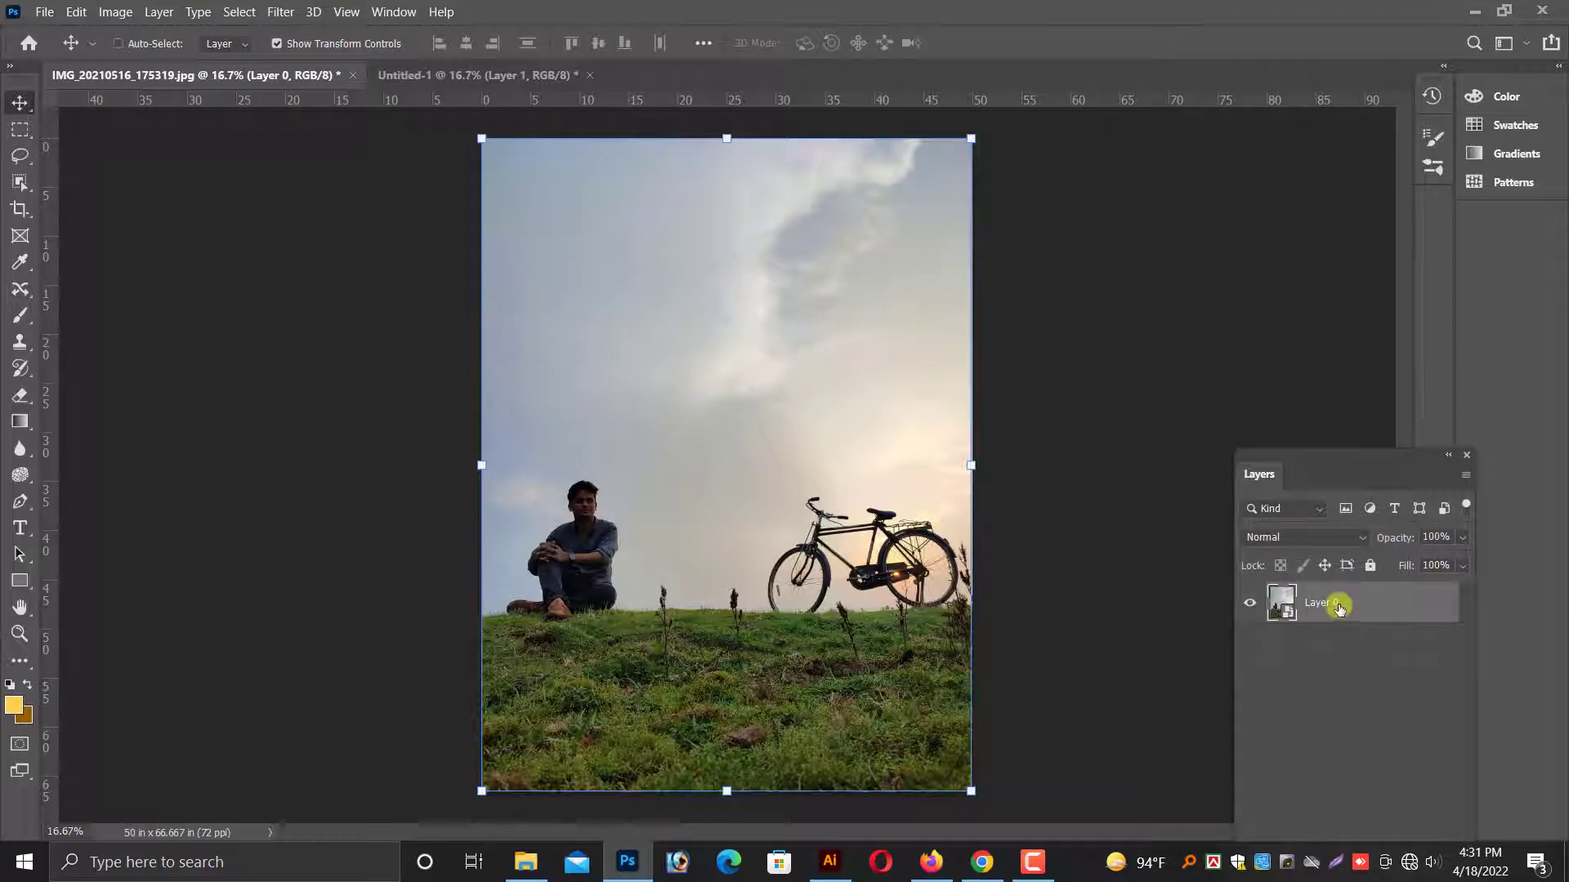
Duplicate Layer 0 under the suggested copy name.
right_click(1340, 602)
left_click(1099, 39)
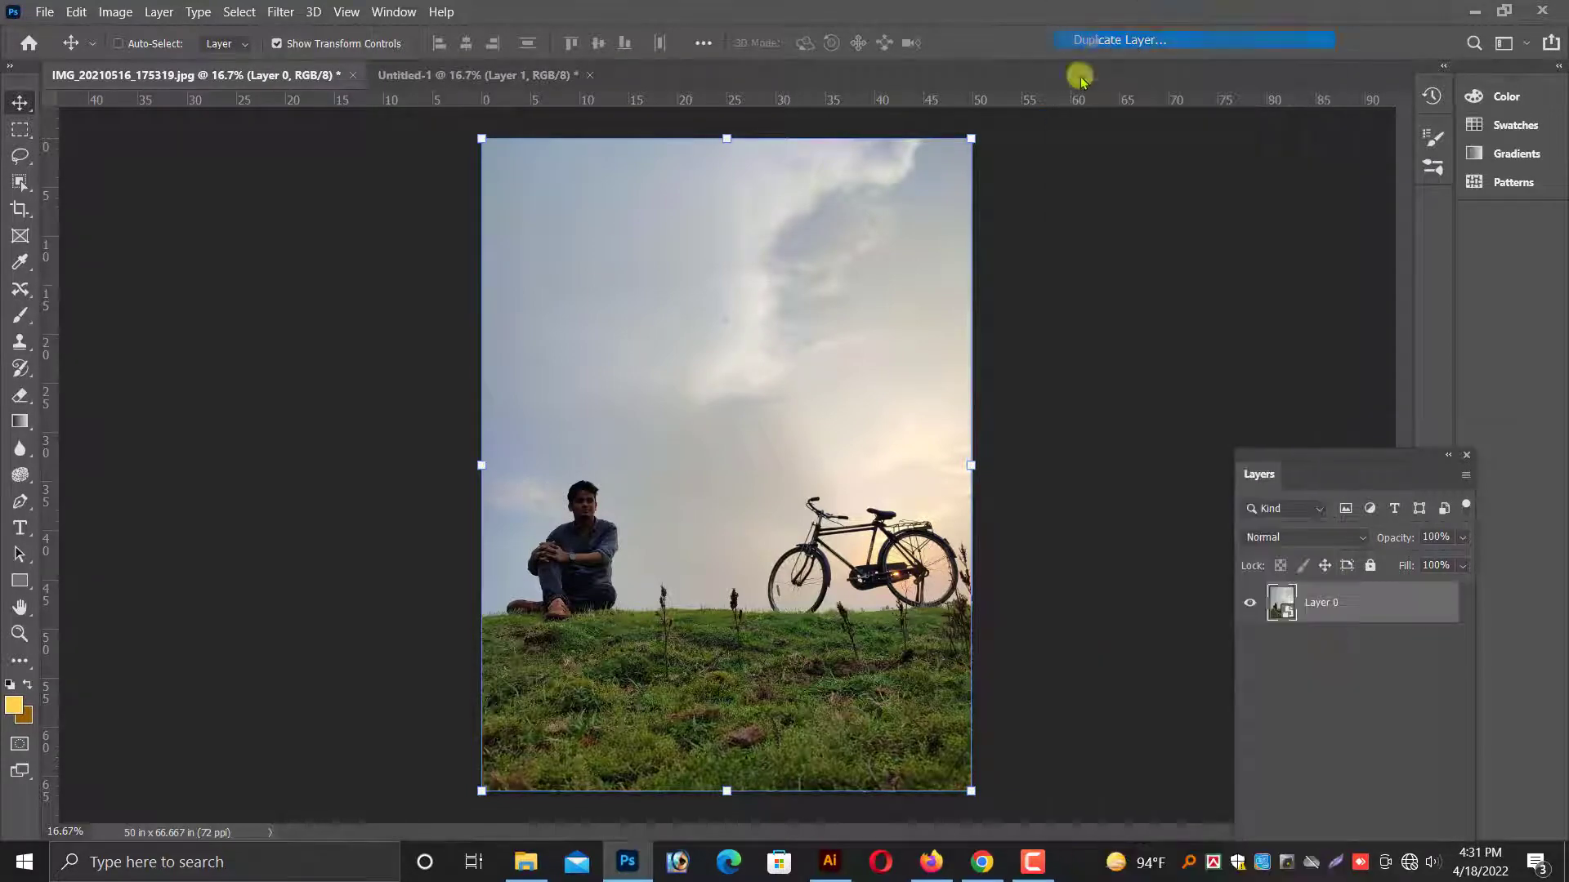
left_click(739, 521)
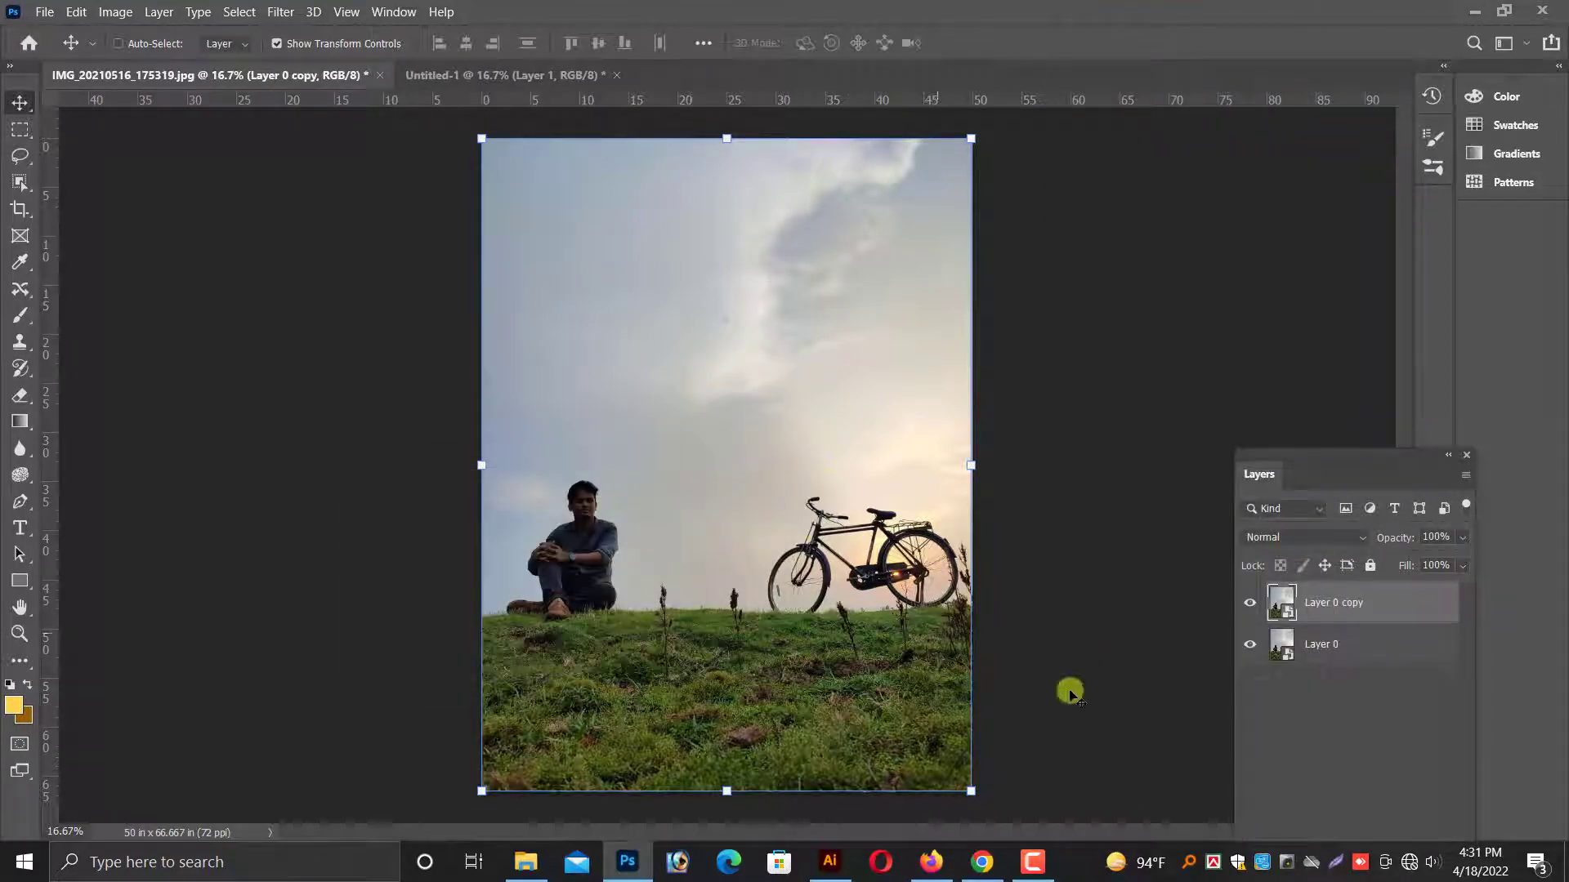
Make Layer 0 copy the active layer and run Select Subject to outline the seated man.
left_click(1273, 646)
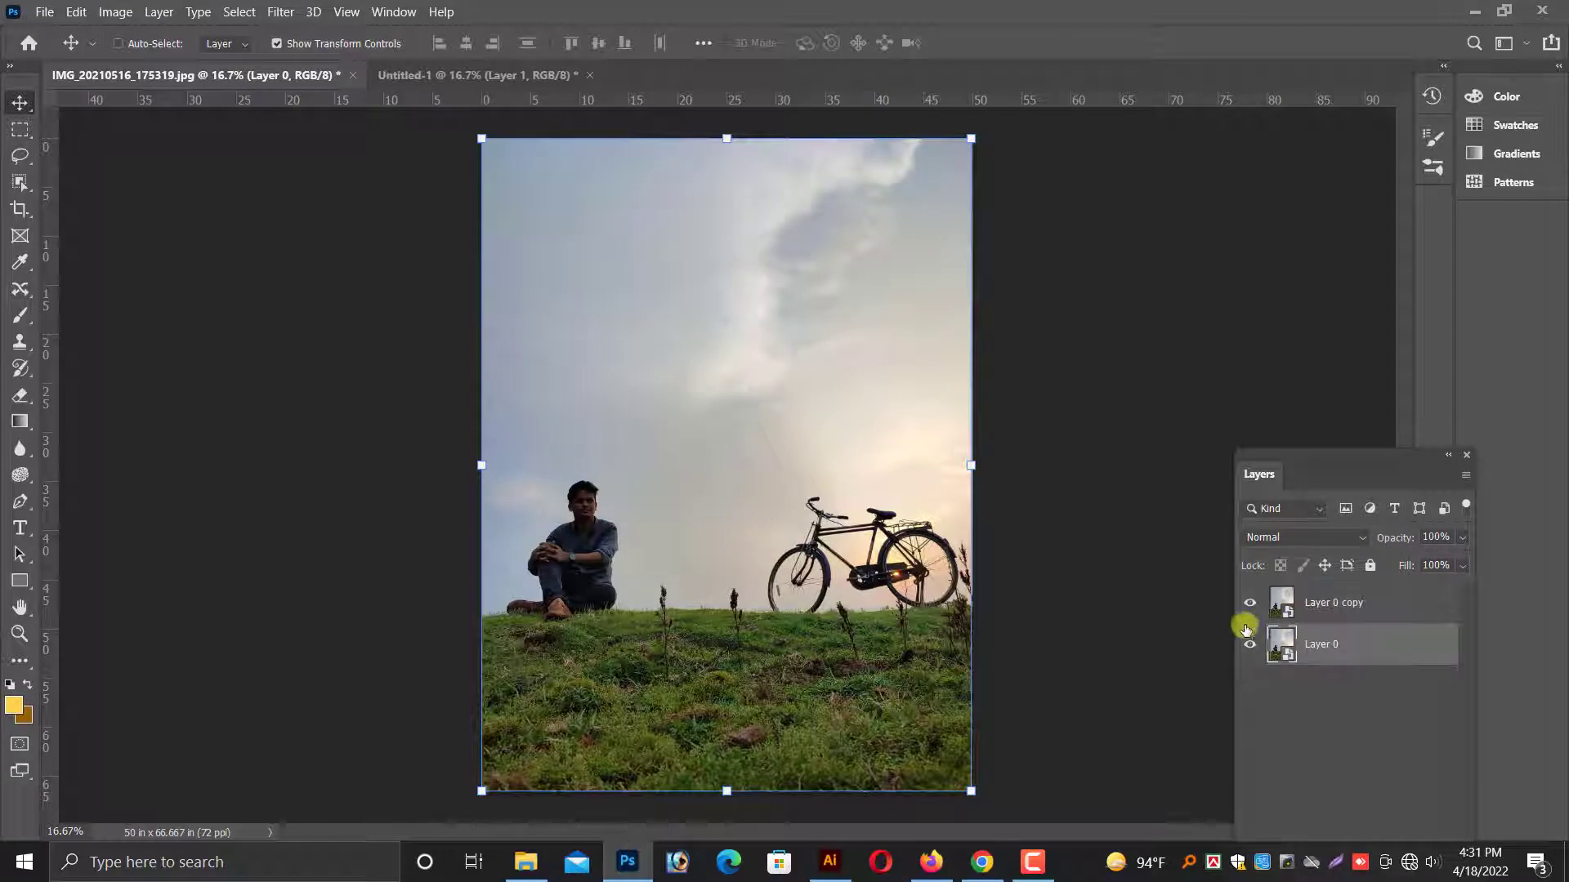
left_click(1278, 600)
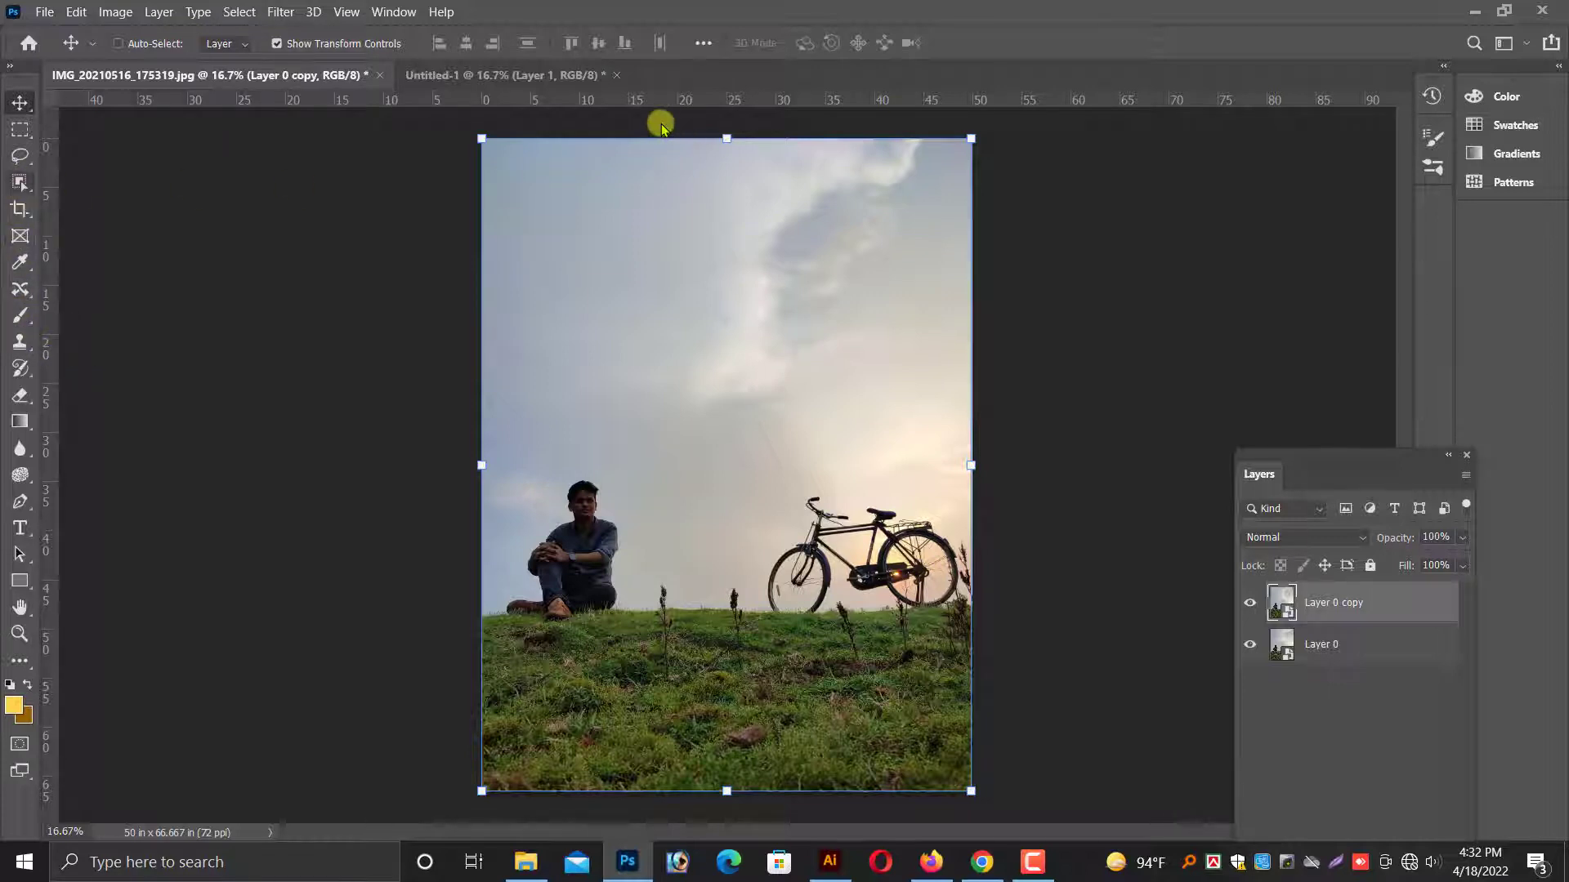
key("w")
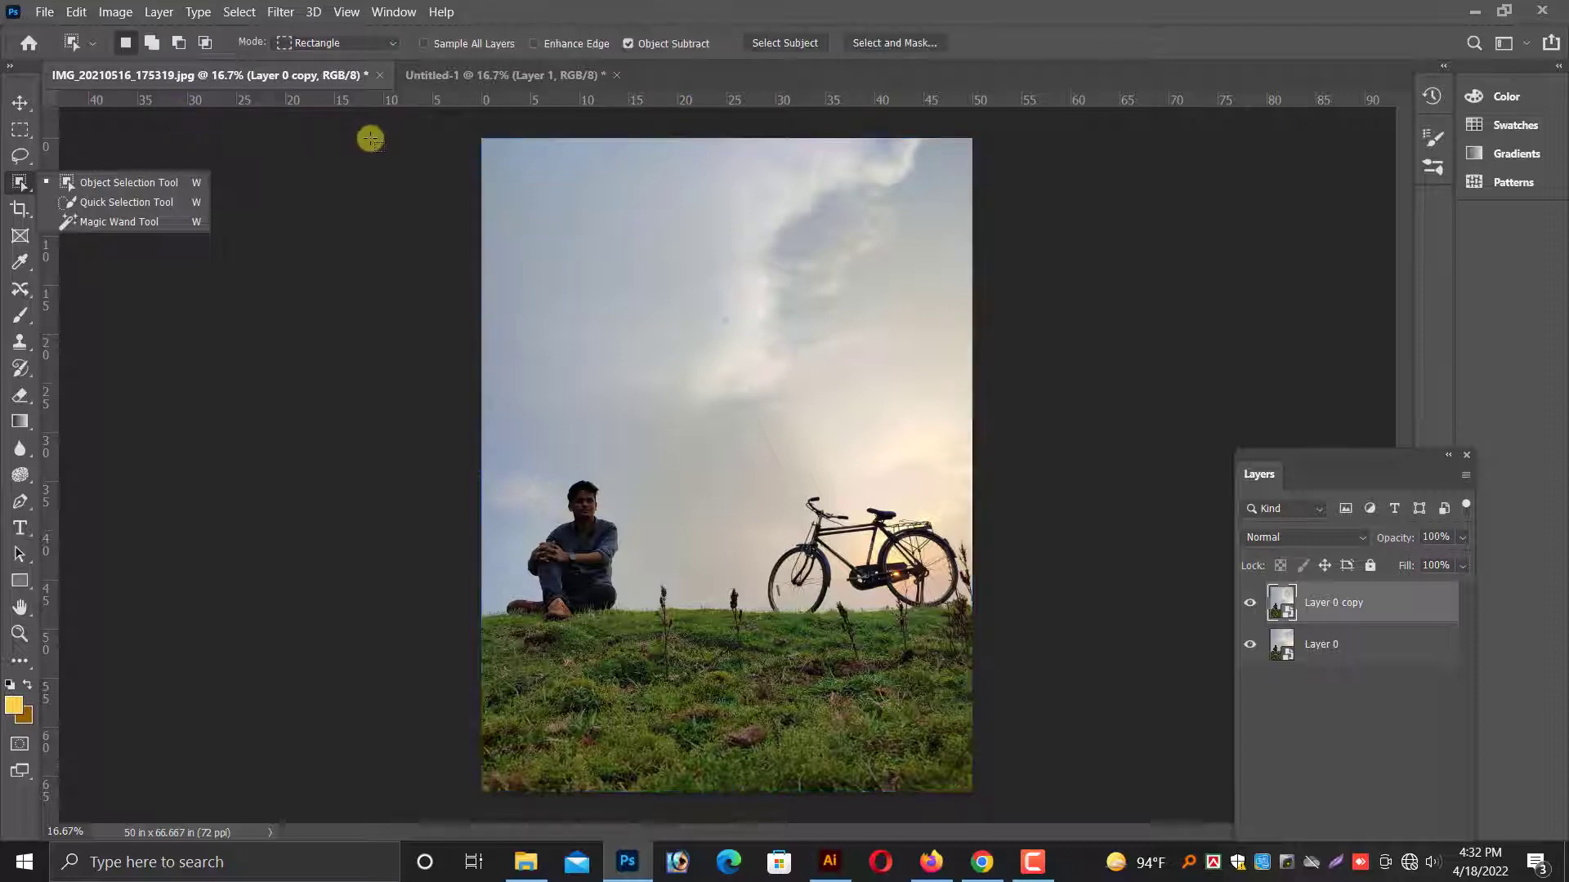
left_click(816, 45)
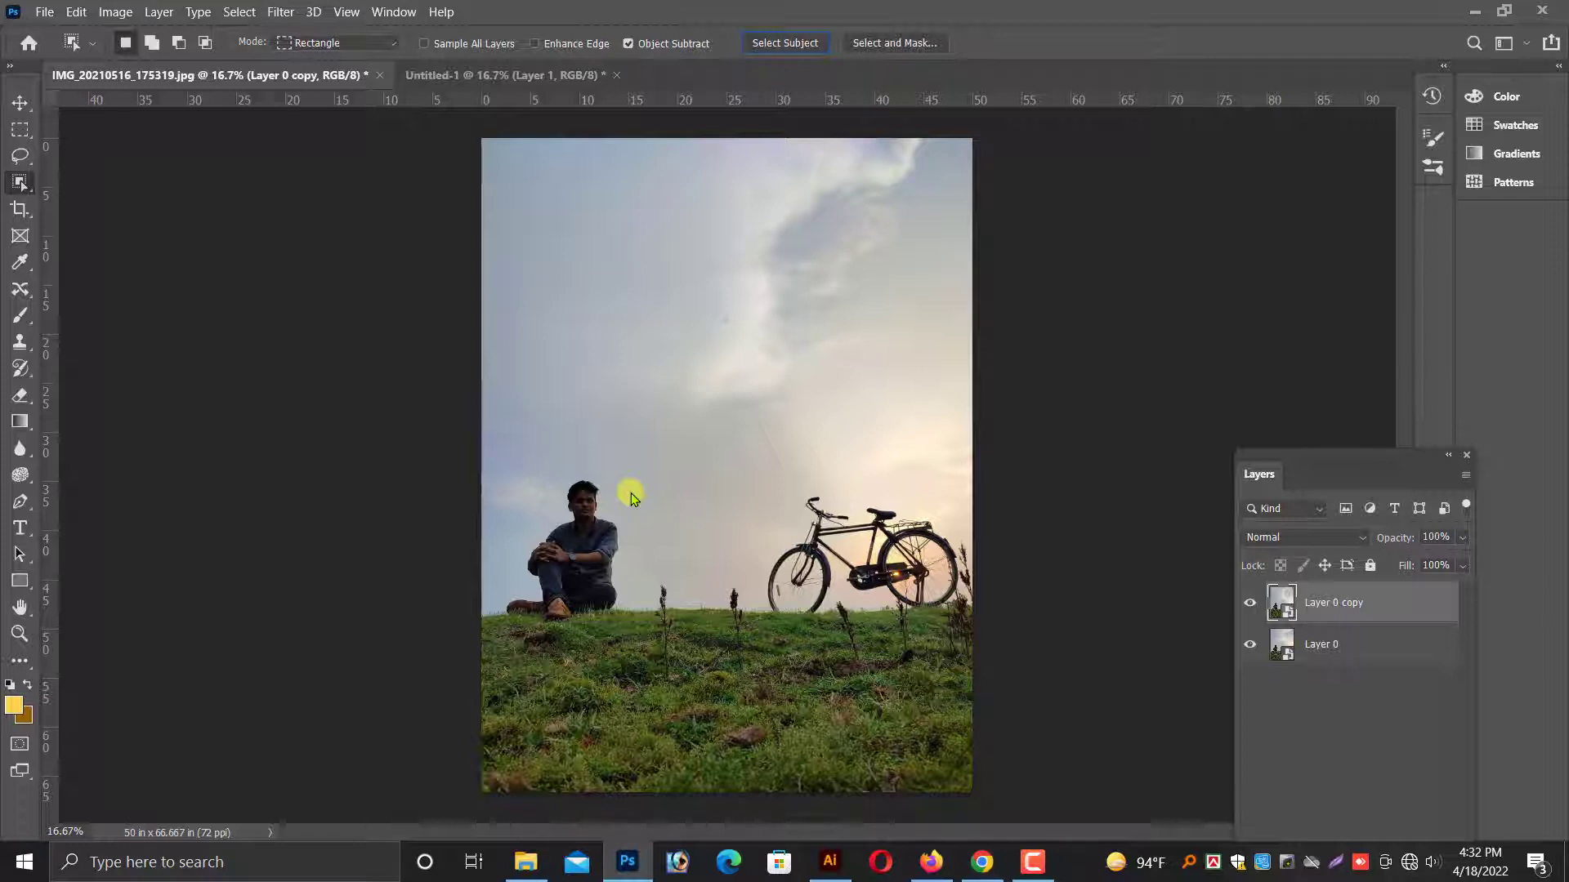
Touch up the selection edge around the man's hair using the Content-Aware Move tool.
key("ctrl+plus")
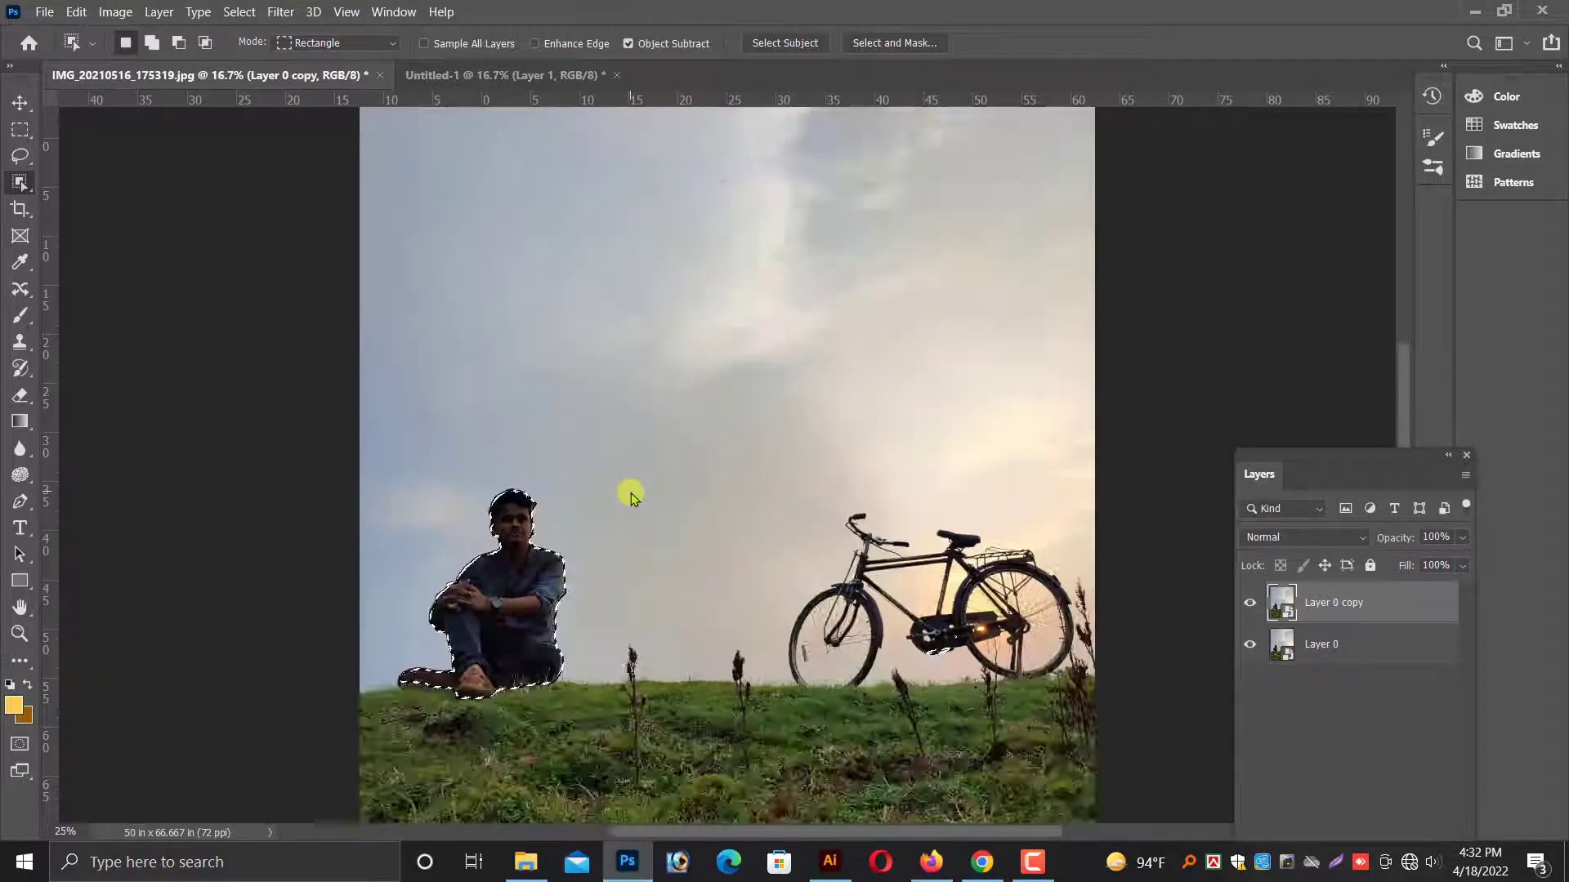
key("ctrl+plus")
key("ctrl+plus")
key("ctrl+plus")
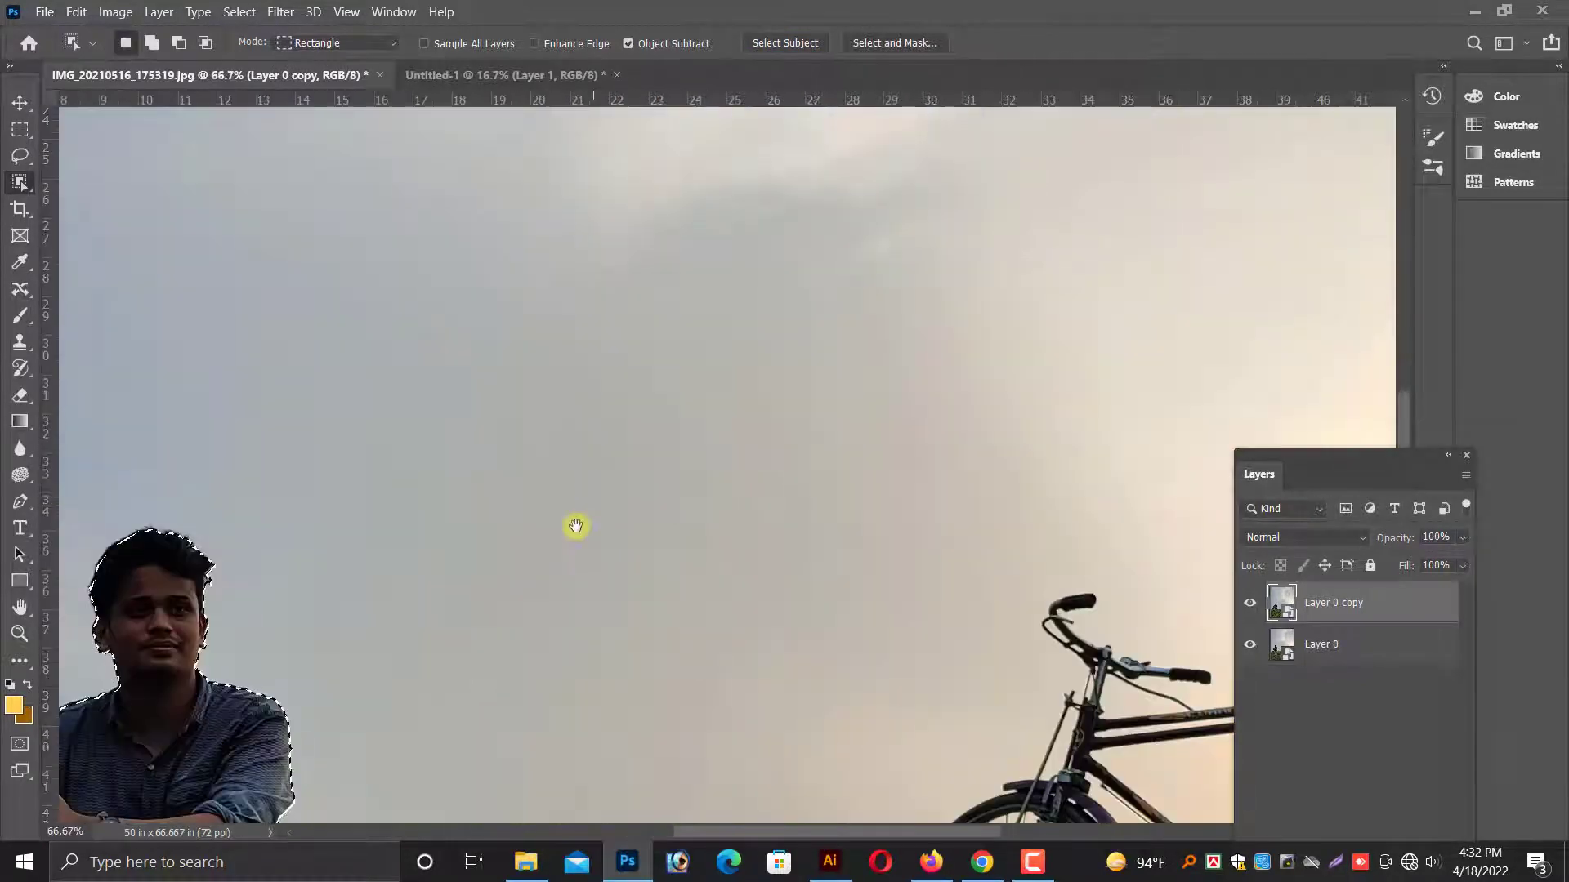
left_click_drag(834, 437, 872, 406)
key("ctrl+plus")
key("ctrl+plus")
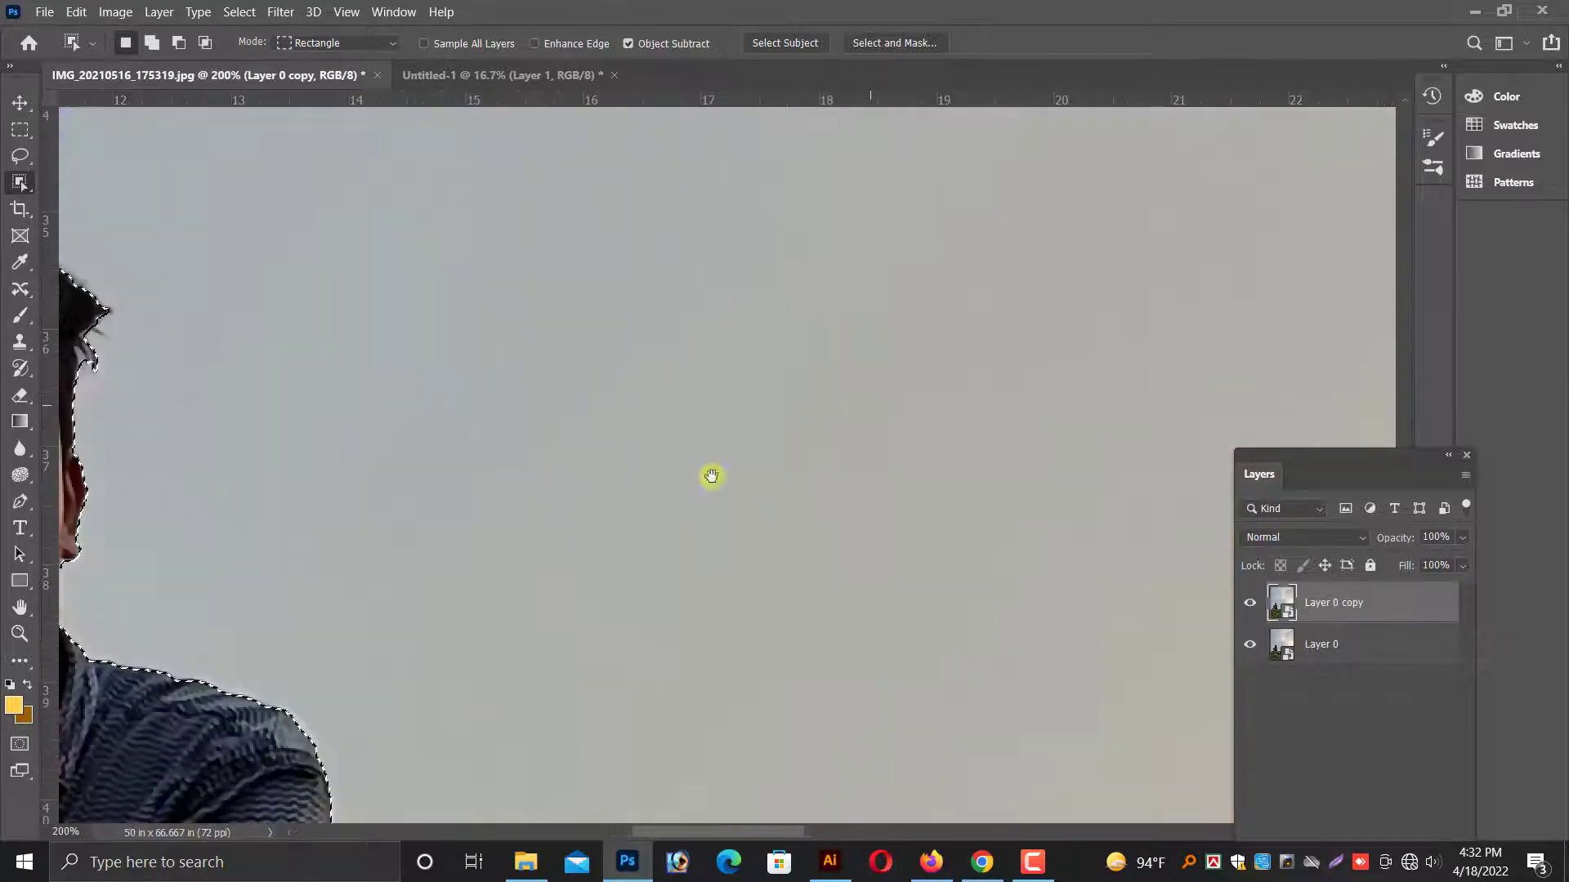
left_click_drag(447, 487, 1076, 452)
key("ctrl+plus")
left_click_drag(719, 433, 790, 565)
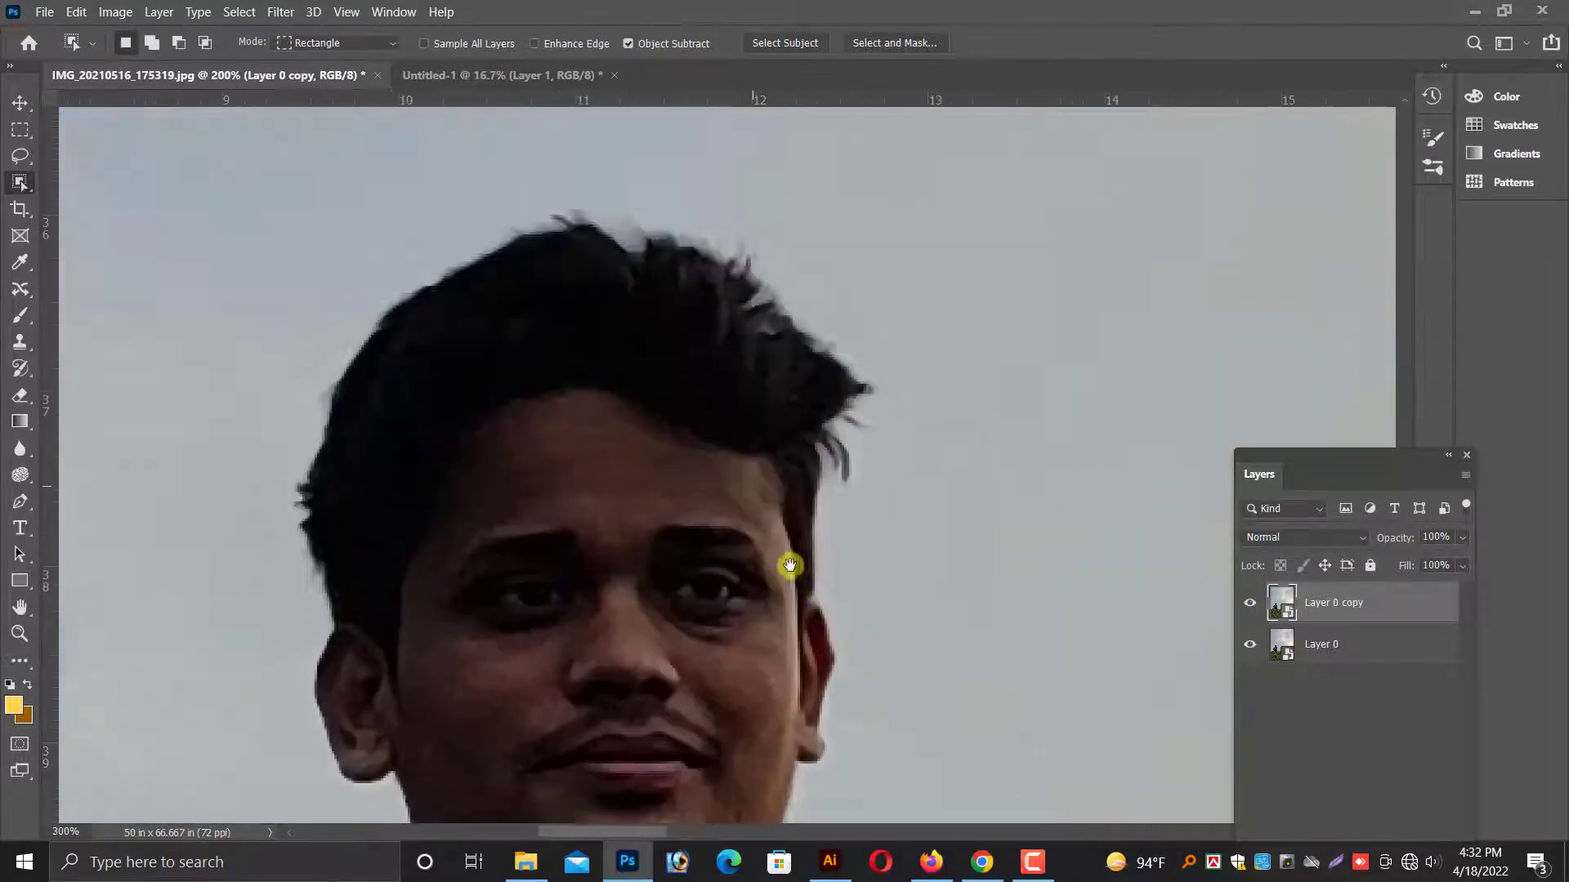
left_click(22, 289)
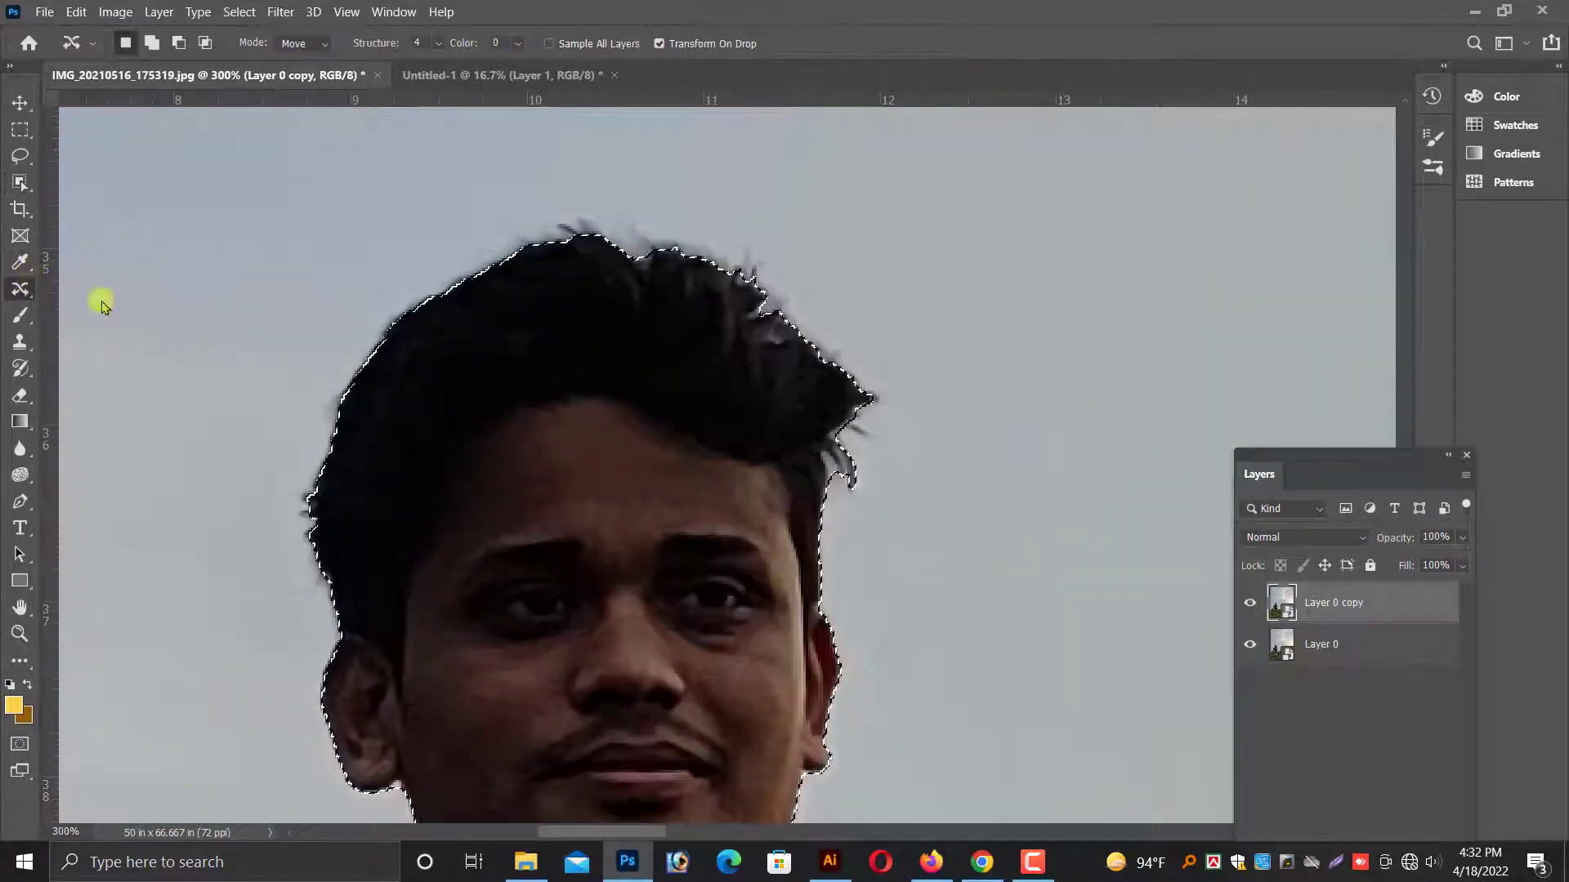
mouse_move(658, 313)
left_mouse_down()
mouse_move(754, 321)
mouse_move(768, 302)
mouse_move(733, 261)
mouse_move(574, 245)
mouse_move(782, 328)
mouse_move(784, 301)
mouse_move(683, 242)
mouse_move(581, 230)
mouse_move(621, 285)
mouse_move(797, 356)
mouse_move(779, 309)
mouse_move(595, 245)
mouse_move(510, 249)
mouse_move(609, 239)
mouse_move(588, 228)
mouse_move(553, 228)
mouse_move(532, 281)
left_mouse_up()
key("ctrl+z")
mouse_move(823, 414)
left_mouse_down()
mouse_move(852, 438)
mouse_move(826, 434)
left_mouse_up()
Add the missing lower part of the man's rear shoe to the selection along the grass line.
scroll(754, 448, "down", 8)
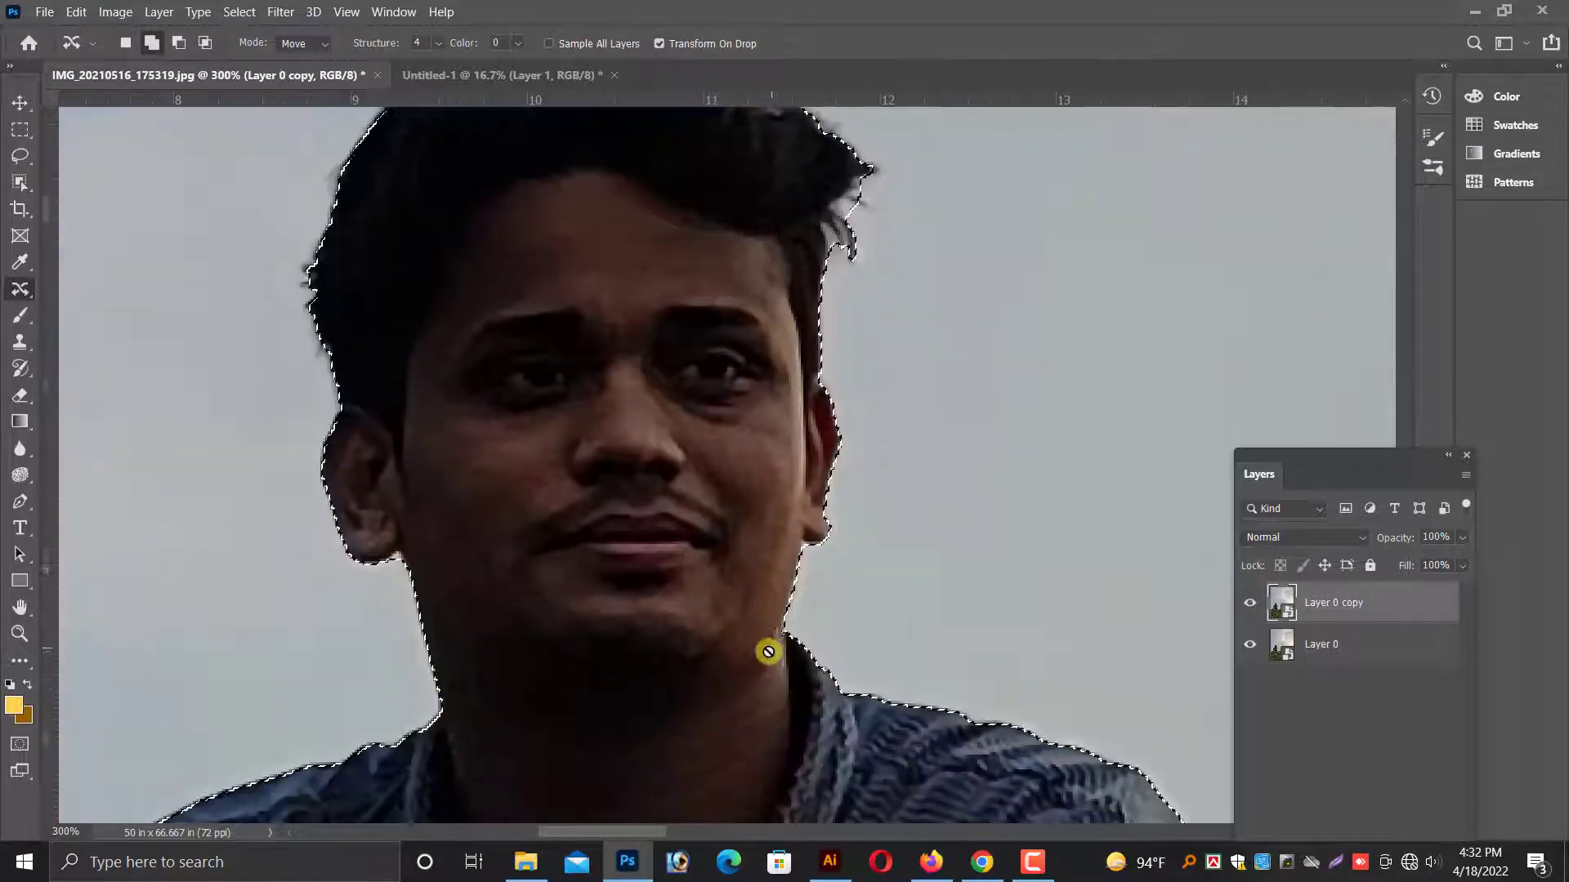
key("ctrl+minus")
key("ctrl+minus")
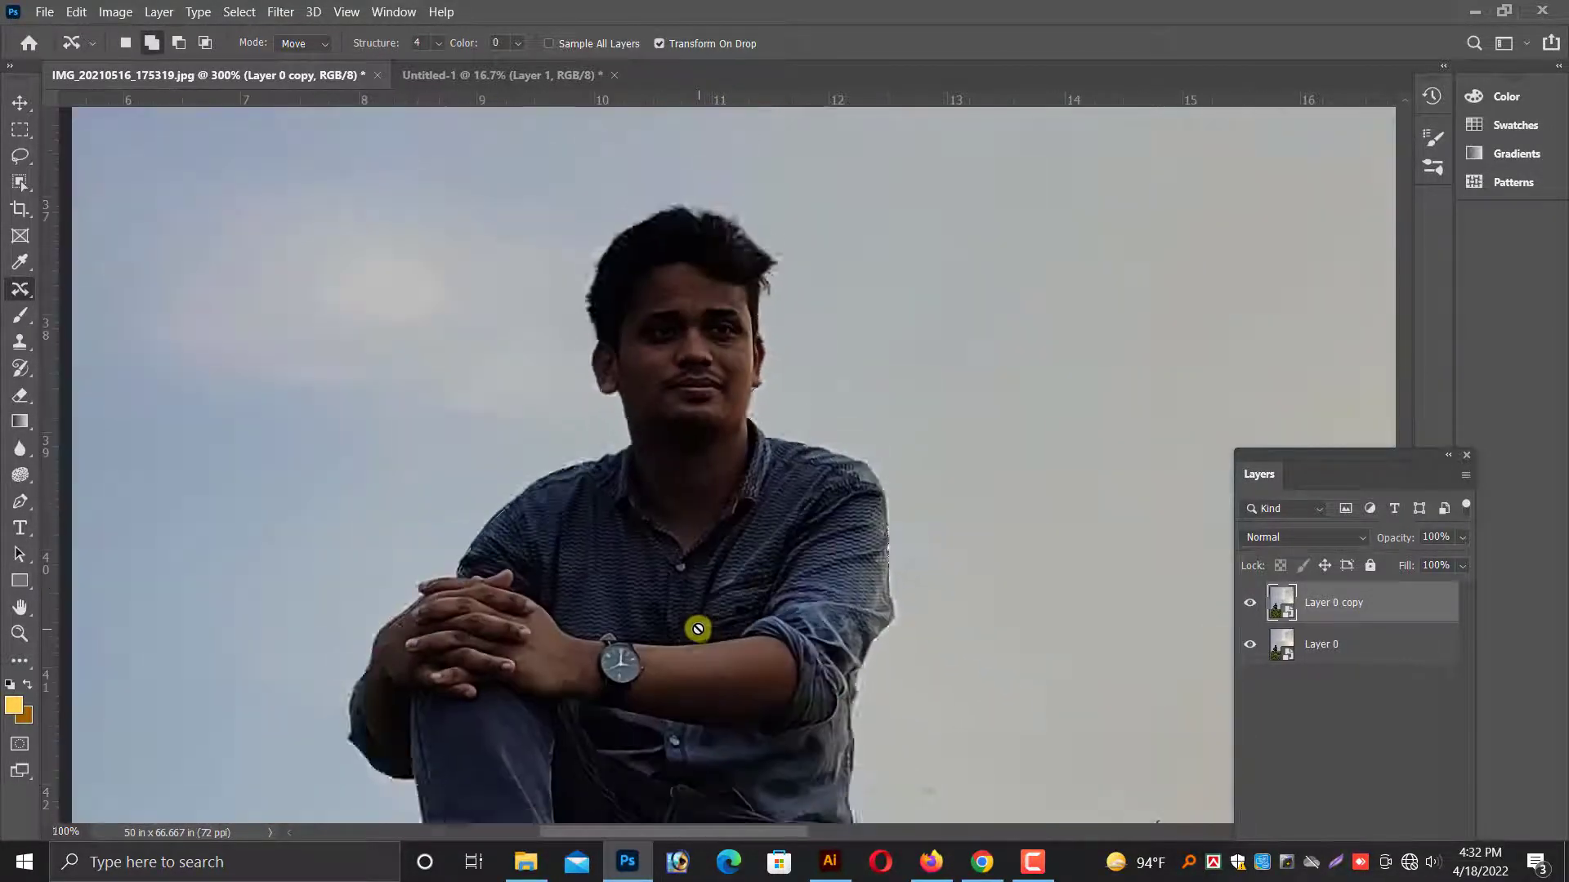
scroll(699, 643, "down", 4)
scroll(858, 701, "down", 3)
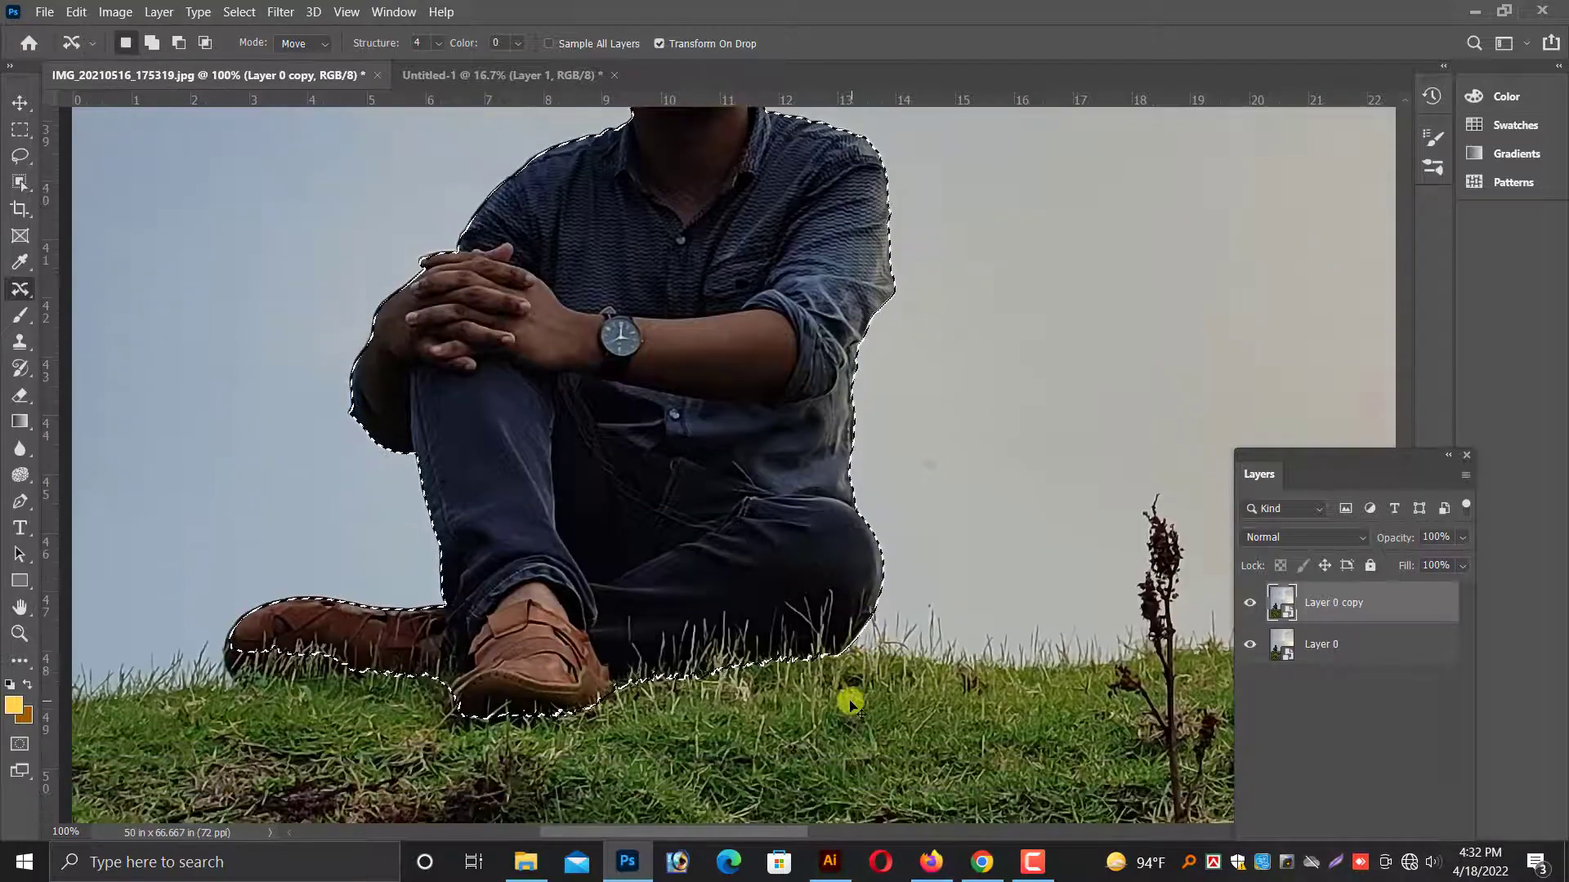
key("ctrl+plus")
scroll(814, 633, "down", 3)
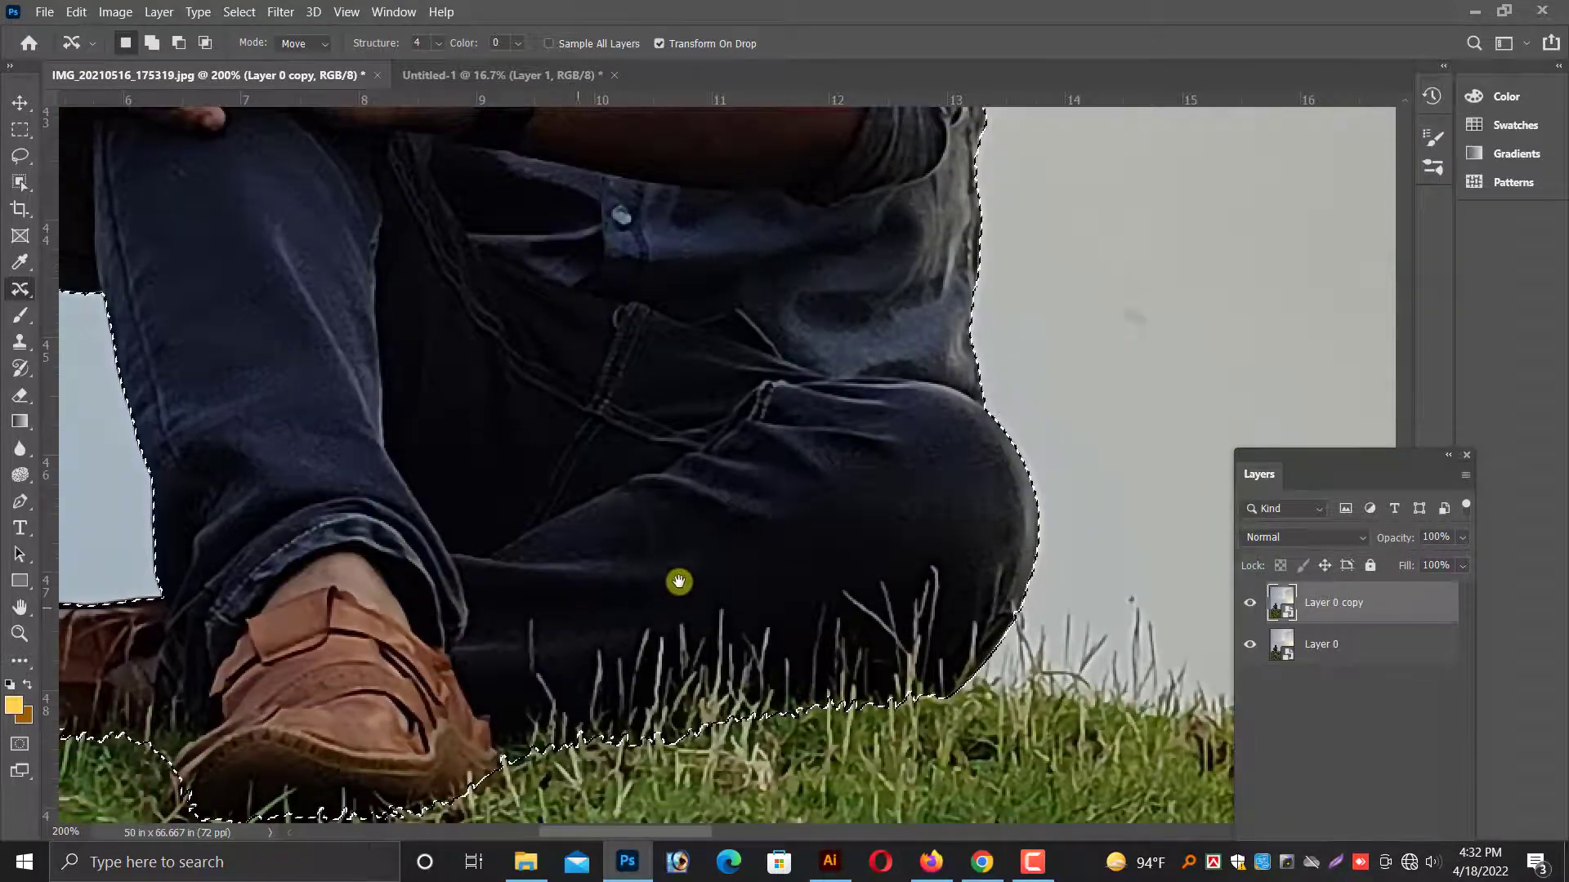
left_click_drag(679, 582, 814, 522)
left_click_drag(488, 599, 809, 563)
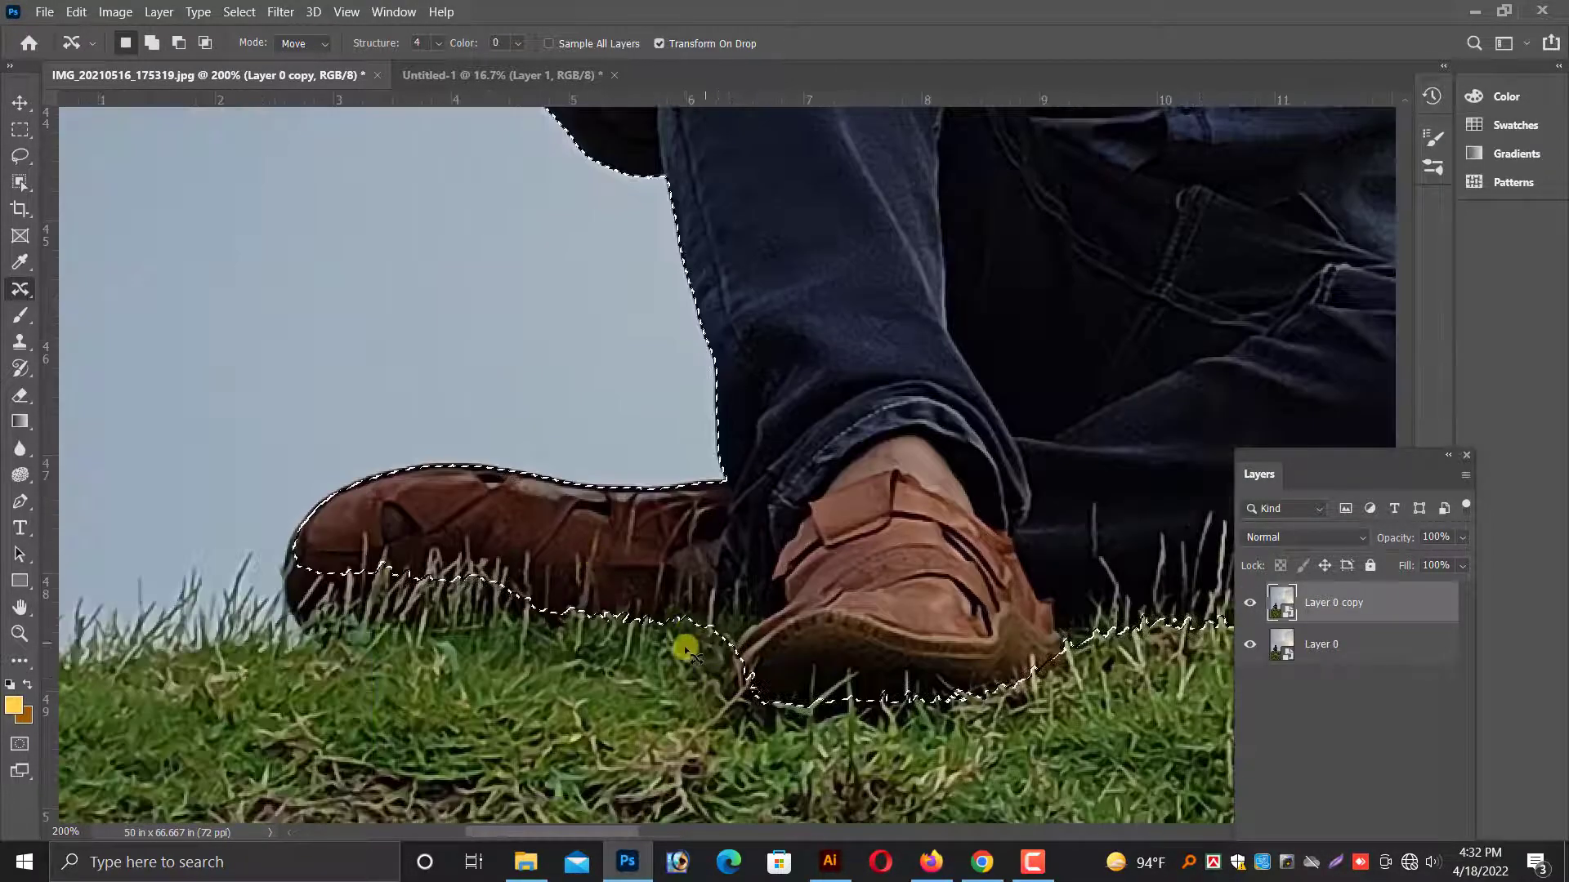
mouse_move(655, 648)
left_mouse_down()
mouse_move(735, 611)
mouse_move(546, 621)
mouse_move(602, 659)
mouse_move(718, 637)
mouse_move(694, 609)
left_mouse_up()
mouse_move(430, 527)
left_mouse_down()
mouse_move(493, 529)
mouse_move(598, 592)
mouse_move(357, 616)
mouse_move(297, 597)
mouse_move(304, 536)
left_mouse_up()
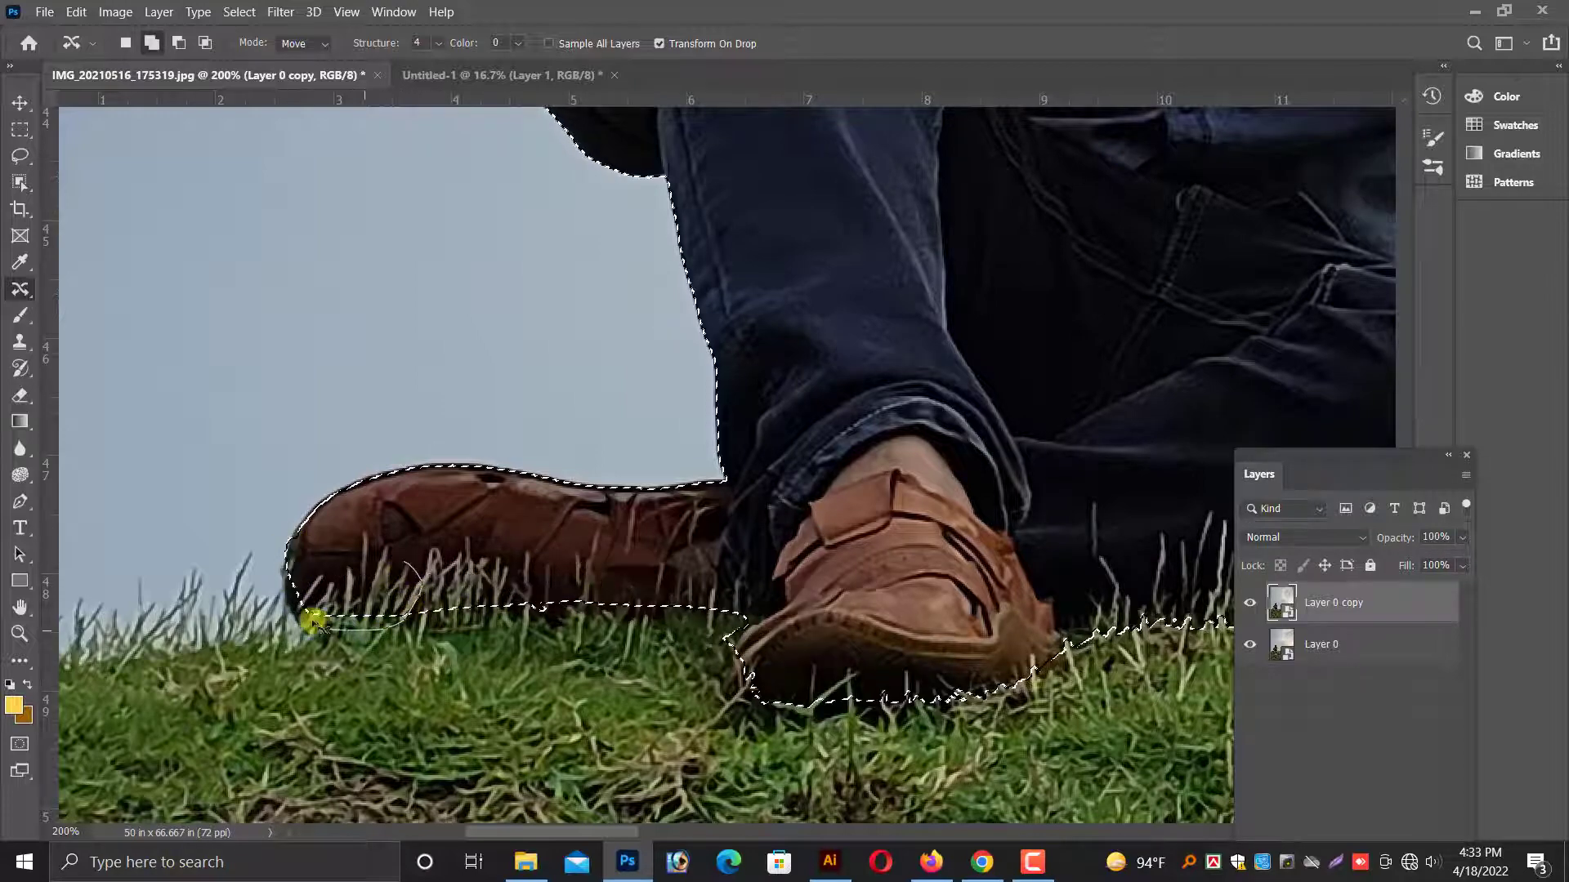
left_click_drag(313, 621, 287, 554)
Try to refine the selection edge around the man's clasped hands, and undo the attempt.
key("ctrl+minus")
key("ctrl+minus")
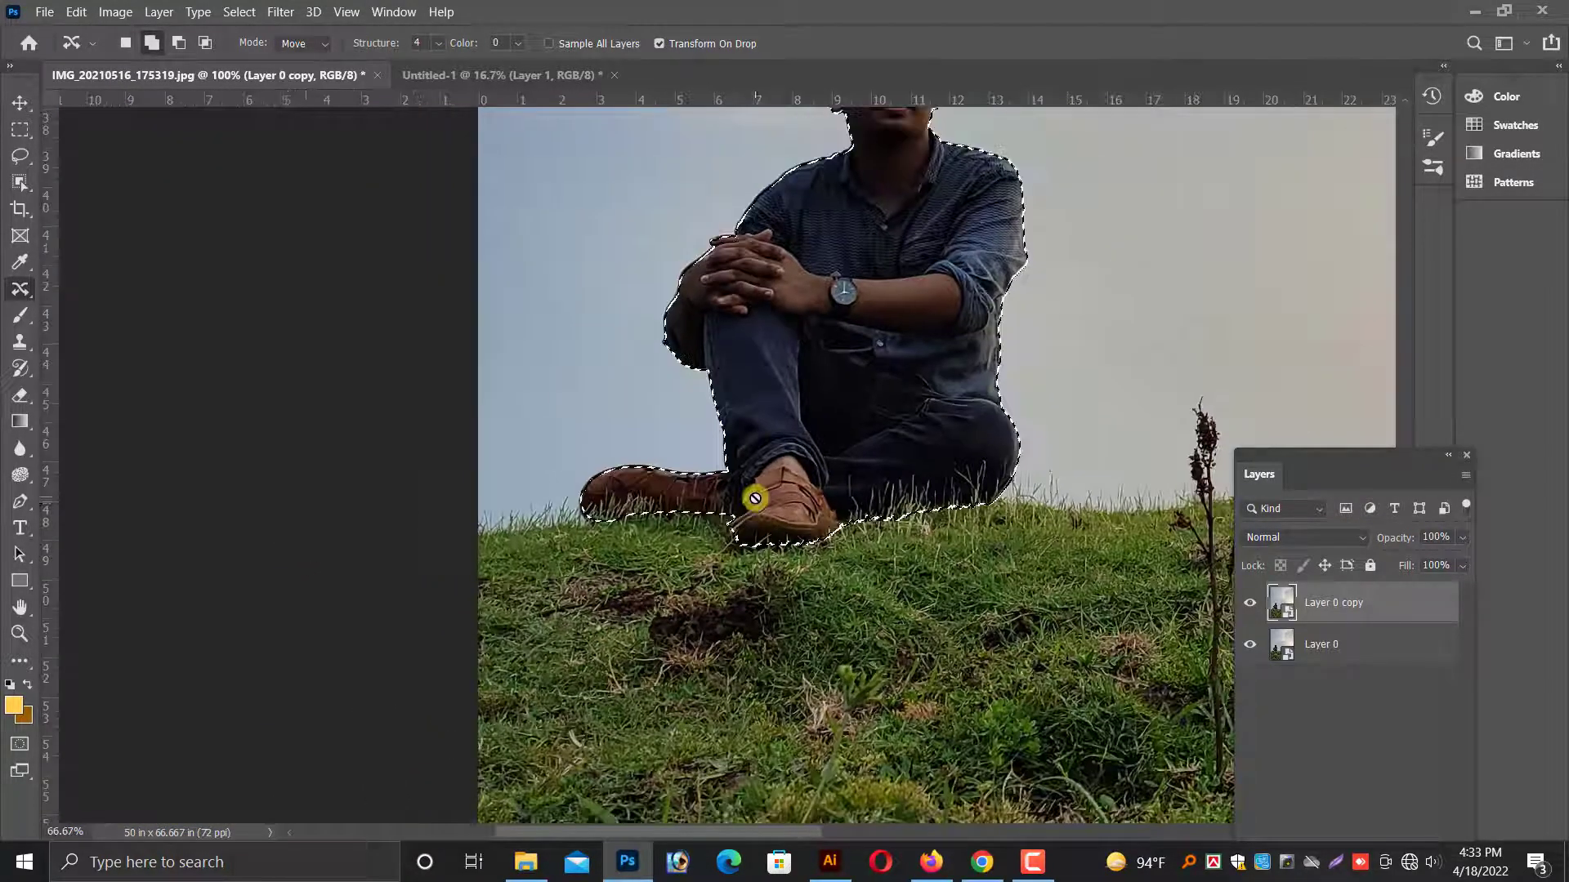
scroll(785, 450, "up", 4)
key("ctrl+plus")
key("ctrl+plus")
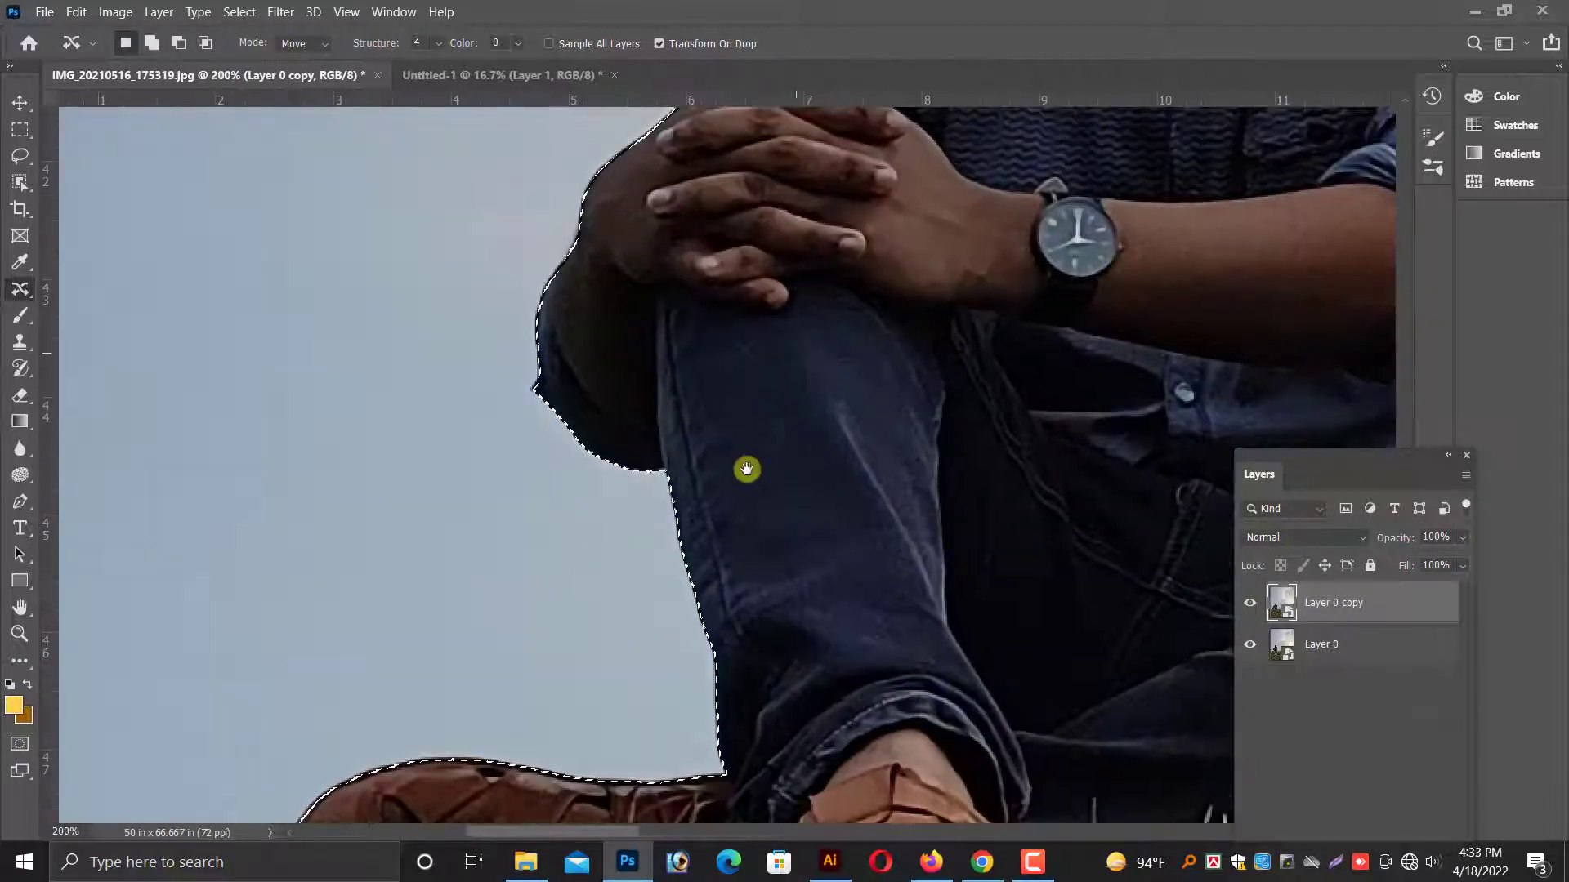
left_click_drag(746, 469, 683, 648)
key("ctrl+plus")
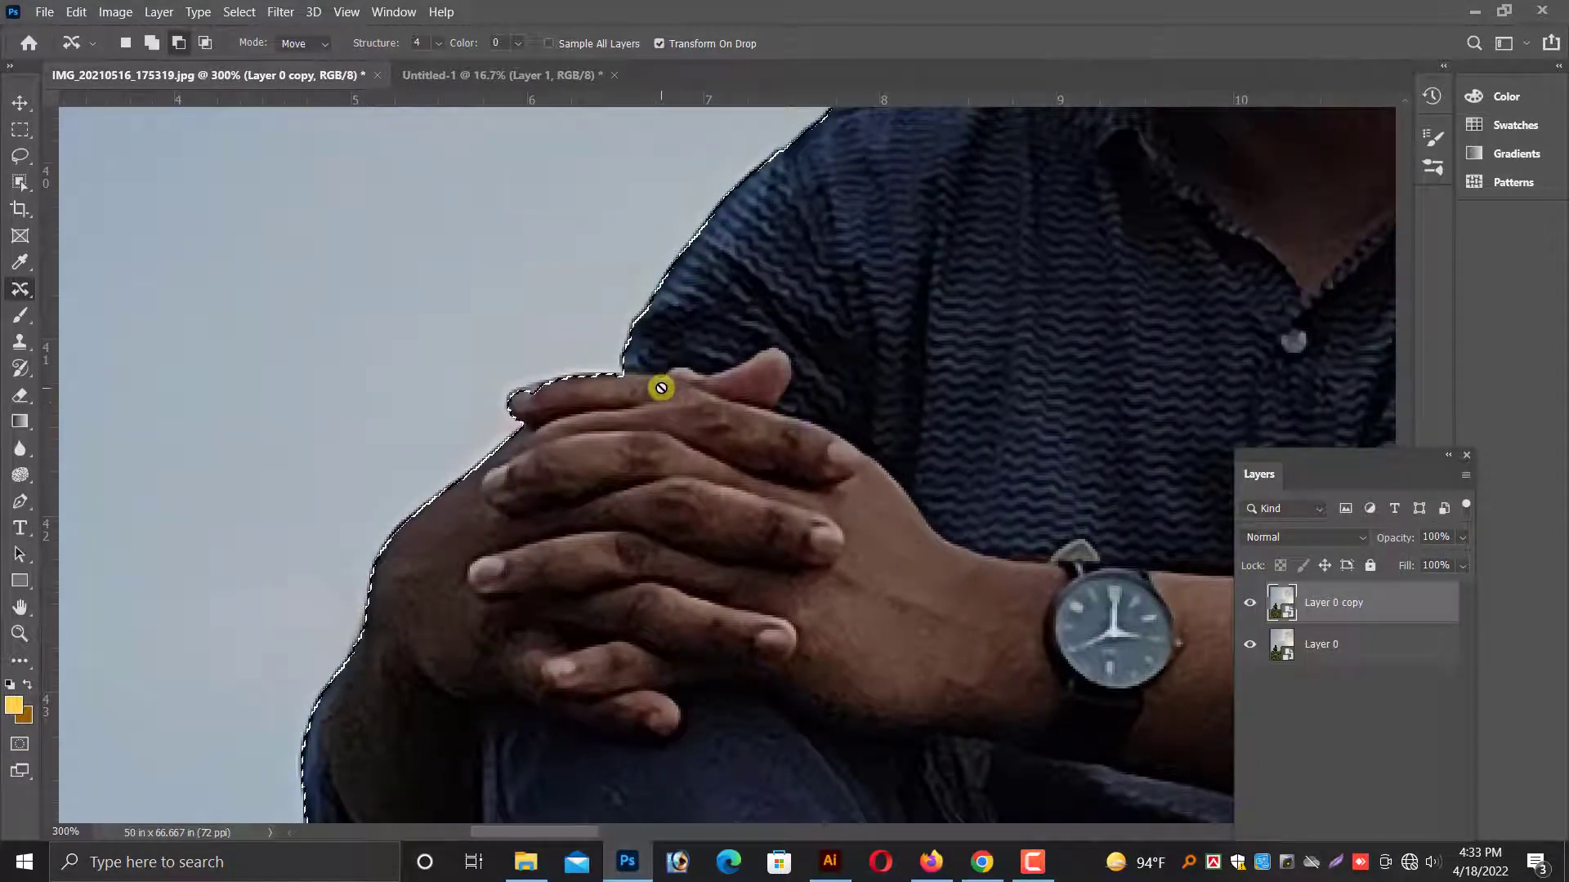
mouse_move(667, 395)
left_mouse_down()
mouse_move(563, 424)
mouse_move(510, 402)
mouse_move(567, 377)
mouse_move(605, 414)
mouse_move(516, 403)
mouse_move(572, 384)
left_mouse_up()
key("ctrl+z")
Feather the selection around the man with a radius of 4 pixels.
key("ctrl+minus")
key("ctrl+minus")
key("ctrl+minus")
key("ctrl+minus")
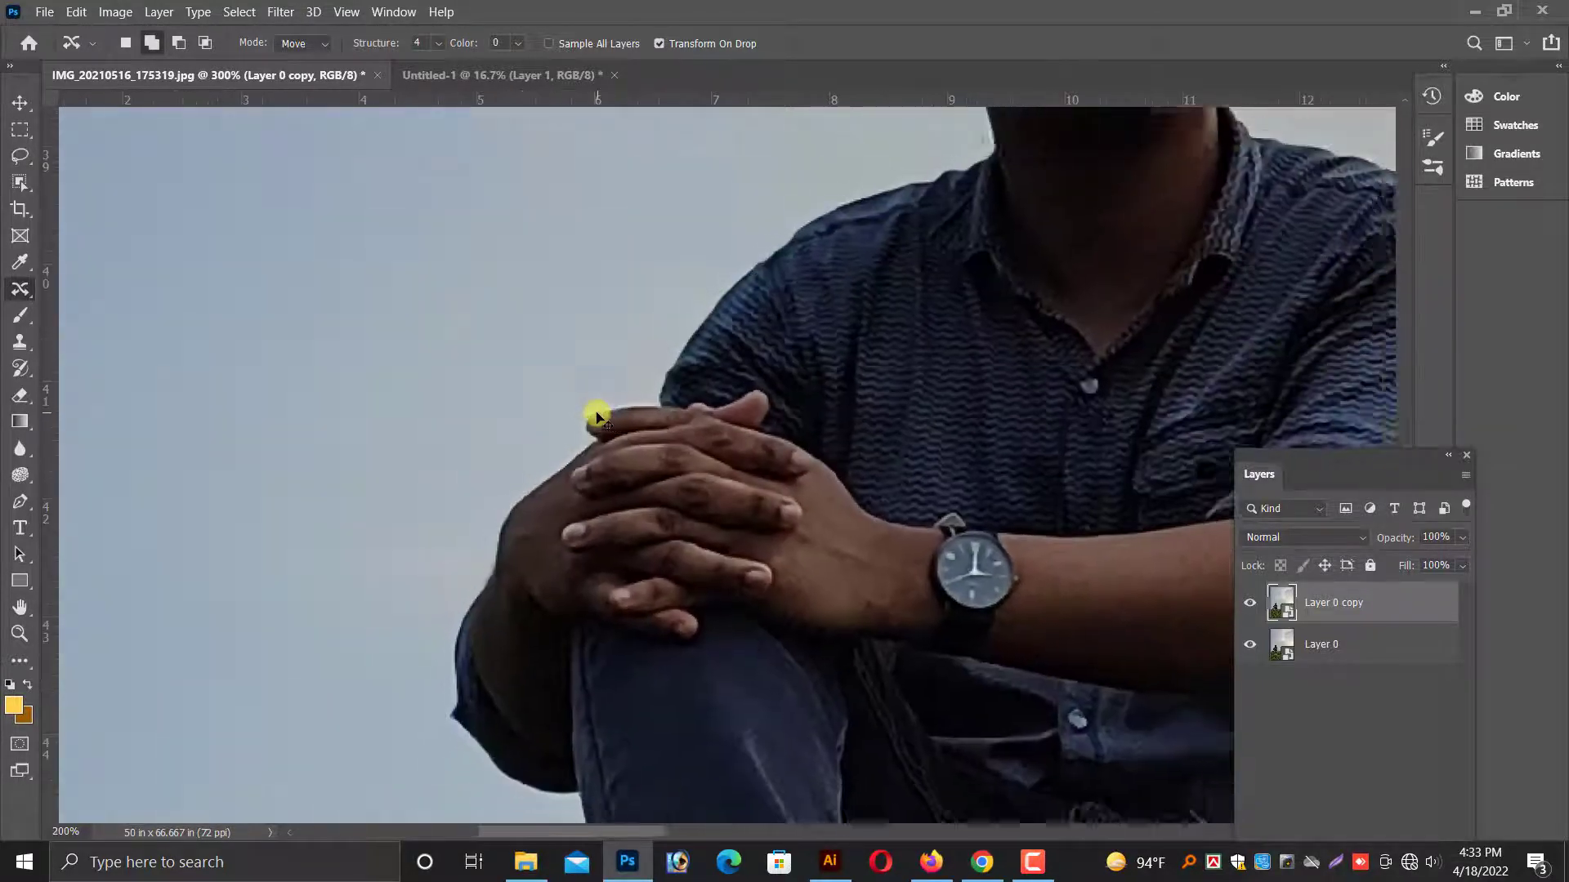
right_click(654, 281)
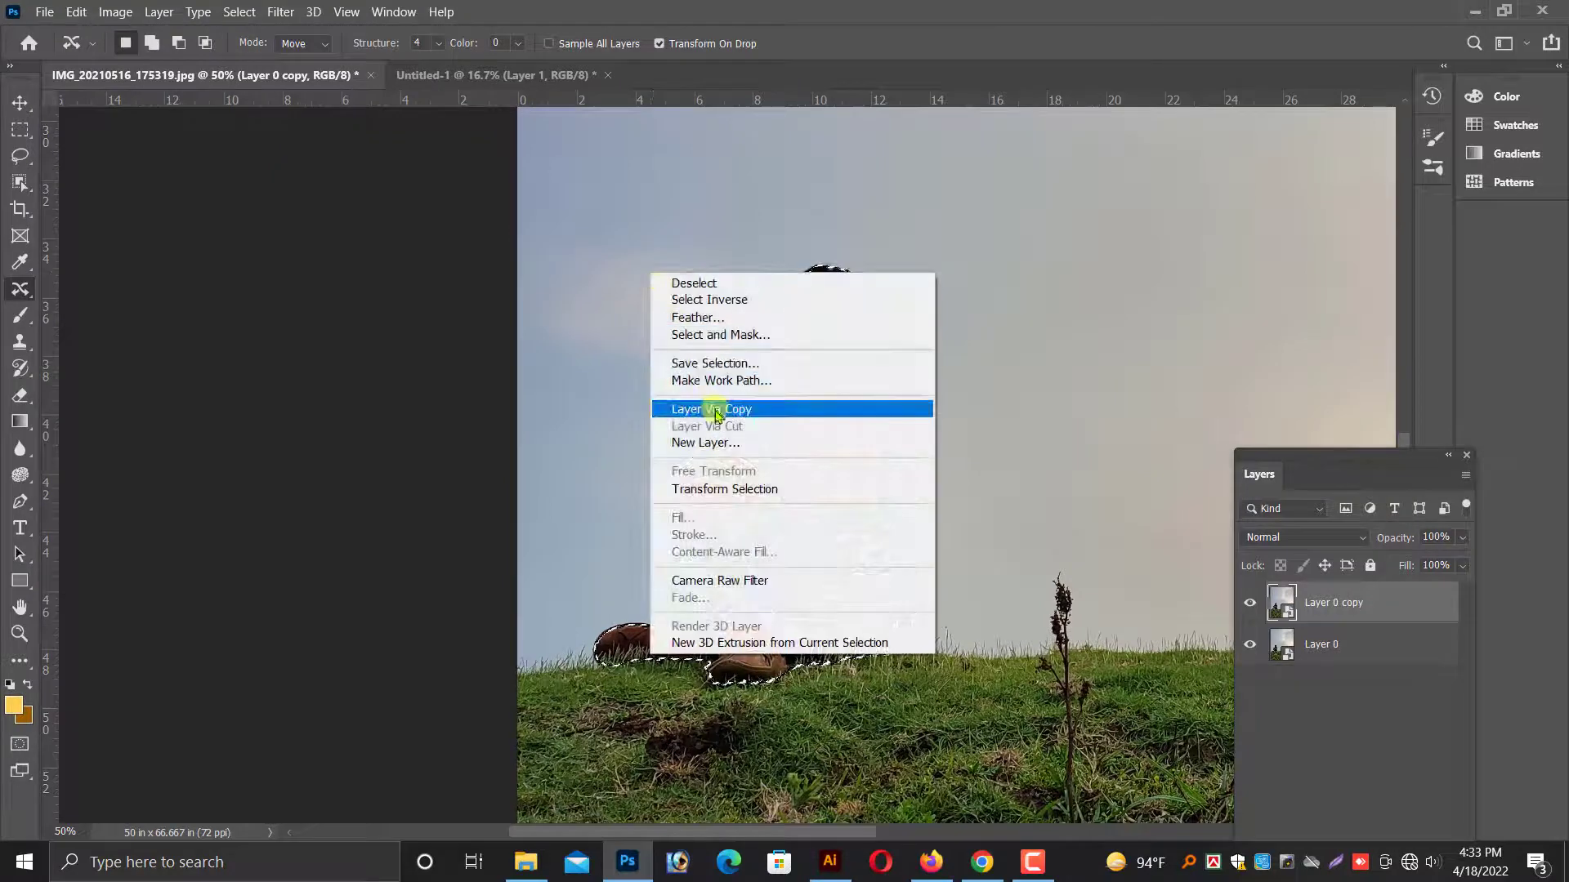
left_click(710, 314)
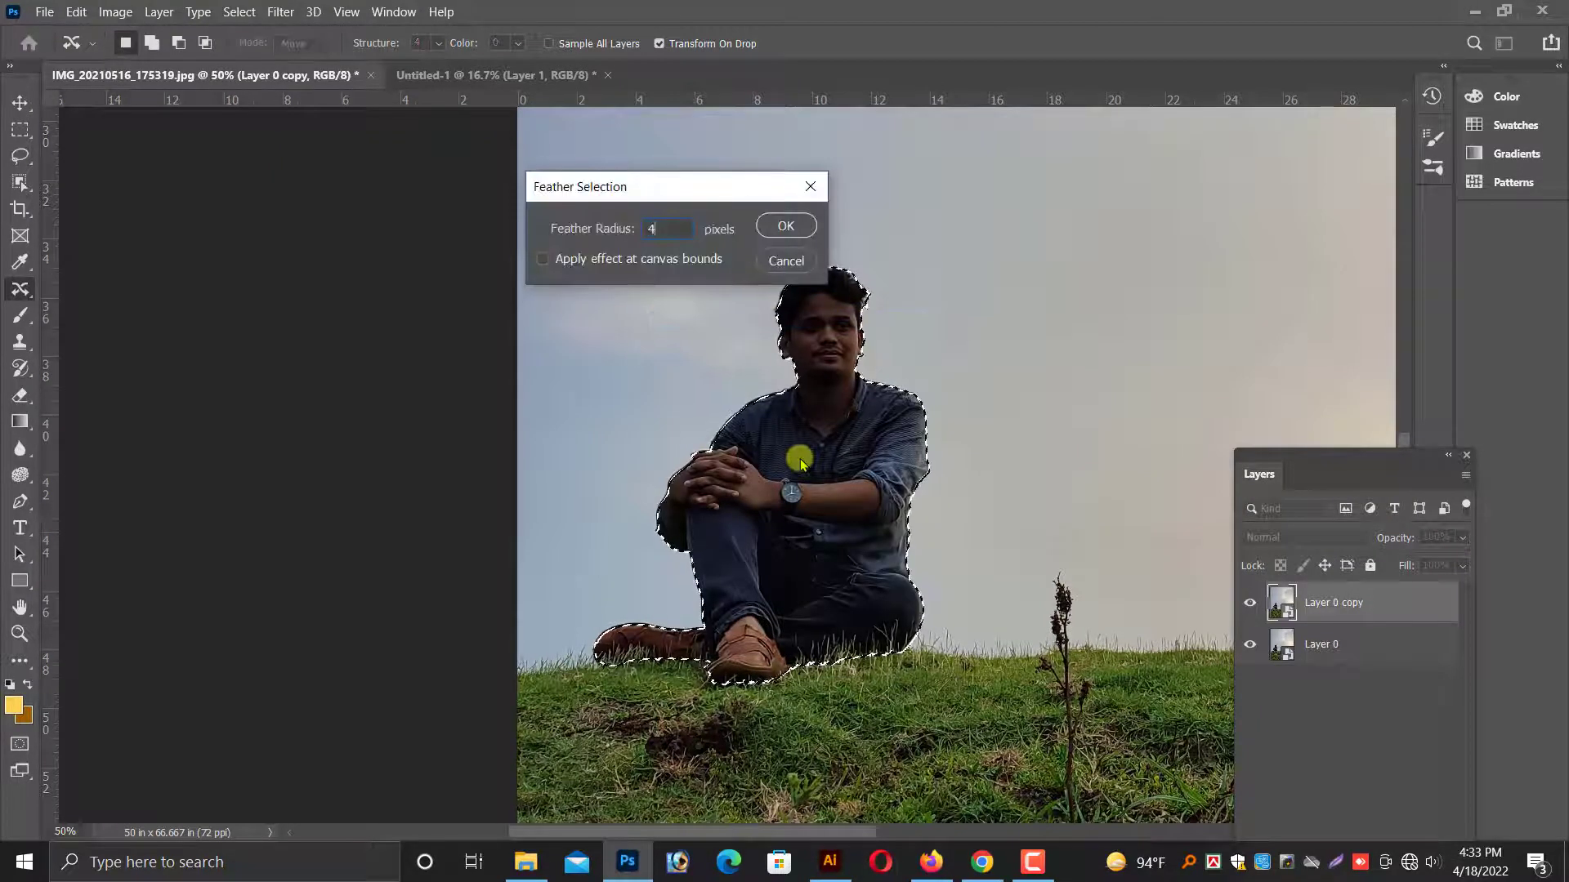
key("Return")
Try copying the selection to a new layer and moving the copy, and undo back to the active selection.
right_click(730, 327)
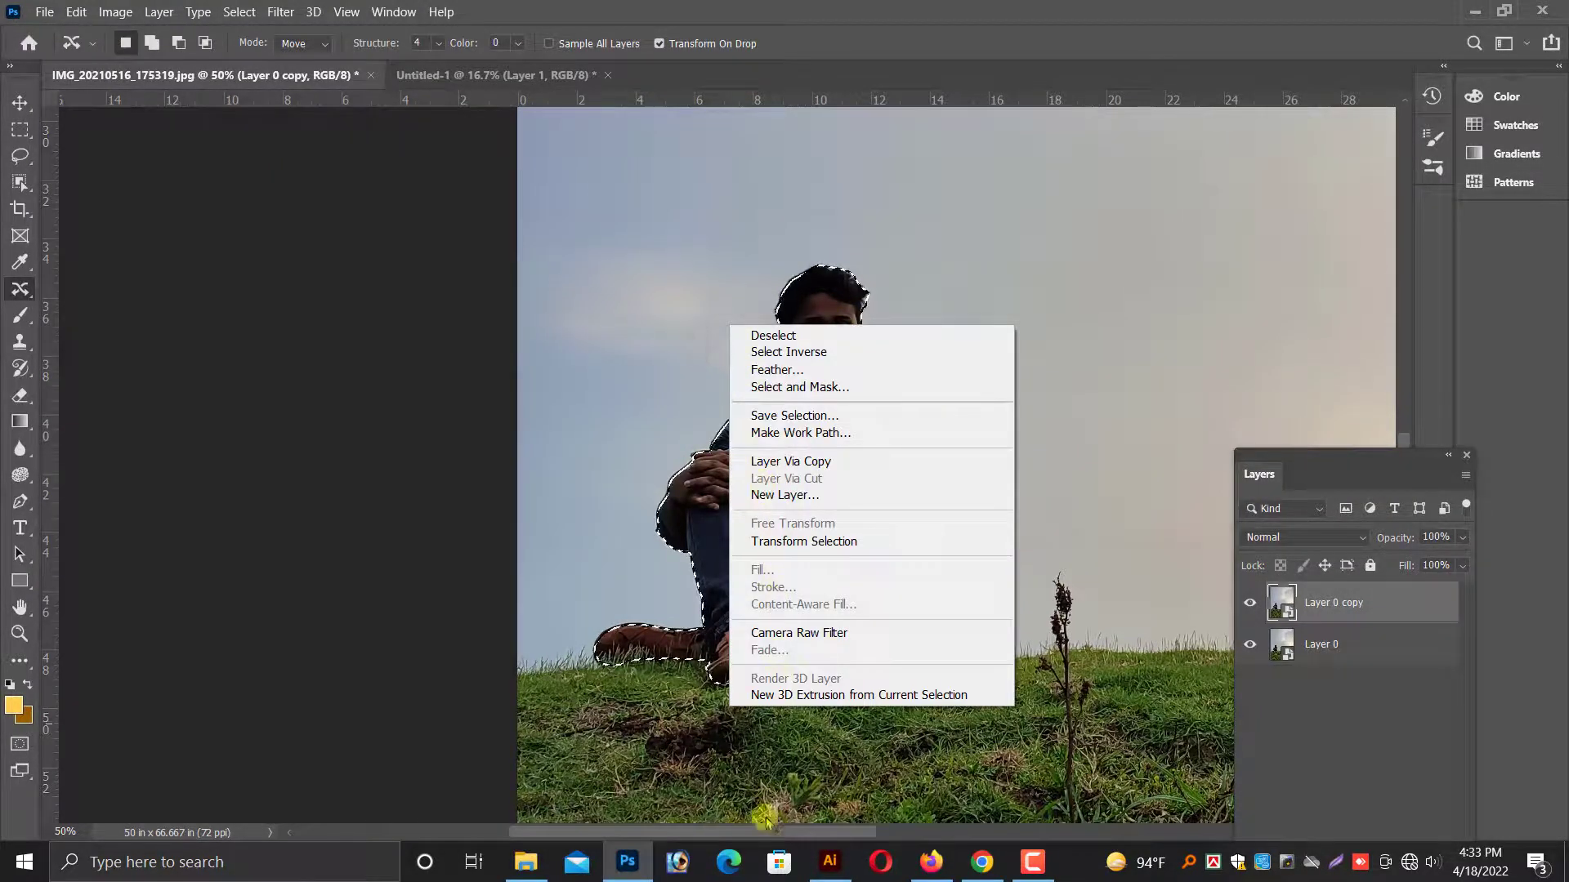
left_click(798, 461)
left_click(20, 102)
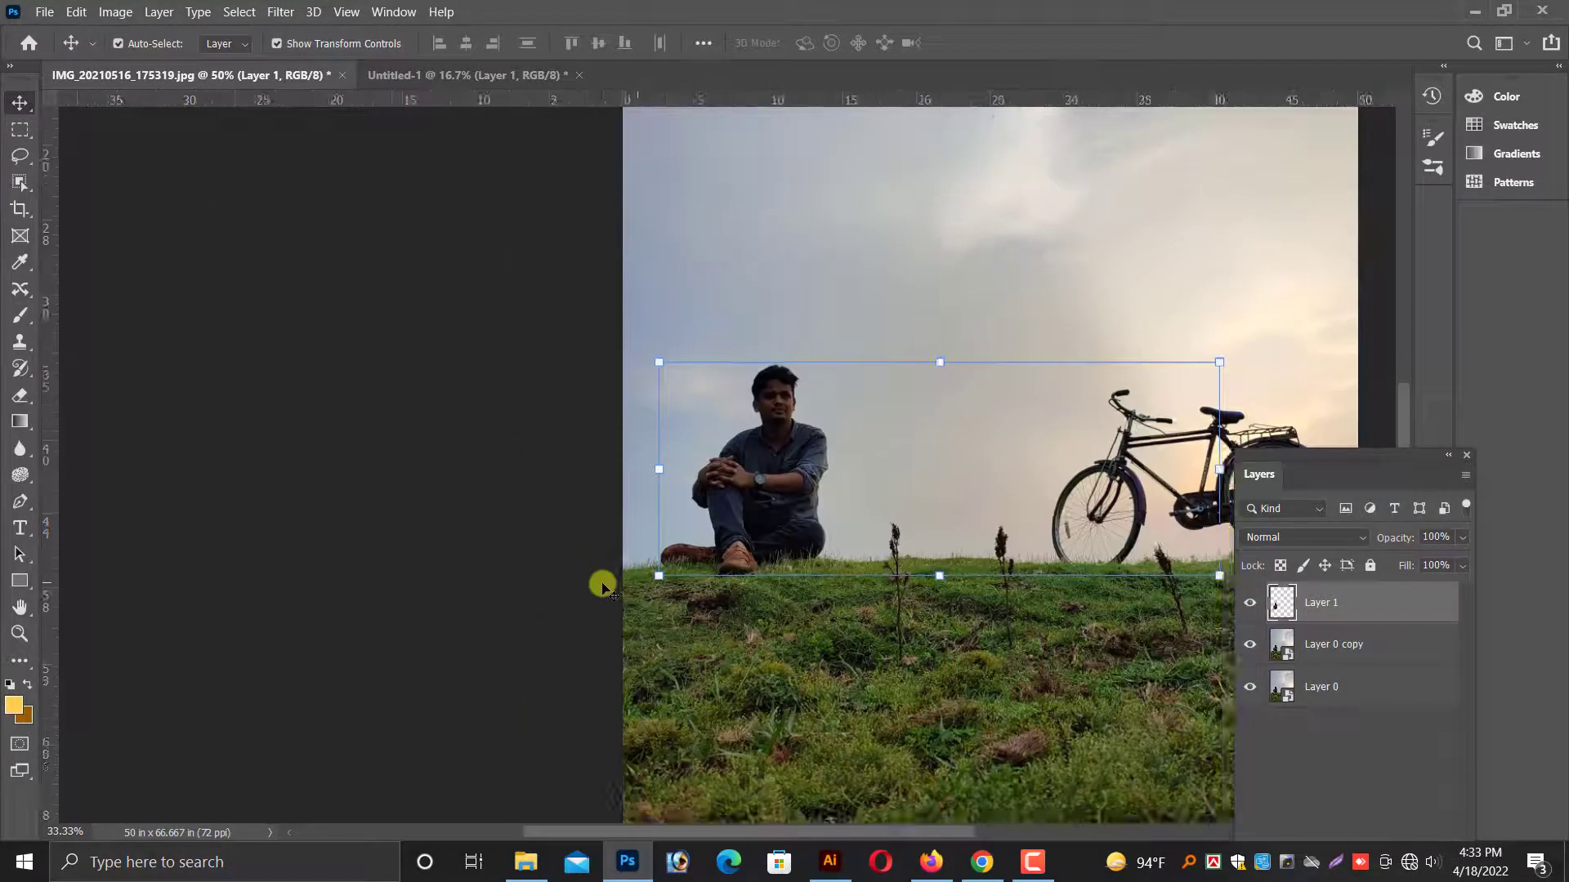
left_click_drag(830, 525, 697, 531)
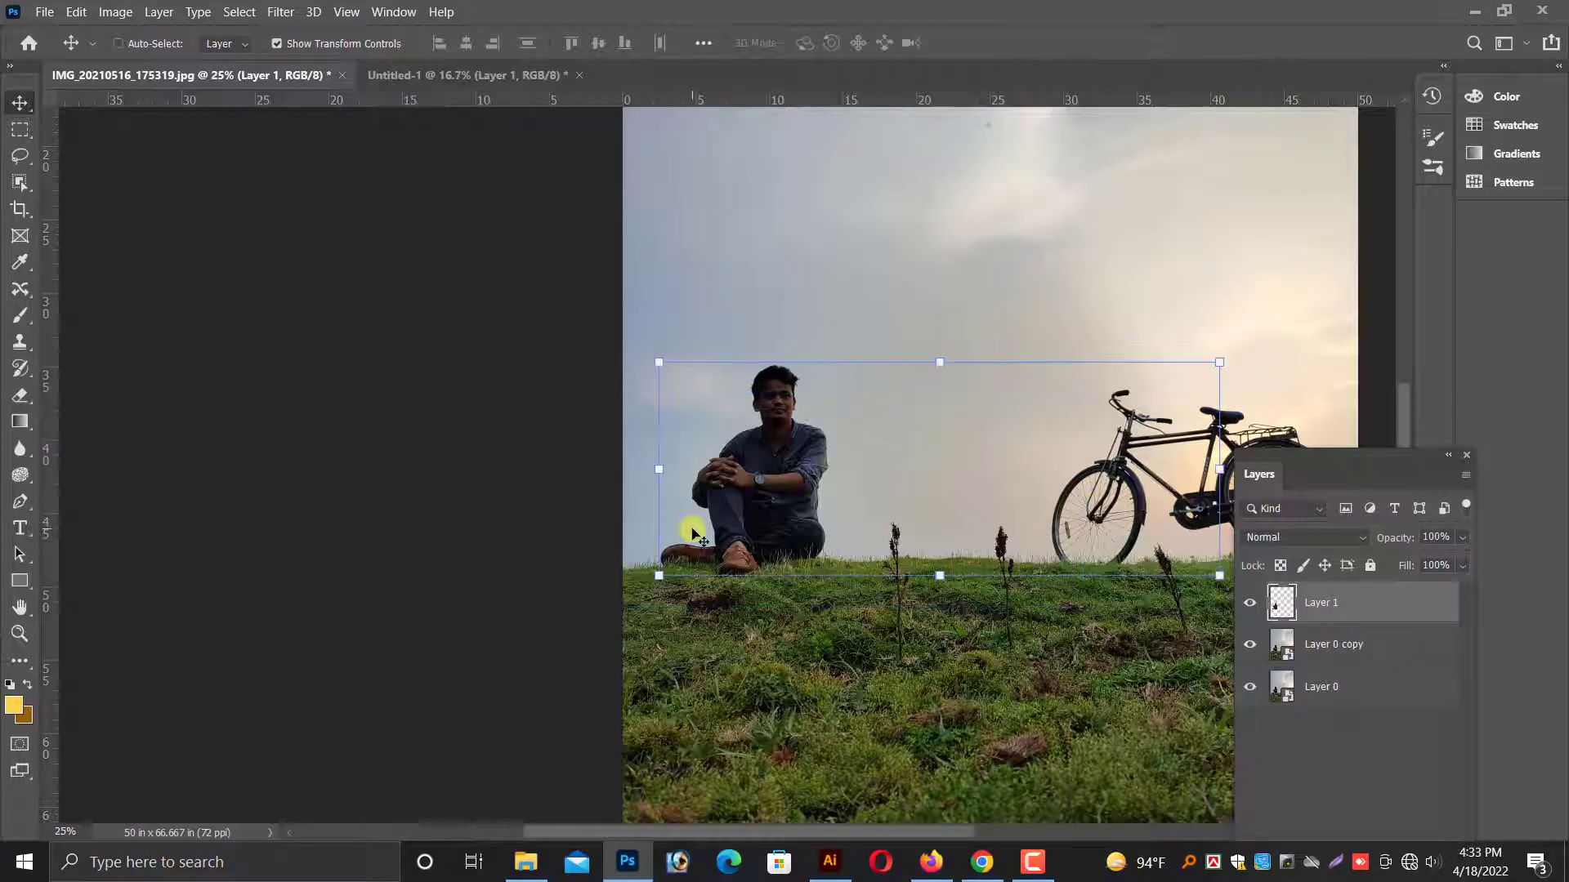
left_click_drag(693, 533, 691, 531)
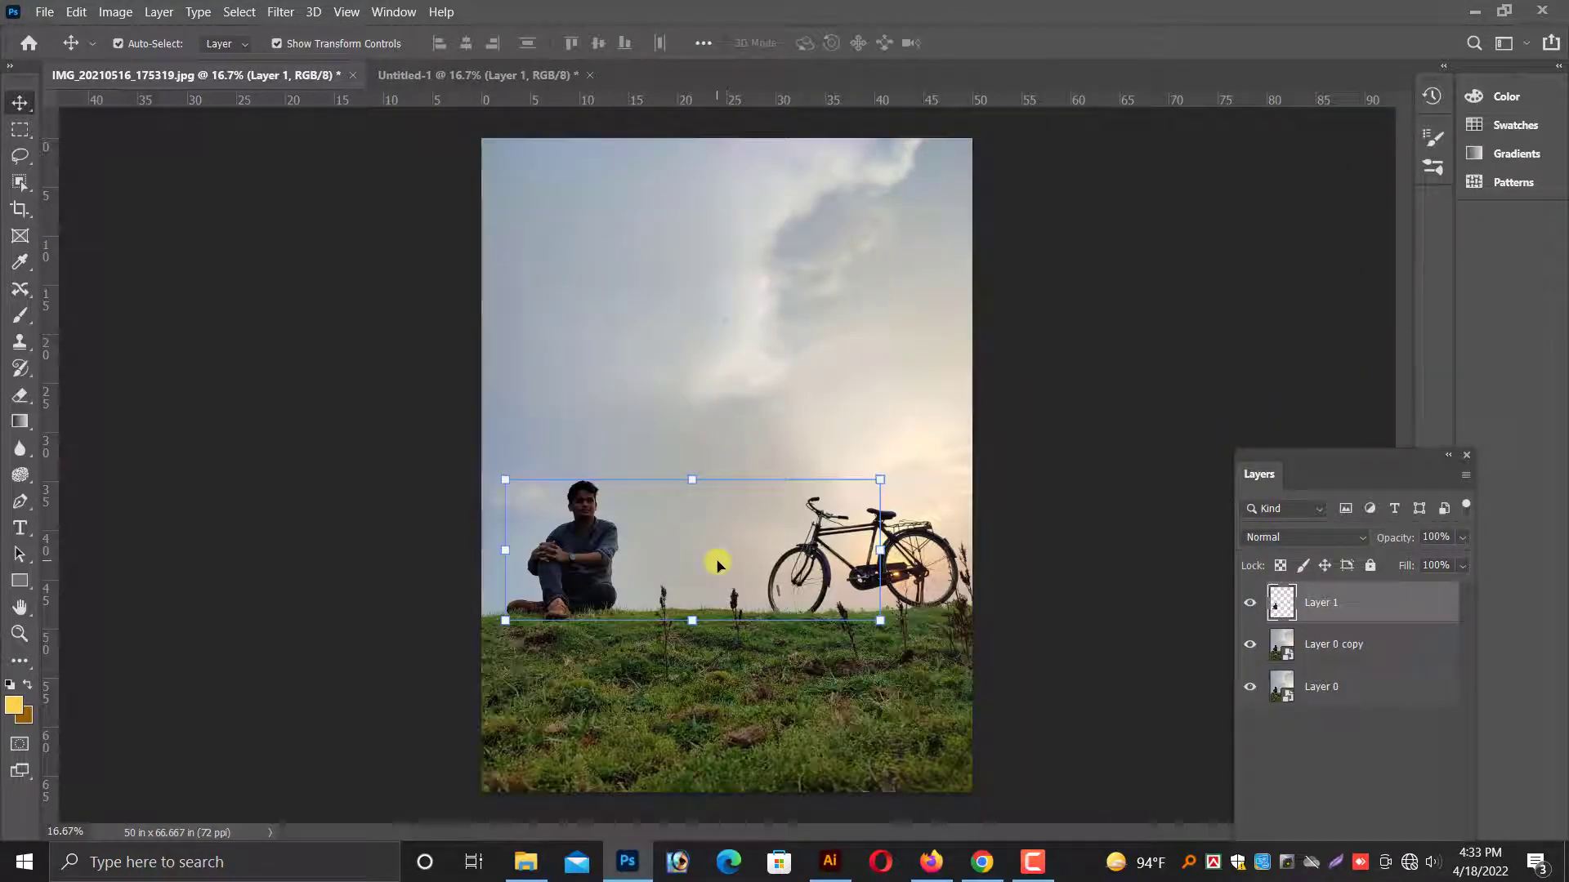
key("ctrl+z")
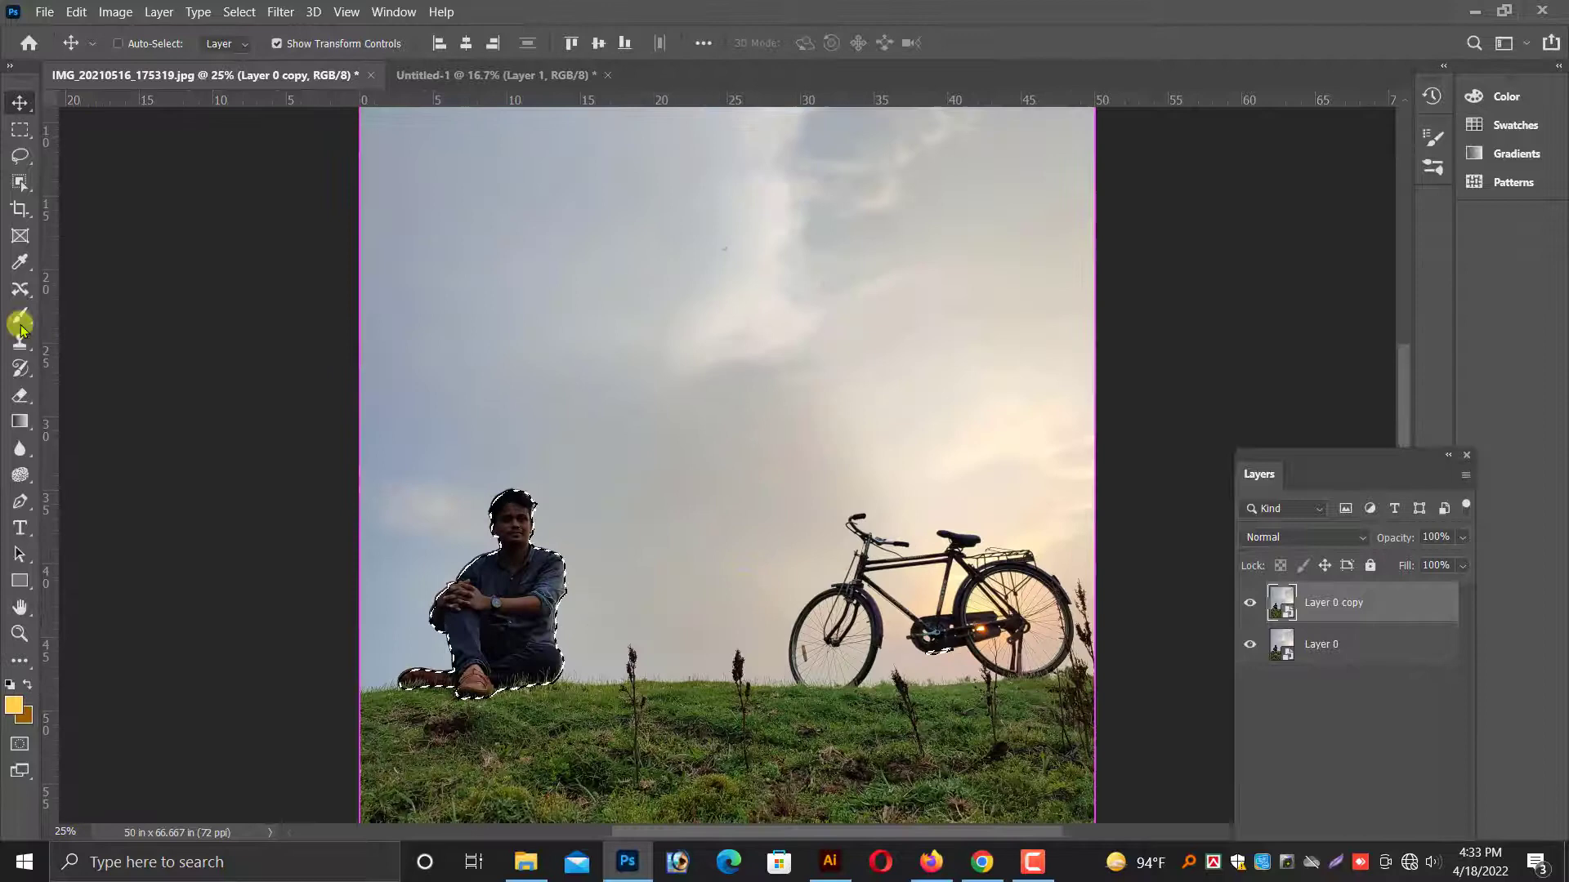
Try to correct the selected area at the bicycle's chain with the Content-Aware Move tool, and undo it.
left_click(20, 290)
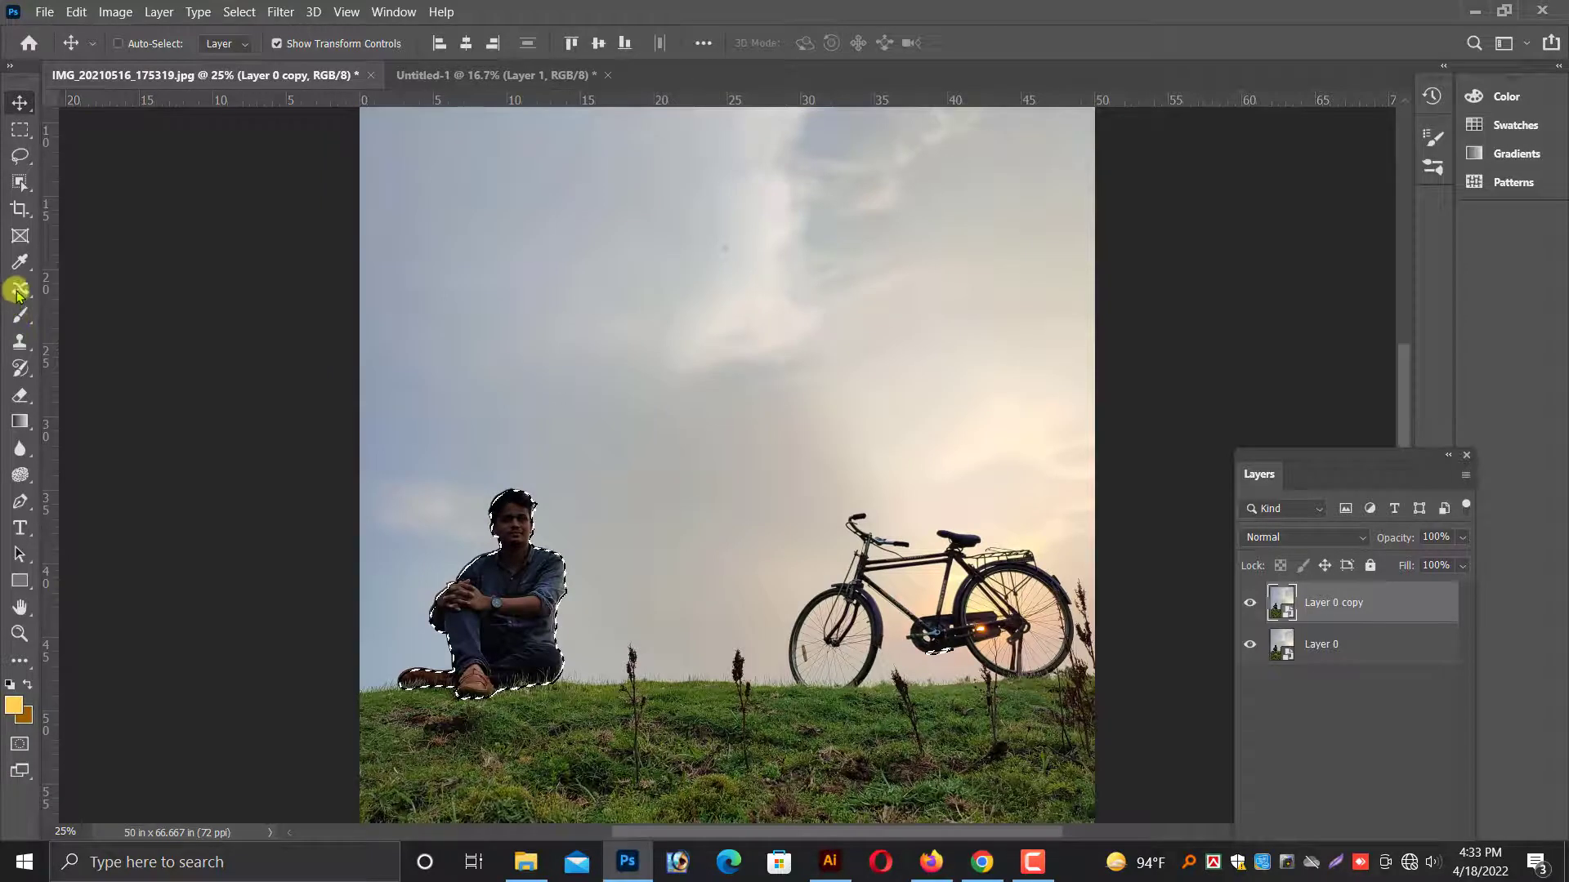
mouse_move(972, 560)
left_mouse_down()
mouse_move(997, 719)
mouse_move(880, 583)
mouse_move(1033, 590)
left_mouse_up()
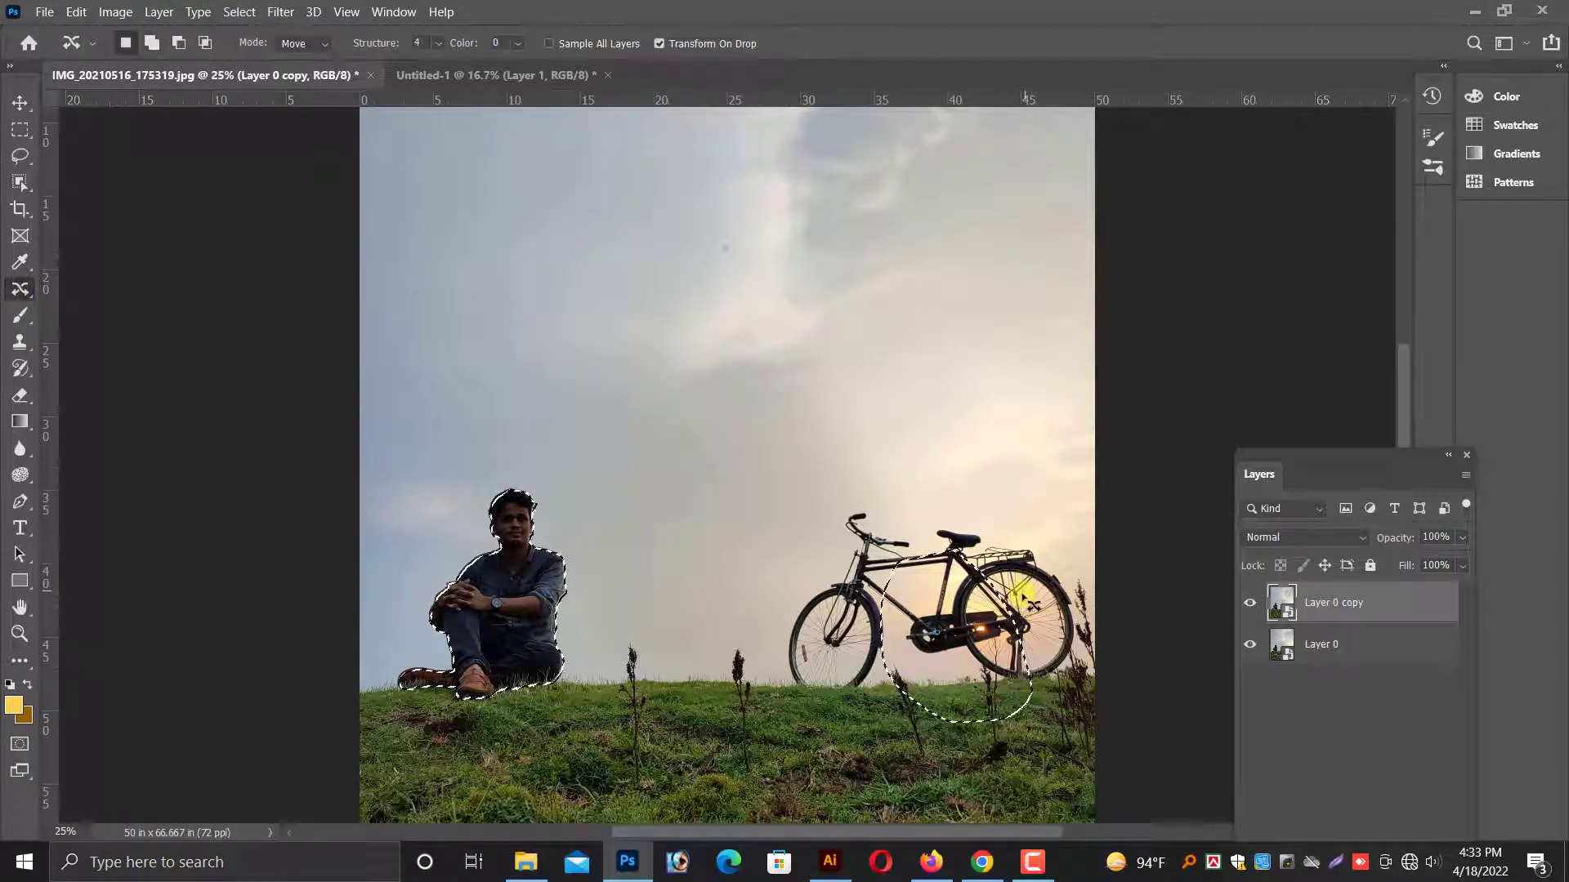
key("ctrl+z")
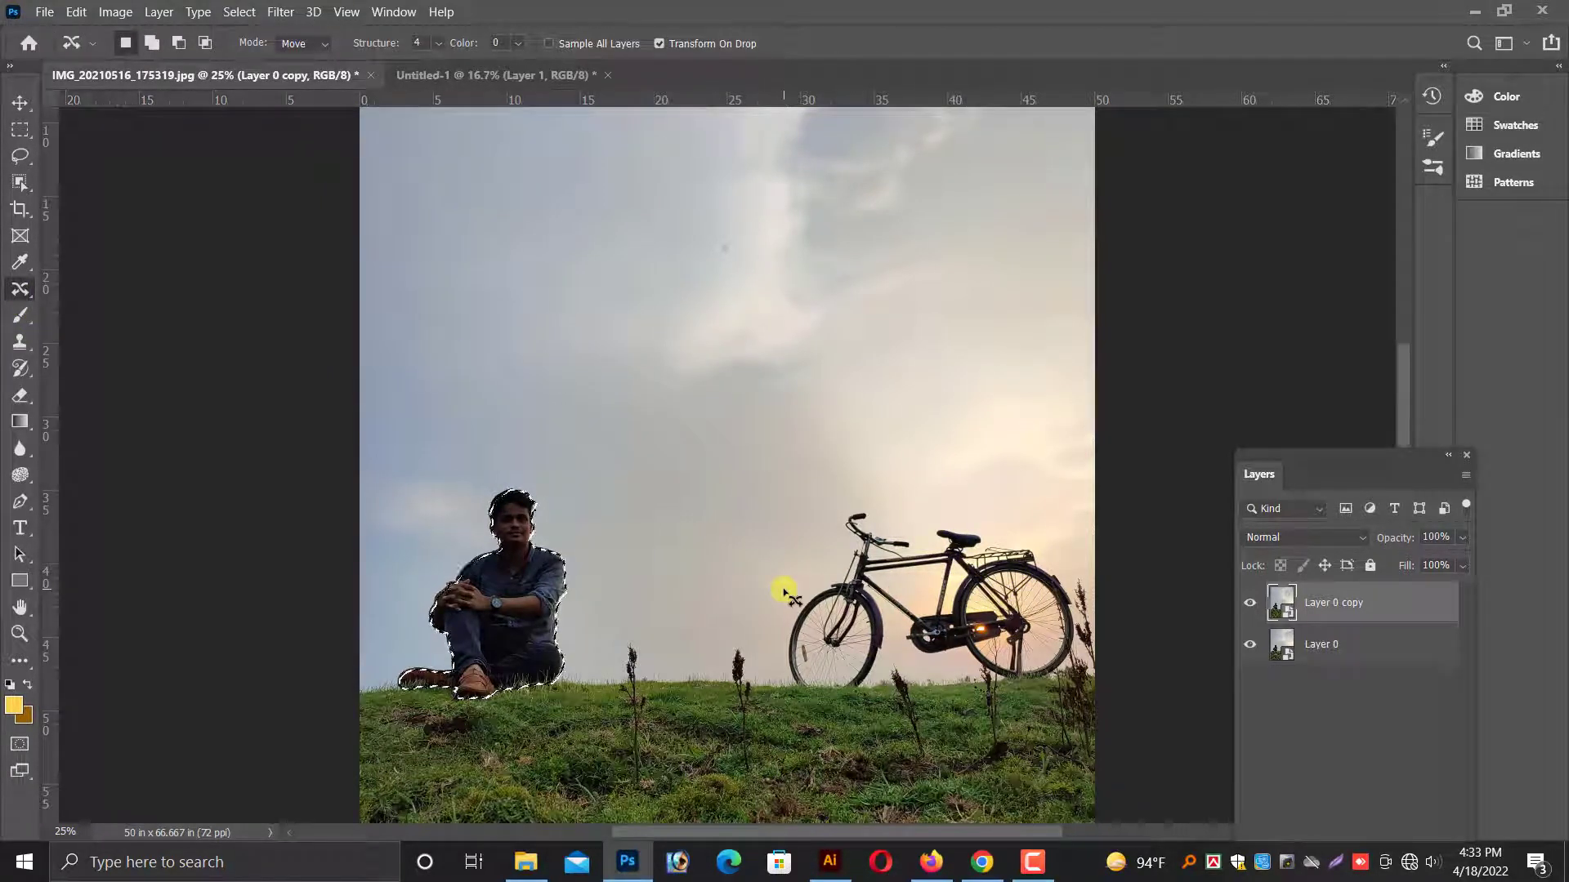
Feather the selection and copy the selected man to a new layer above Layer 0 copy.
key("shift+F6")
key("Return")
right_click(550, 466)
left_click(615, 504)
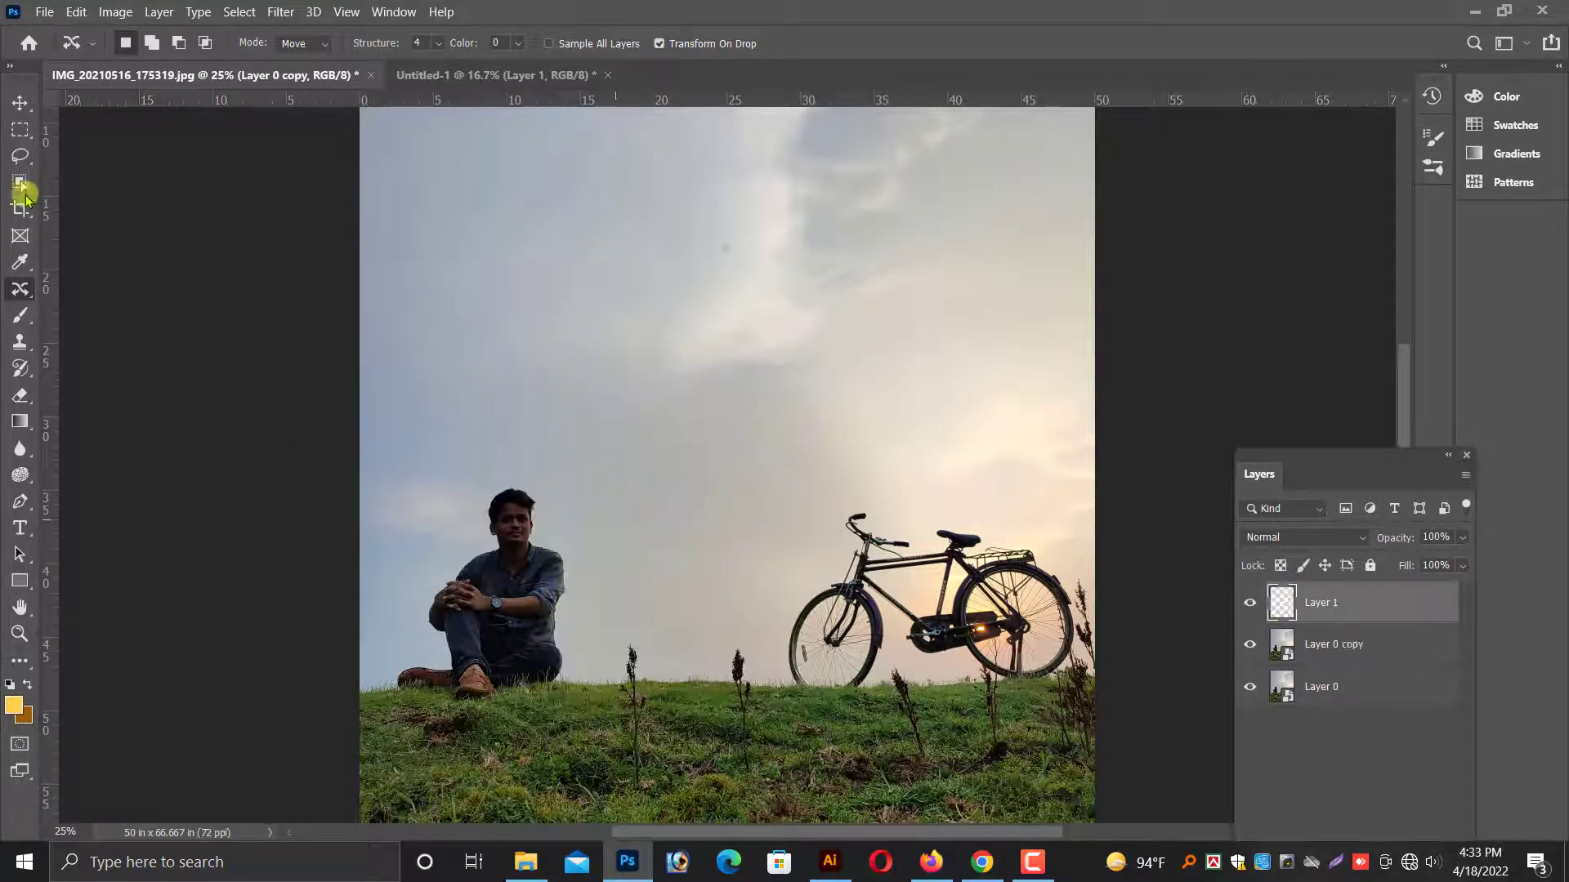
Make Layer 0 copy the active layer with the Move tool and check its visibility.
left_click(21, 103)
right_click(718, 369)
left_click(717, 372)
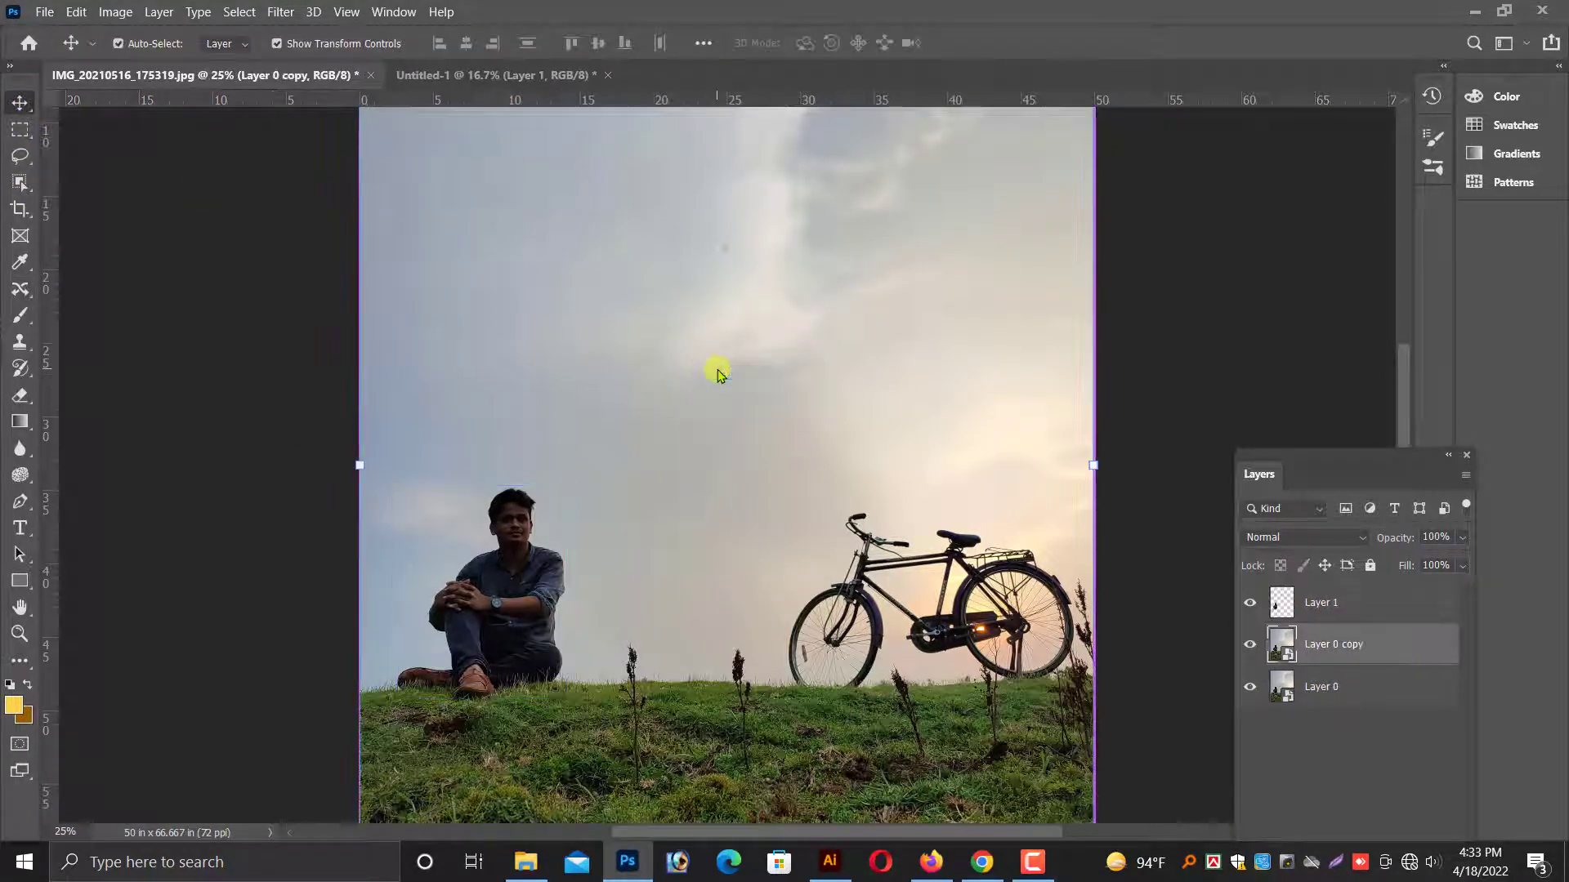
key("ctrl+minus")
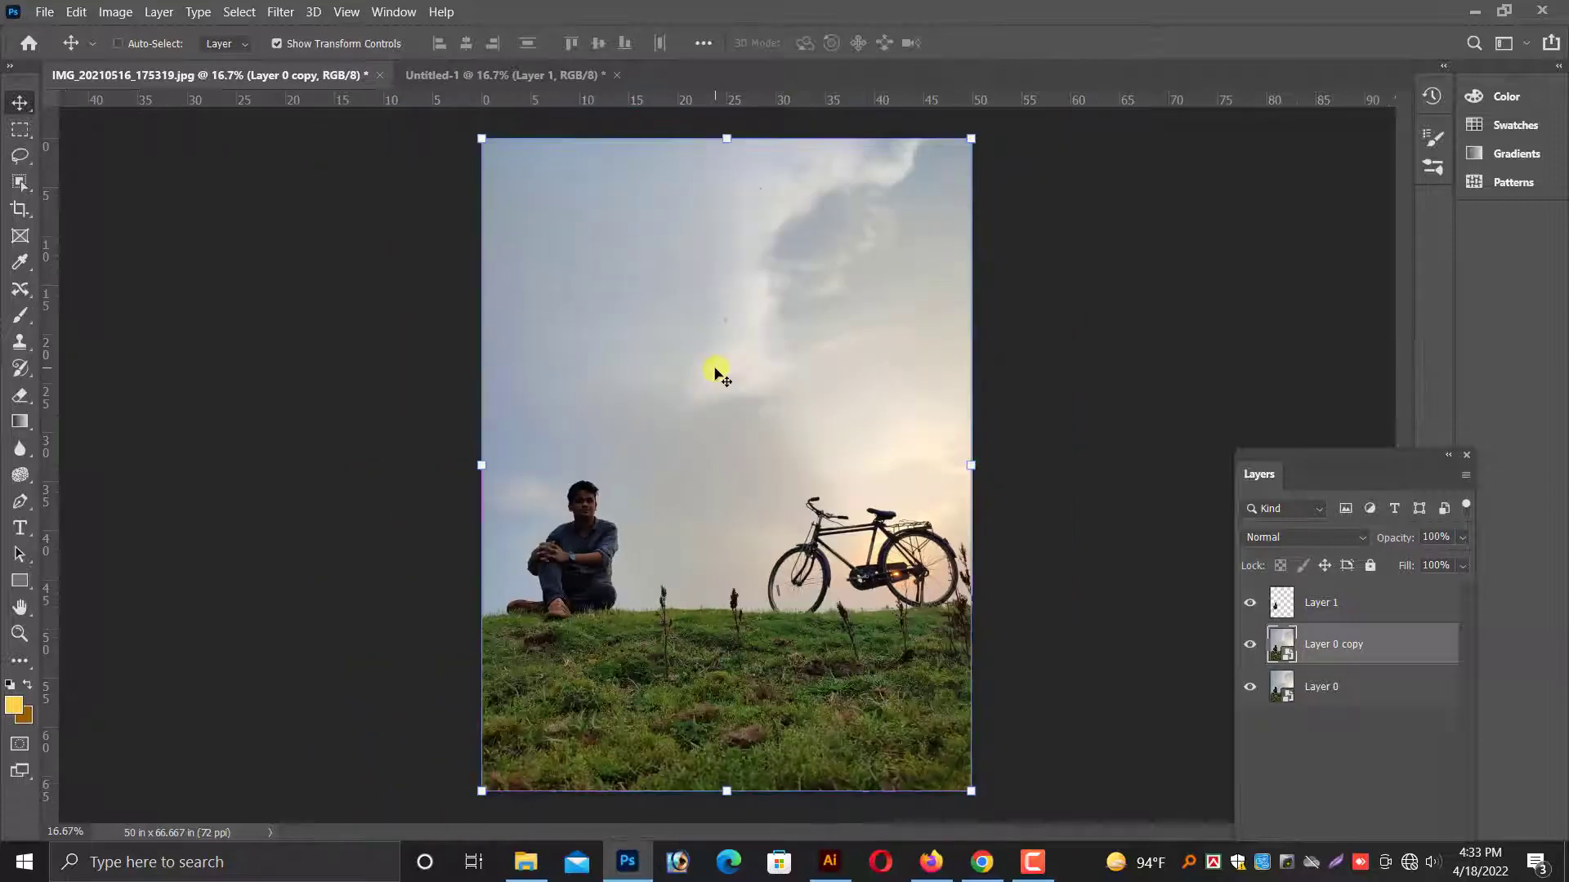
left_click(1252, 645)
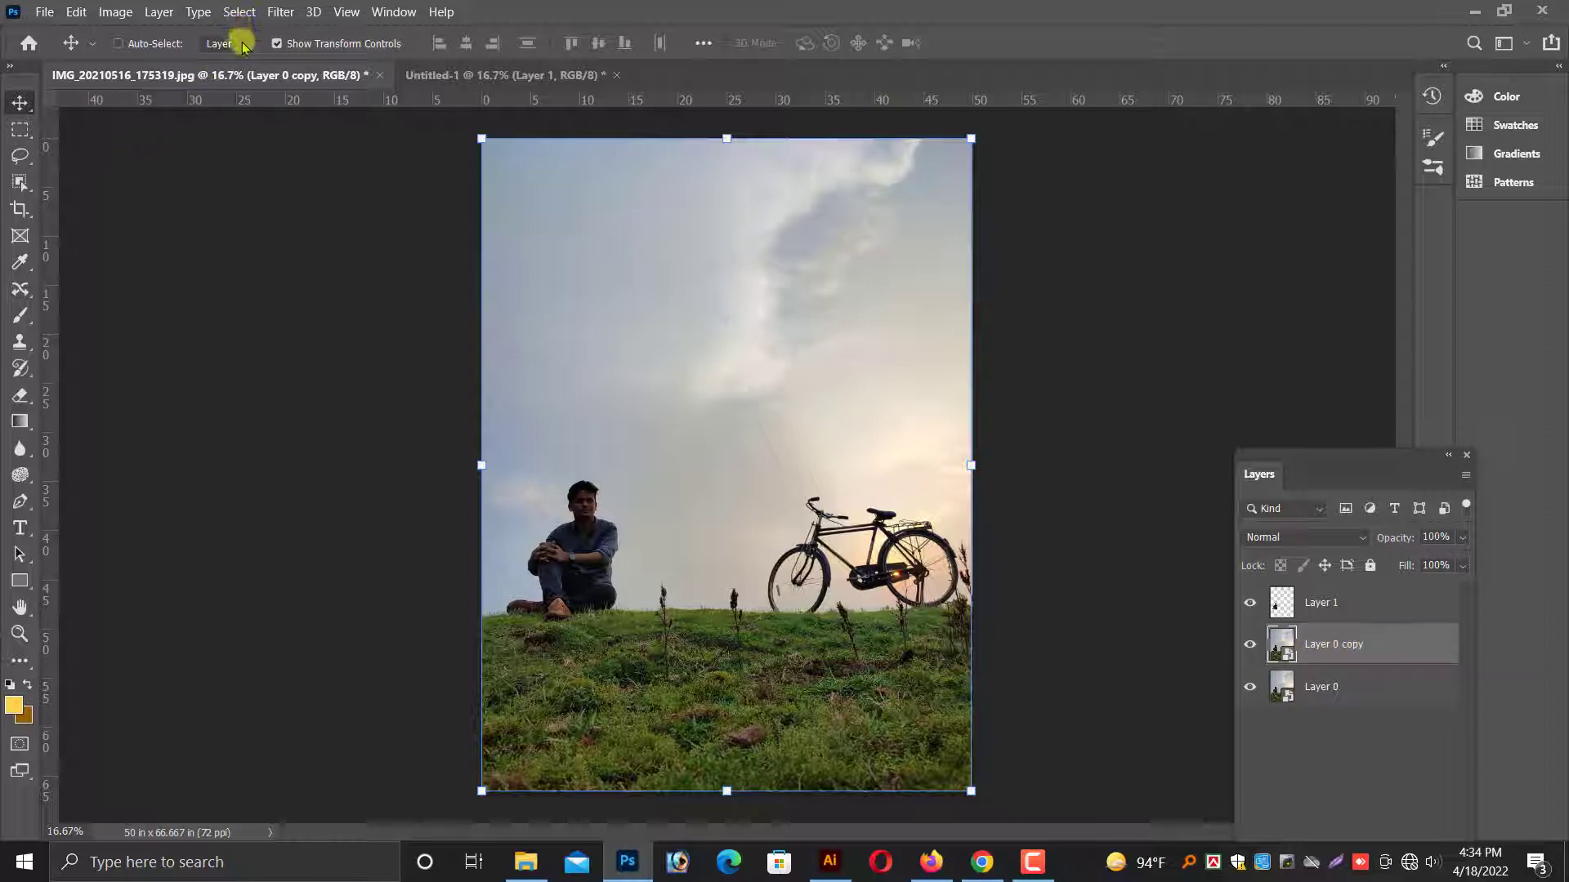
Open the Camera Raw filter on Layer 0 copy and examine the seated man and the grass up close.
left_click(277, 12)
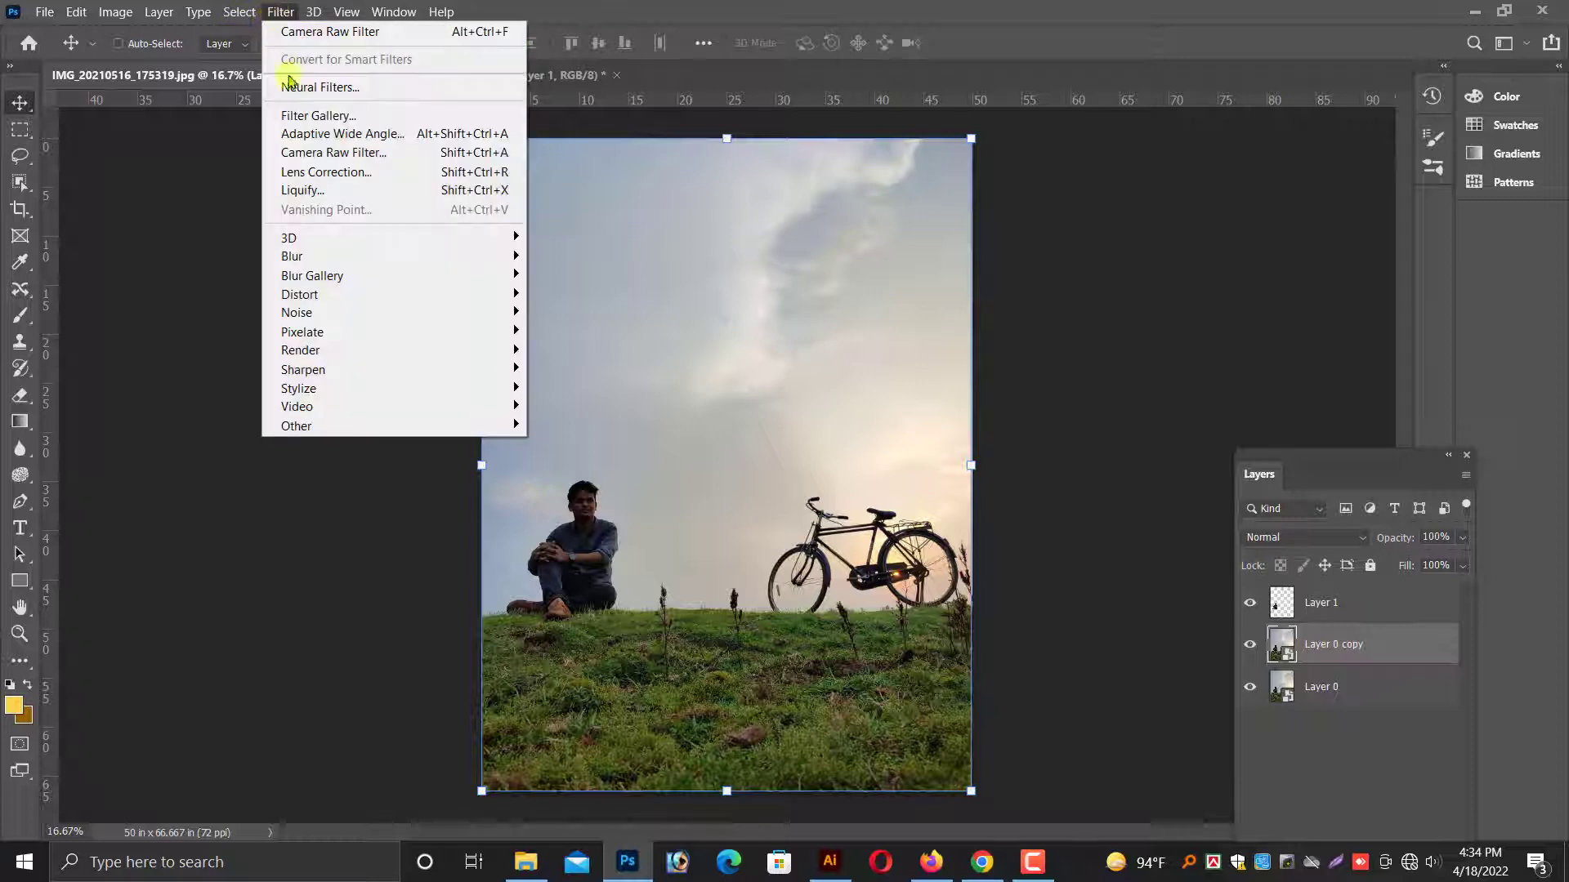
left_click(308, 152)
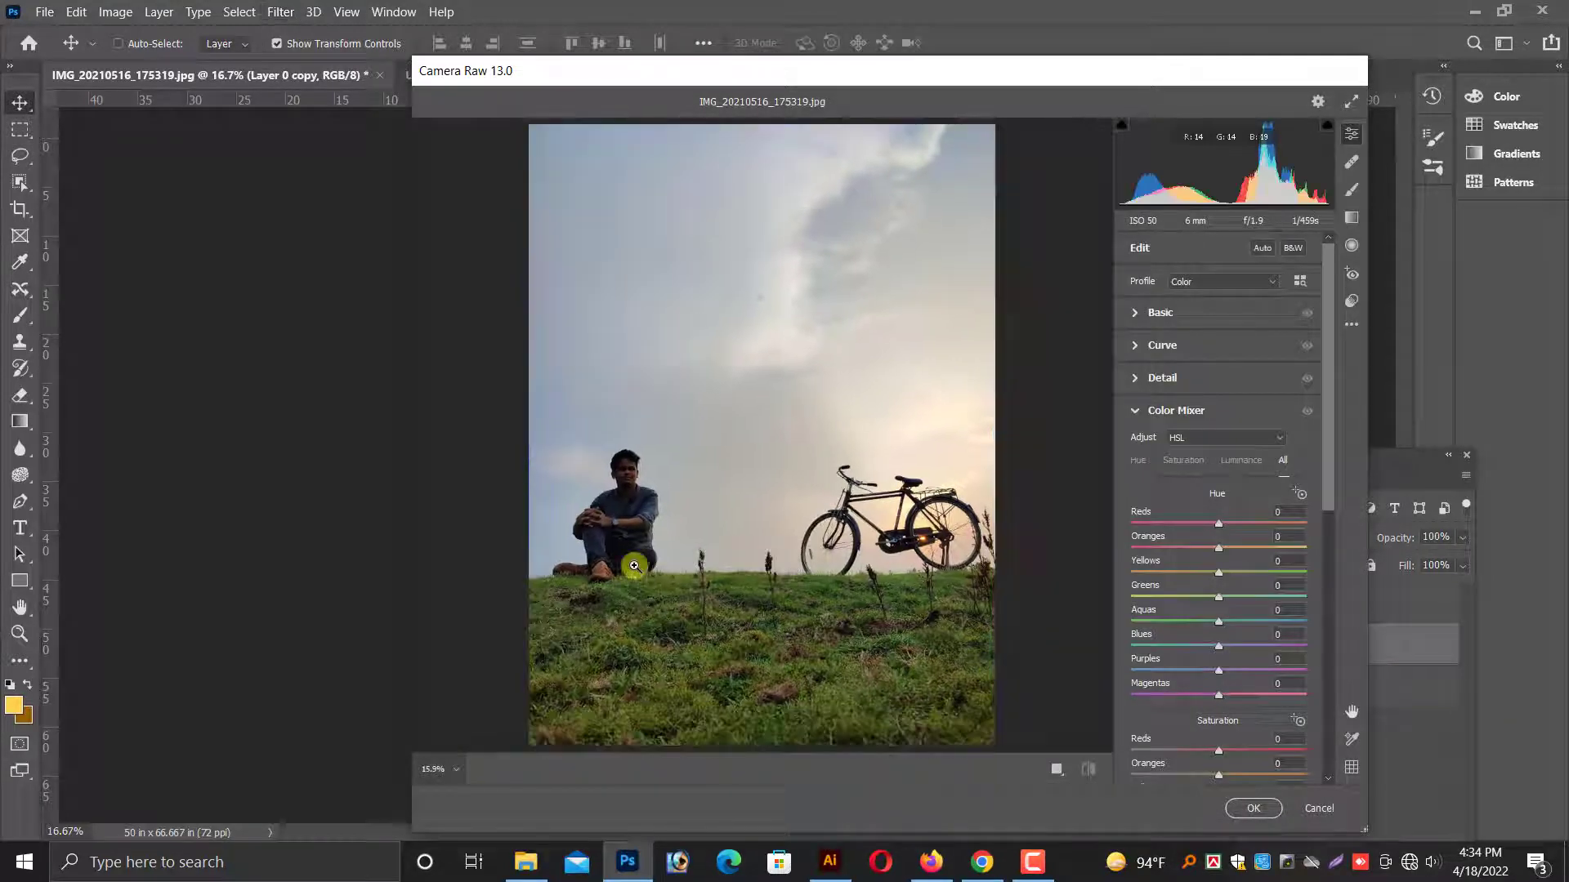
key("ctrl+plus")
key("ctrl+plus")
key("ctrl+plus")
key("ctrl+plus")
key("space")
left_click_drag(518, 516, 851, 392)
left_click_drag(783, 535, 795, 455)
scroll(792, 458, "up", 1)
scroll(780, 490, "down", 5)
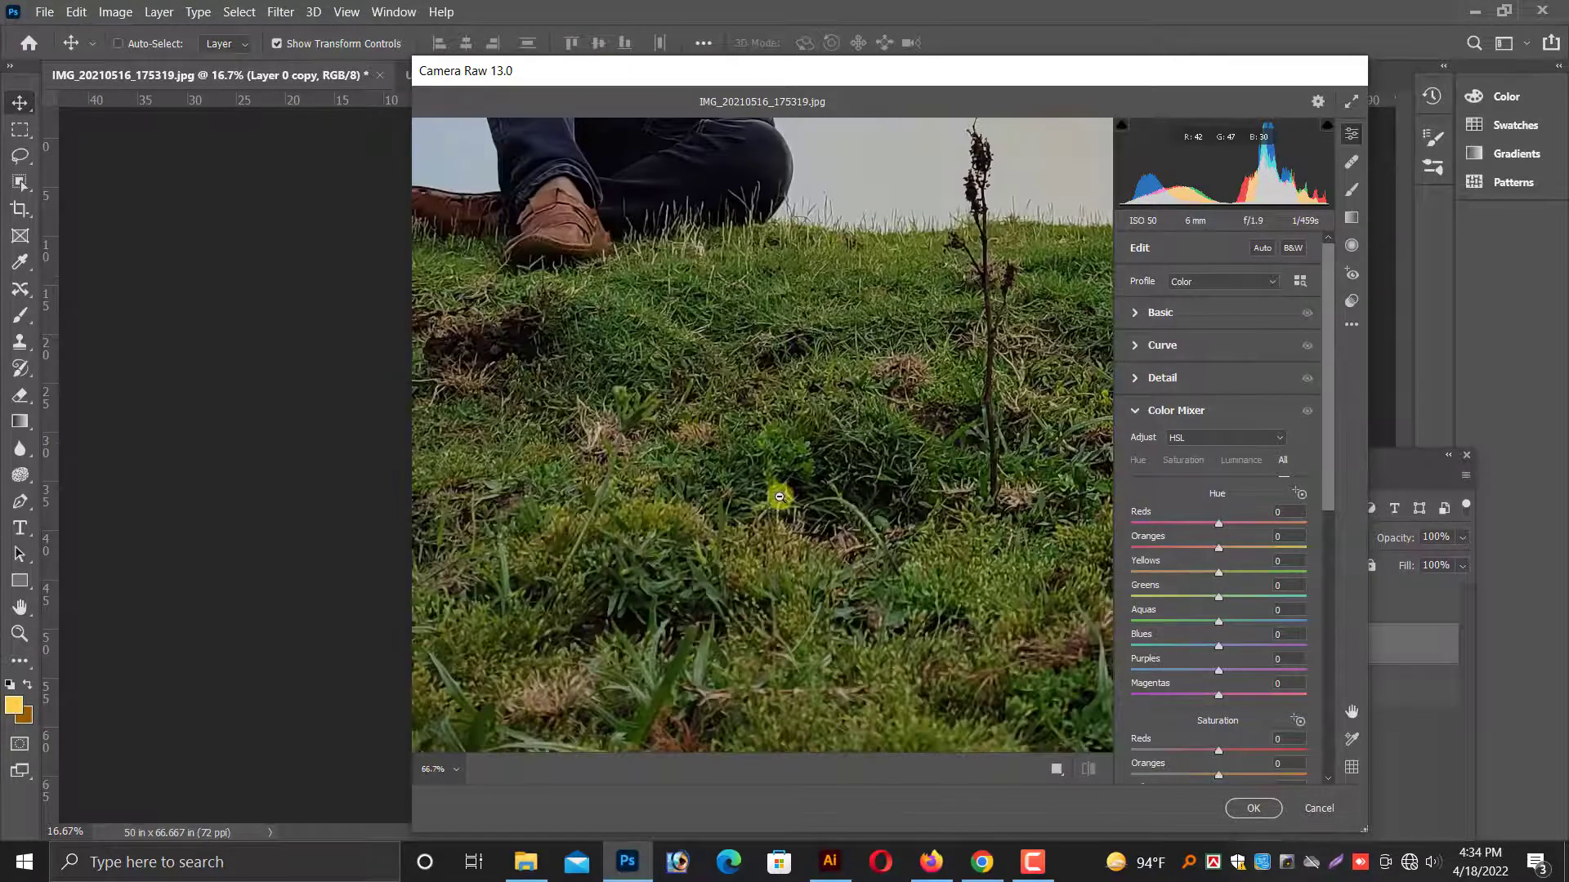
scroll(780, 496, "down", 5)
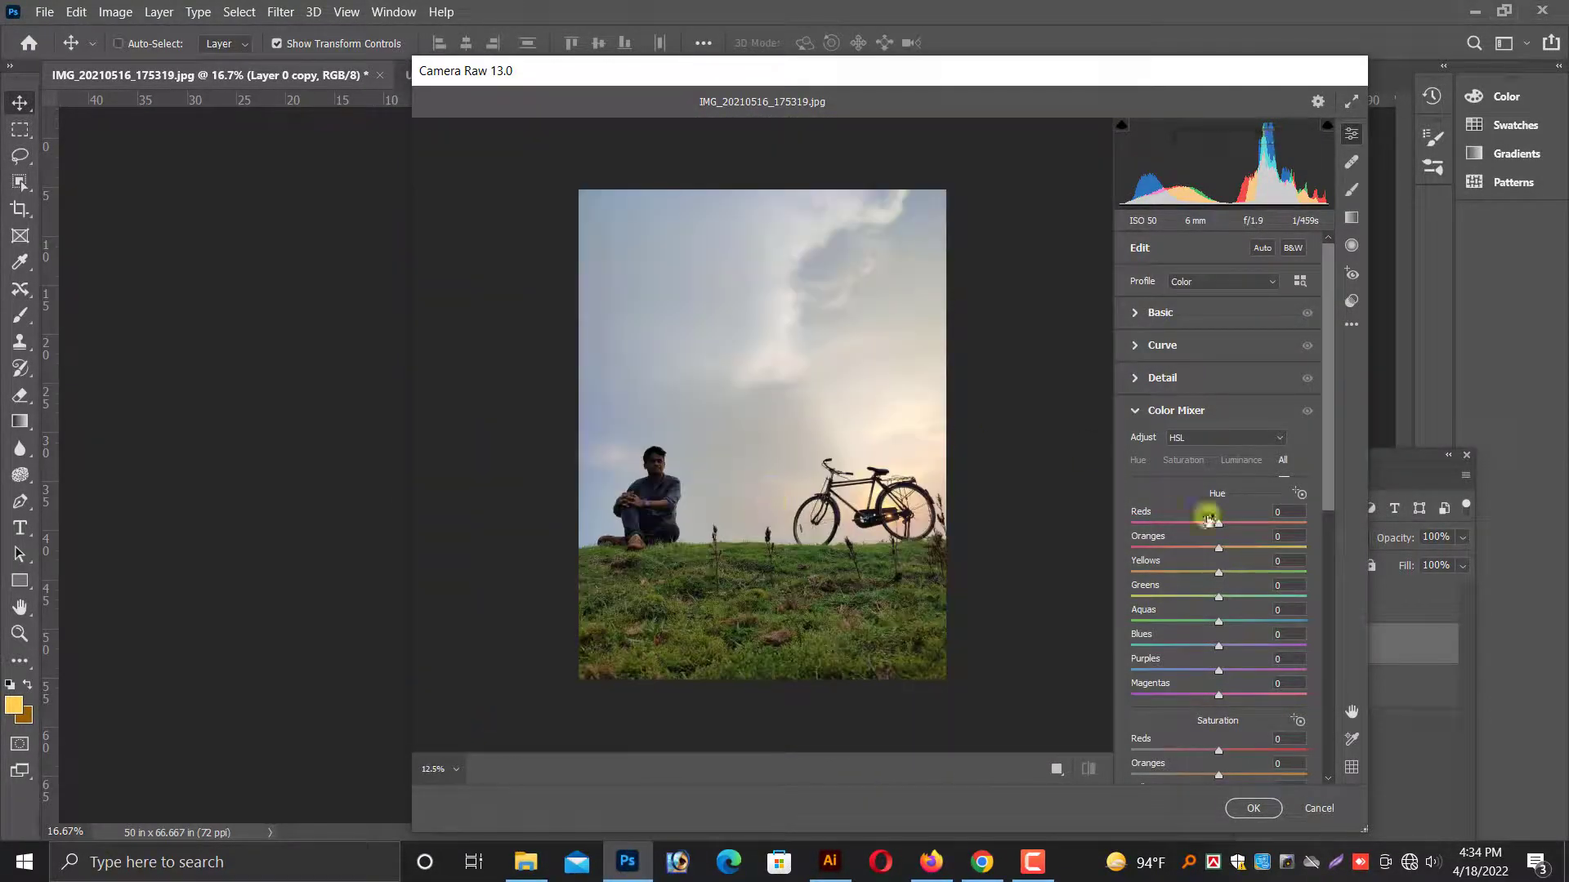
In the Basic adjustments, set Temperature to +7, Highlights to -30, Shadows to +16, Whites to -13 and Blacks to +18.
left_click(1142, 321)
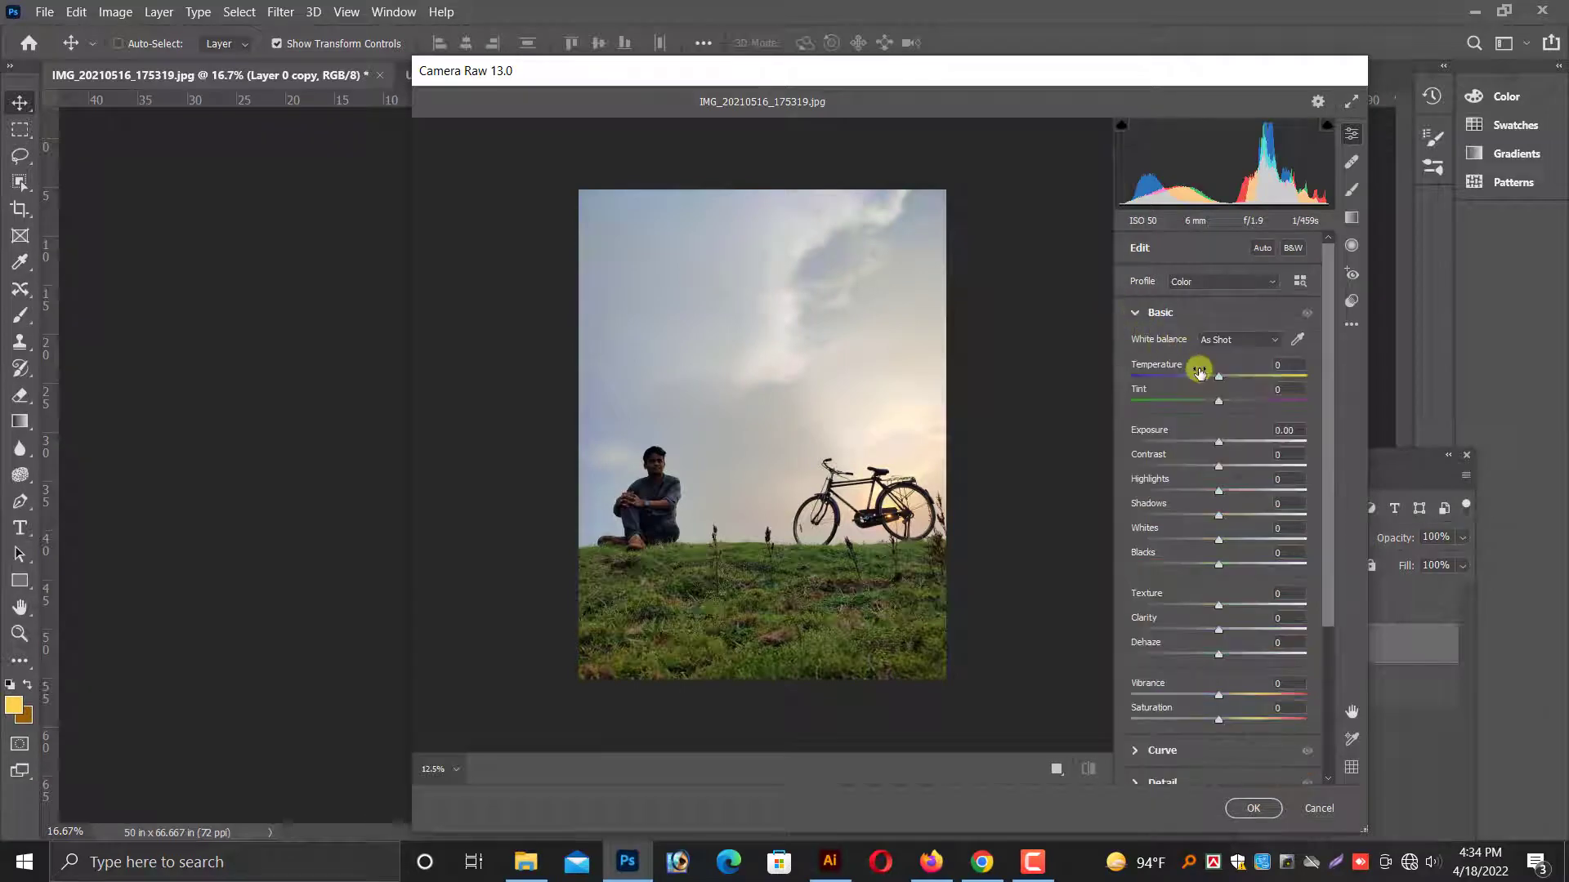
left_click_drag(1219, 376, 1228, 381)
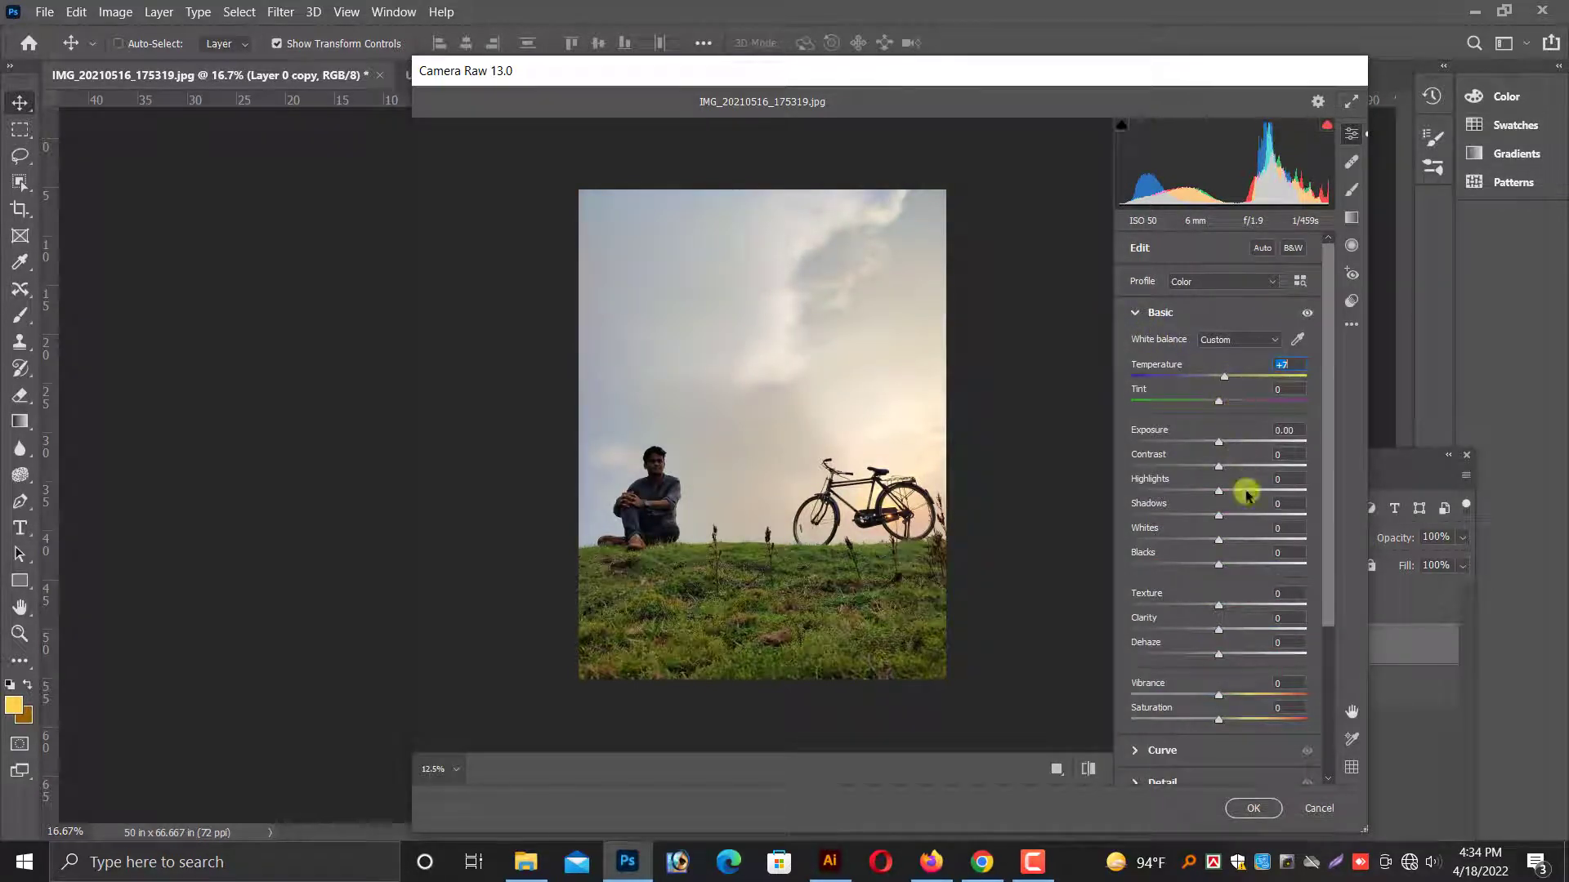
left_click(1025, 565)
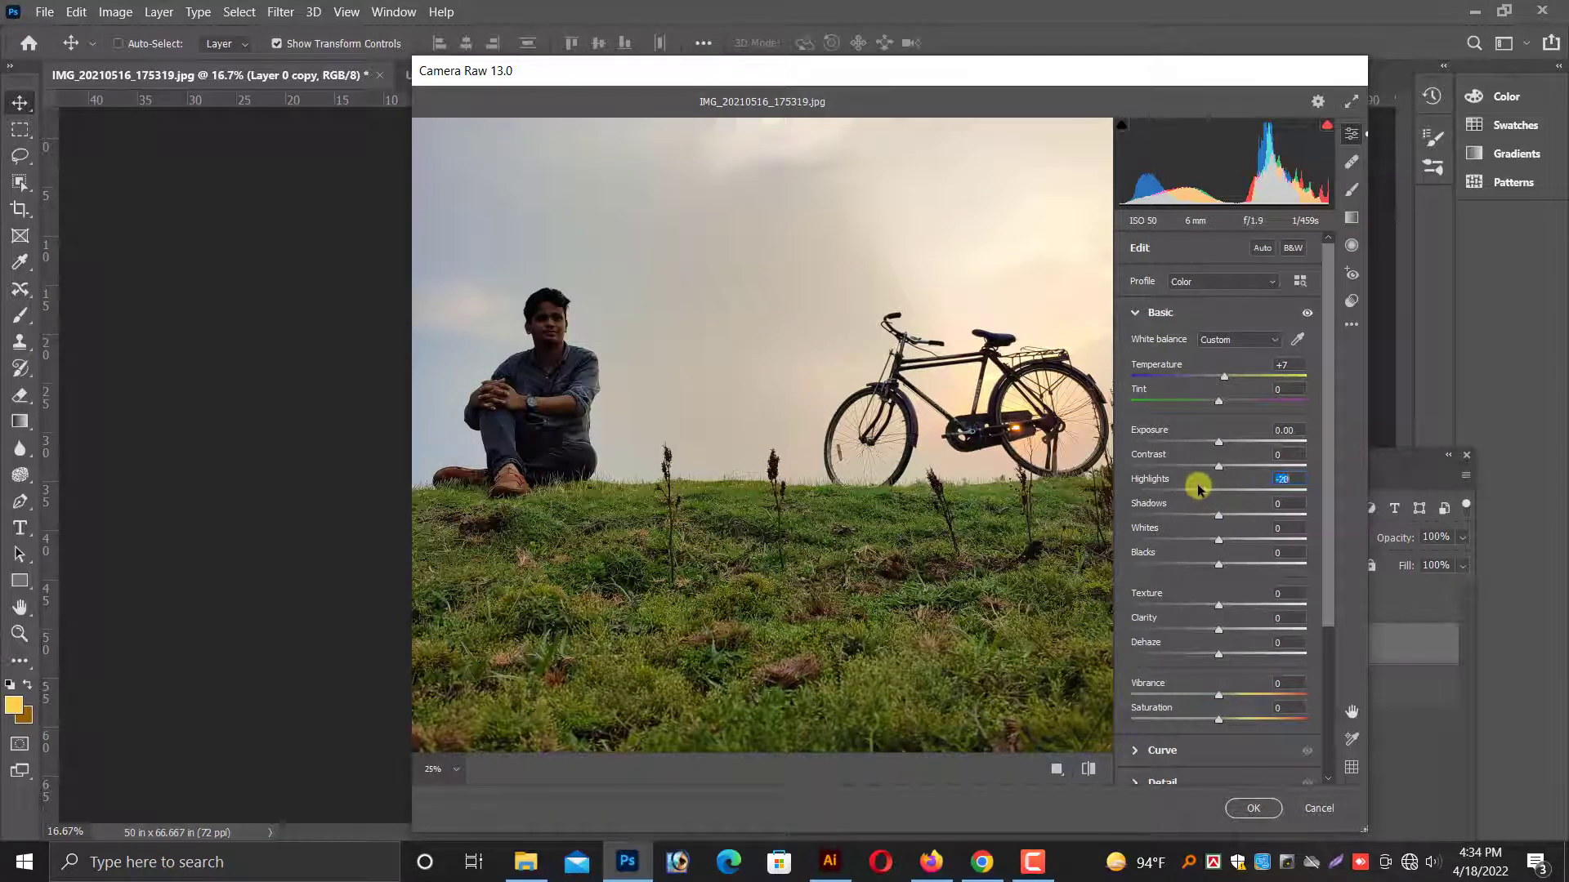
left_click_drag(1198, 488, 1234, 566)
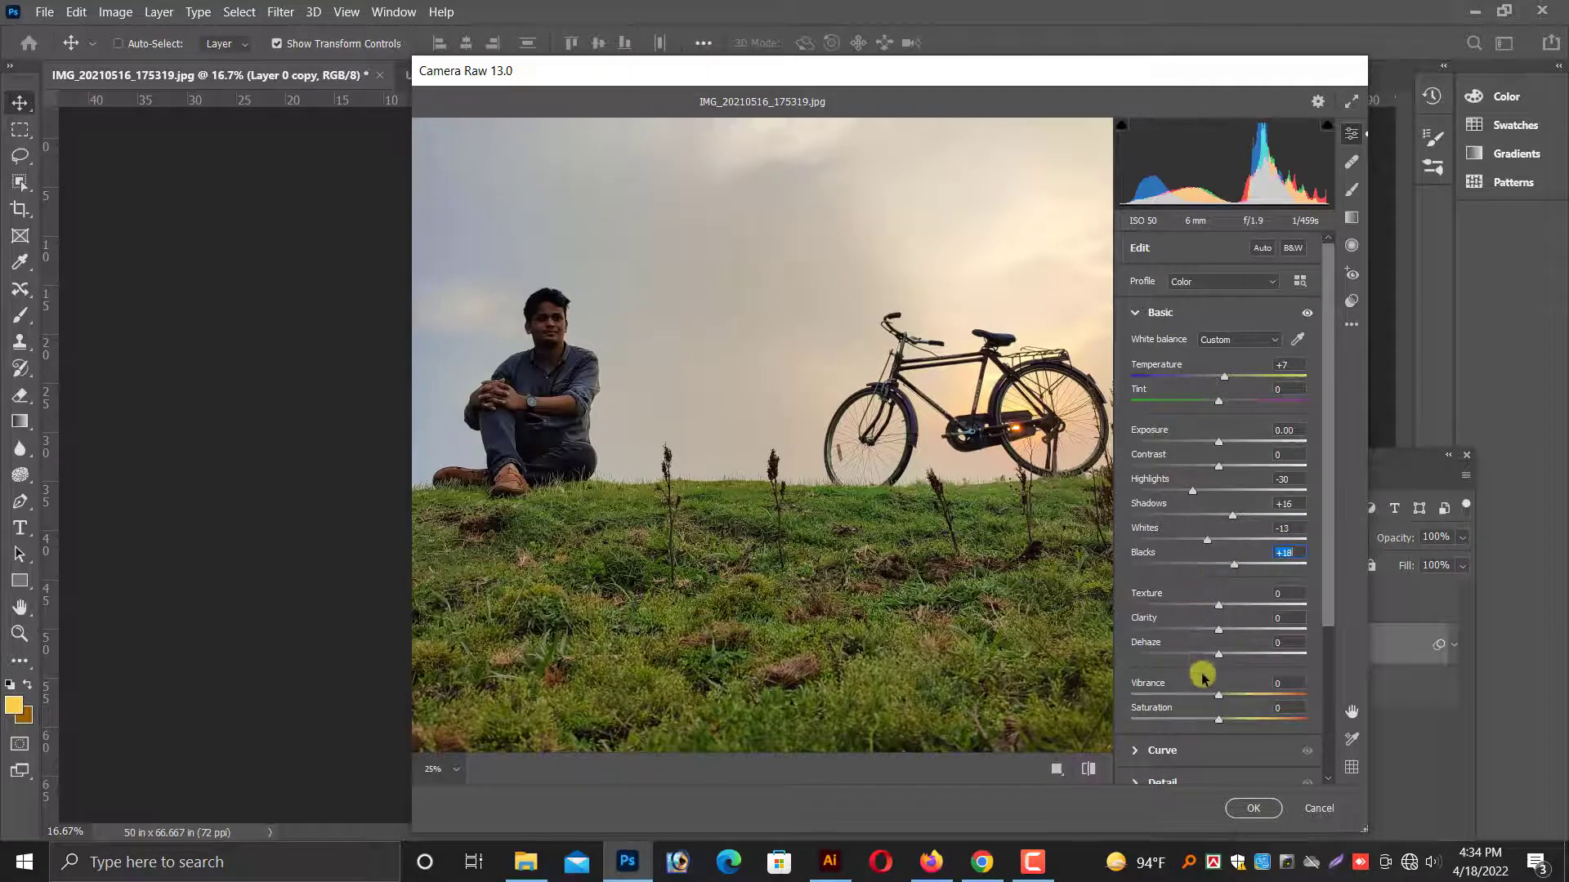
Set Vibrance to +100, Temperature to +9, Tint to -4 and Saturation to -10.
left_click_drag(1220, 695, 1317, 696)
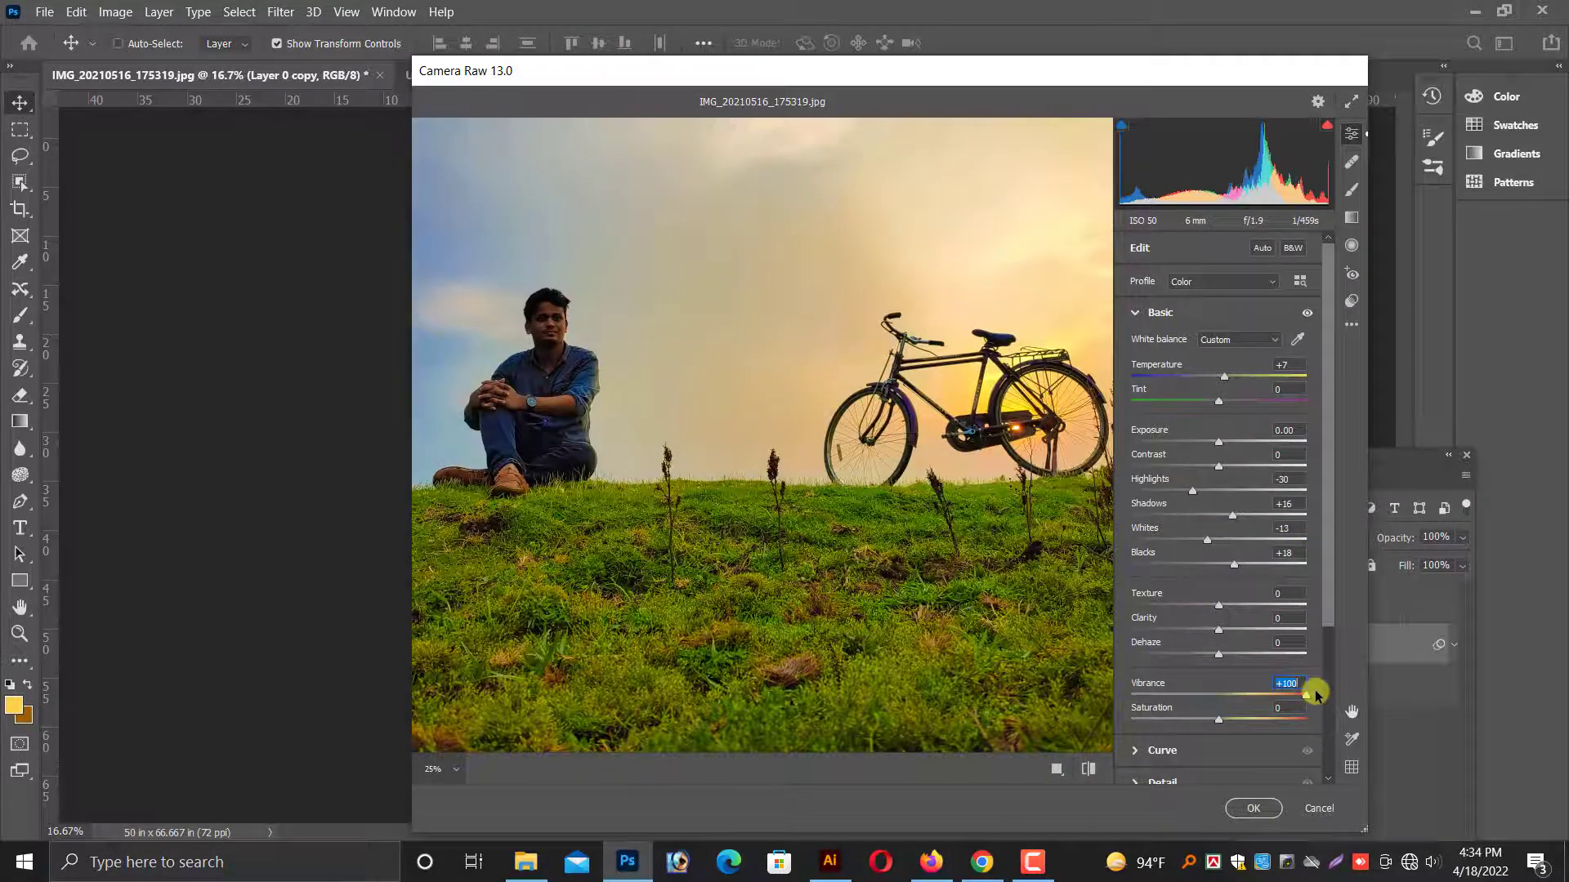
key("ctrl+minus")
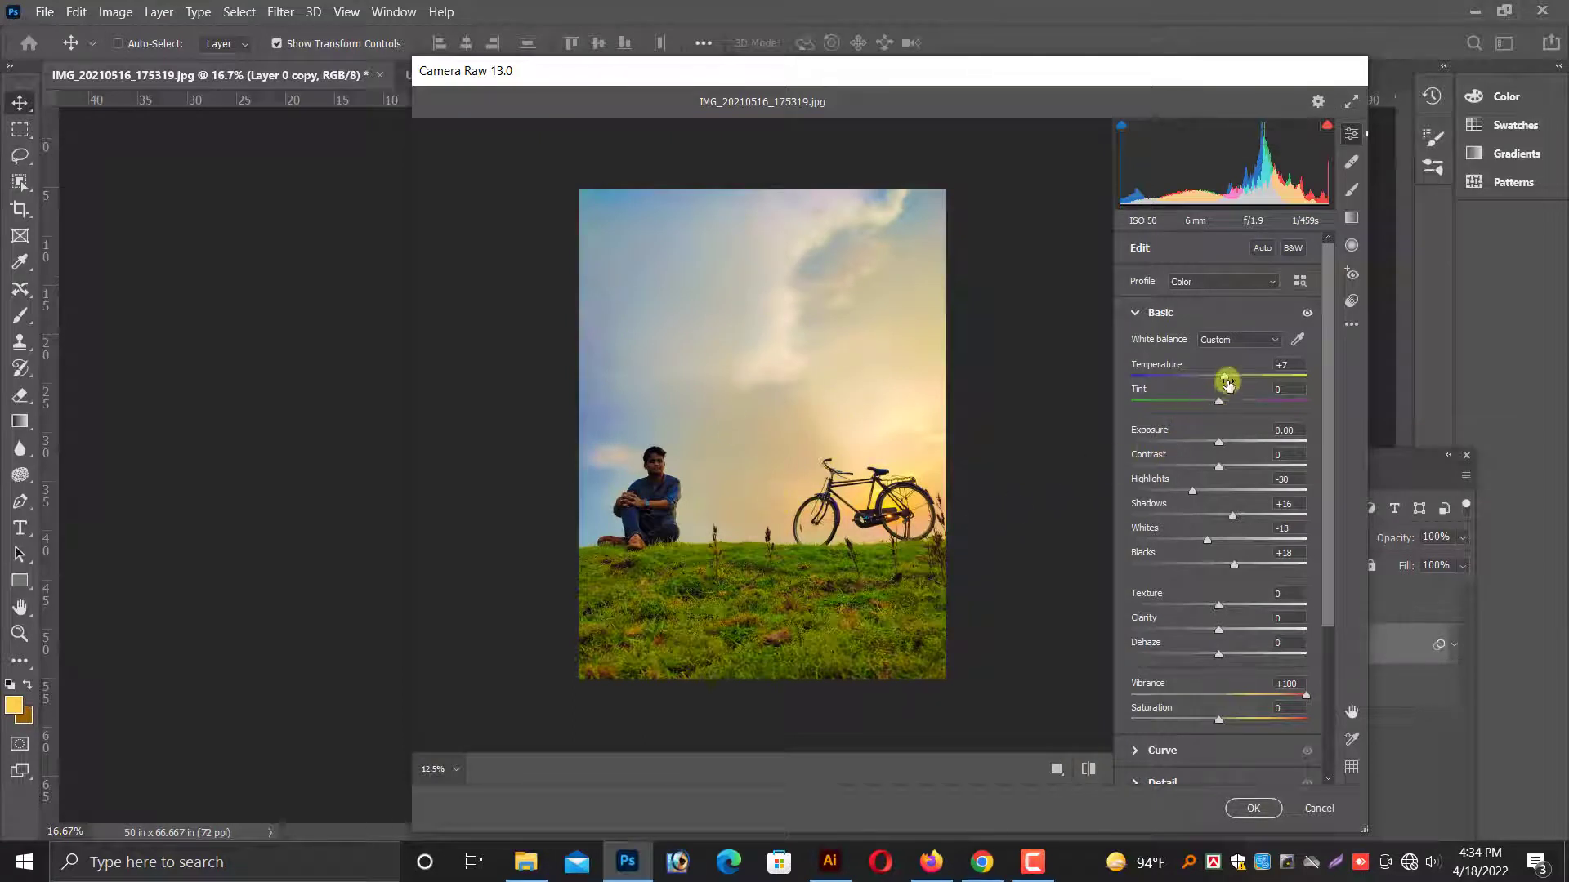
left_click_drag(1227, 382, 1213, 401)
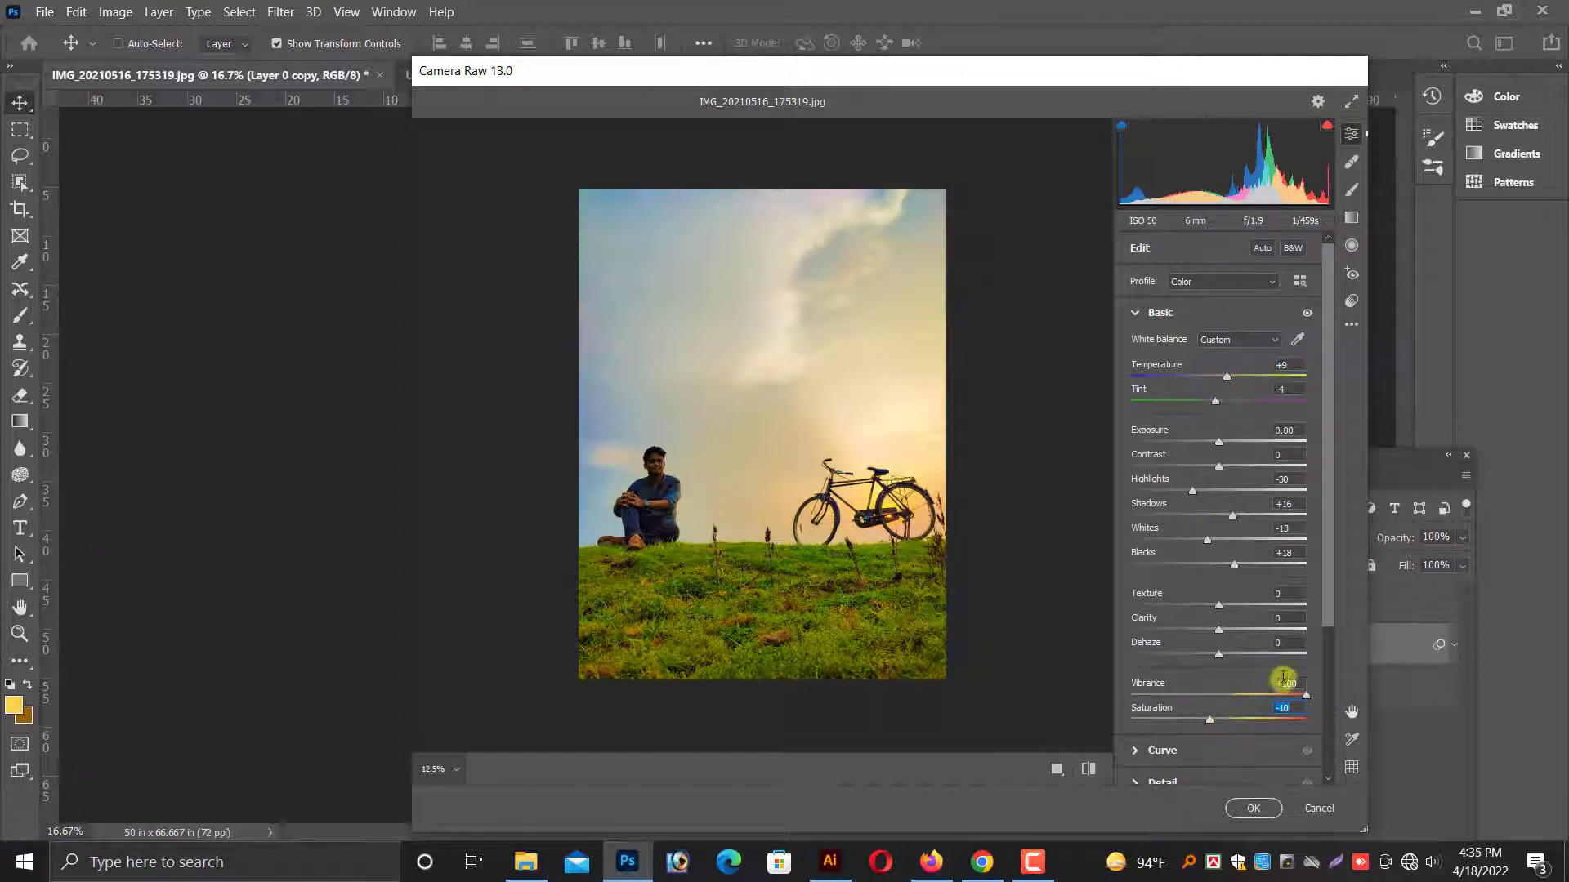
In the Color Mixer, set the Yellows hue to +36 and the Greens hue to +21.
scroll(1236, 555, "down", 5)
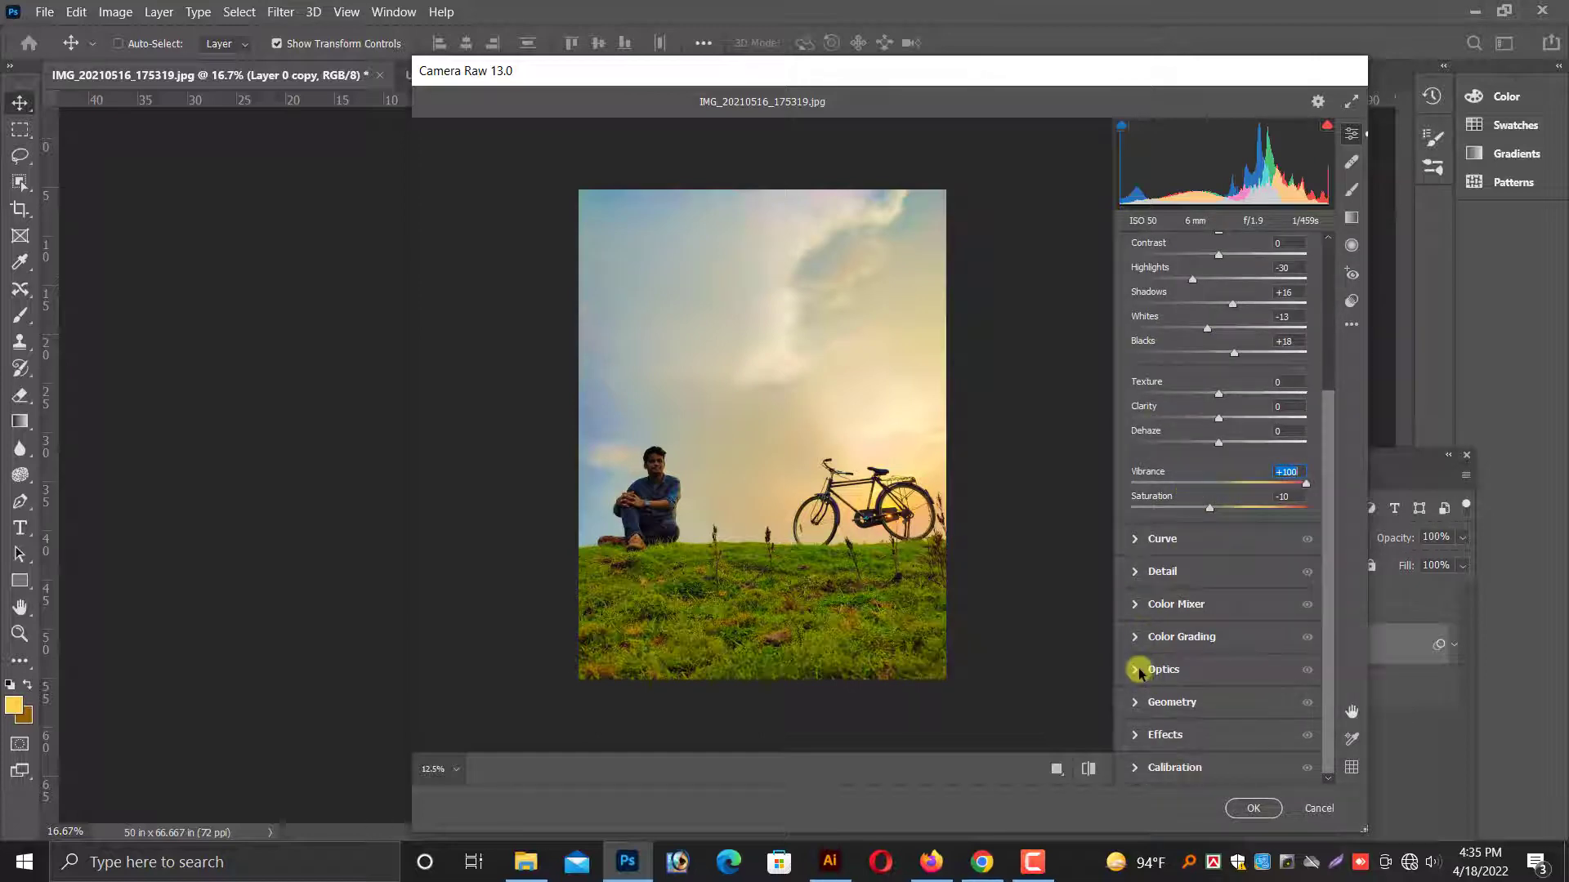
left_click(1135, 605)
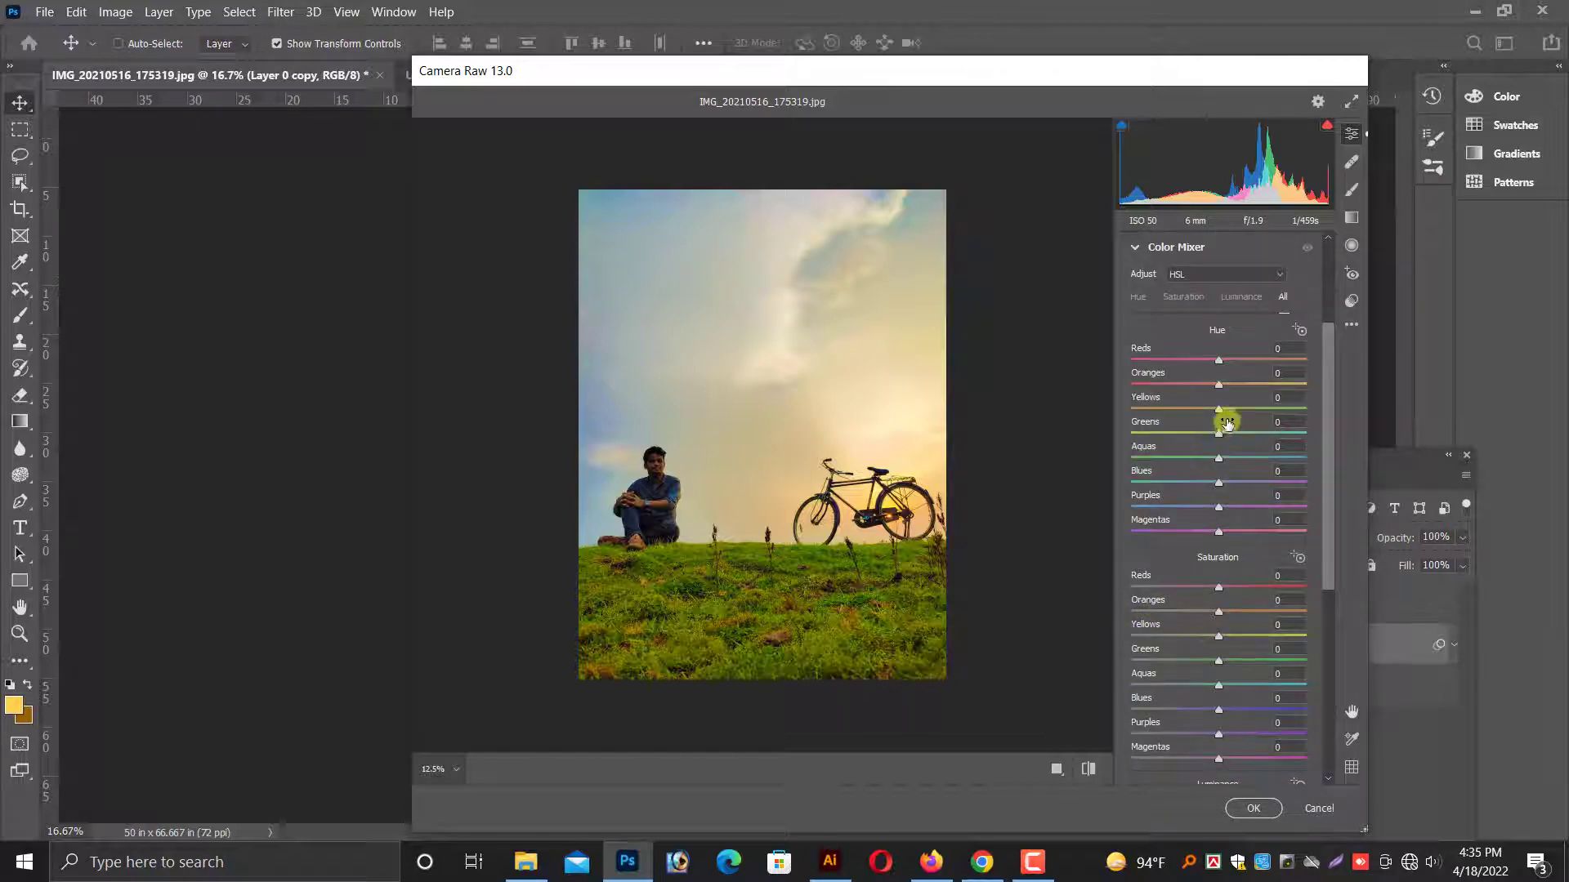
left_click_drag(1237, 413, 1246, 411)
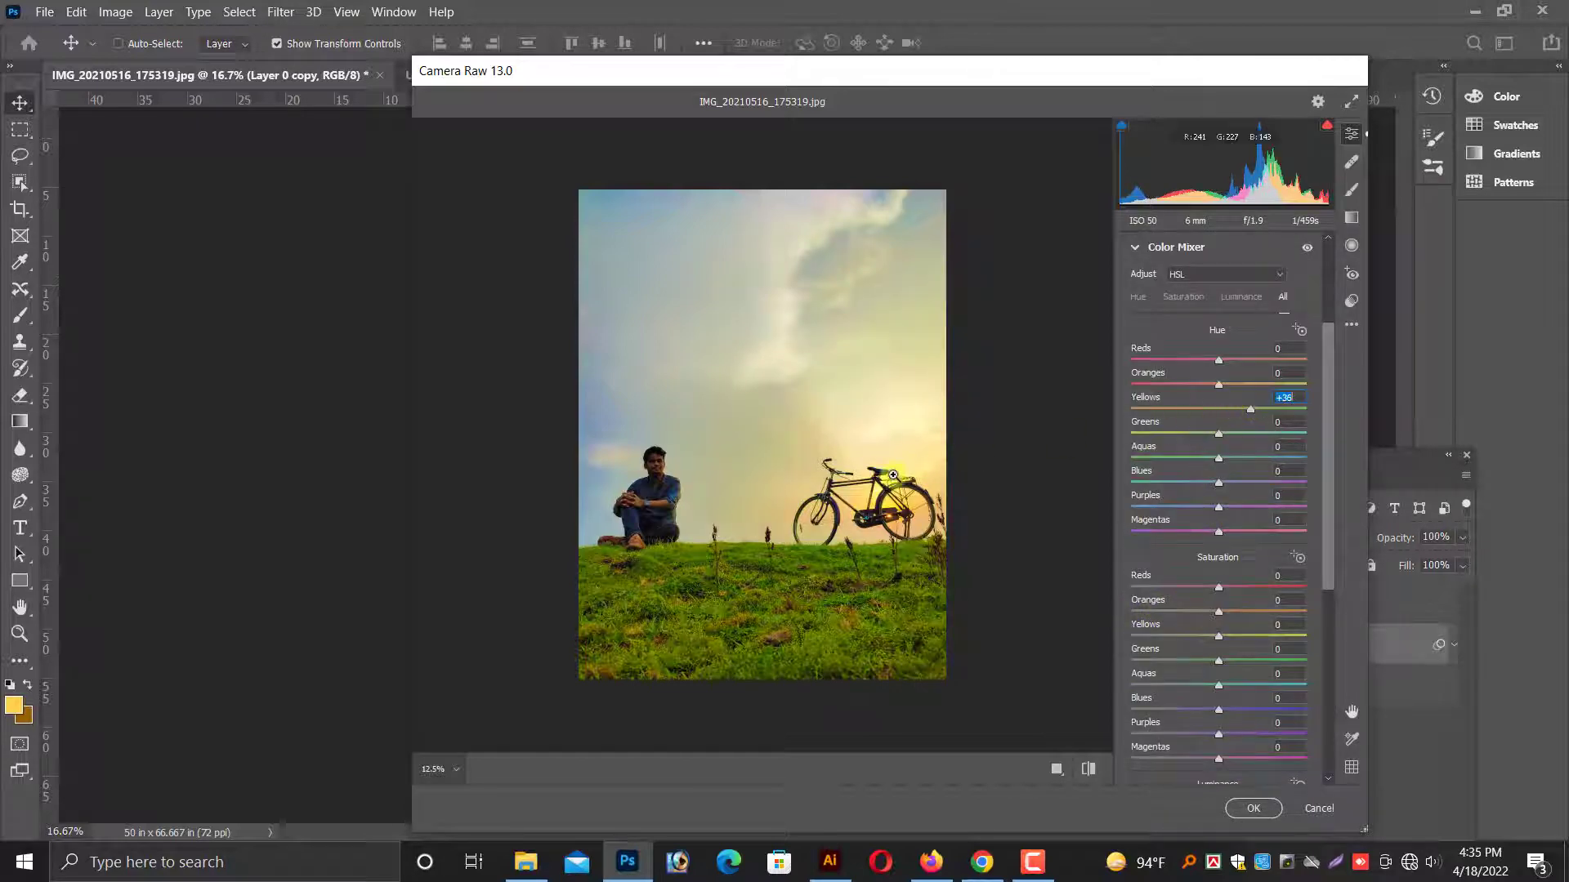
scroll(893, 475, "up", 5)
scroll(851, 492, "down", 7)
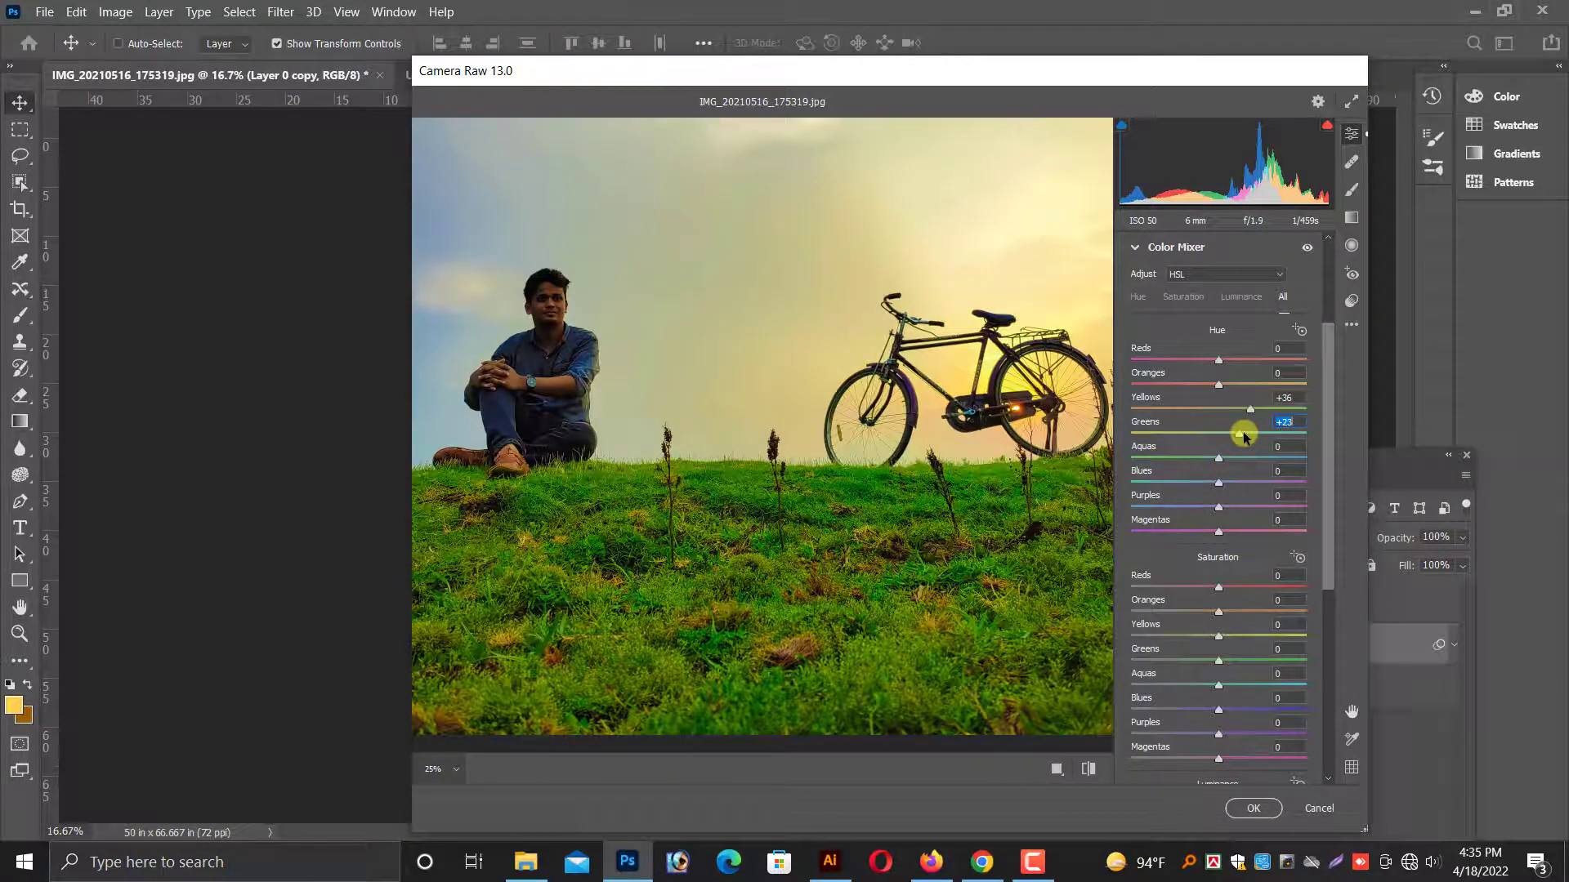
scroll(802, 523, "up", 3)
scroll(858, 498, "down", 5)
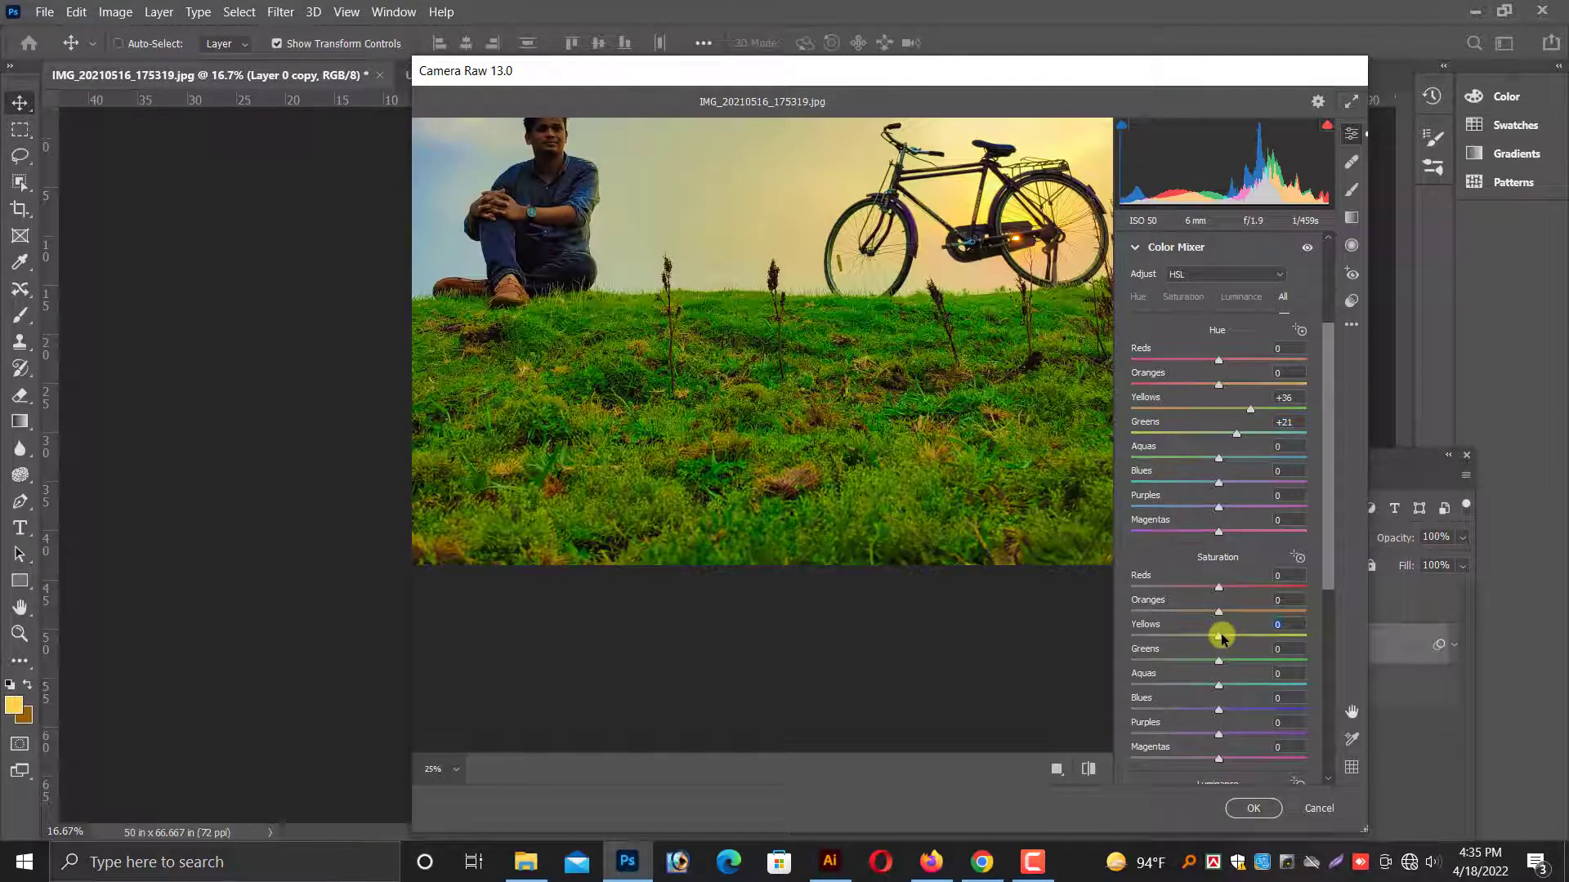
Set the Color Mixer saturation of Yellows to +1, Greens to +4 and Aquas to -13, and apply the Camera Raw filter.
scroll(867, 589, "up", 3)
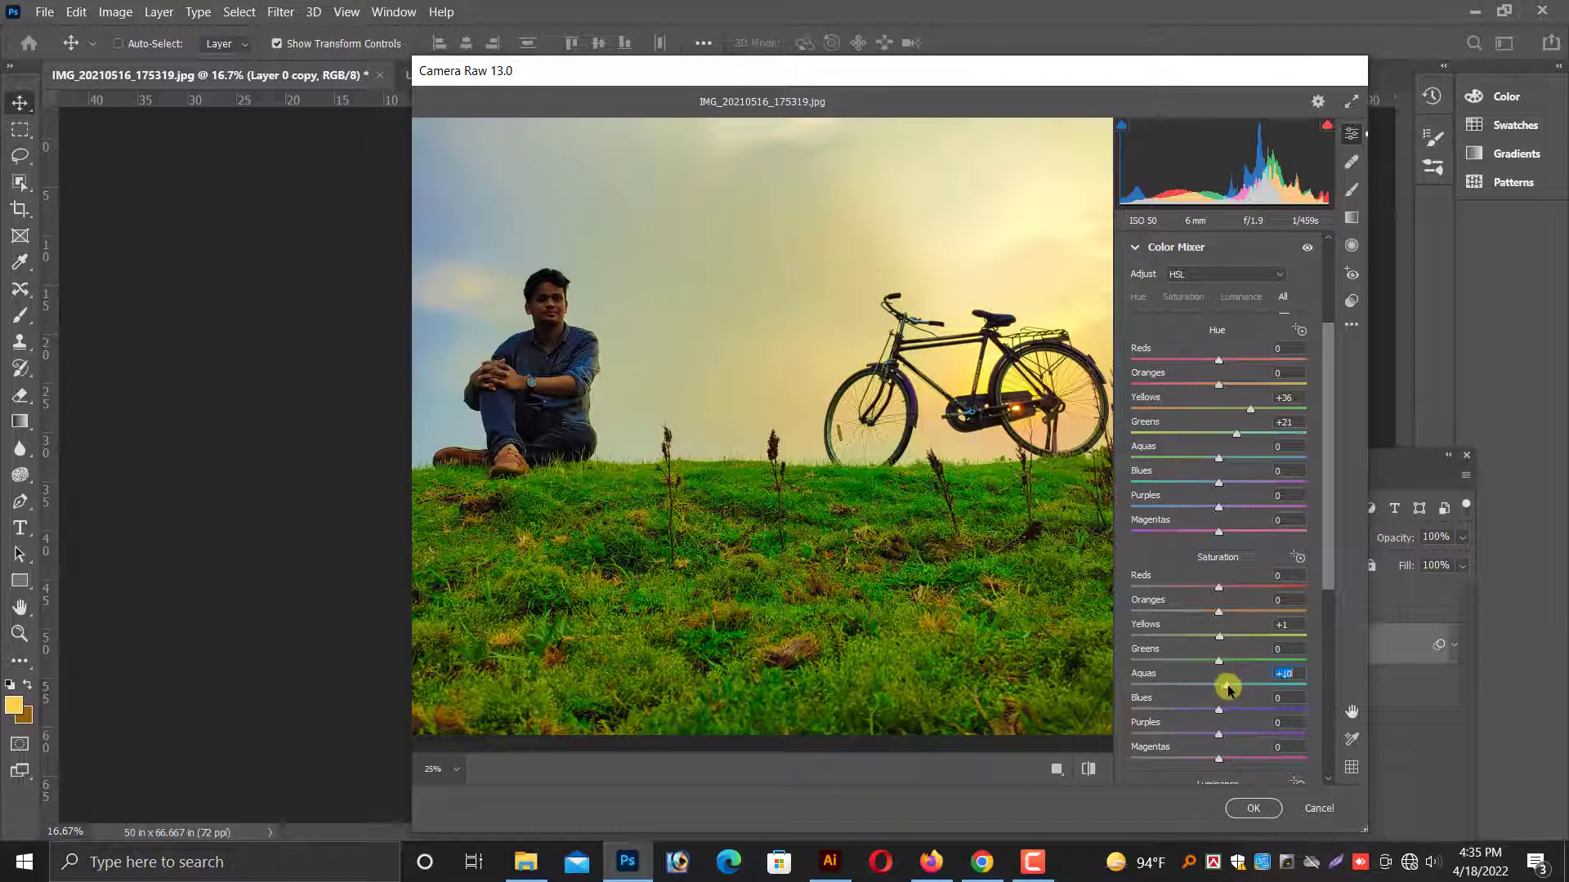
left_click_drag(1232, 662, 1228, 662)
scroll(860, 621, "up", 4)
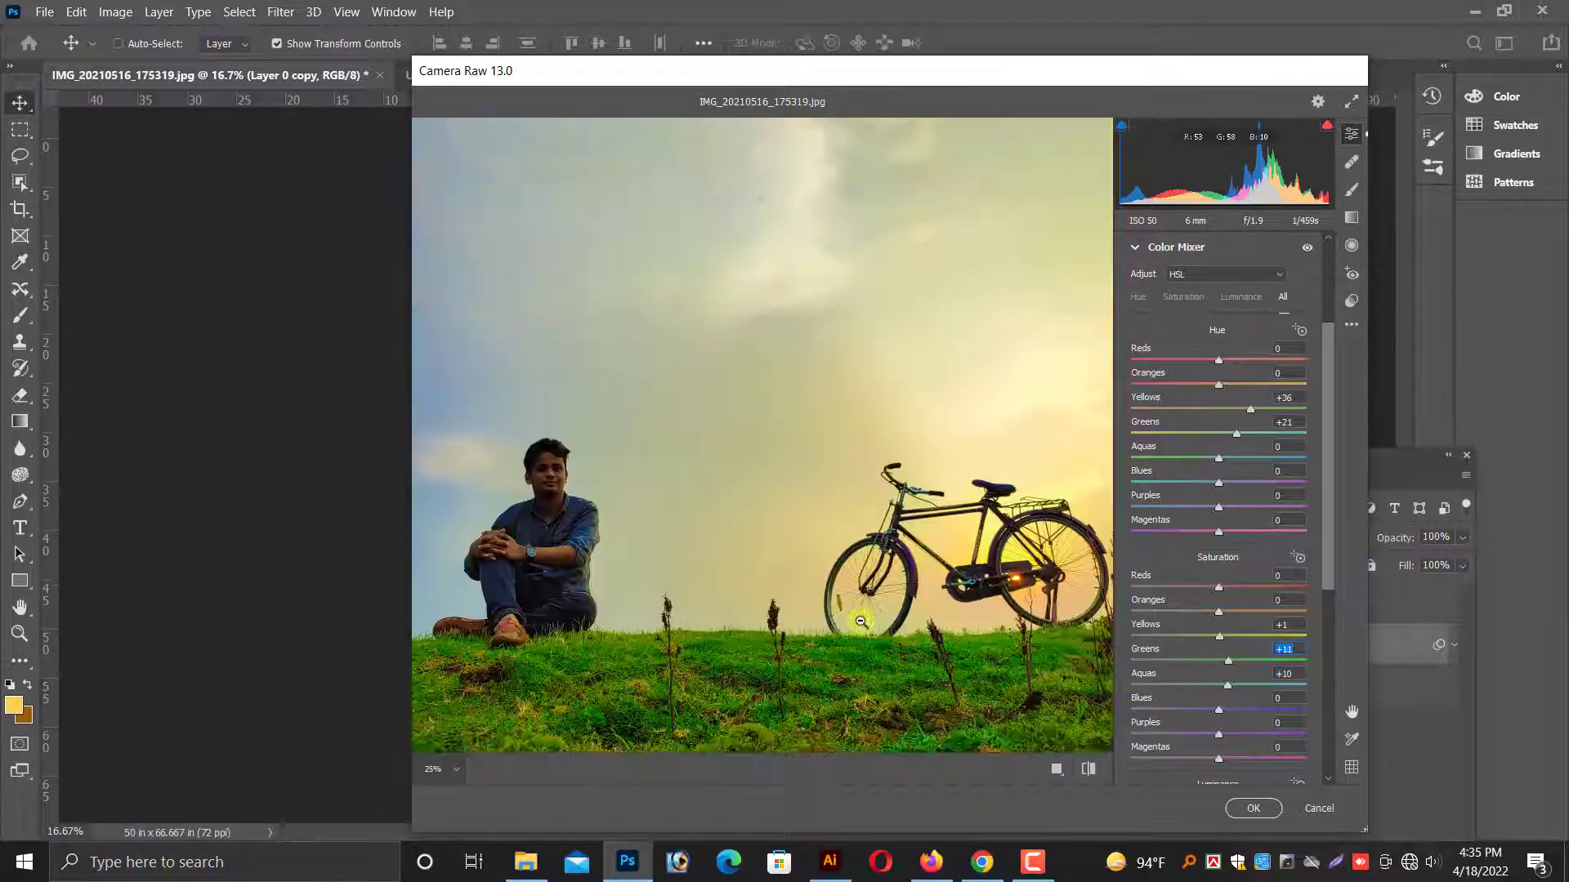
scroll(860, 621, "down", 4)
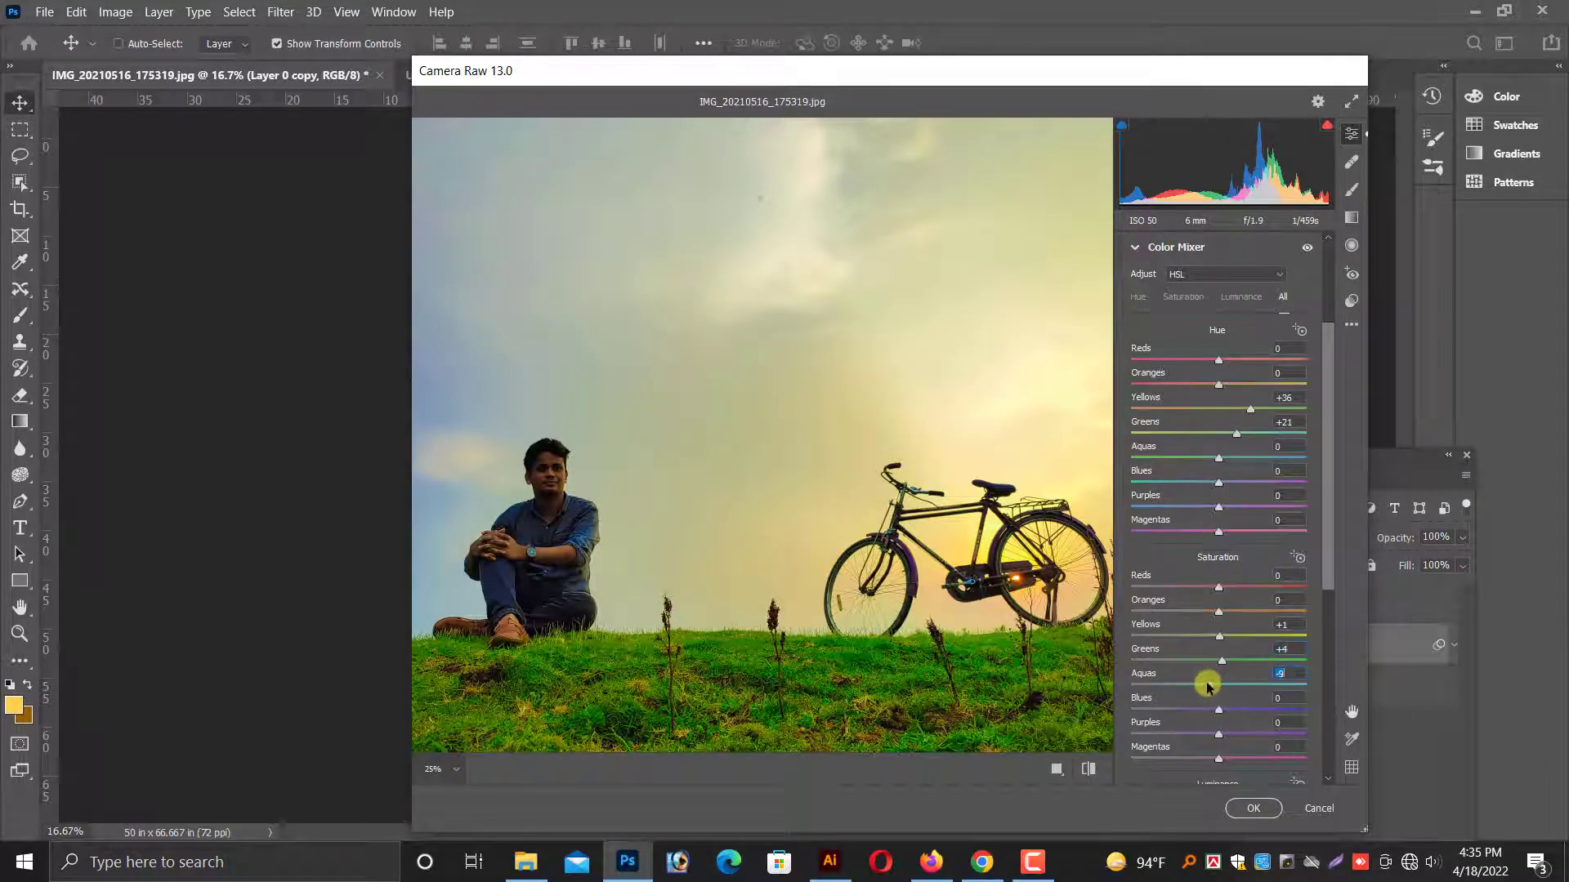
scroll(781, 509, "down", 4)
scroll(830, 515, "up", 10)
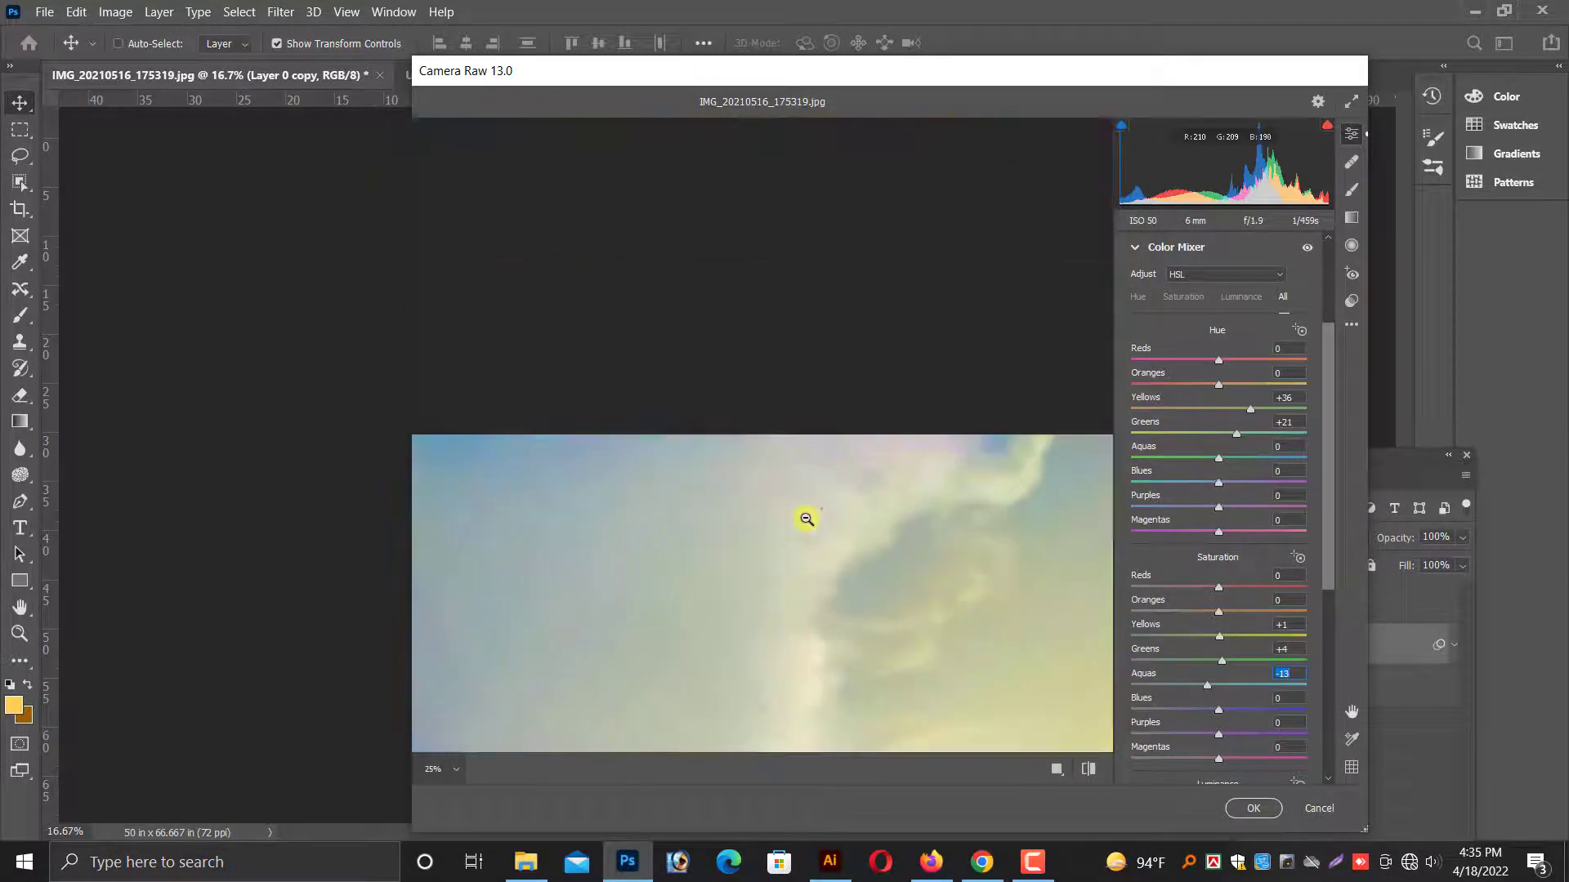
left_click(1253, 808)
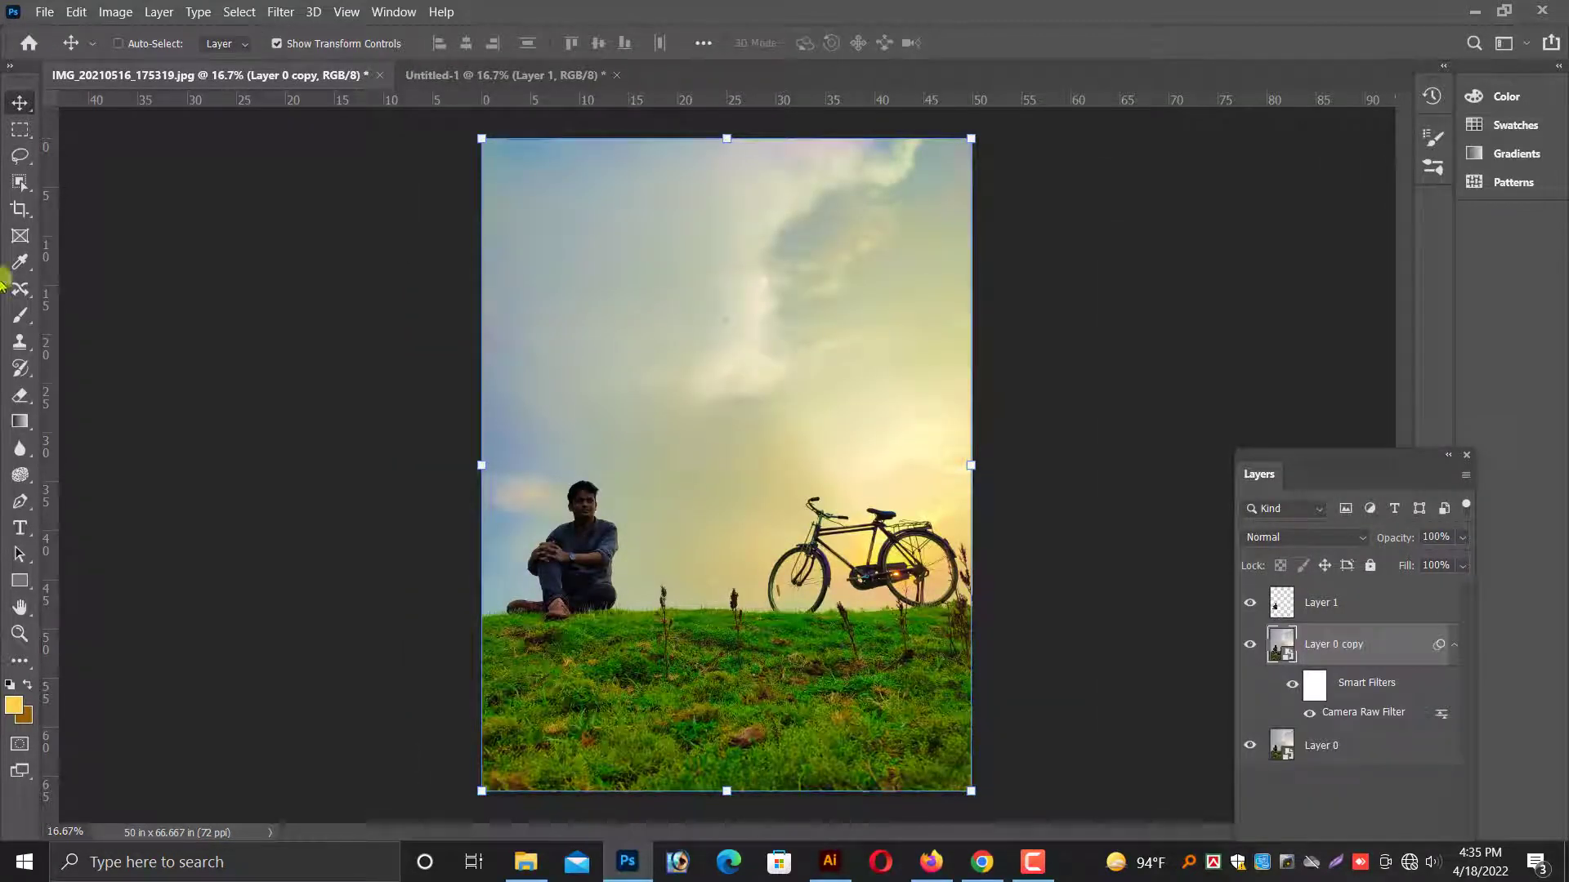
Compare the graded photo with the original by hiding and showing Layer 0 copy and Layer 1.
left_click(1248, 646)
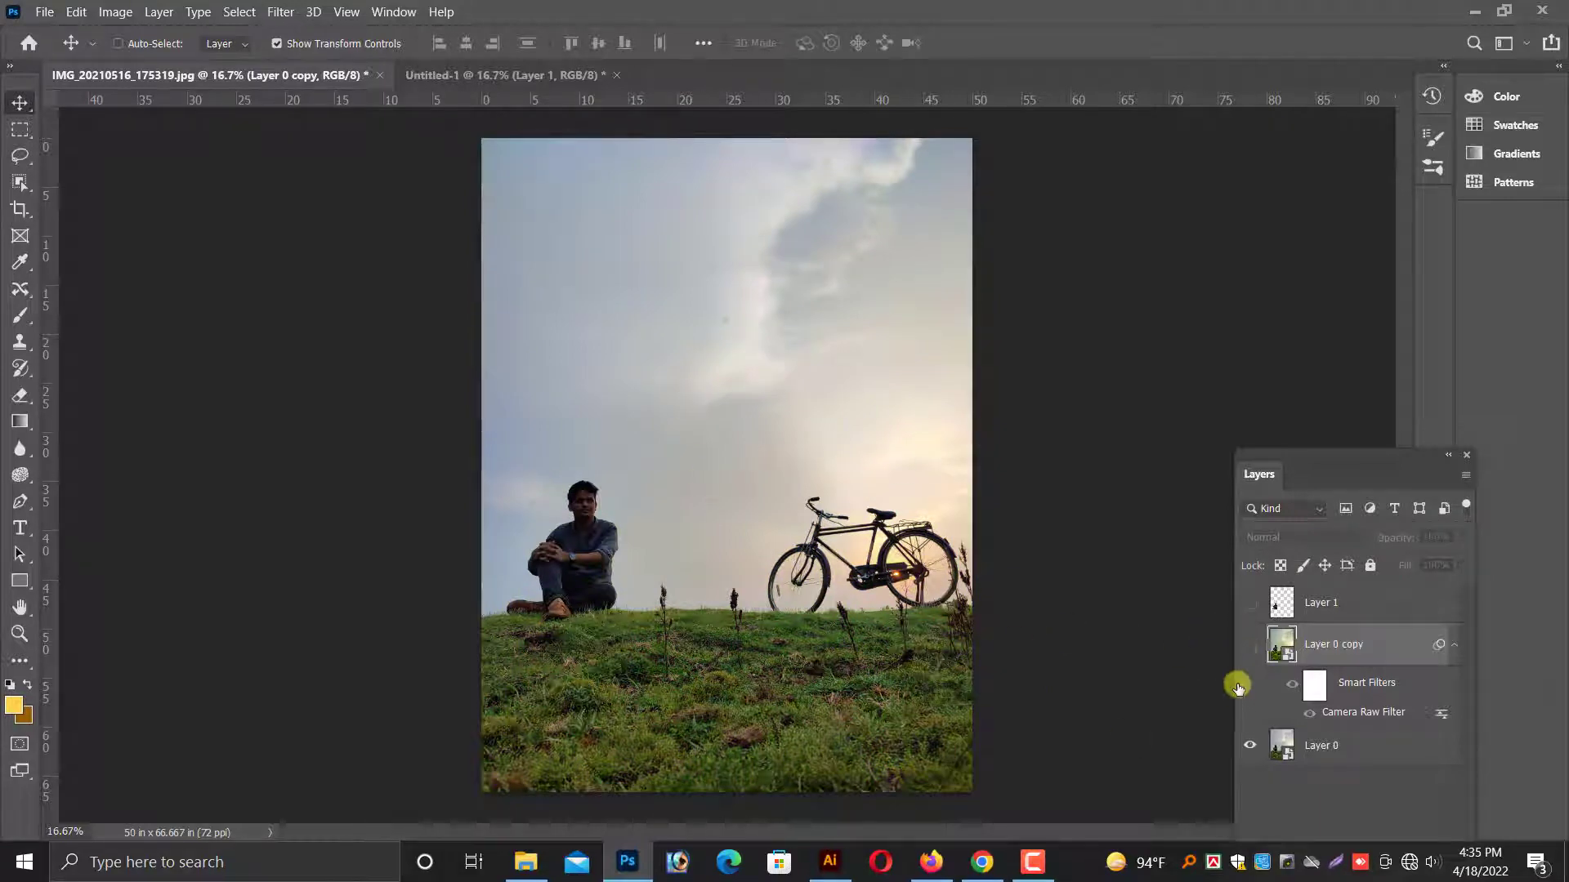
left_click(1246, 650)
left_click(1248, 602)
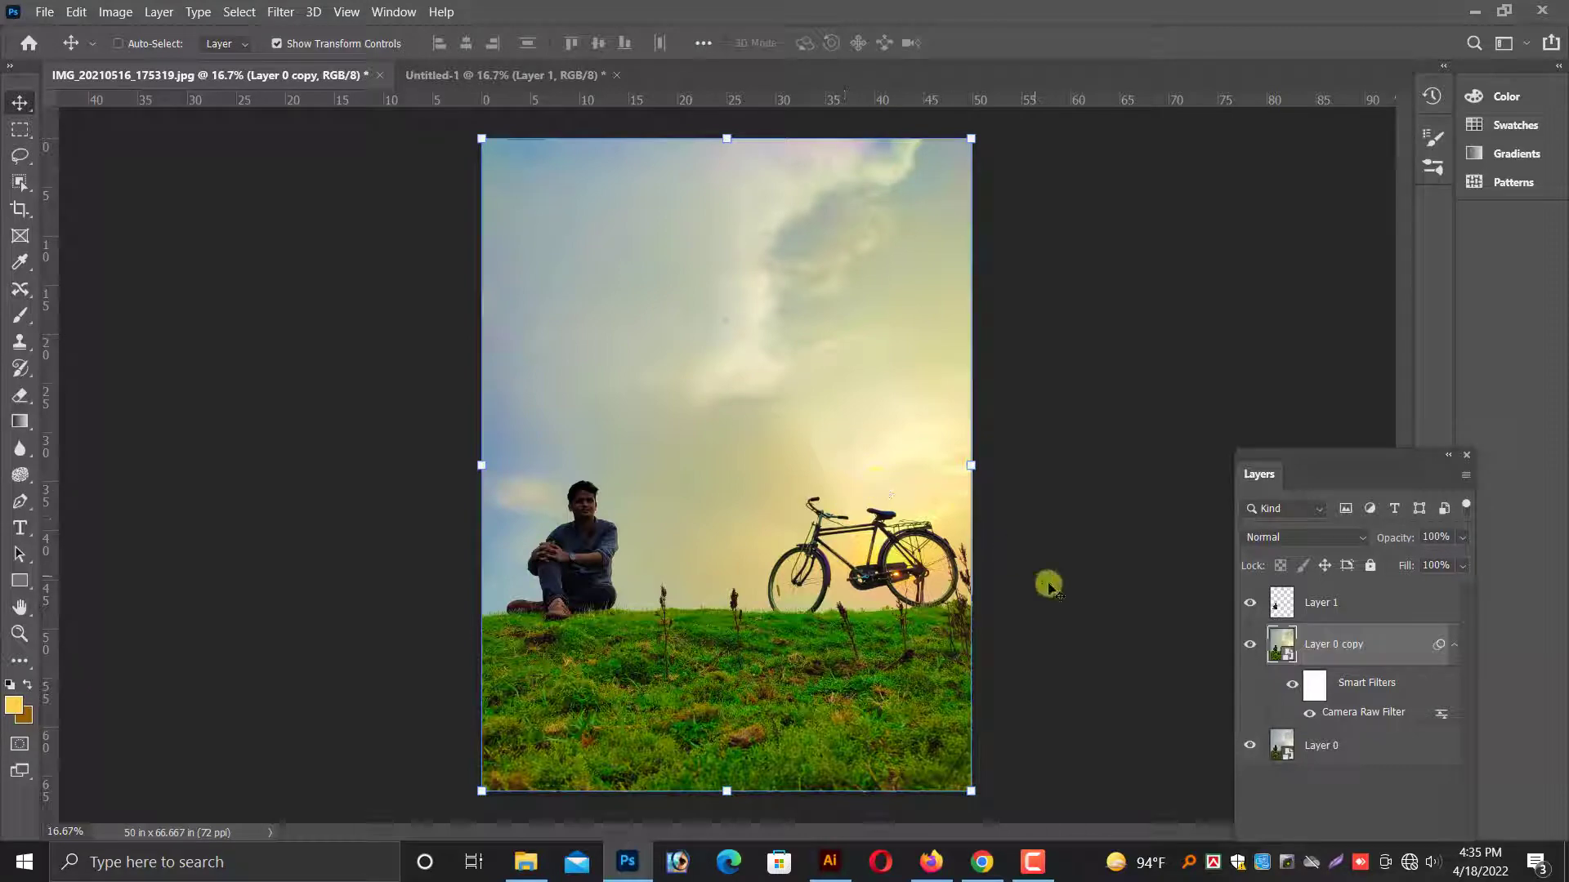
right_click(781, 693)
left_click(805, 696)
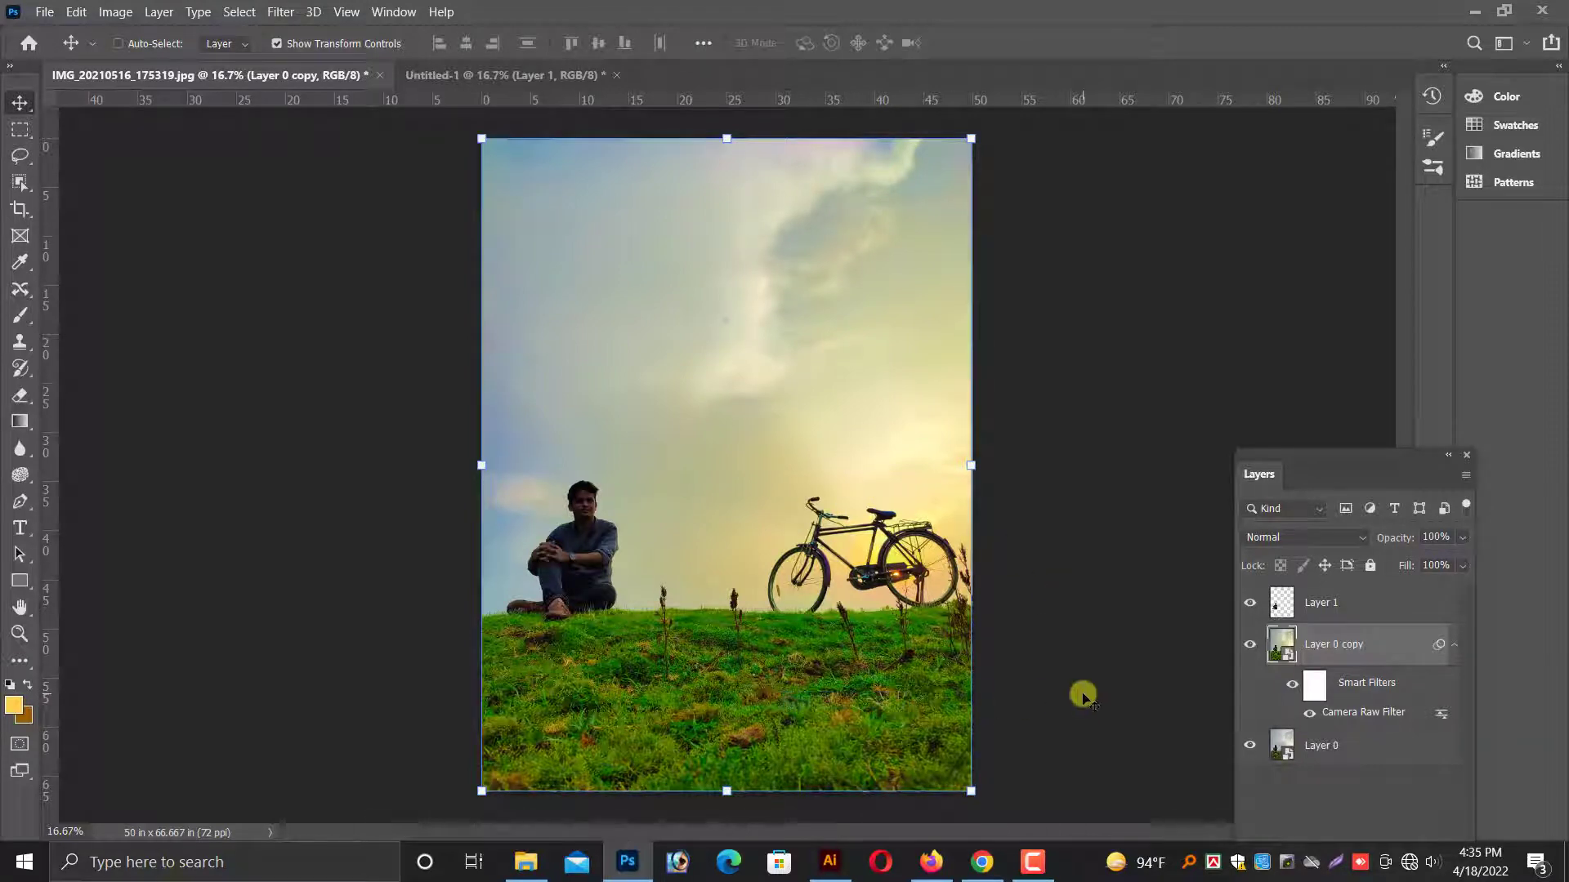
Outline the whole grassy foreground freehand with the Content-Aware Move tool and feather the selection by 4 pixels.
key("ctrl+plus")
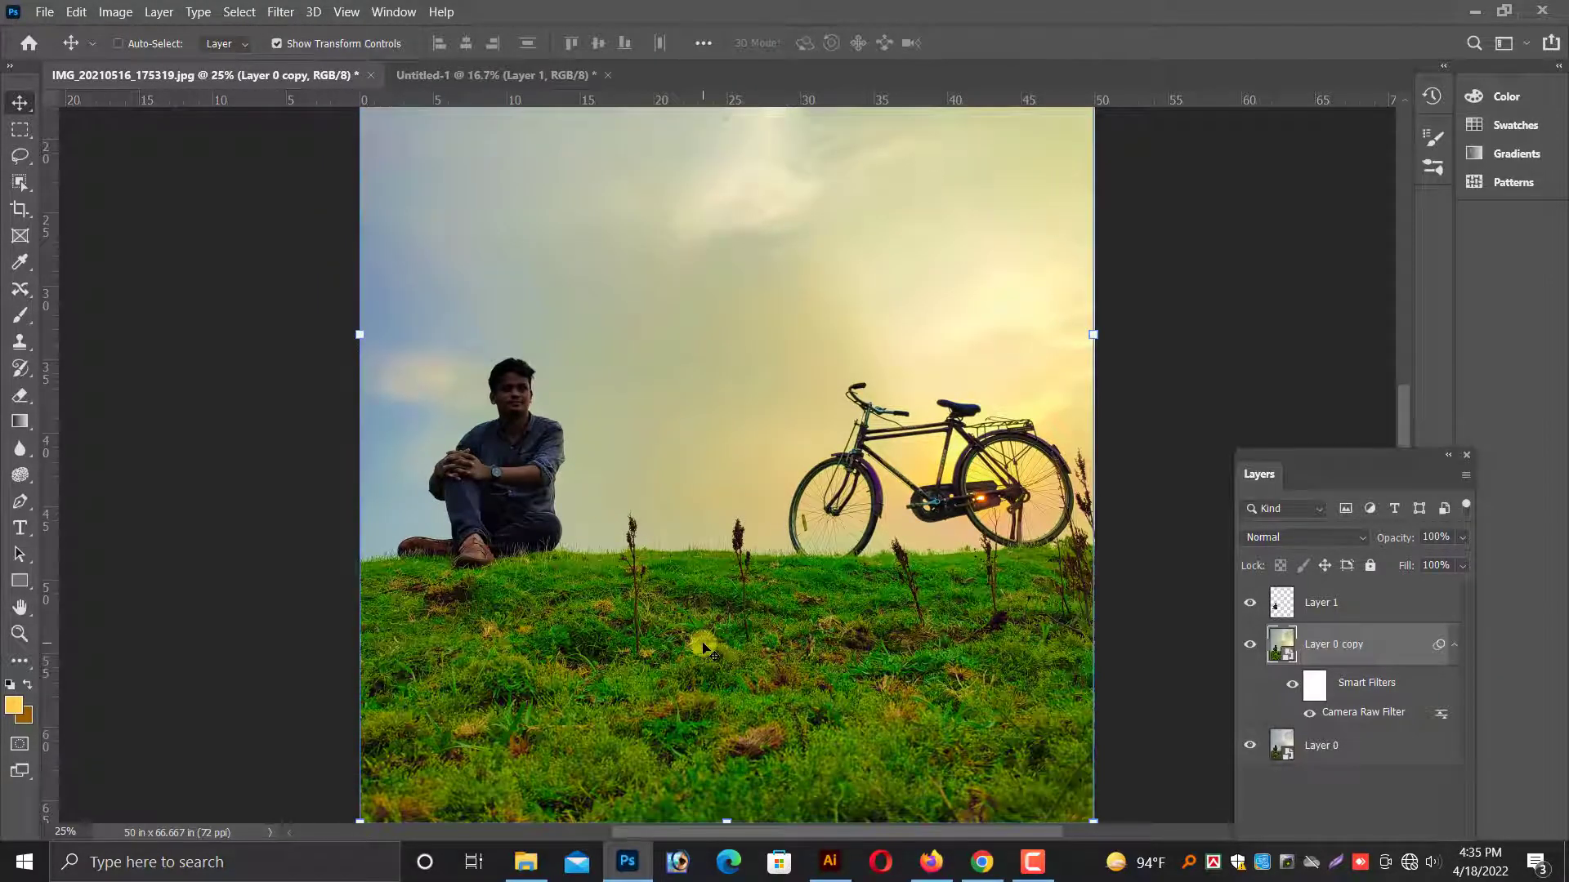
scroll(715, 592, "down", 1)
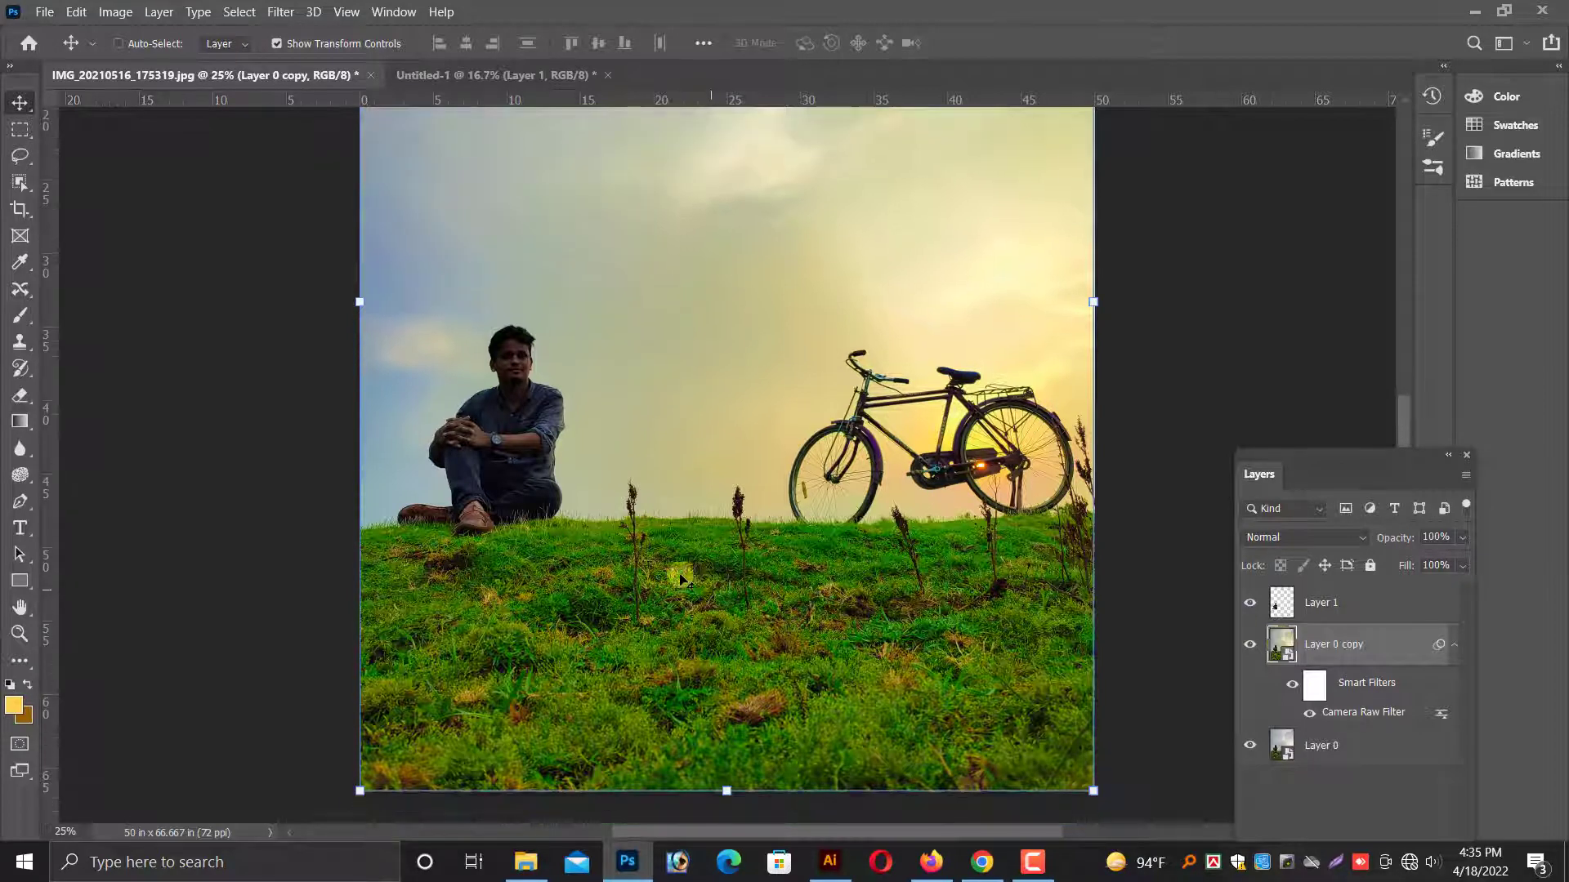
left_click(19, 291)
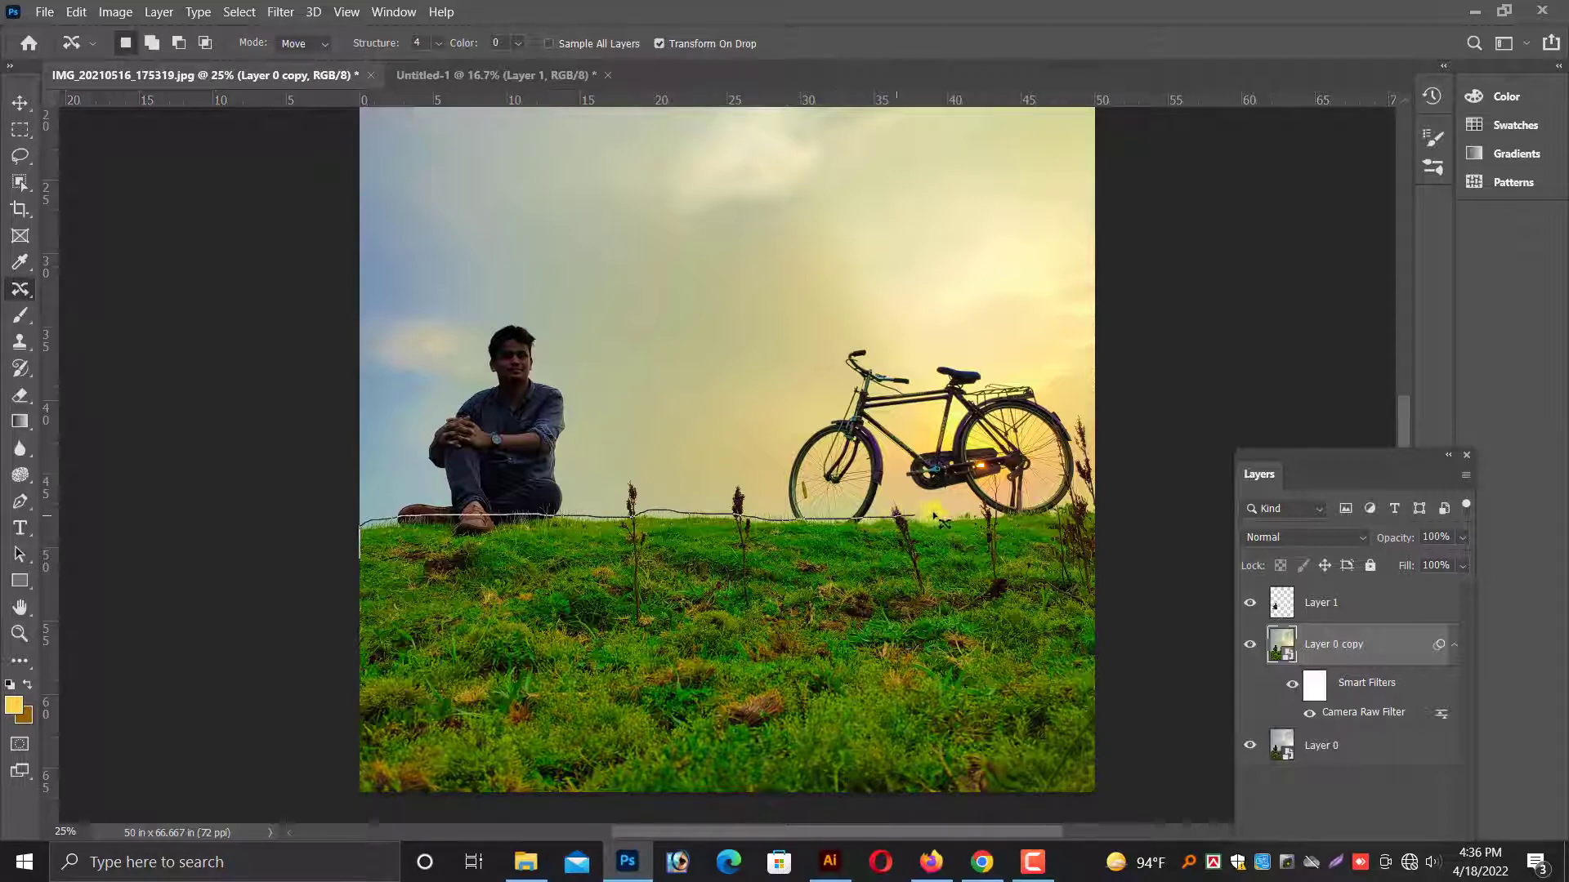
mouse_move(1017, 523)
left_mouse_down()
mouse_move(1106, 498)
mouse_move(1175, 608)
mouse_move(1148, 810)
mouse_move(963, 825)
mouse_move(510, 817)
mouse_move(220, 701)
left_mouse_up()
left_click_drag(302, 531, 319, 536)
right_click(577, 370)
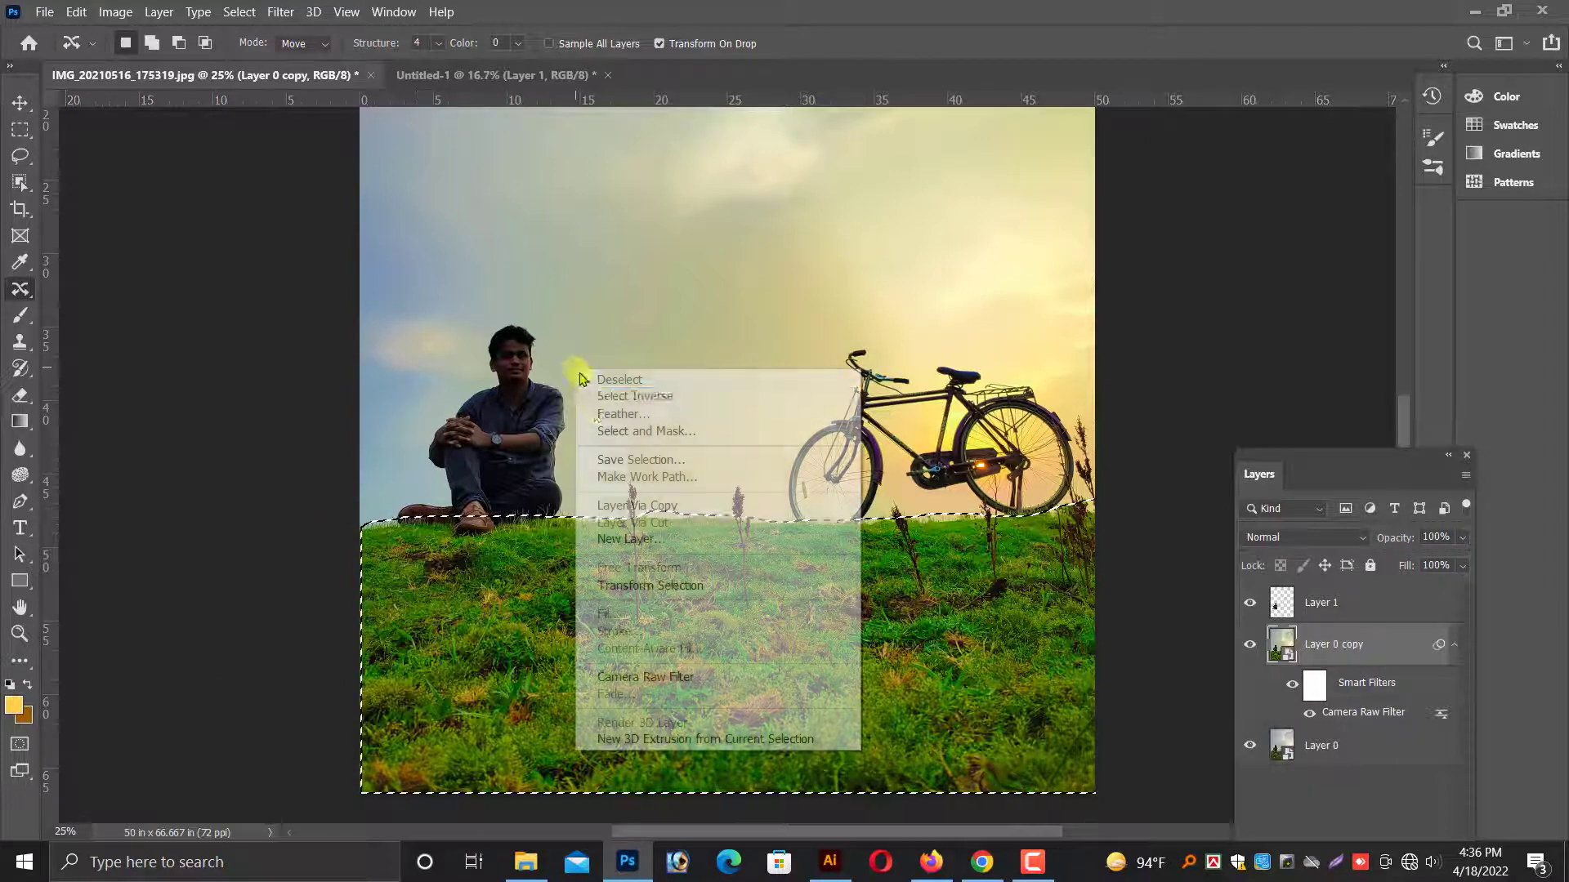
left_click(637, 414)
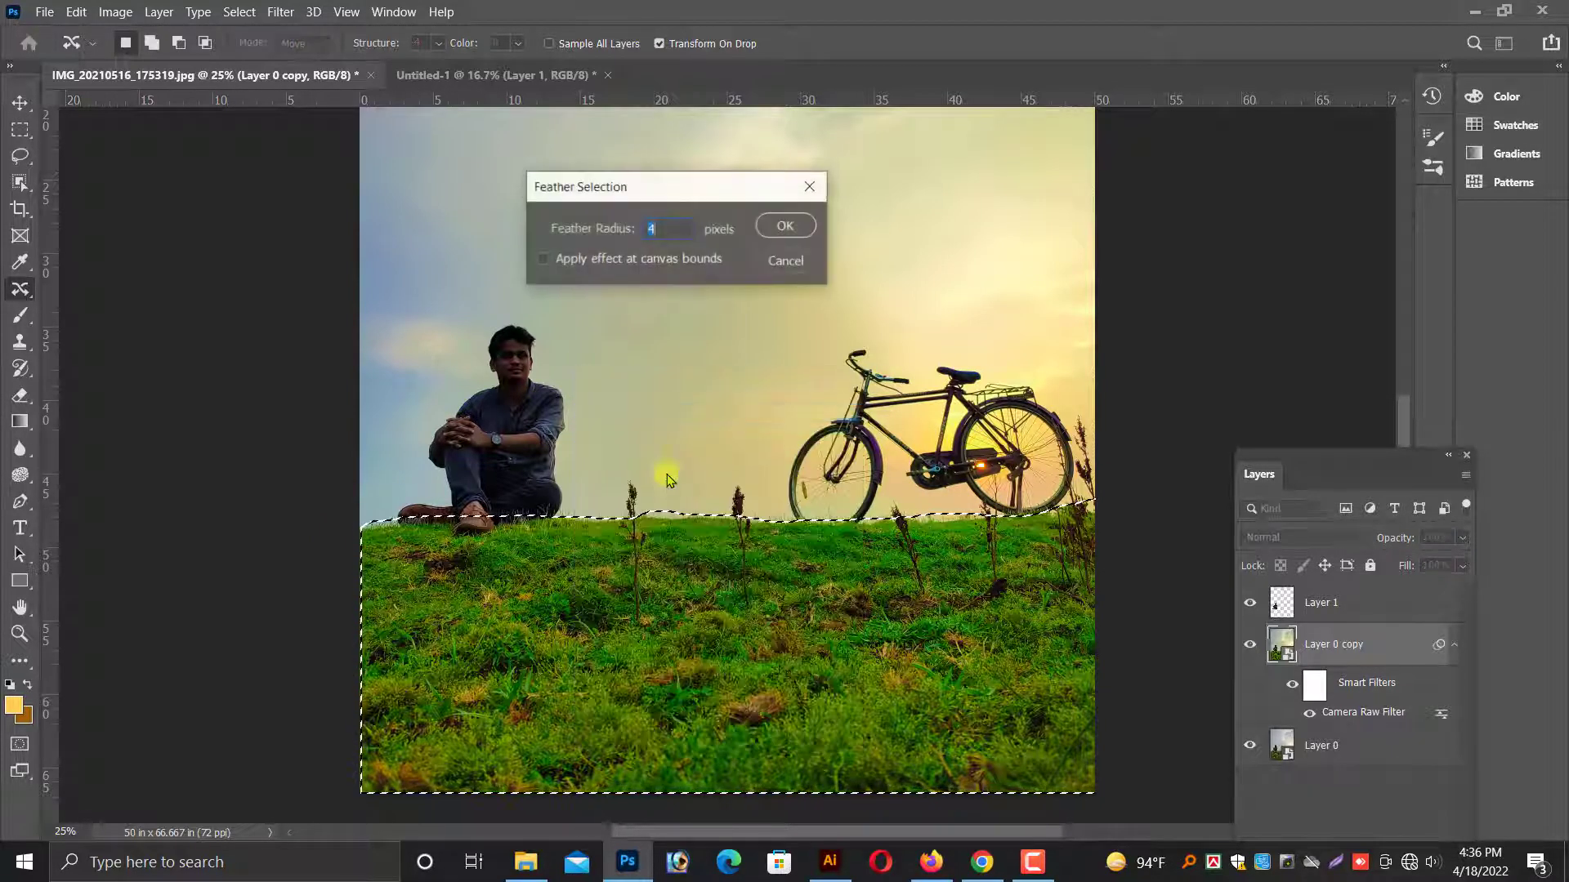
key("Return")
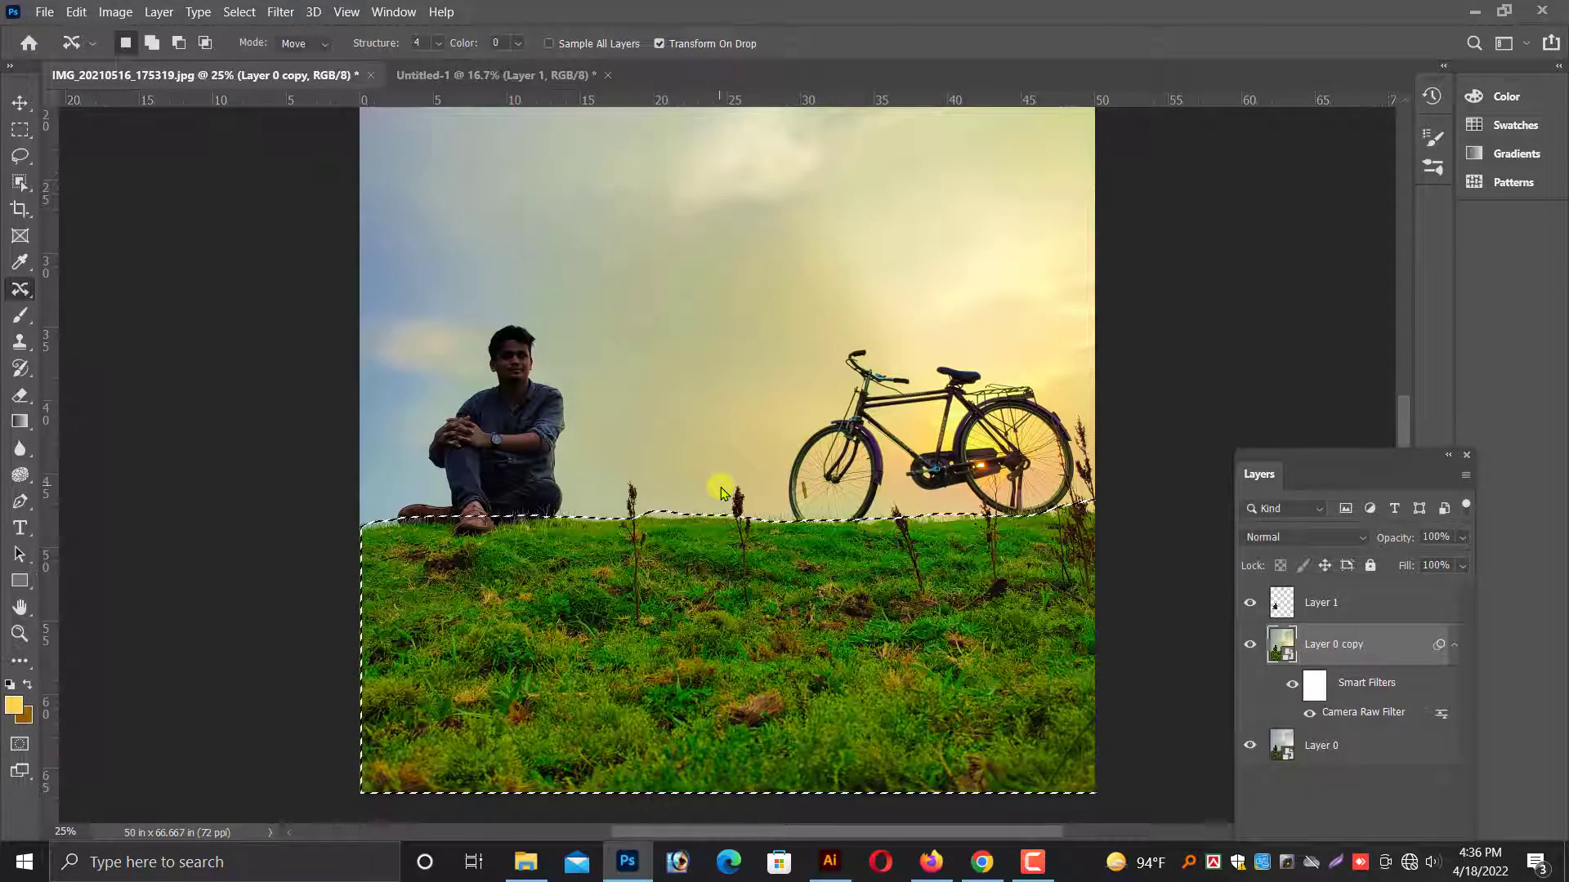
Apply a Color Balance adjustment to Layer 0 copy with the midtones shifted +28 towards green.
left_click(119, 13)
mouse_move(131, 62)
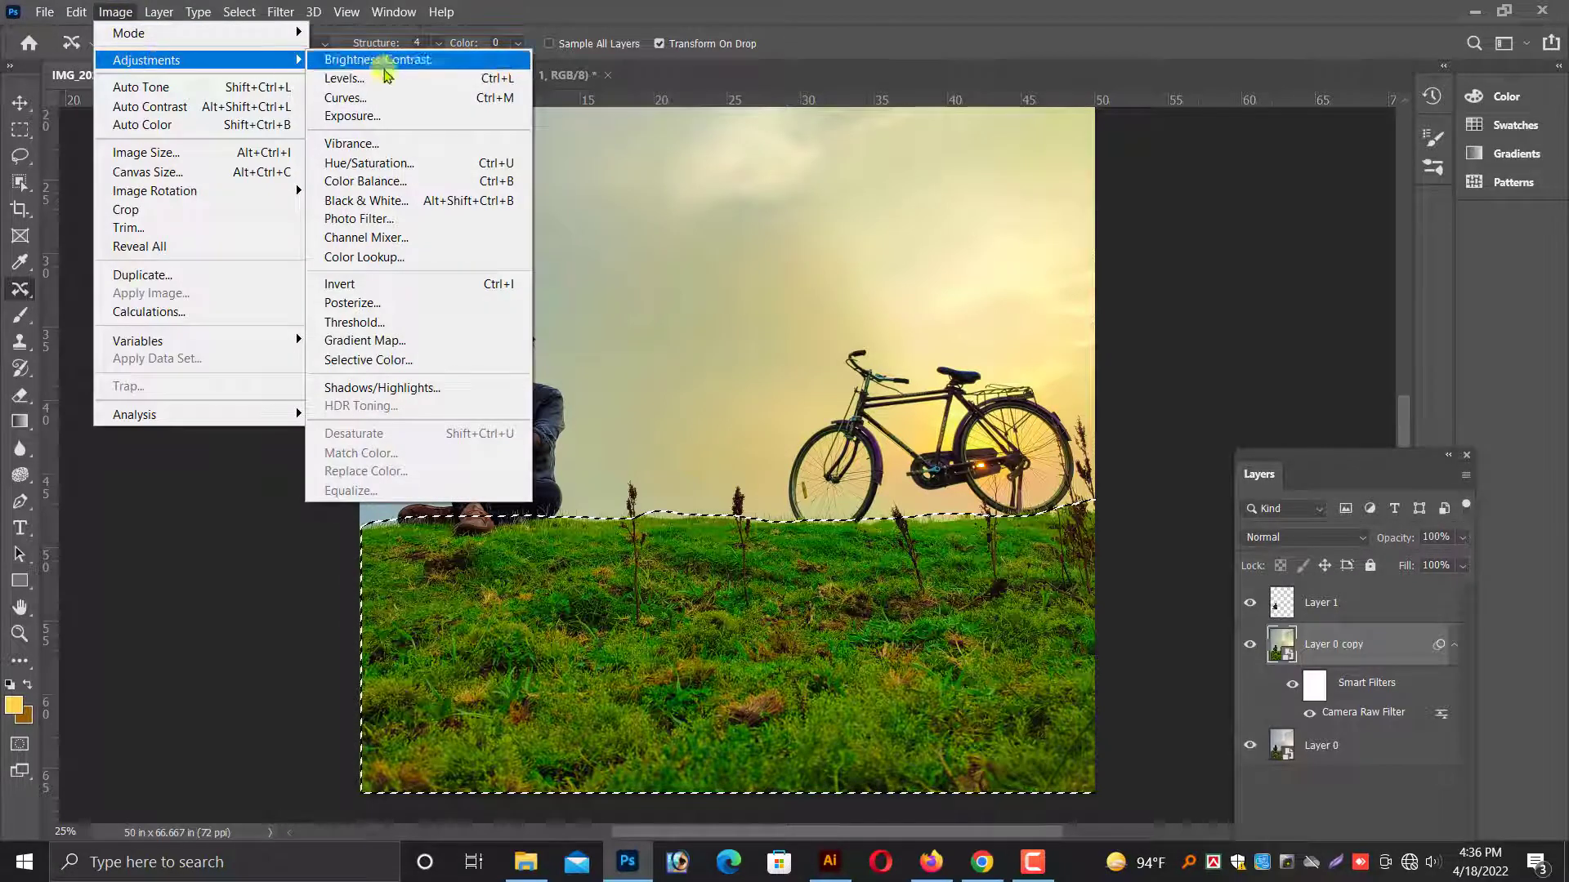
left_click(366, 180)
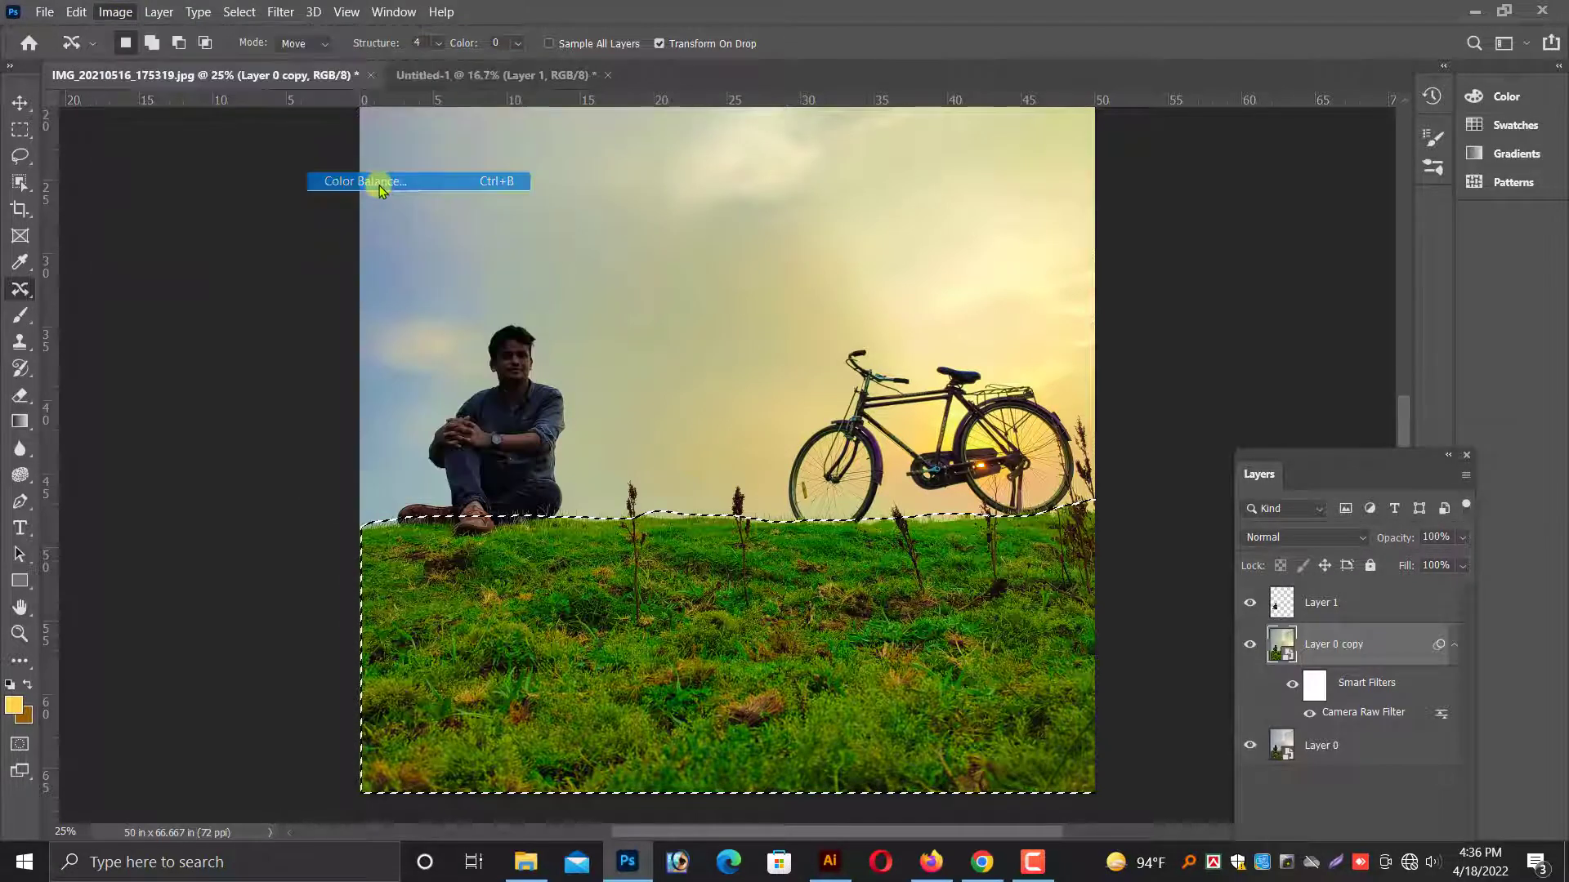
mouse_move(1133, 359)
left_mouse_down()
mouse_move(1161, 362)
mouse_move(1149, 357)
left_mouse_up()
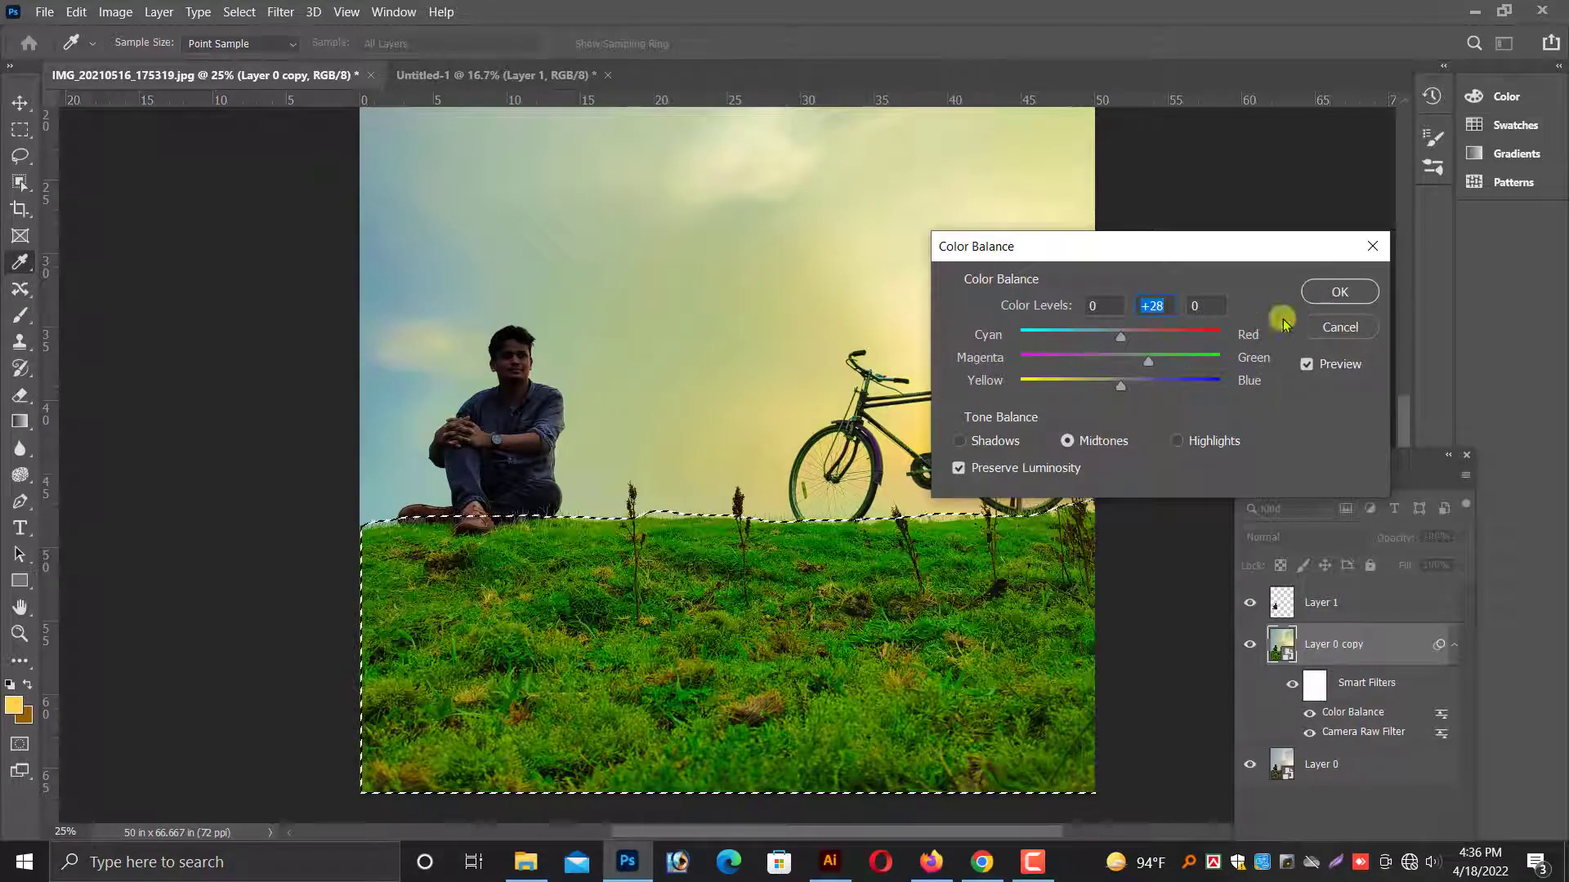
left_click(1333, 292)
left_click(108, 15)
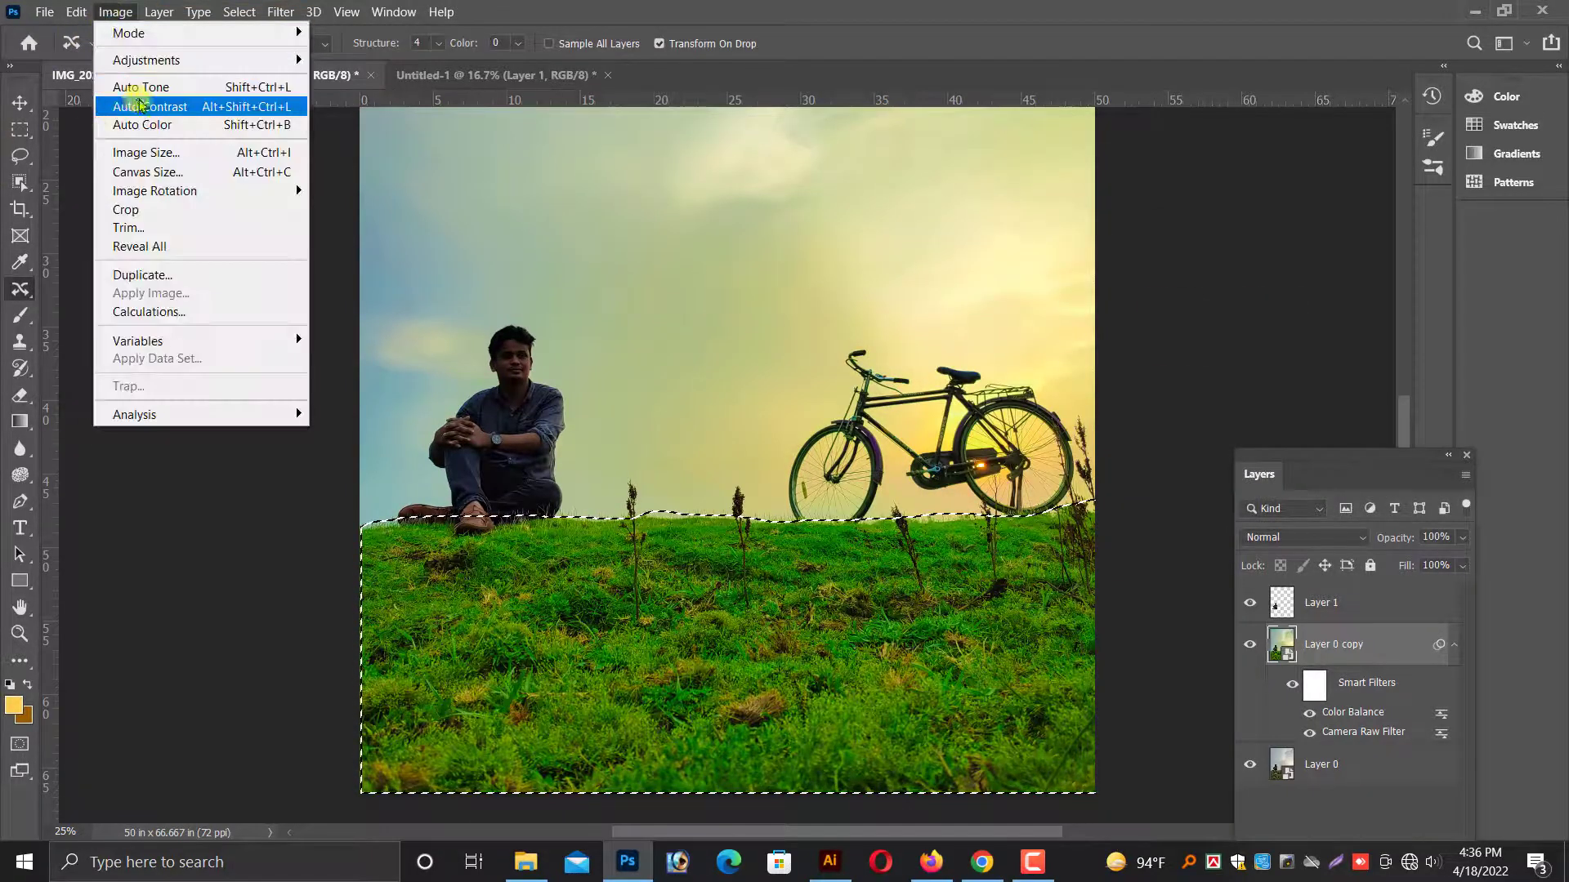
mouse_move(126, 59)
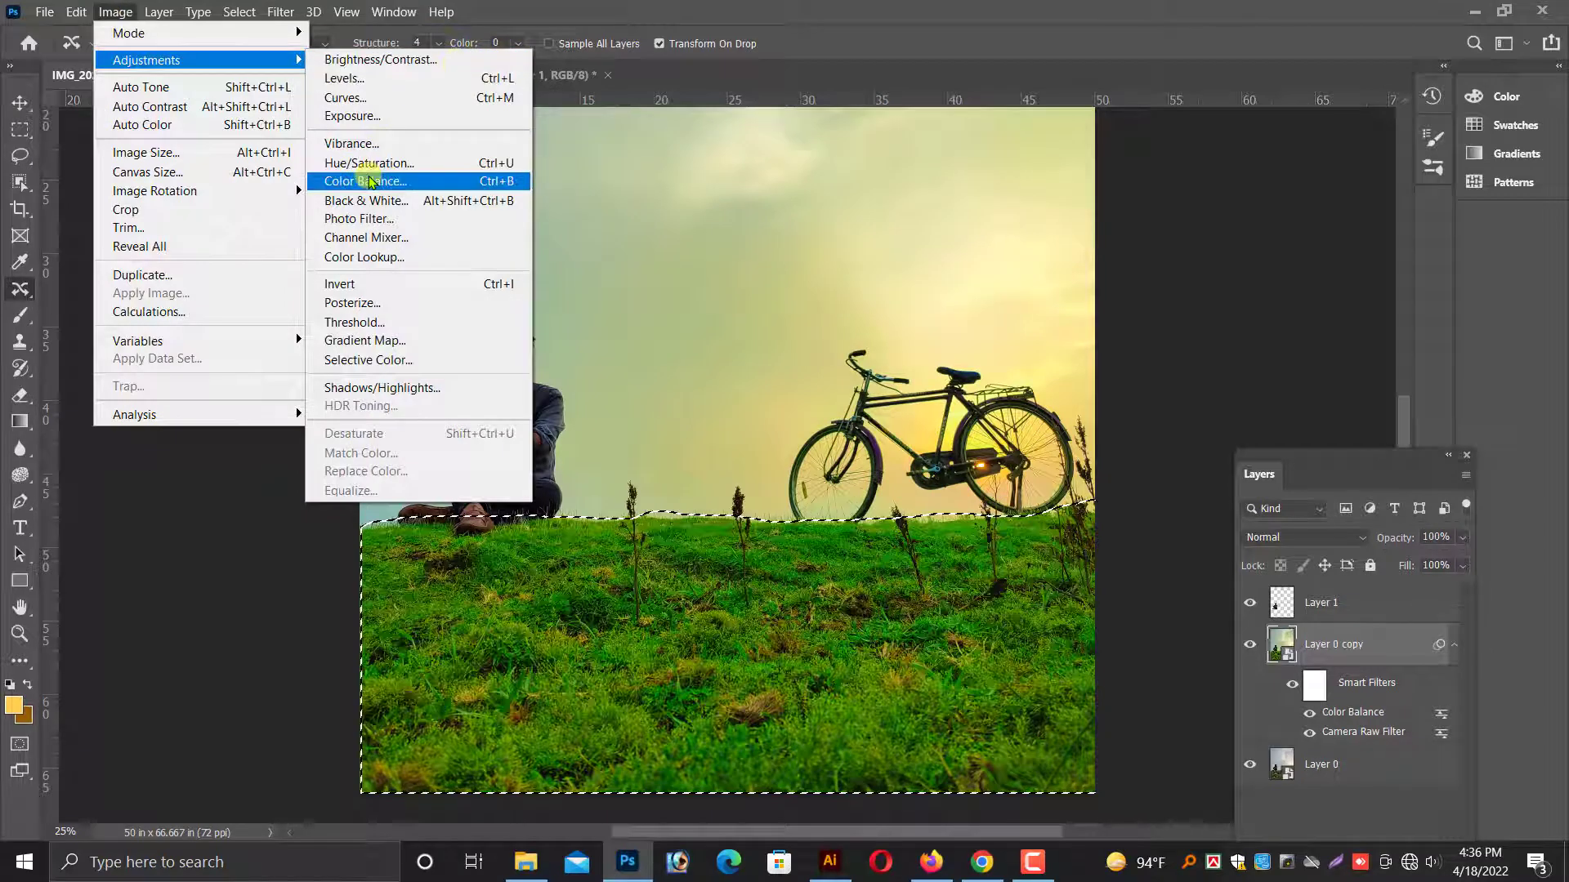
left_click(351, 97)
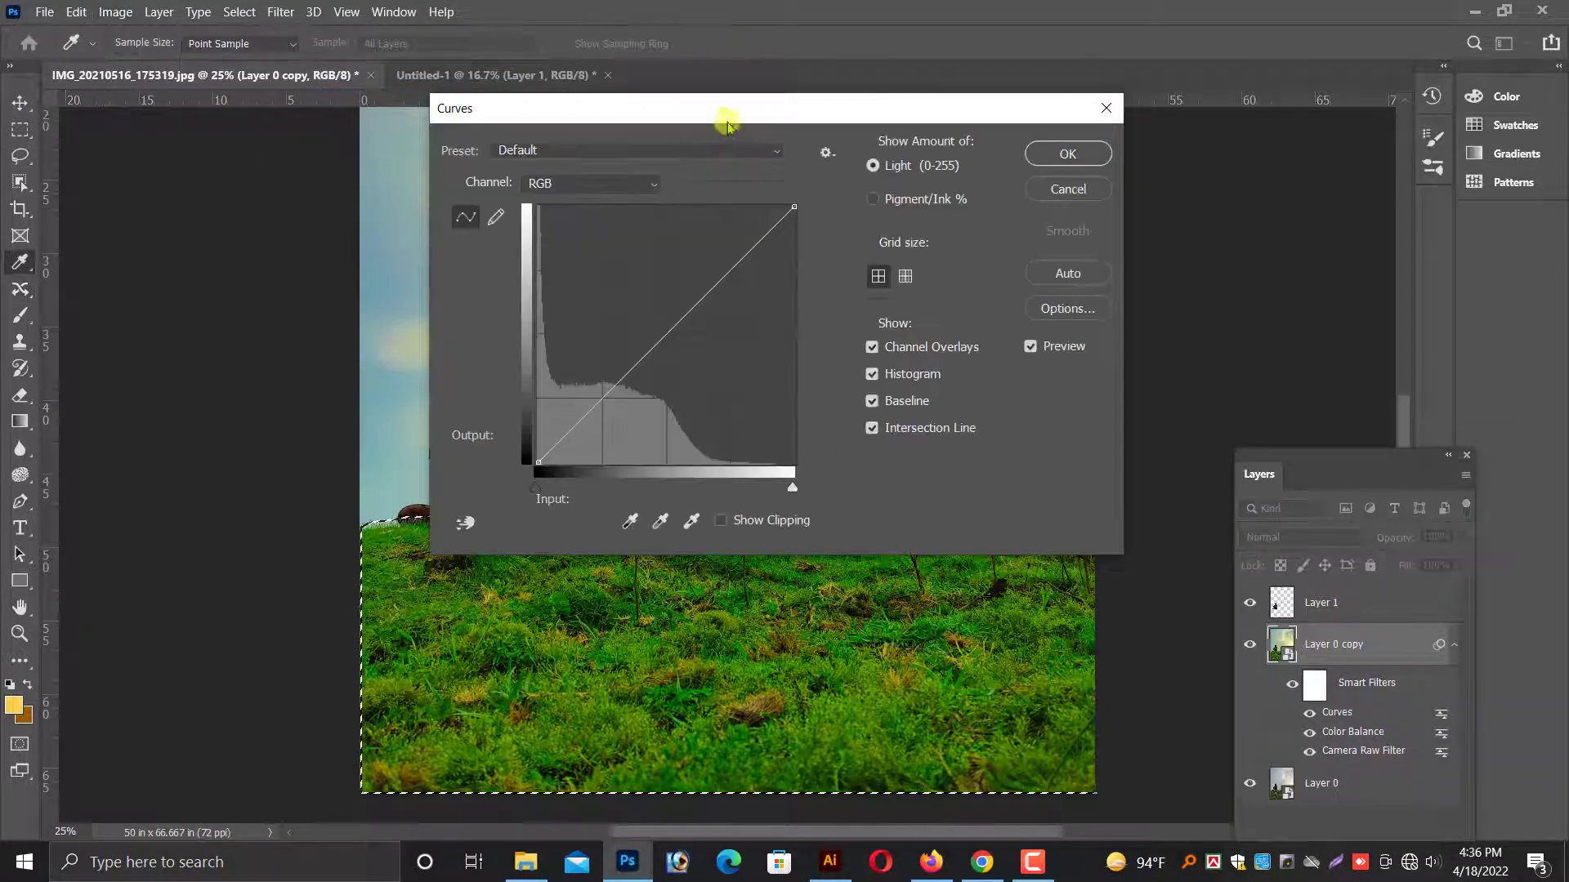
left_click_drag(728, 123, 1358, 193)
left_click(1287, 394)
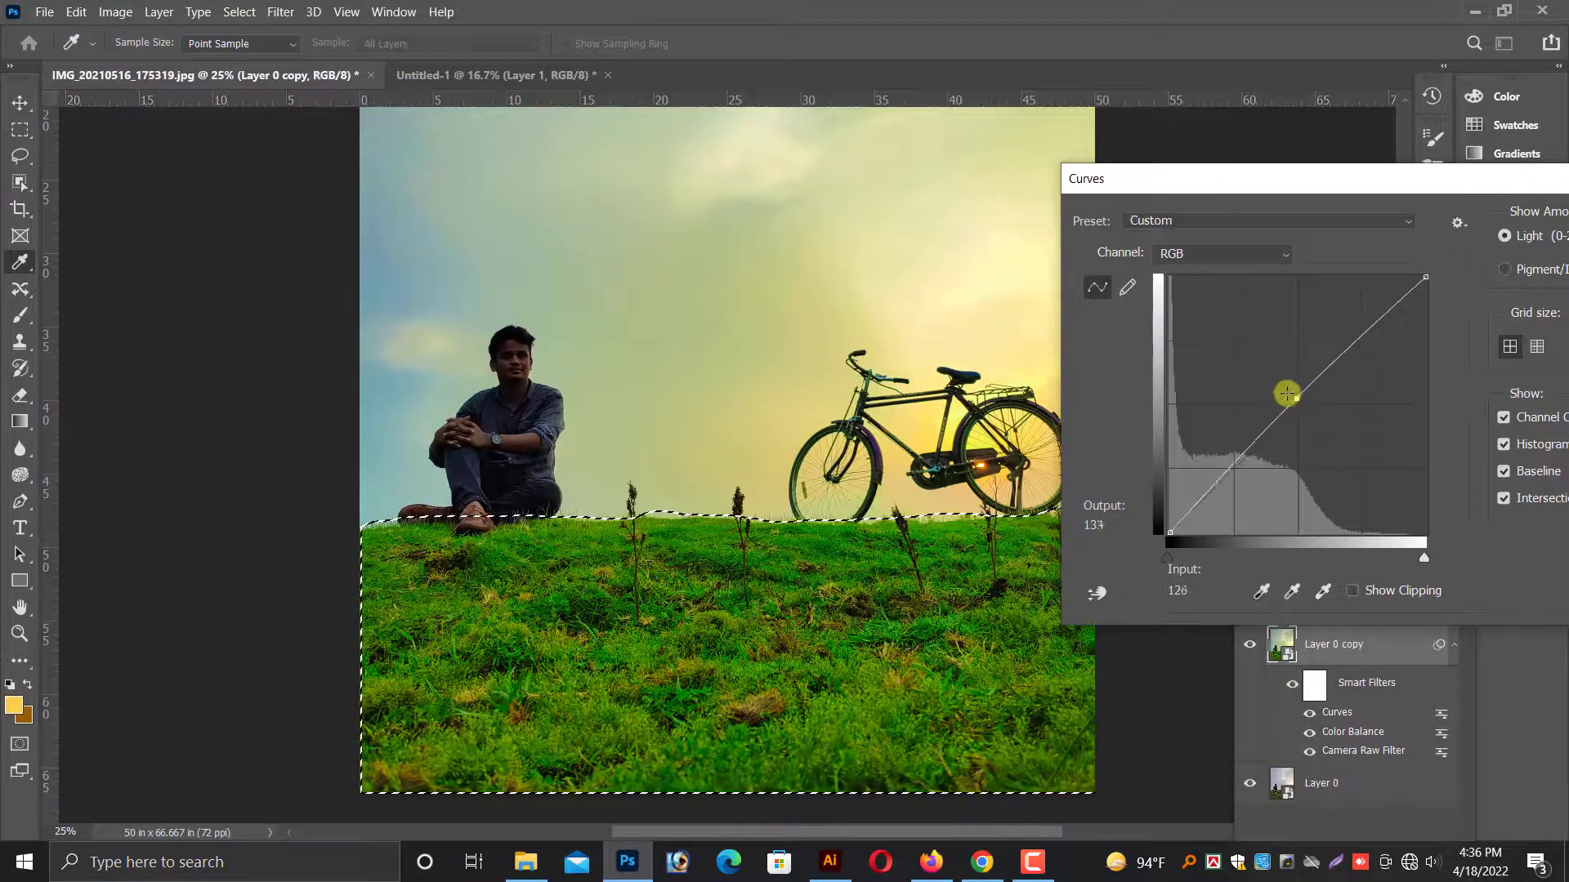
left_click_drag(1287, 394, 1306, 417)
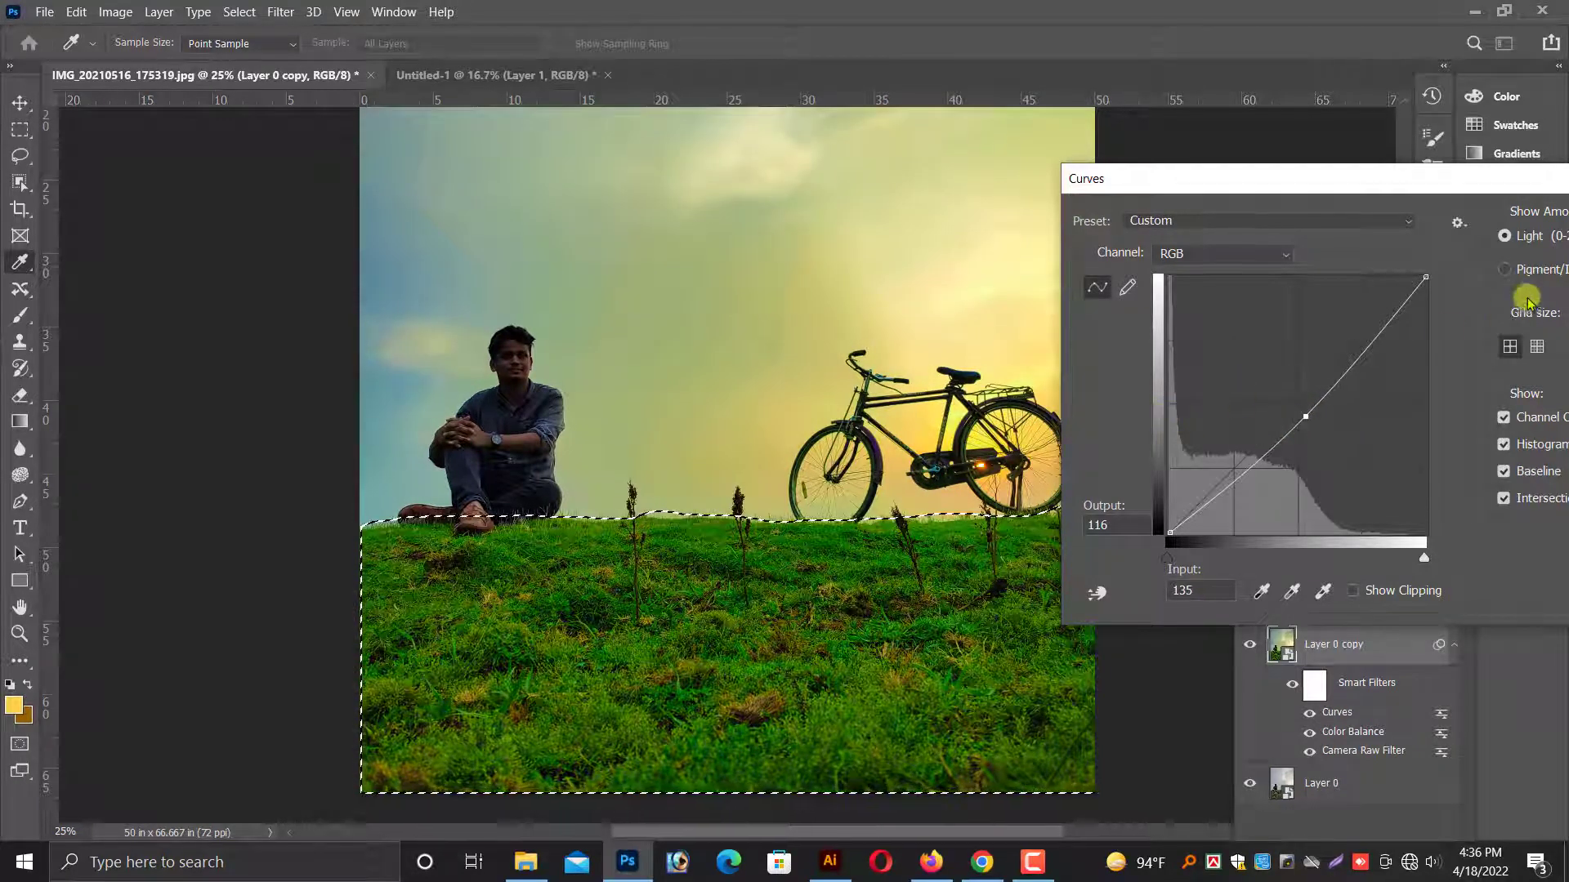
left_click_drag(1190, 180, 840, 203)
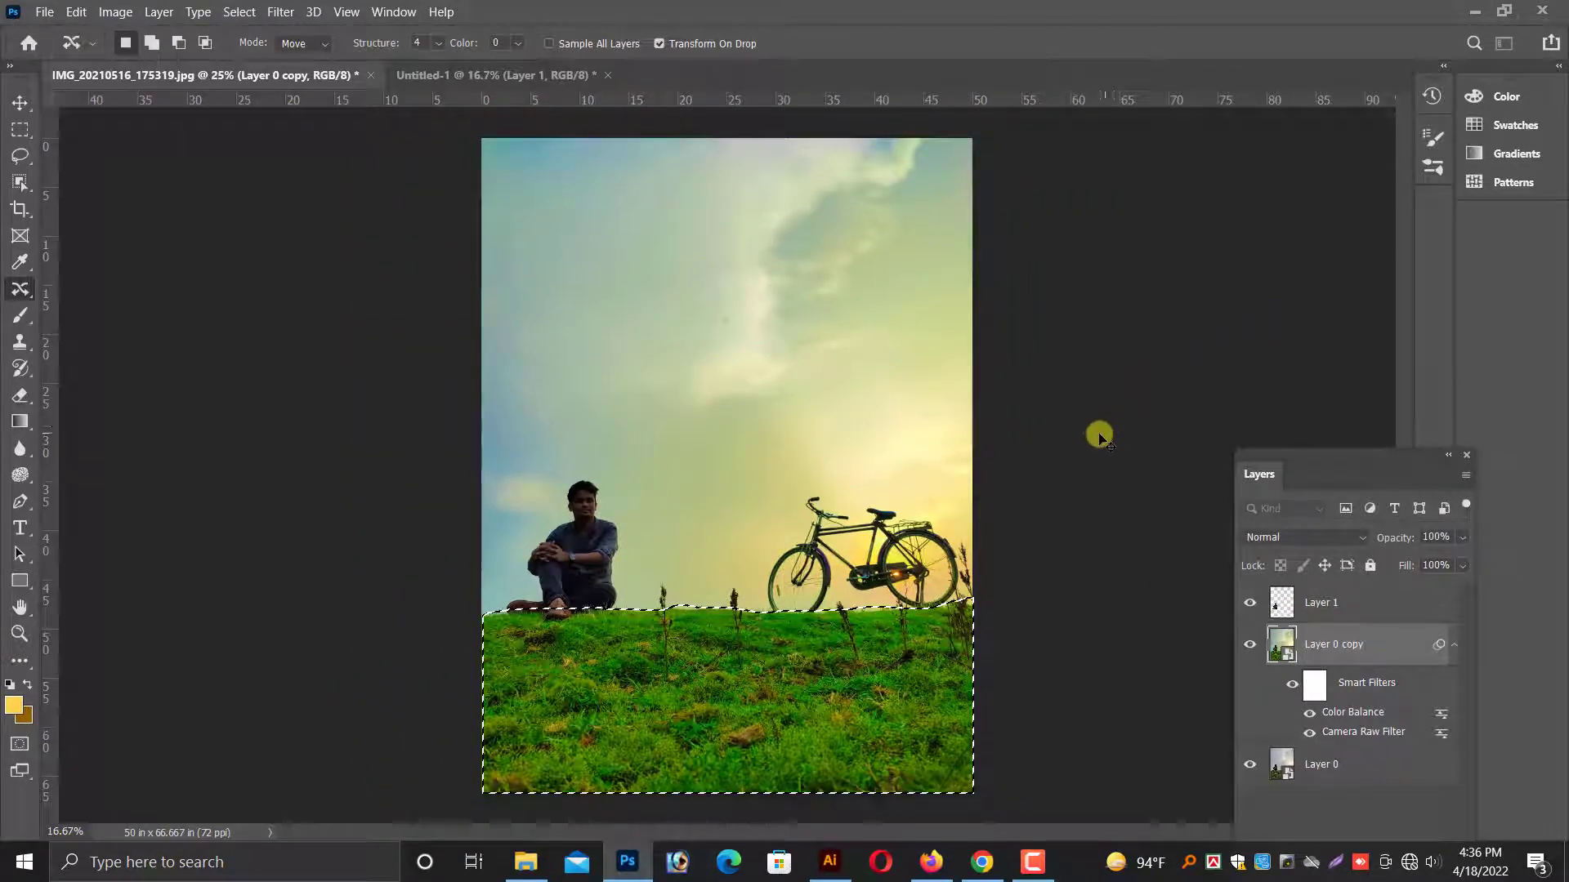
Remove the grass selection, switch to the Move tool and check the graded photo around the seated man.
key("ctrl+d")
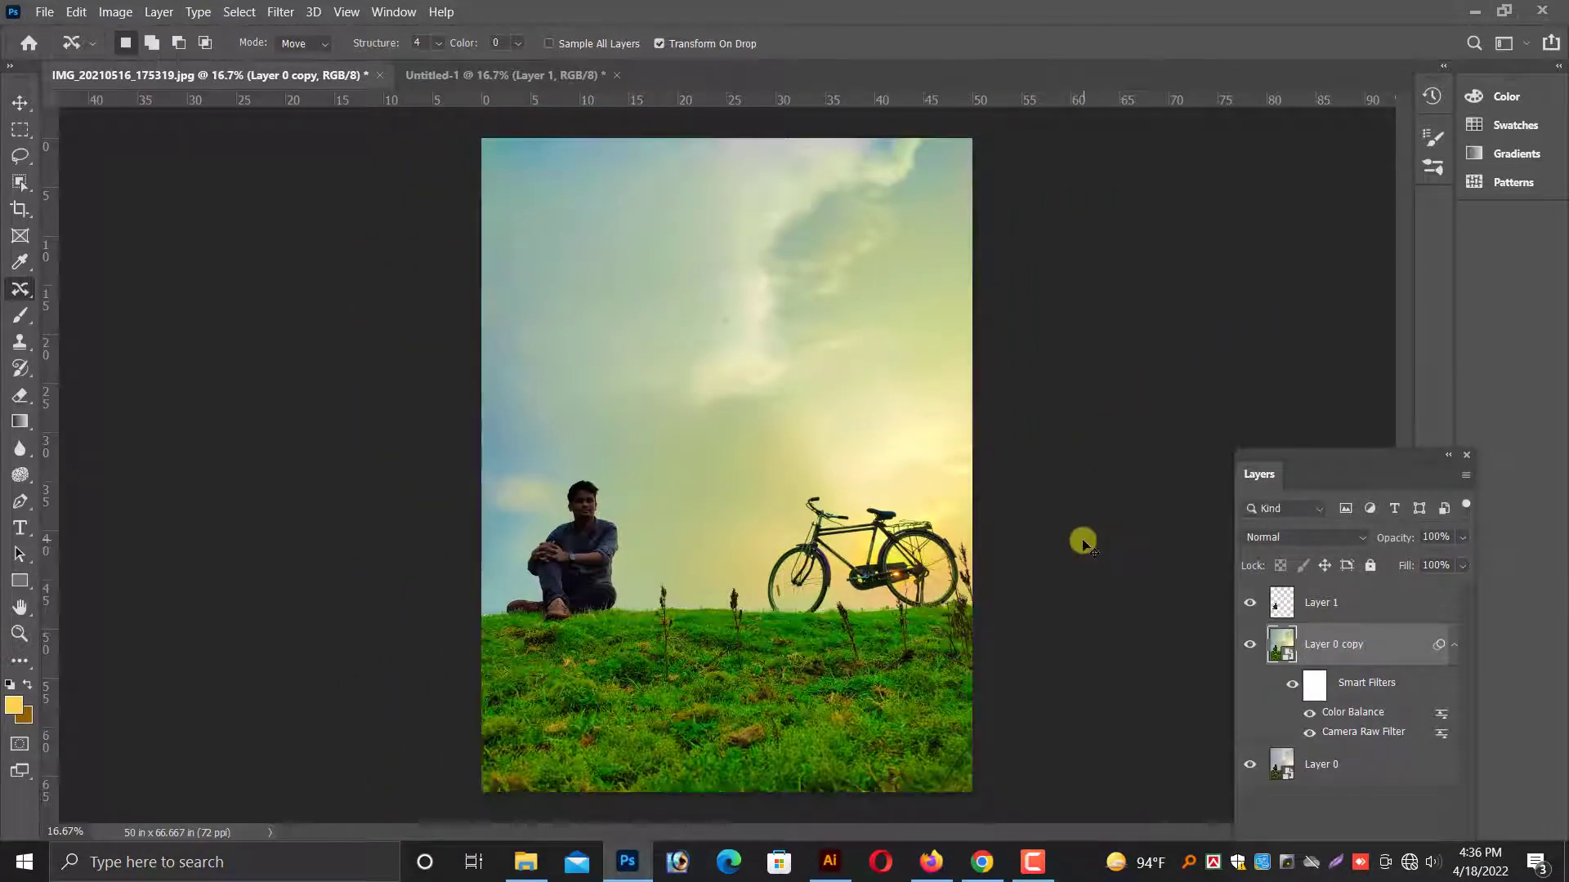
key("ctrl+minus")
left_click(20, 103)
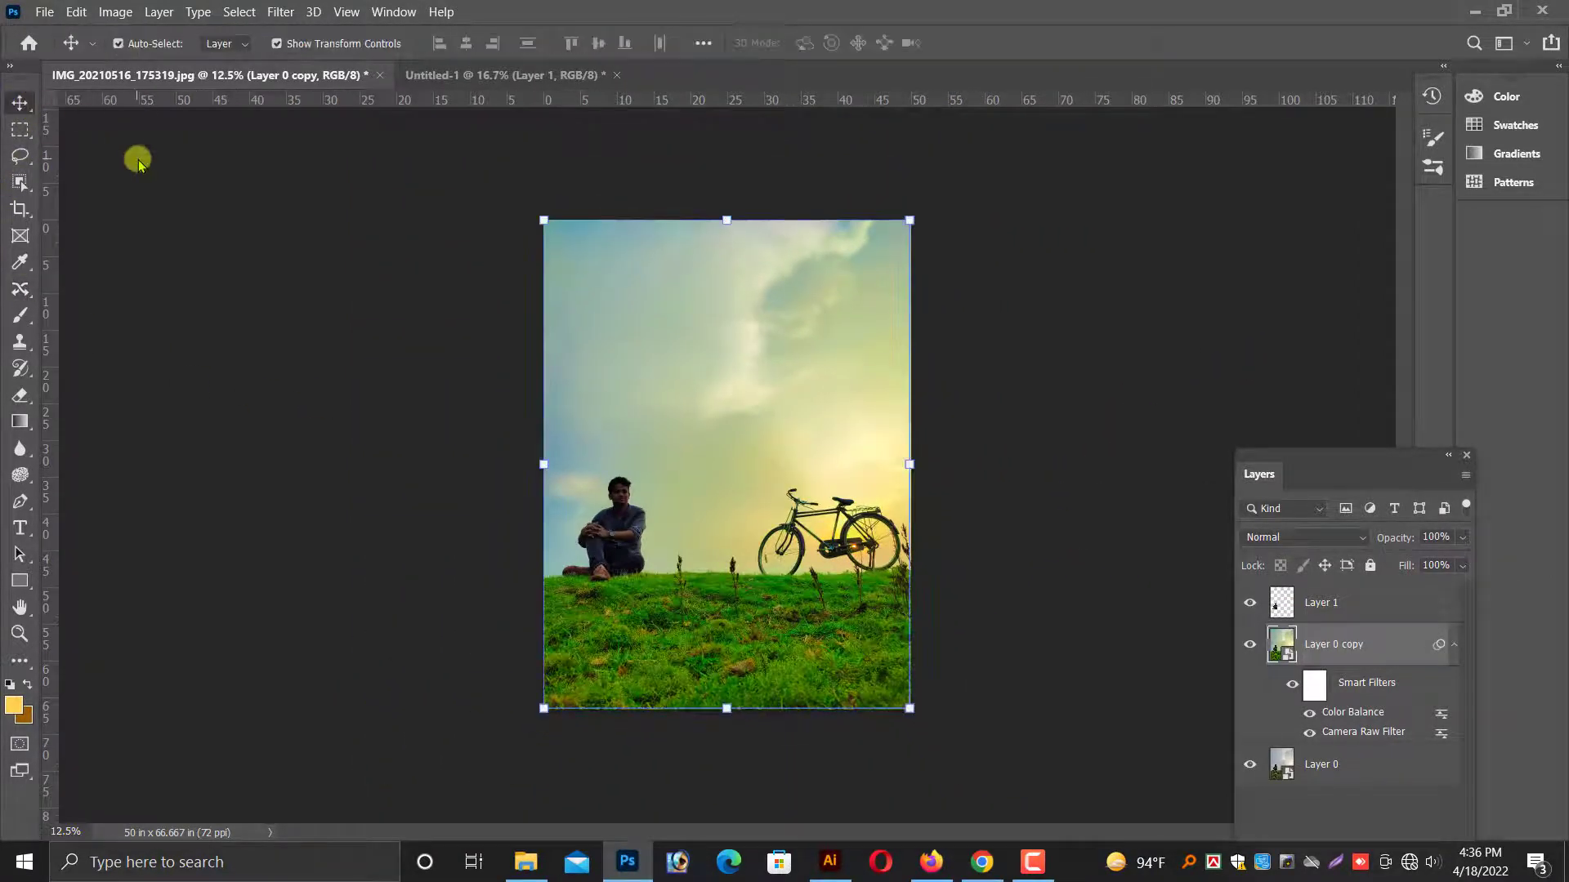
key("ctrl+1")
left_click_drag(403, 543, 49, 409)
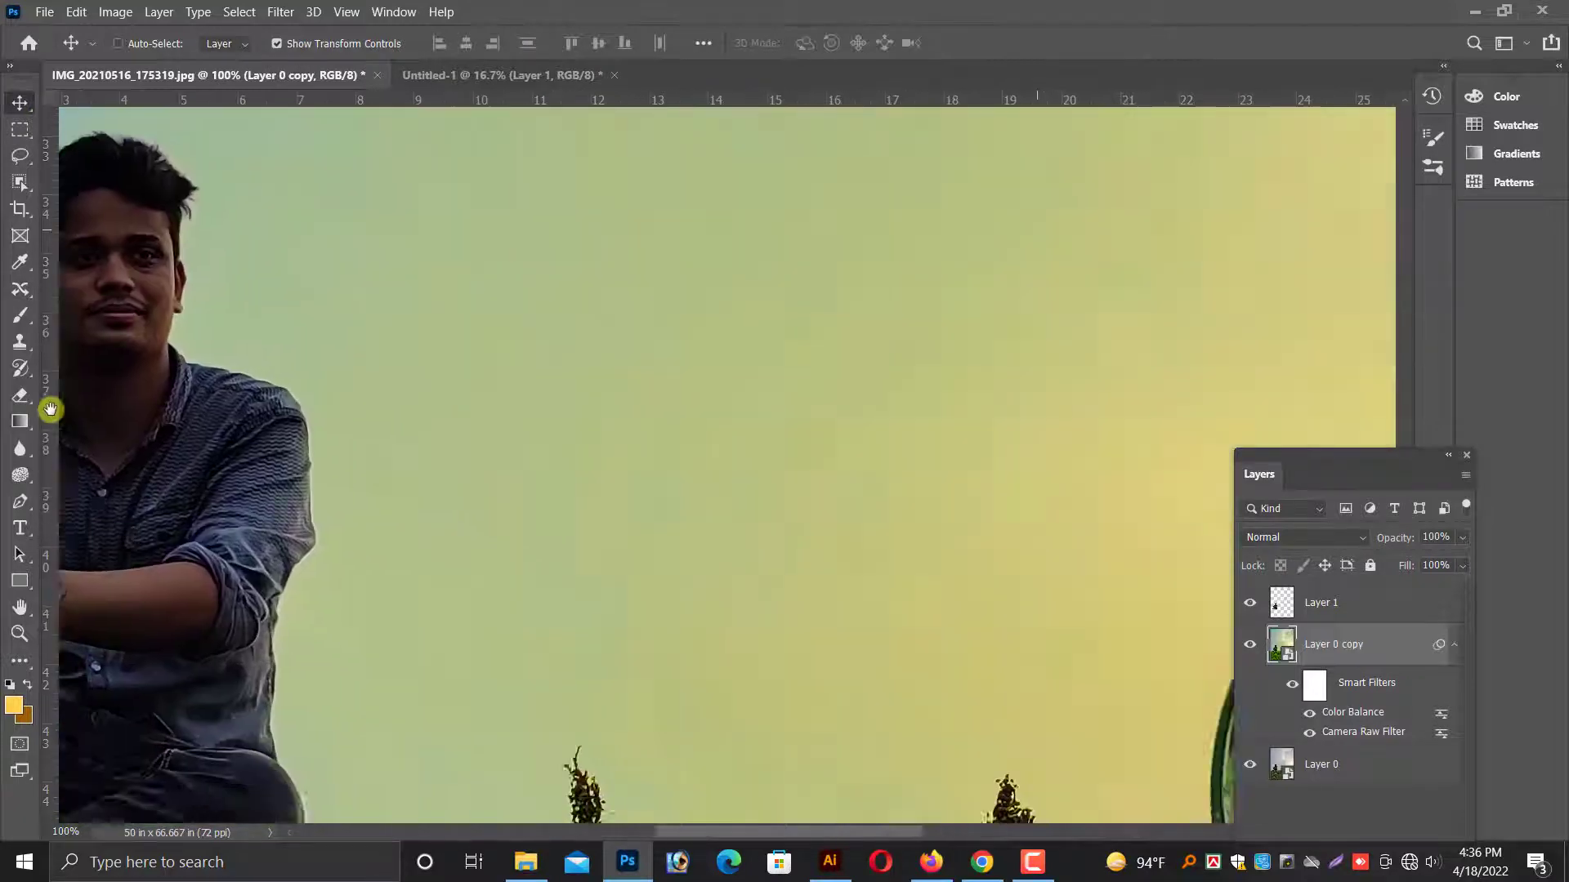
key("ctrl+minus")
key("ctrl+minus")
key("ctrl+minus")
key("ctrl+minus")
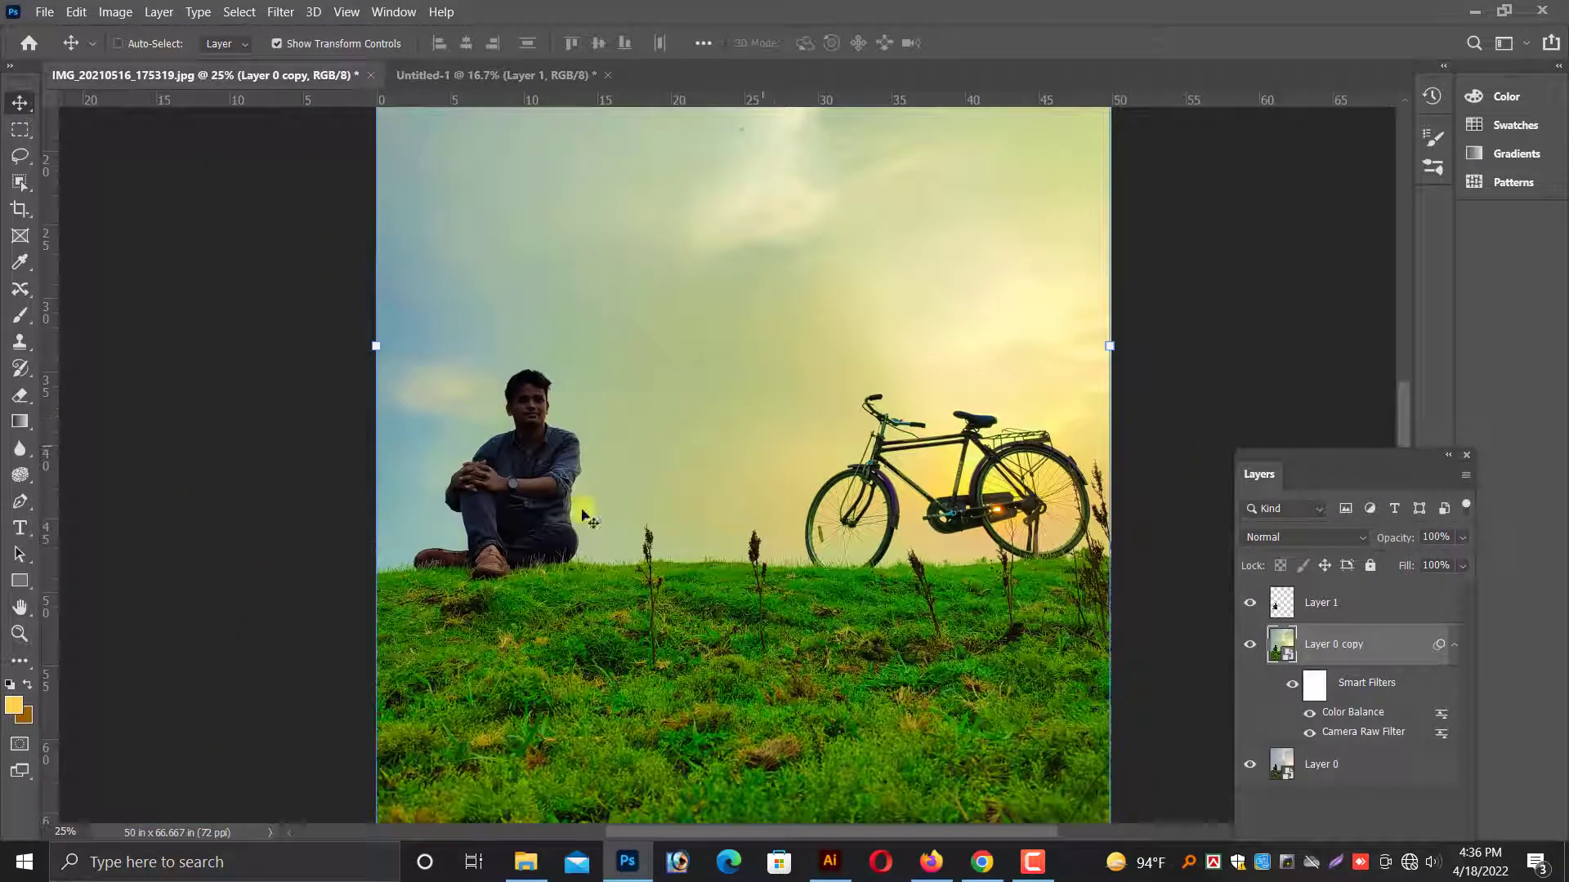
Select Layer 1 and examine the isolated man's face, hair and shirt edges up close.
left_click(1250, 603)
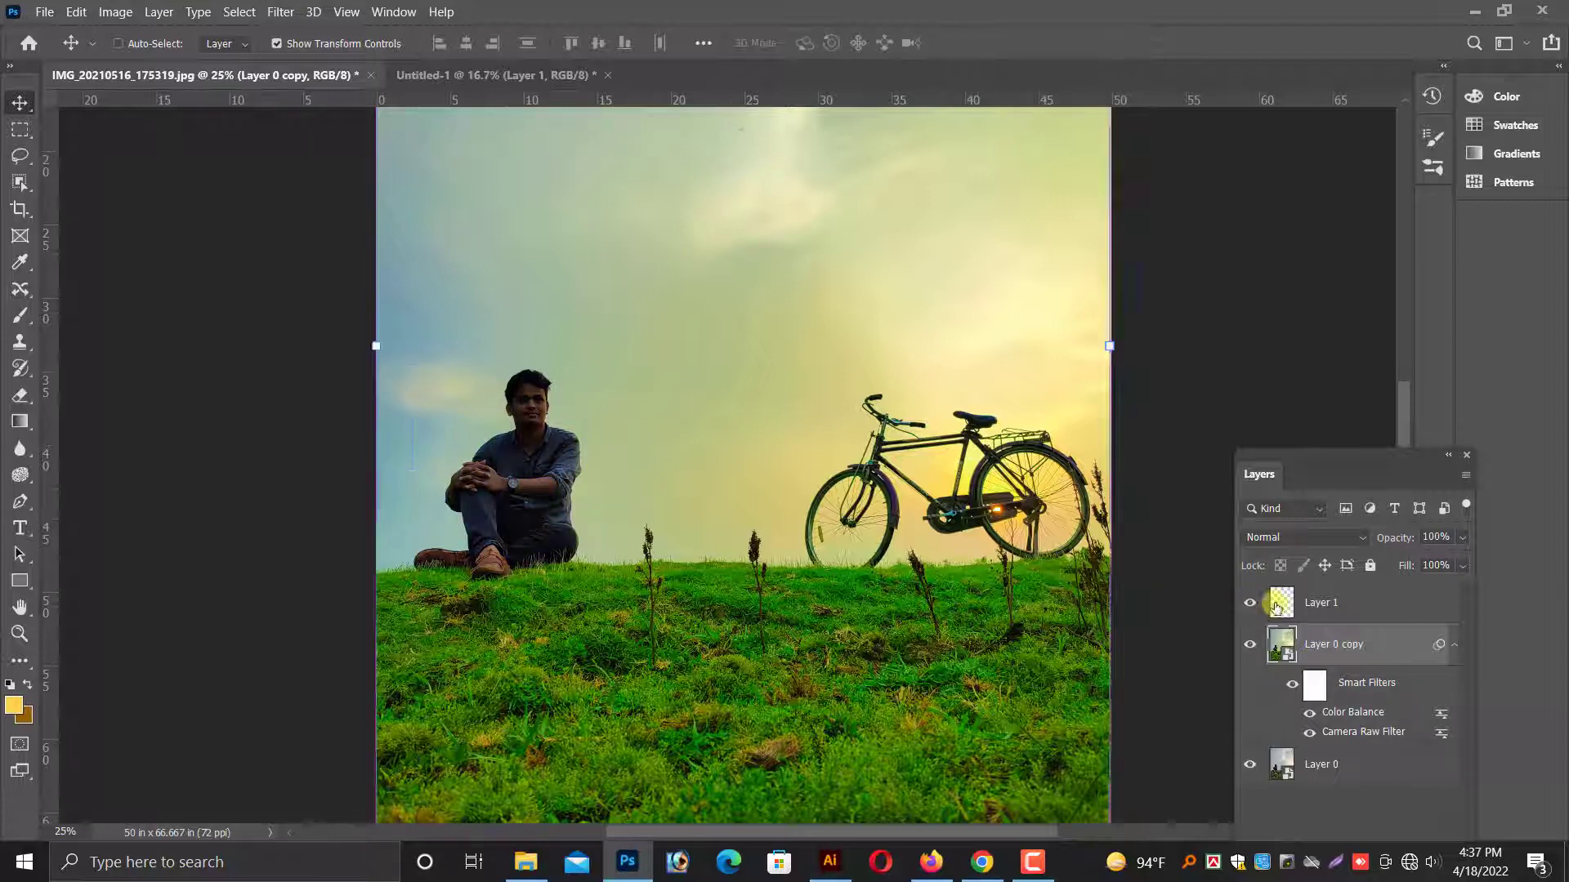
left_click(1269, 606)
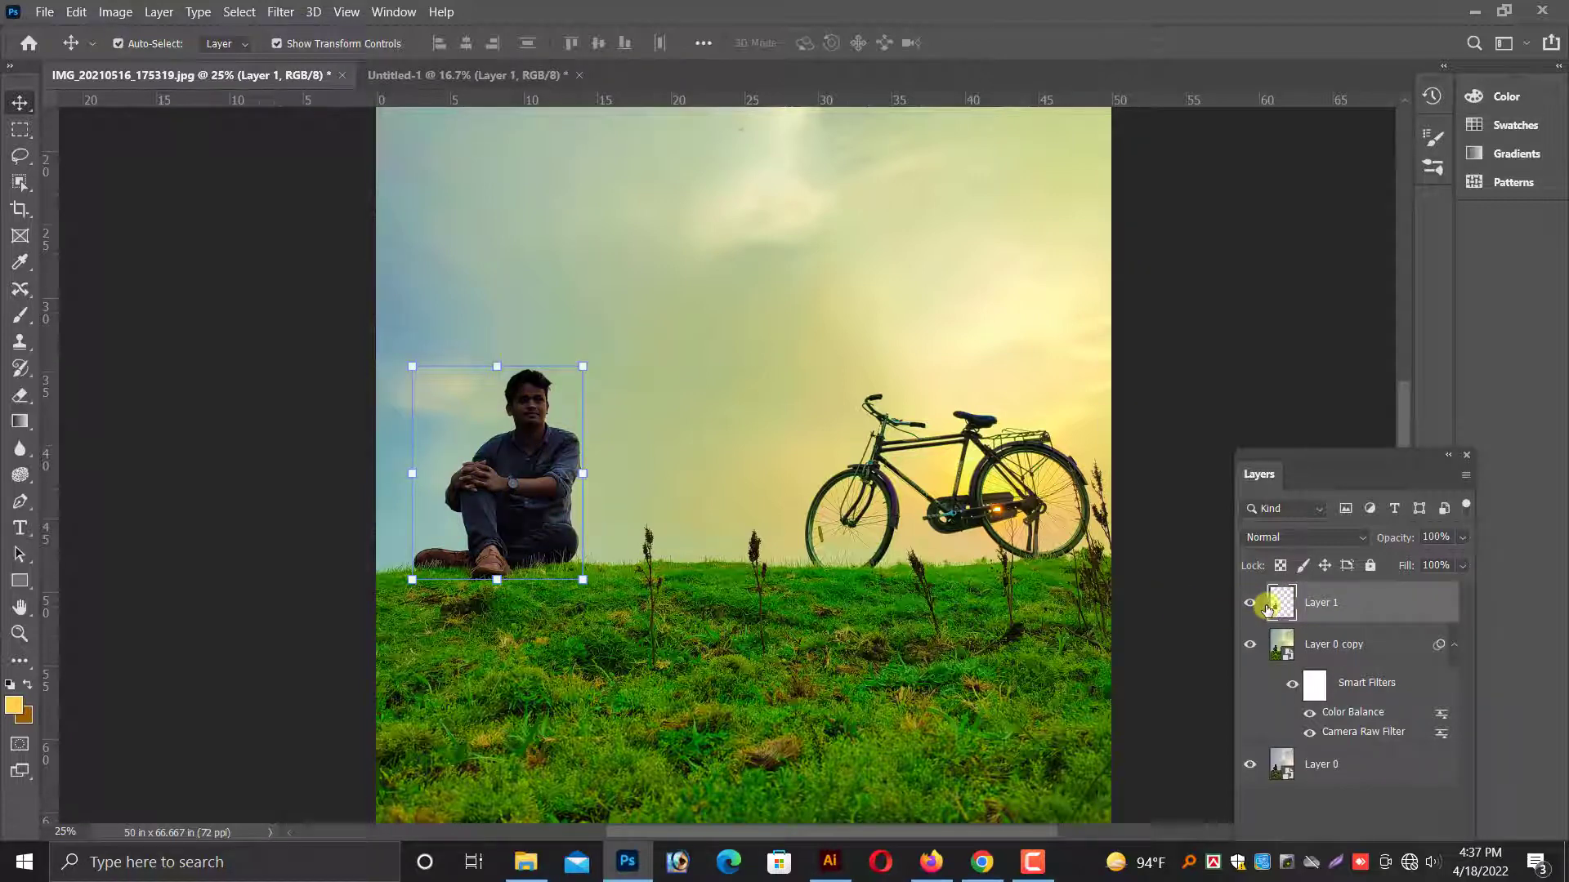
key("ctrl+plus")
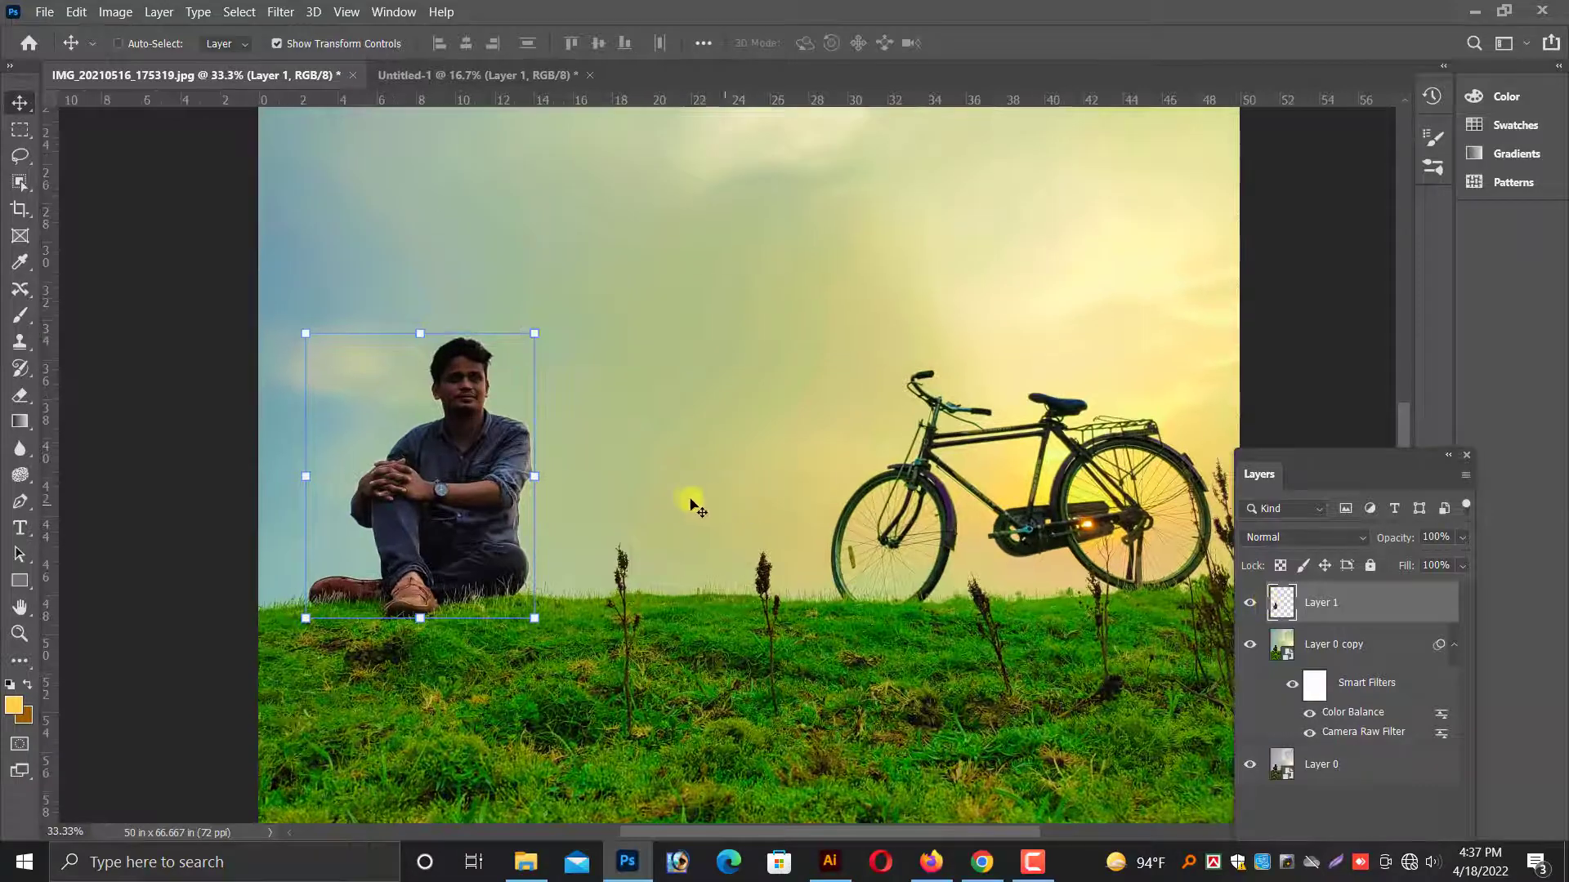
left_click(116, 12)
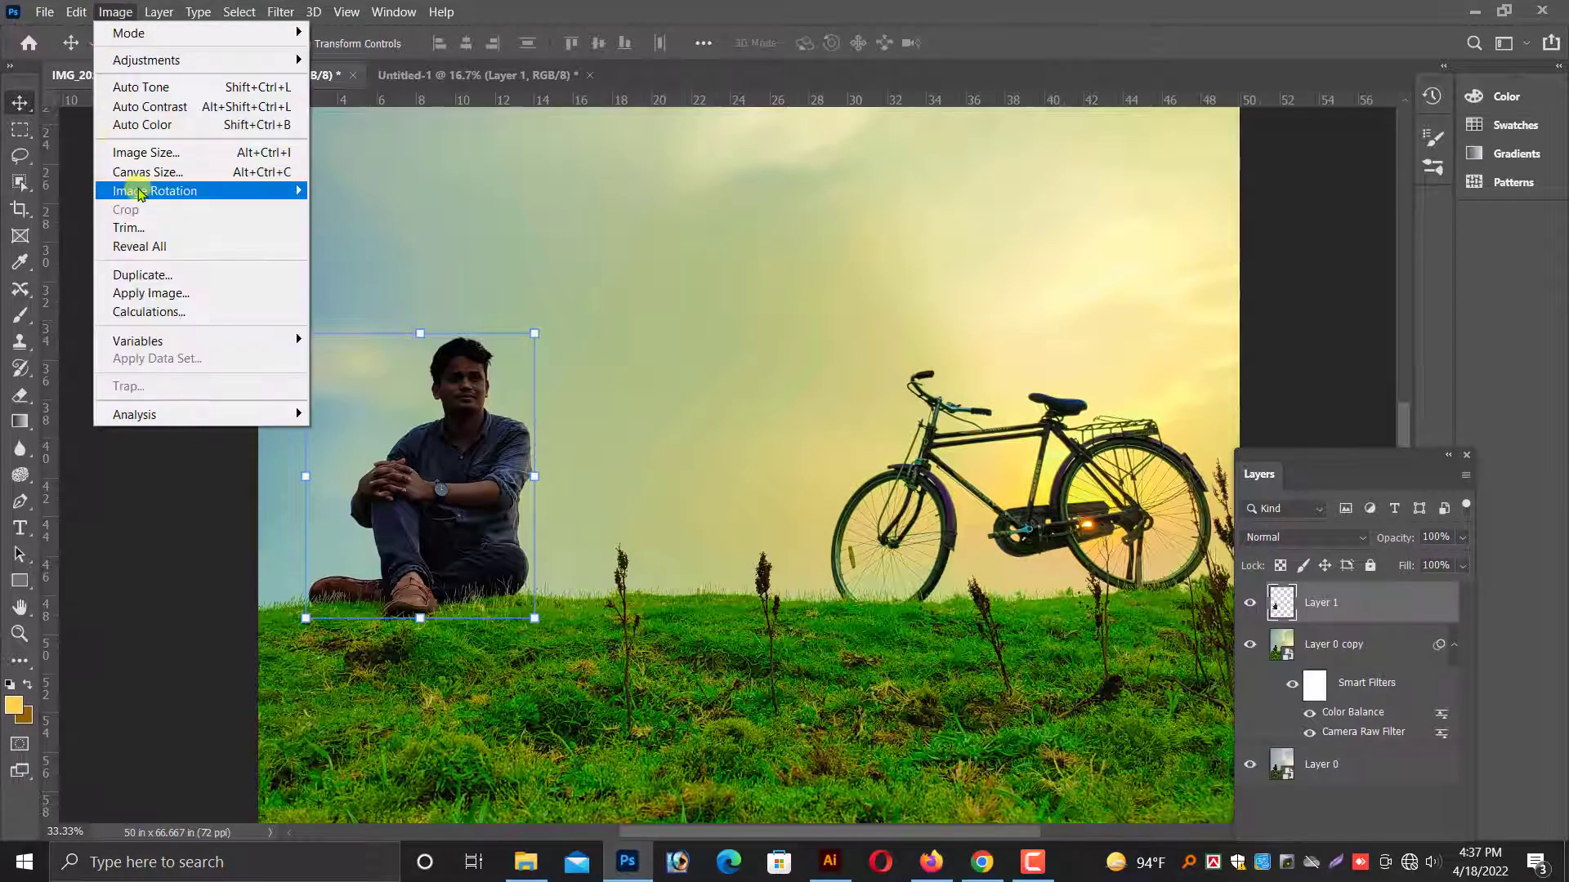
left_click(346, 144)
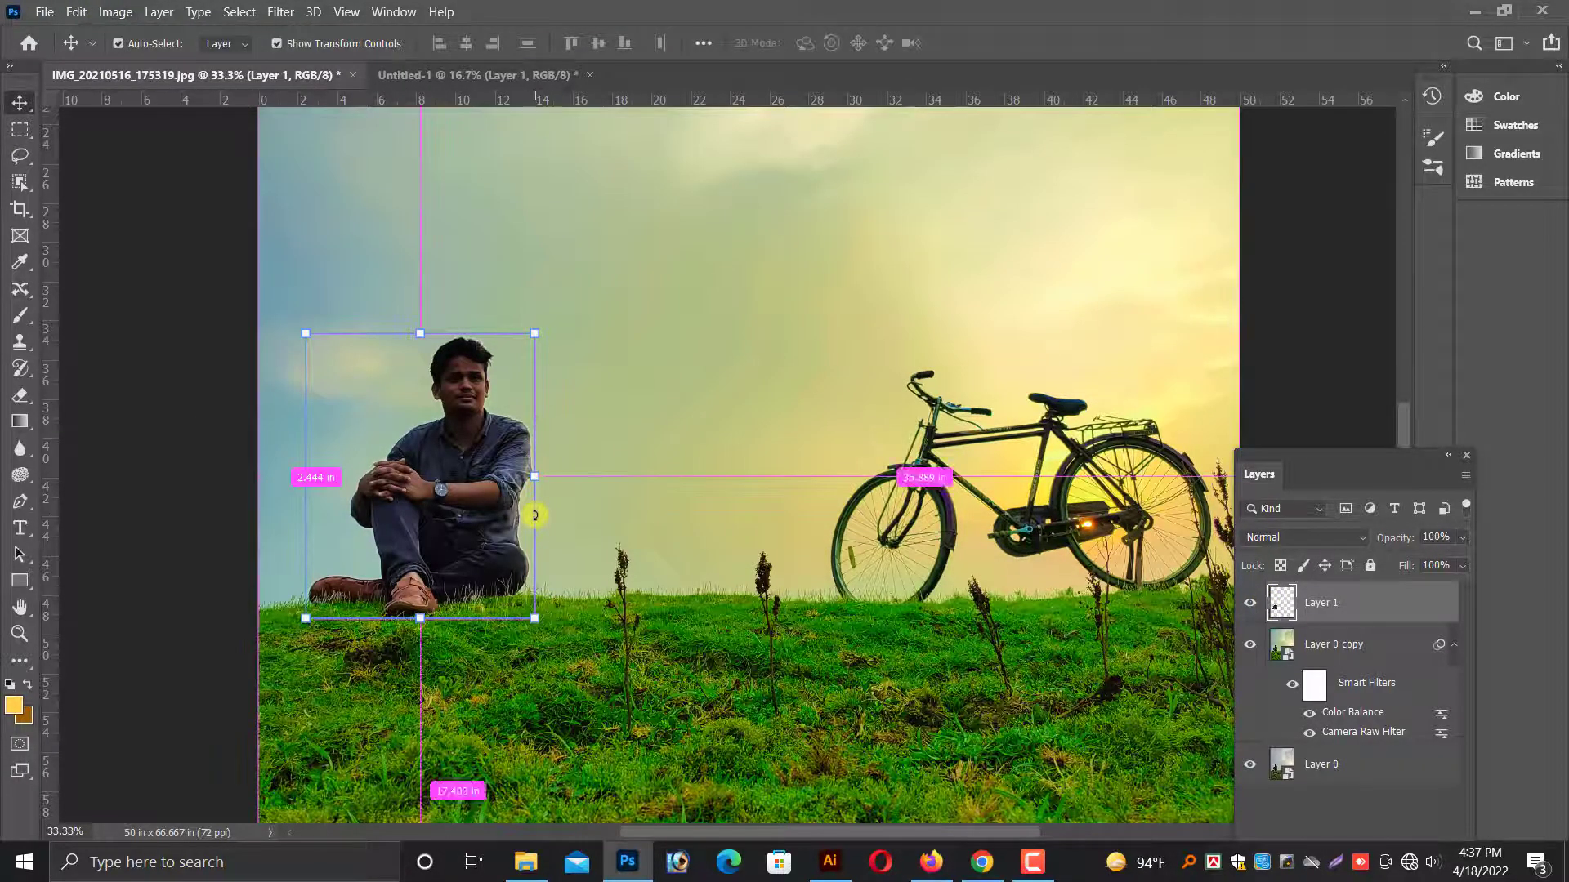
key("ctrl+plus")
key("ctrl+plus")
key("ctrl+plus")
left_click_drag(472, 402, 1049, 447)
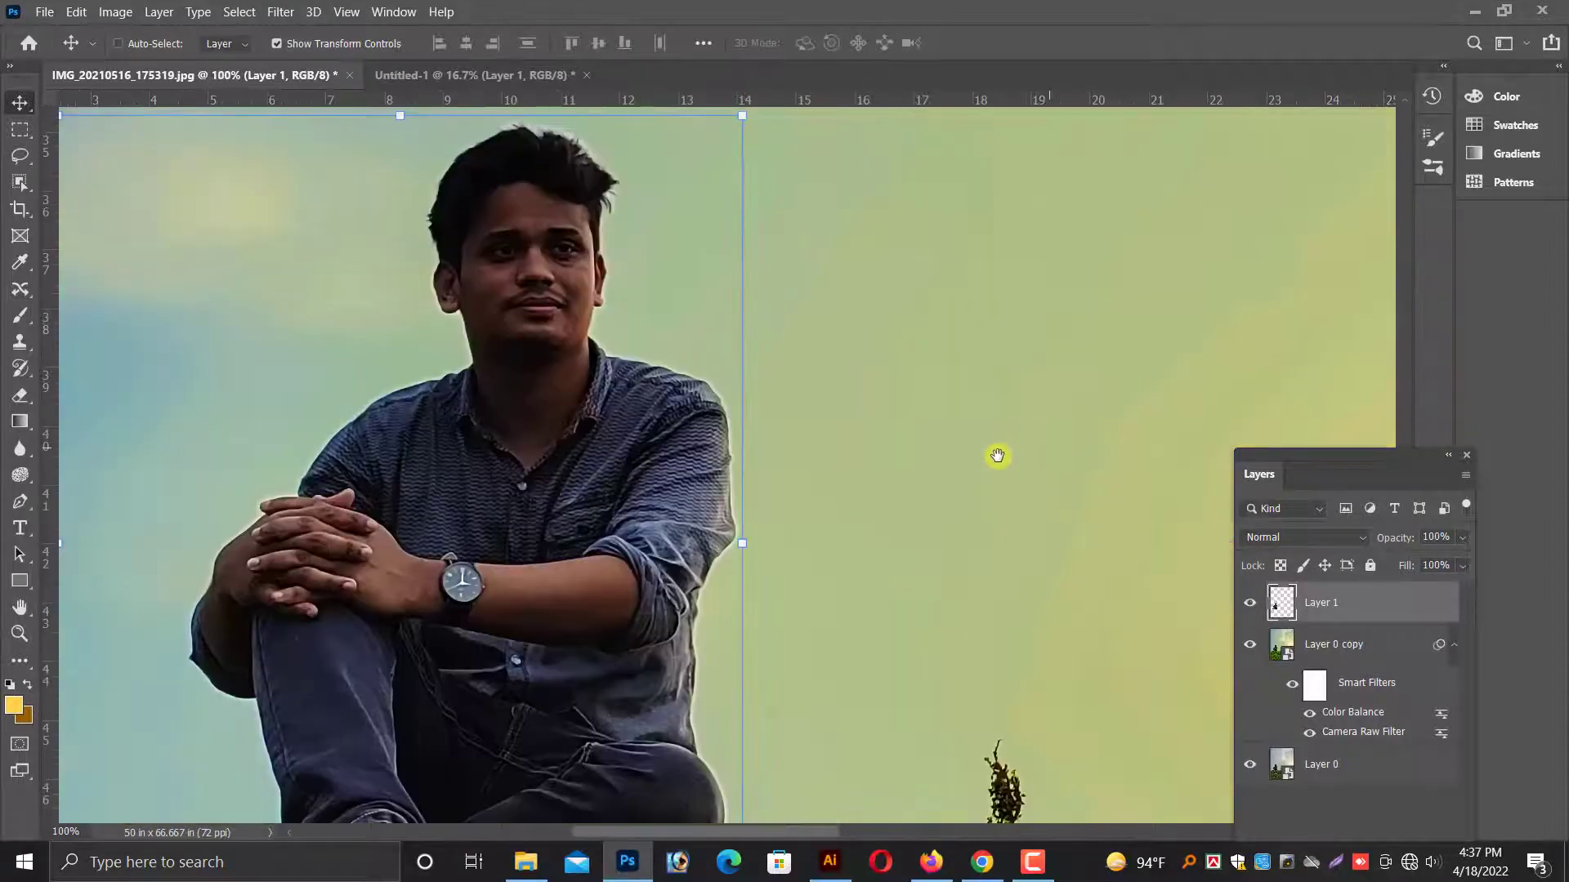
scroll(490, 477, "up", 2)
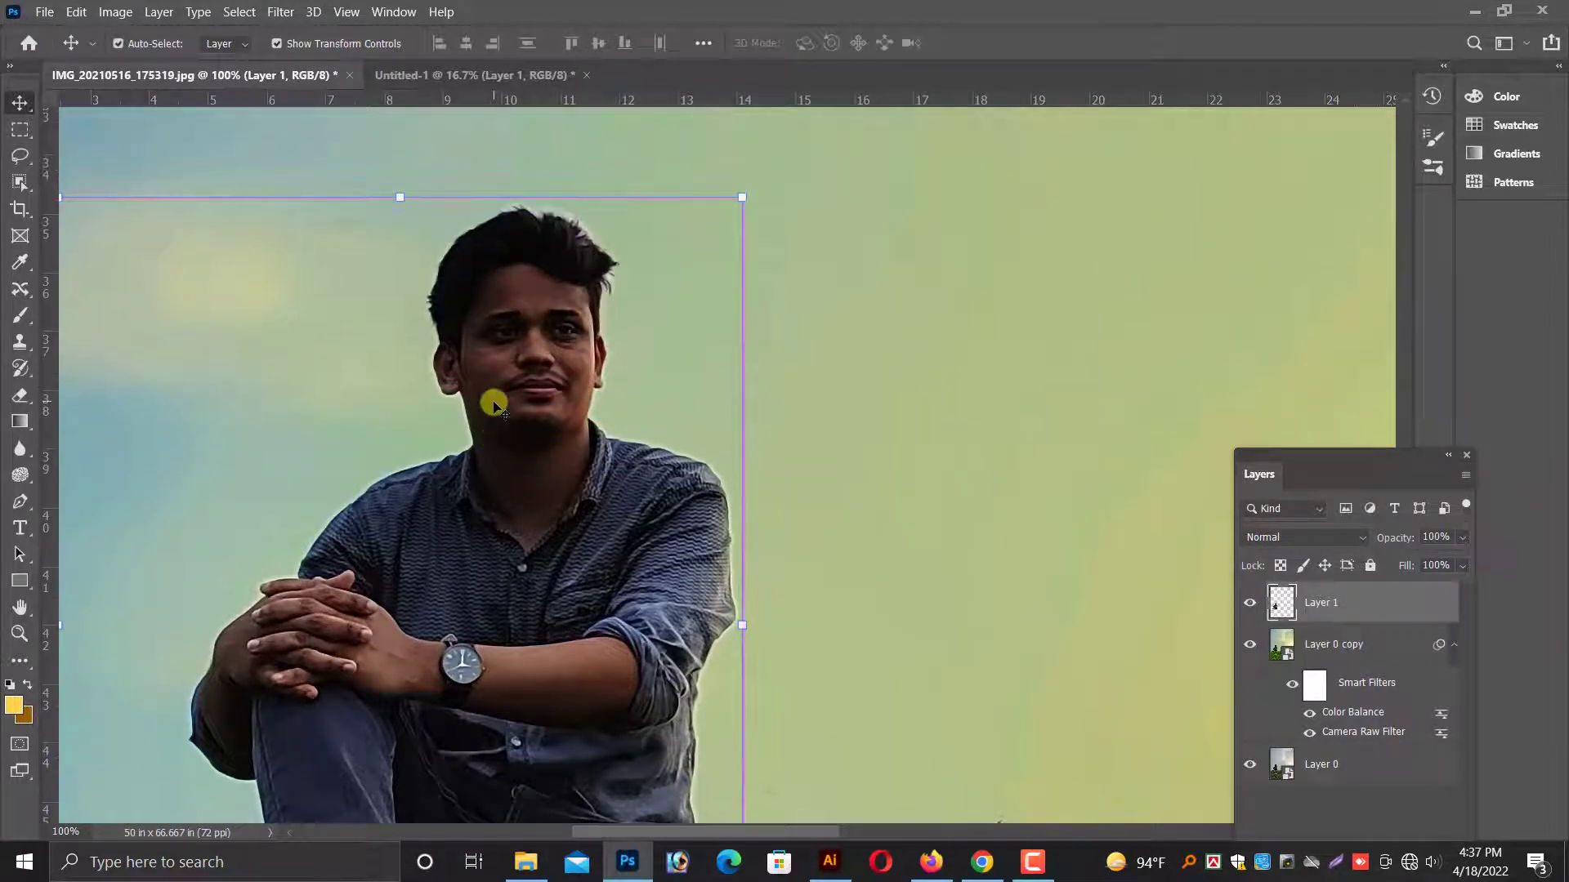
key("ctrl+plus")
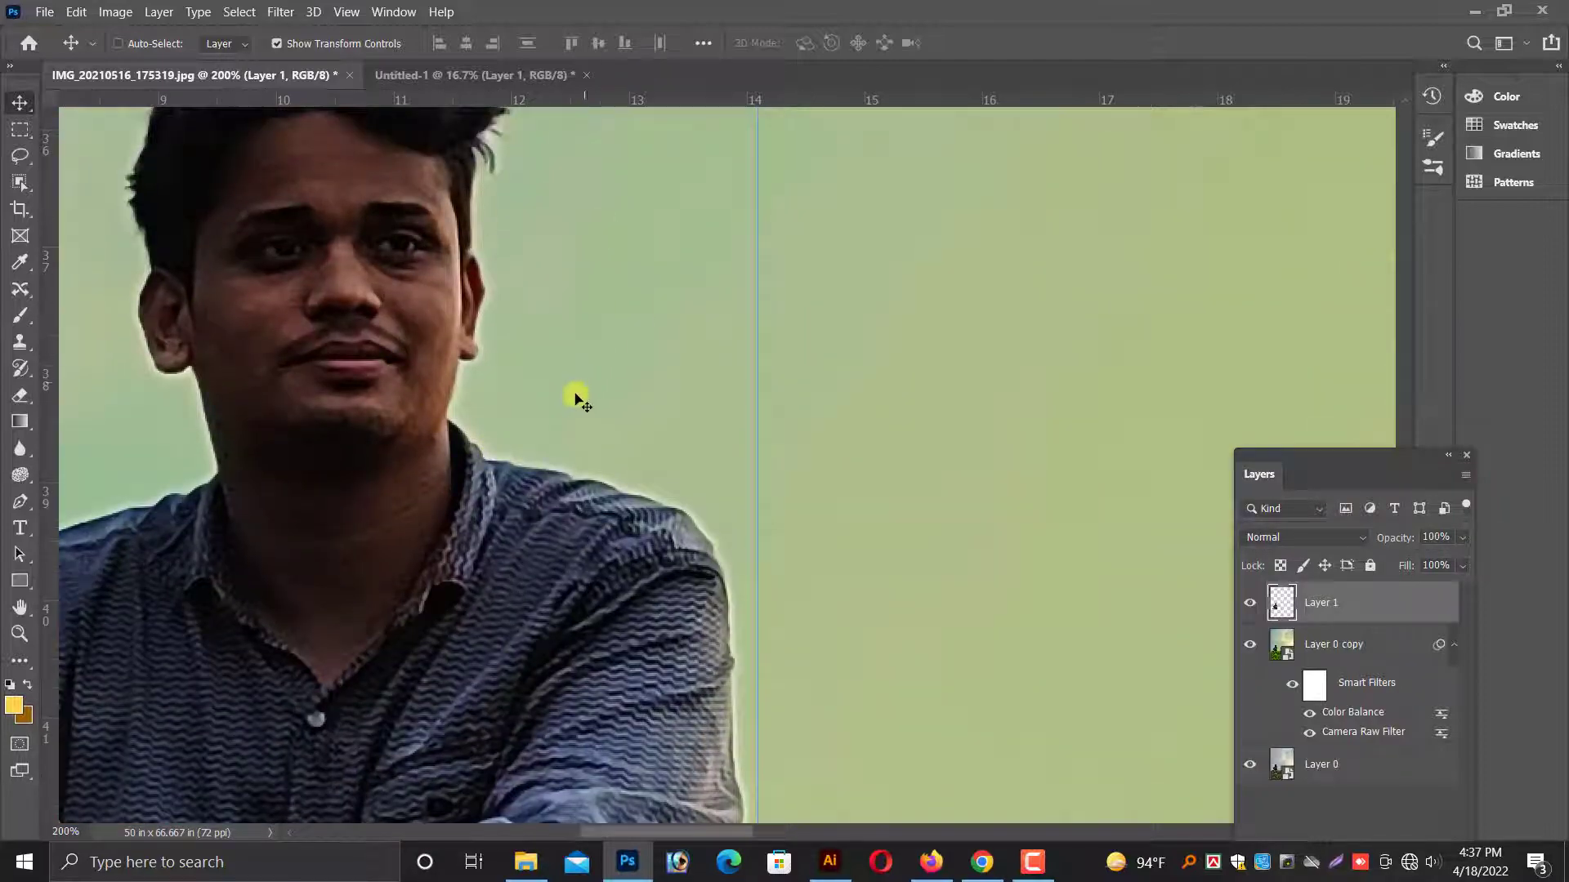
scroll(575, 399, "down", 3)
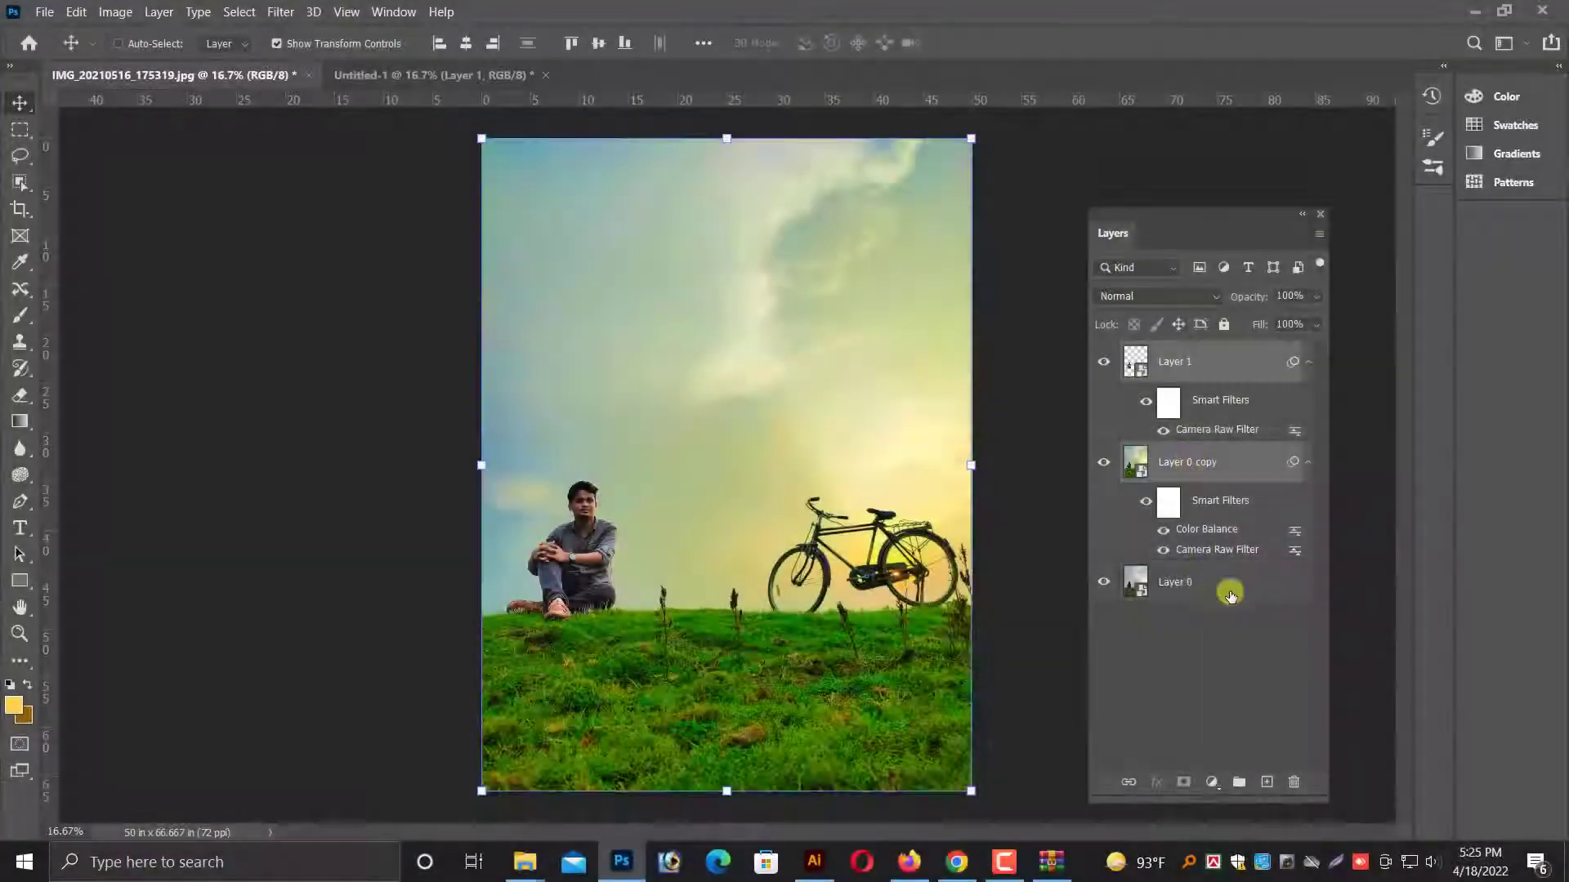
Merge all visible layers into a single layer and convert it to a smart object.
right_click(1211, 583)
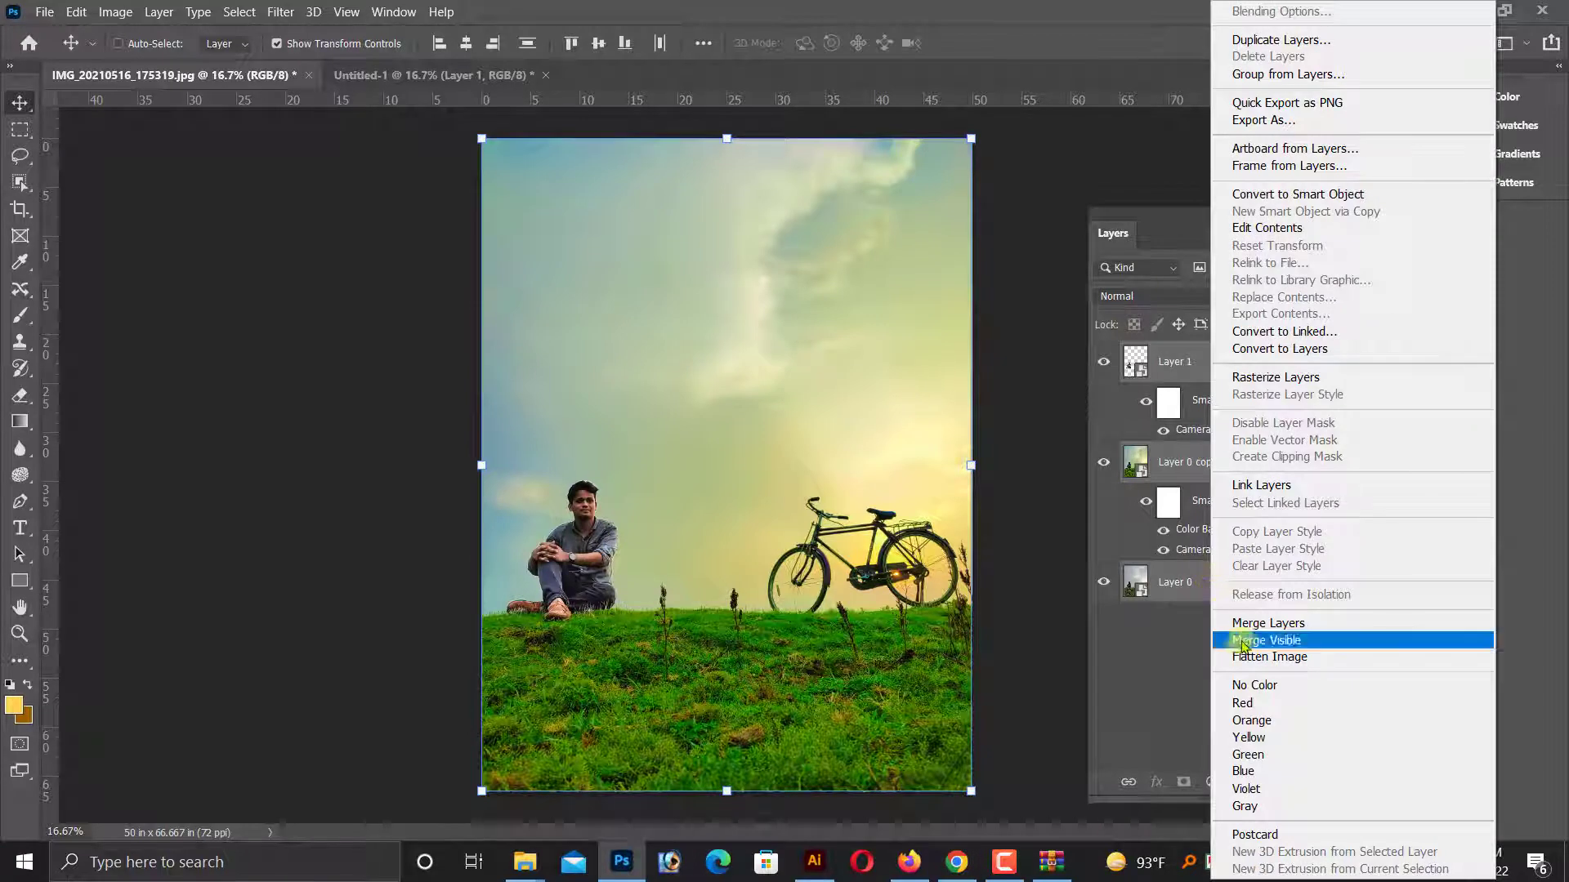
left_click(1266, 640)
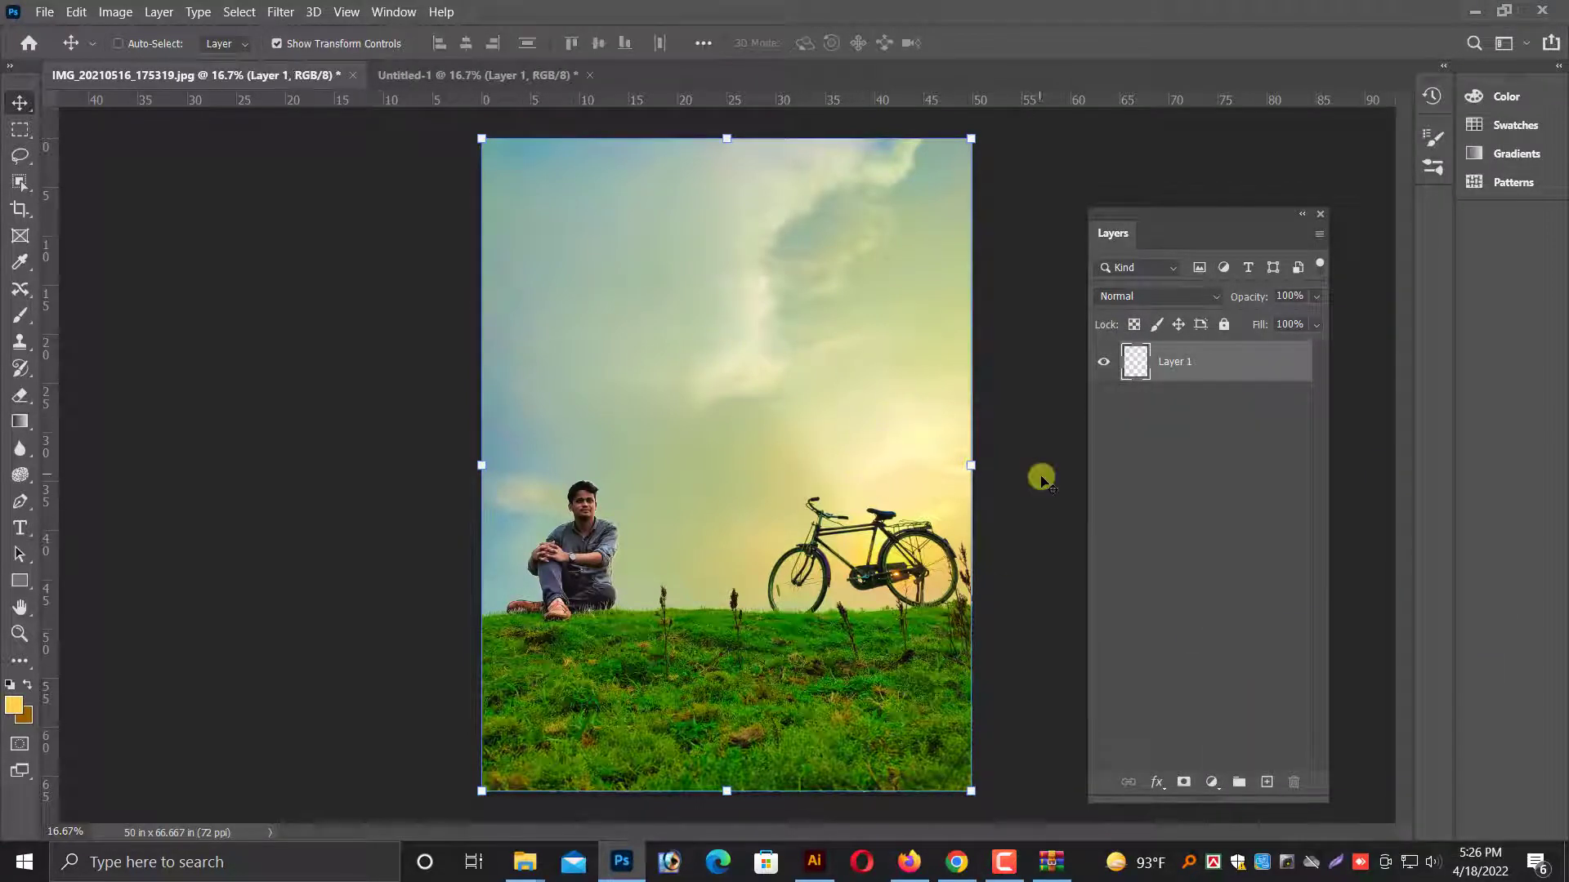
key("ctrl+plus")
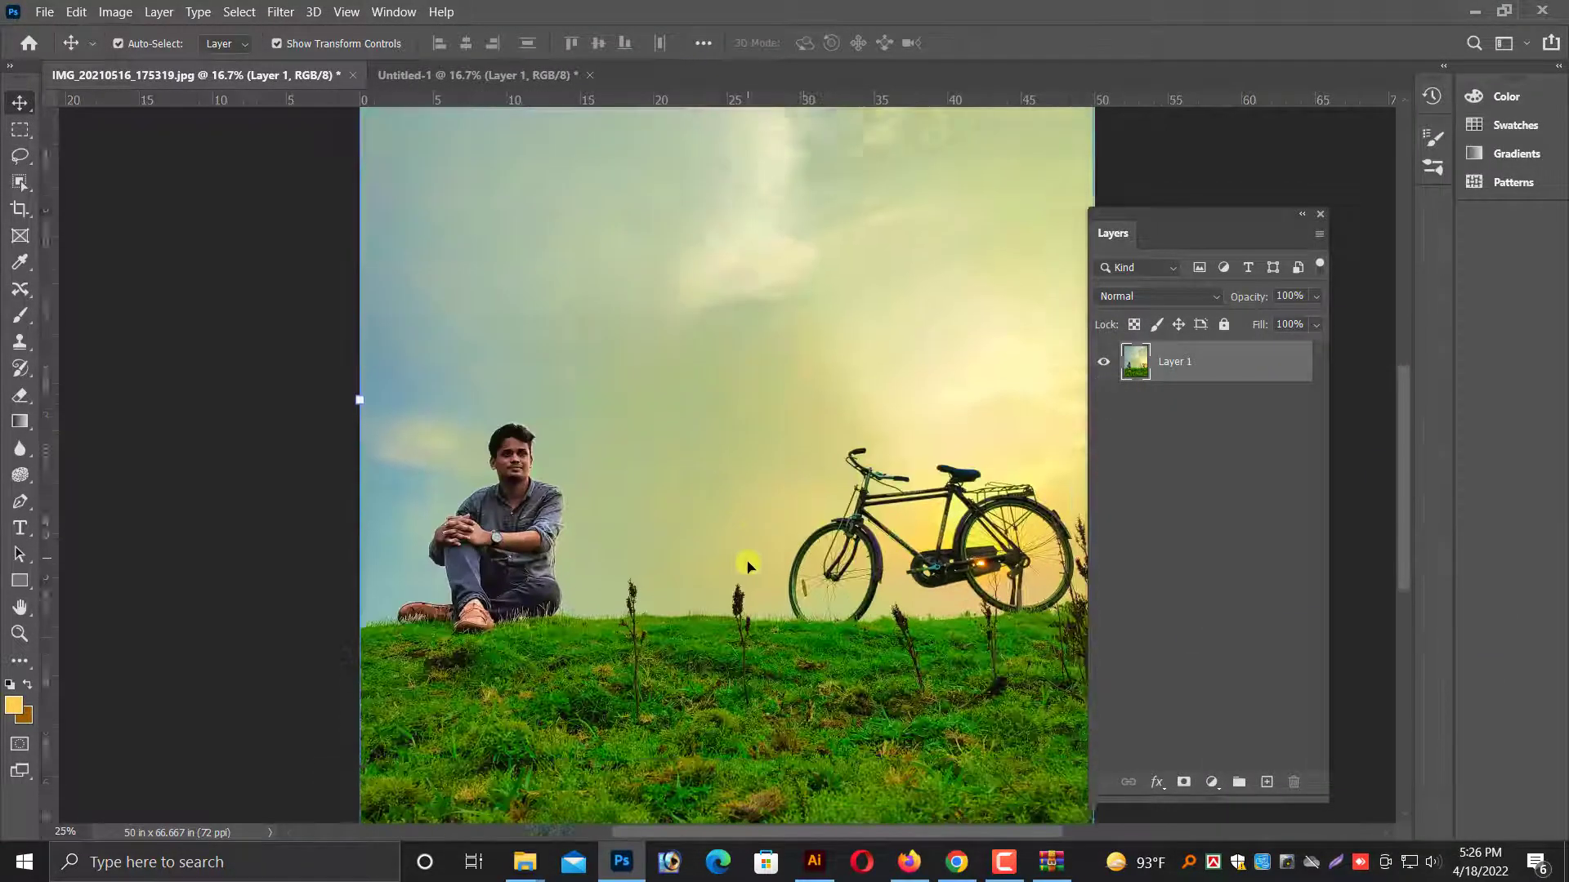
right_click(1172, 388)
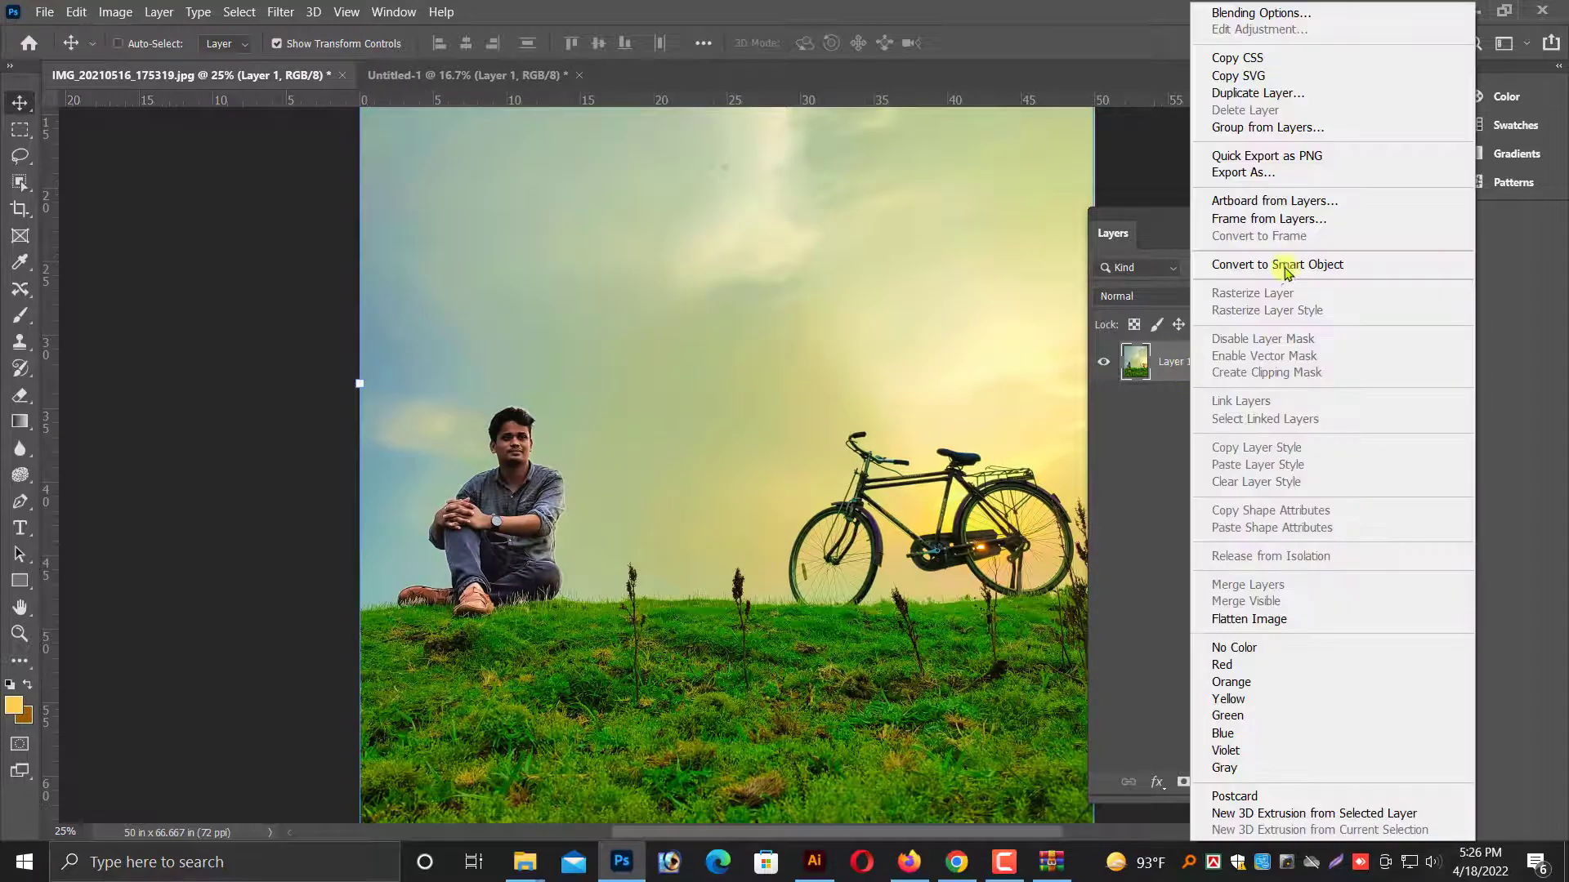
left_click(1286, 267)
Duplicate the merged Layer 1, and duplicate its copy again, to stack two copies above it.
right_click(1206, 376)
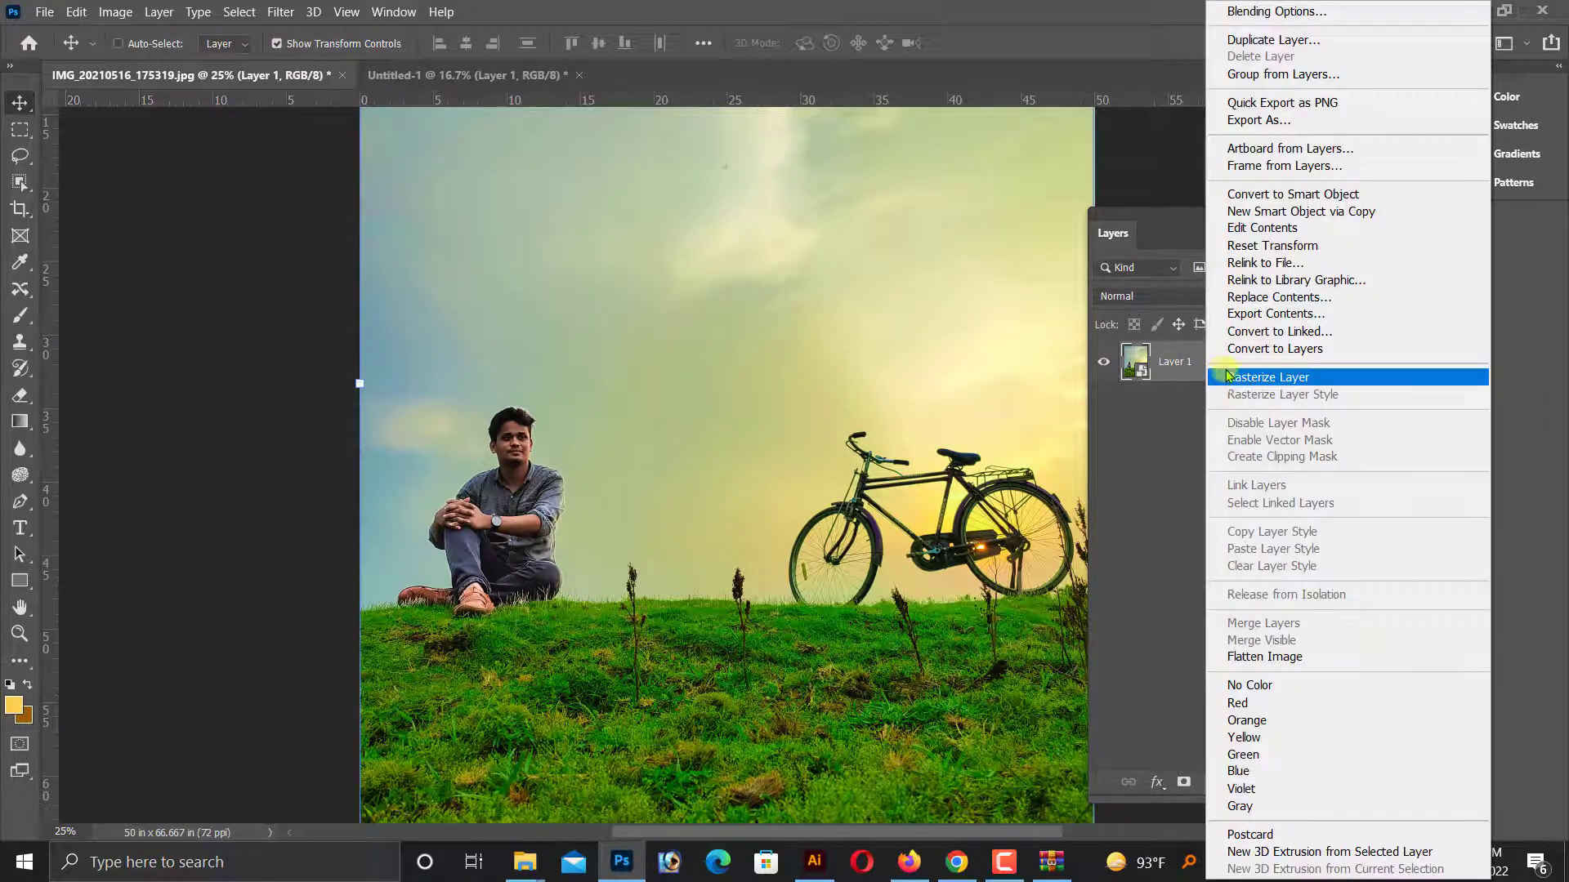
left_click(1300, 40)
left_click(733, 520)
right_click(1182, 365)
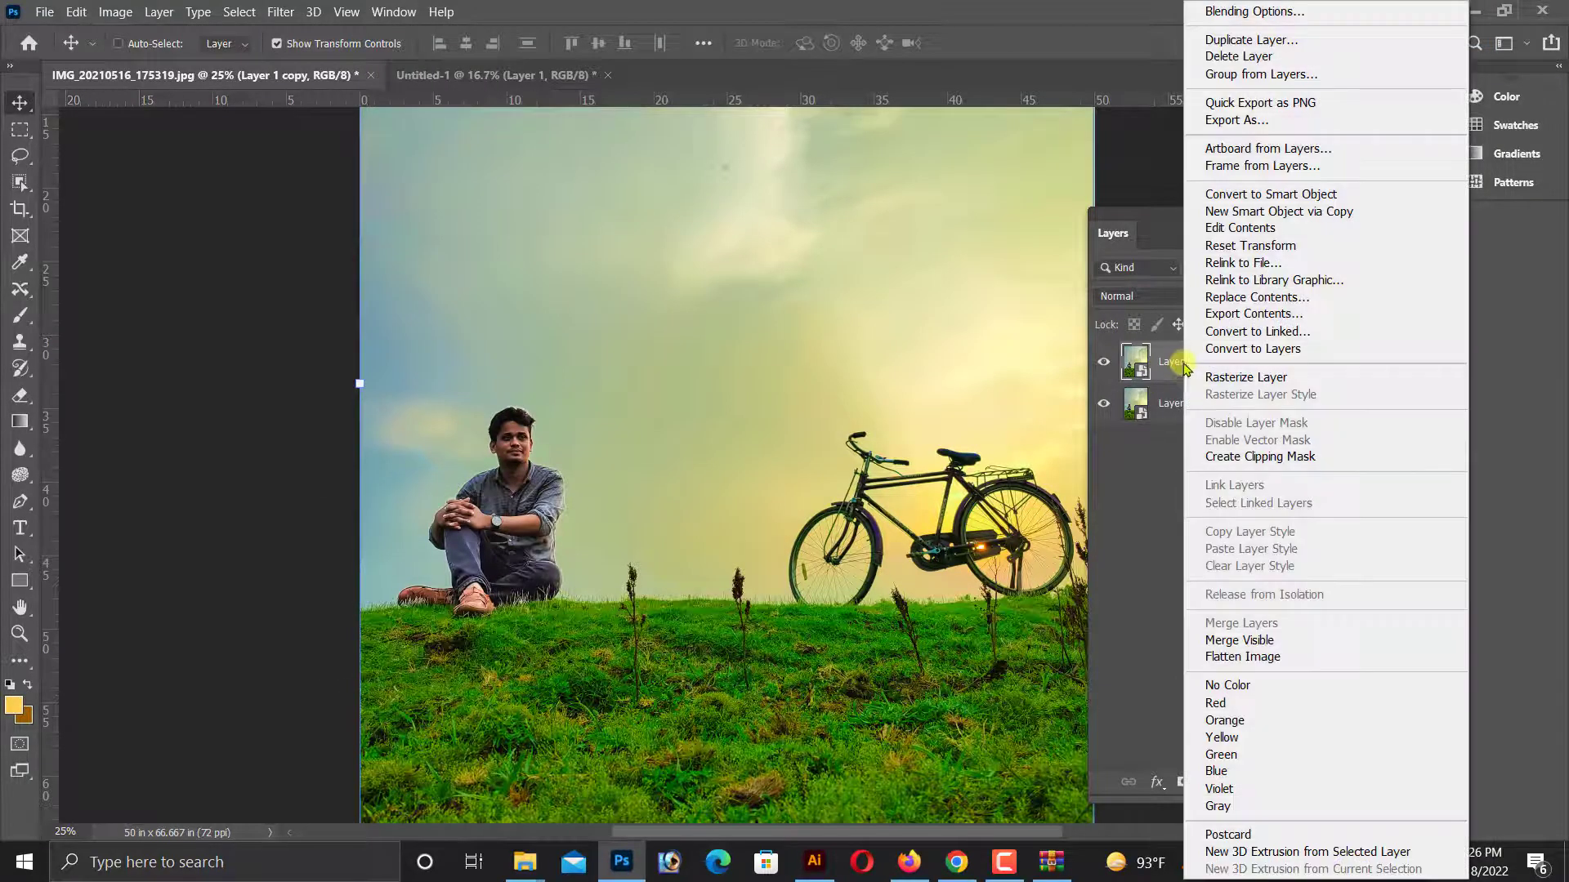
left_click(1250, 40)
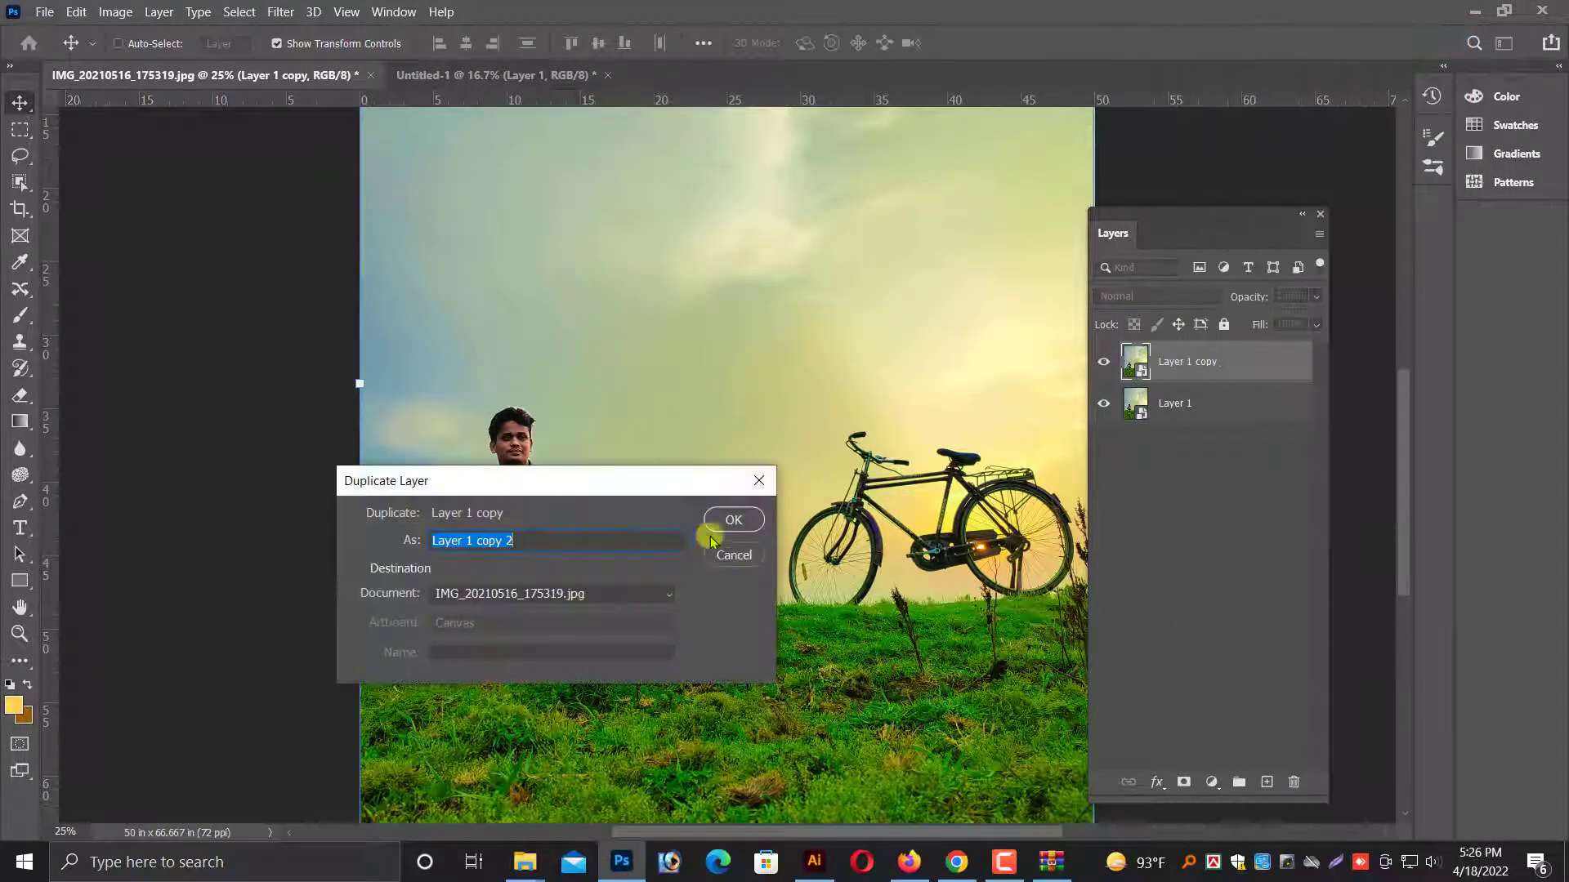
left_click(732, 520)
Hide Layer 1 copy 2 and apply a Gaussian Blur with a 3.7-pixel radius to Layer 1 copy.
left_click(1104, 363)
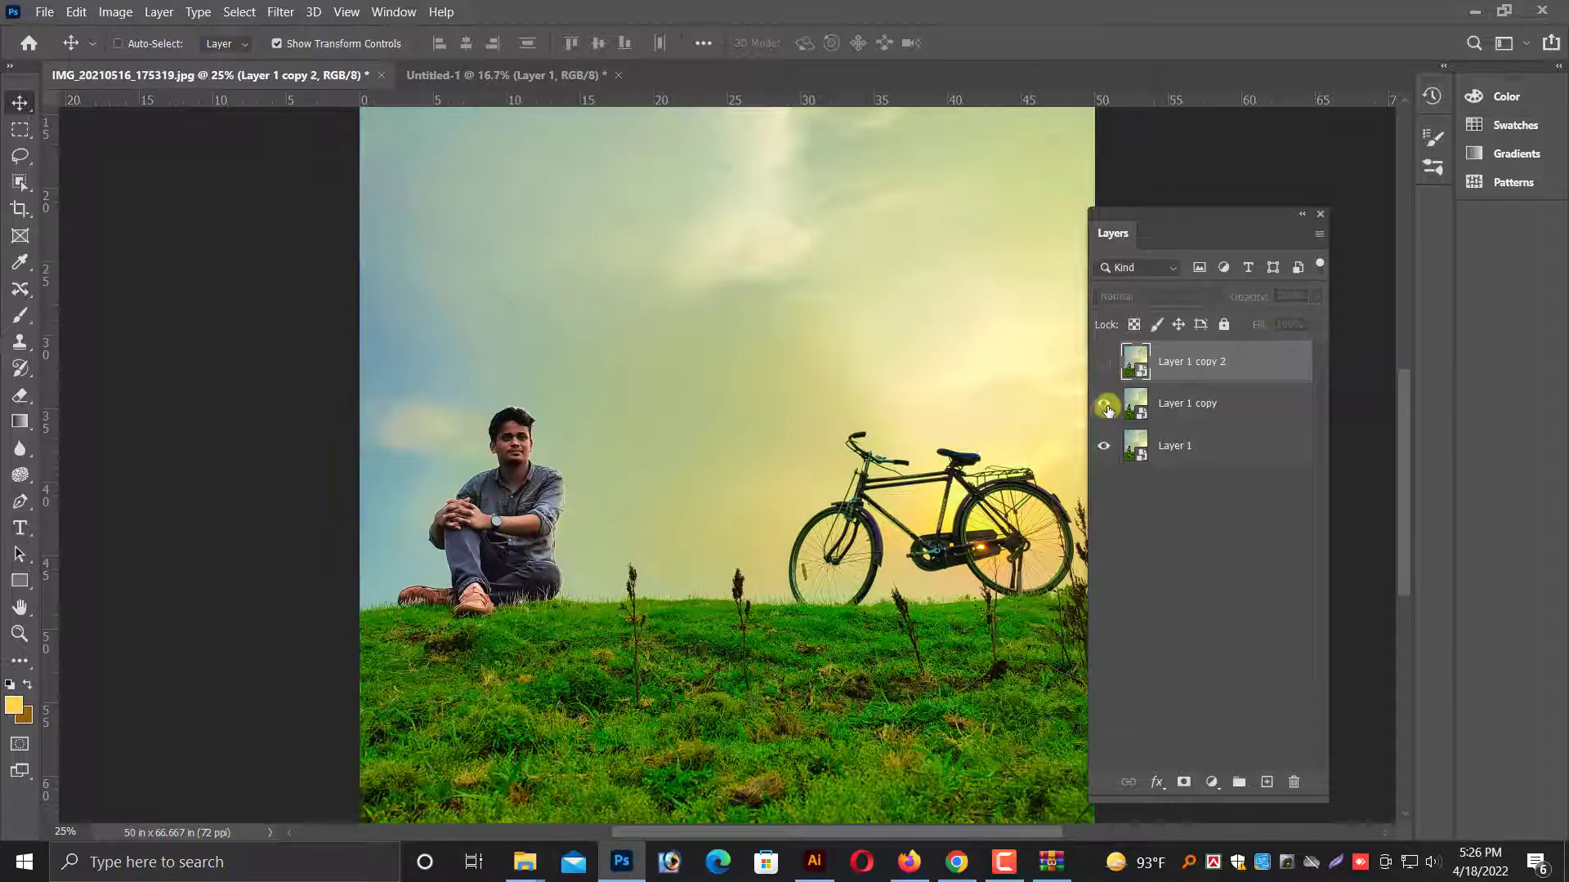
left_click(1177, 403)
left_click(281, 12)
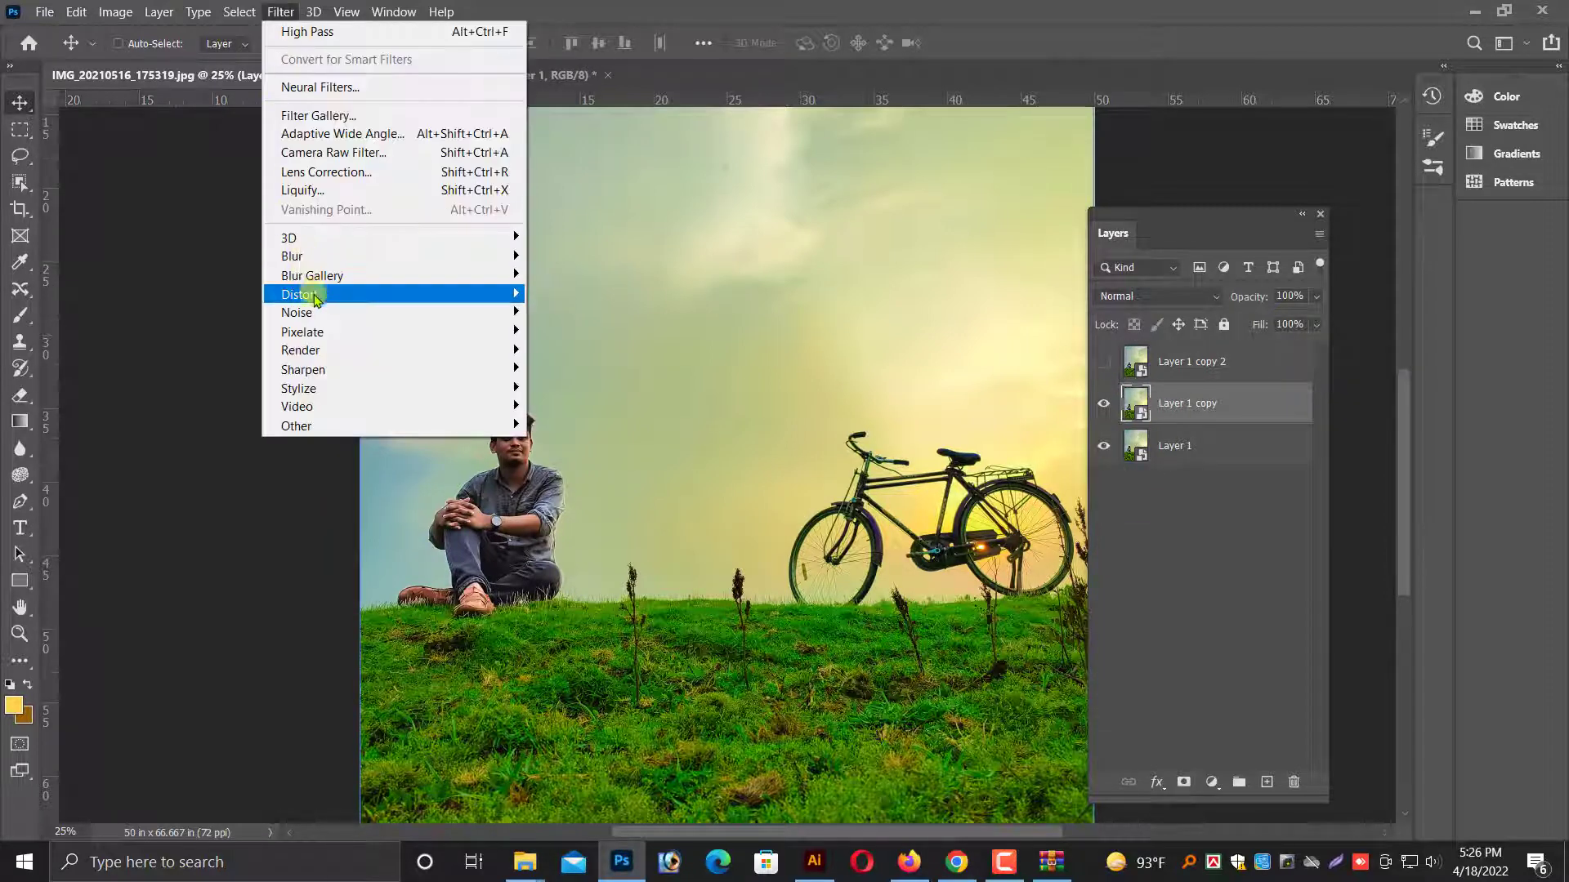
mouse_move(417, 258)
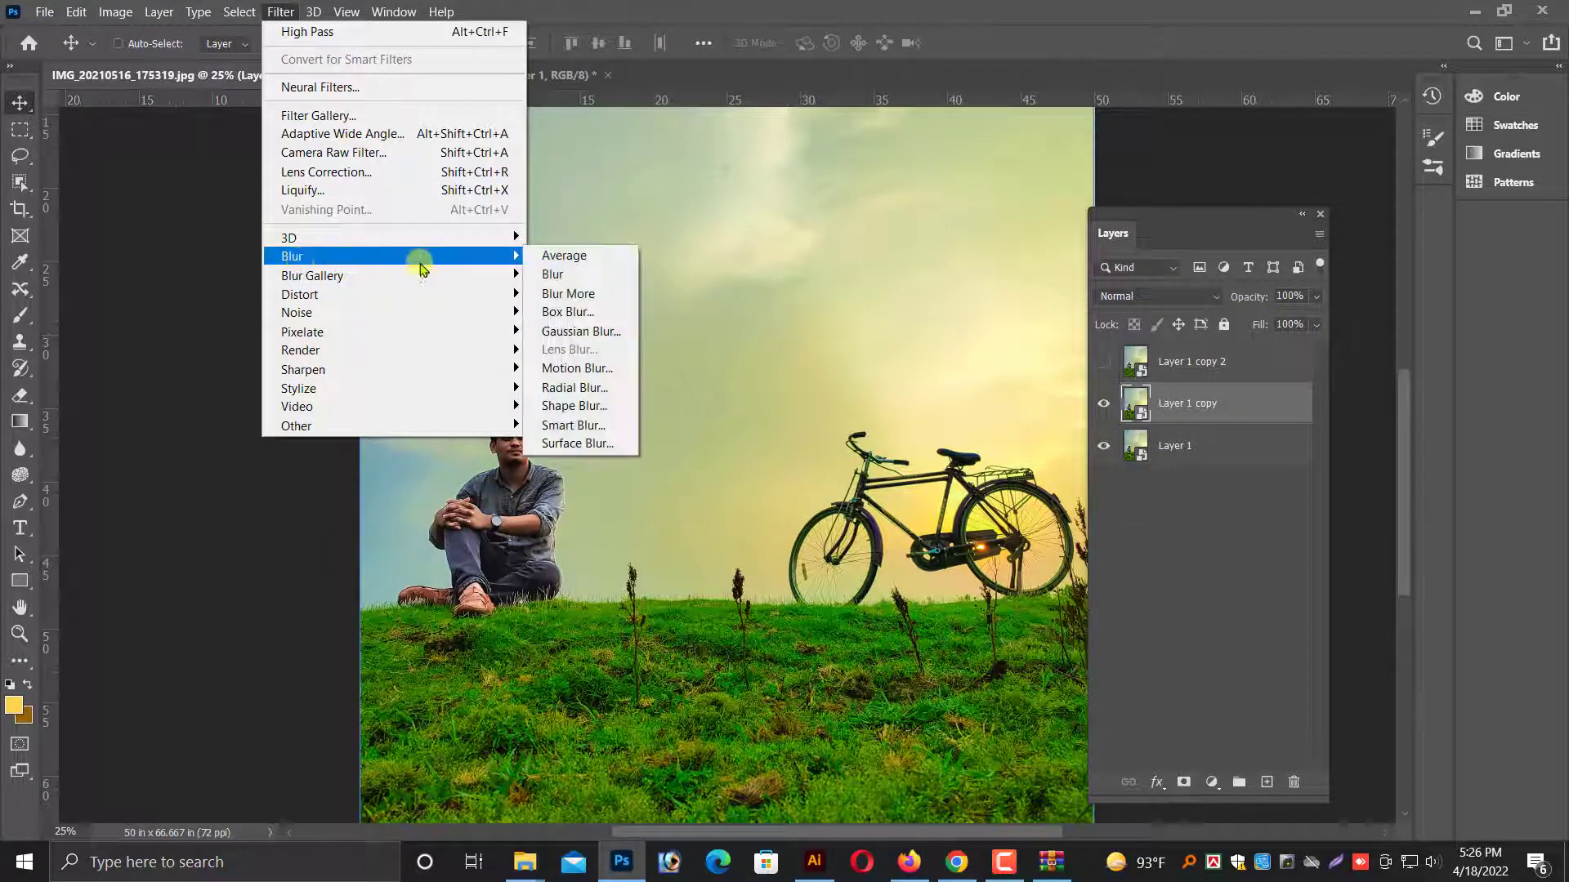
left_click(582, 335)
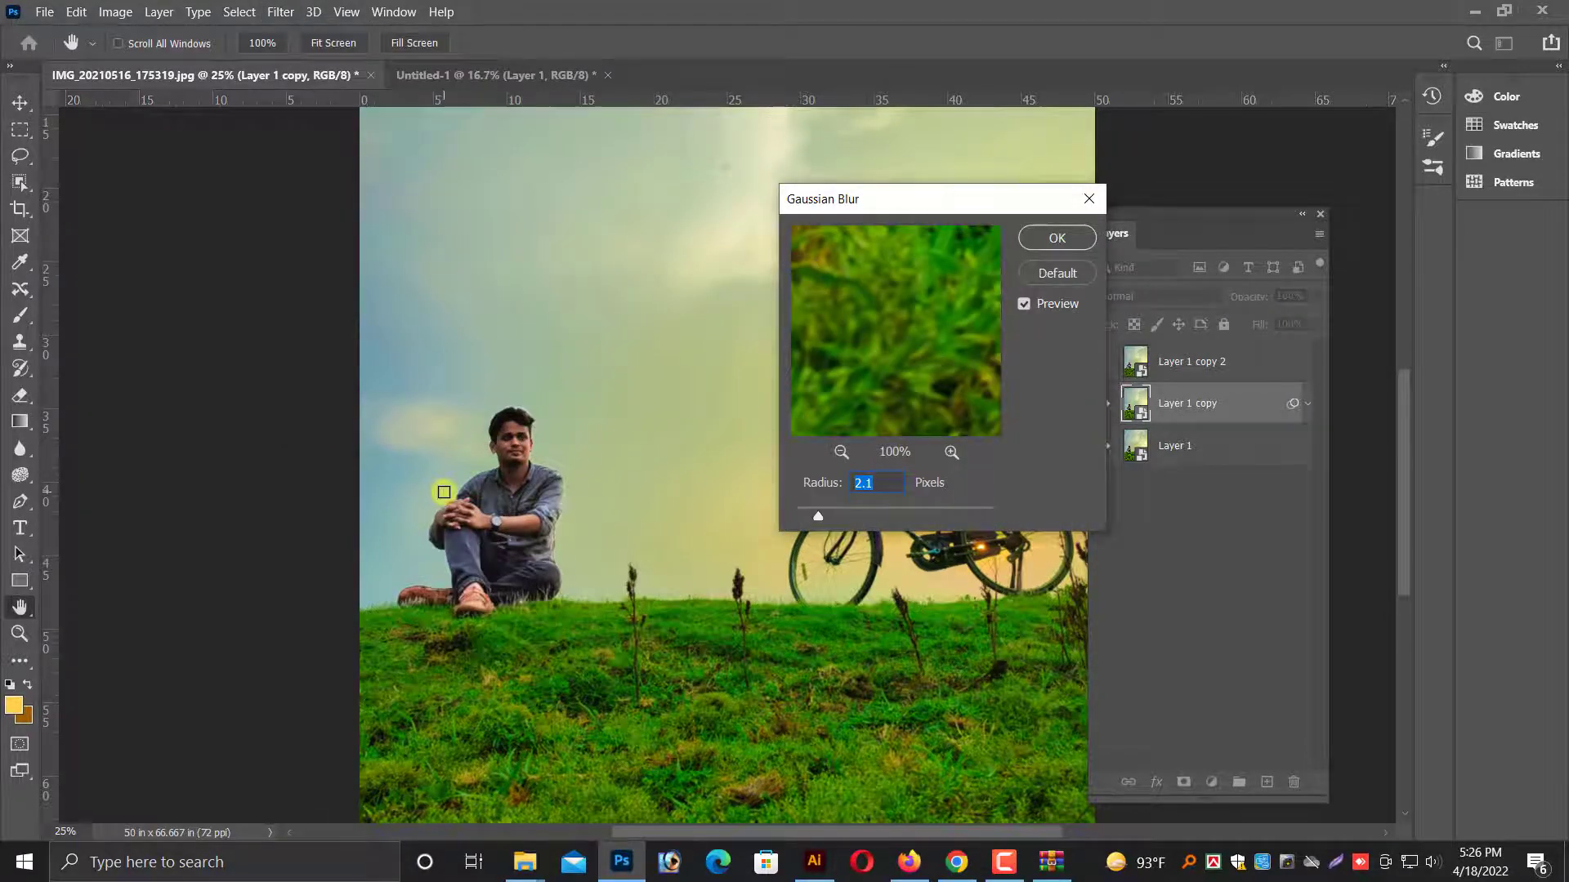
key("ctrl+plus")
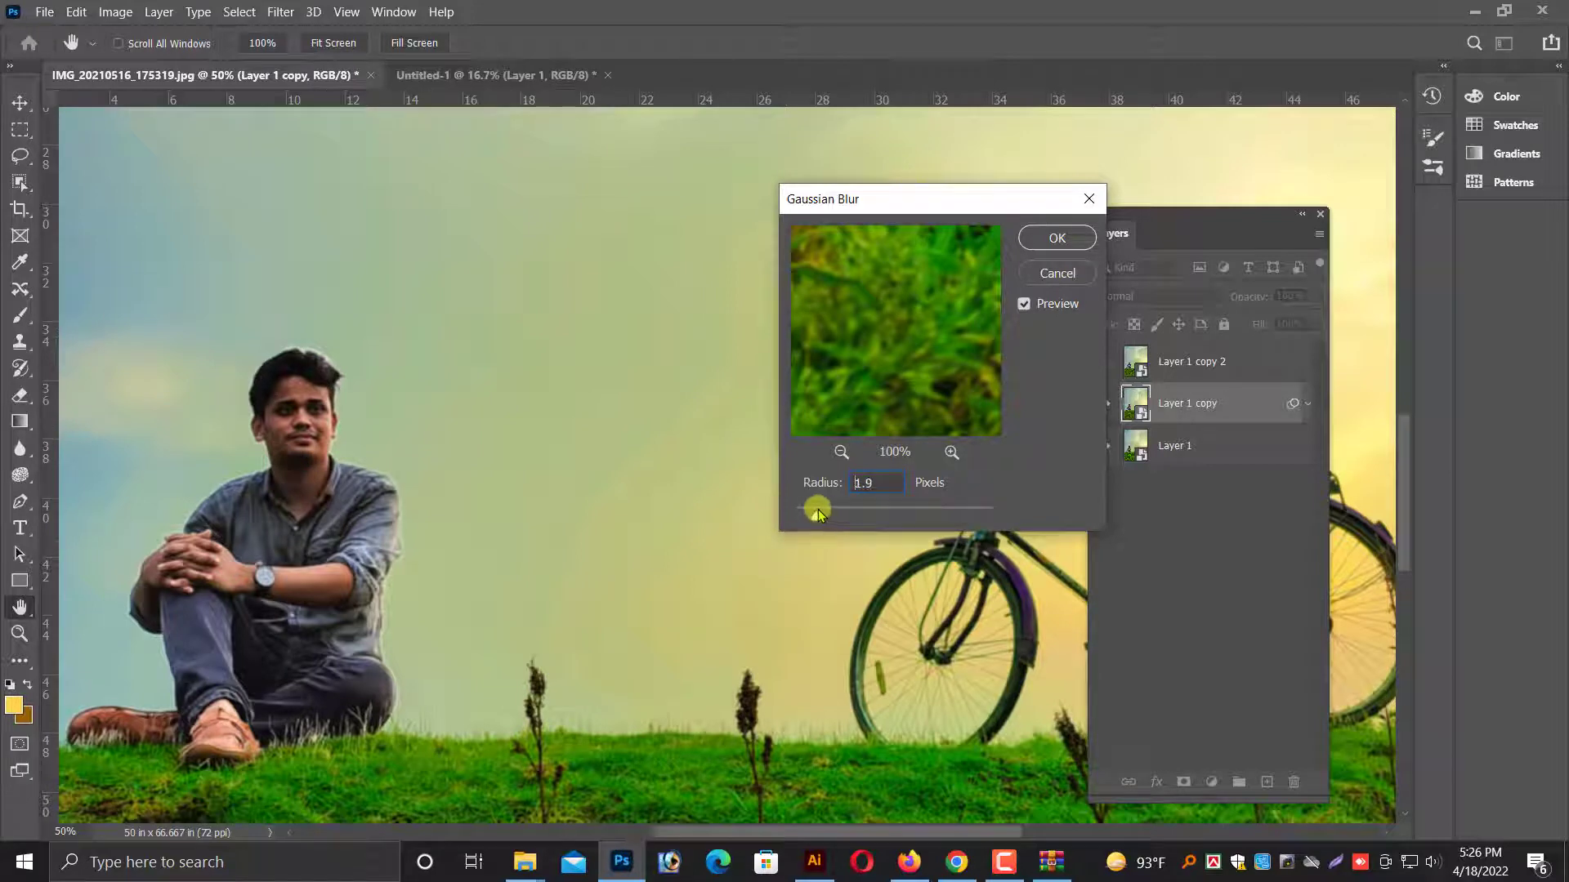
left_click_drag(857, 517, 841, 517)
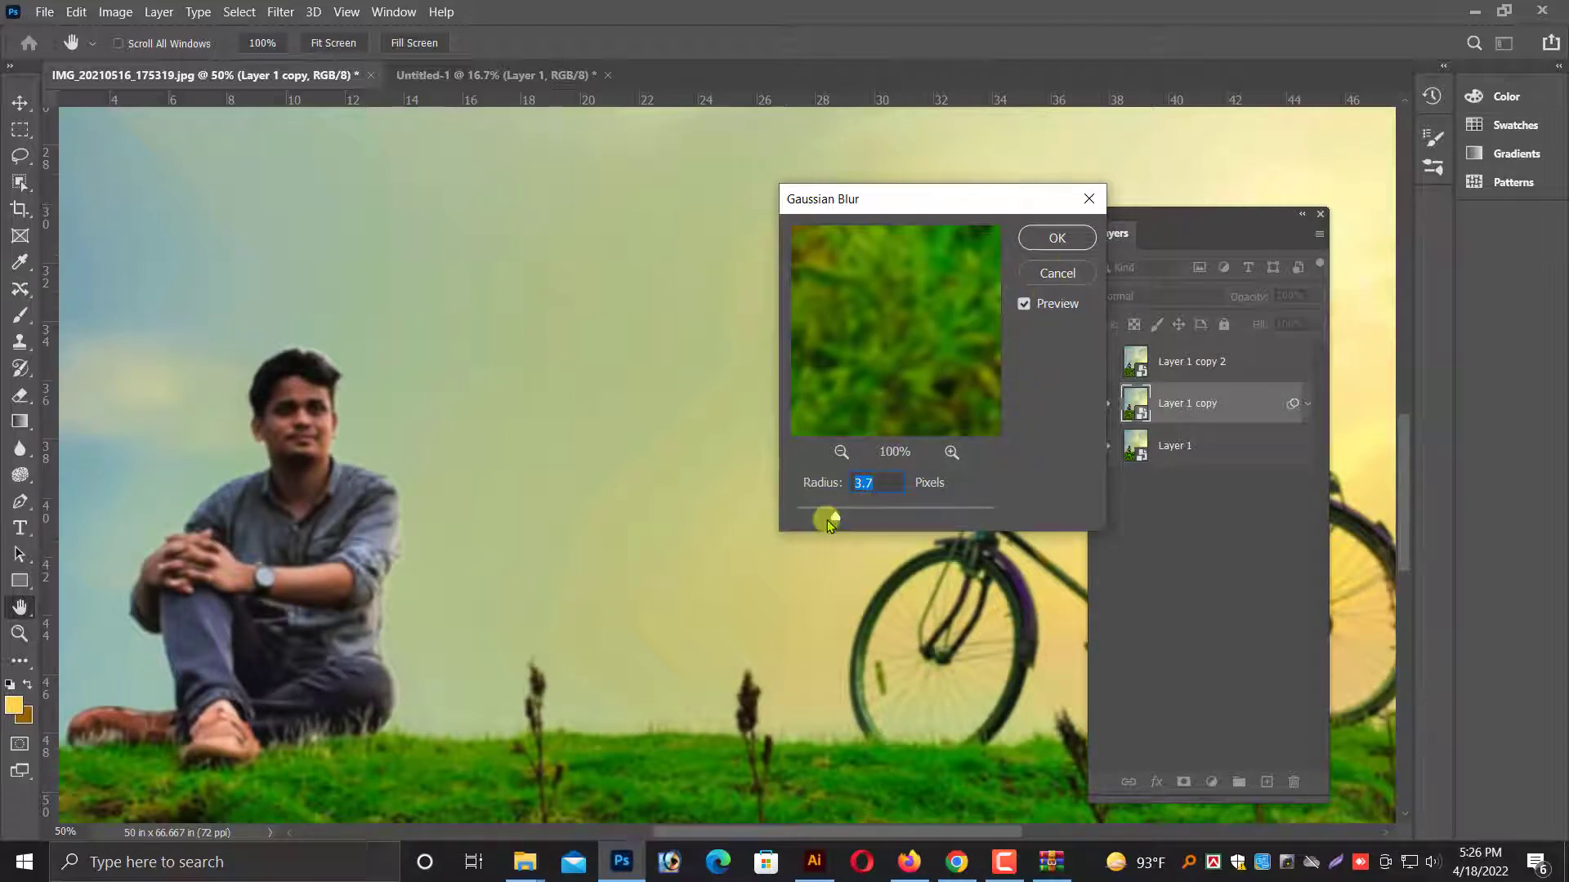
left_click(1054, 238)
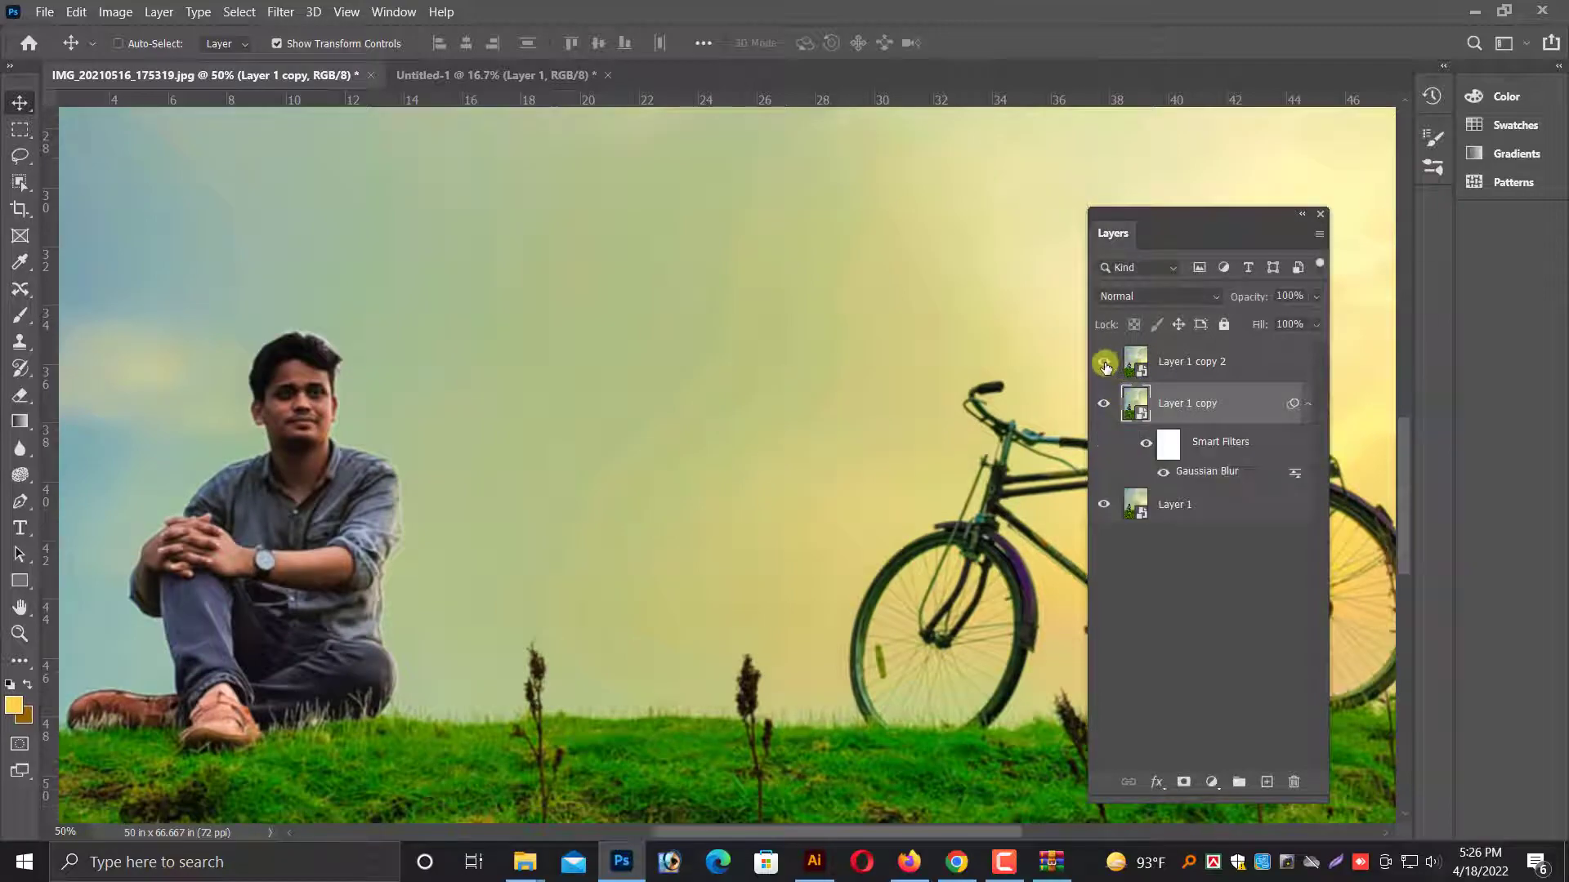
Show Layer 1 copy 2 and set its blend mode to Vivid Light.
left_click(1106, 367)
left_click(1166, 360)
left_click(1149, 296)
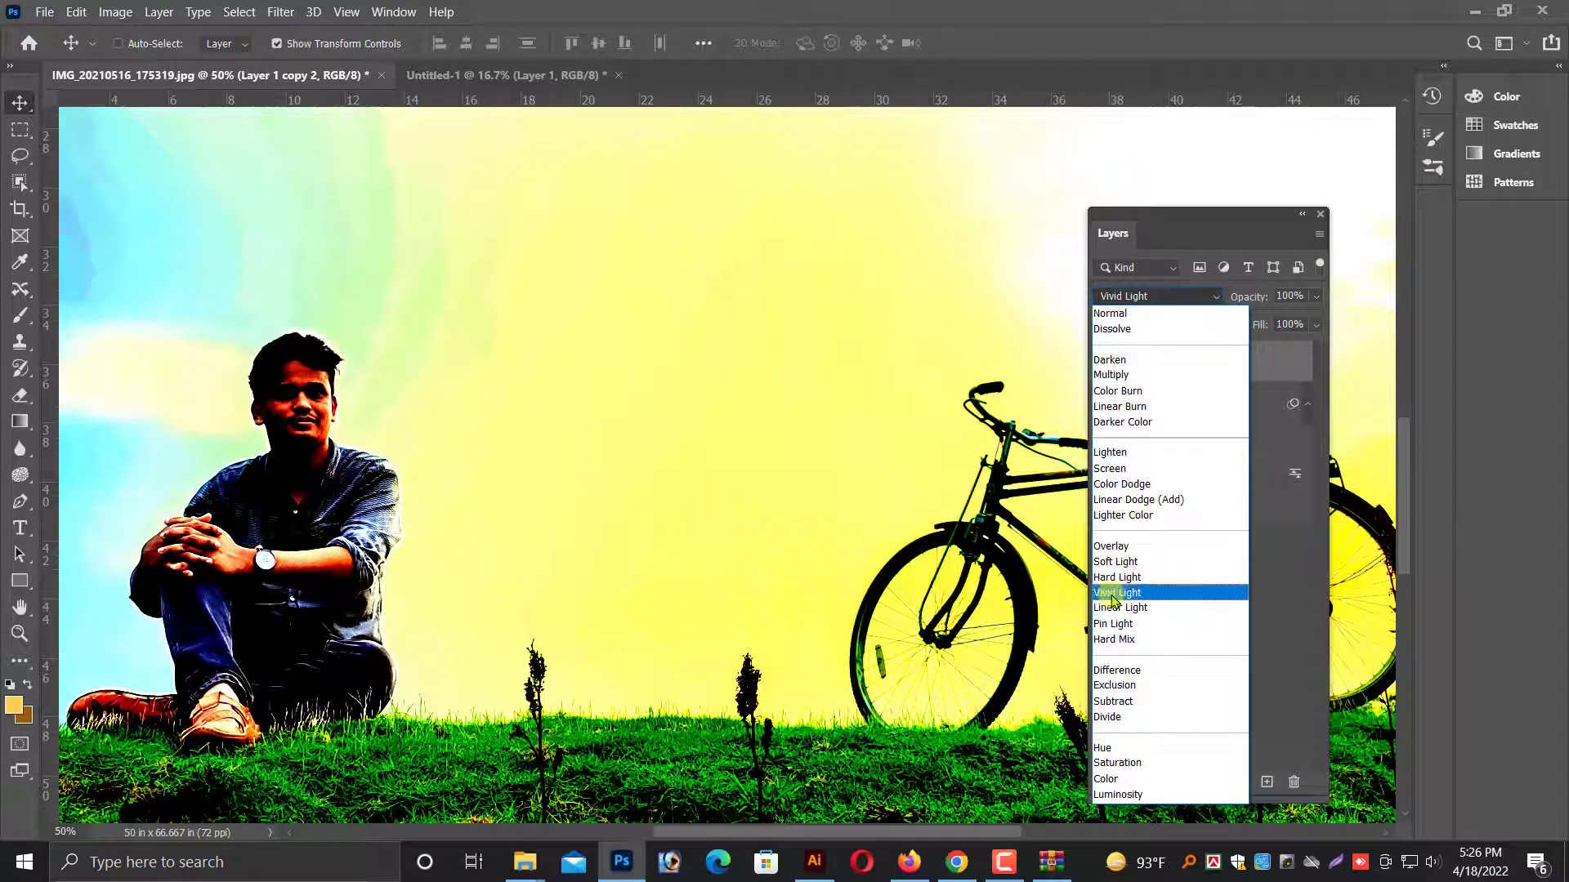
left_click(1113, 594)
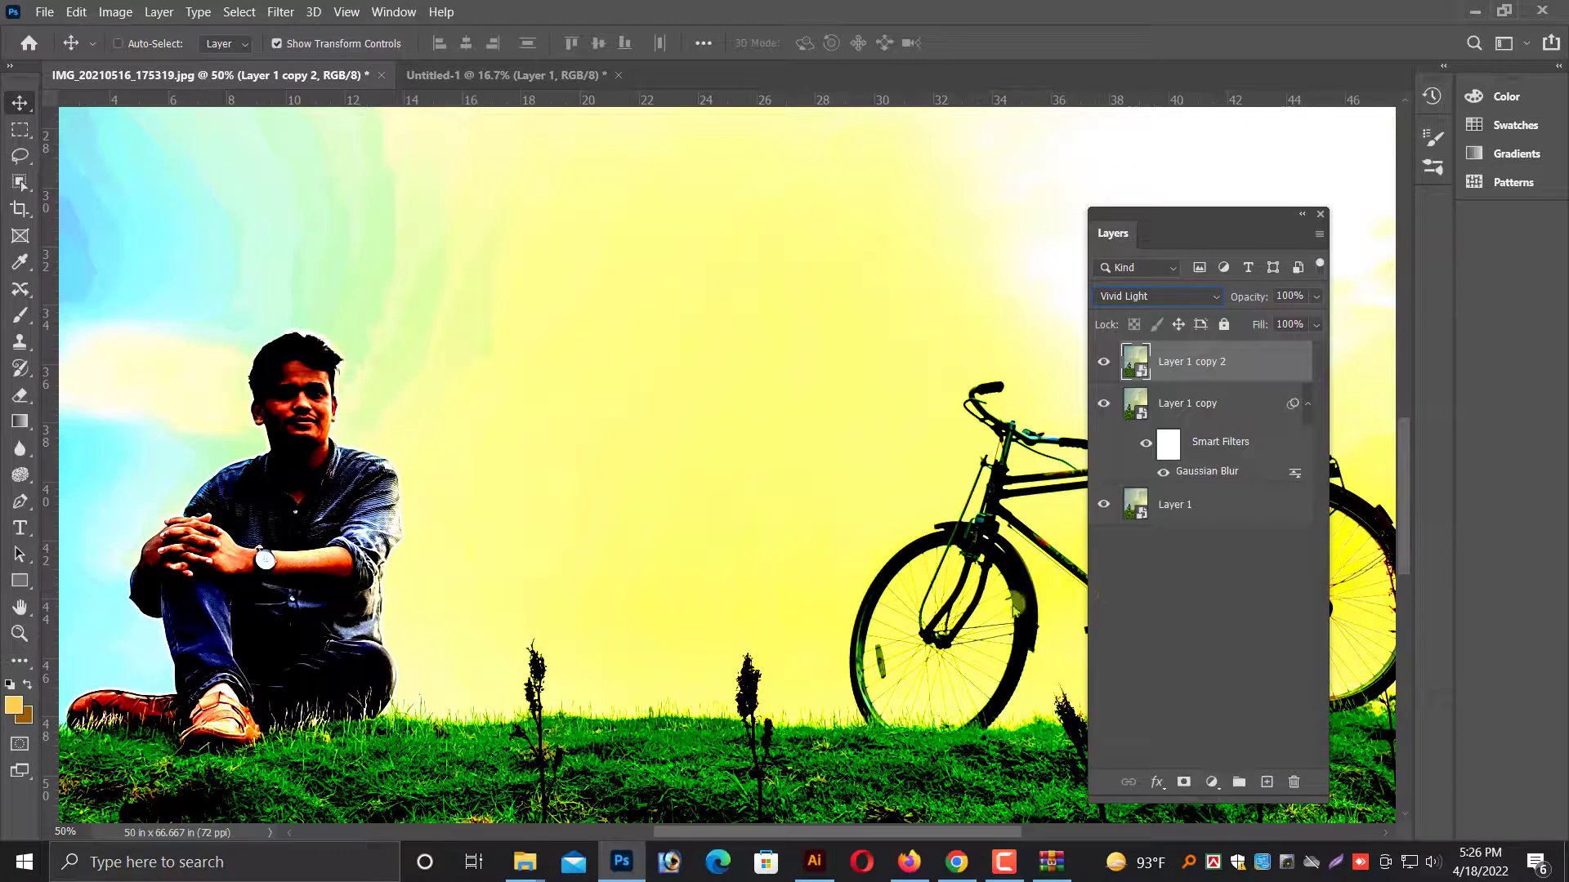
Apply a High Pass filter with a 0.6-pixel radius to Layer 1 copy 2.
left_click(280, 13)
mouse_move(299, 429)
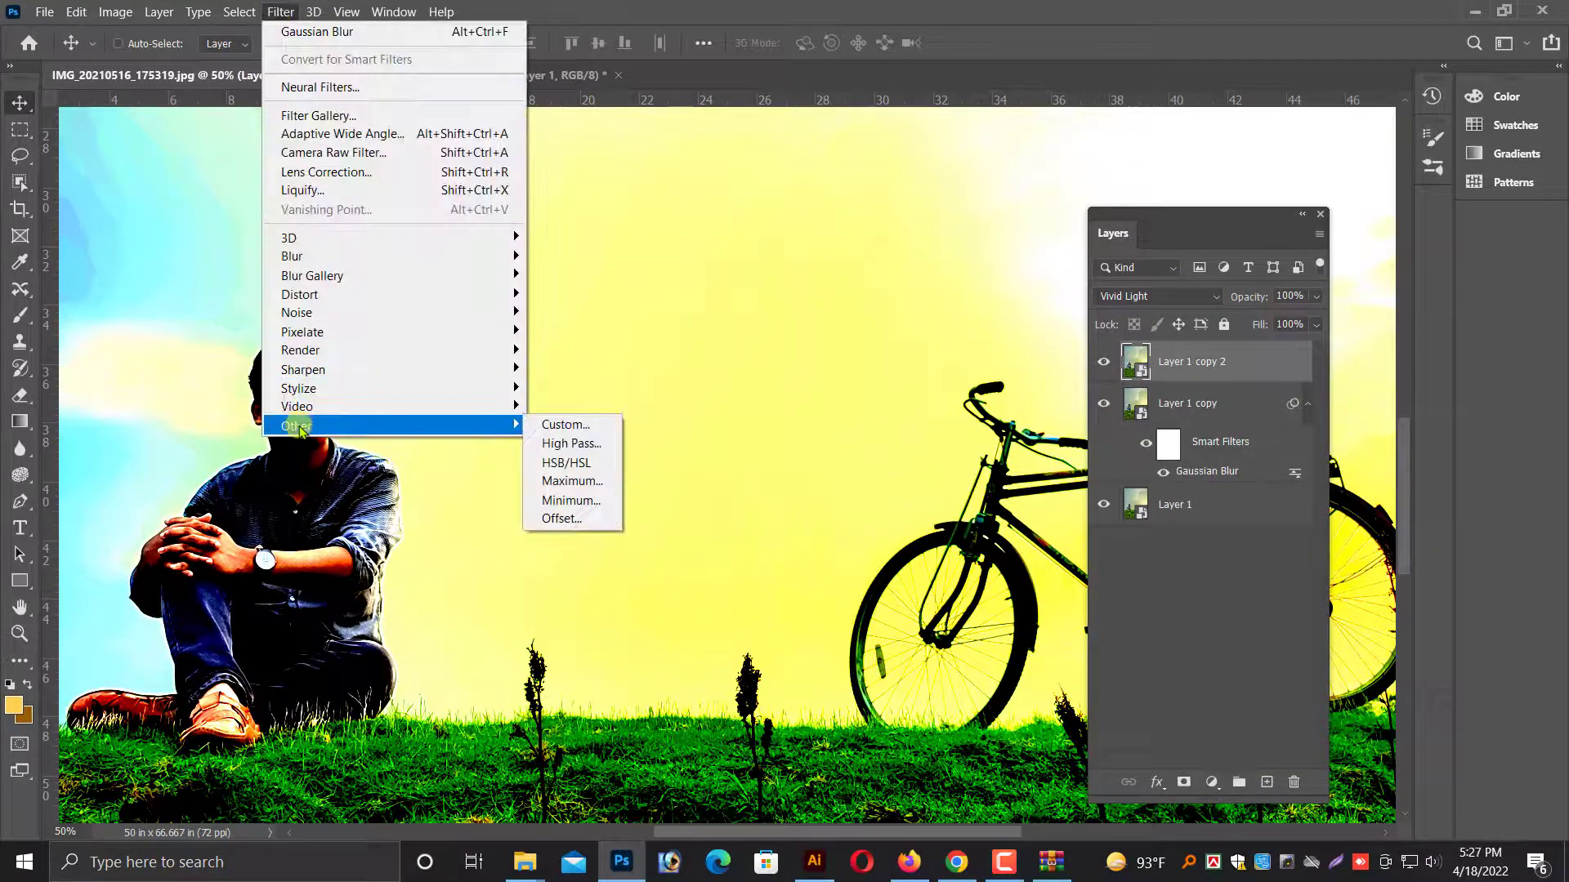
left_click(571, 444)
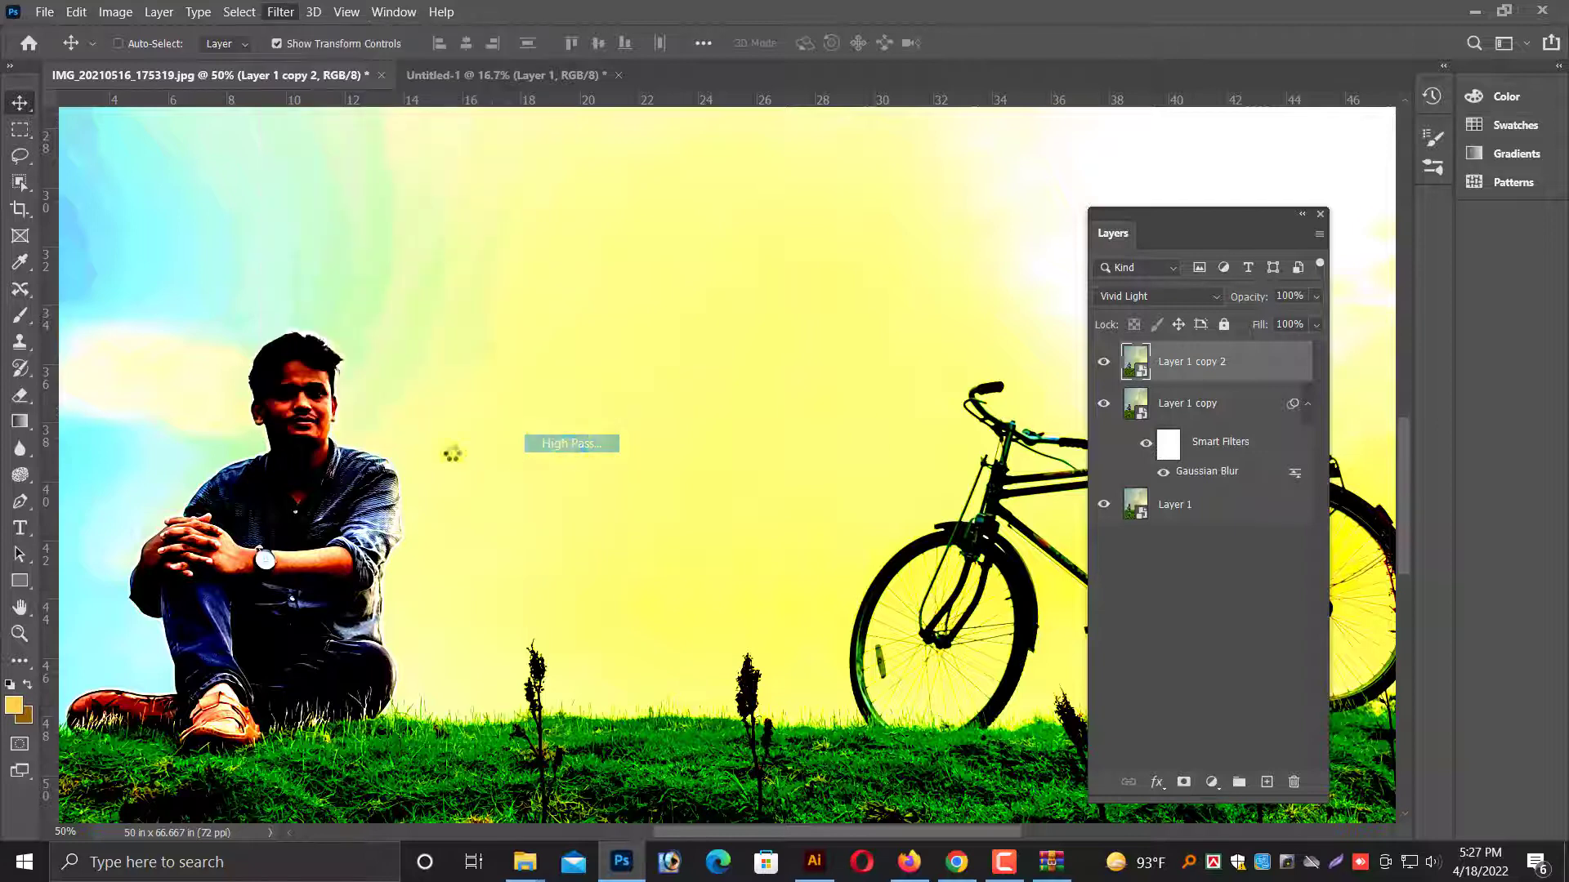
left_click(650, 462)
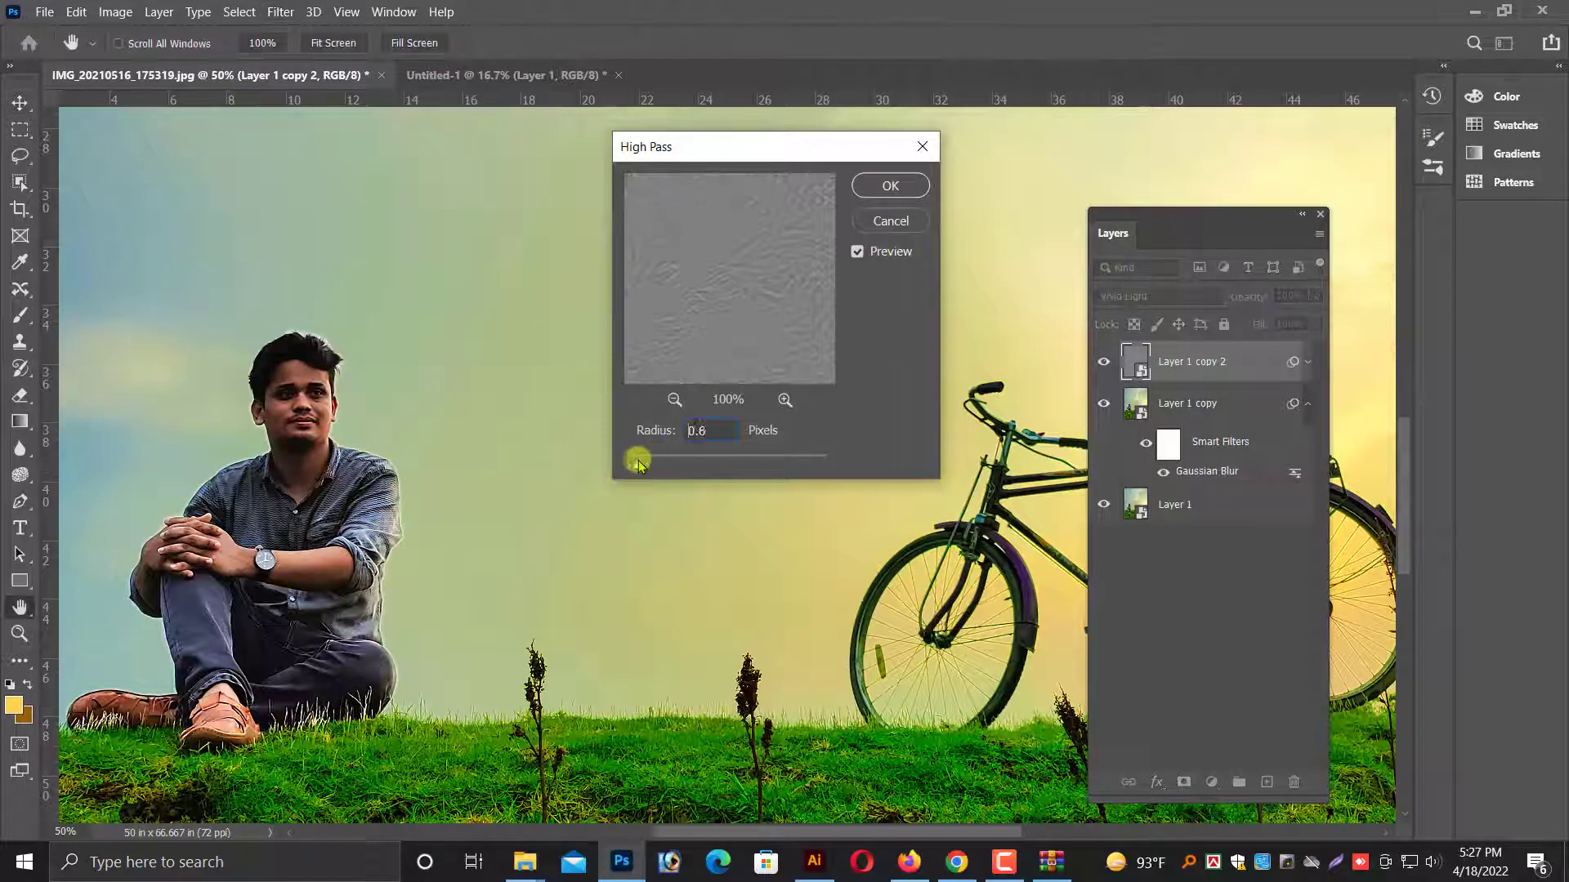
mouse_move(639, 463)
left_mouse_down()
mouse_move(651, 468)
mouse_move(638, 464)
left_mouse_up()
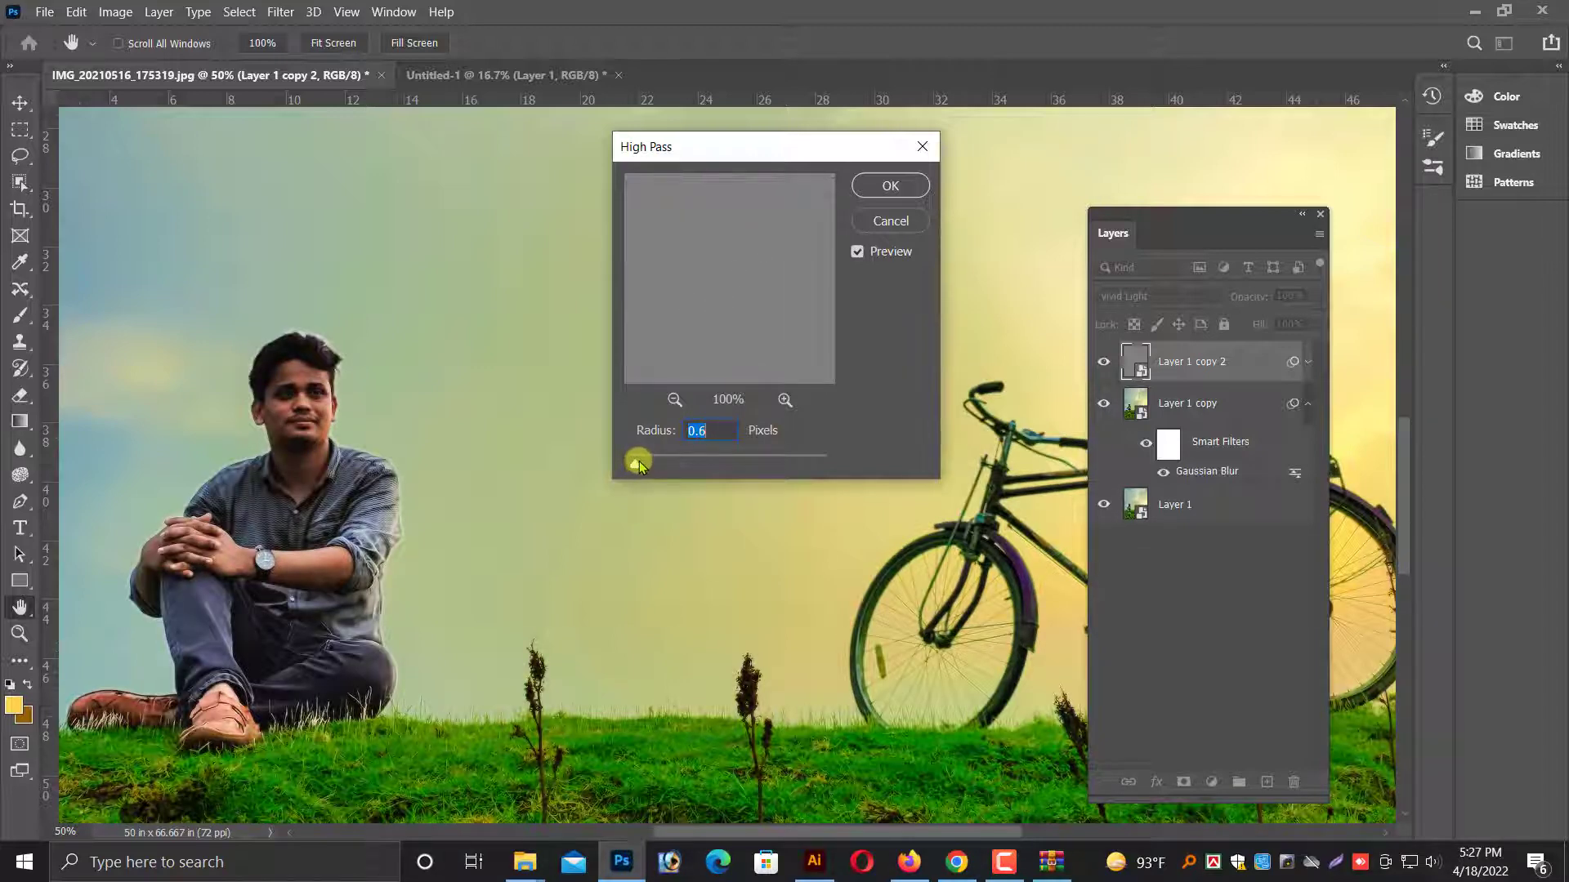
left_click(897, 187)
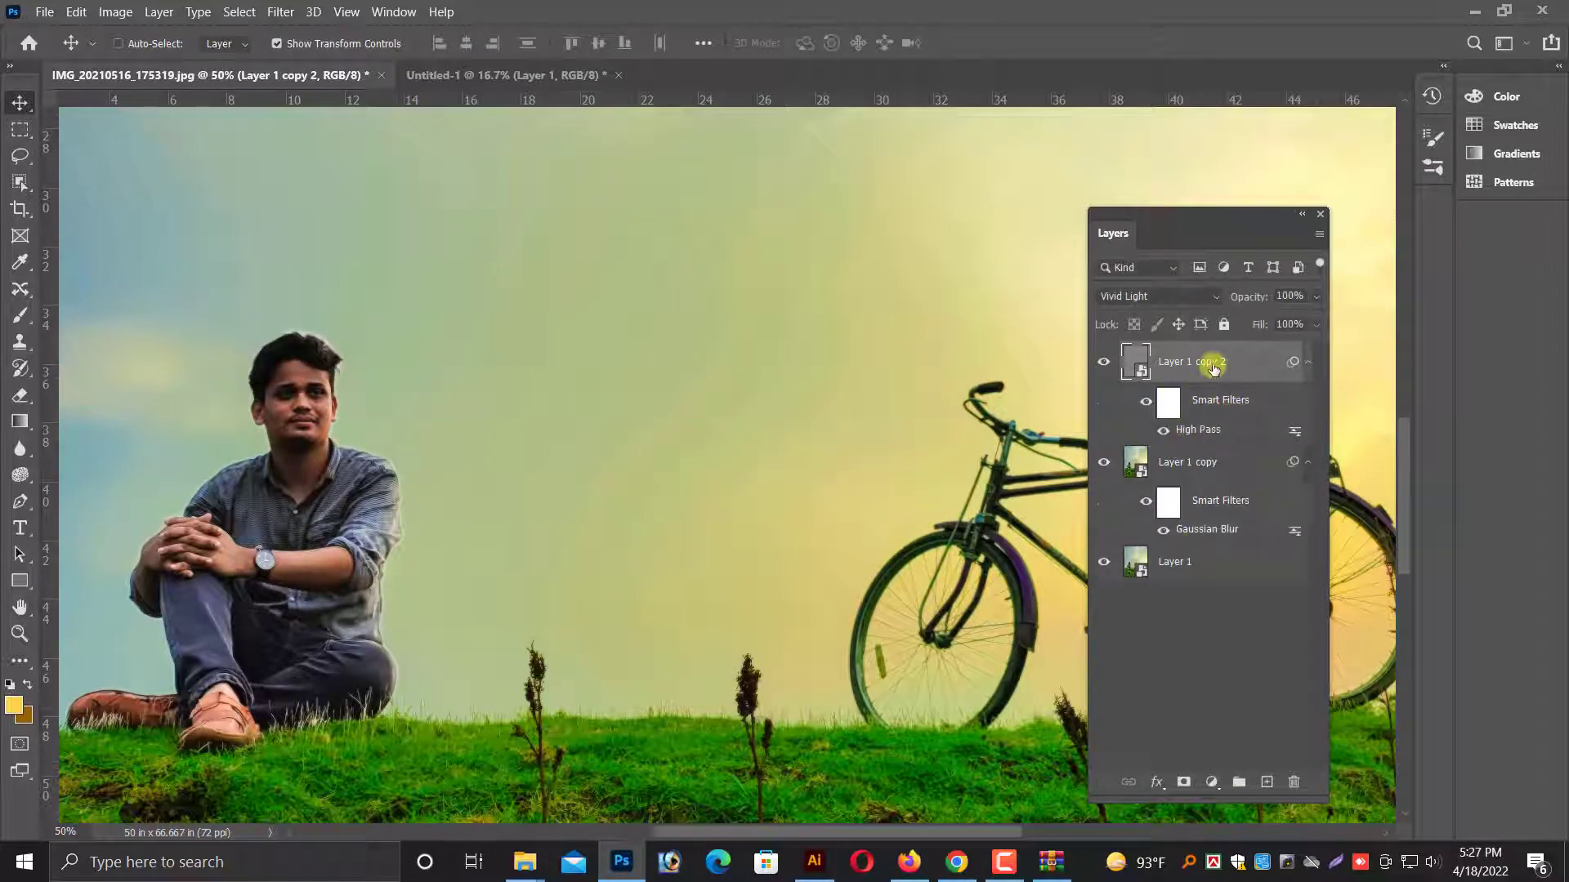
Group Layer 1 copy 2 with Layer 1 copy, and give the group an inverted, black layer mask.
left_click(1207, 457, "ctrl")
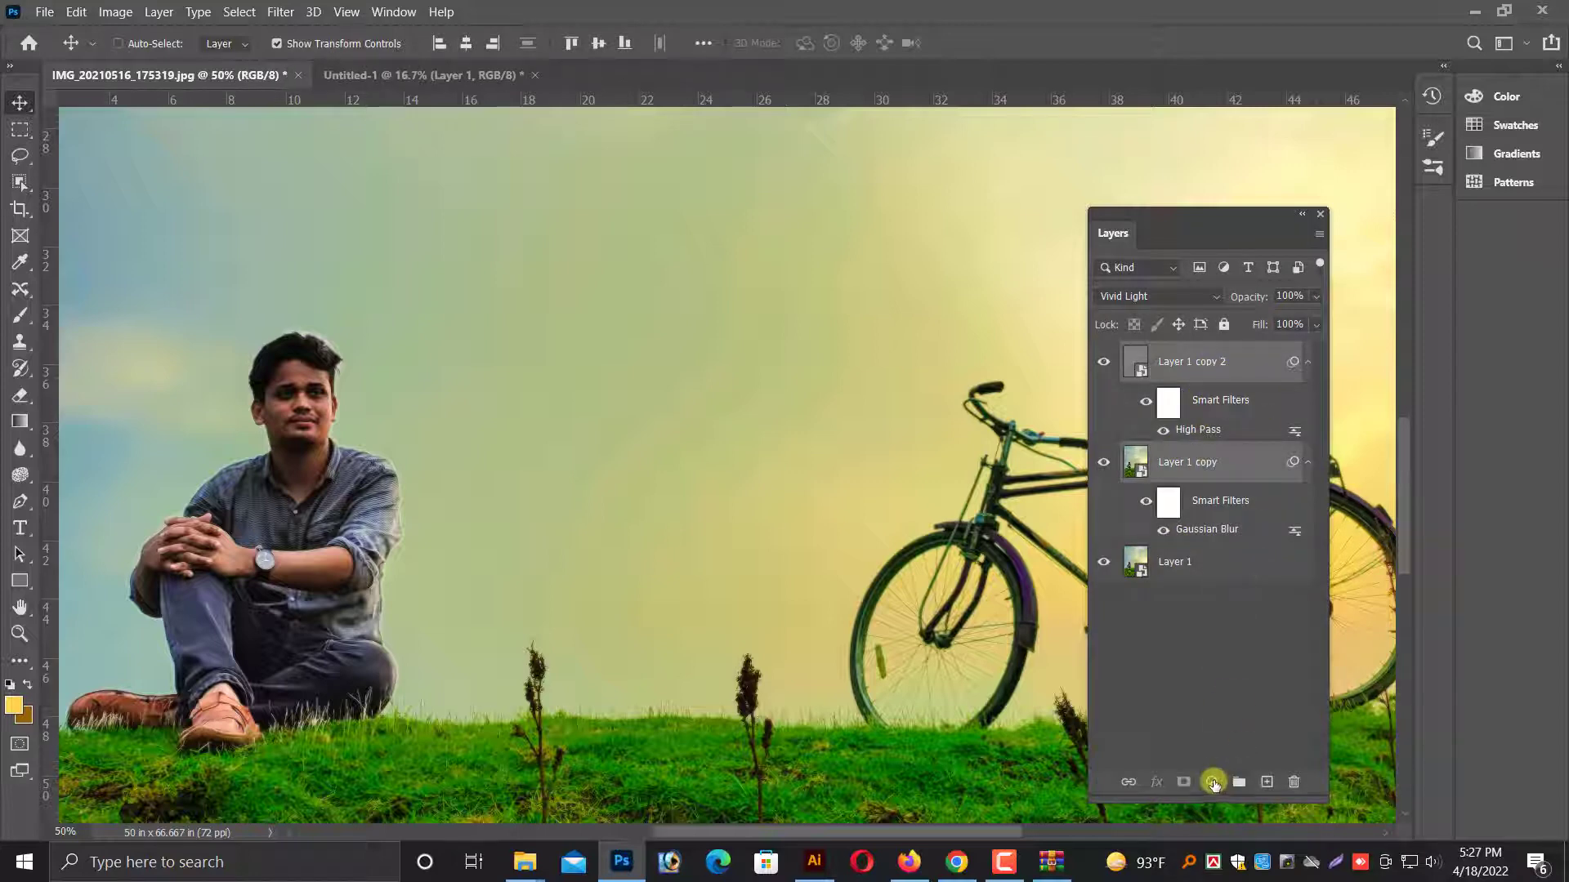
left_click(1237, 785)
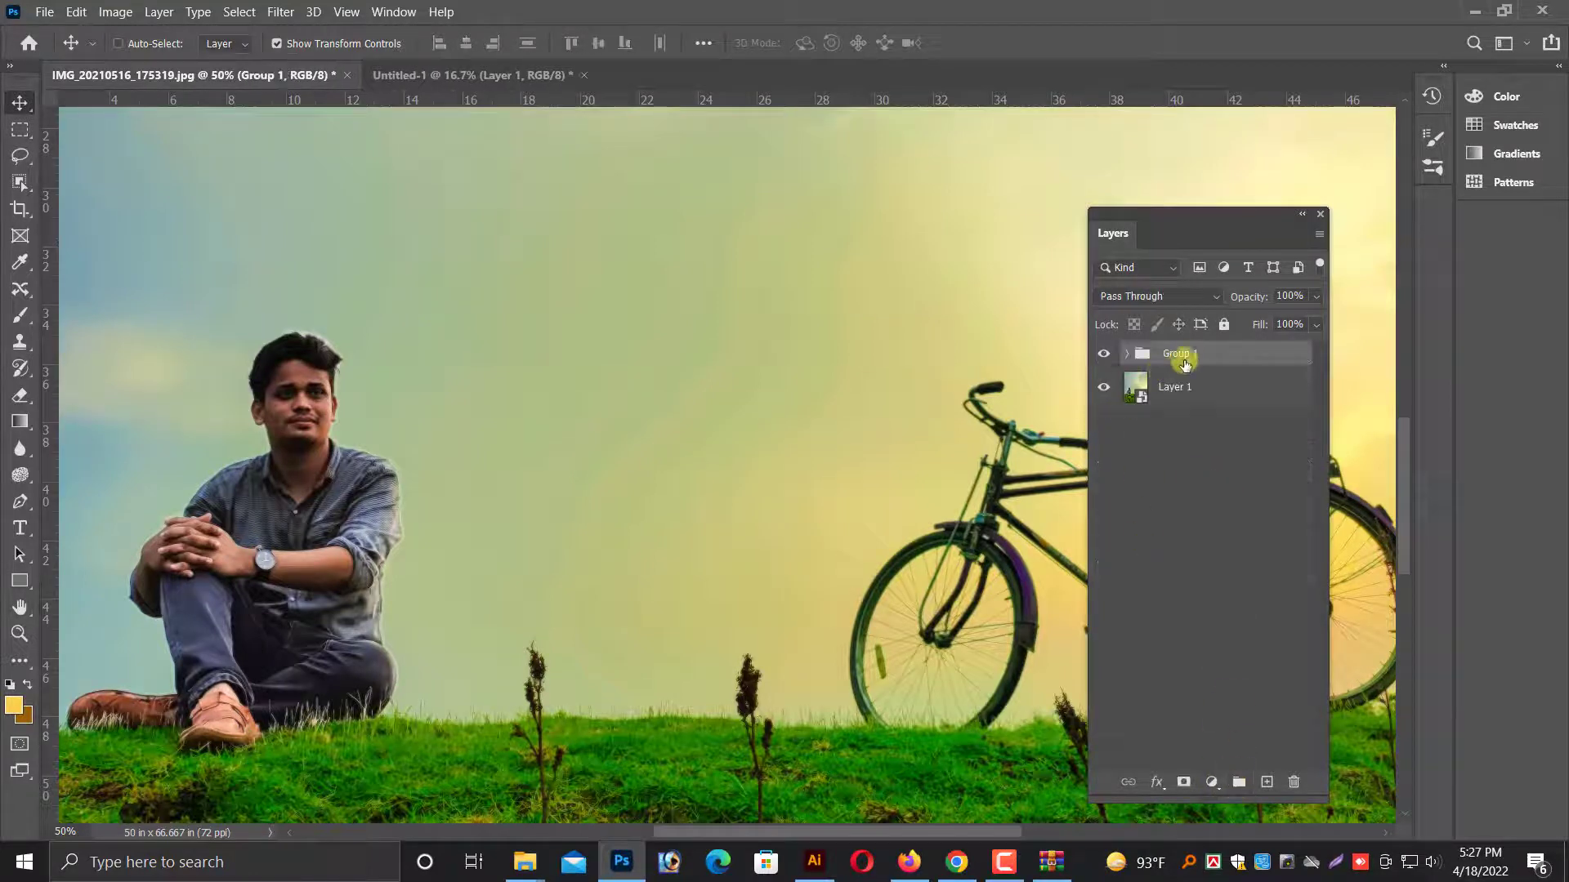
left_click(1182, 783)
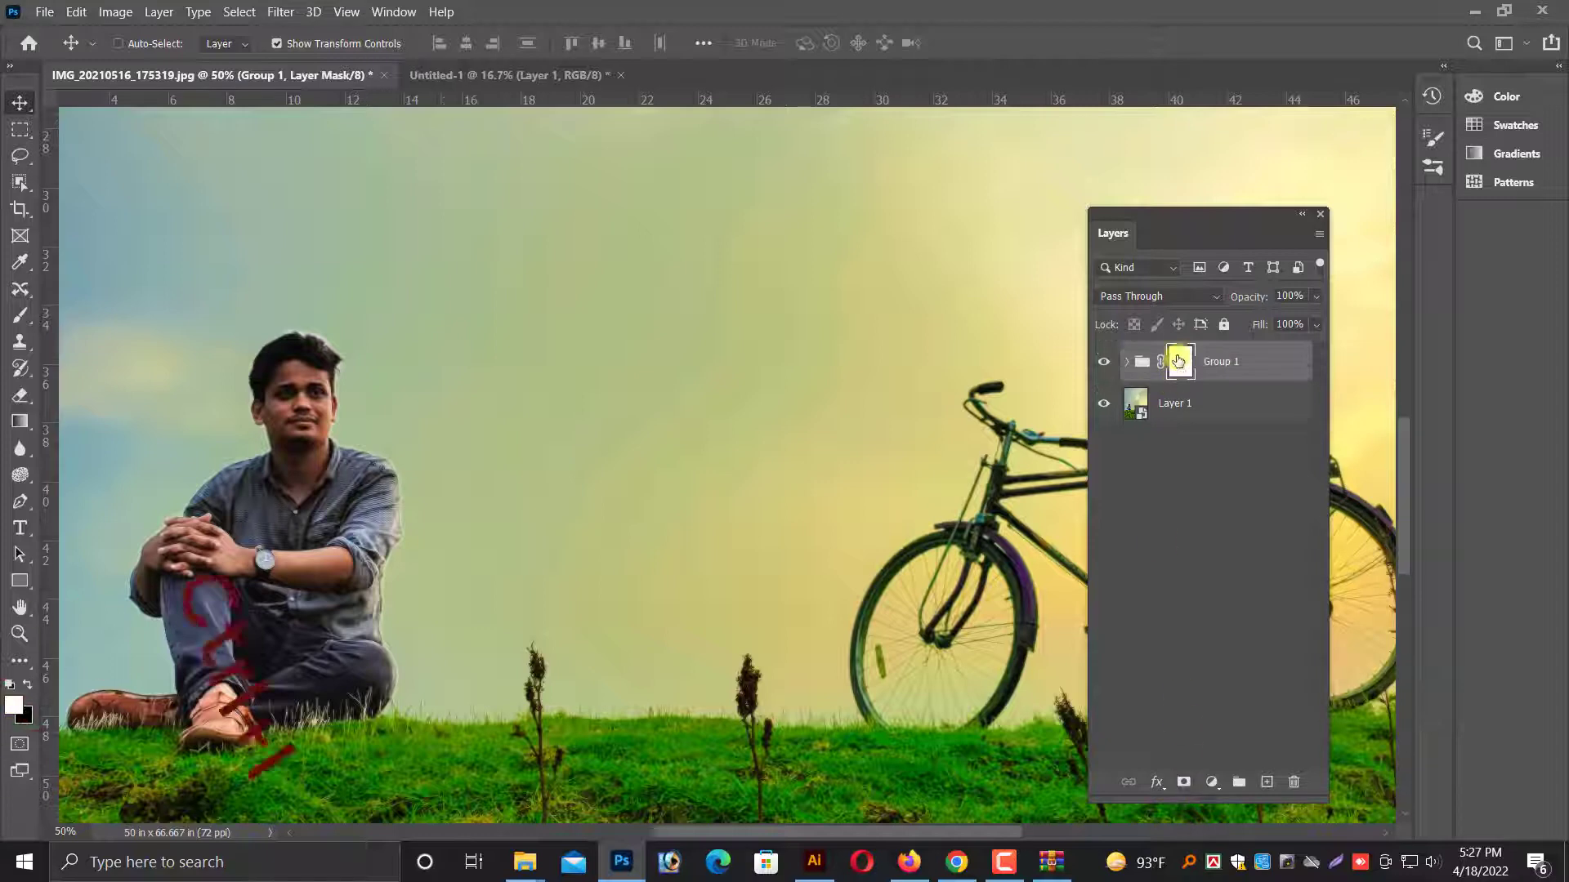
key("ctrl+i")
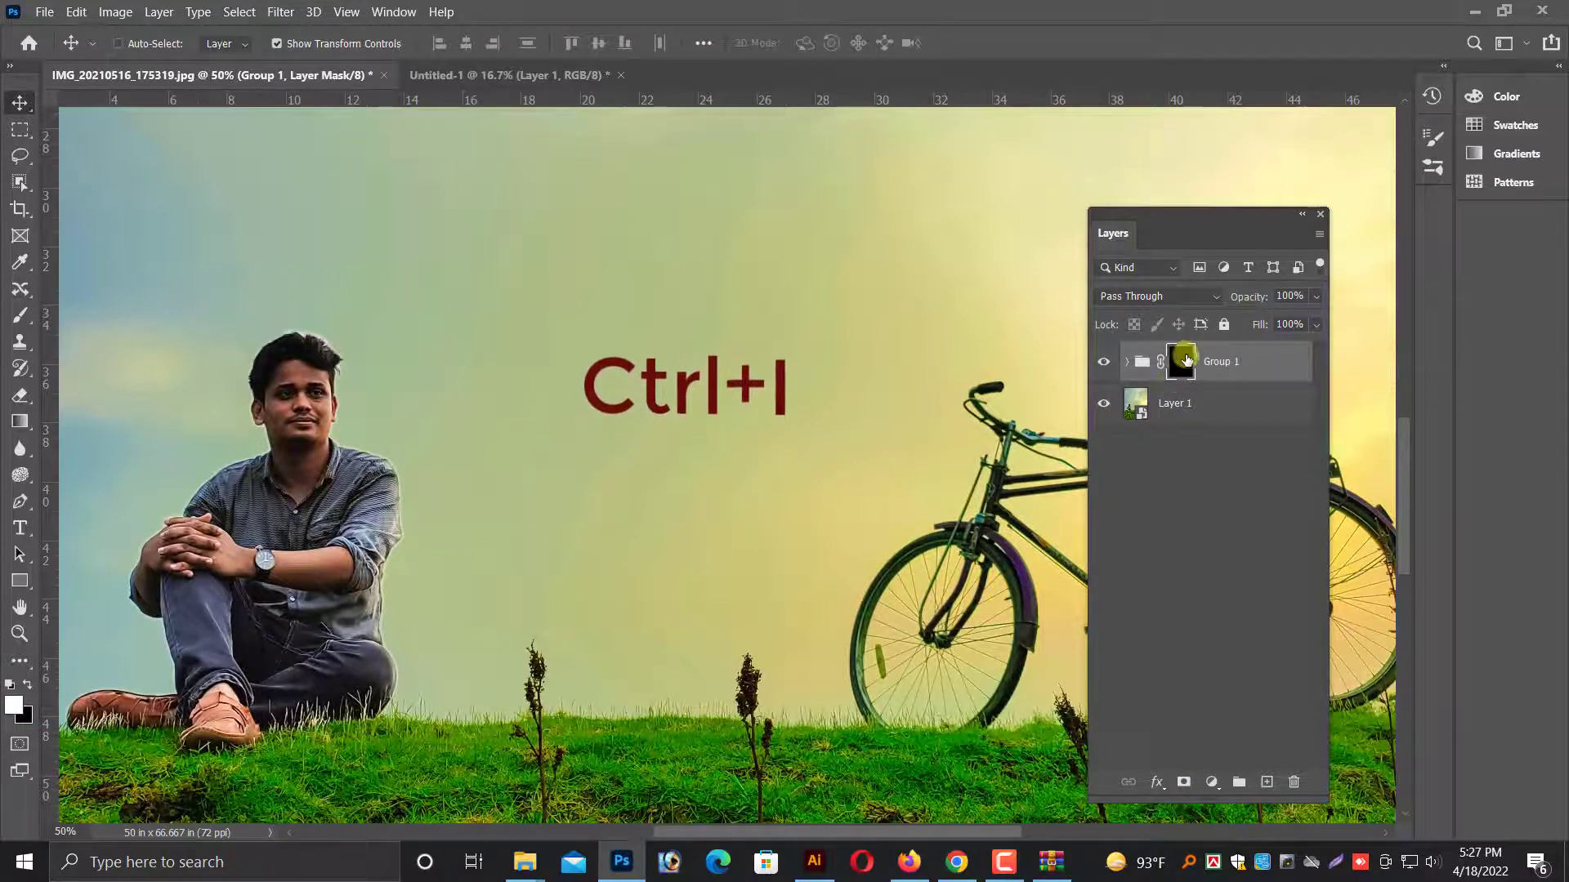
Paint white on the group's mask over the man's forehead with a soft 25-pixel brush to smooth the skin.
left_click(20, 319)
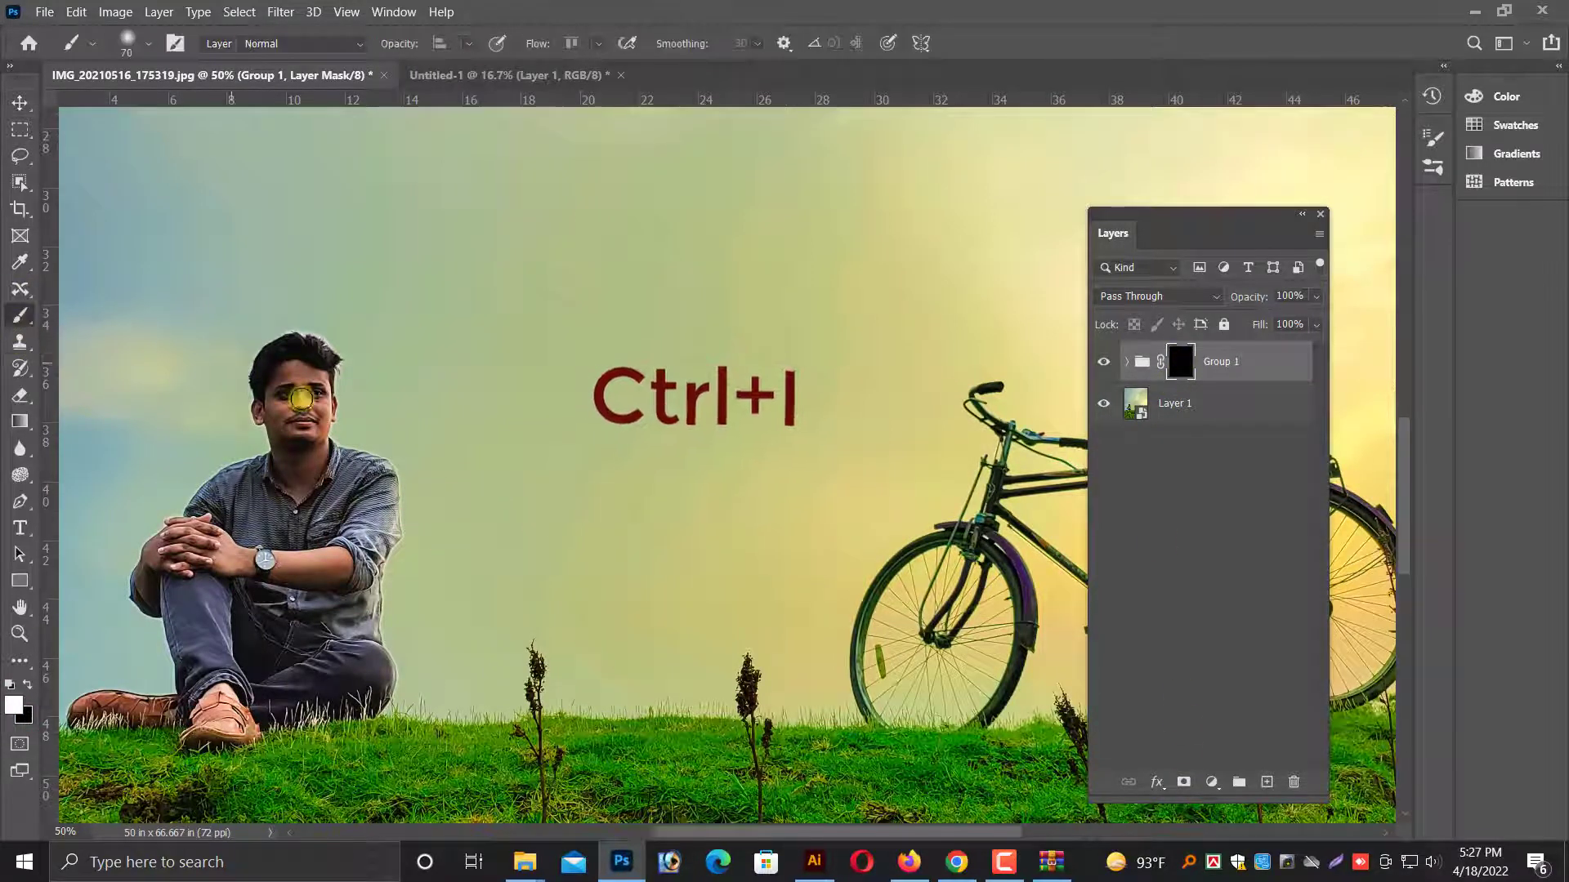
key("ctrl+plus")
key("ctrl+plus")
left_click_drag(532, 395, 914, 455)
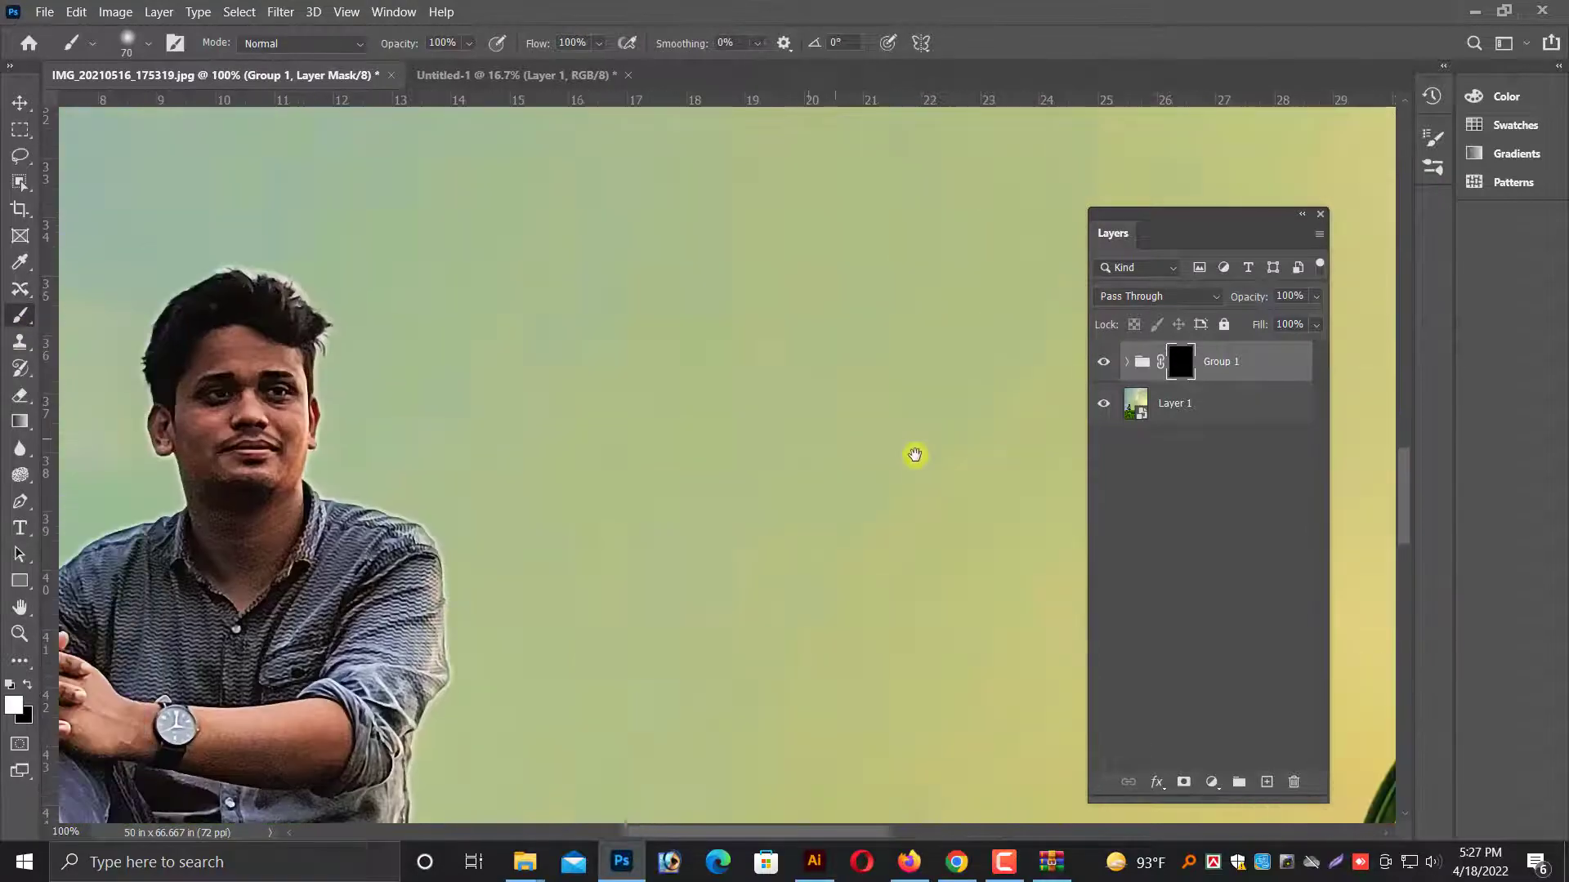
key("ctrl+plus")
key("ctrl+plus")
left_click_drag(290, 365, 853, 462)
left_click_drag(449, 396, 544, 407)
key("bracketleft")
key("bracketleft")
key("bracketleft")
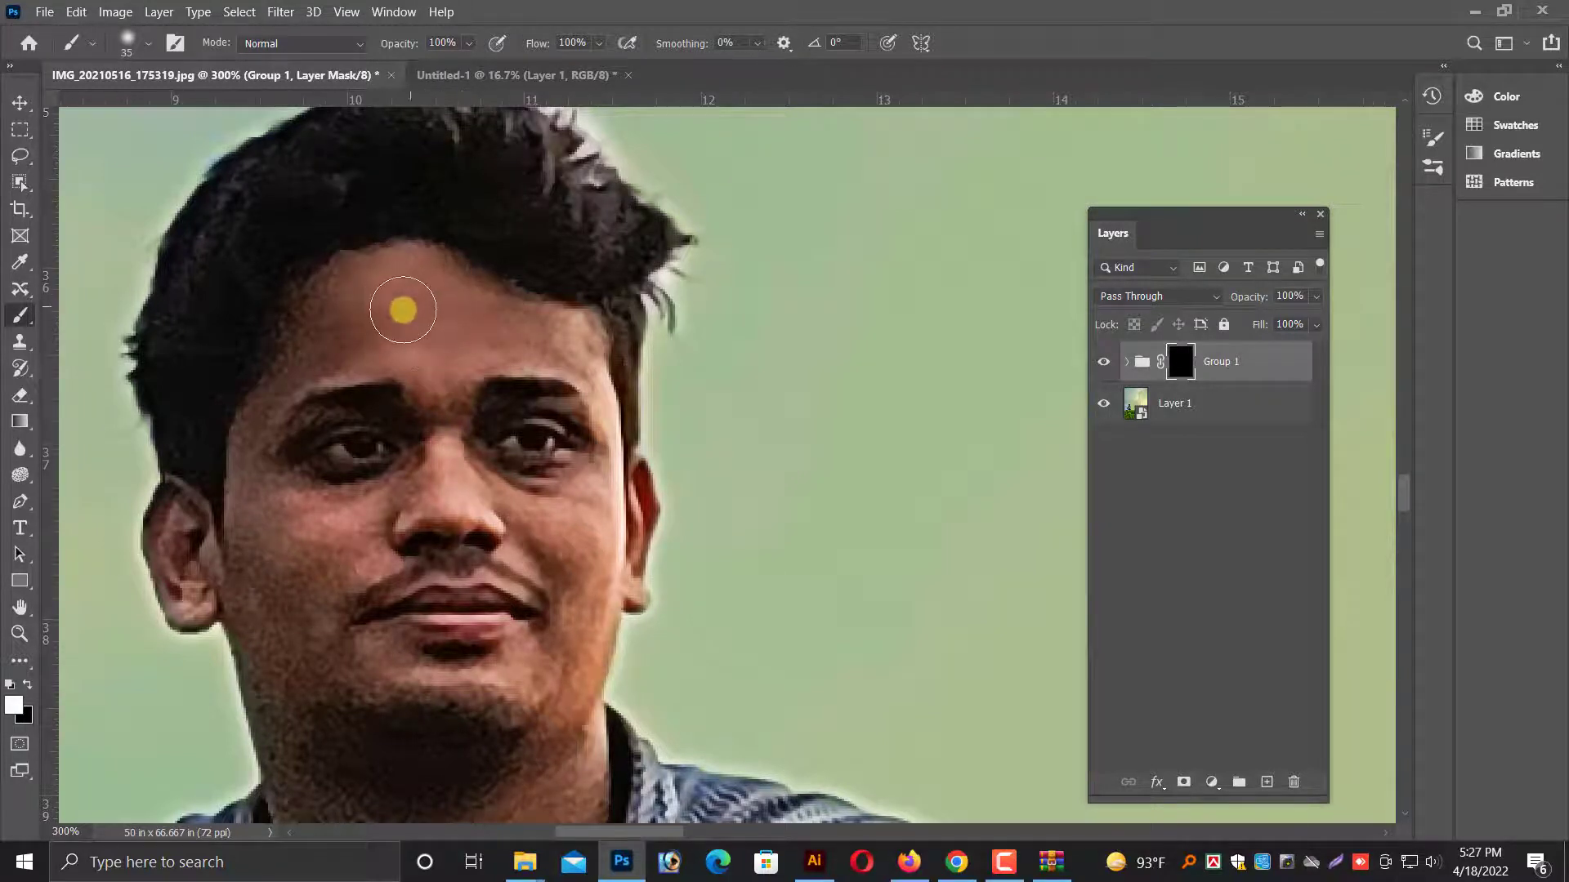
key("bracketleft")
key("bracketleft")
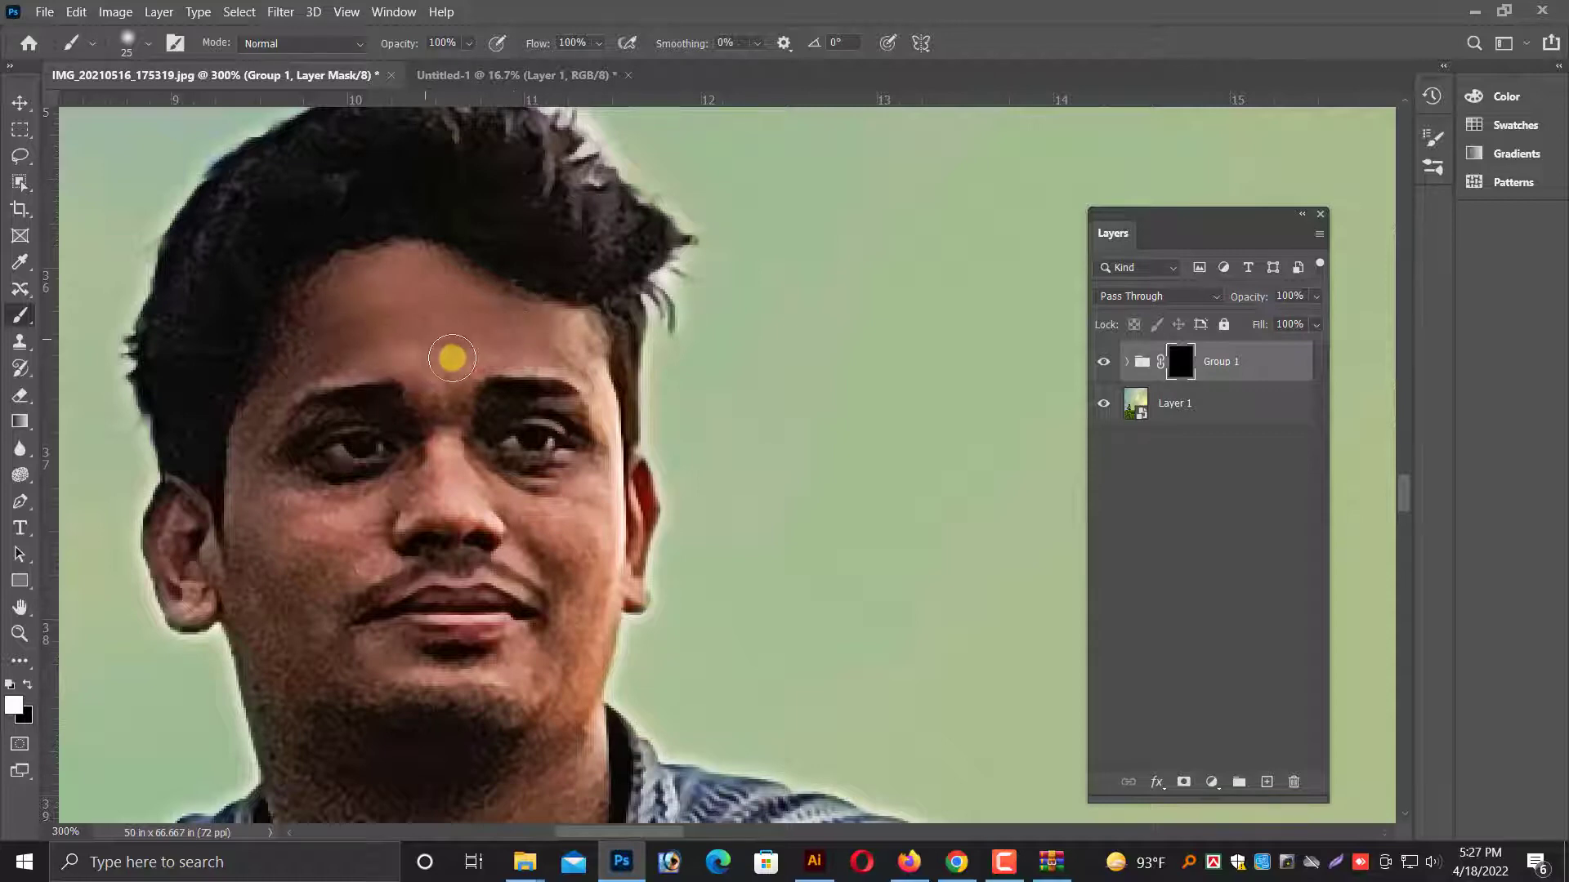
key("bracketleft")
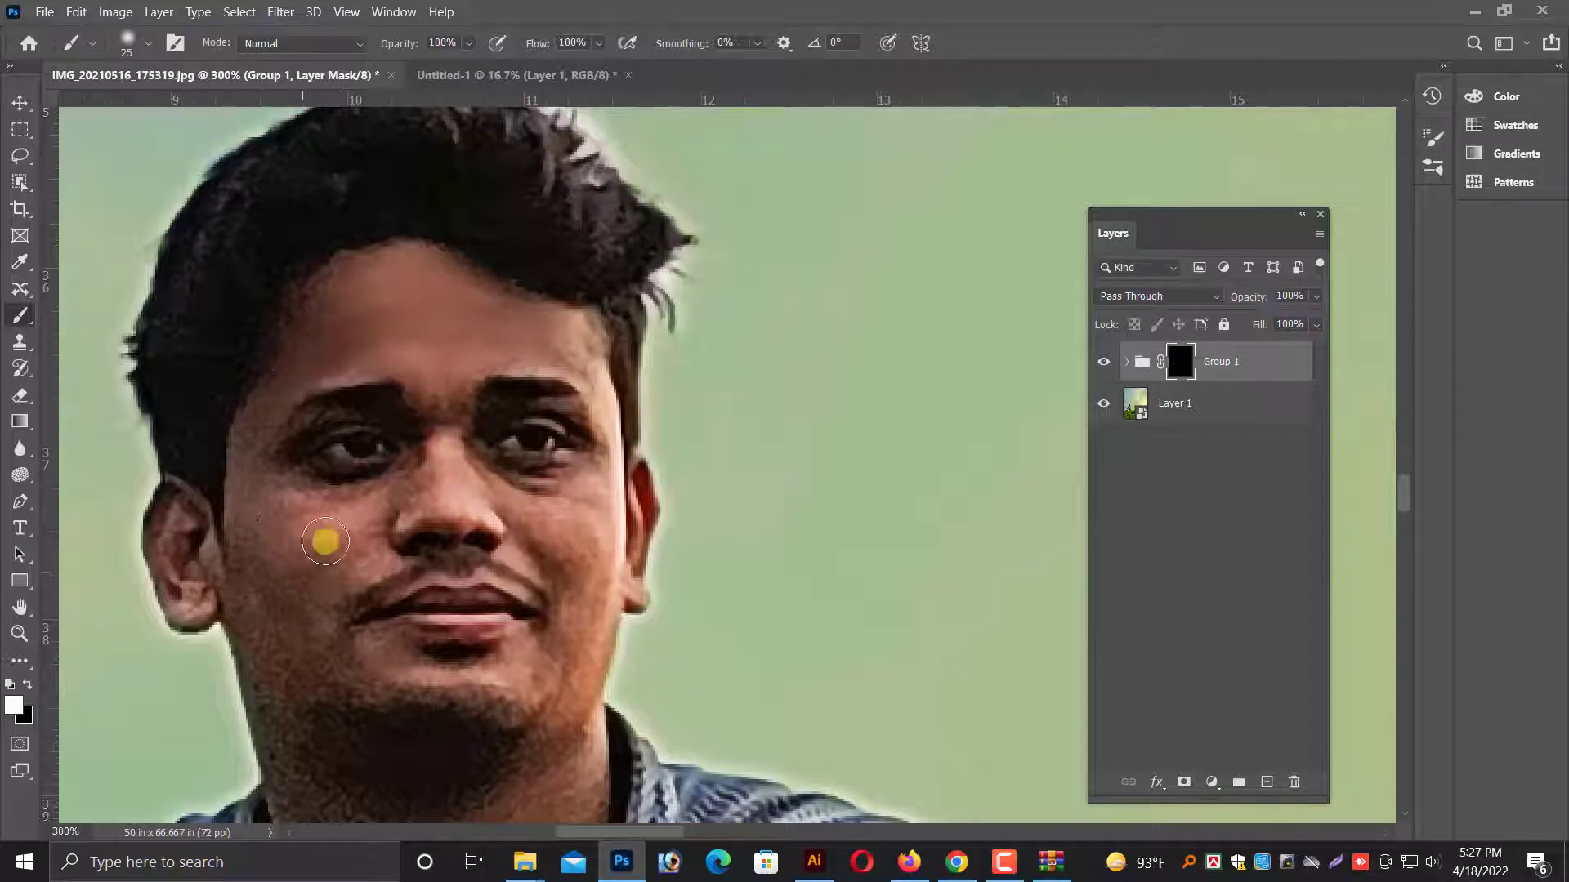
Smooth the cheeks and nose on the group's mask, using a 10-pixel brush for the areas around the eyes.
key("ctrl+plus")
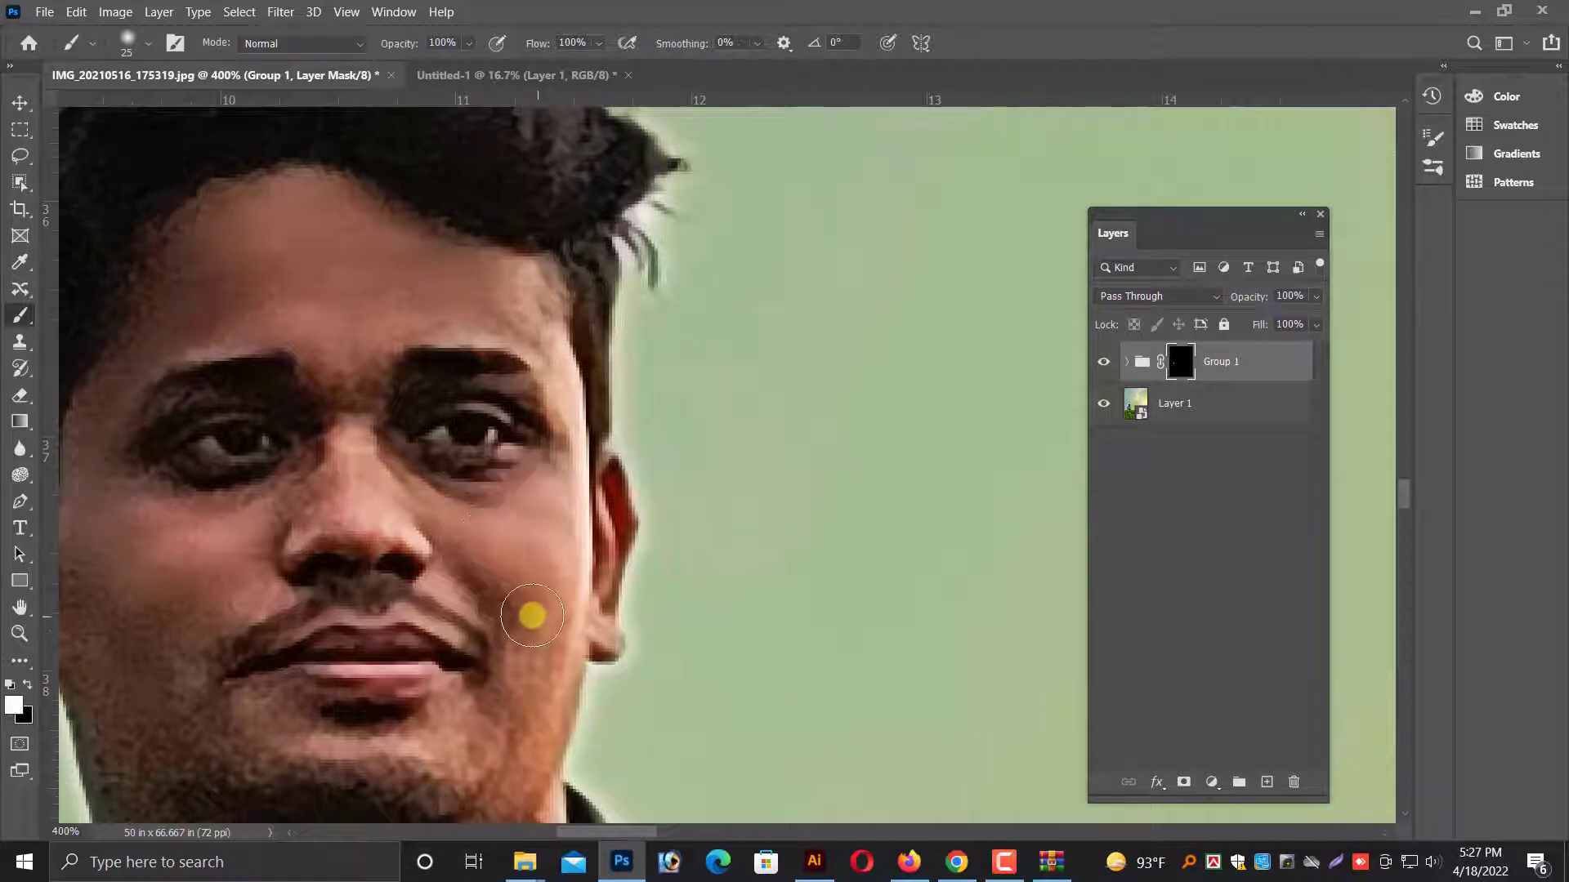
scroll(523, 605, "down", 1)
scroll(286, 674, "down", 1)
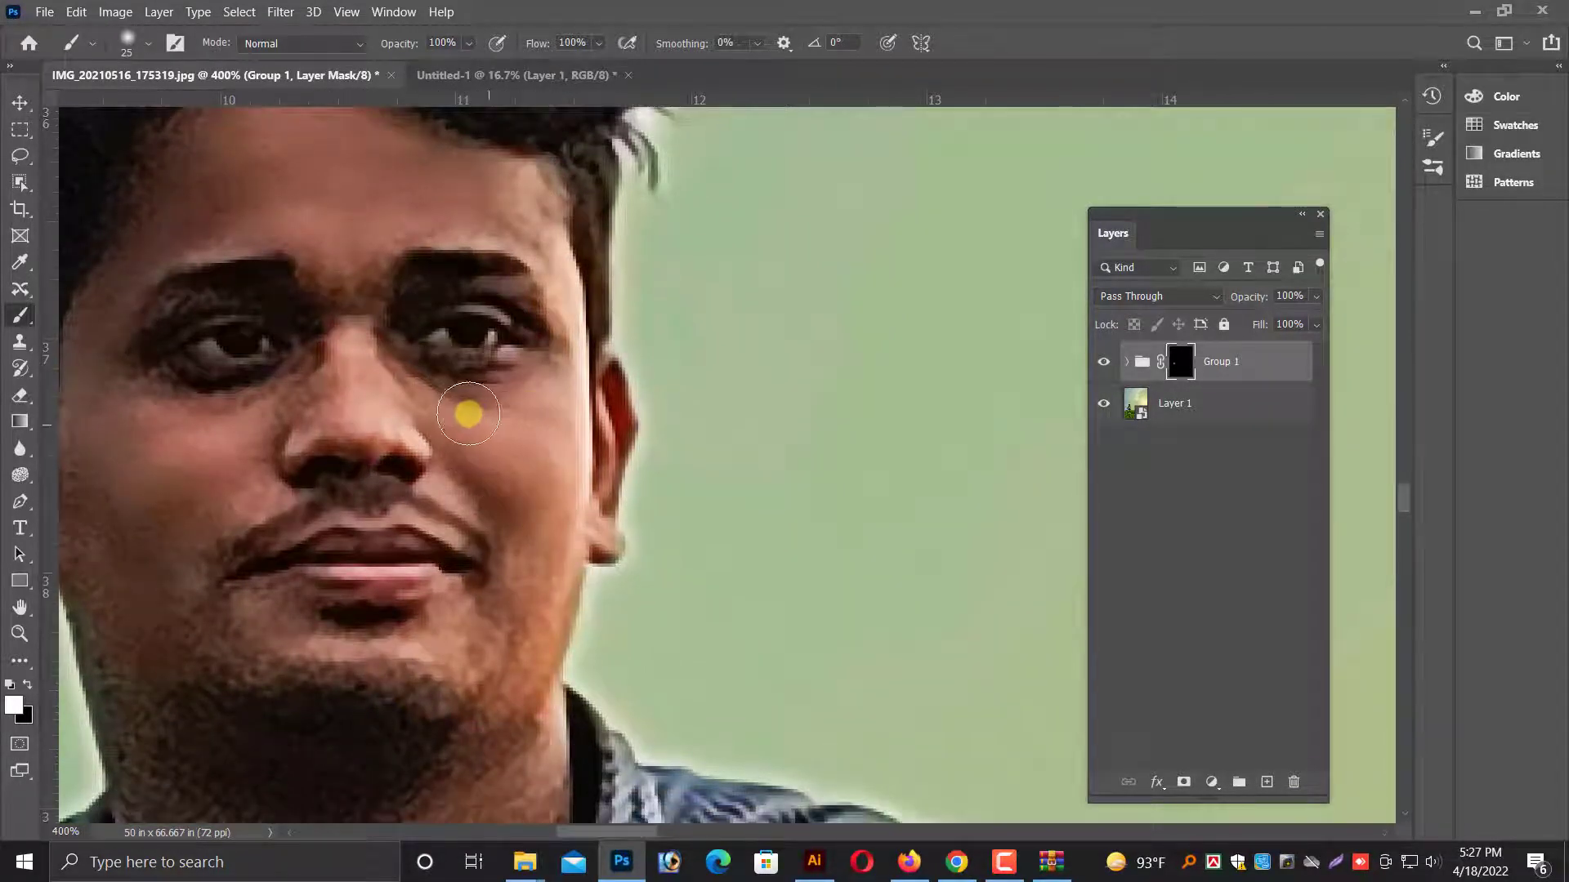
key("bracketleft")
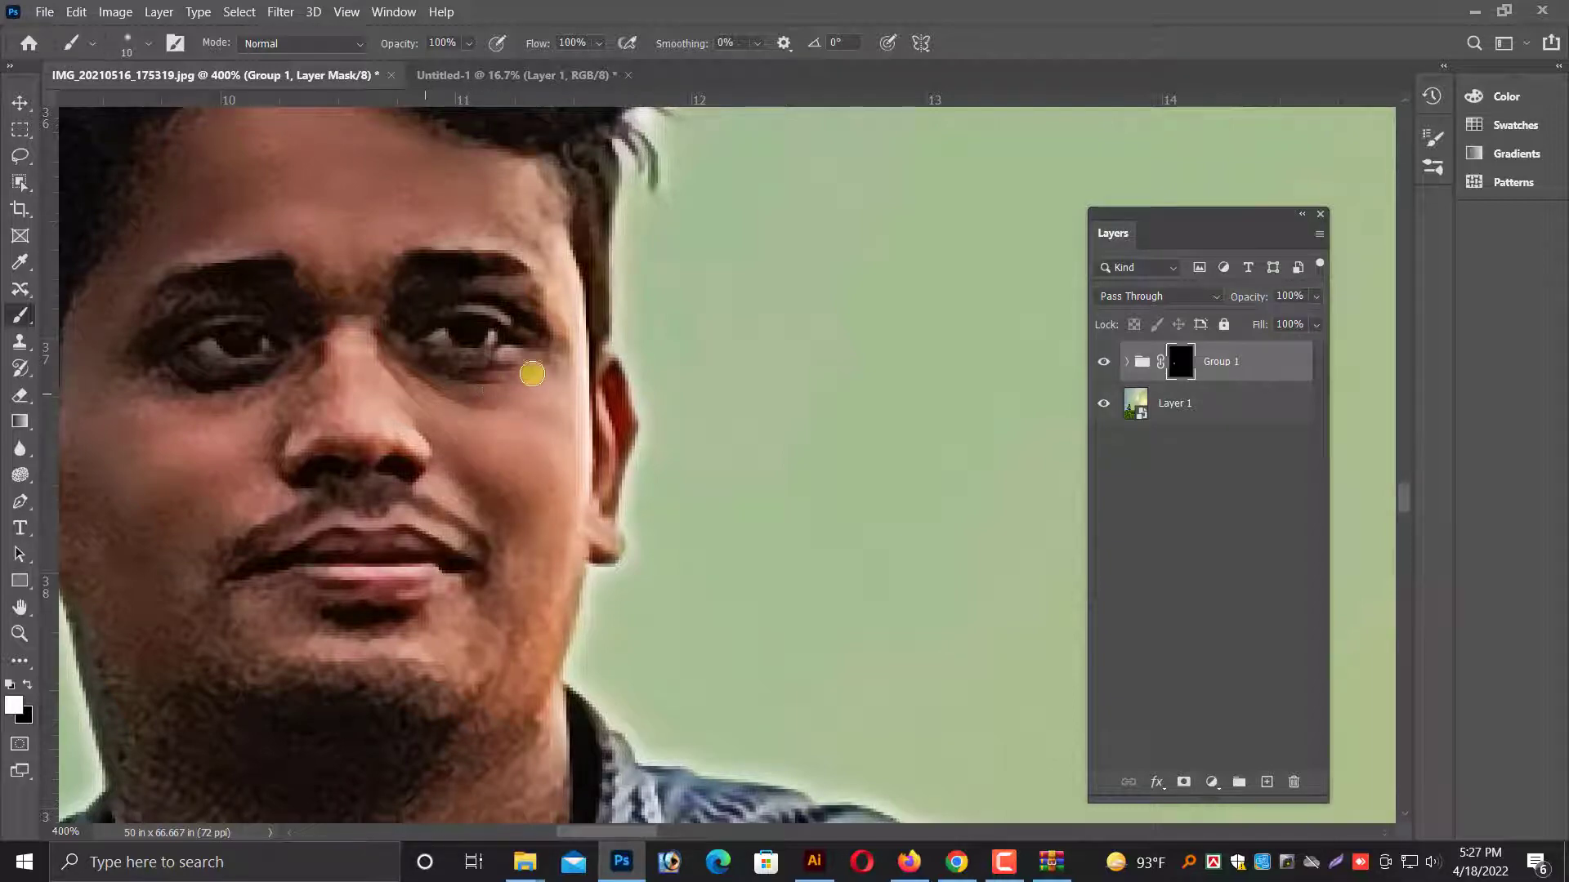
Paint the smoothing over the chin, jaw and neck on the group's mask with a 20-pixel brush.
scroll(513, 455, "down", 2)
key("bracketright")
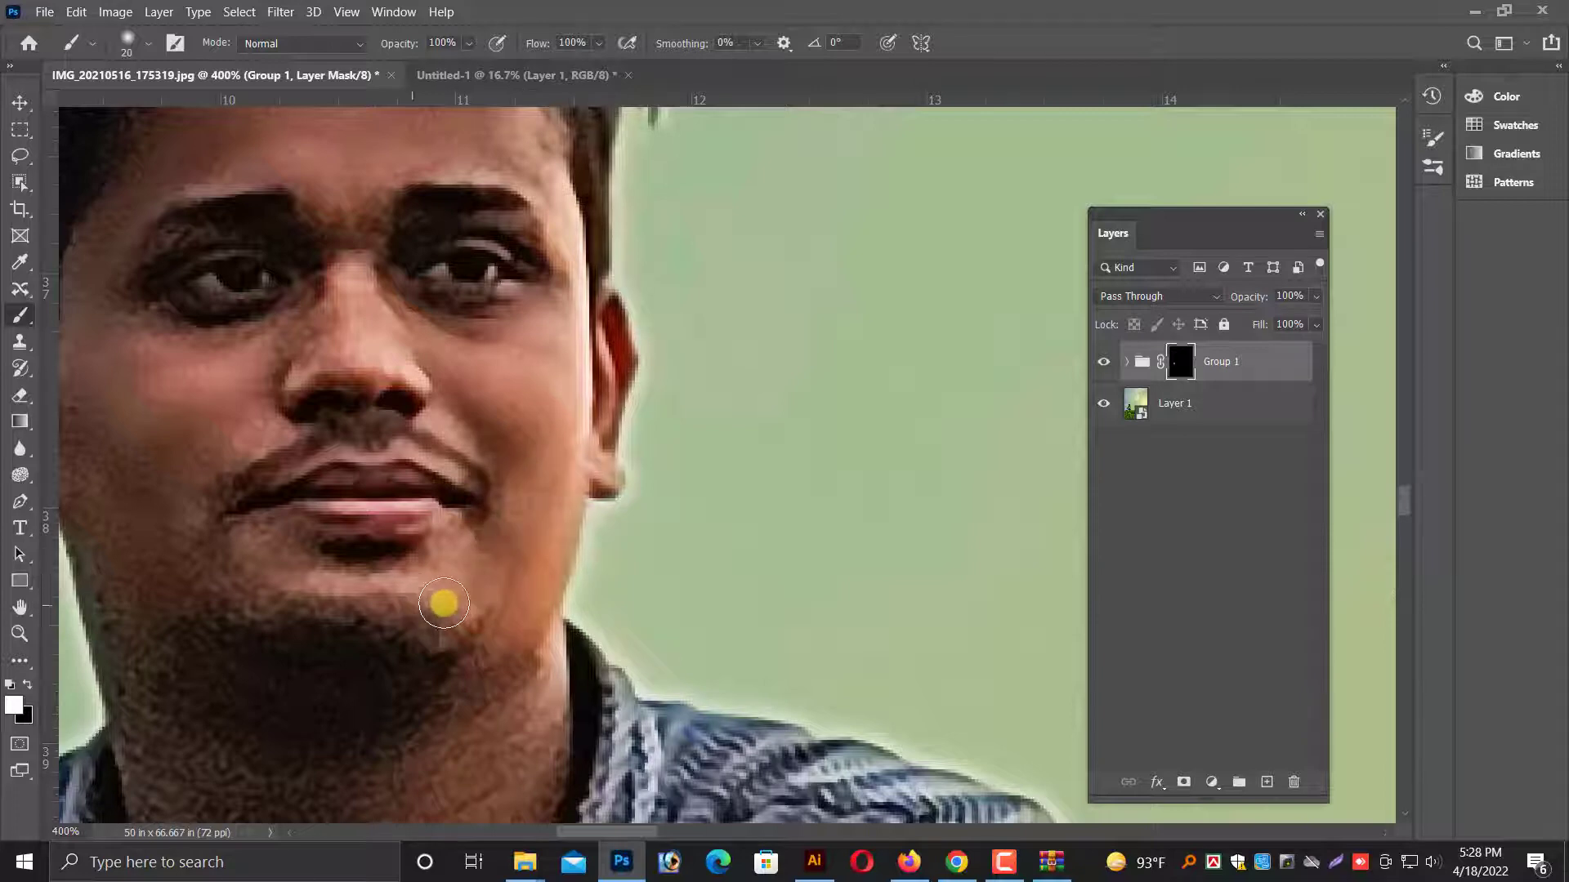
scroll(188, 600, "down", 2)
scroll(189, 599, "down", 5)
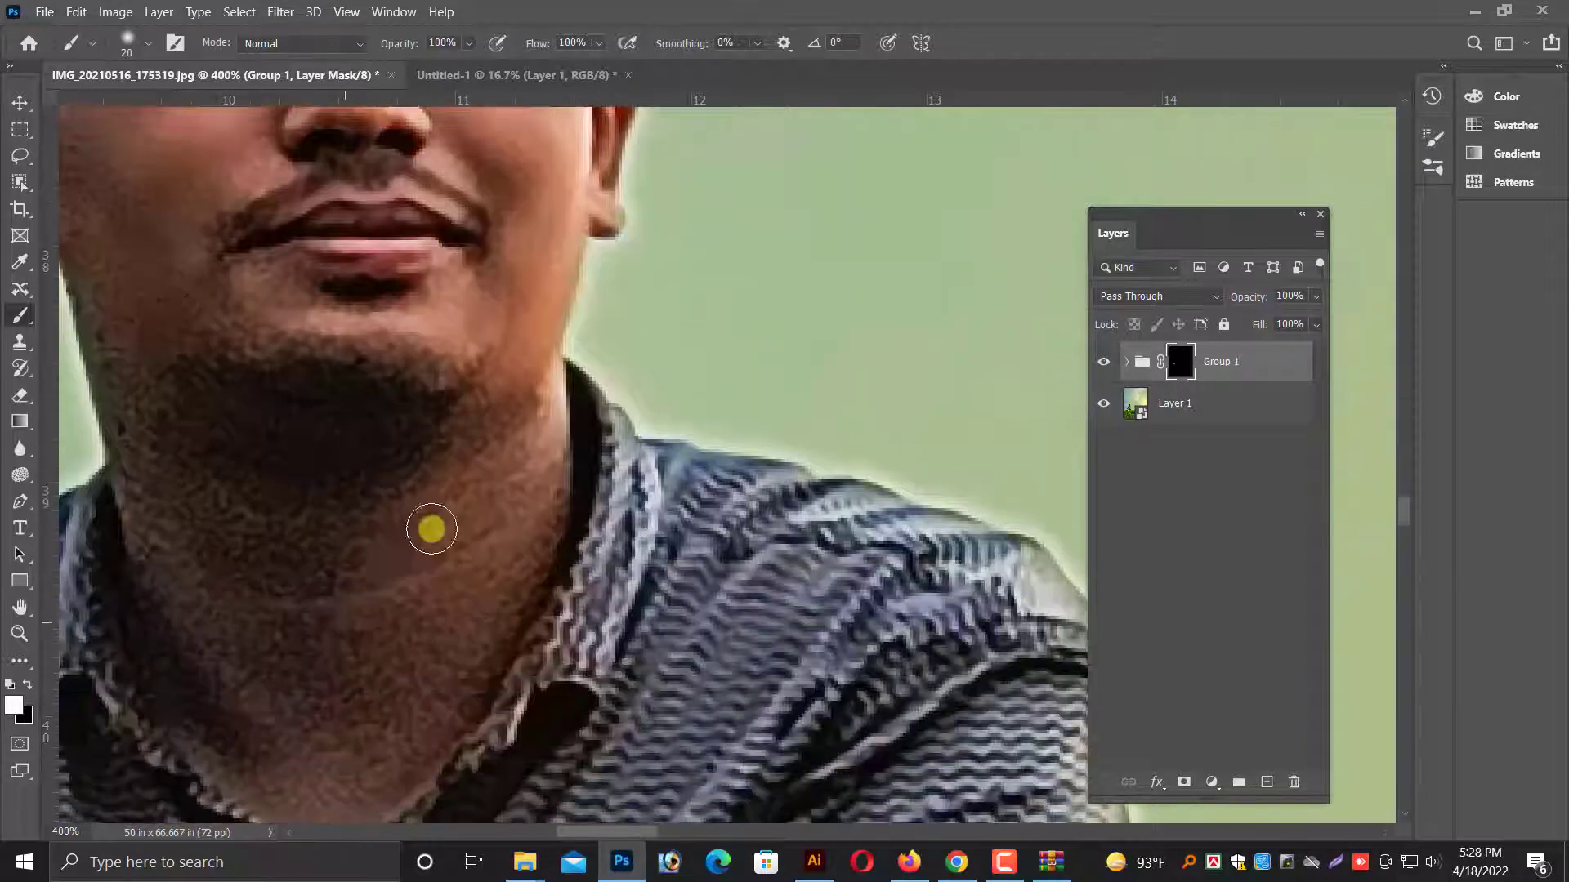
key("ctrl+minus")
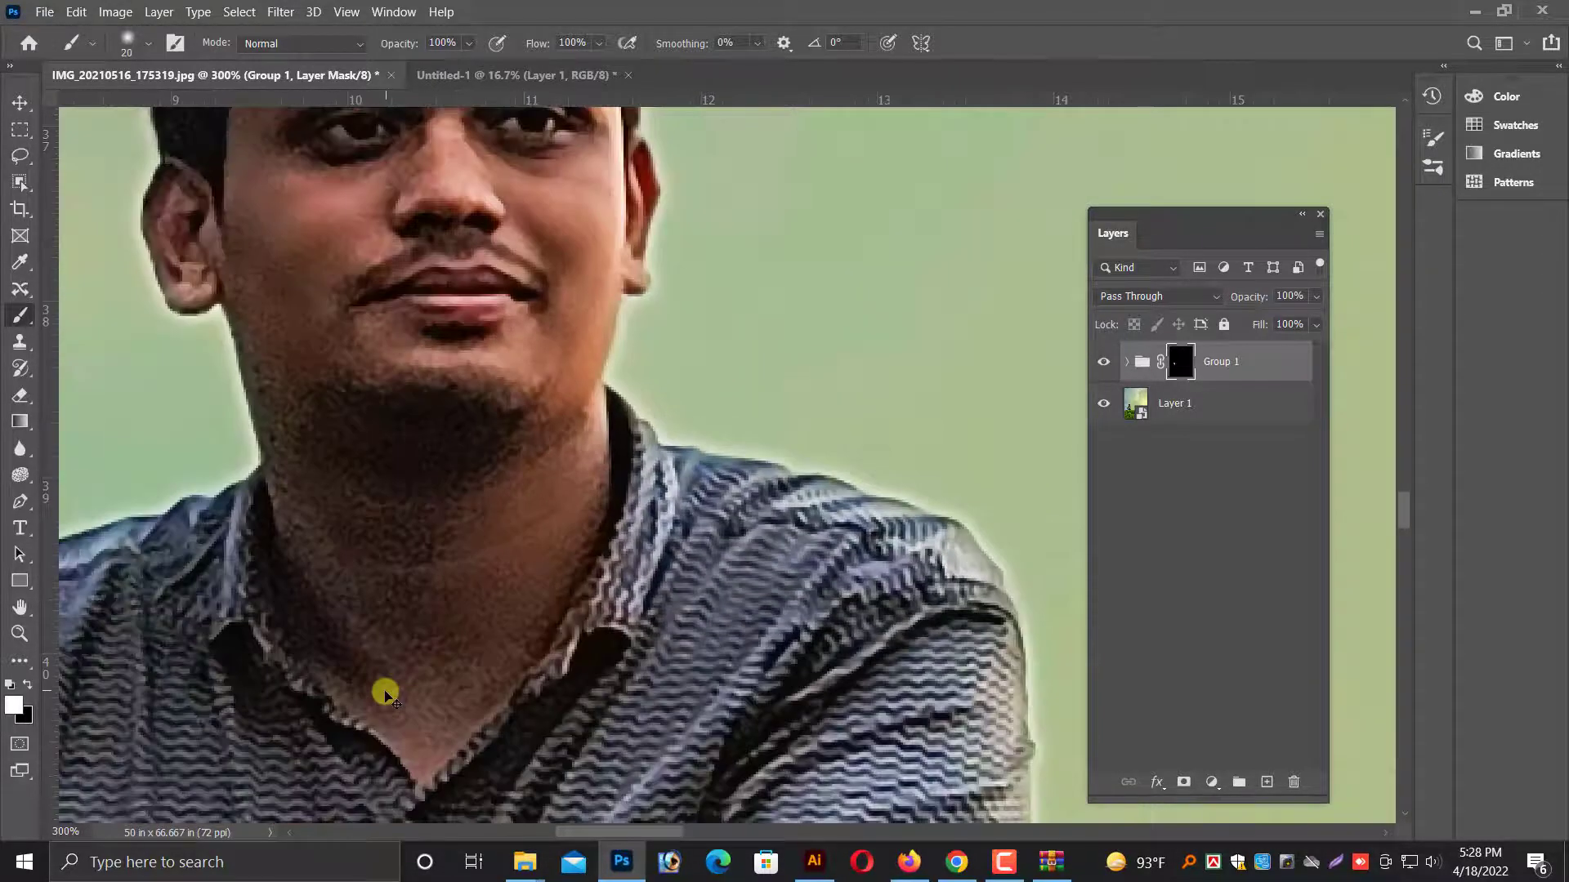
Refine the smoothing around the mouth and jaw, and blend the neck with a 40-pixel brush on the group's mask.
scroll(416, 621, "up", 1)
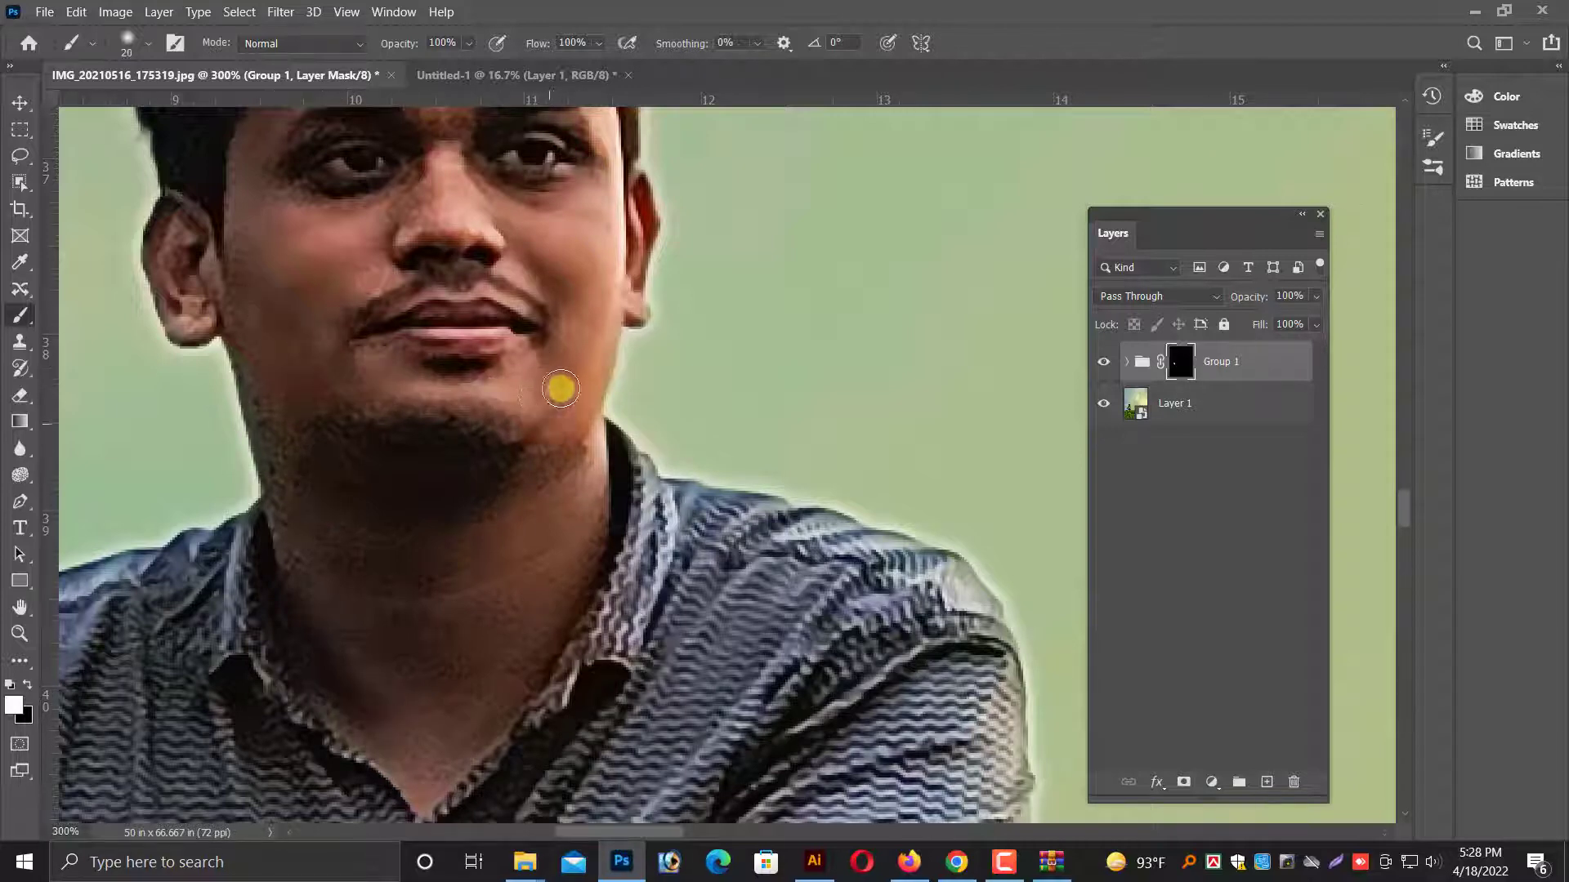
scroll(572, 352, "up", 2)
scroll(523, 407, "down", 5)
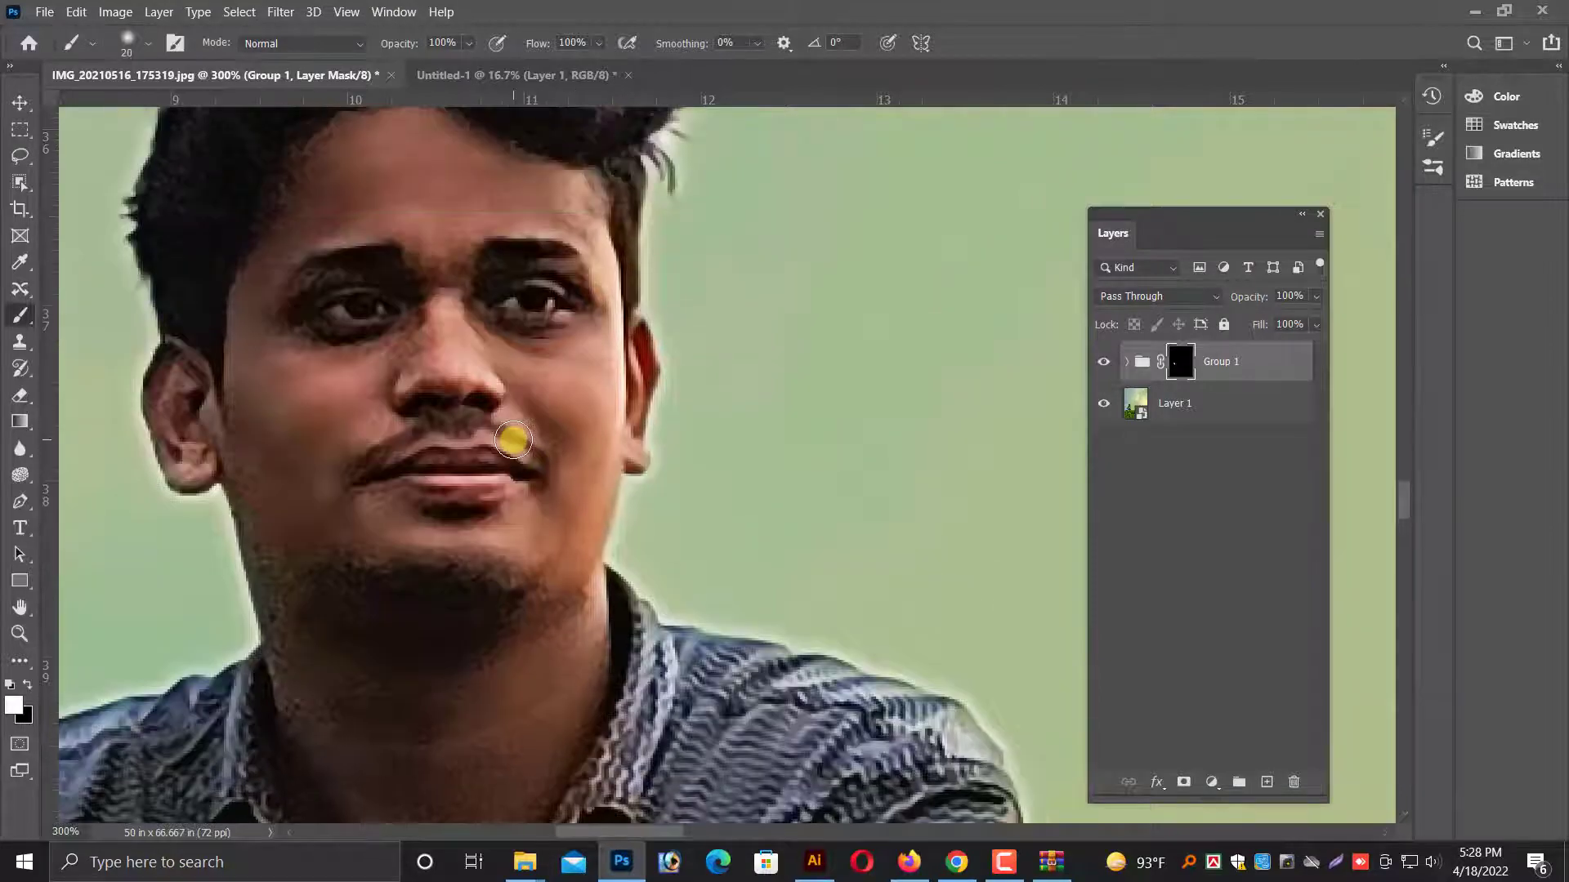
scroll(510, 433, "up", 3)
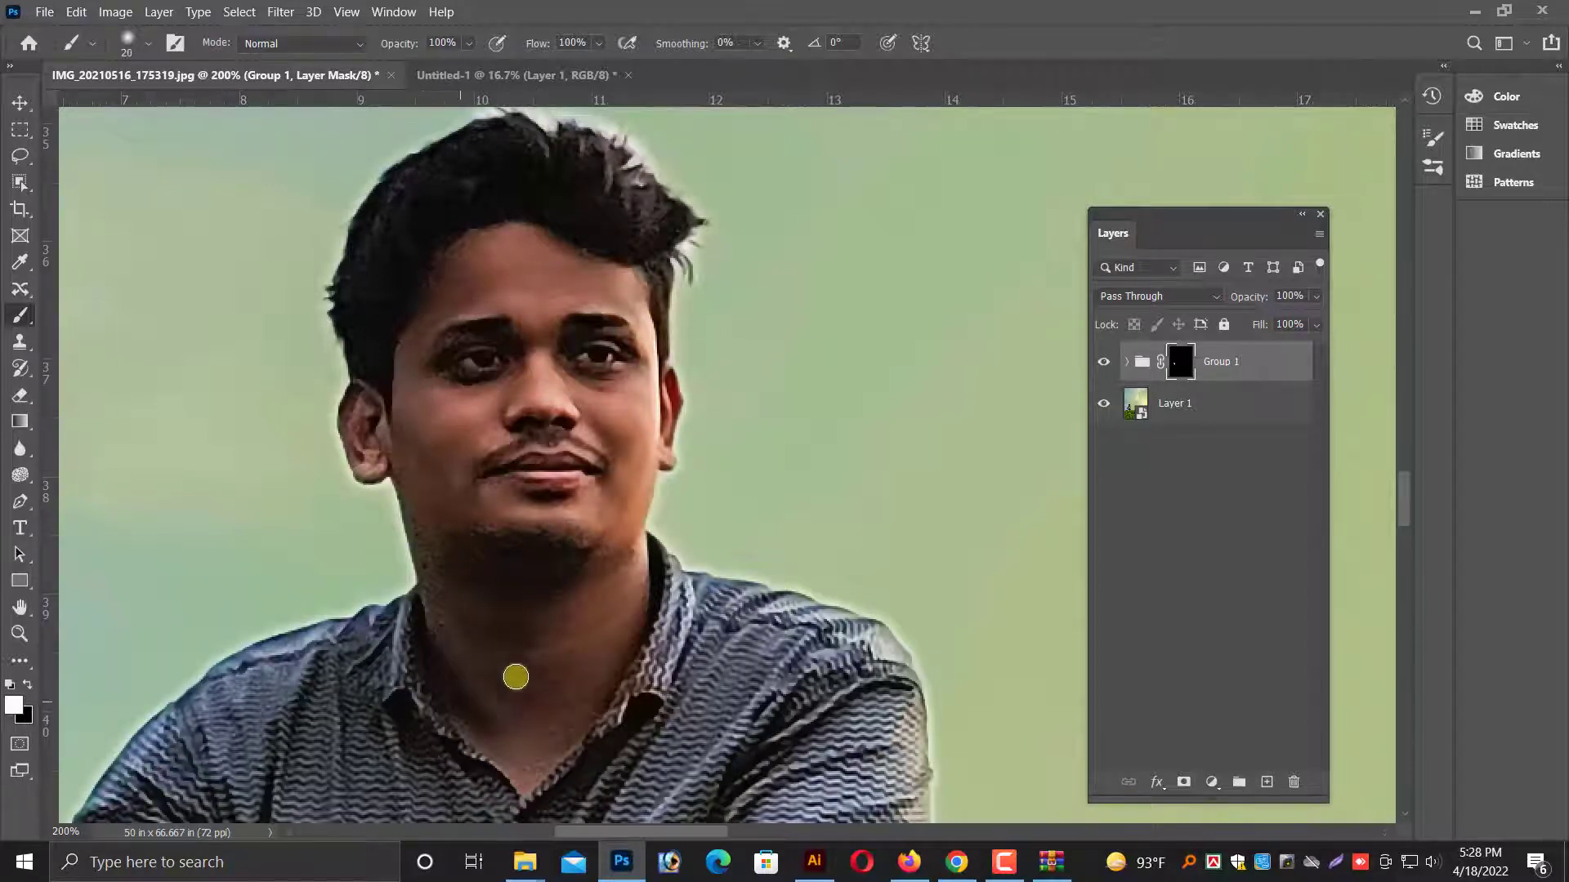
scroll(585, 649, "down", 1)
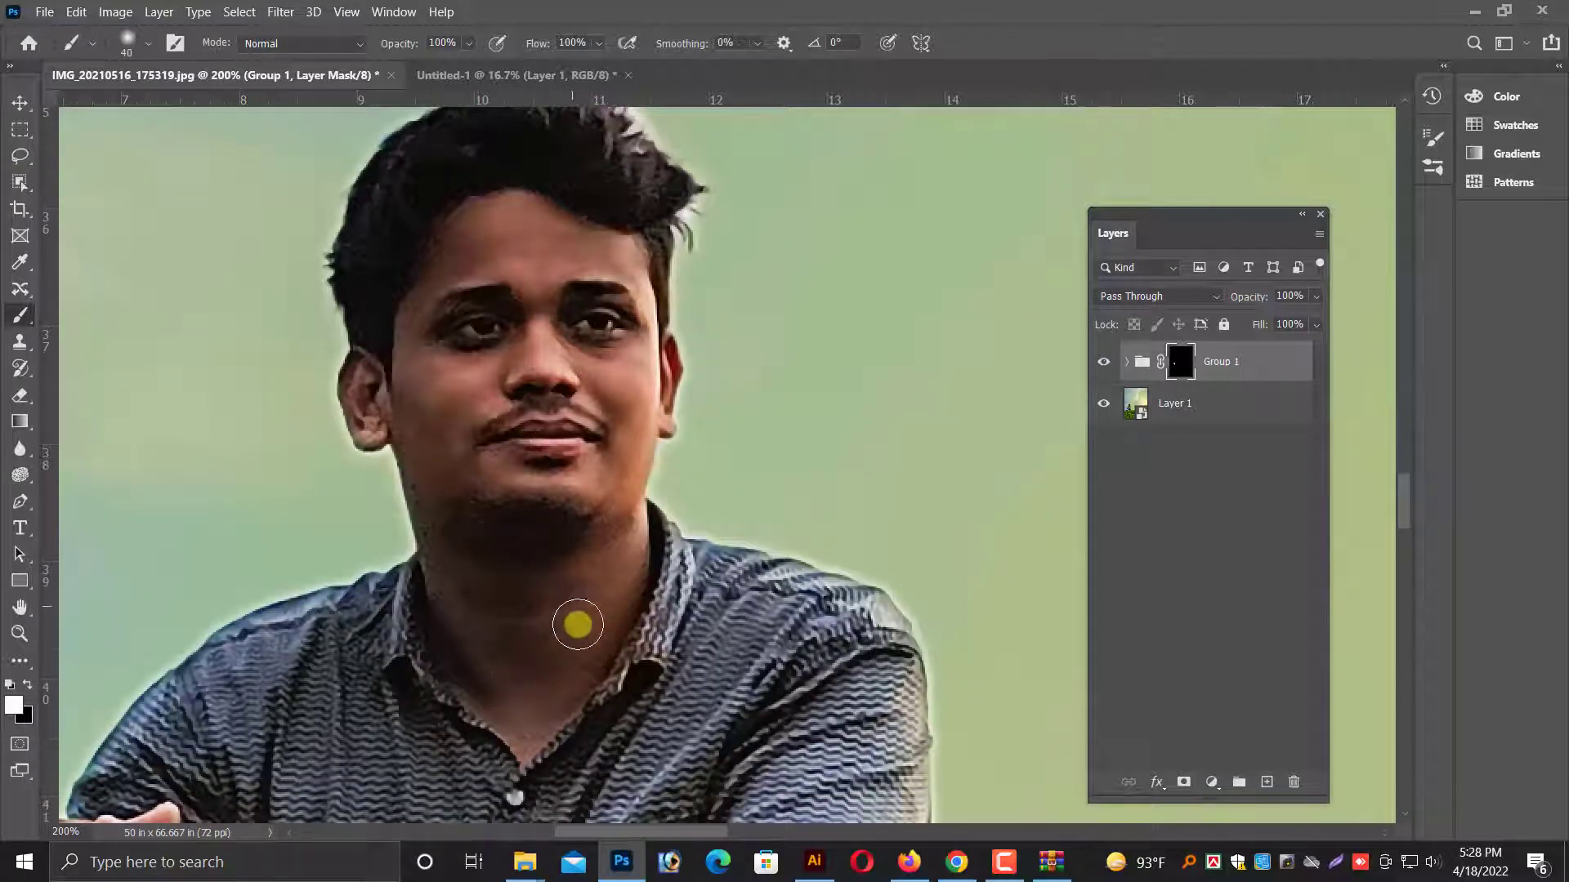
Smooth the skin of the forearm and wrist on the group's mask with a 40-pixel brush.
key("ctrl+minus")
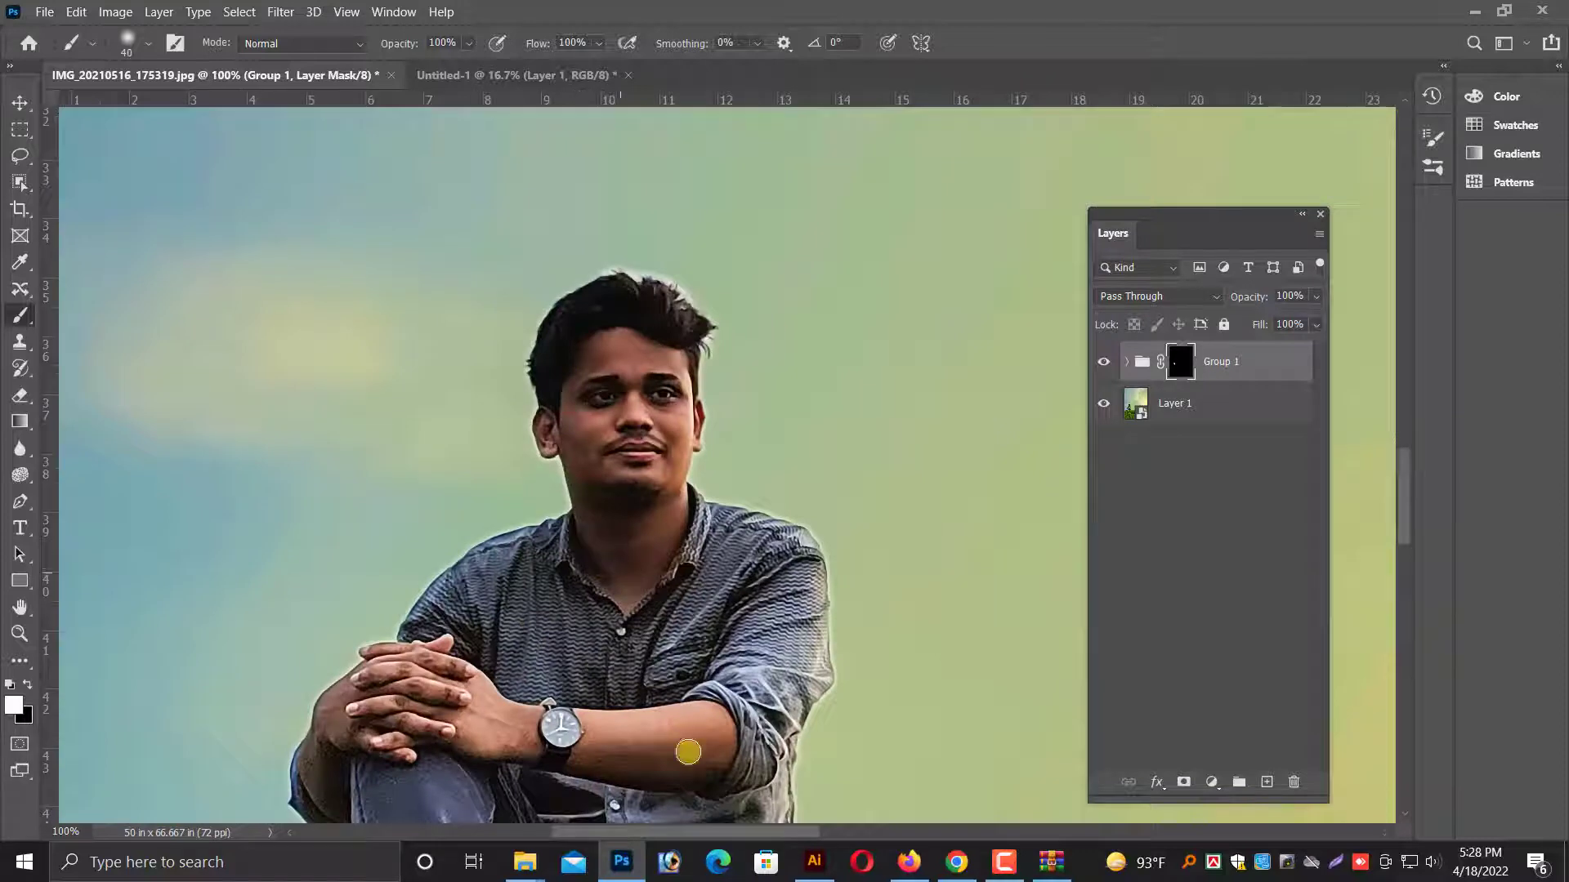
scroll(688, 751, "up", 3)
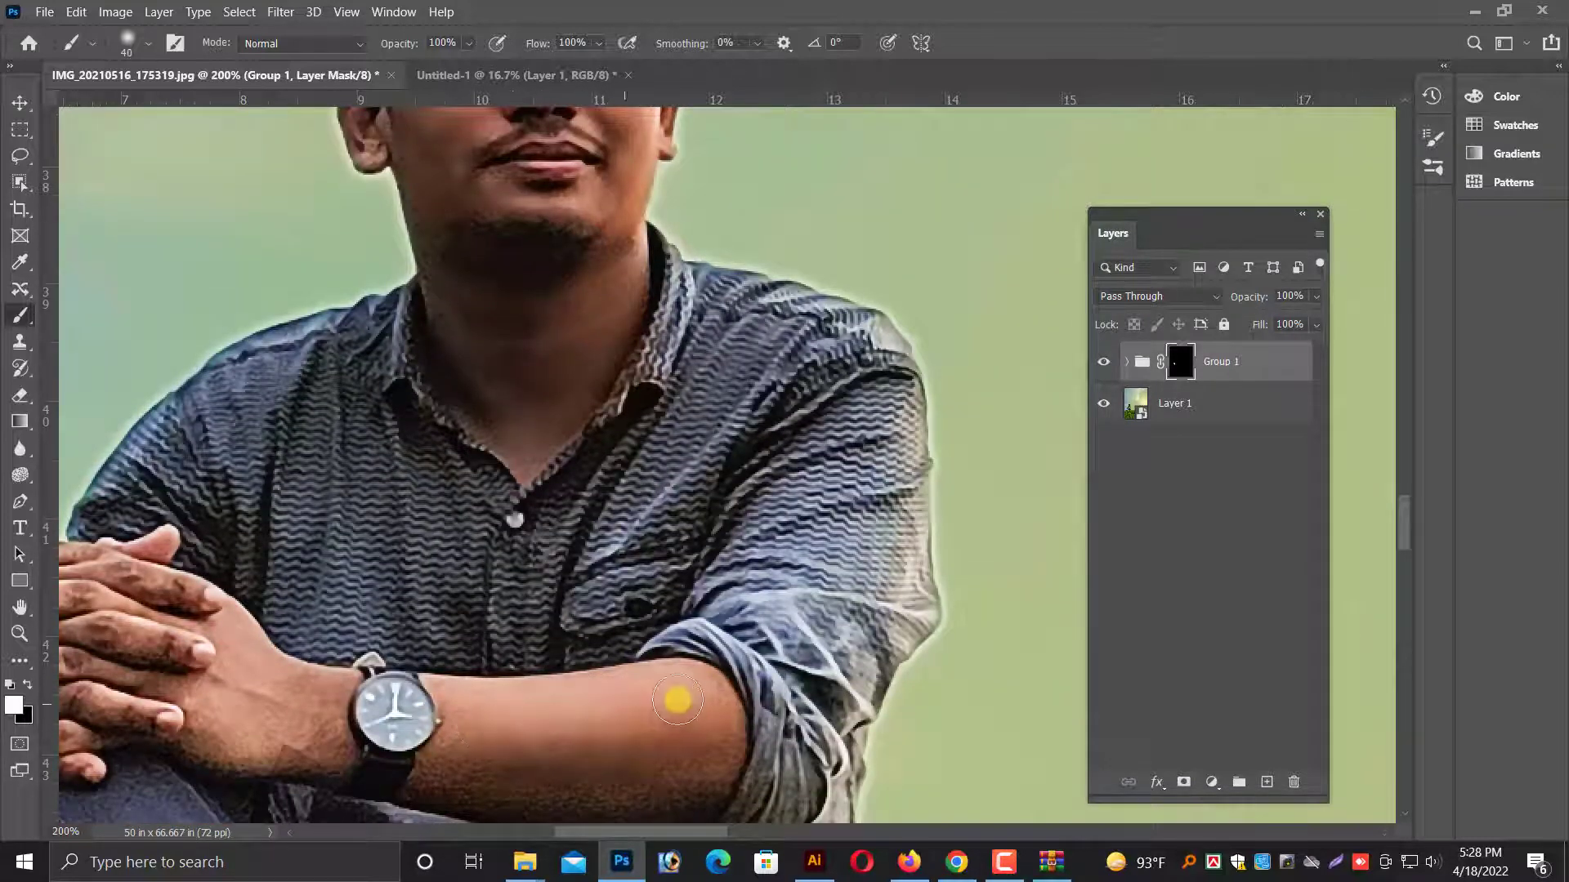
scroll(678, 756, "down", 1)
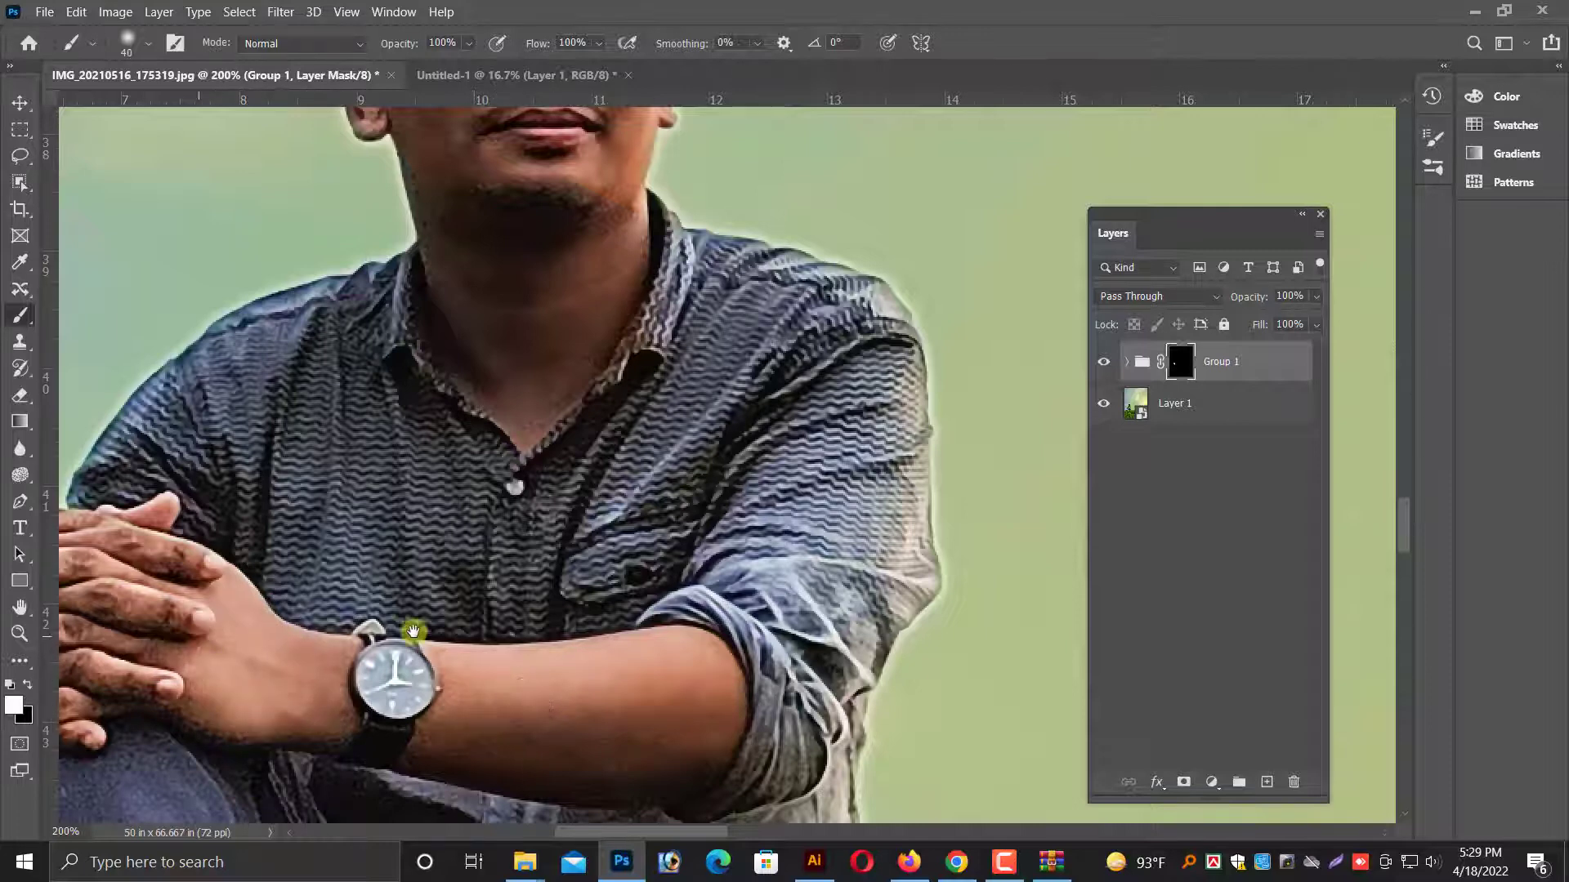
Smooth the clasped hands and fingers on the group's mask, reducing the brush to 25 and 15 pixels.
scroll(409, 634, "left", 5)
scroll(365, 641, "down", 2)
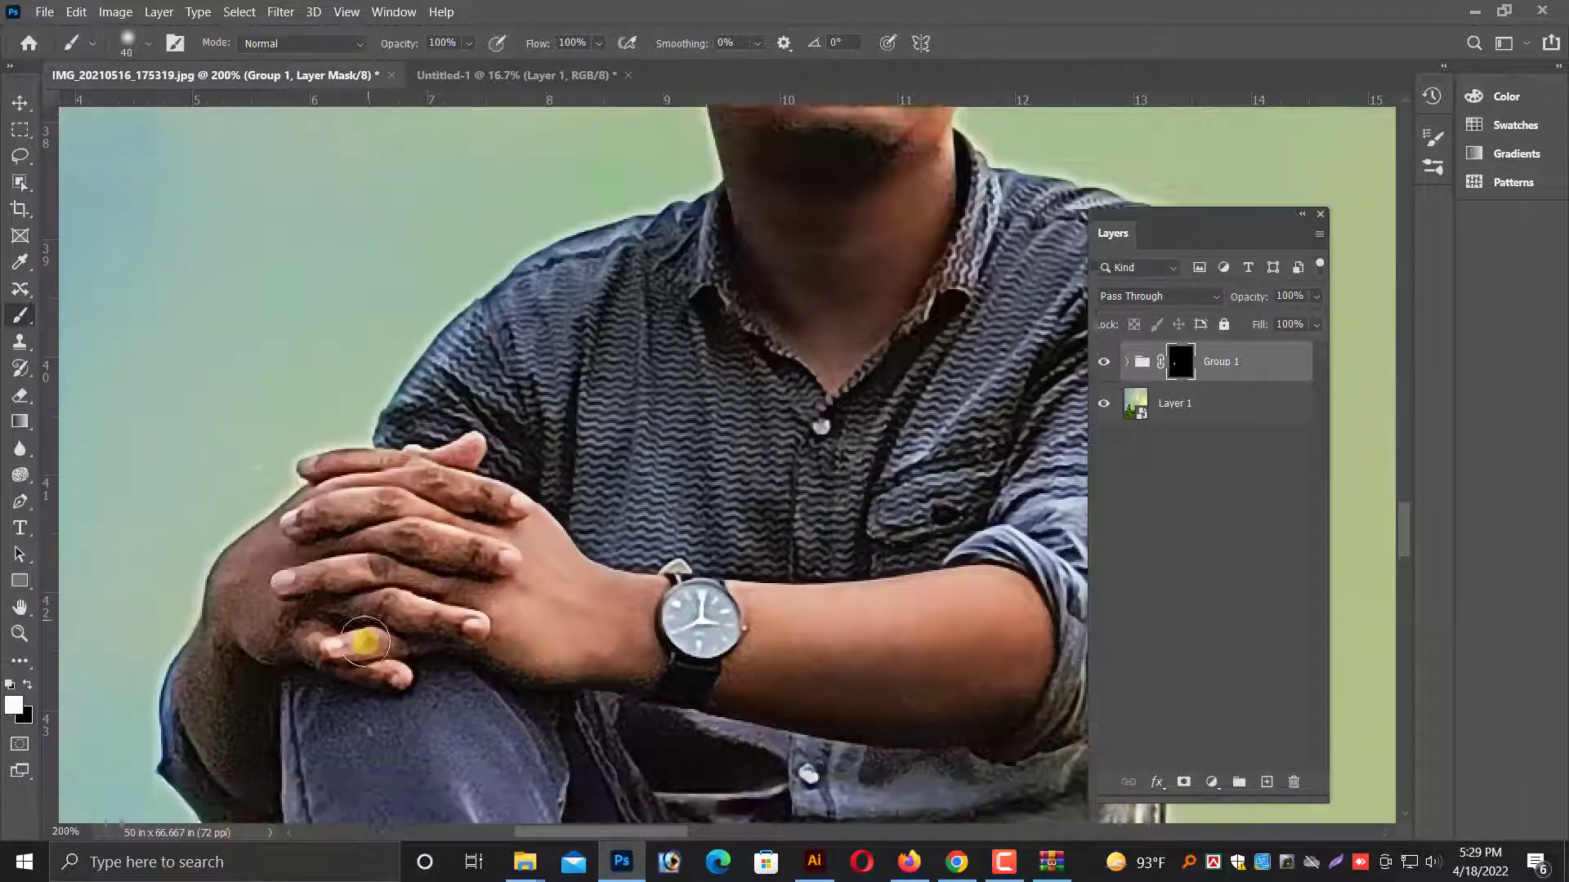
key("bracketleft")
scroll(246, 653, "up", 1)
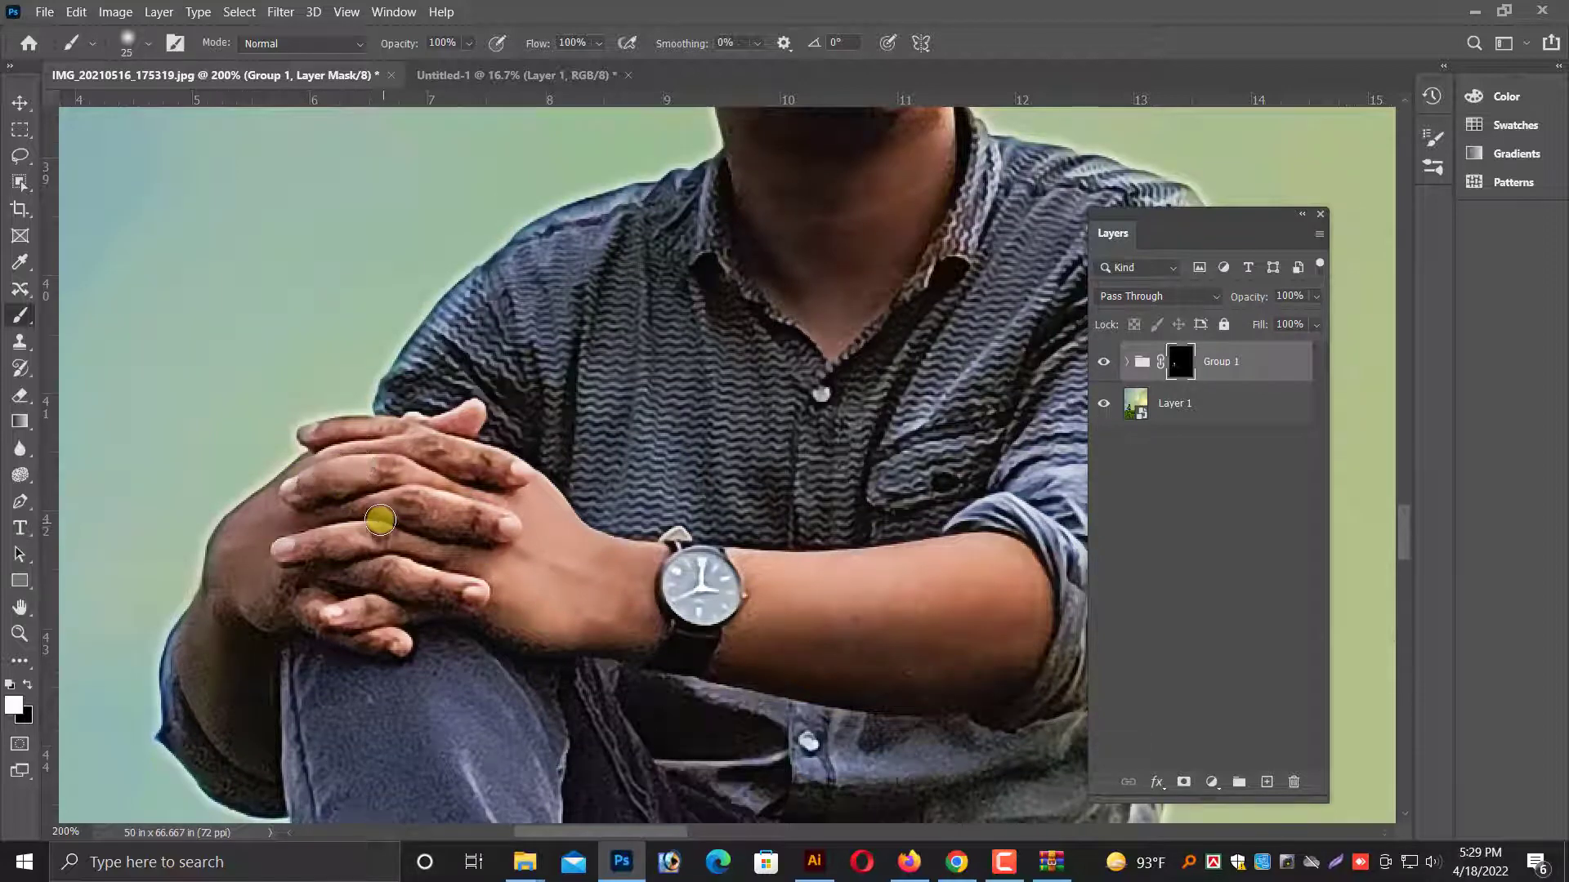
key("bracketleft")
key("bracketleft")
key("bracketleft")
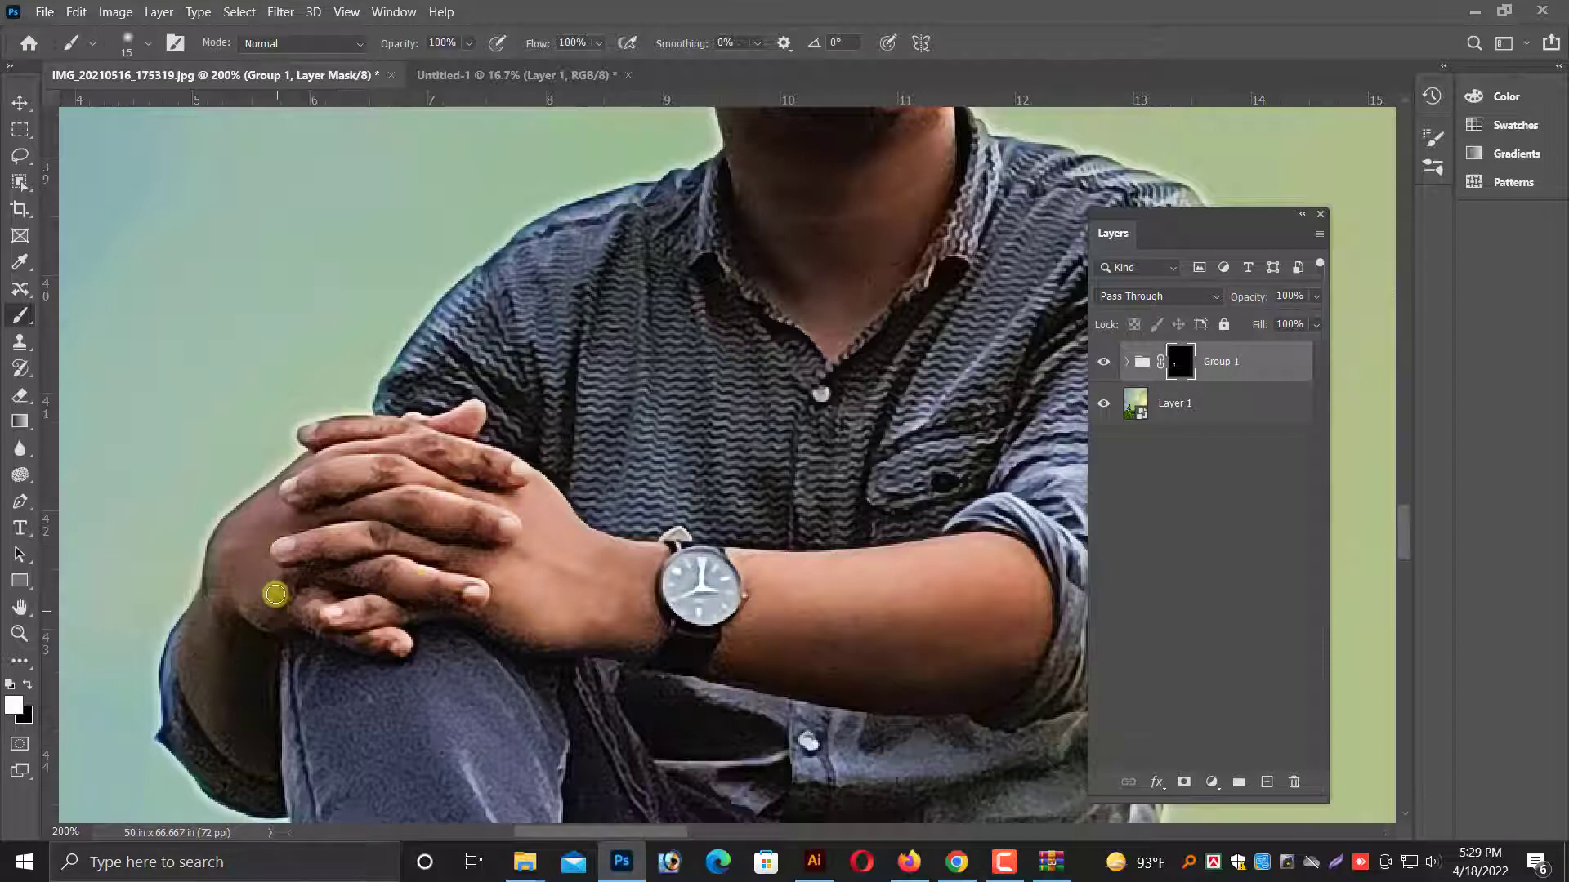
Touch up the remaining skin on the hands and forearm on the group's mask with a 30-pixel brush.
scroll(210, 673, "down", 1)
key("bracketright")
key("bracketright")
key("bracketright")
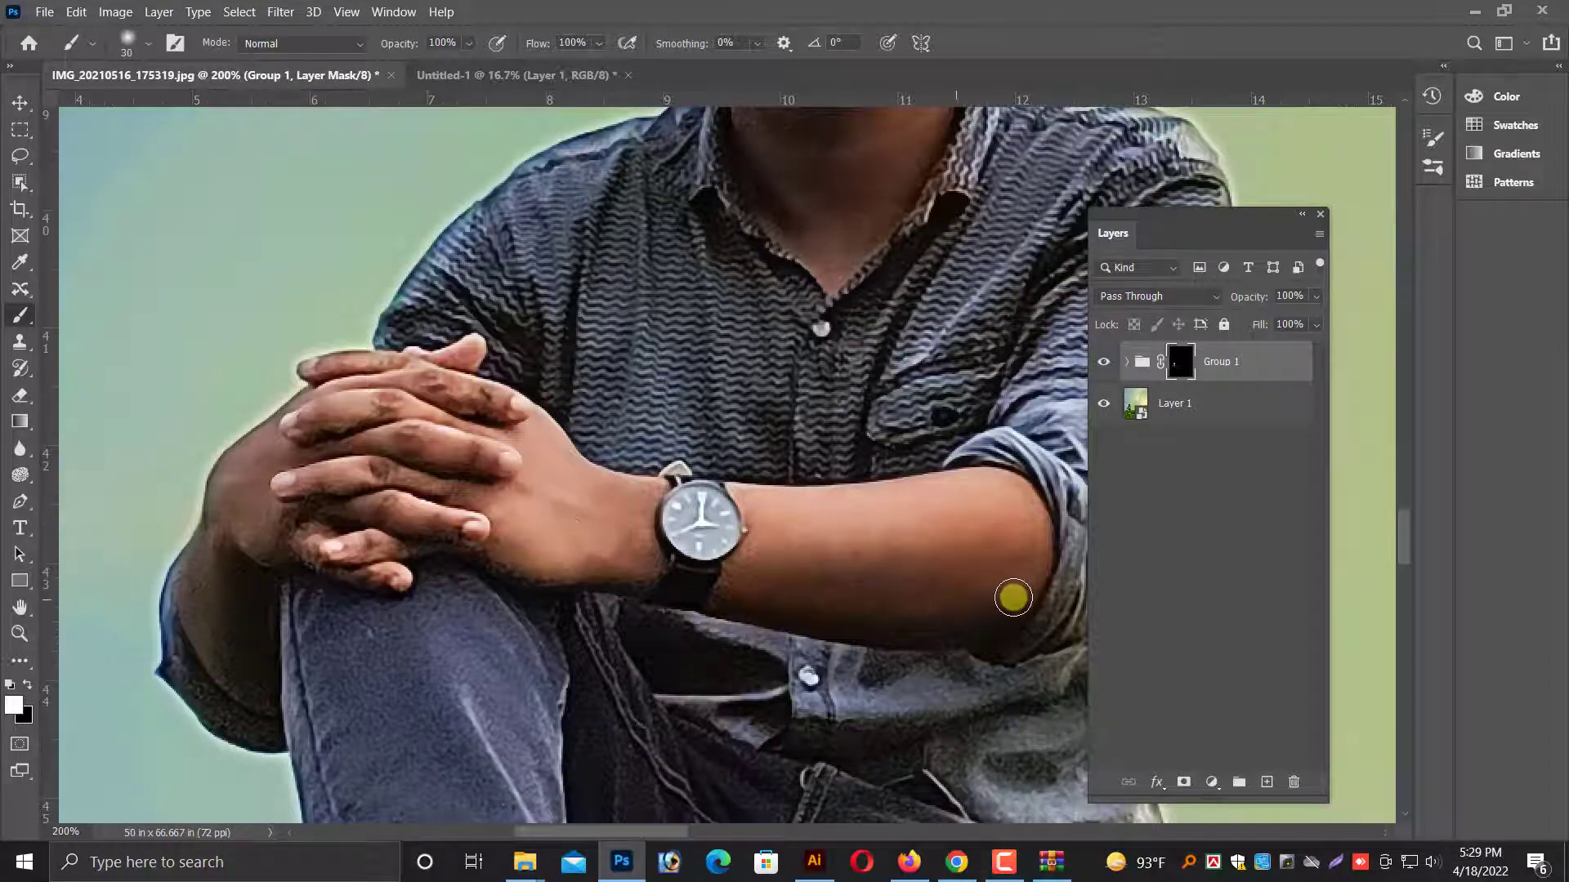
key("ctrl+minus")
key("ctrl+minus")
Merge the masked smoothing group and the photo layer beneath it into a single layer.
left_click(20, 102)
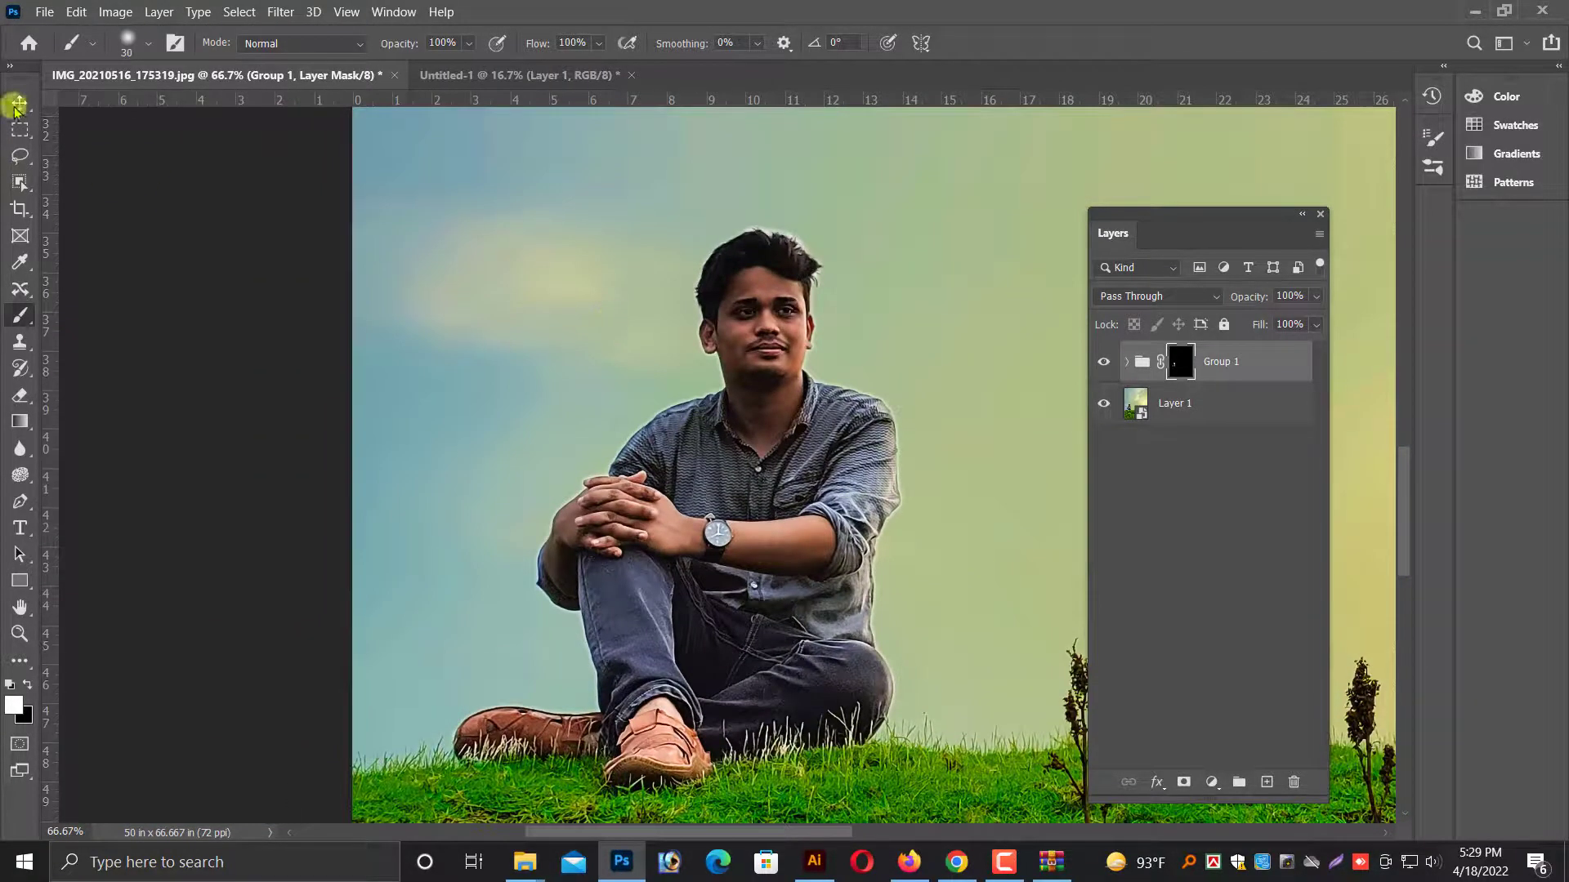
key("ctrl+minus")
scroll(736, 441, "down", 2)
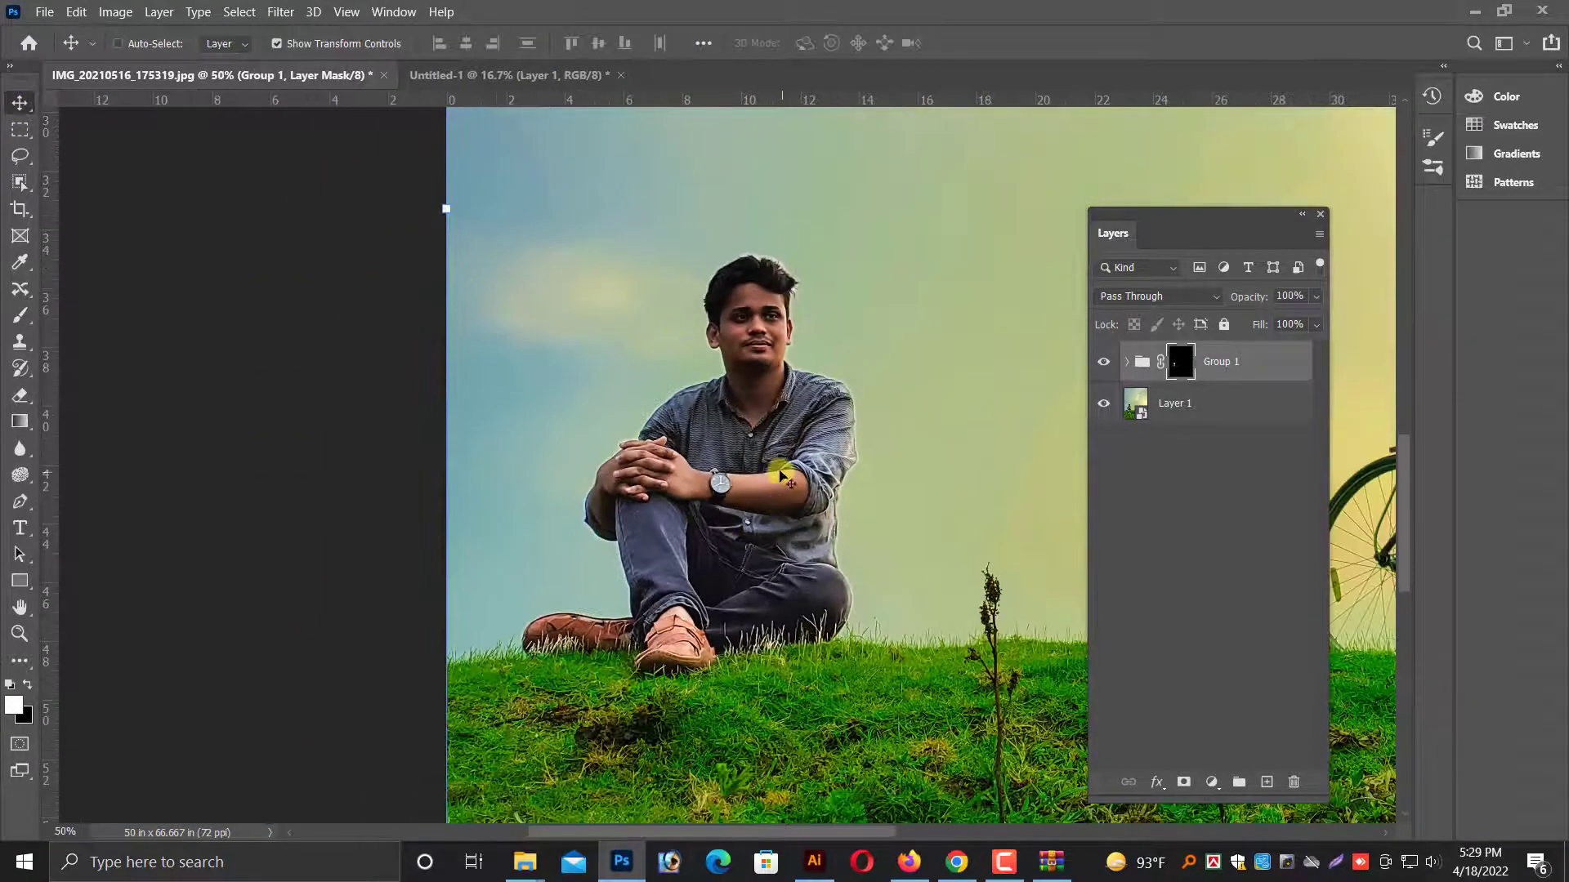
key("ctrl+minus")
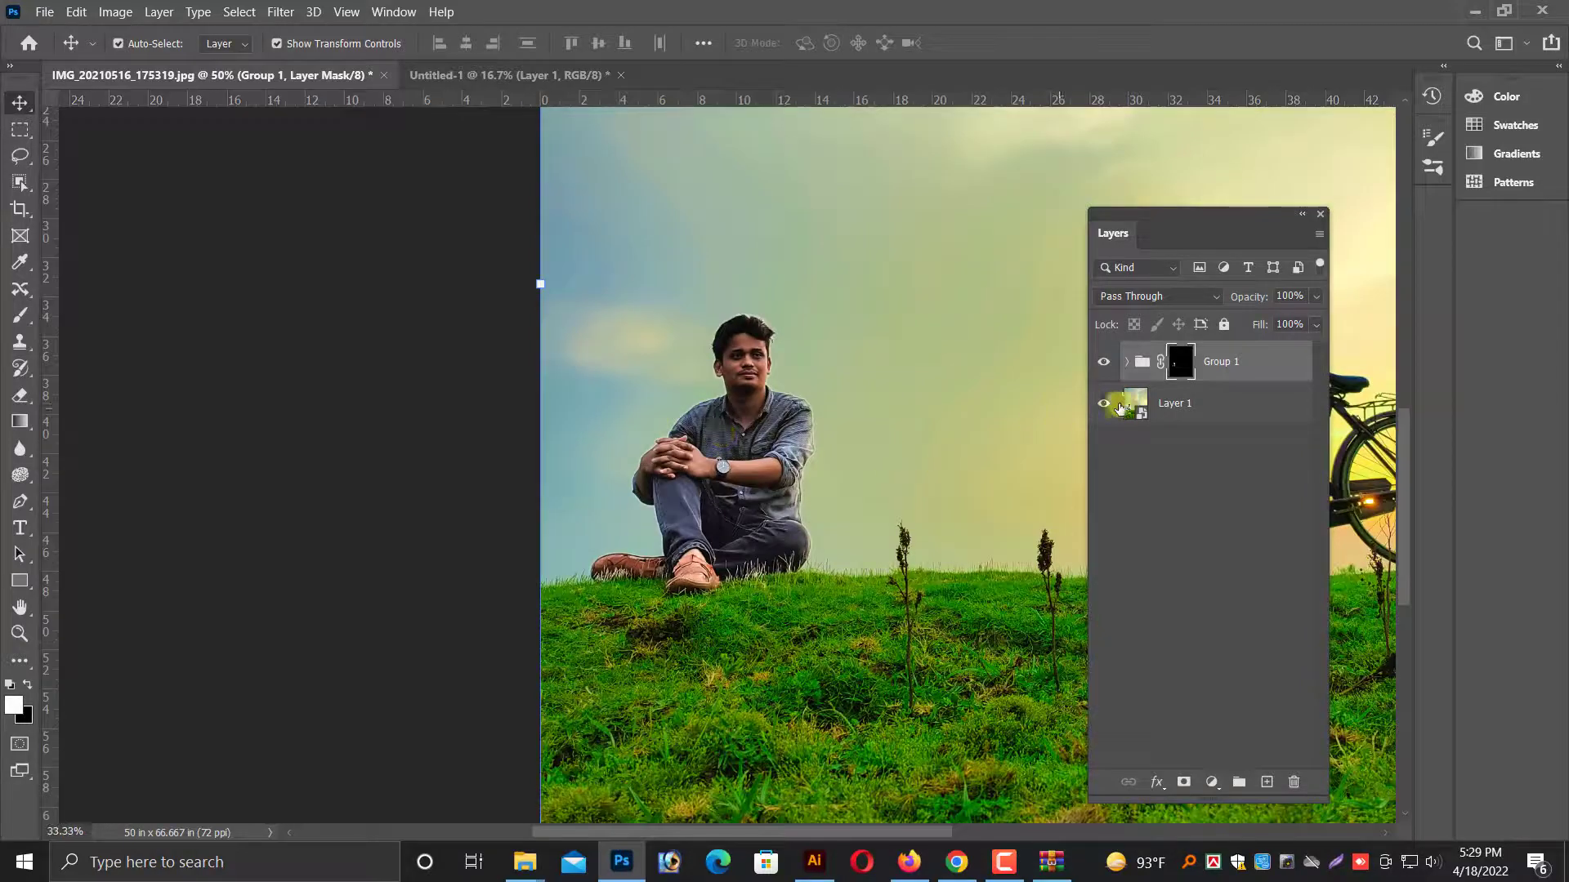
left_click(1216, 411, "shift")
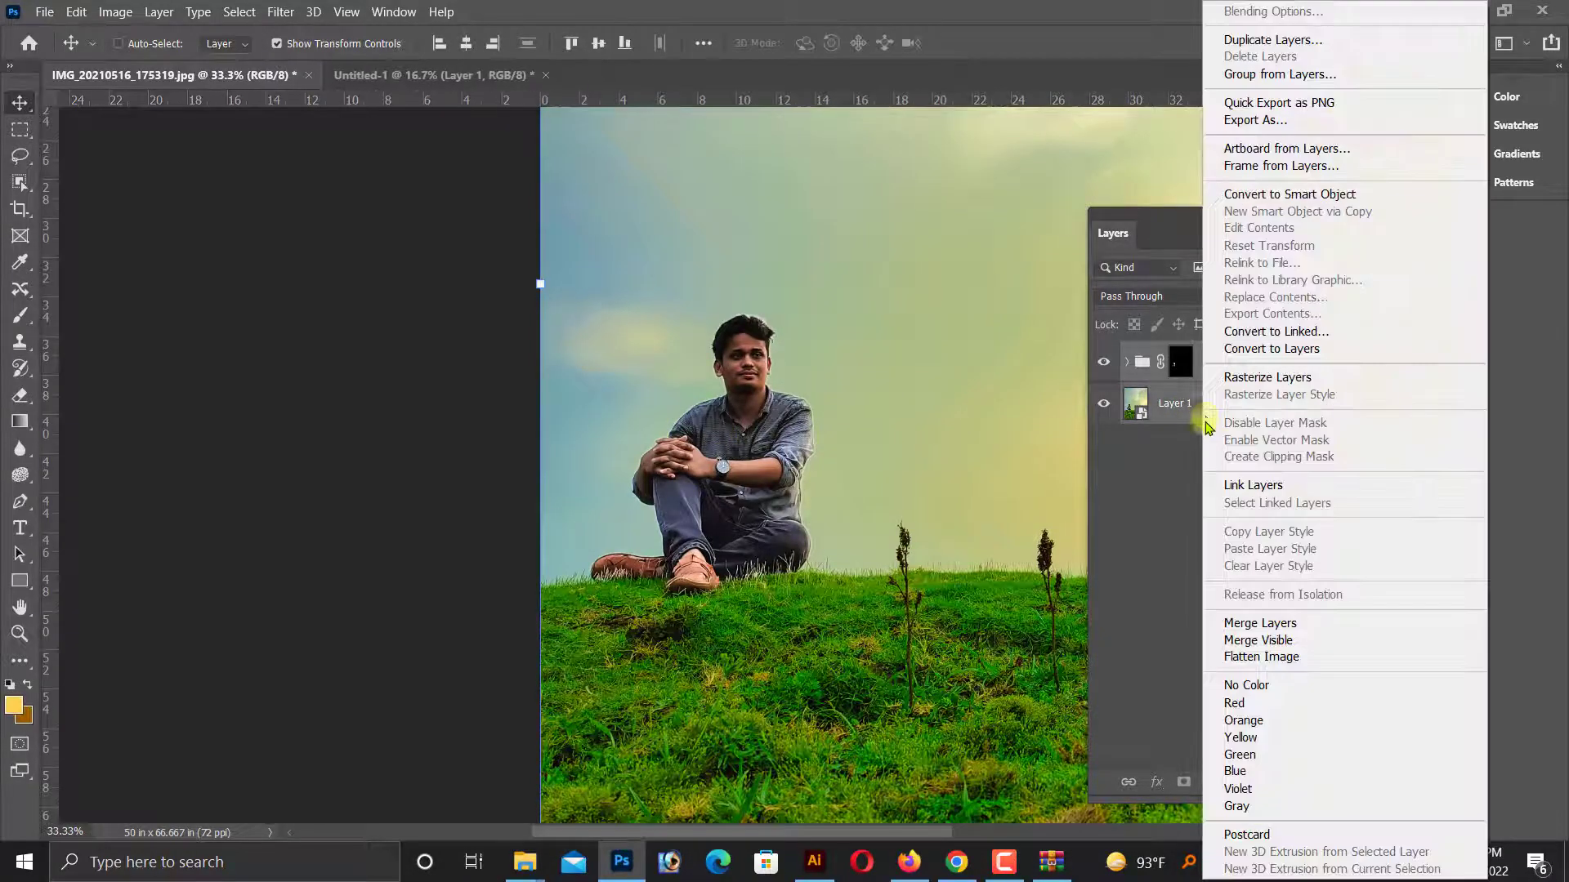
right_click(1213, 413)
left_click(1258, 623)
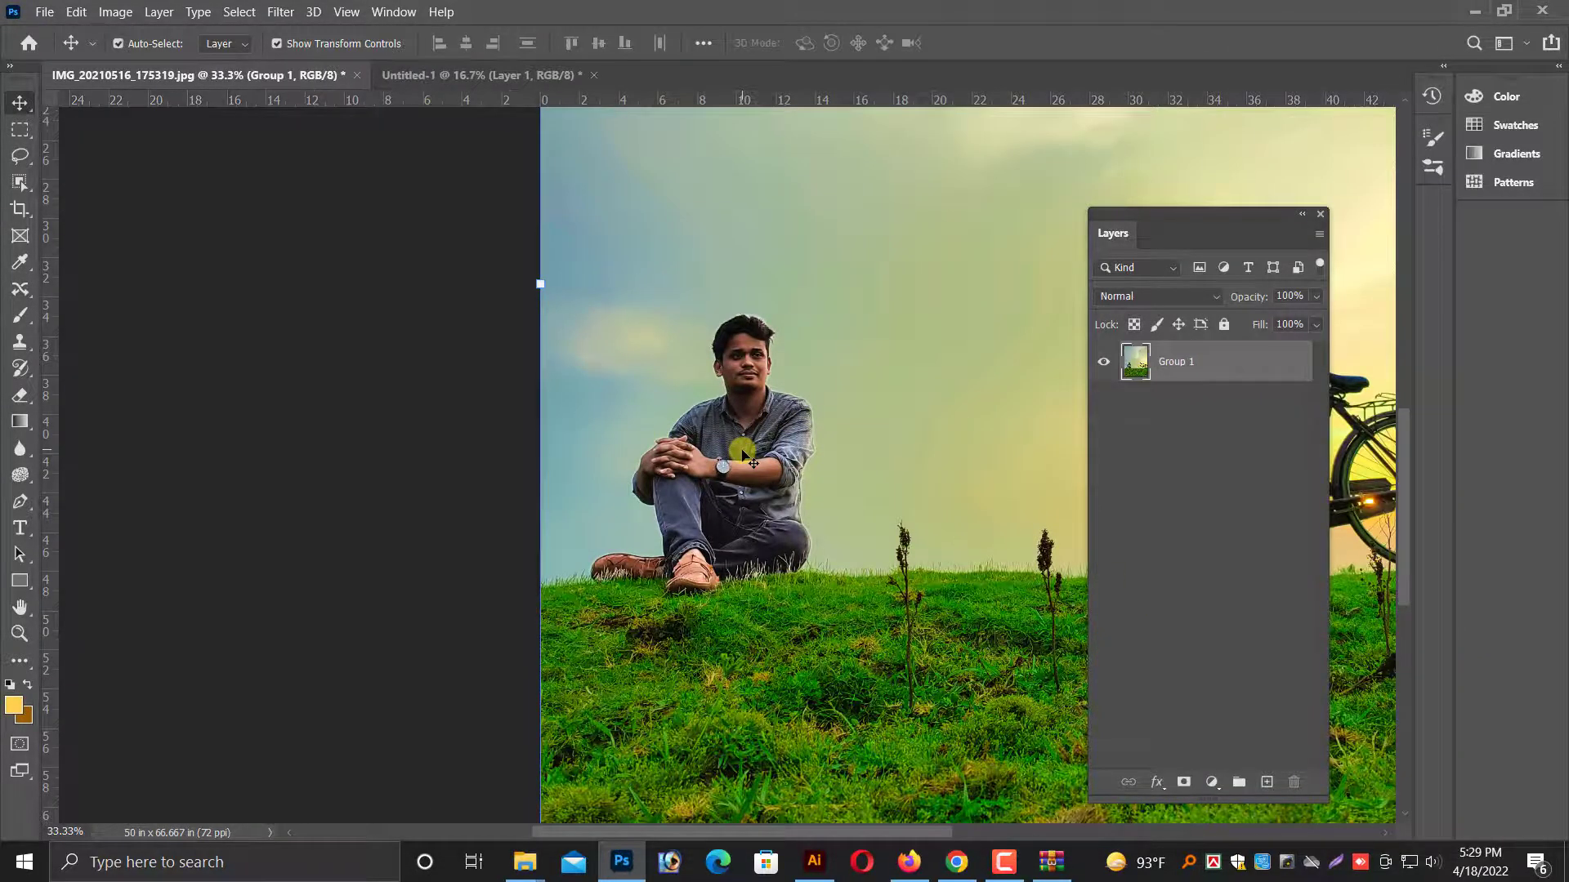
Switch to the Mixer Brush tool for blending the skin on the merged layer.
key("ctrl+plus")
key("ctrl+plus")
key("ctrl+plus")
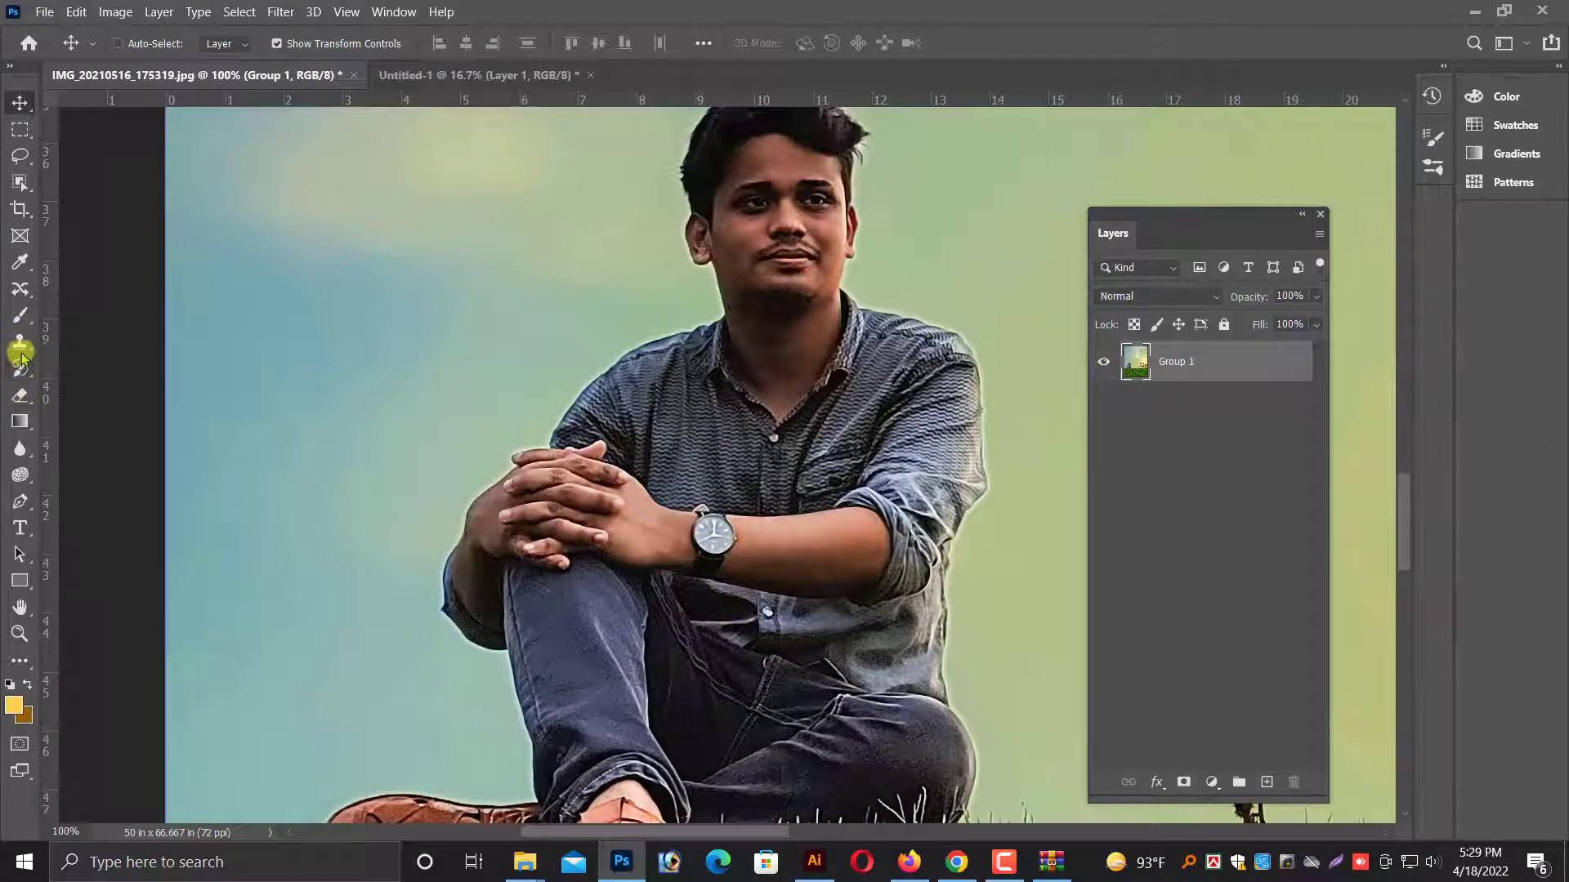
left_click(21, 316)
left_click(49, 337)
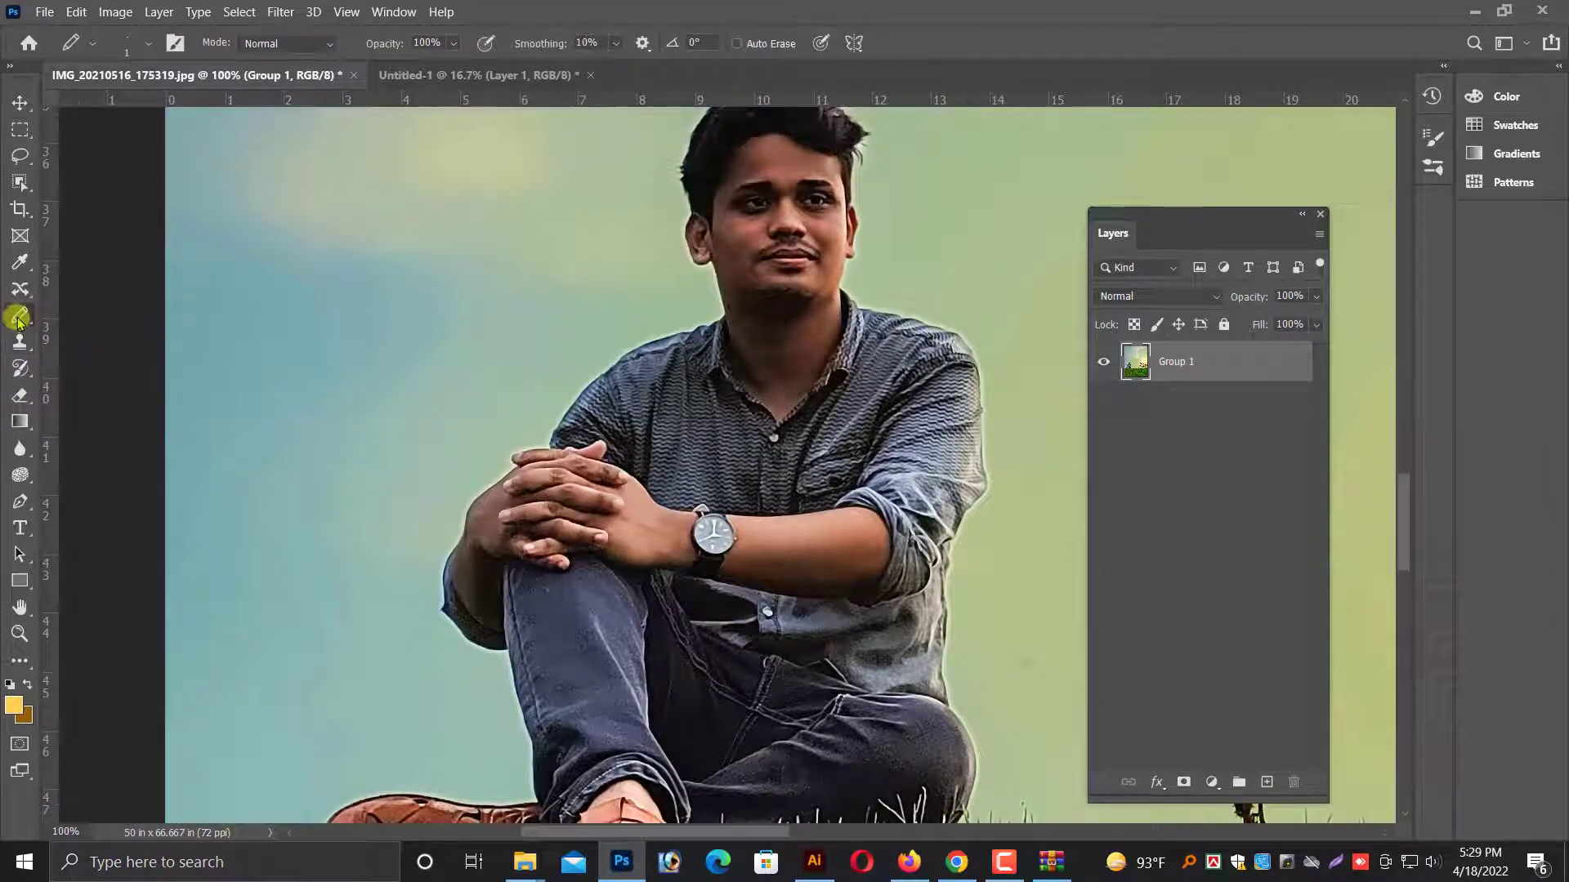
right_click(18, 321)
left_click(97, 335)
scroll(551, 269, "up", 1)
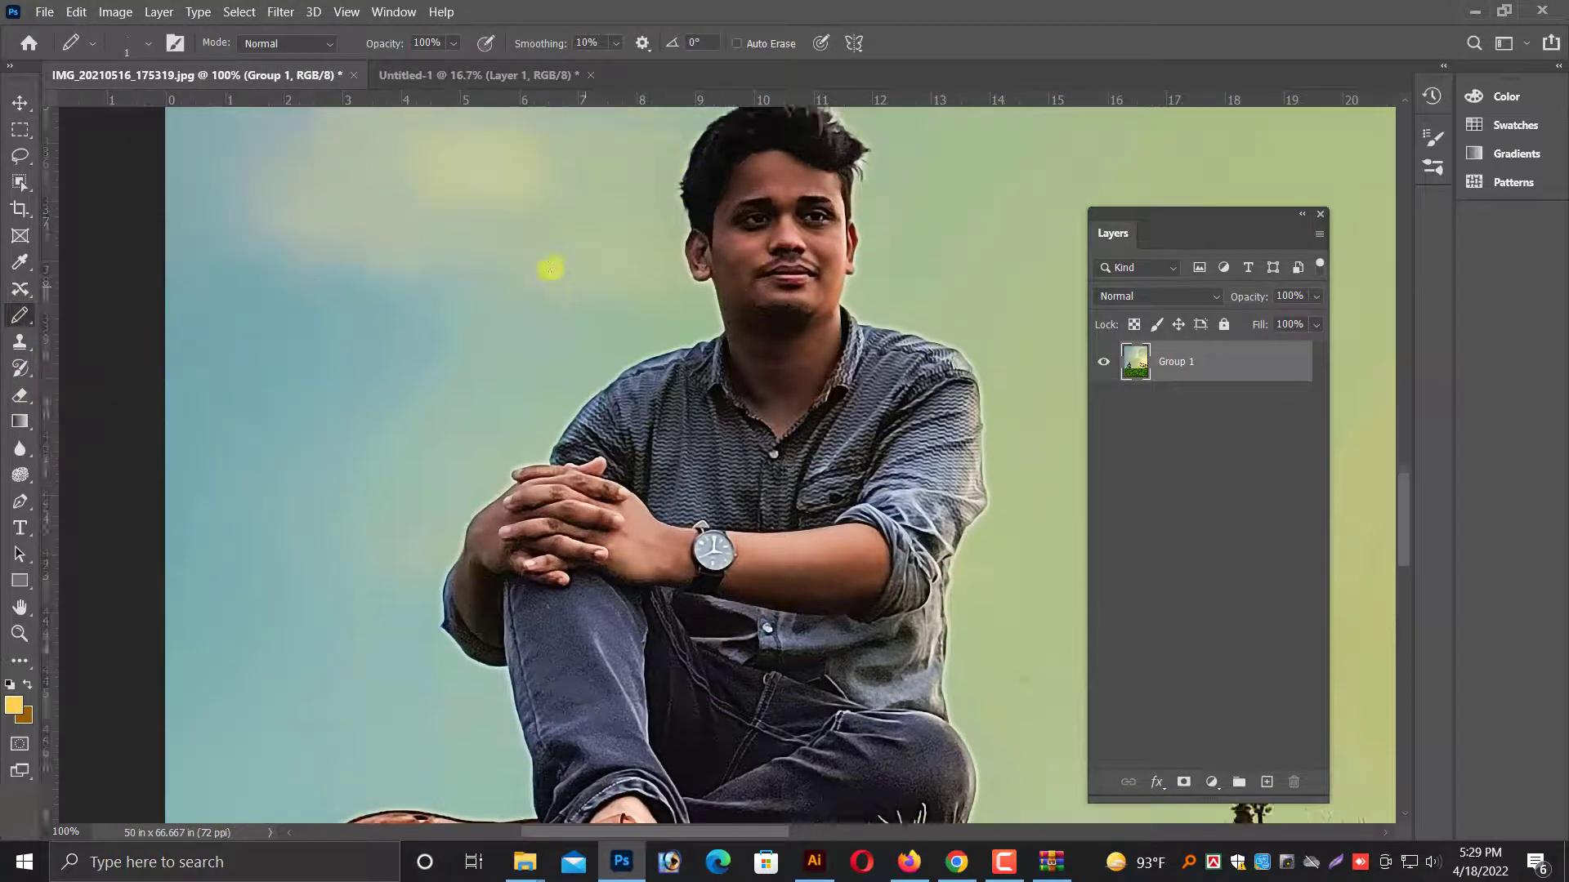
scroll(550, 269, "up", 4)
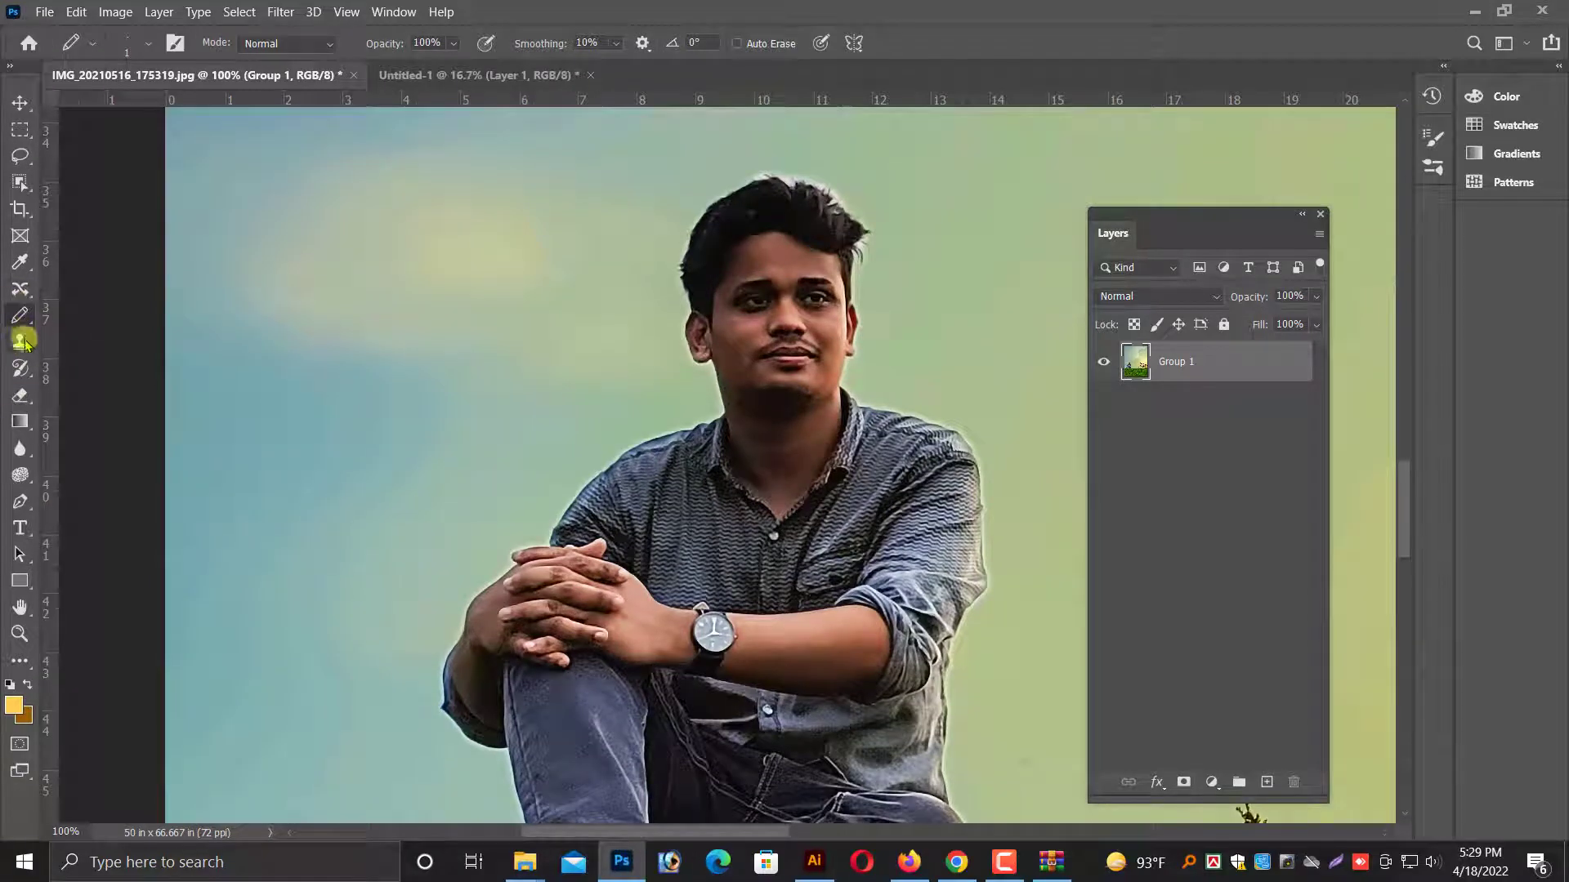
left_click(22, 372)
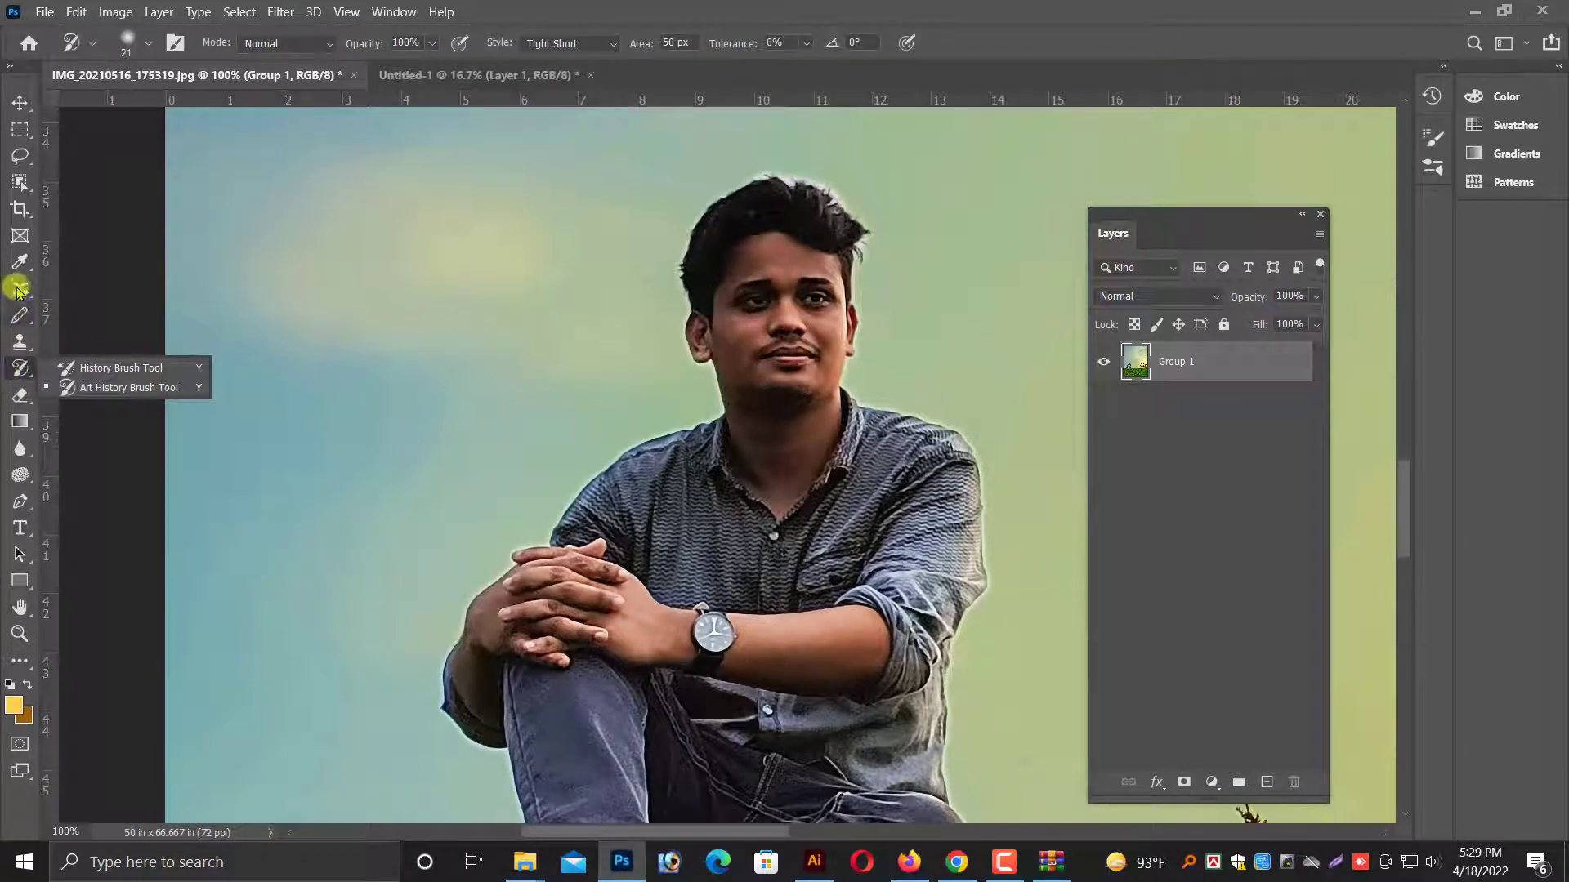
right_click(20, 318)
left_click(73, 371)
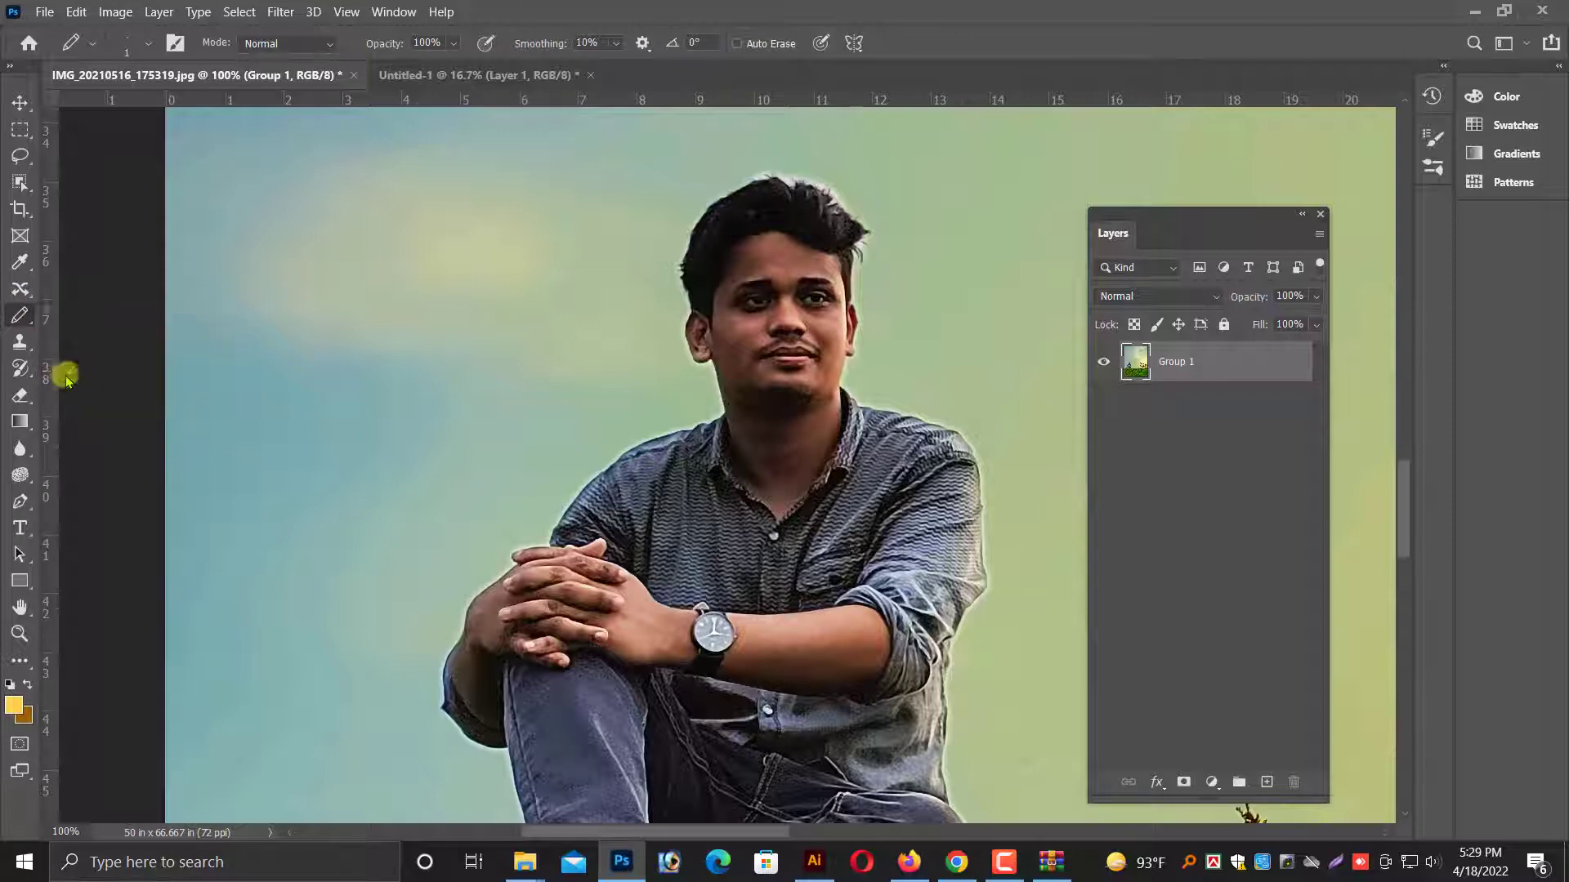
Blend the skin of the forehead and temple with the Mixer Brush at 25 pixels.
scroll(781, 308, "up", 3)
key("ctrl+plus")
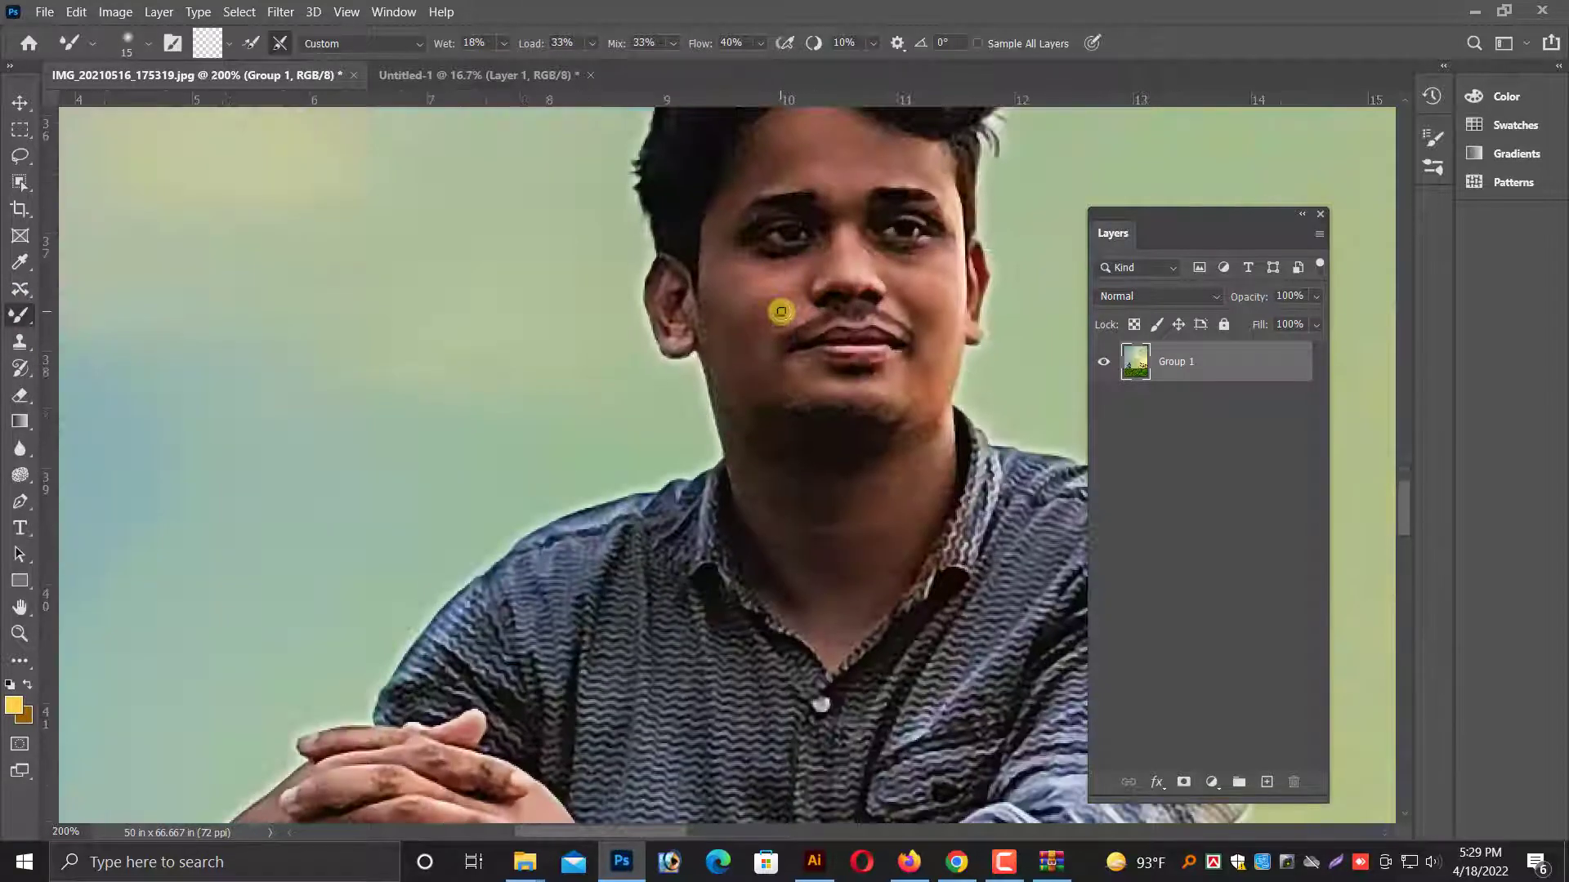
scroll(782, 311, "up", 5)
key("ctrl+plus")
scroll(851, 252, "up", 3)
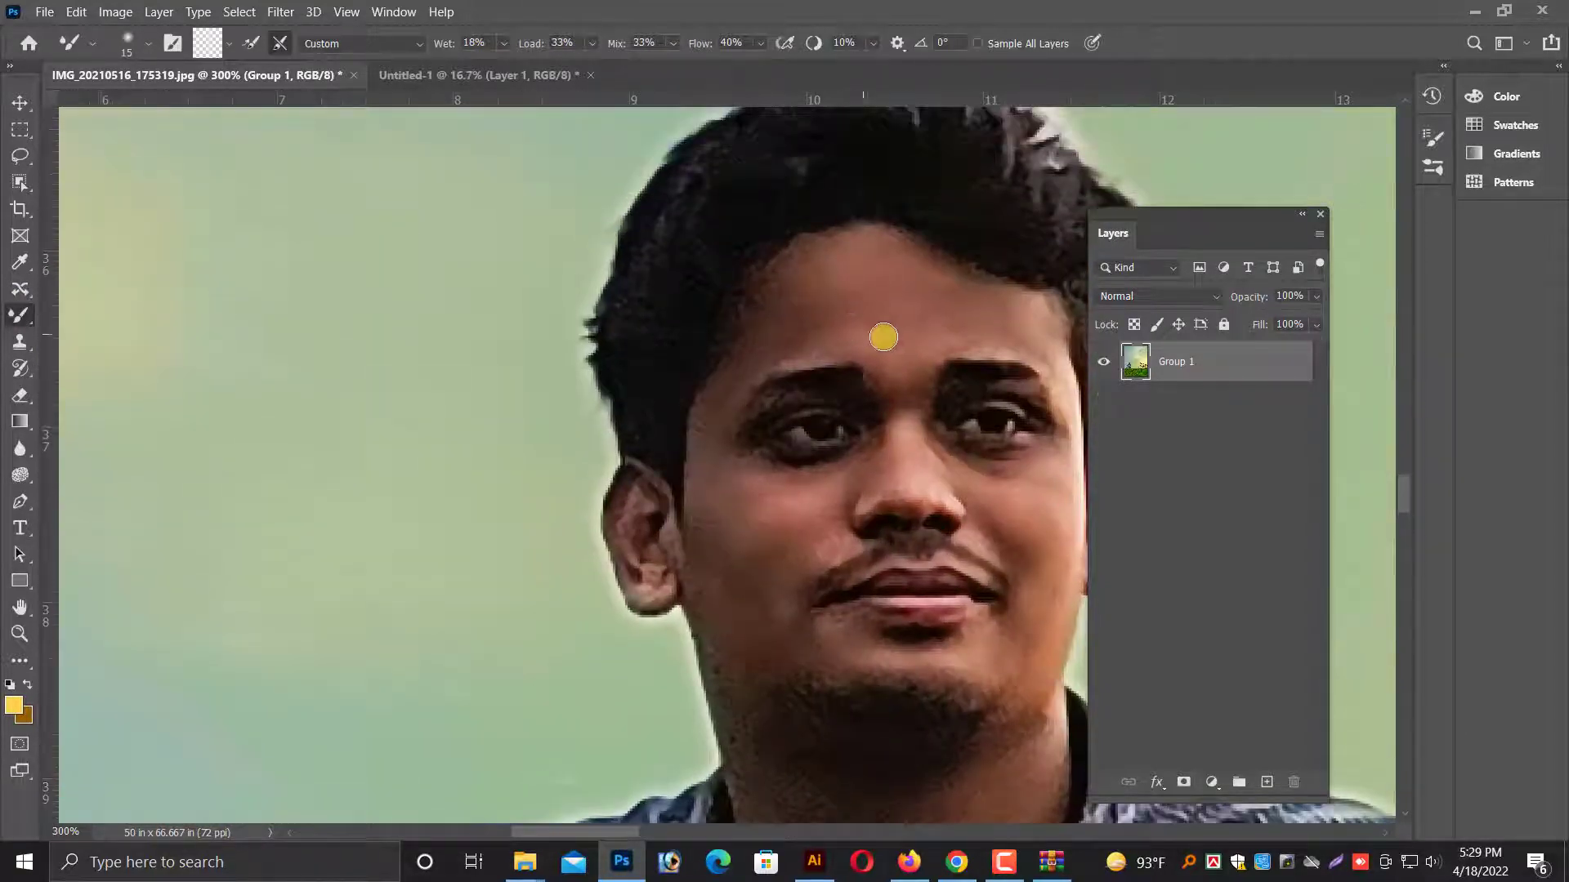
key("bracketright")
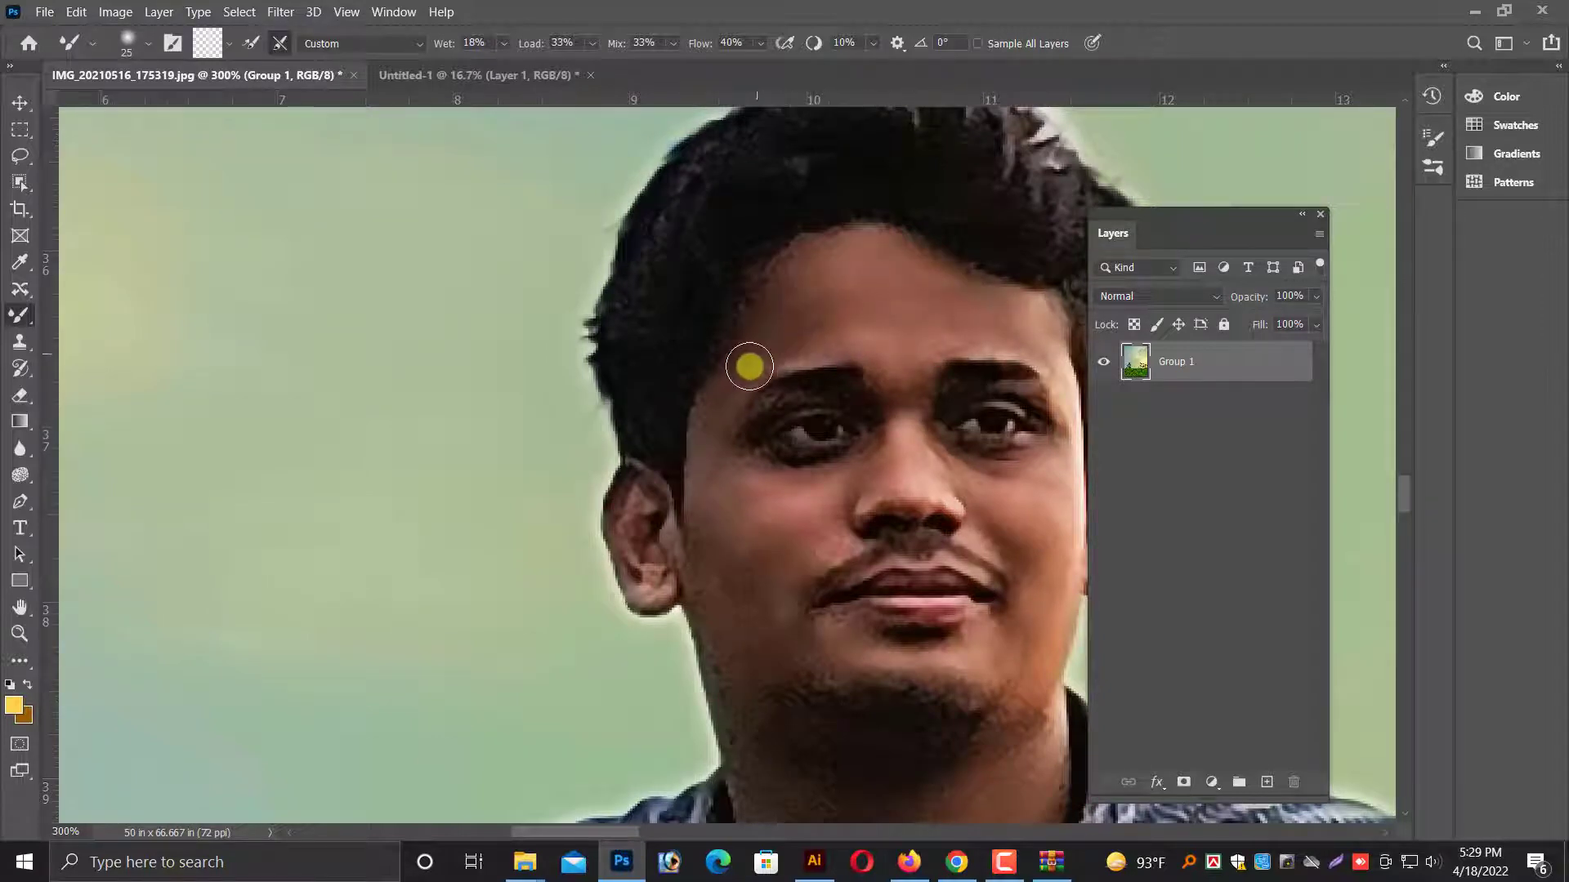
scroll(744, 409, "down", 3)
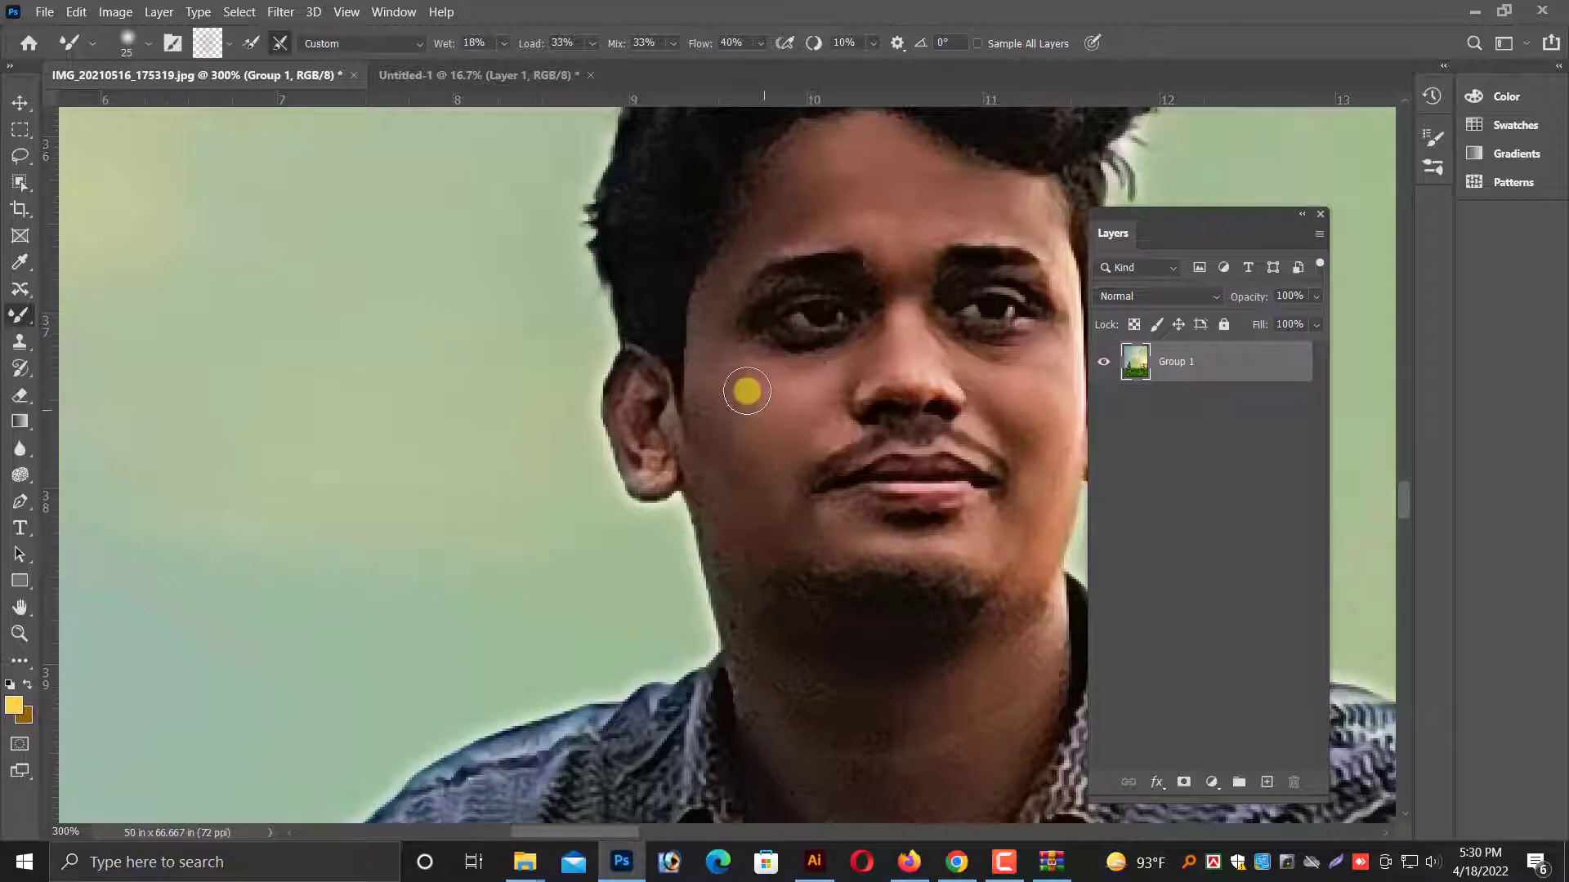
Blend the skin beneath the eye and on the cheek, reducing the Mixer Brush to 20 and 10 pixels.
left_click_drag(861, 375, 658, 378)
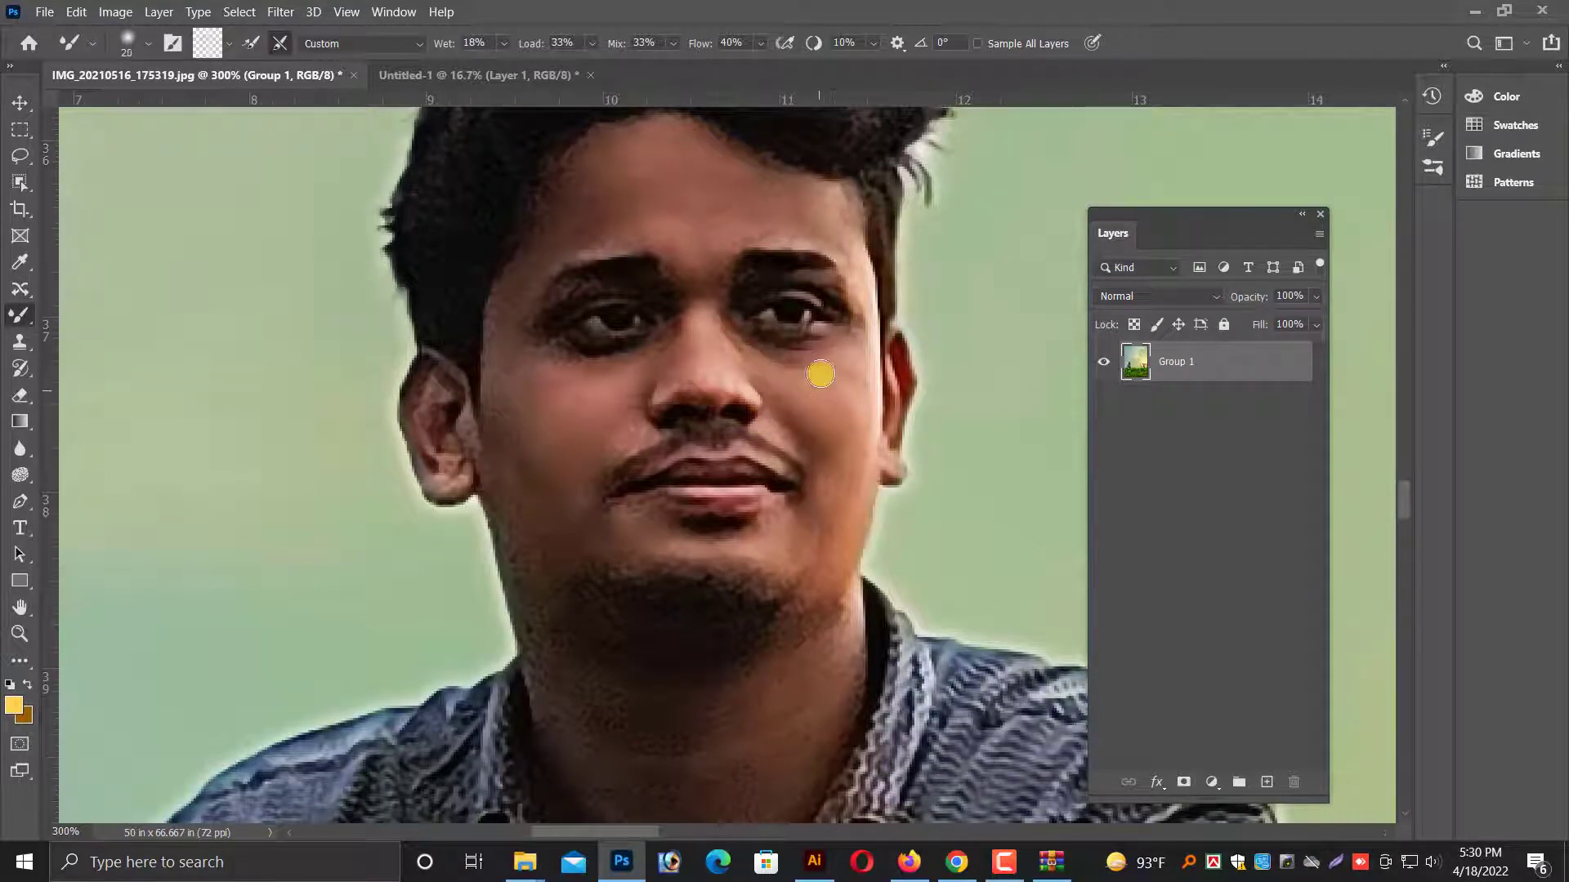
key("bracketleft")
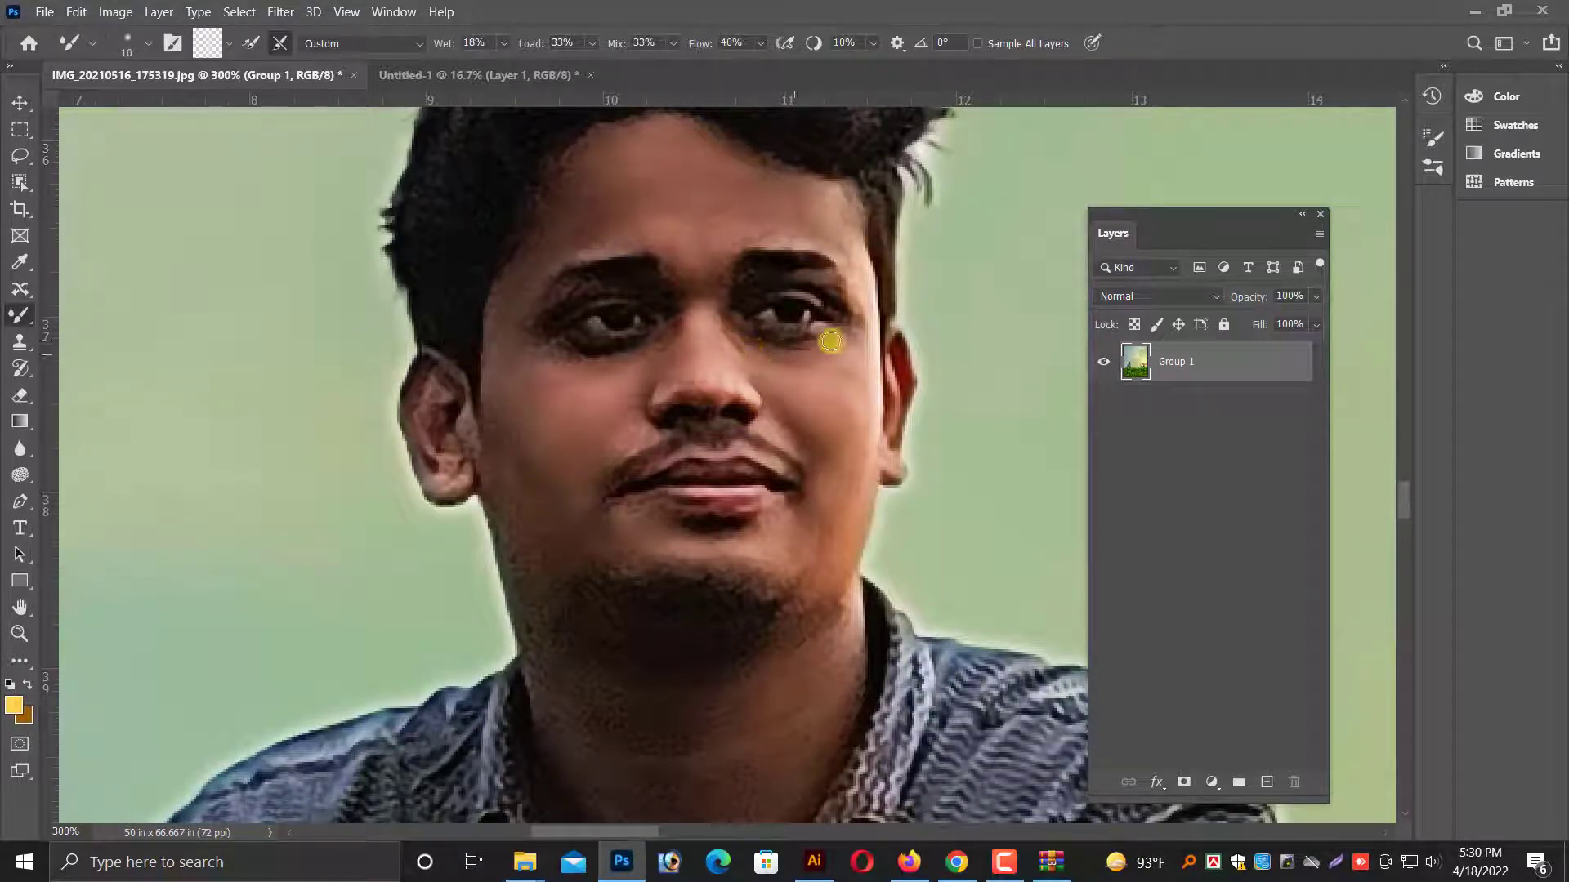
left_click_drag(751, 353, 859, 328)
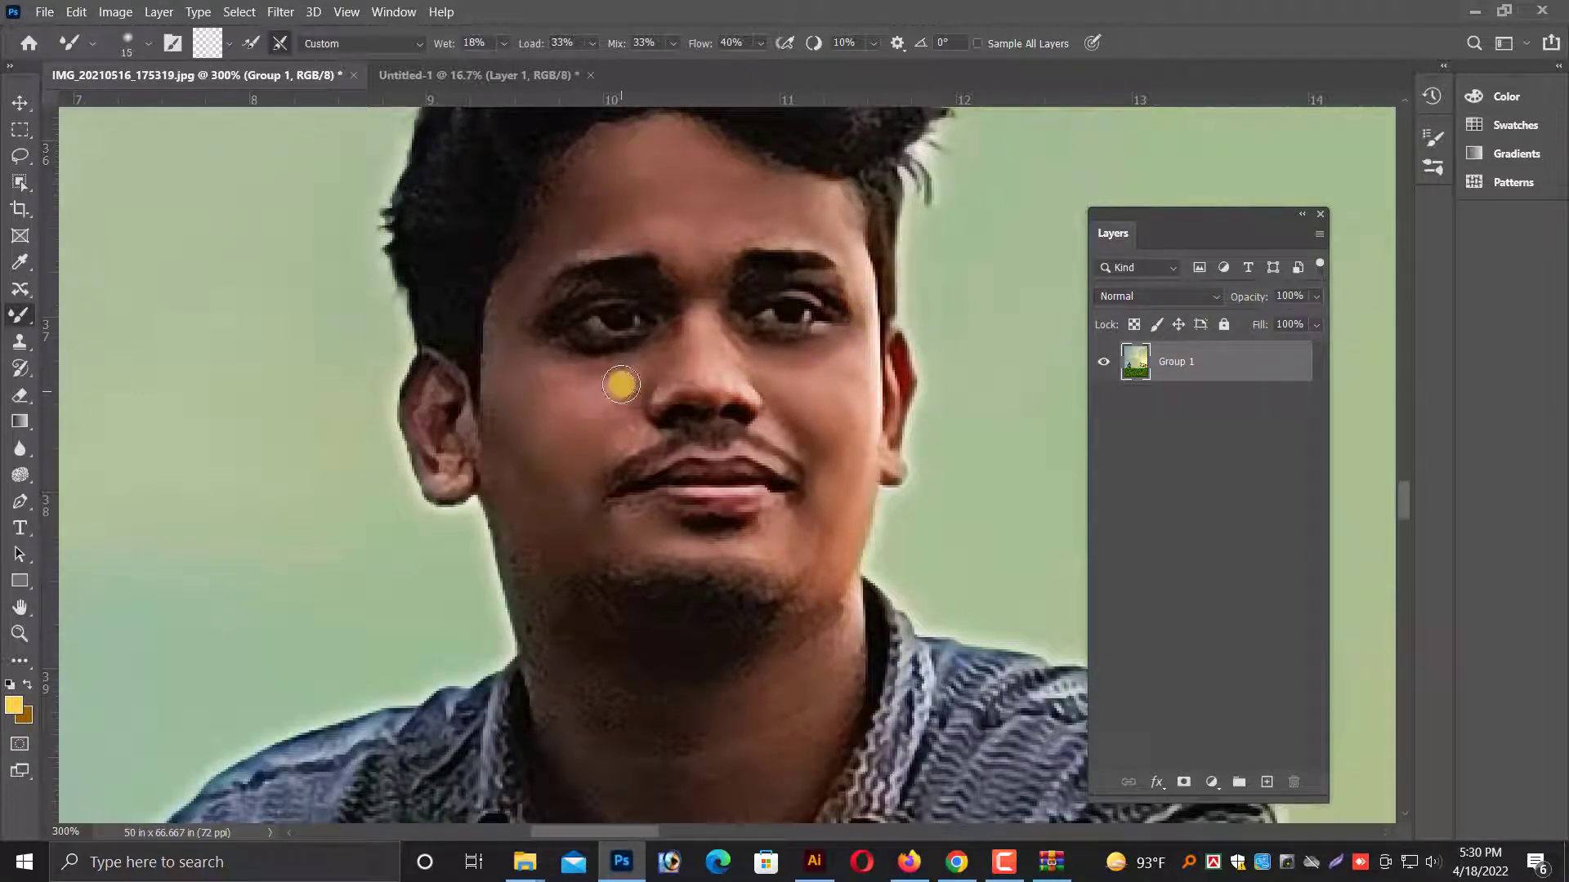
Blend the lower cheek, jaw and neck with the Mixer Brush at 20 pixels.
key("bracketright")
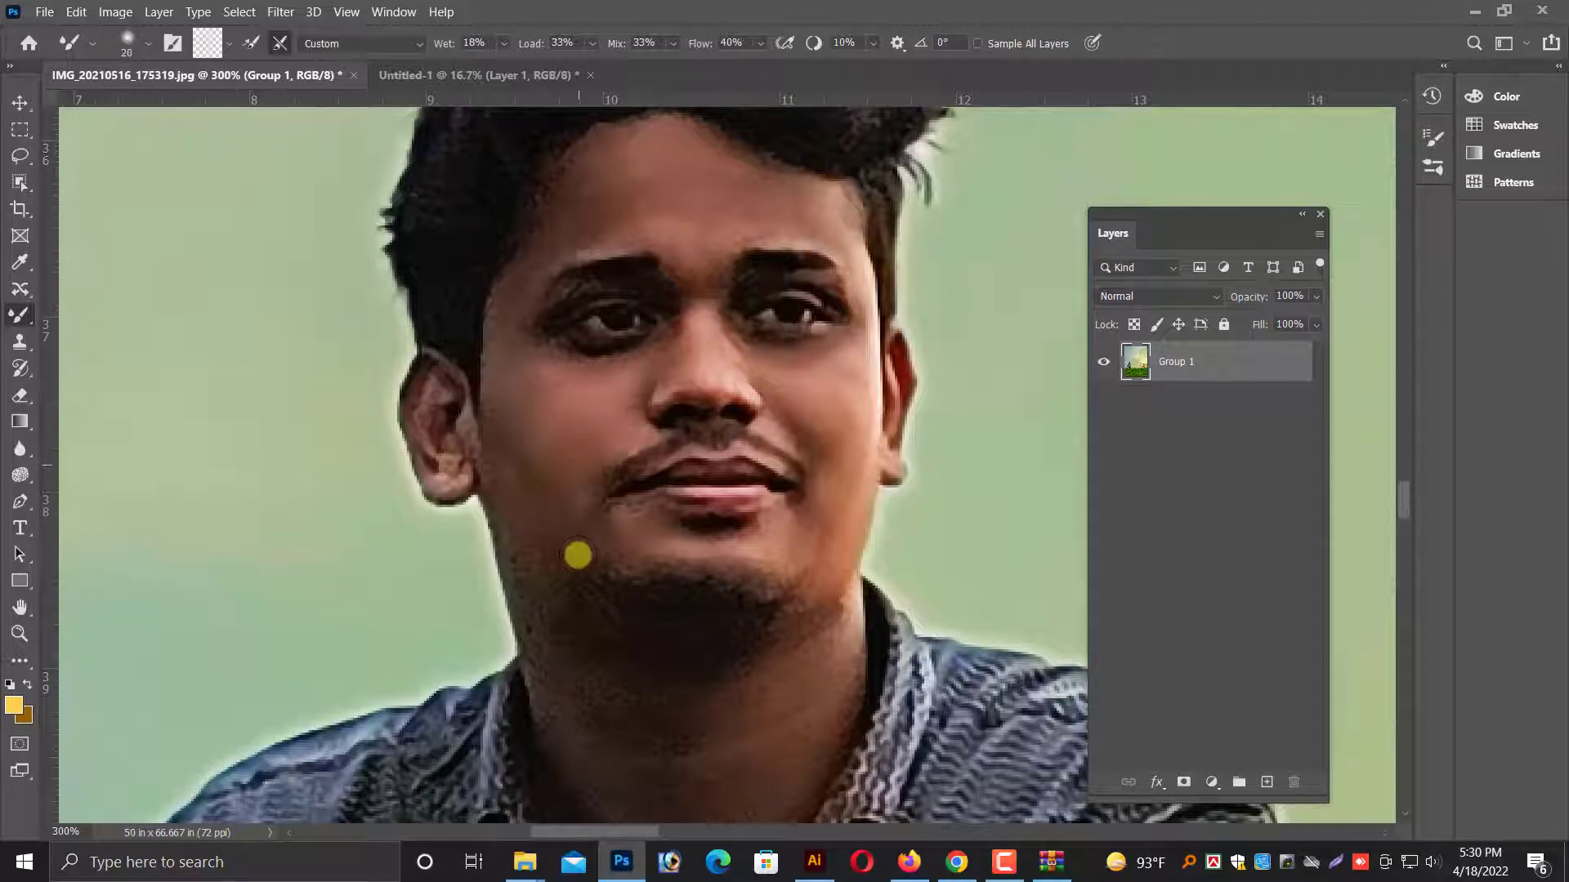
scroll(518, 409, "down", 2)
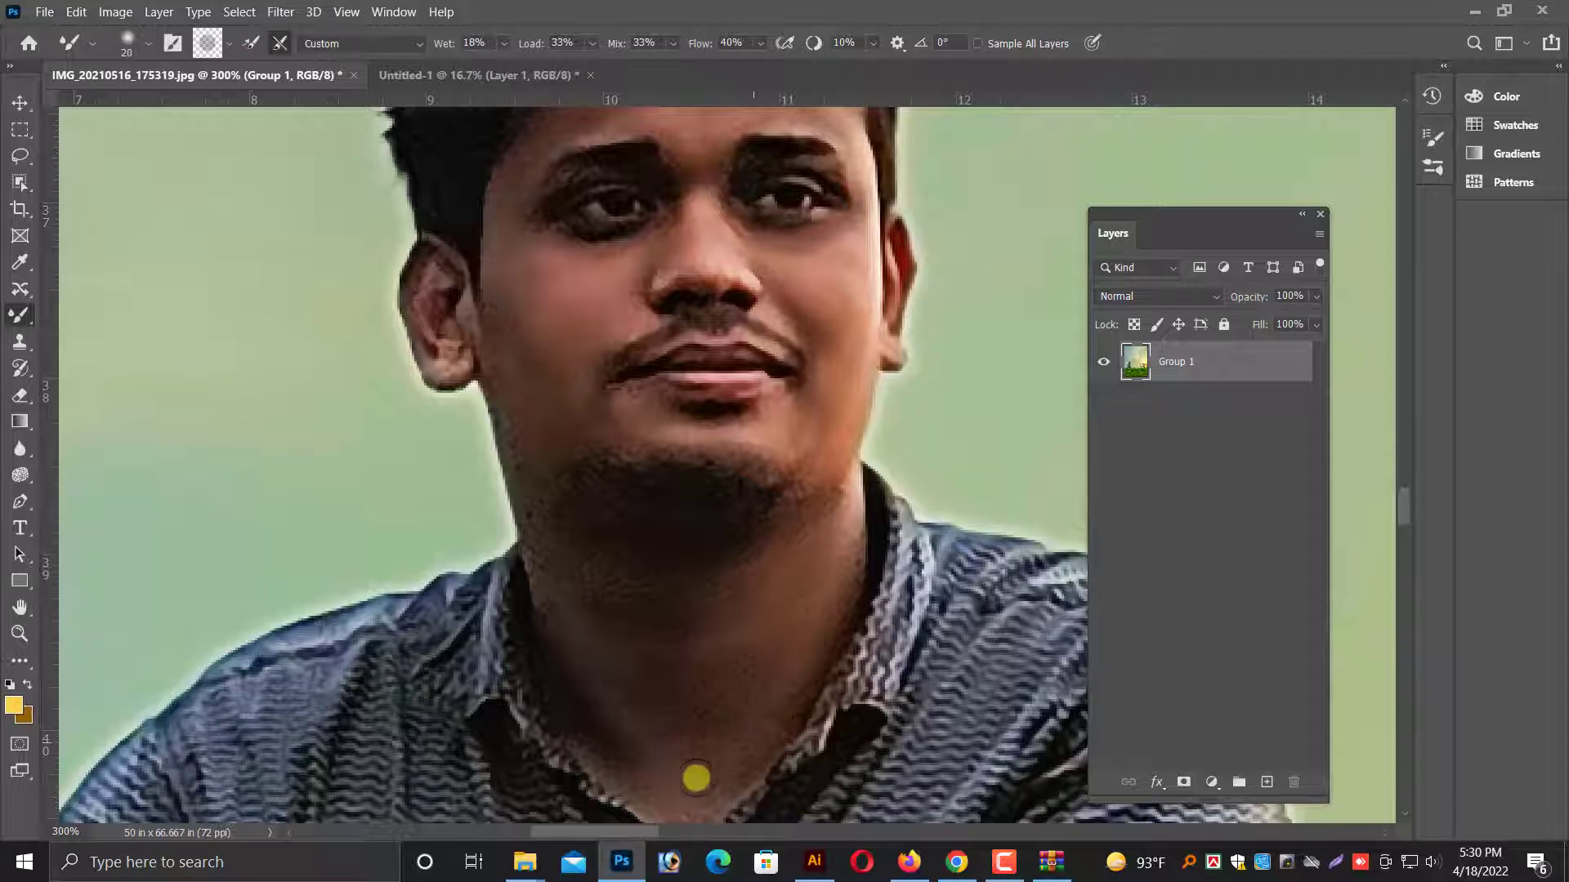
scroll(695, 779, "down", 1)
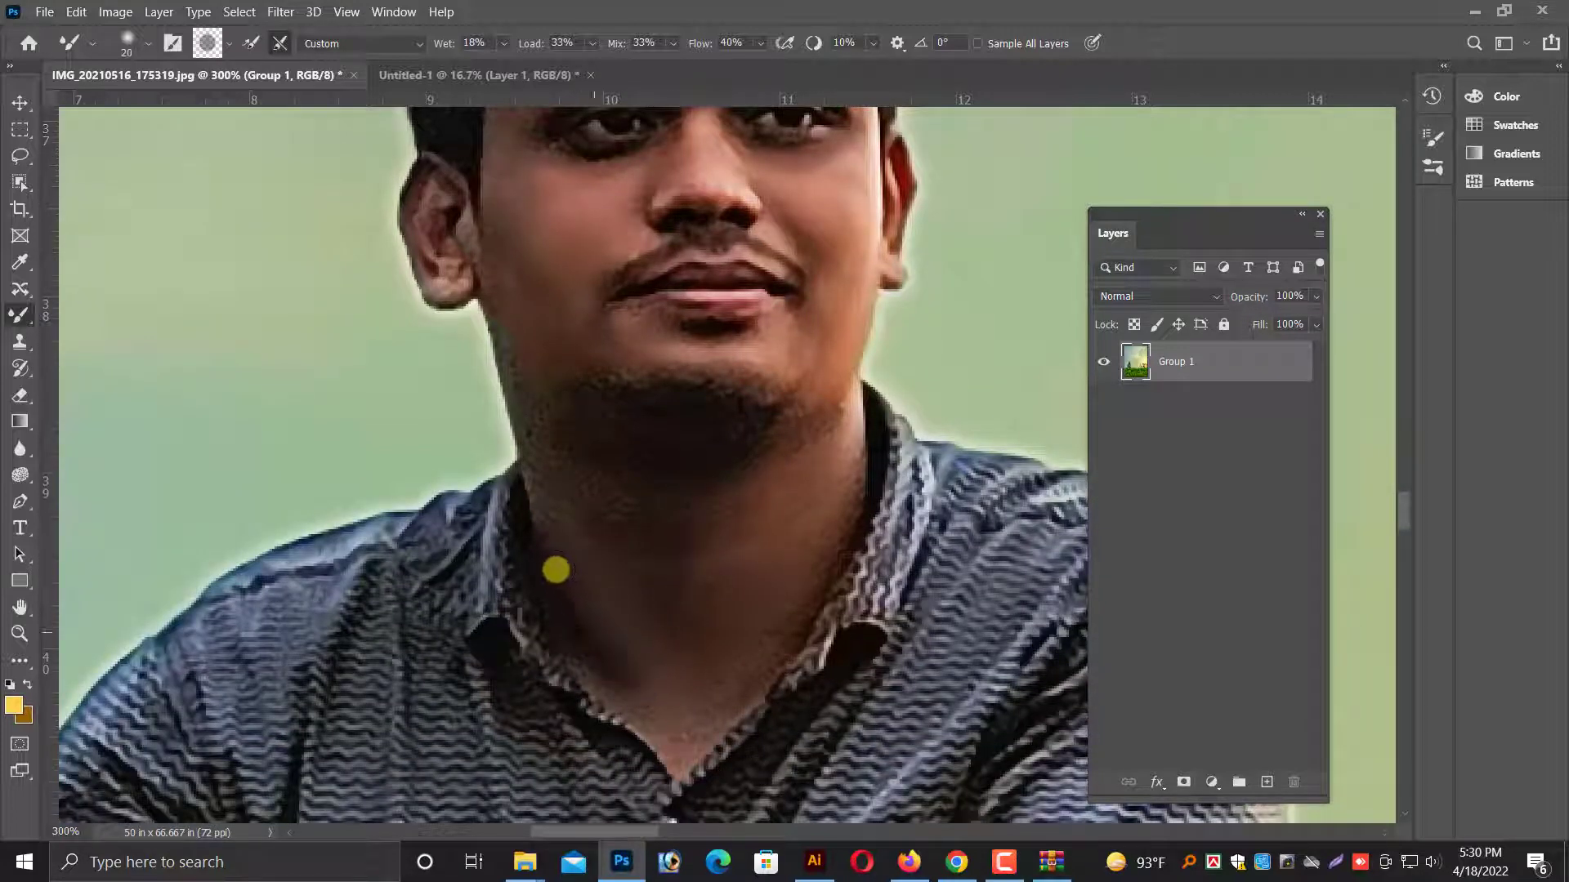
Examine the whole composition and then the man's retouched face, arms and clothing at closer range.
key("ctrl+minus")
key("ctrl+minus")
key("ctrl+minus")
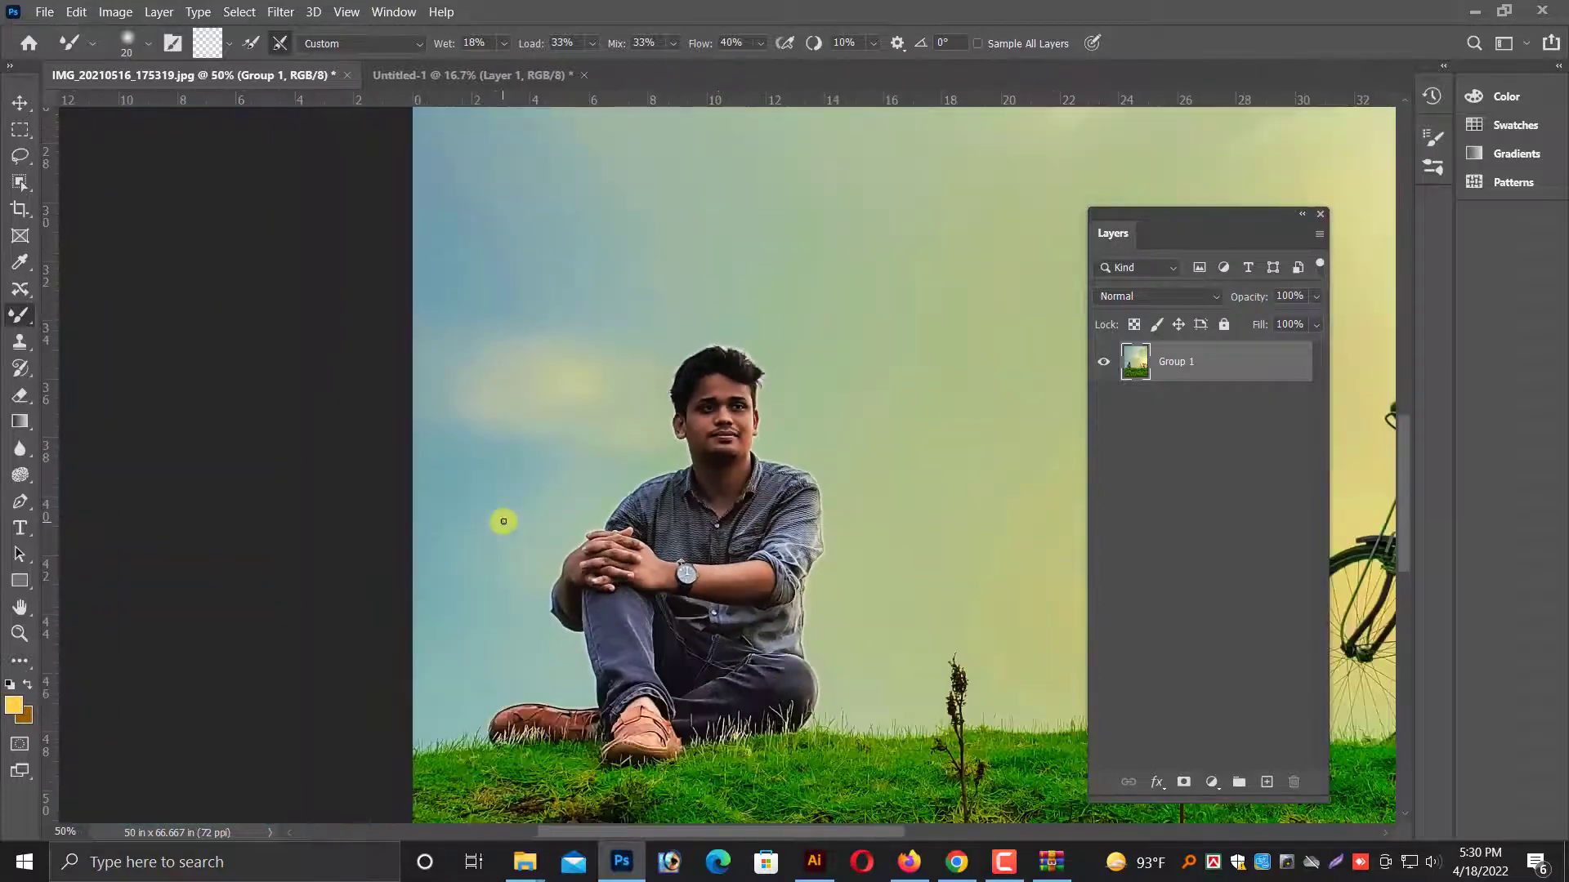
left_click(19, 102)
key("ctrl+minus")
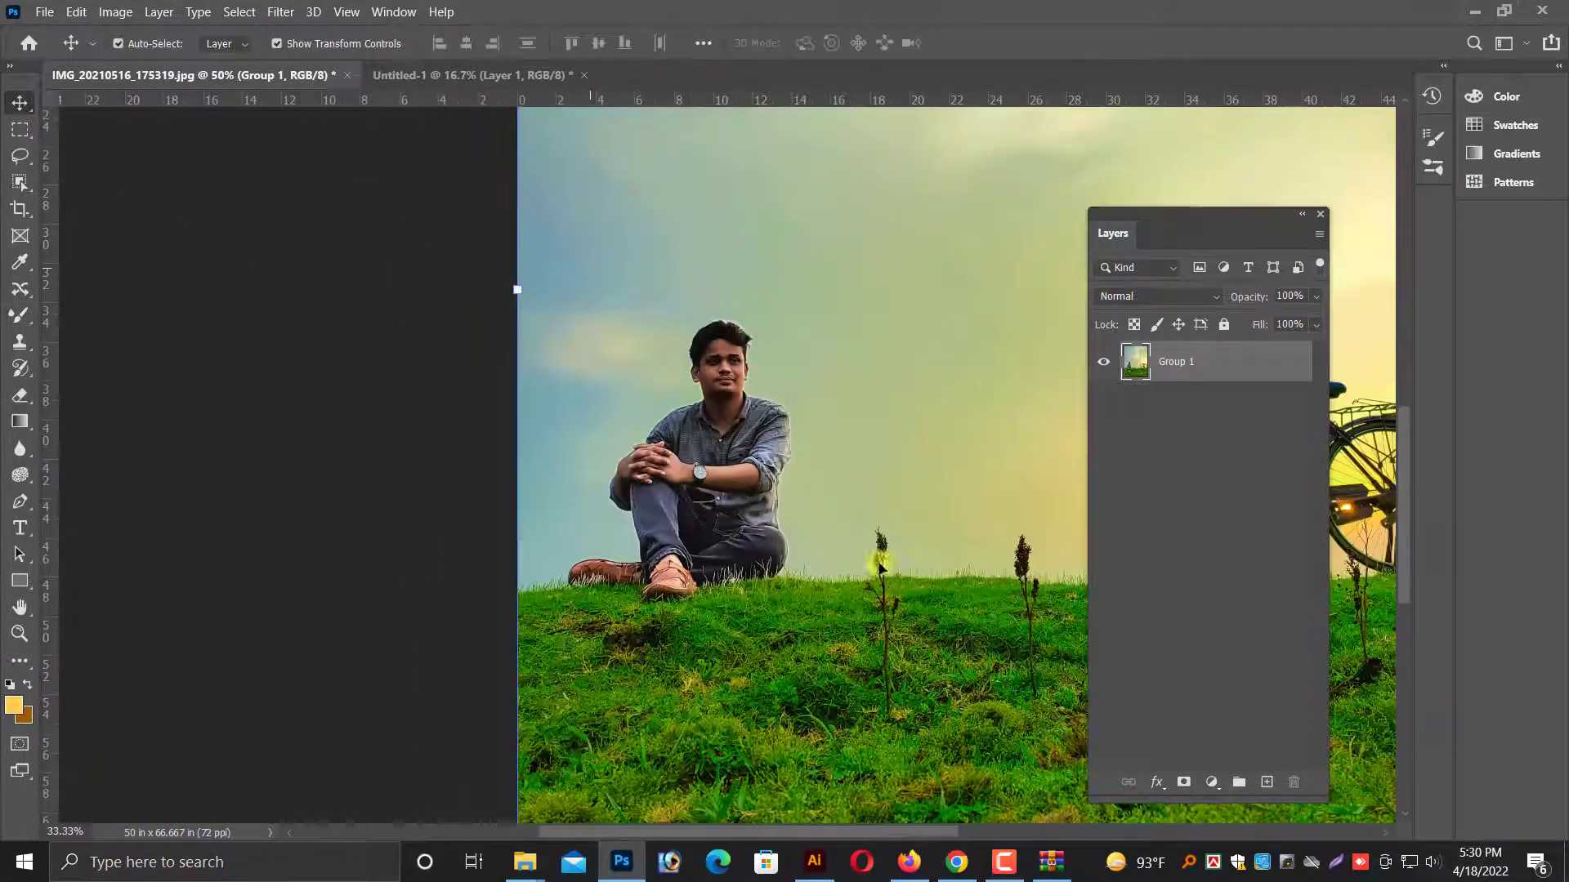
scroll(801, 488, "down", 2)
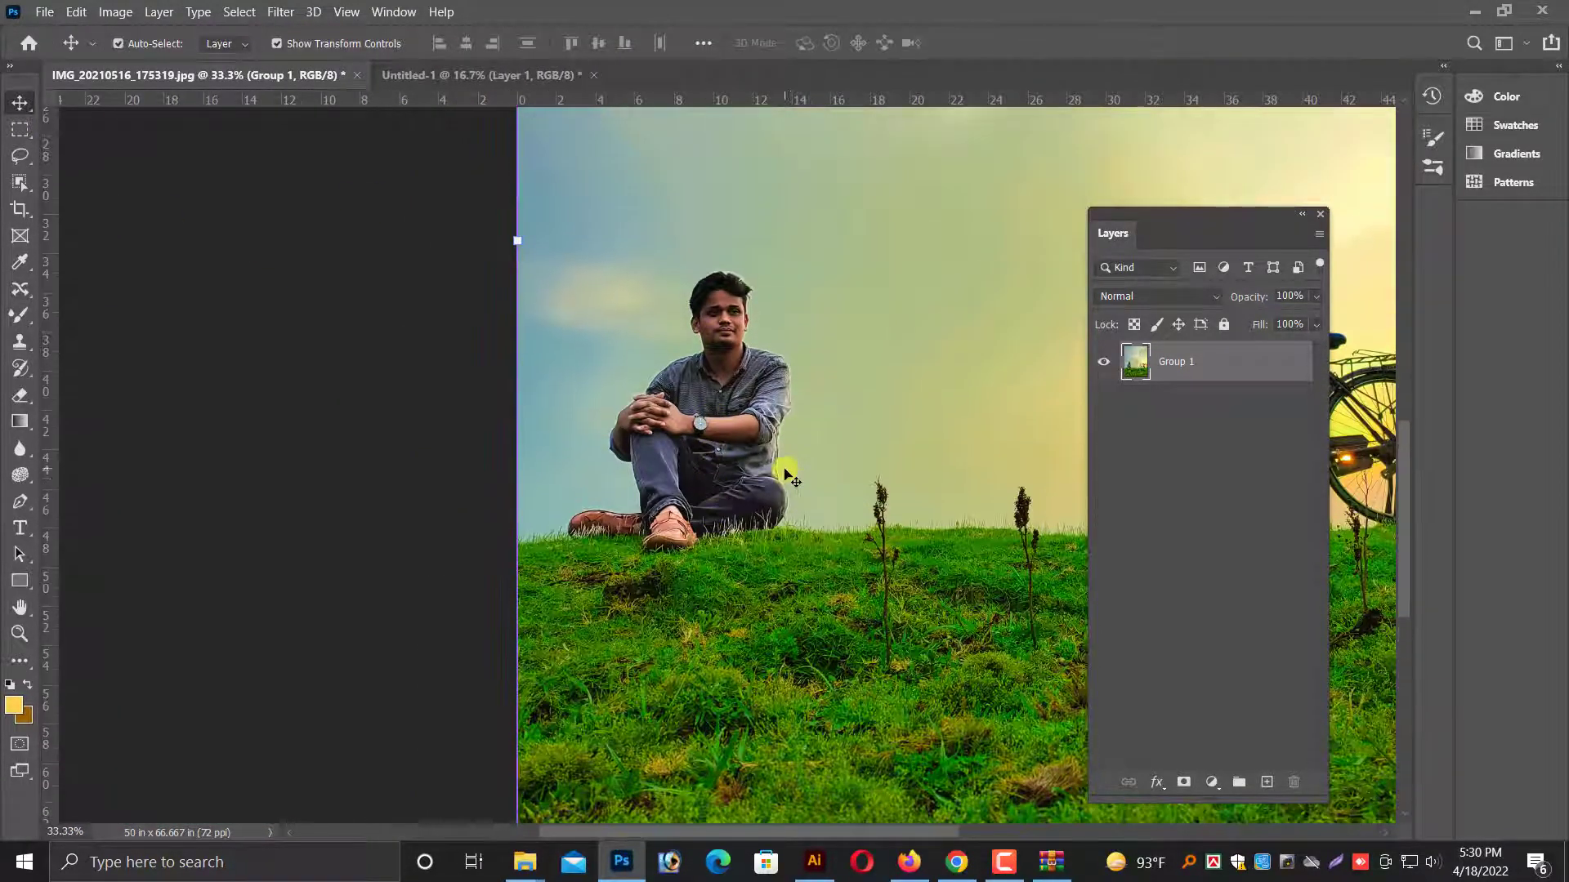
key("ctrl+minus")
key("ctrl+minus")
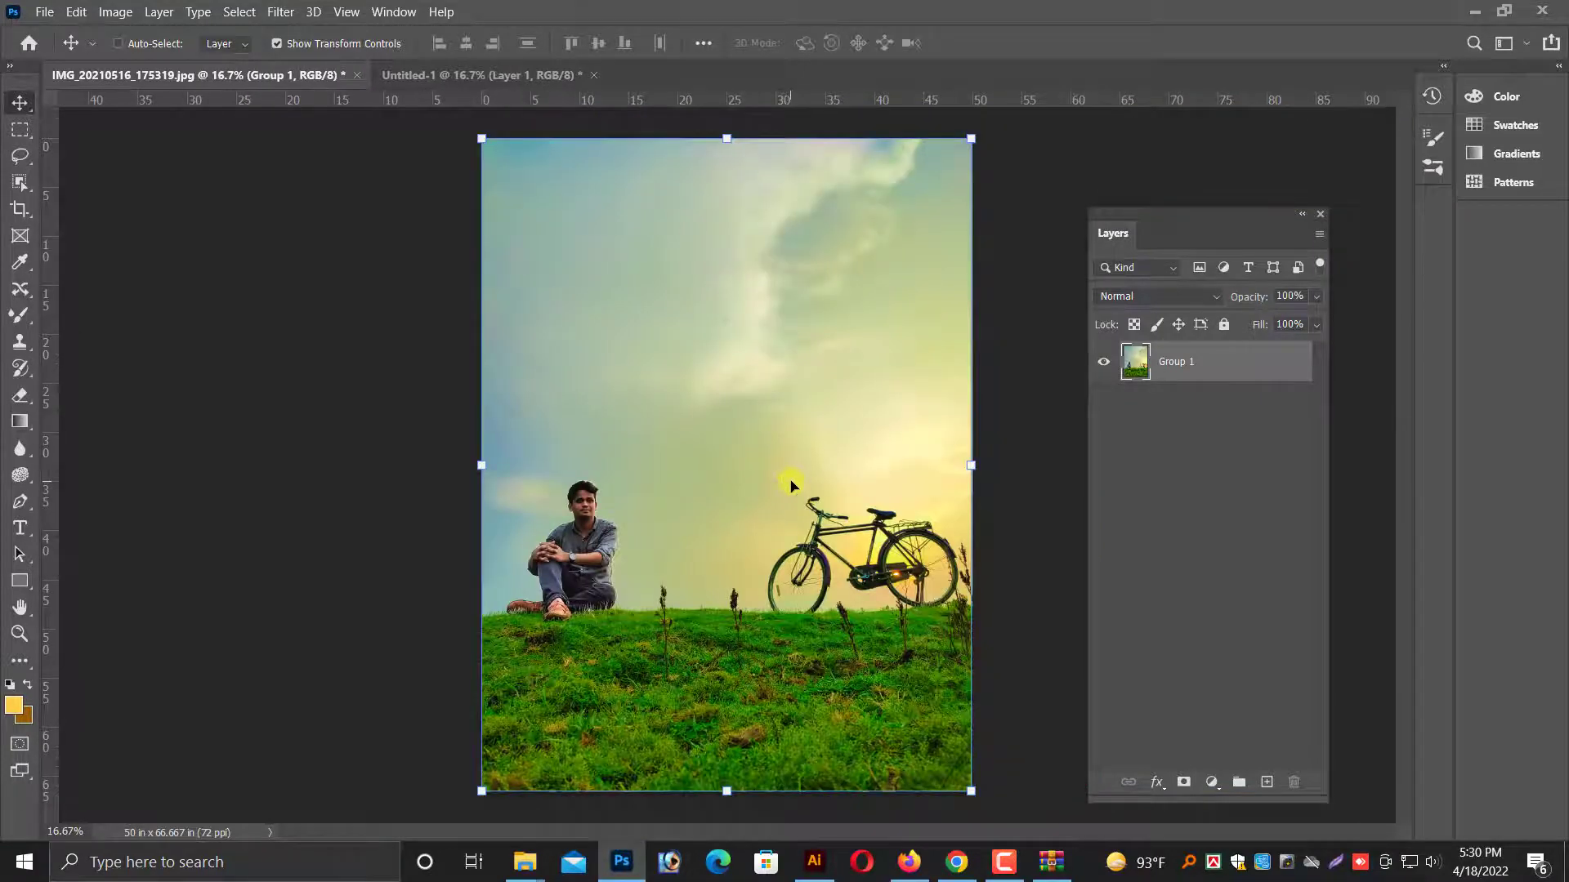
key("ctrl+plus")
key("ctrl+plus")
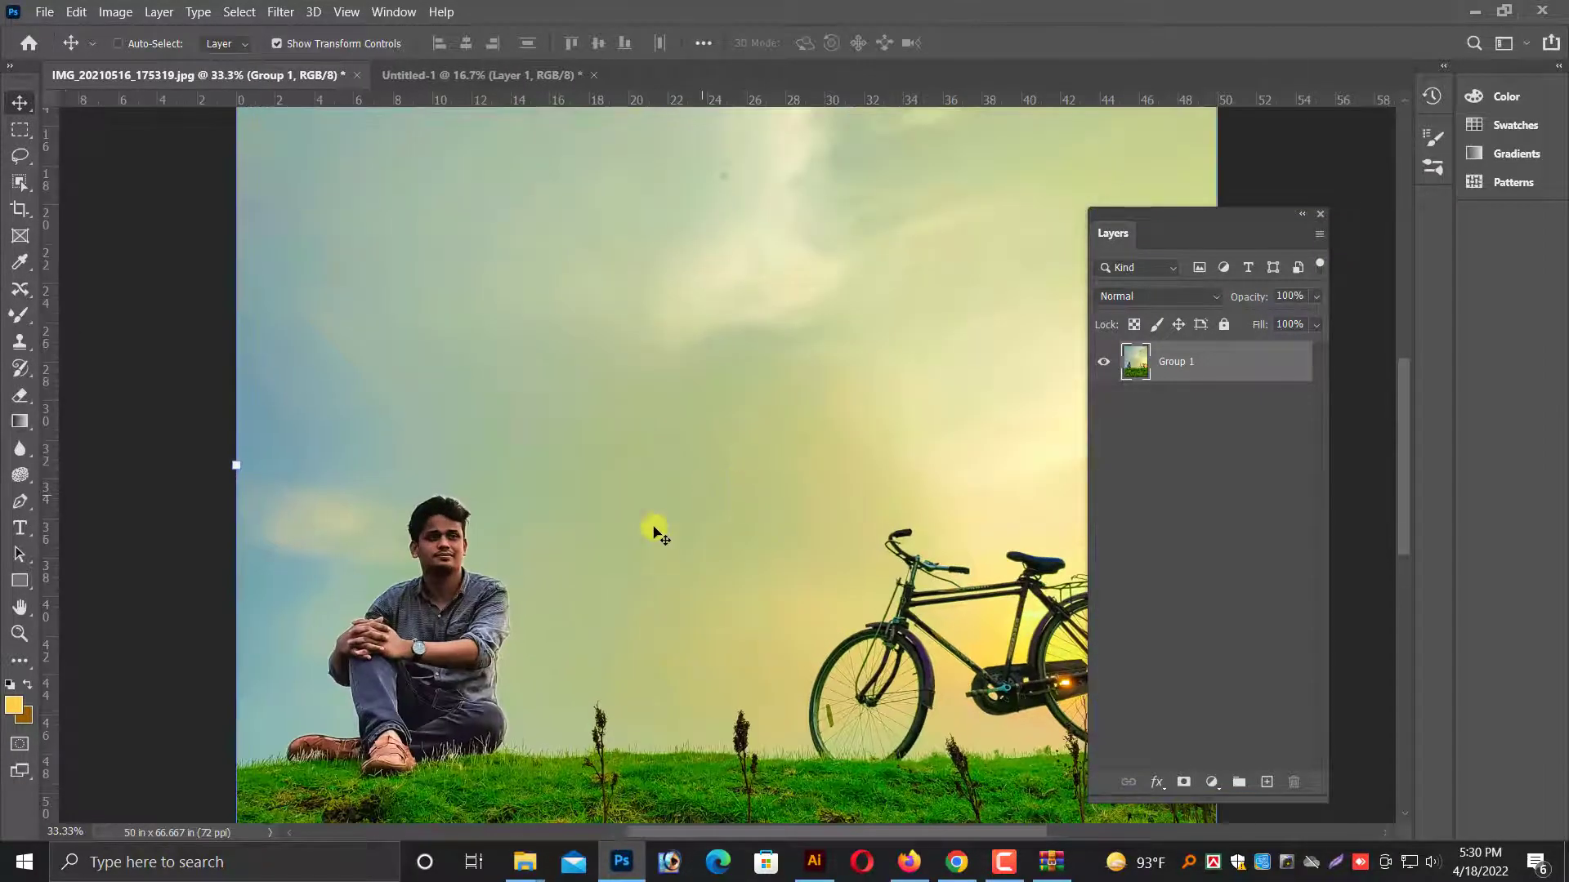
key("ctrl")
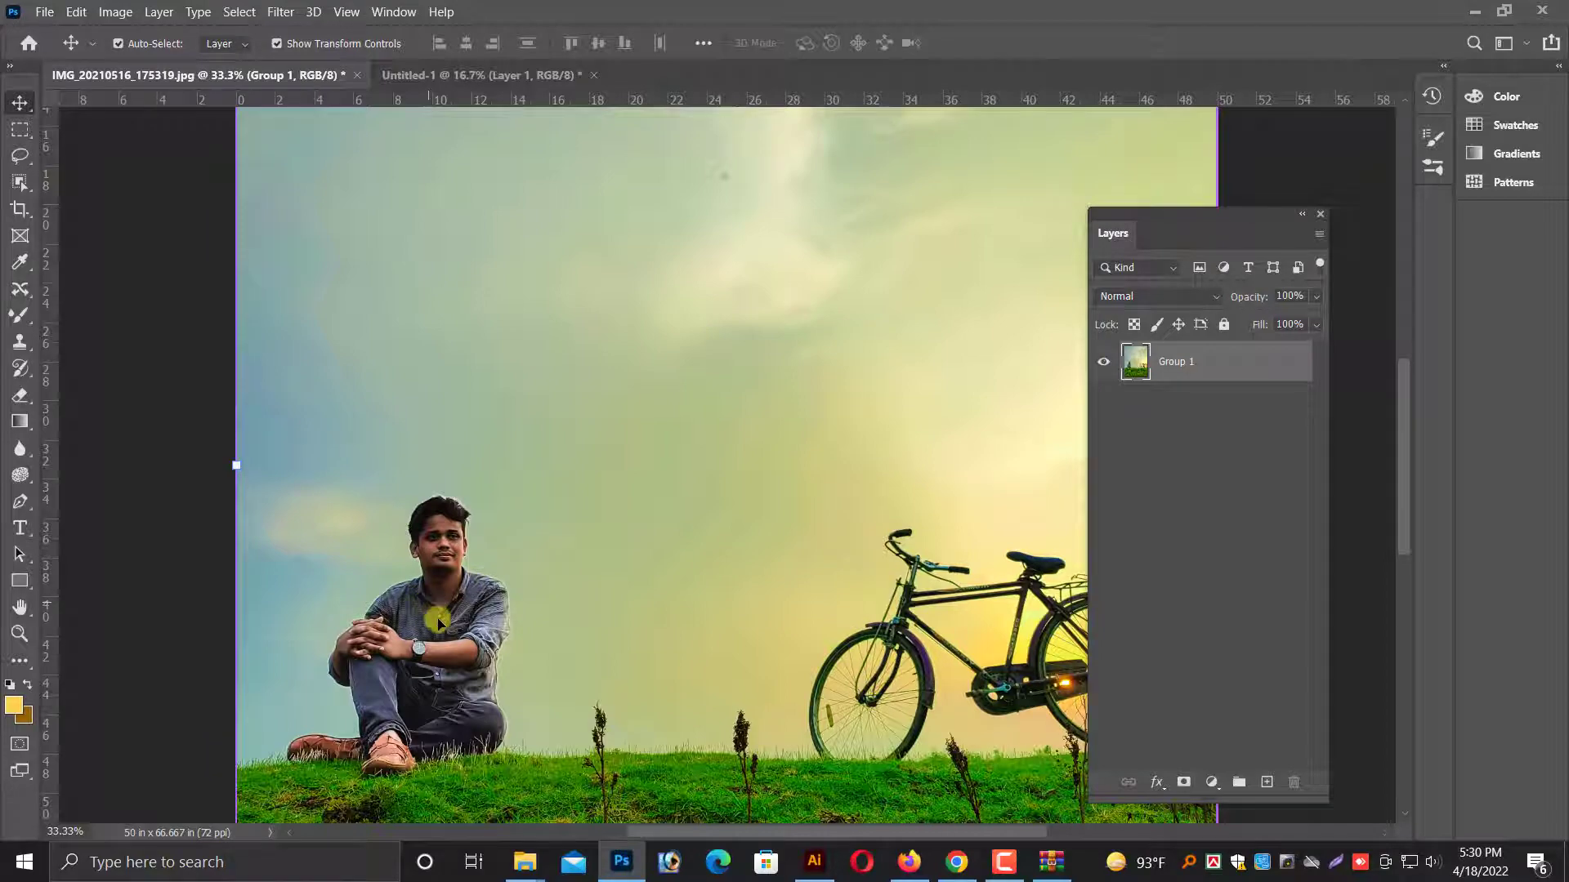
key("ctrl+plus")
left_click_drag(377, 687, 652, 347)
left_click_drag(591, 512, 663, 550)
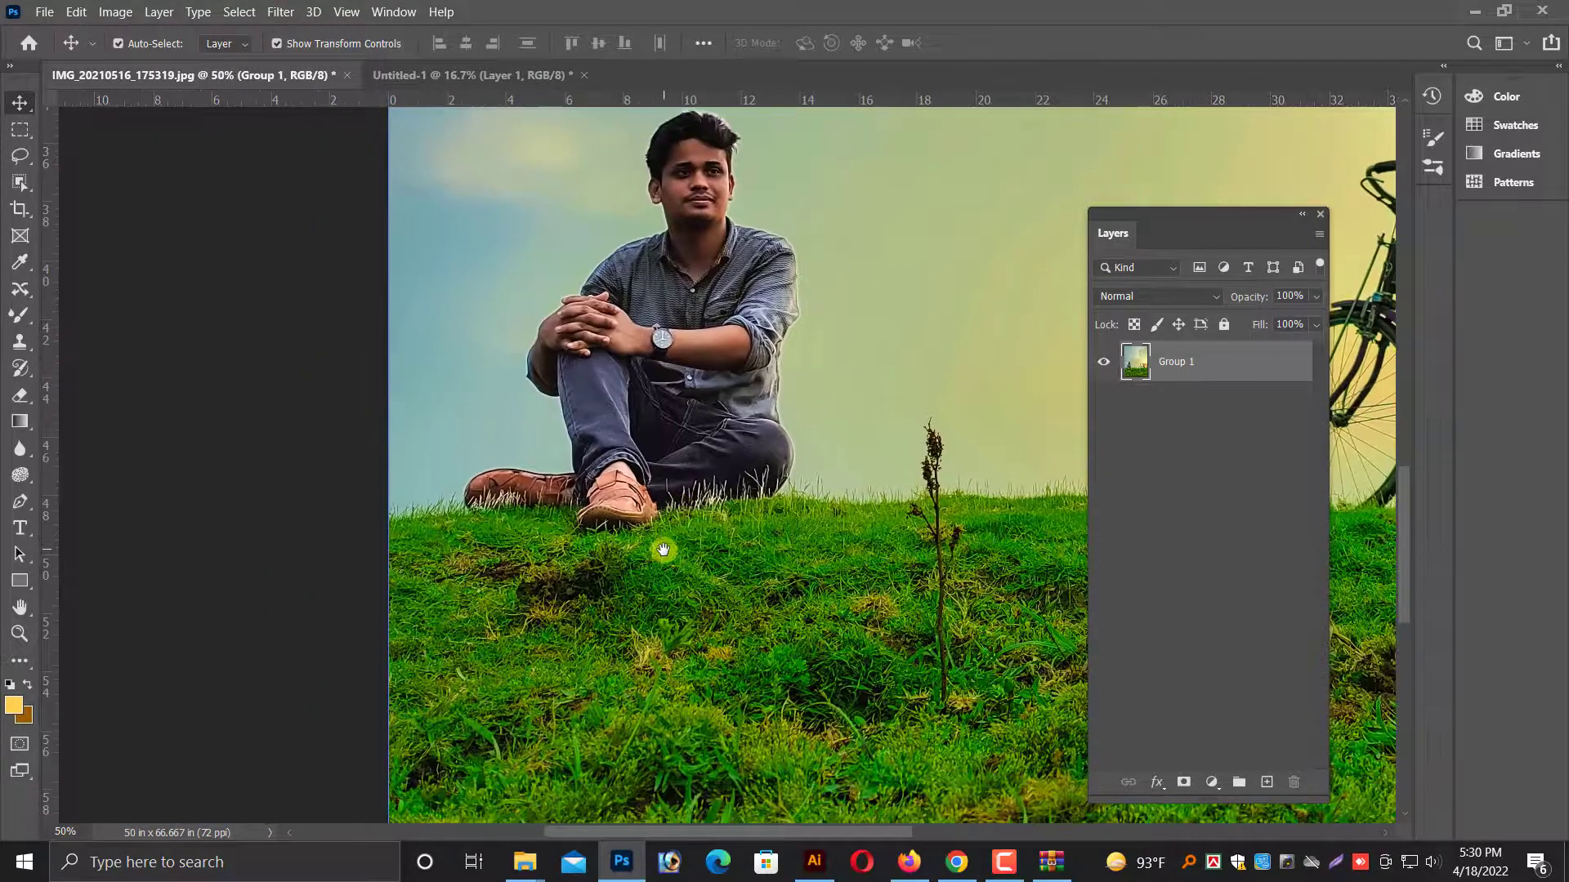
key("ctrl+plus")
left_click_drag(706, 338, 694, 504)
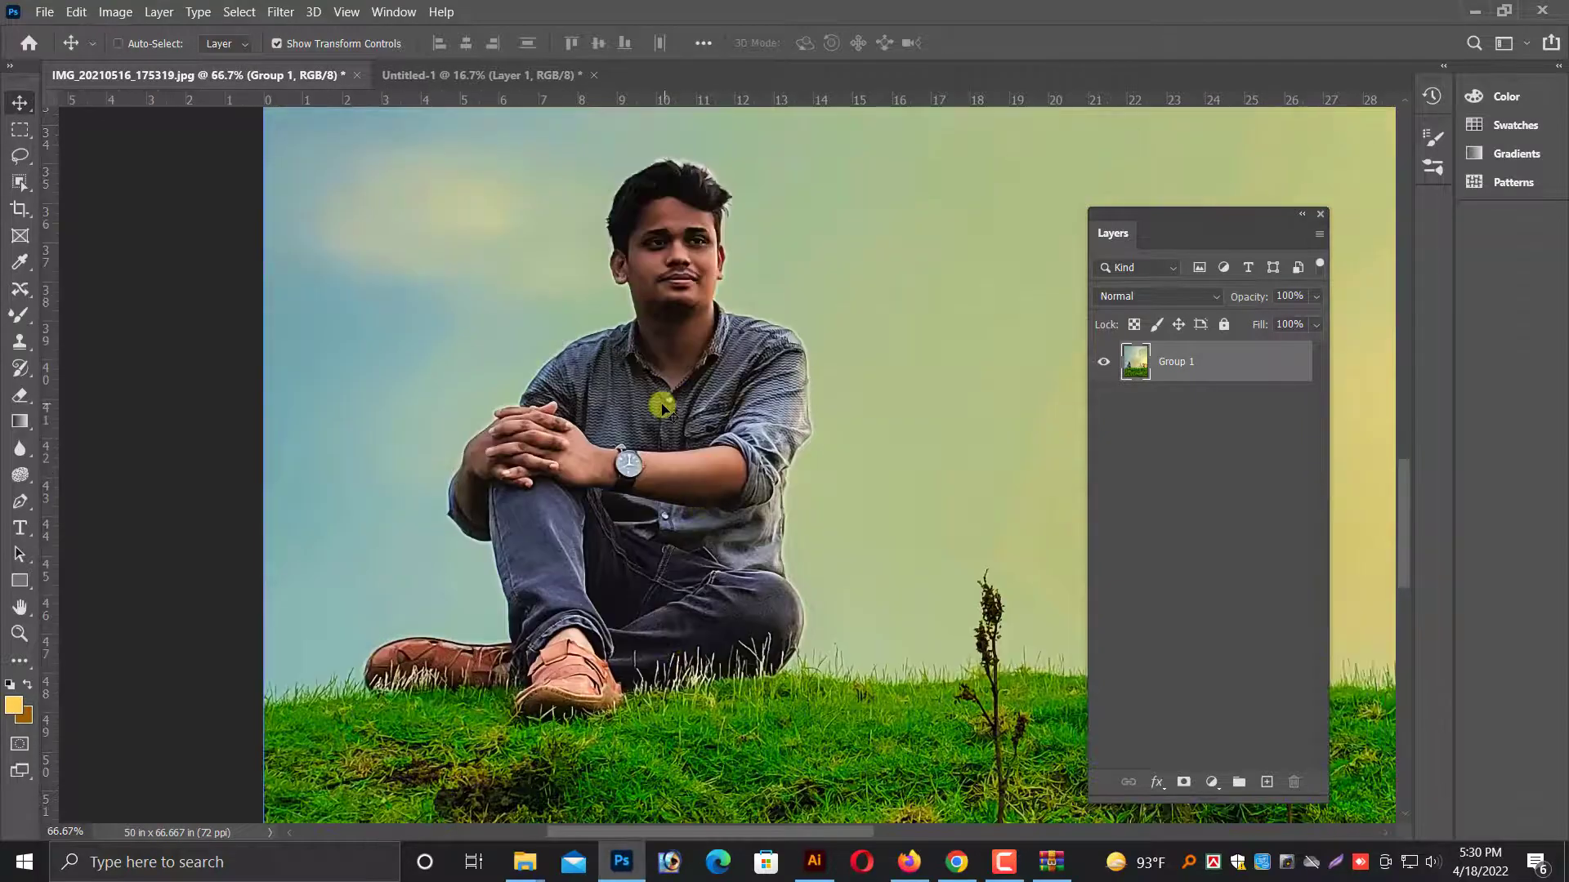
key("ctrl+plus")
left_click_drag(665, 406, 590, 491)
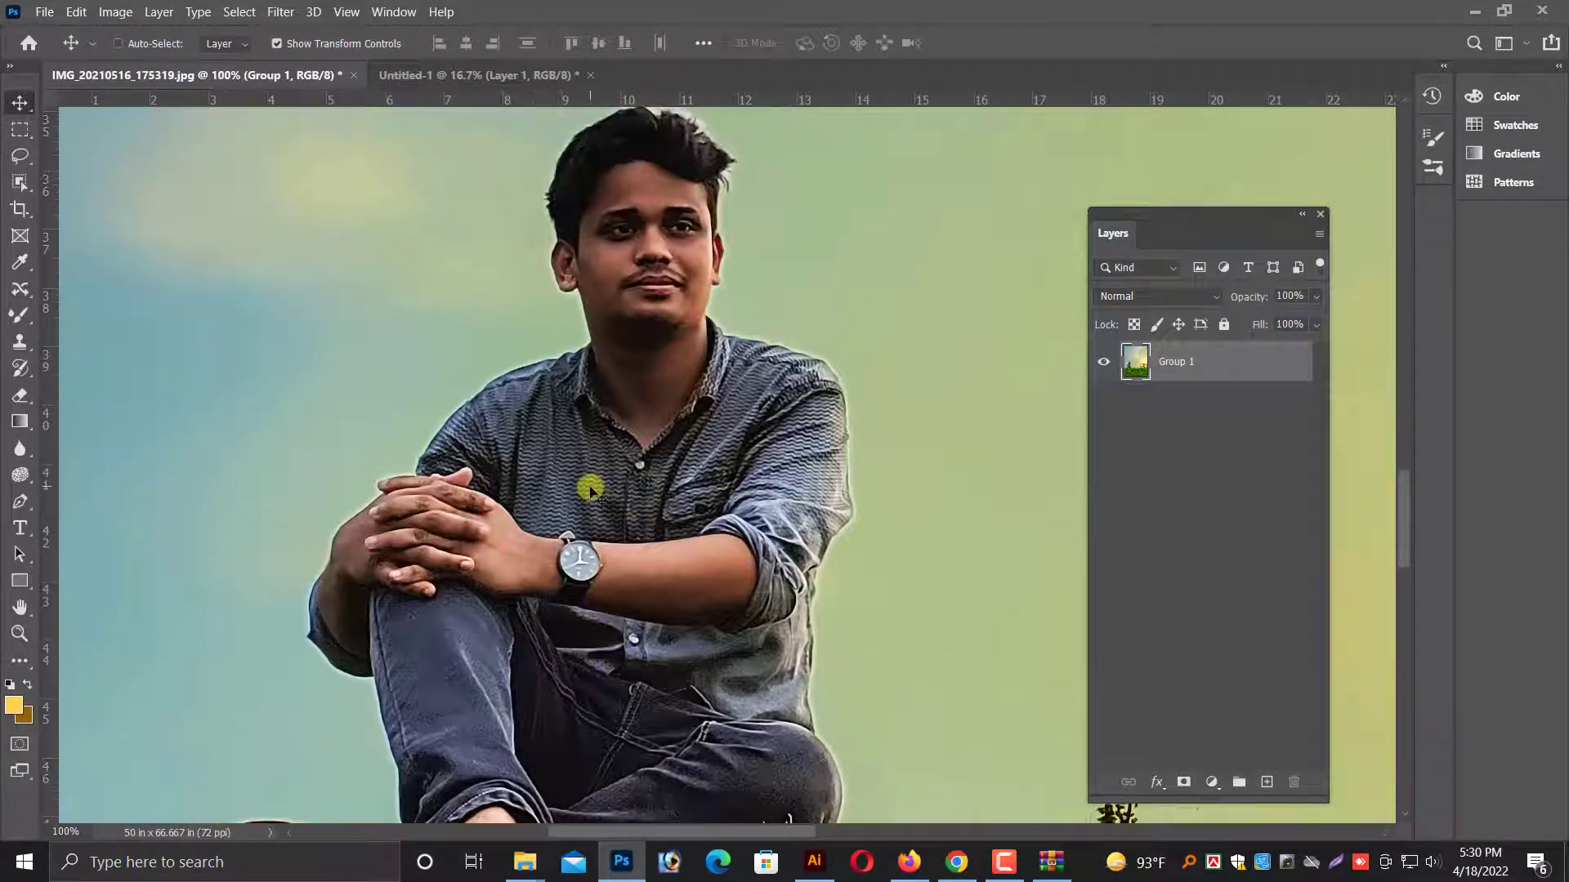
scroll(590, 490, "up", 4)
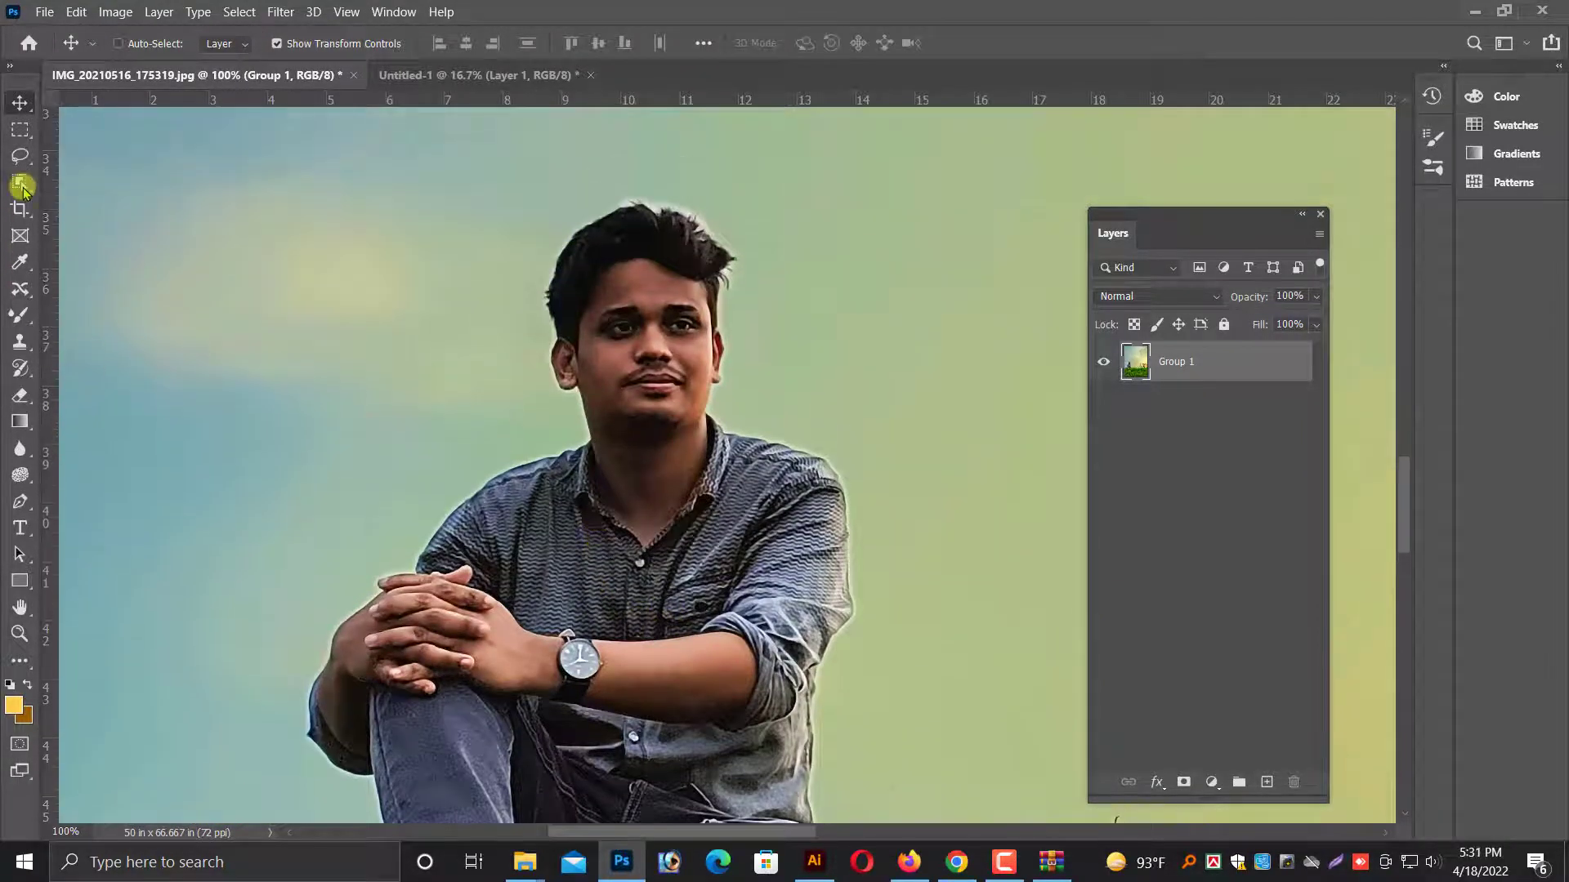
Start a Pen tool path at the inner collar edge and trace the skin down to the shirt's V opening.
double_click(1184, 375)
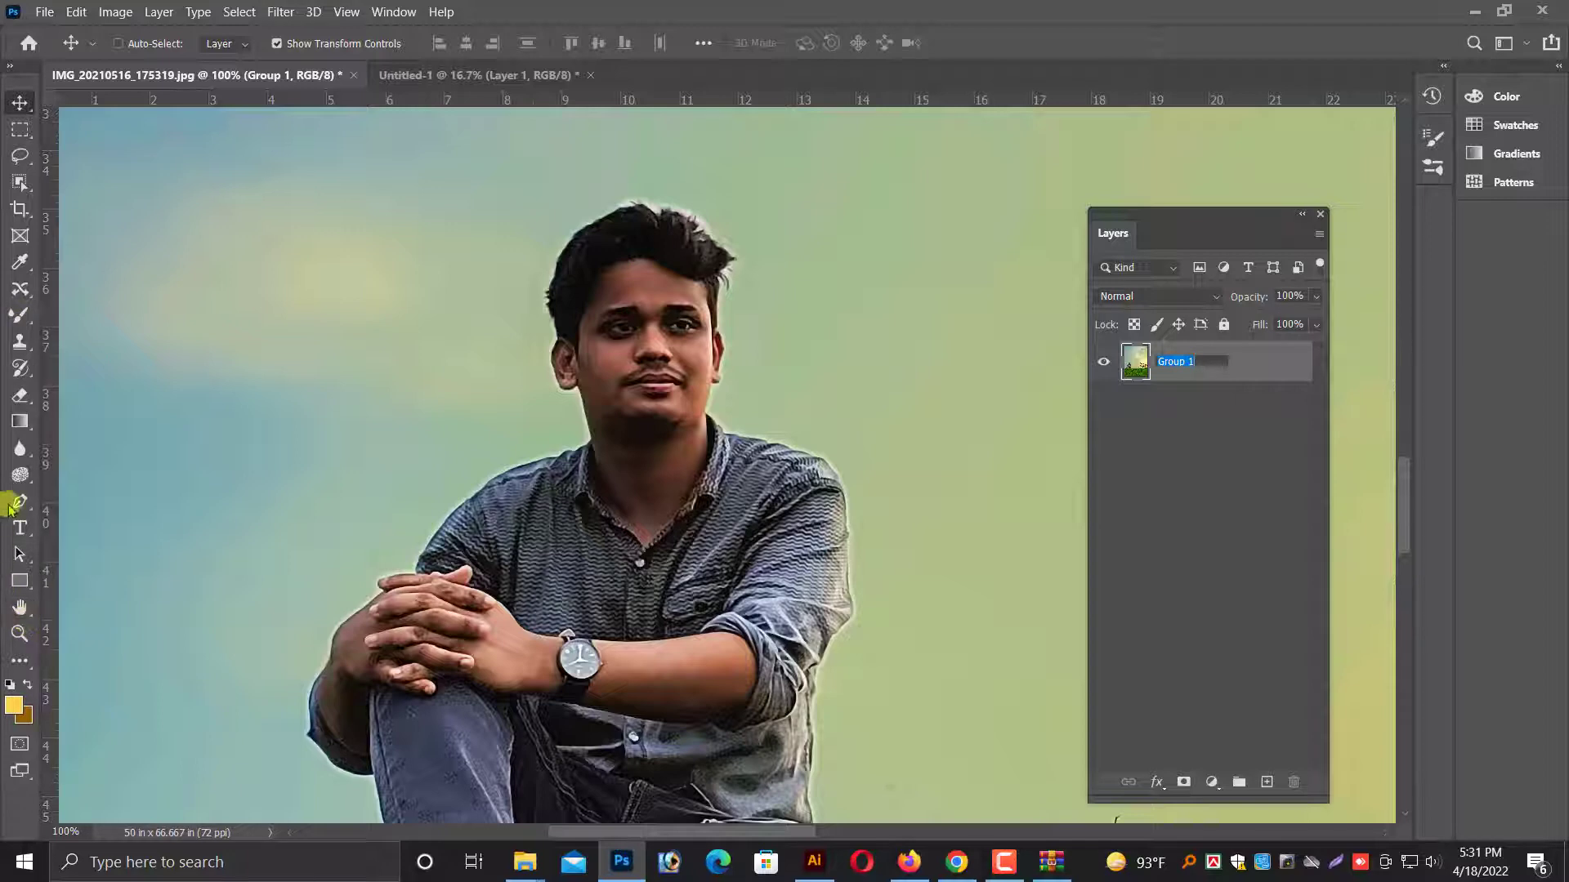
type("pp")
left_click(19, 500)
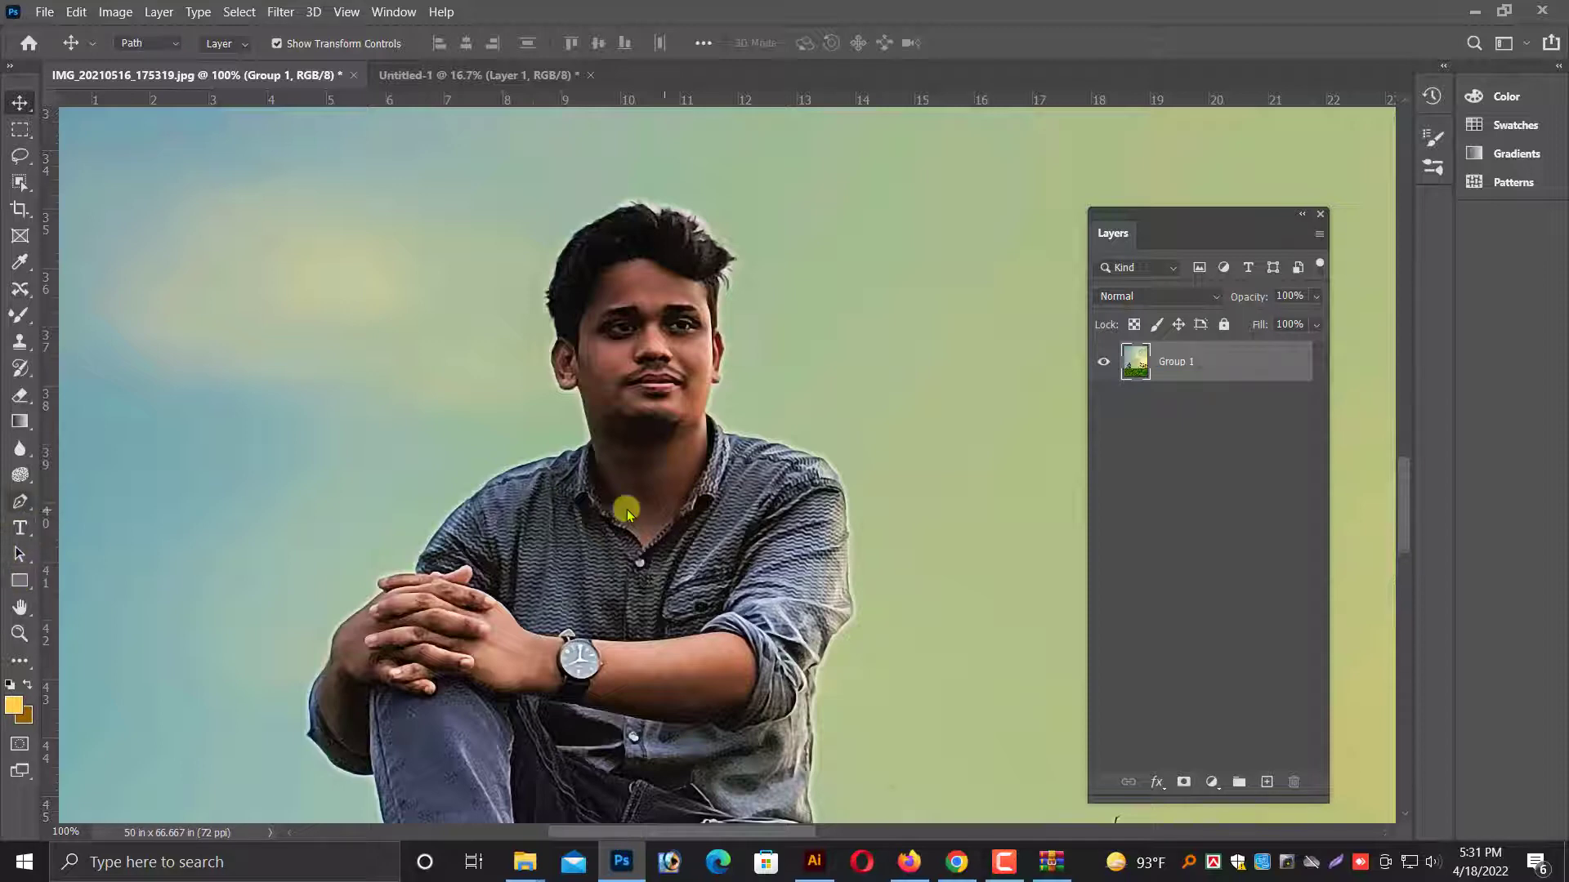
key("ctrl+plus")
key("ctrl+plus")
left_click(637, 521)
left_click(620, 549)
left_click(597, 584)
left_click(591, 595)
left_click(575, 609)
left_click(557, 625)
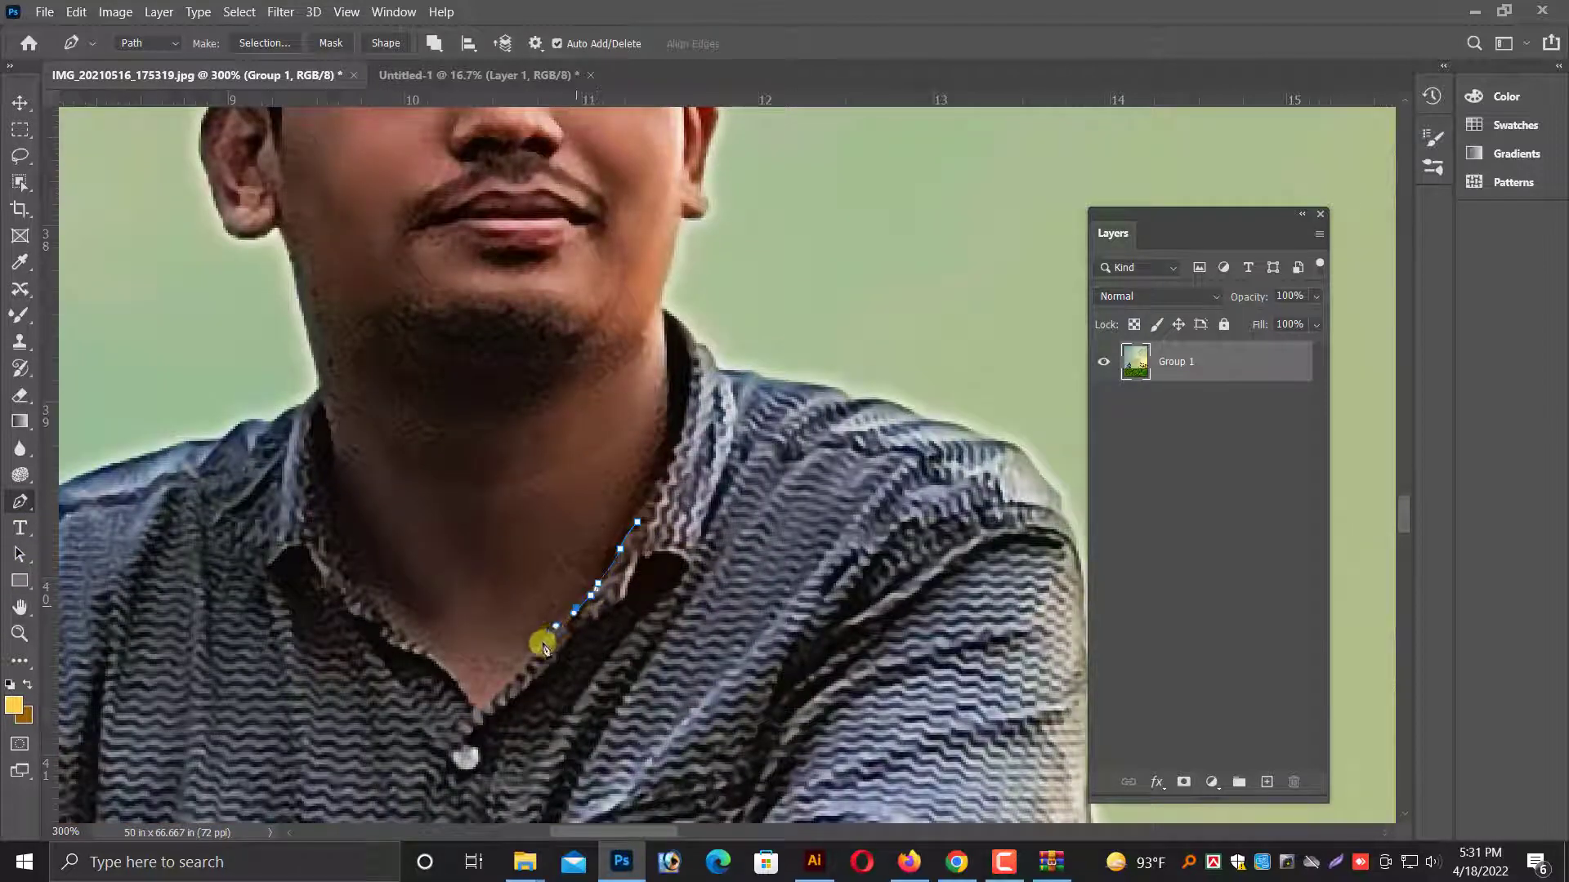
left_click(542, 643)
left_click(524, 660)
left_click(504, 678)
left_click(493, 690)
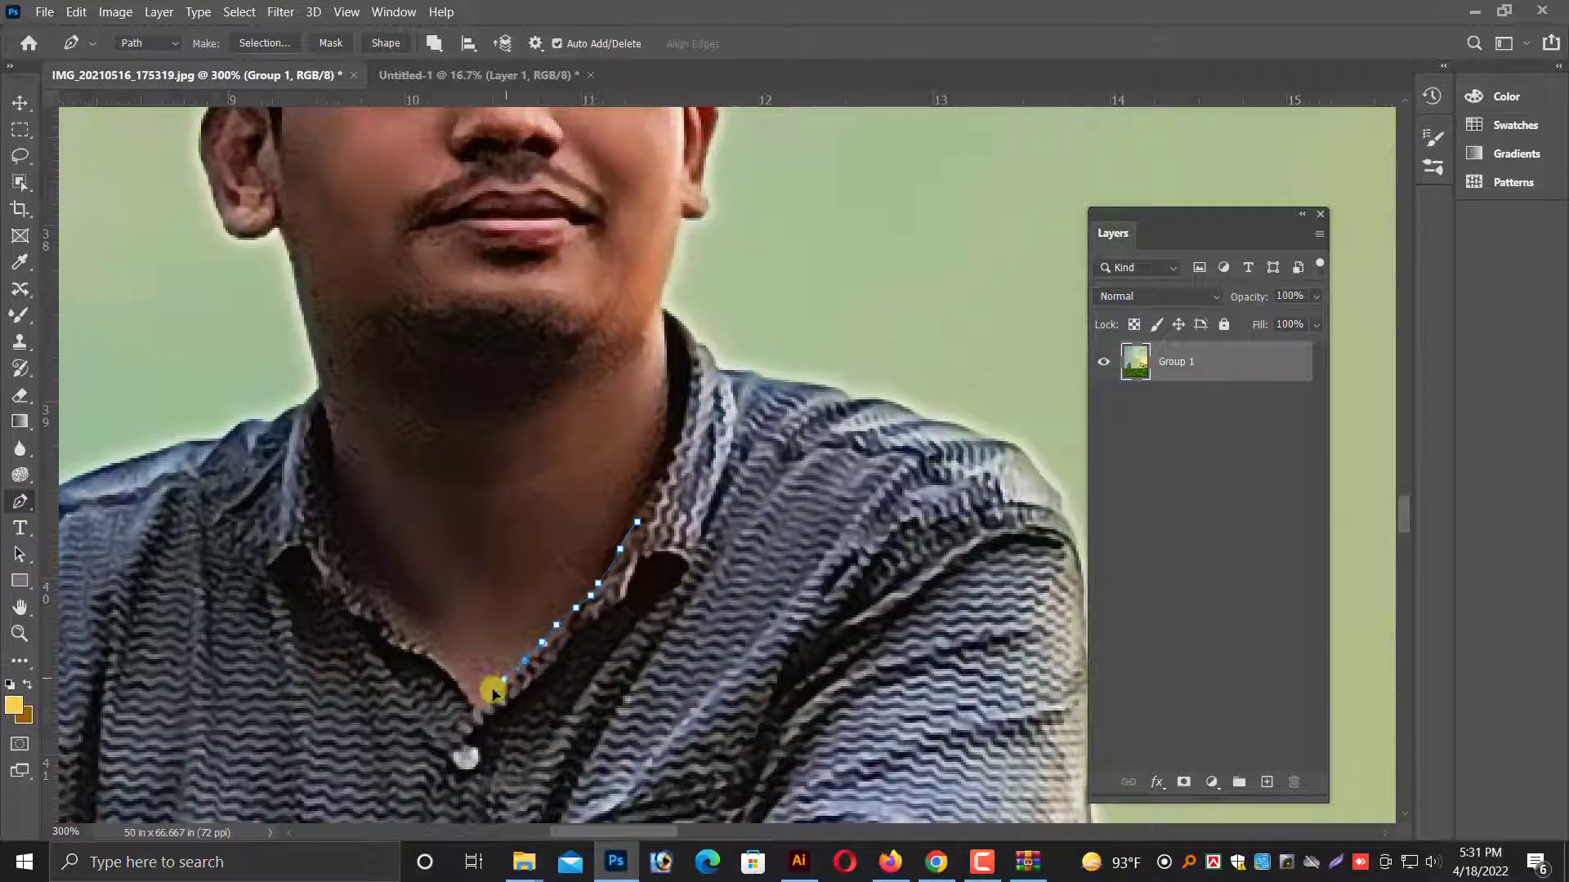
Continue the path up the opposite inner collar edge to the side of the neck.
left_click(419, 642)
left_click(404, 635)
left_click(394, 627)
left_click(382, 619)
left_click(368, 601)
left_click(356, 584)
left_click(350, 566)
left_click(335, 498)
left_click(328, 473)
left_click(323, 429)
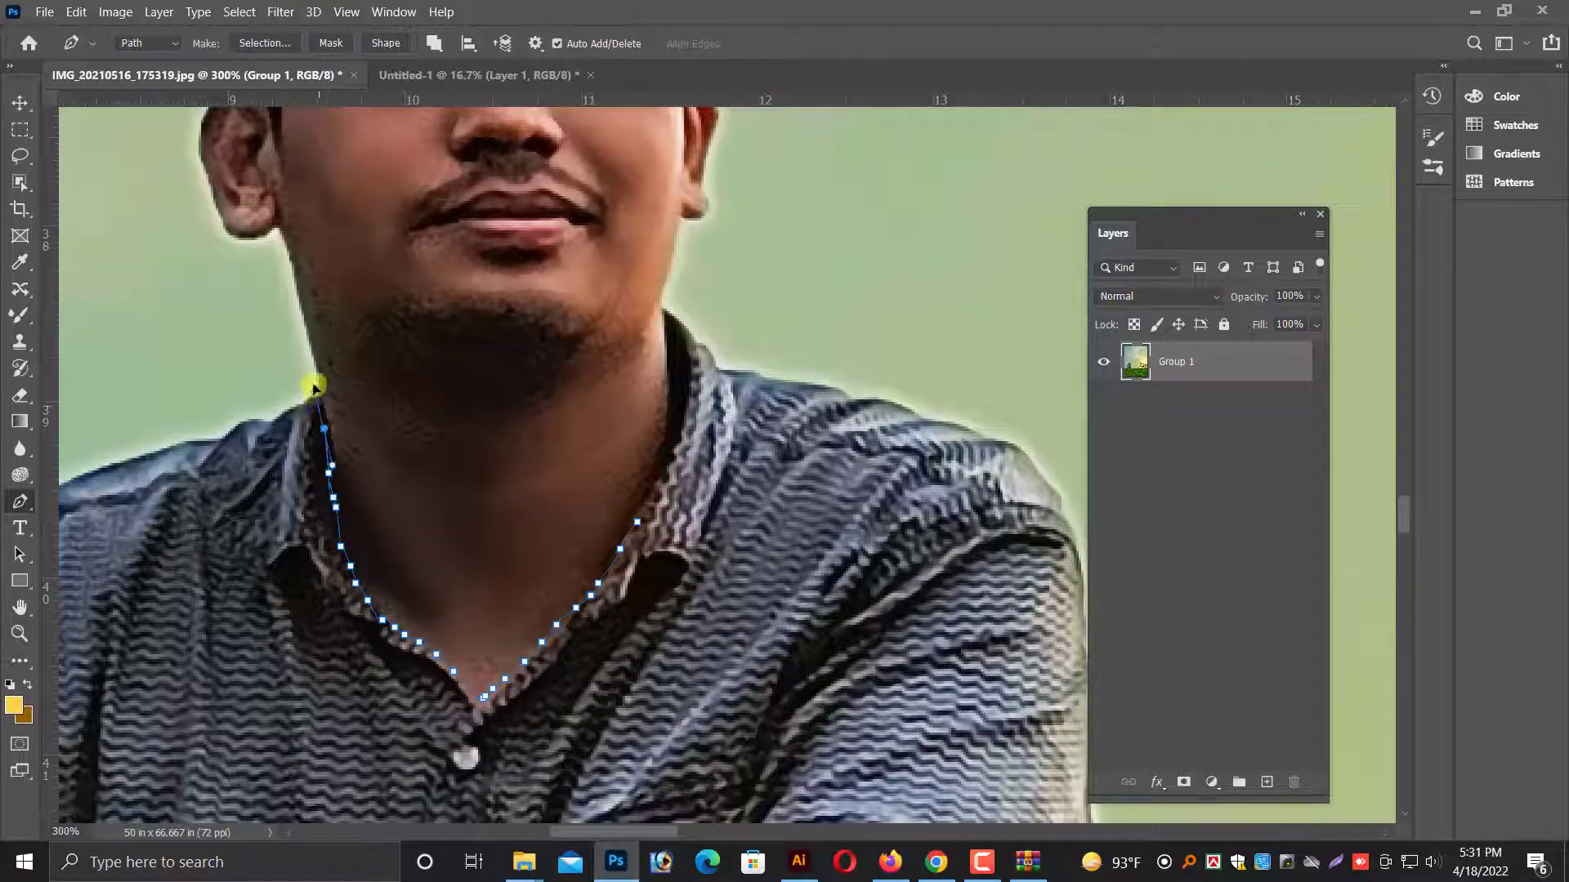
left_click(313, 389)
key("ctrl+z")
Extend the path up the jaw and around the adjacent ear to where it meets the hair.
key("ctrl+minus")
scroll(392, 433, "up", 2)
key("ctrl+plus")
key("ctrl+plus")
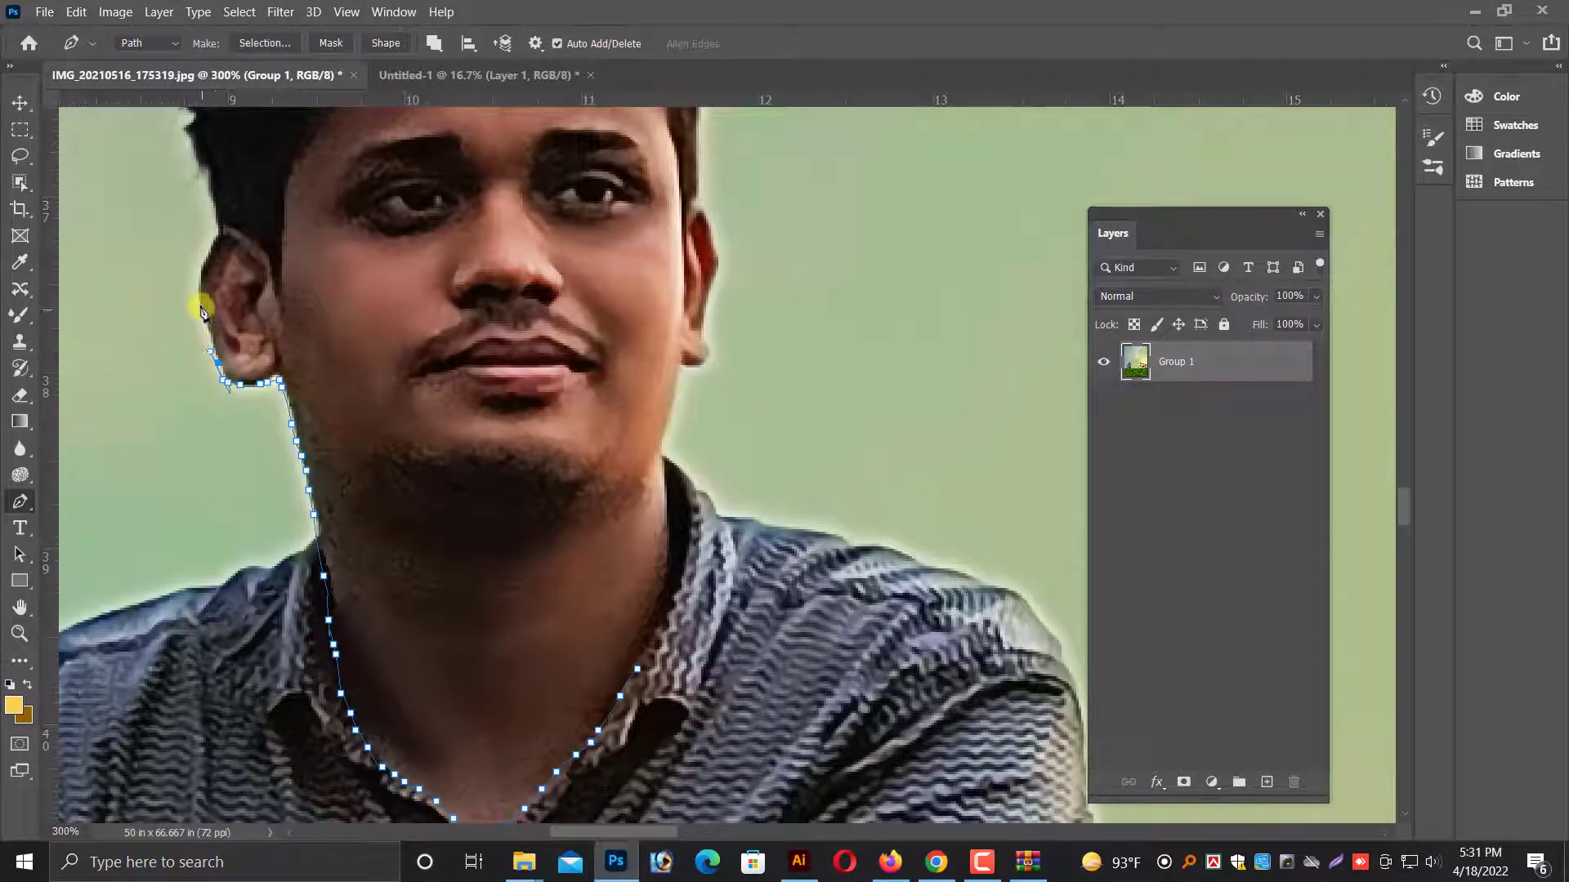
left_click(223, 228)
left_click_drag(248, 238, 257, 246)
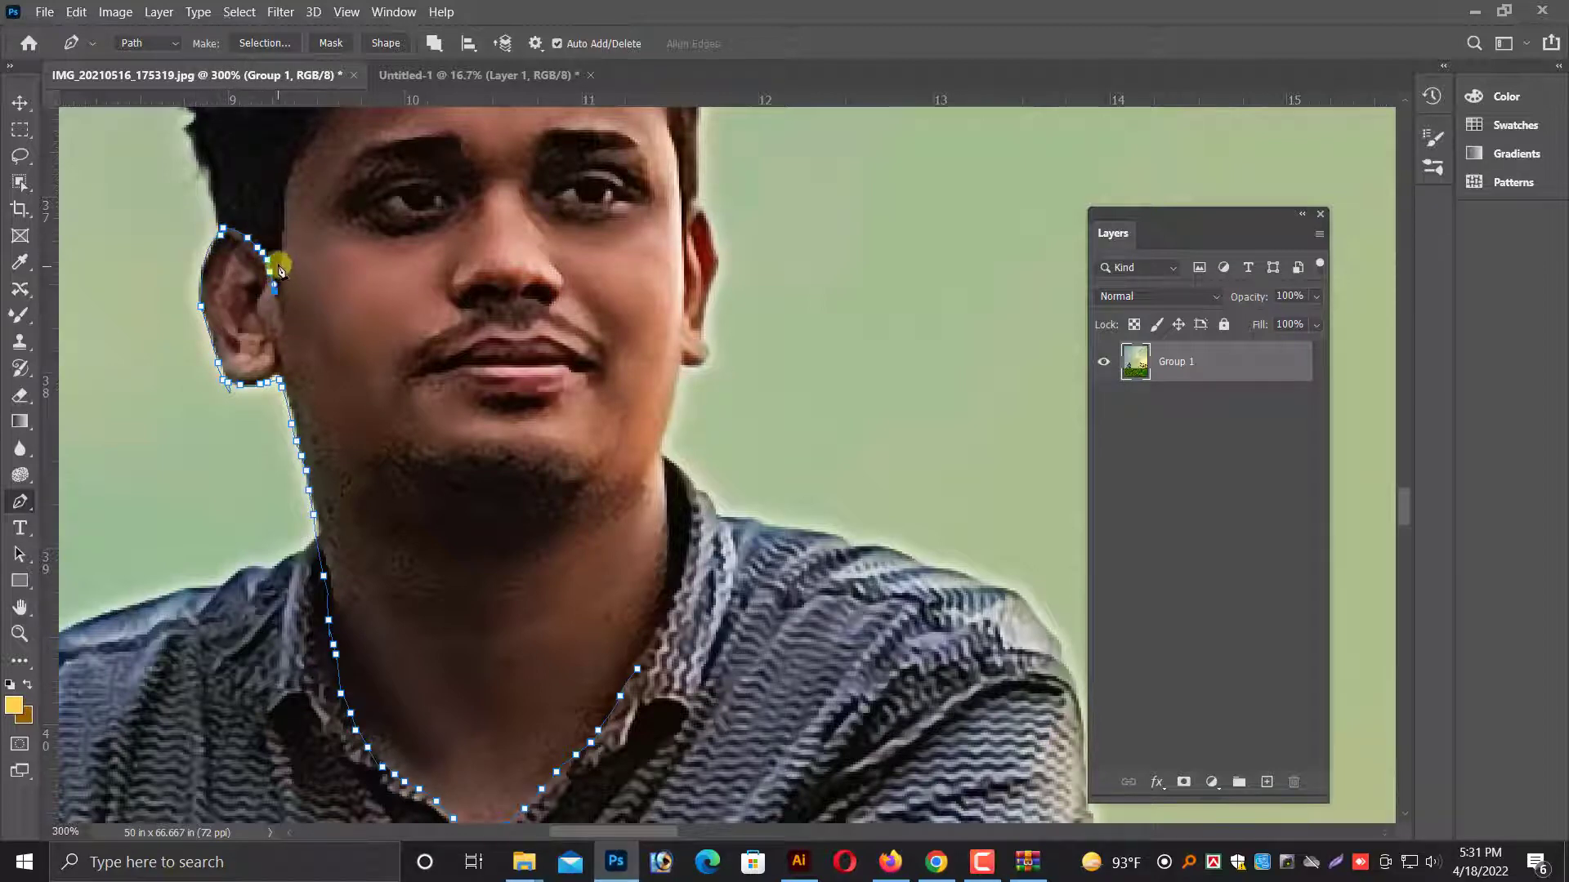
Trace the path over the temple and along the forehead hairline, continuing around the other ear.
scroll(282, 196, "up", 2)
left_click_drag(321, 180, 412, 151)
scroll(311, 194, "up", 3)
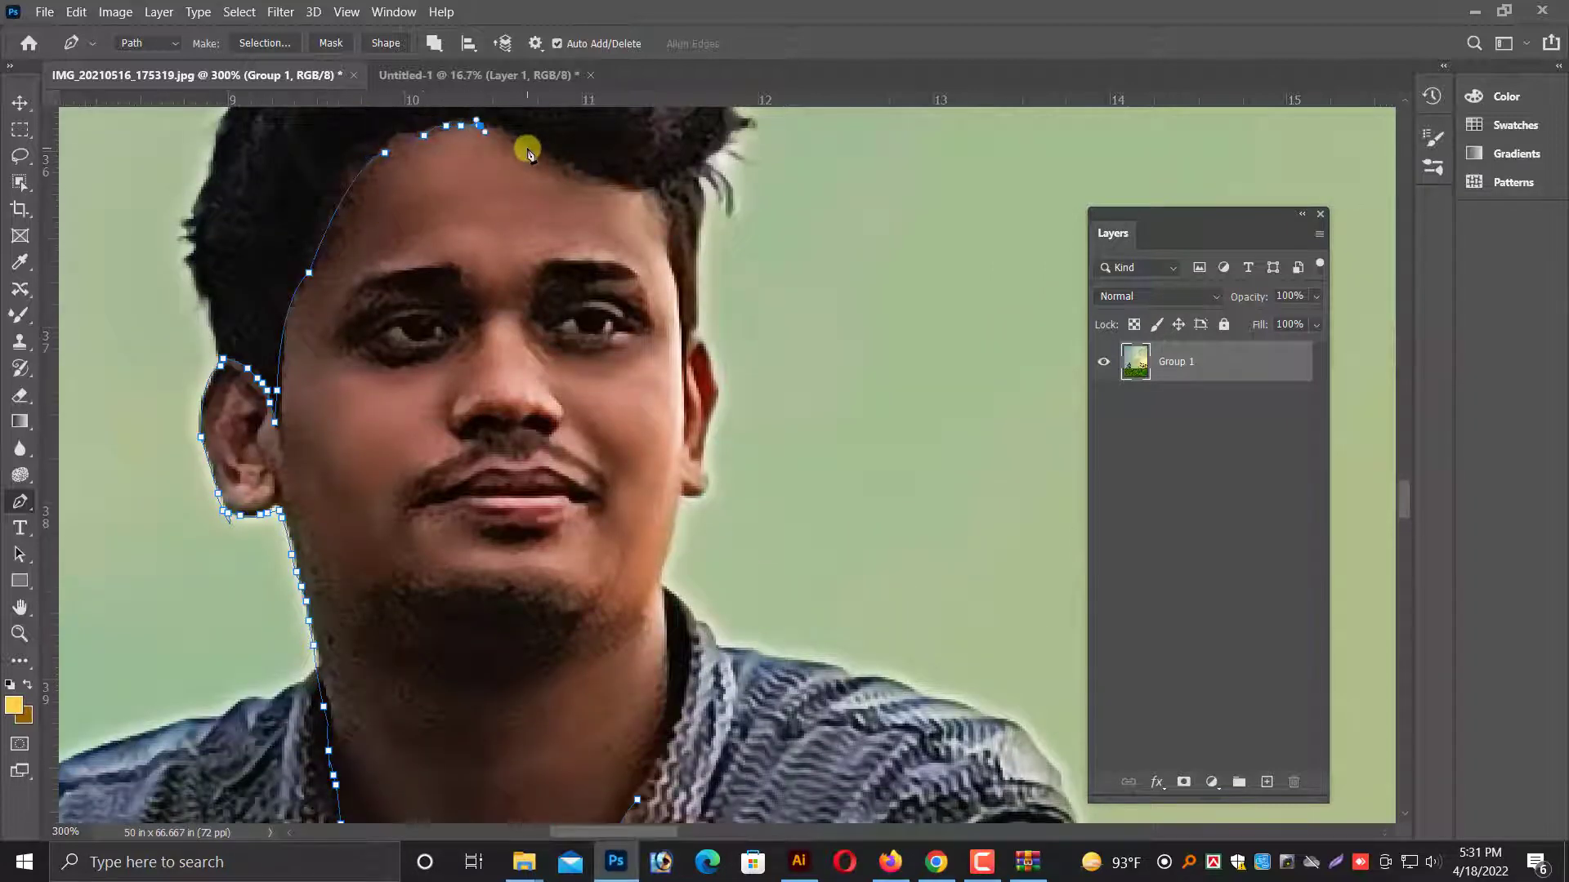
left_click(647, 179)
left_click(660, 187)
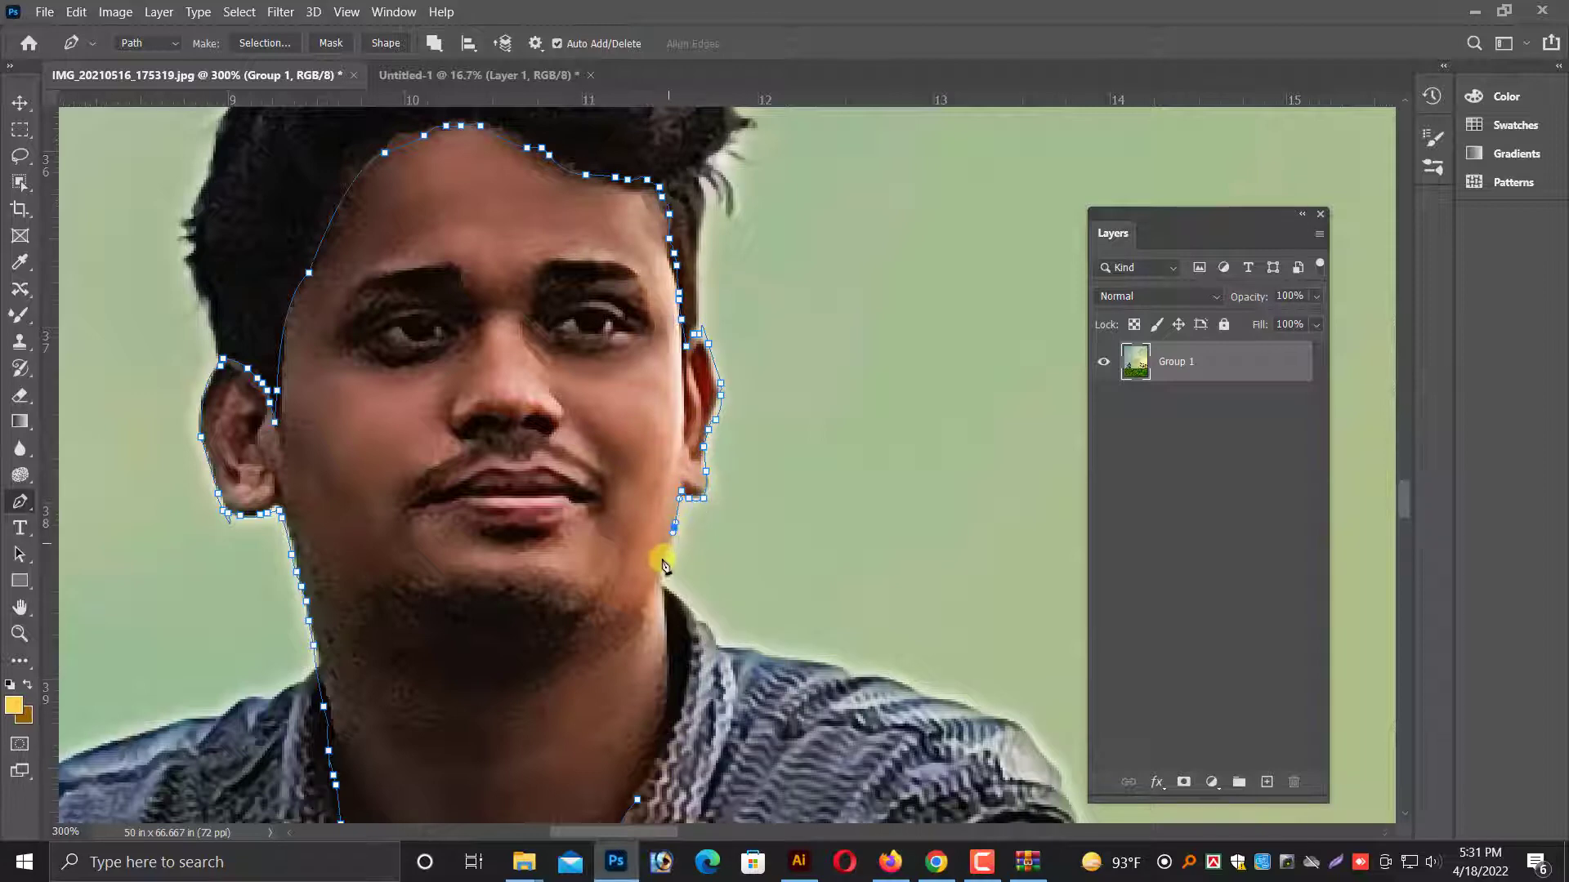
Trace the path down the remaining jaw and neck edge and close it at its starting point on the collar.
scroll(660, 572, "down", 2)
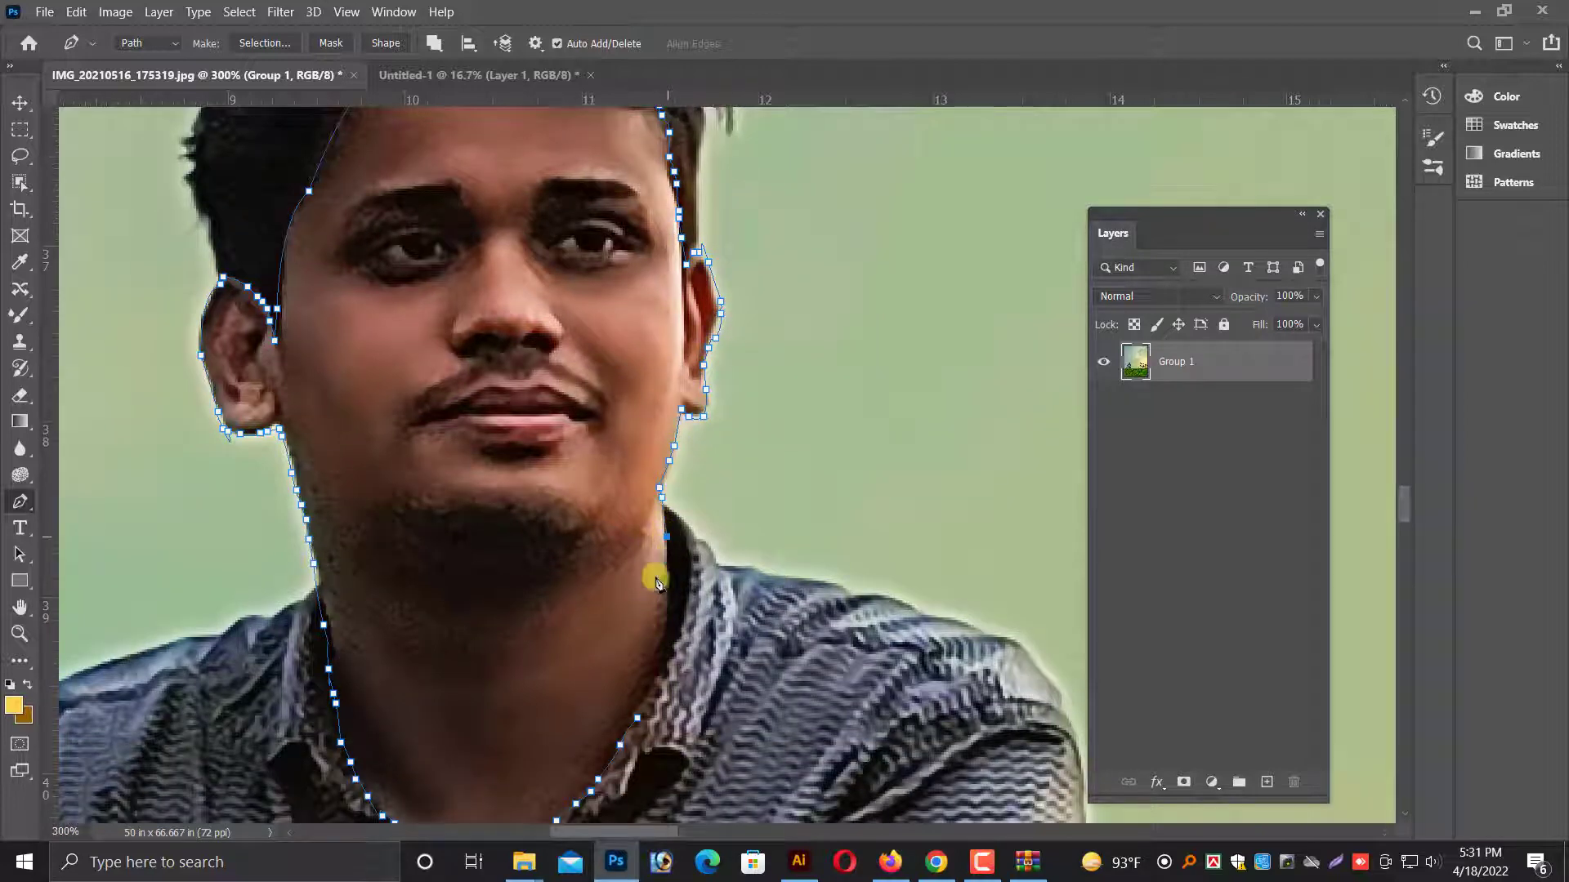
scroll(656, 582, "down", 1)
left_click(666, 568)
left_click(659, 597)
scroll(645, 629, "down", 1)
left_click(638, 636)
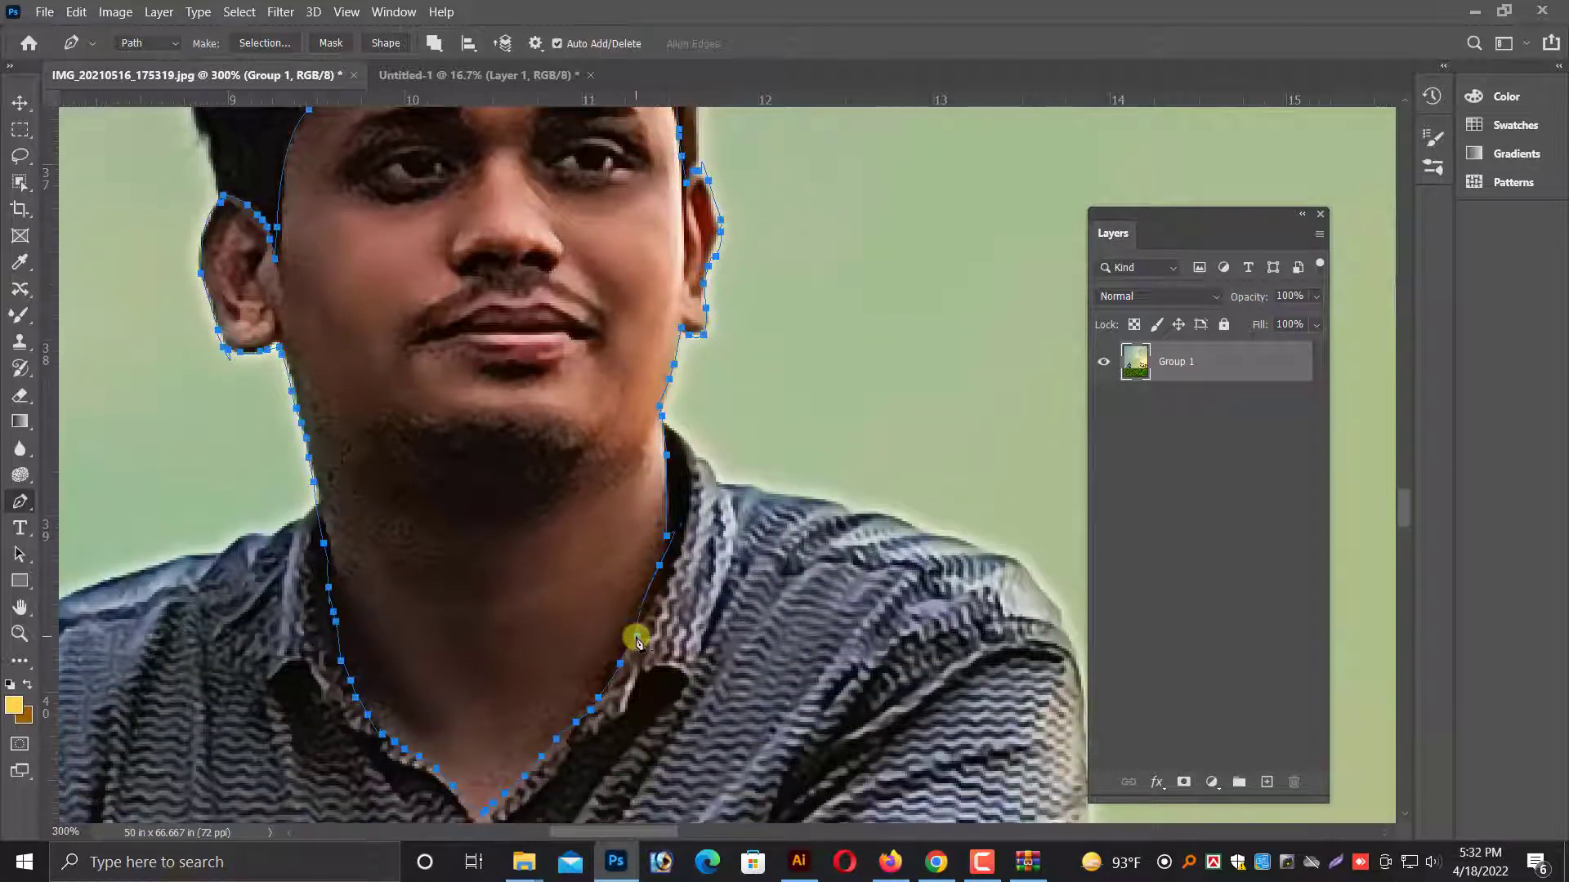
Convert the face and neck path to a feathered selection and copy that skin to a new layer.
scroll(645, 627, "down", 5)
right_click(633, 358)
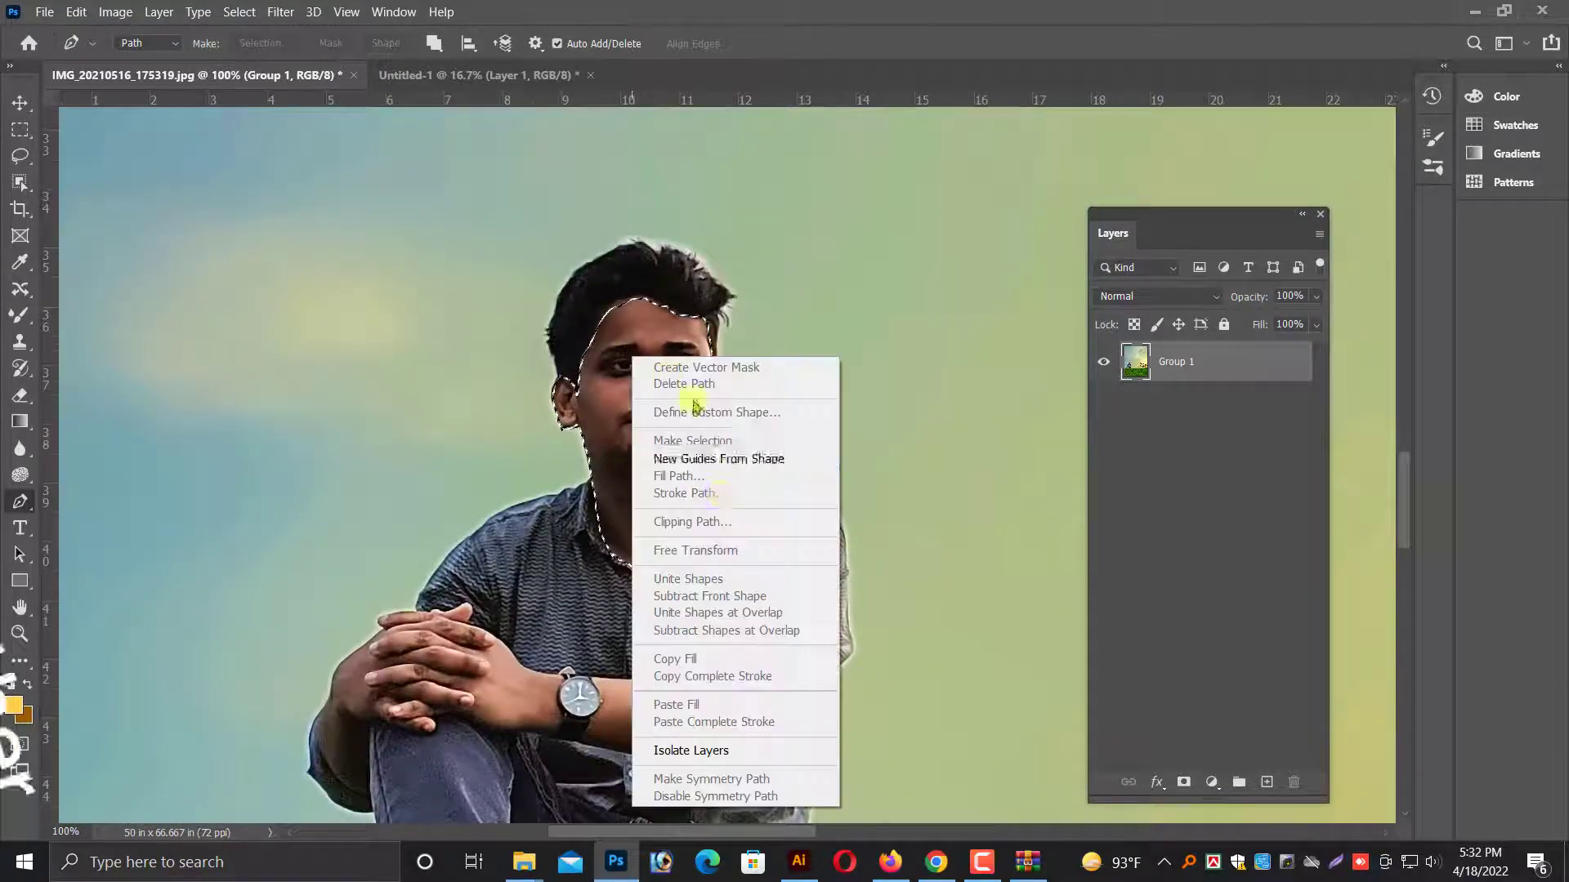
key("Escape")
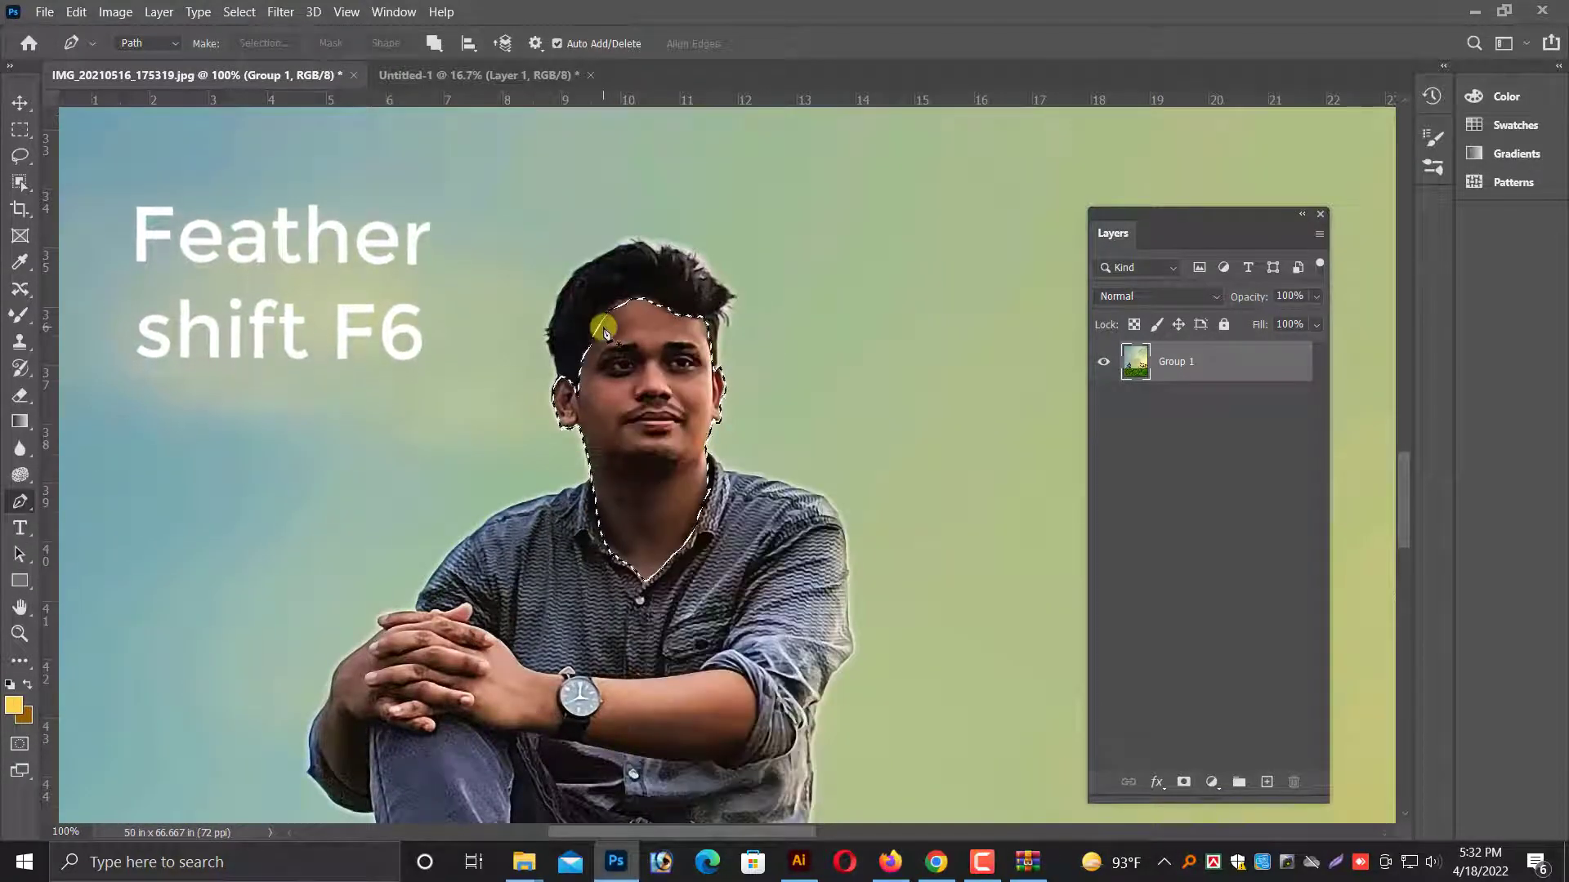
key("shift+F6")
key("Return")
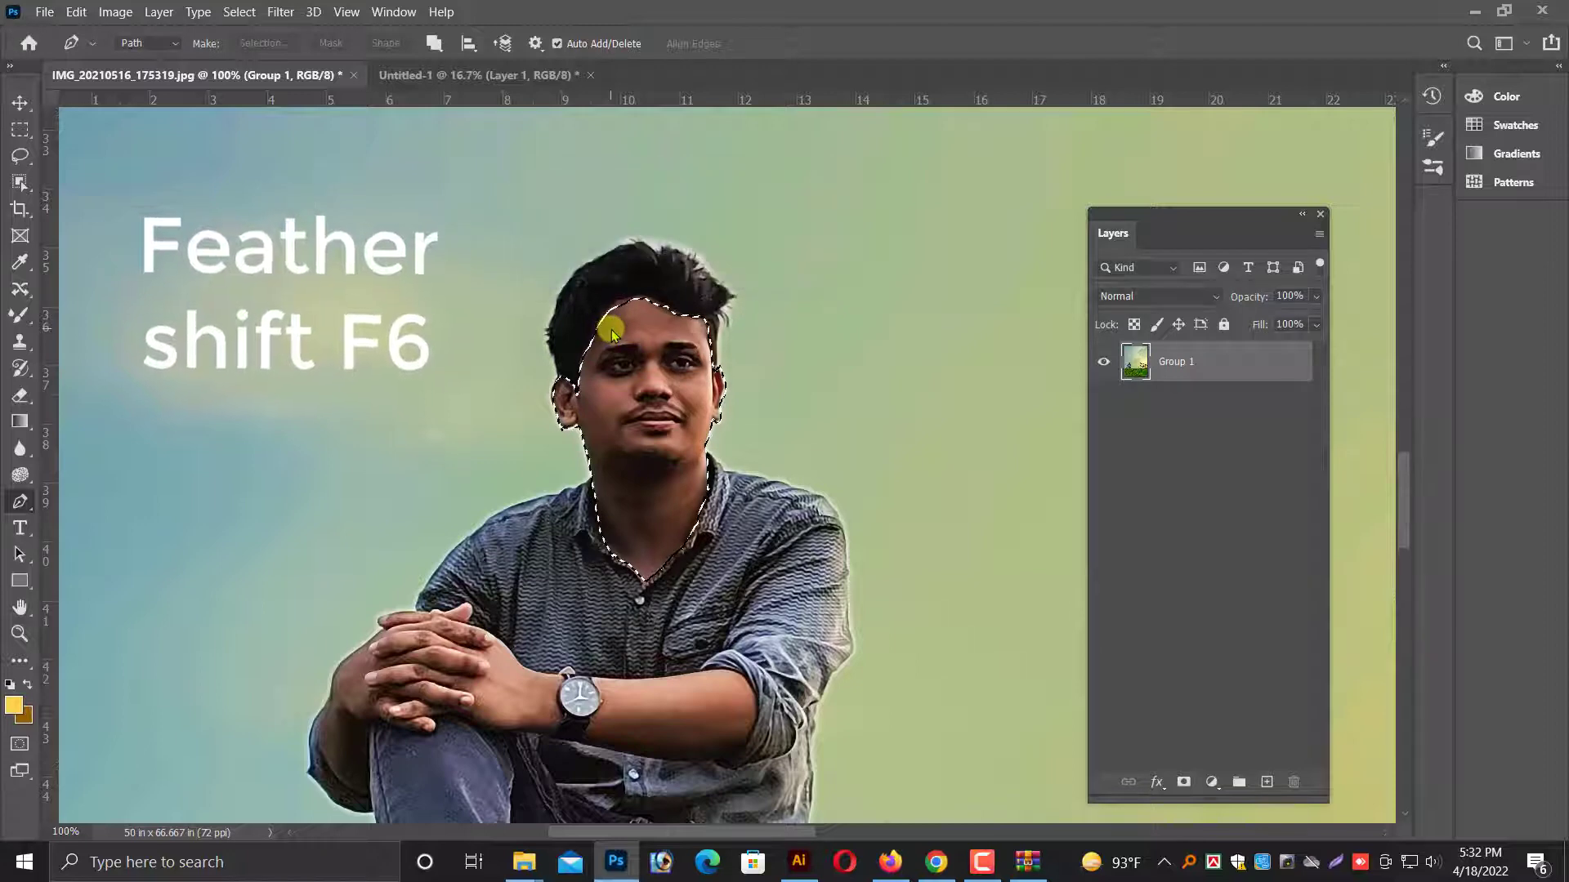
key("ctrl+j")
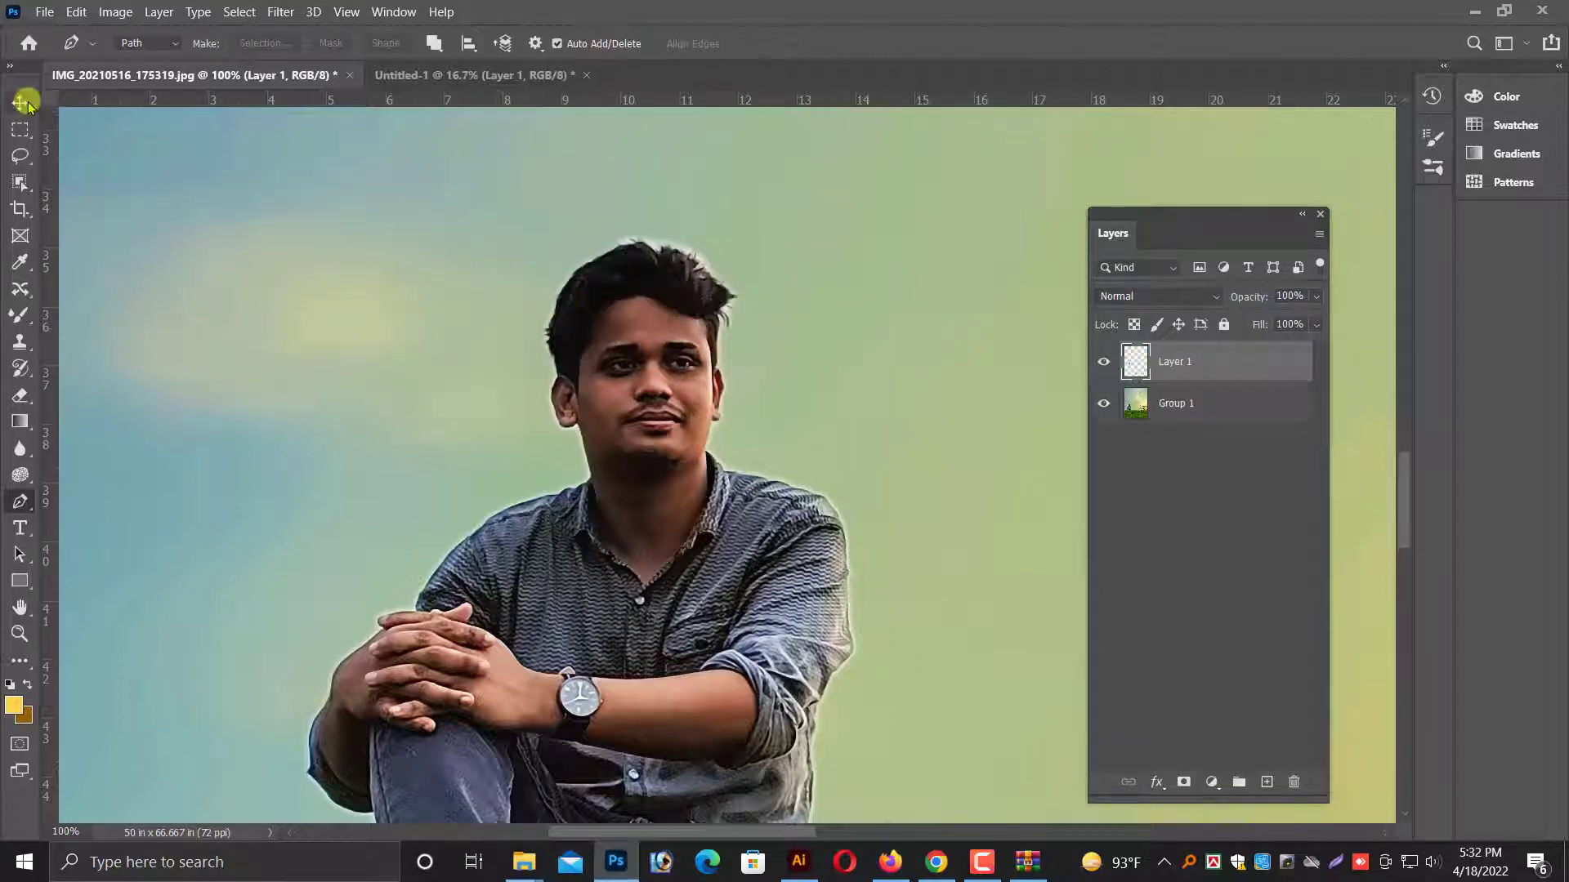
Convert the copied face layer for smart filters.
left_click(23, 102)
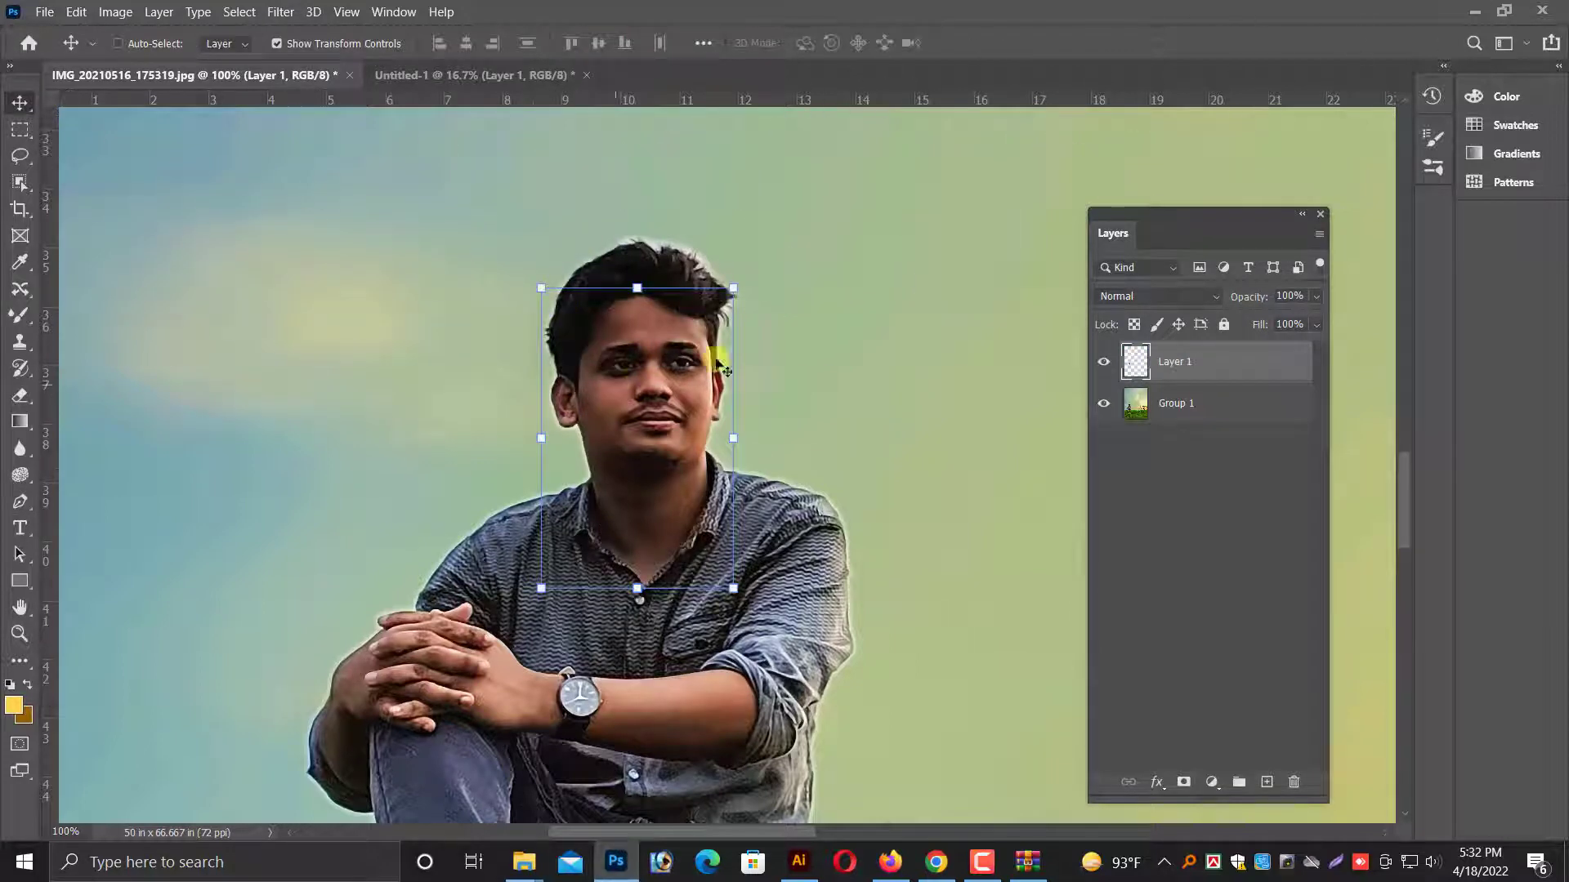
left_click(275, 13)
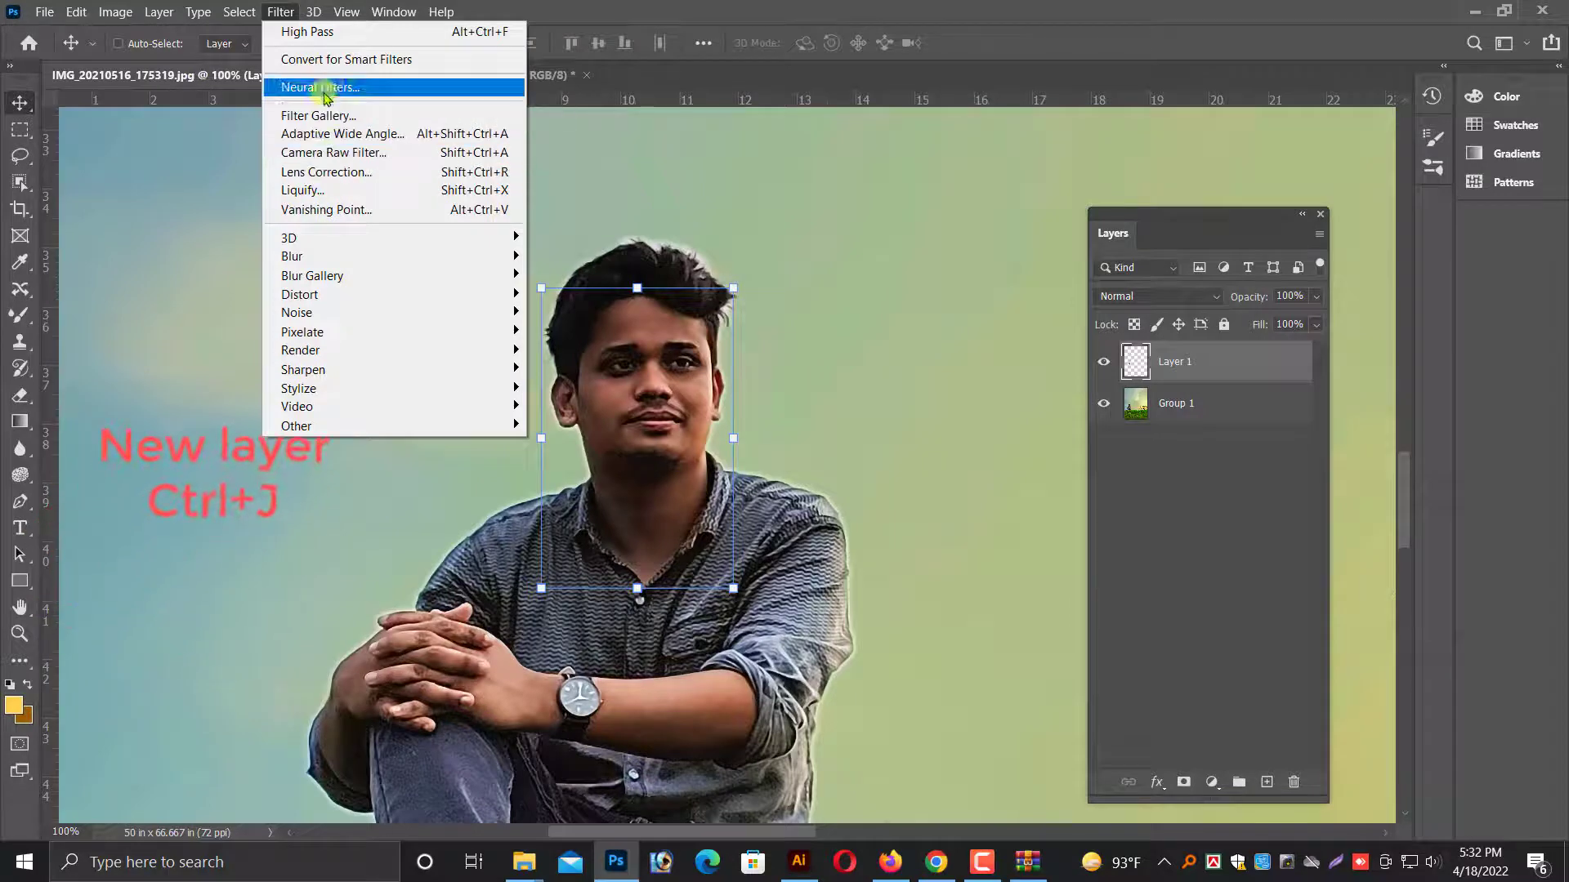
left_click(348, 58)
left_click(768, 338)
Apply the Camera Raw Filter to the face layer with Temperature +4 and Exposure +0.45.
left_click(280, 12)
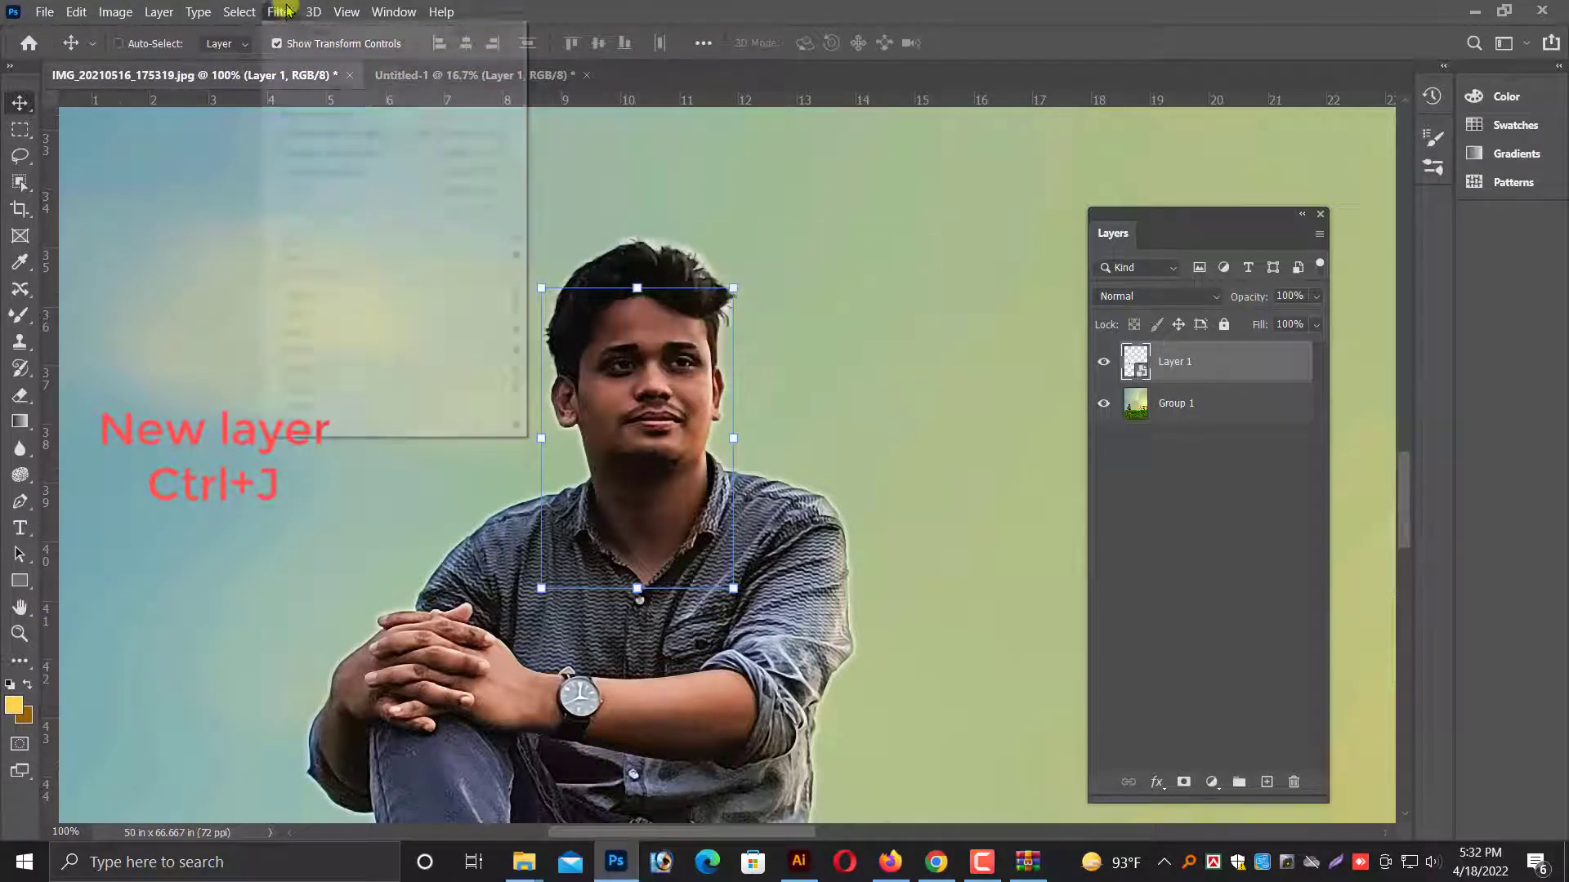
left_click(302, 156)
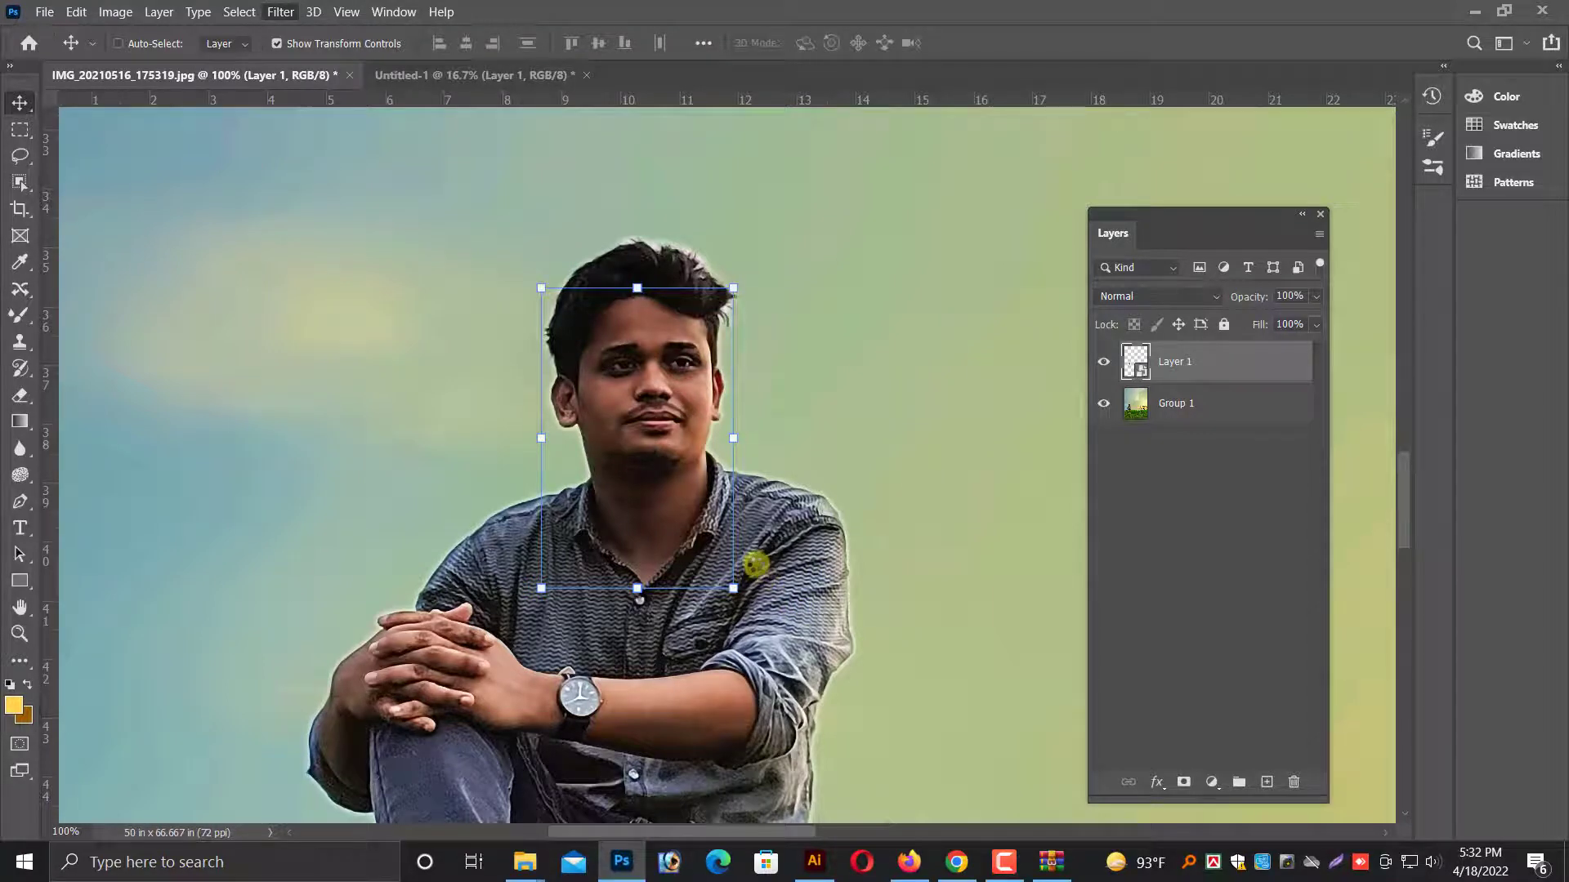
key("ctrl+plus")
key("ctrl+plus")
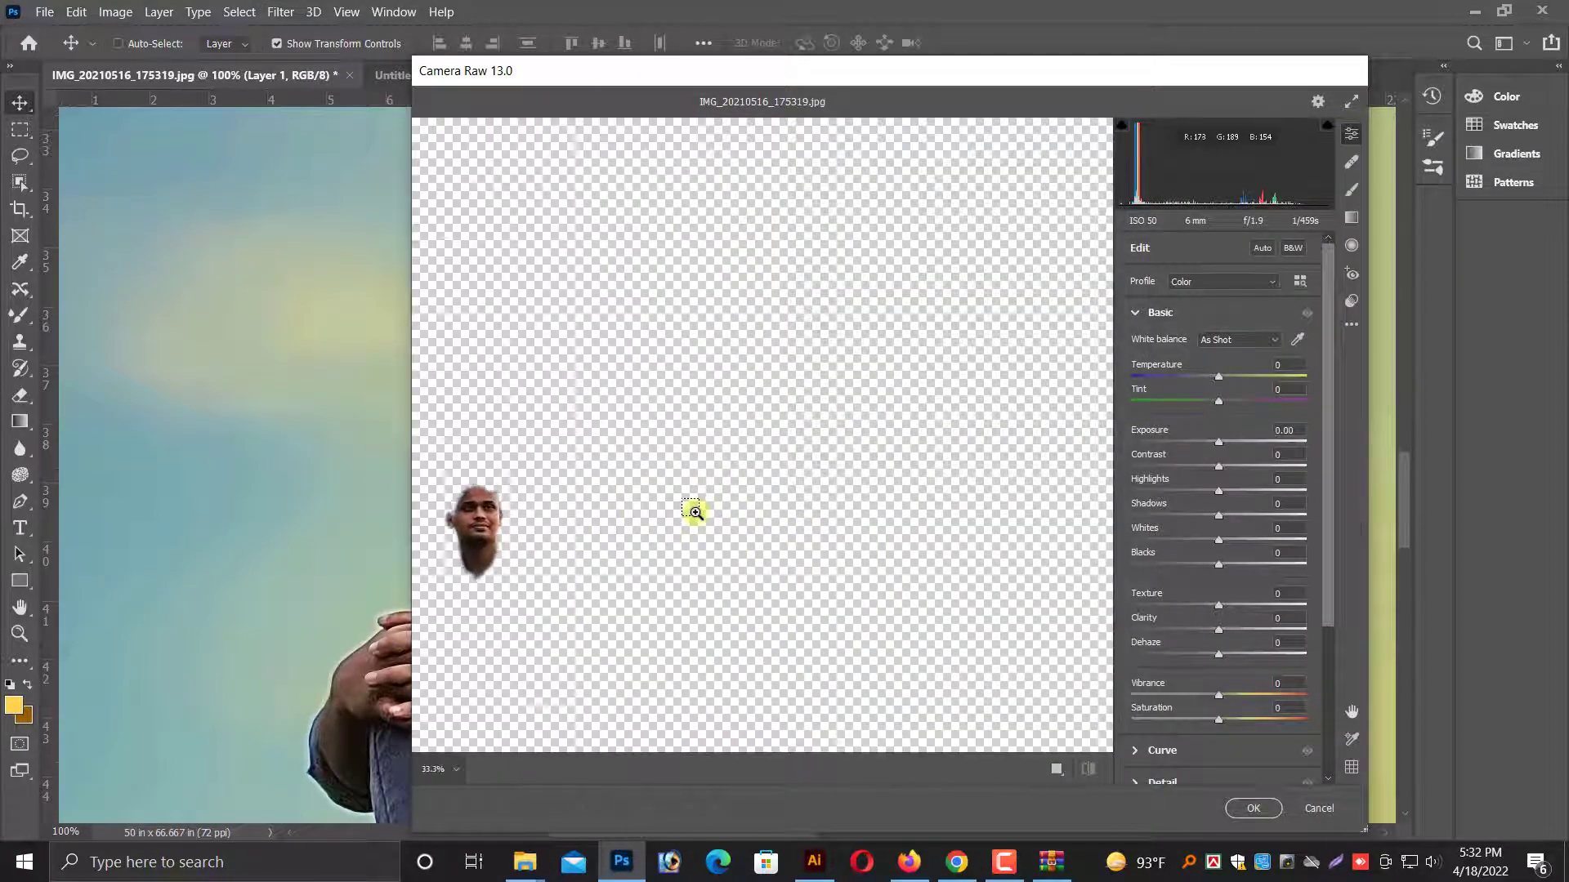
left_click_drag(647, 512, 959, 434)
key("ctrl+plus")
key("ctrl+plus")
key("ctrl+plus")
key("ctrl+plus")
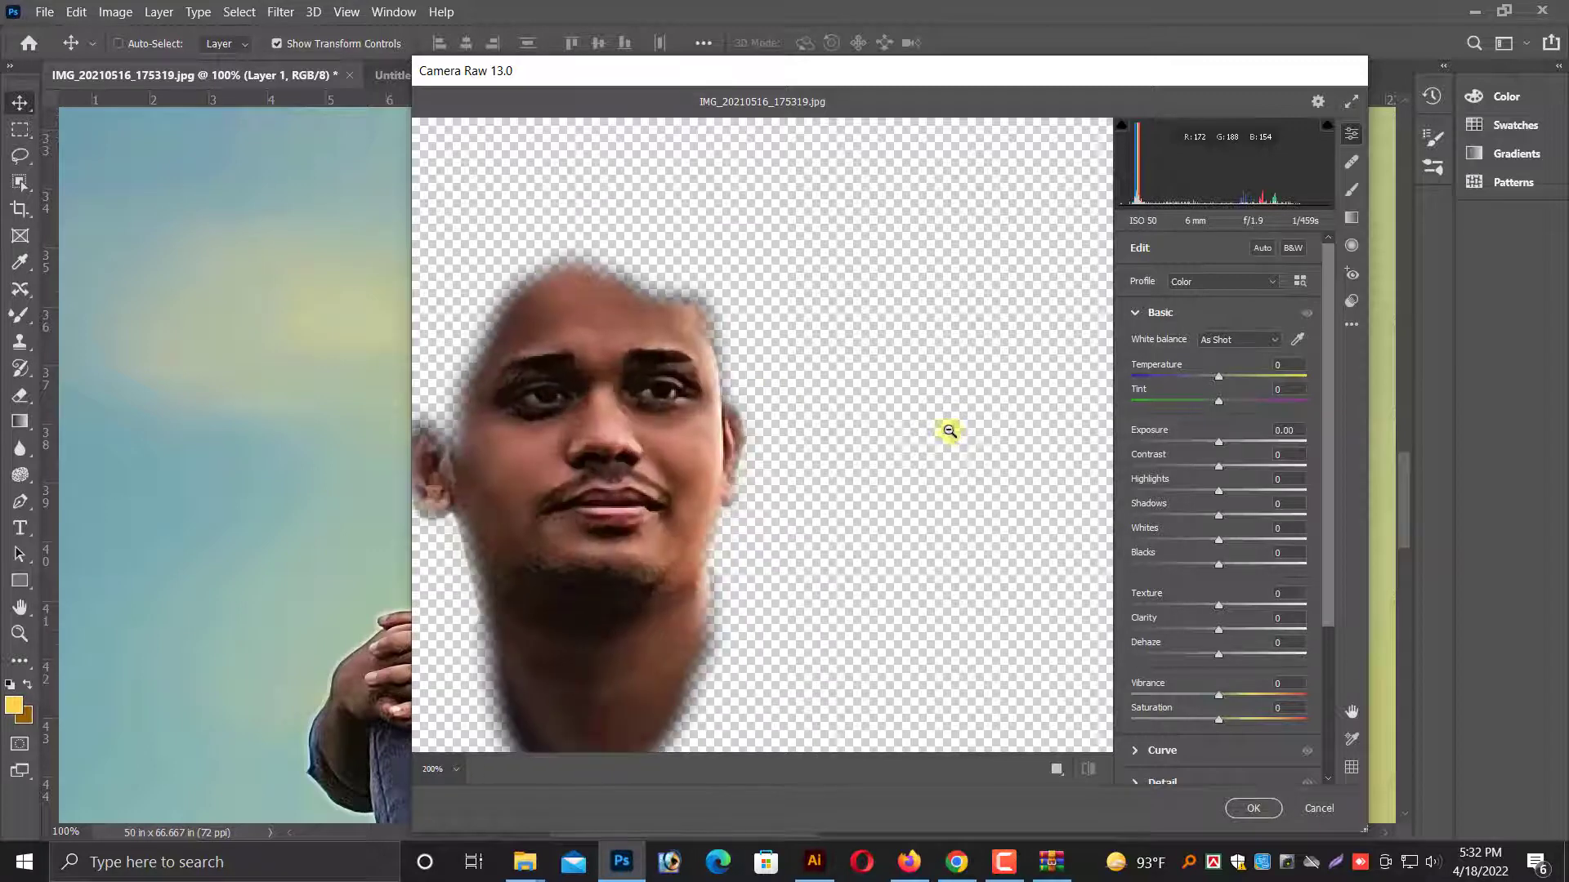
mouse_move(1216, 380)
left_mouse_down()
mouse_move(1234, 386)
mouse_move(1221, 385)
left_mouse_up()
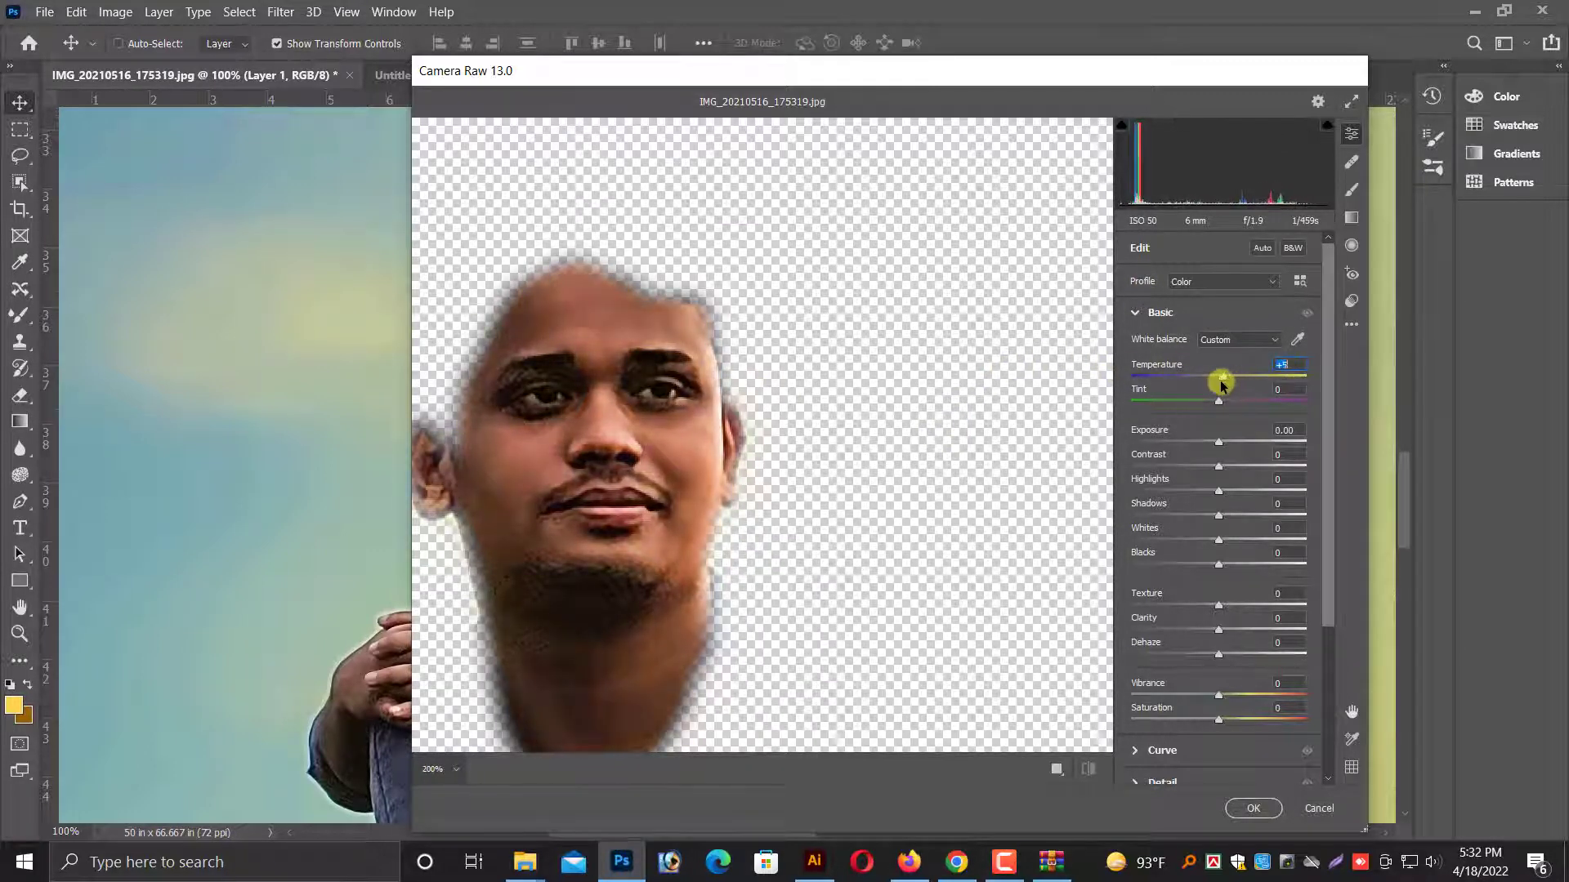
left_click_drag(1218, 441, 1227, 442)
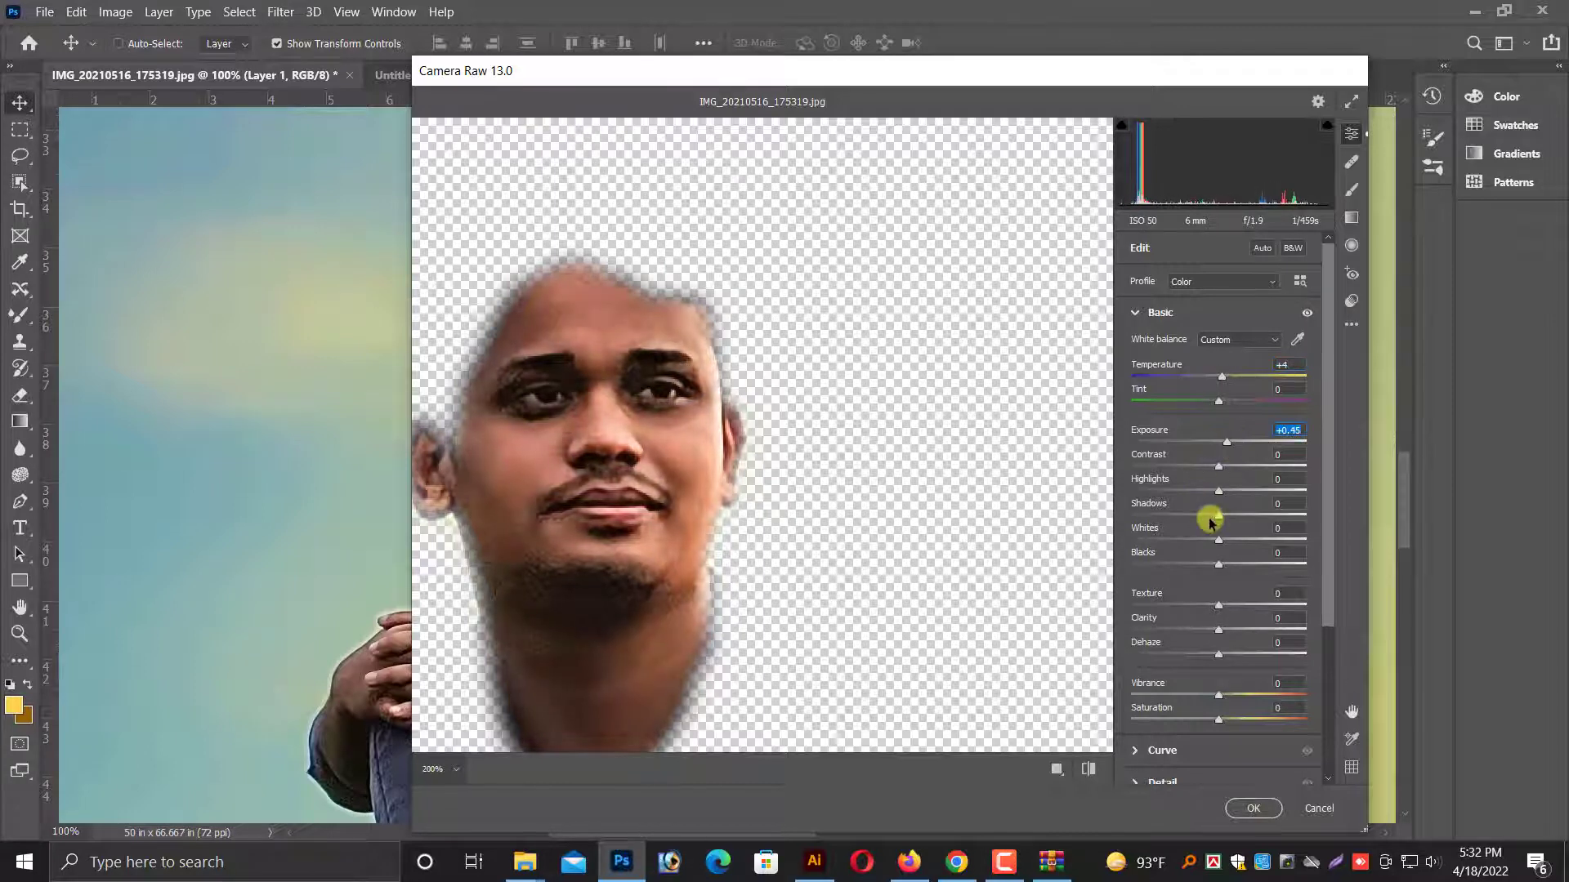
Set Highlights to +28, Shadows to +10, Vibrance to +14 and Exposure to +0.60, and accept the Camera Raw adjustments.
mouse_move(1226, 493)
left_mouse_down()
mouse_move(1256, 495)
mouse_move(1212, 514)
mouse_move(1226, 518)
left_mouse_up()
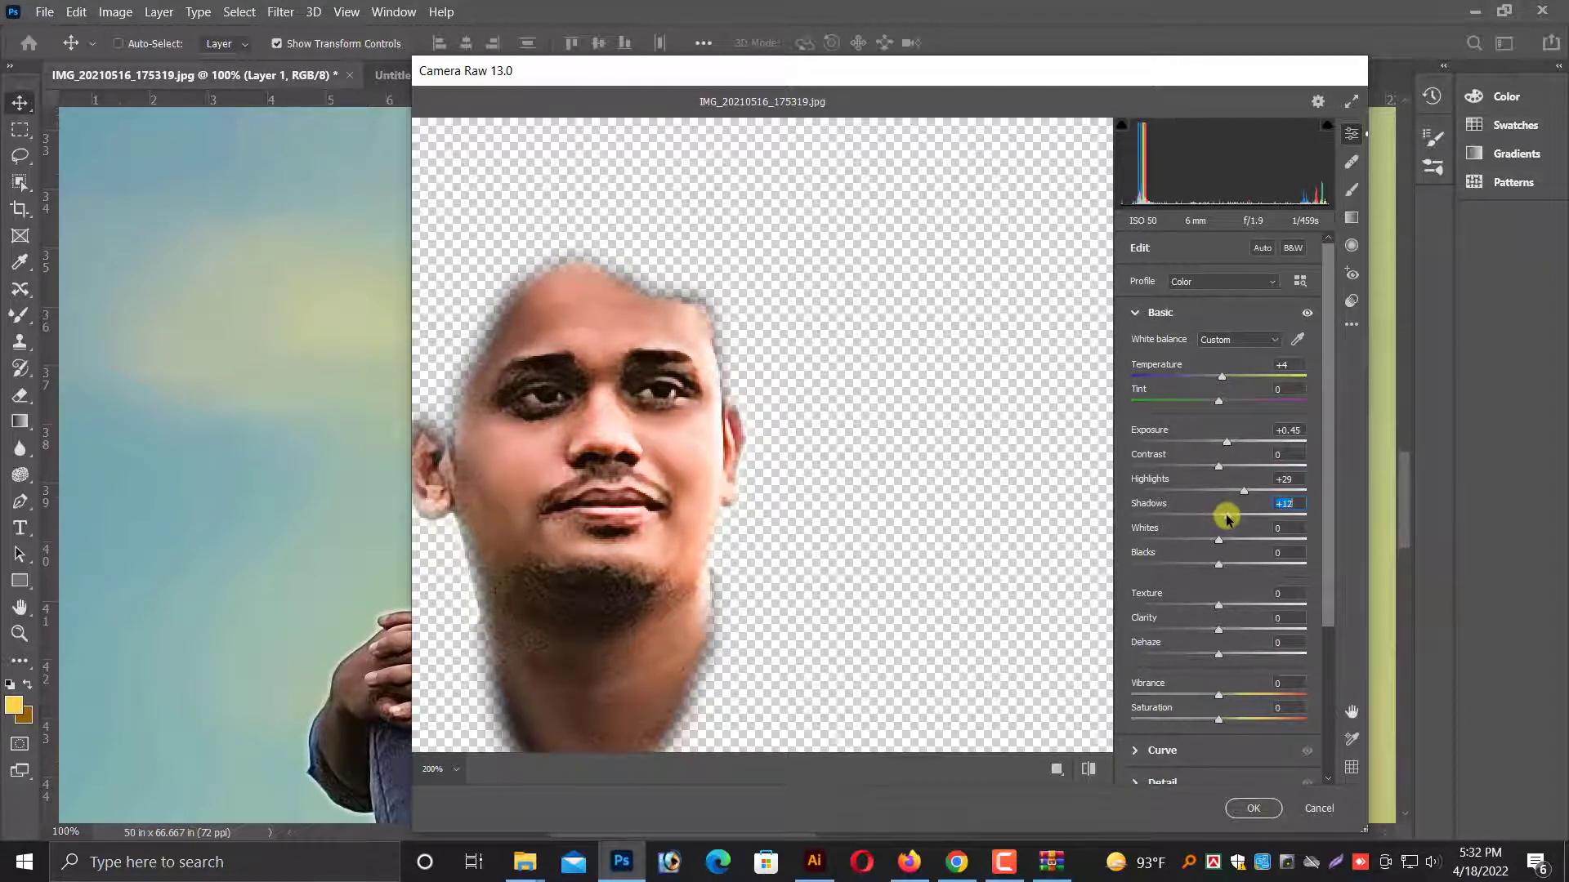
left_click(1243, 488)
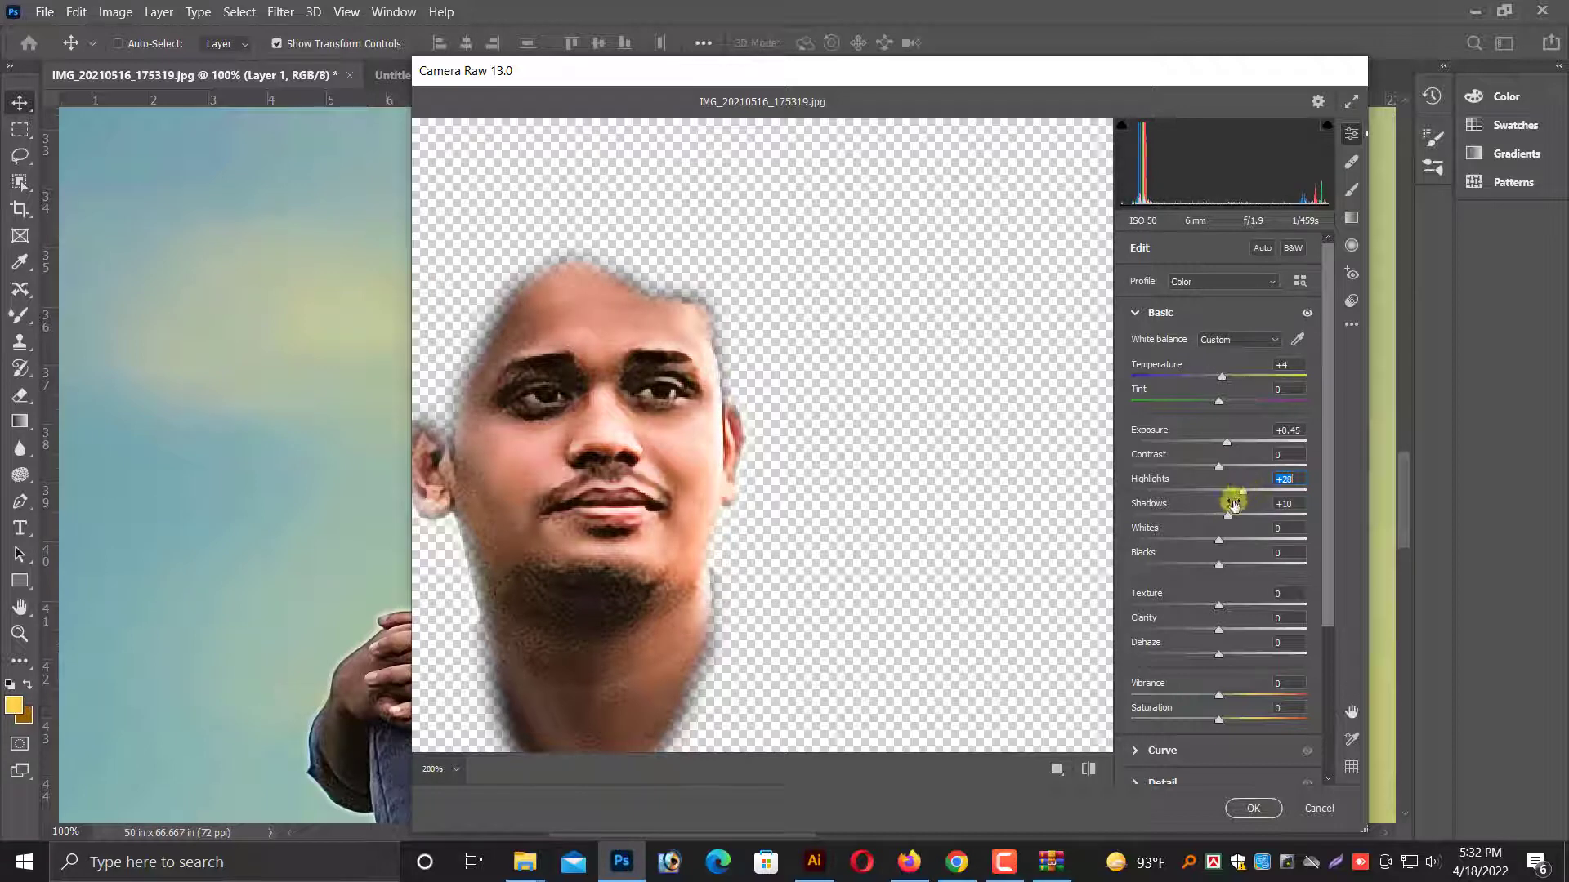
scroll(616, 532, "down", 3)
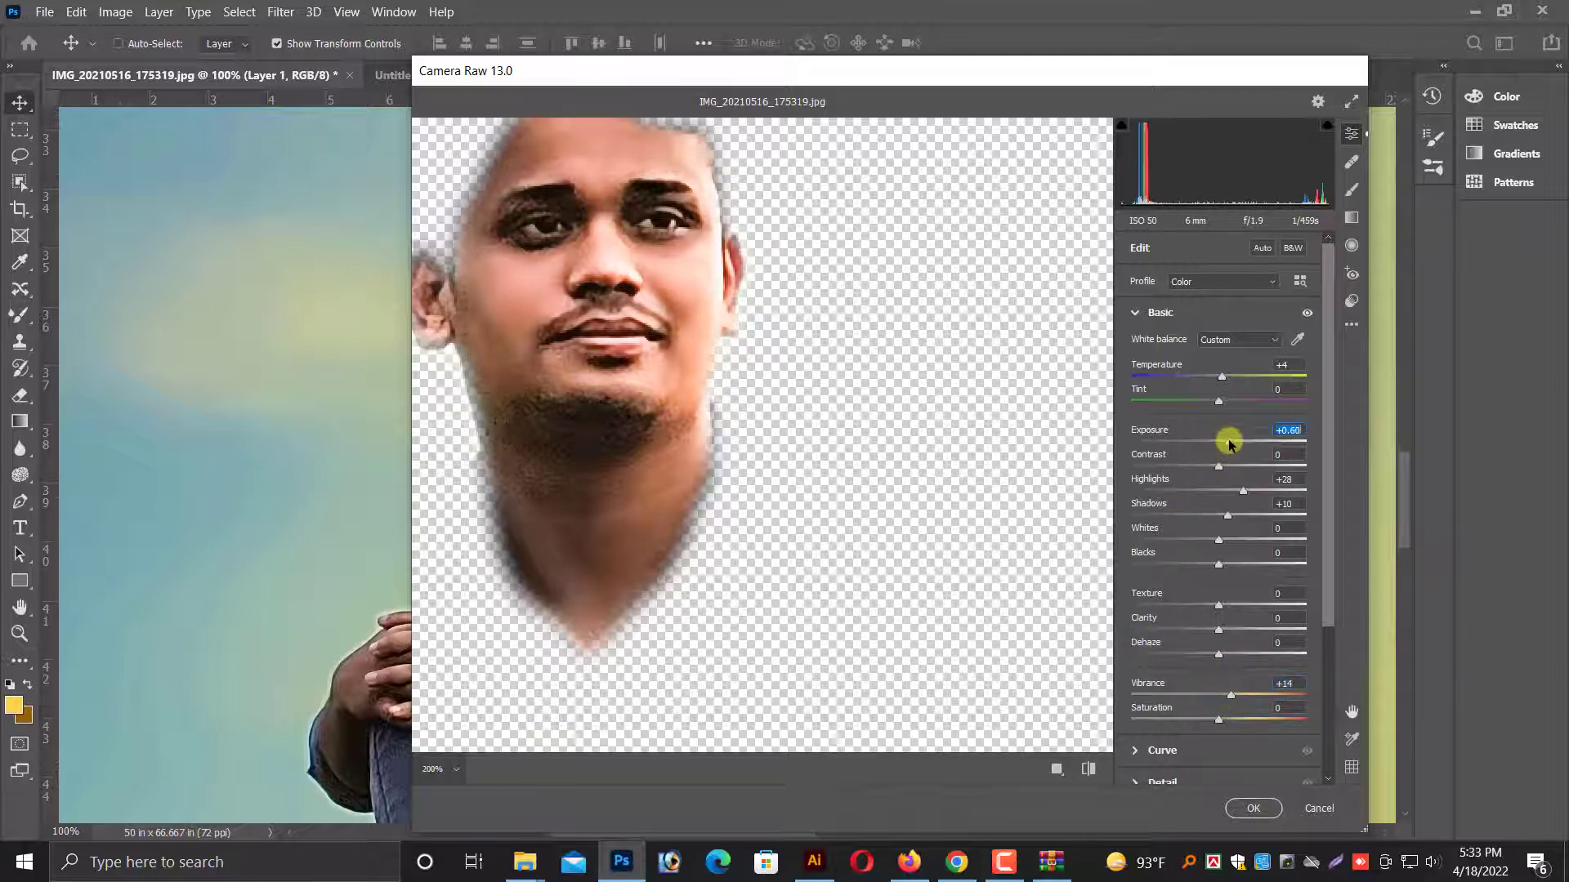
left_click(1247, 806)
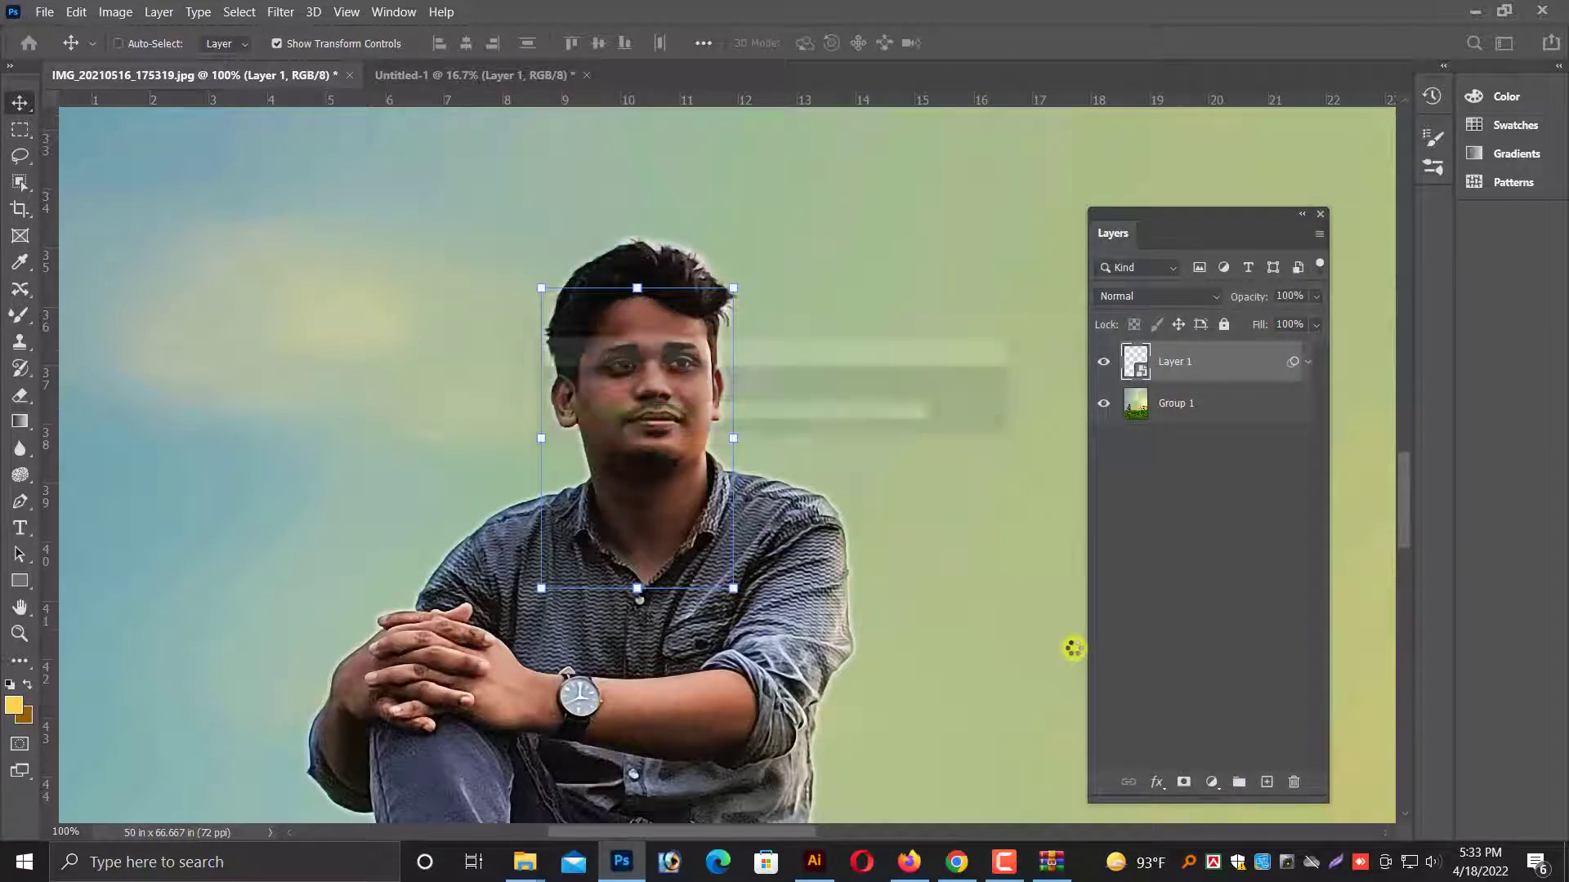
Examine the brightened face within the whole composition and at close range, switching between the Group 1 and Layer 1 layers.
key("ctrl+minus")
key("ctrl+minus")
key("ctrl+minus")
right_click(871, 454)
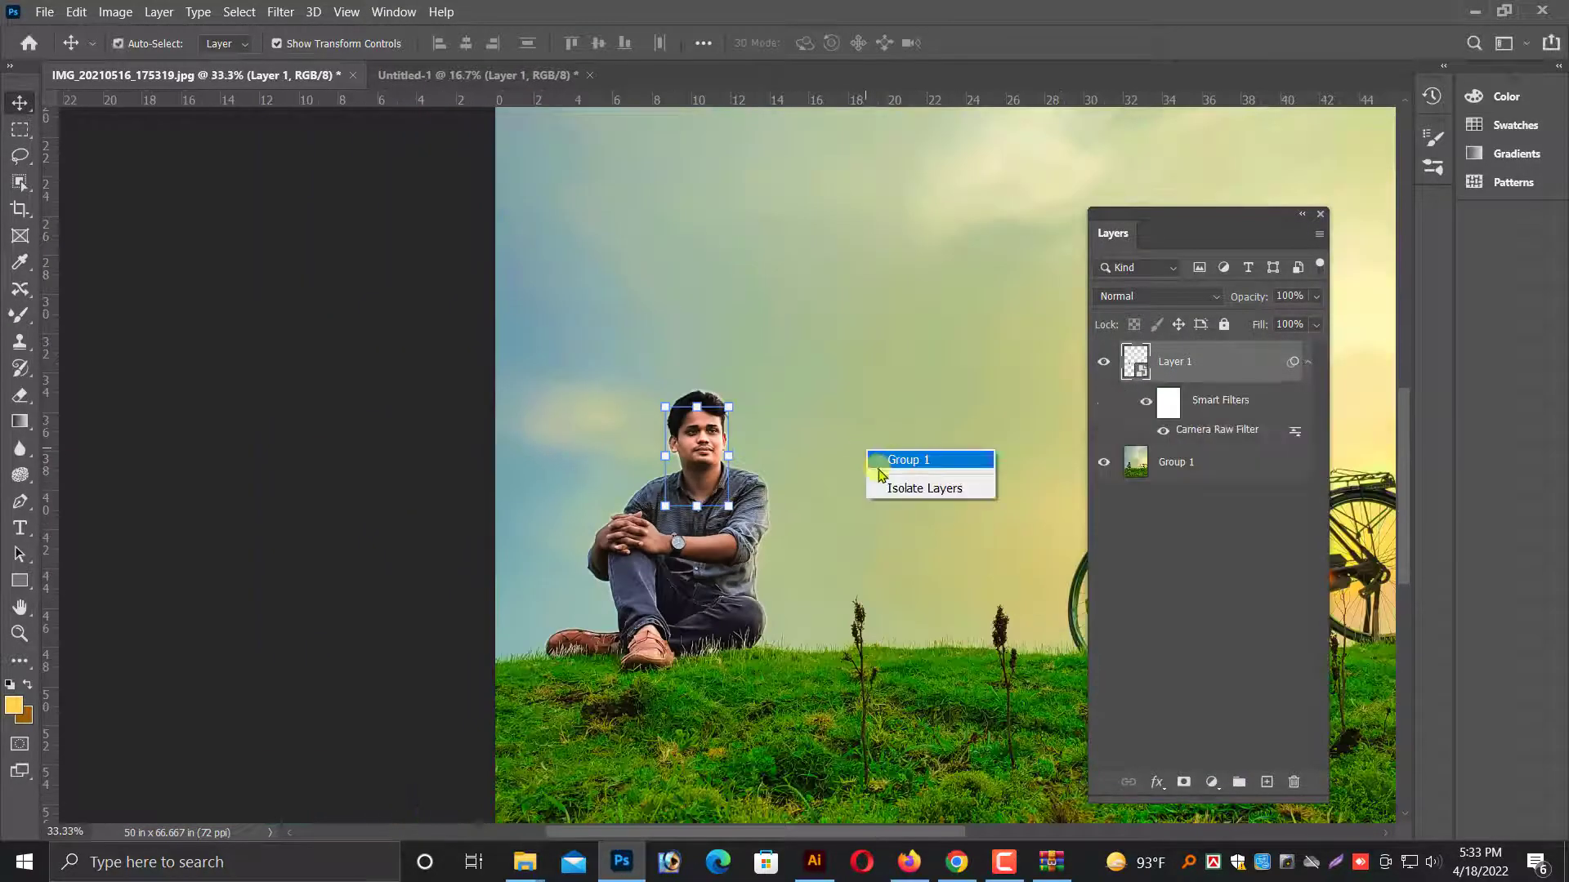
left_click(903, 460)
key("ctrl+plus")
key("ctrl+plus")
key("ctrl+plus")
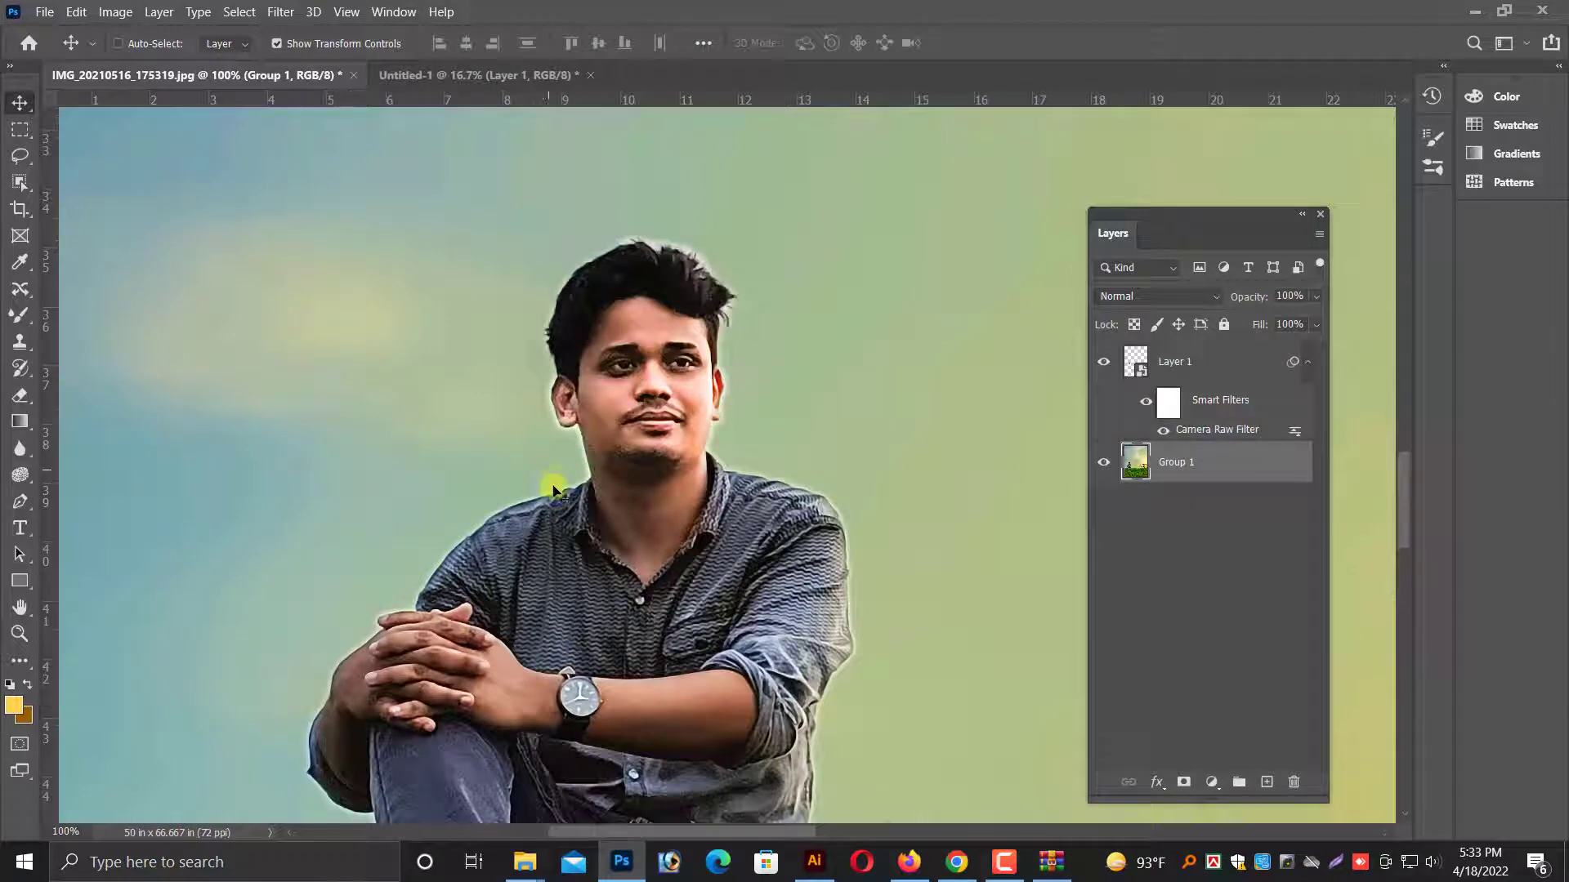
right_click(651, 324)
left_click(678, 336)
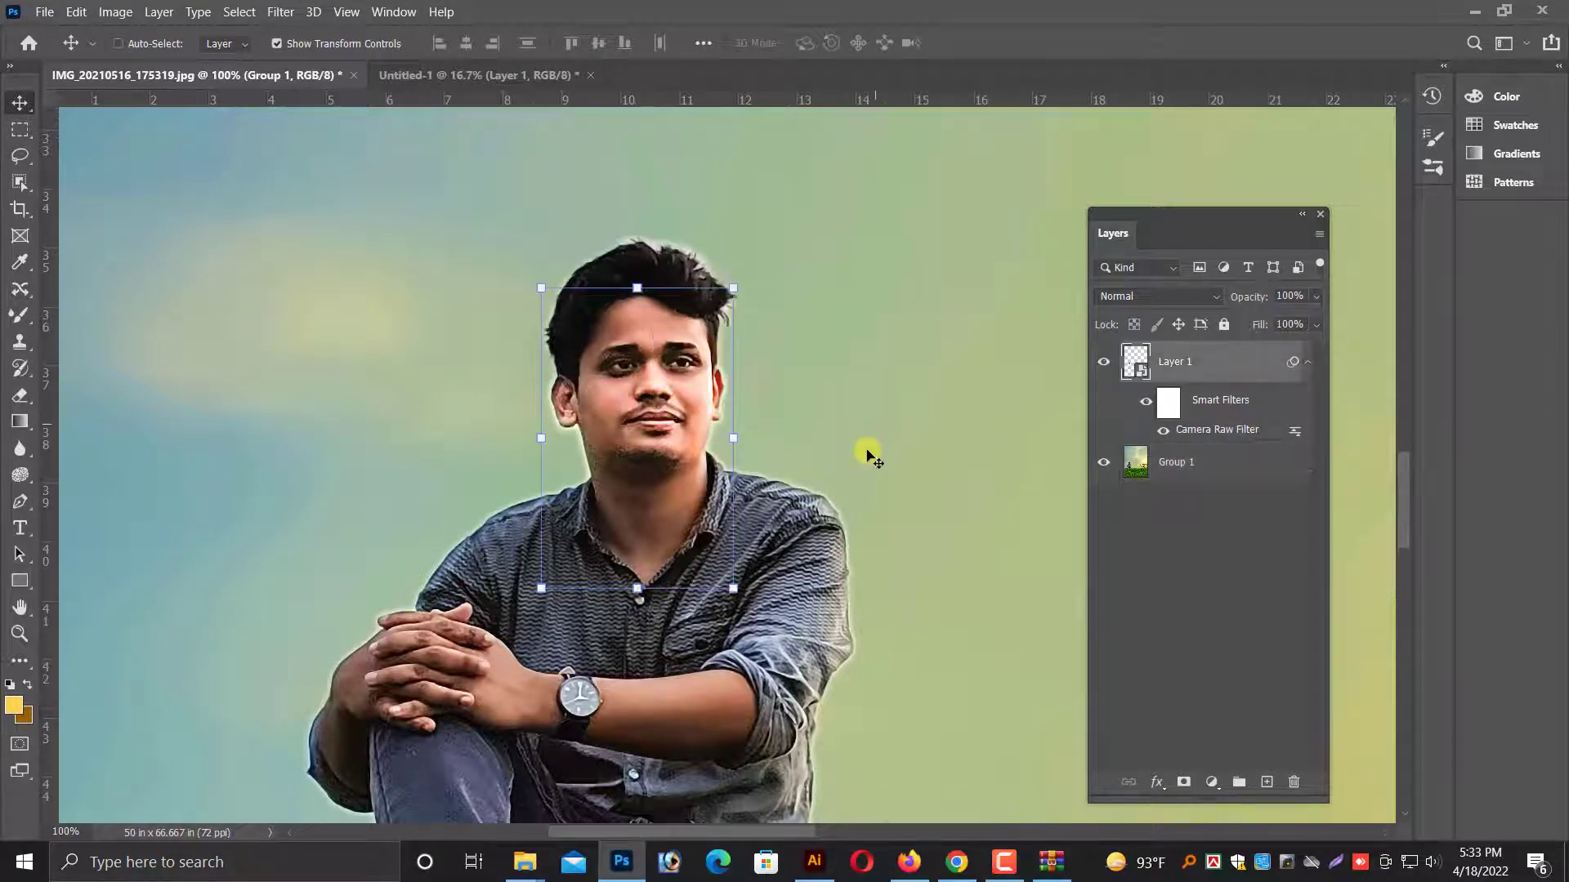
key("ctrl+plus")
scroll(622, 508, "up", 4)
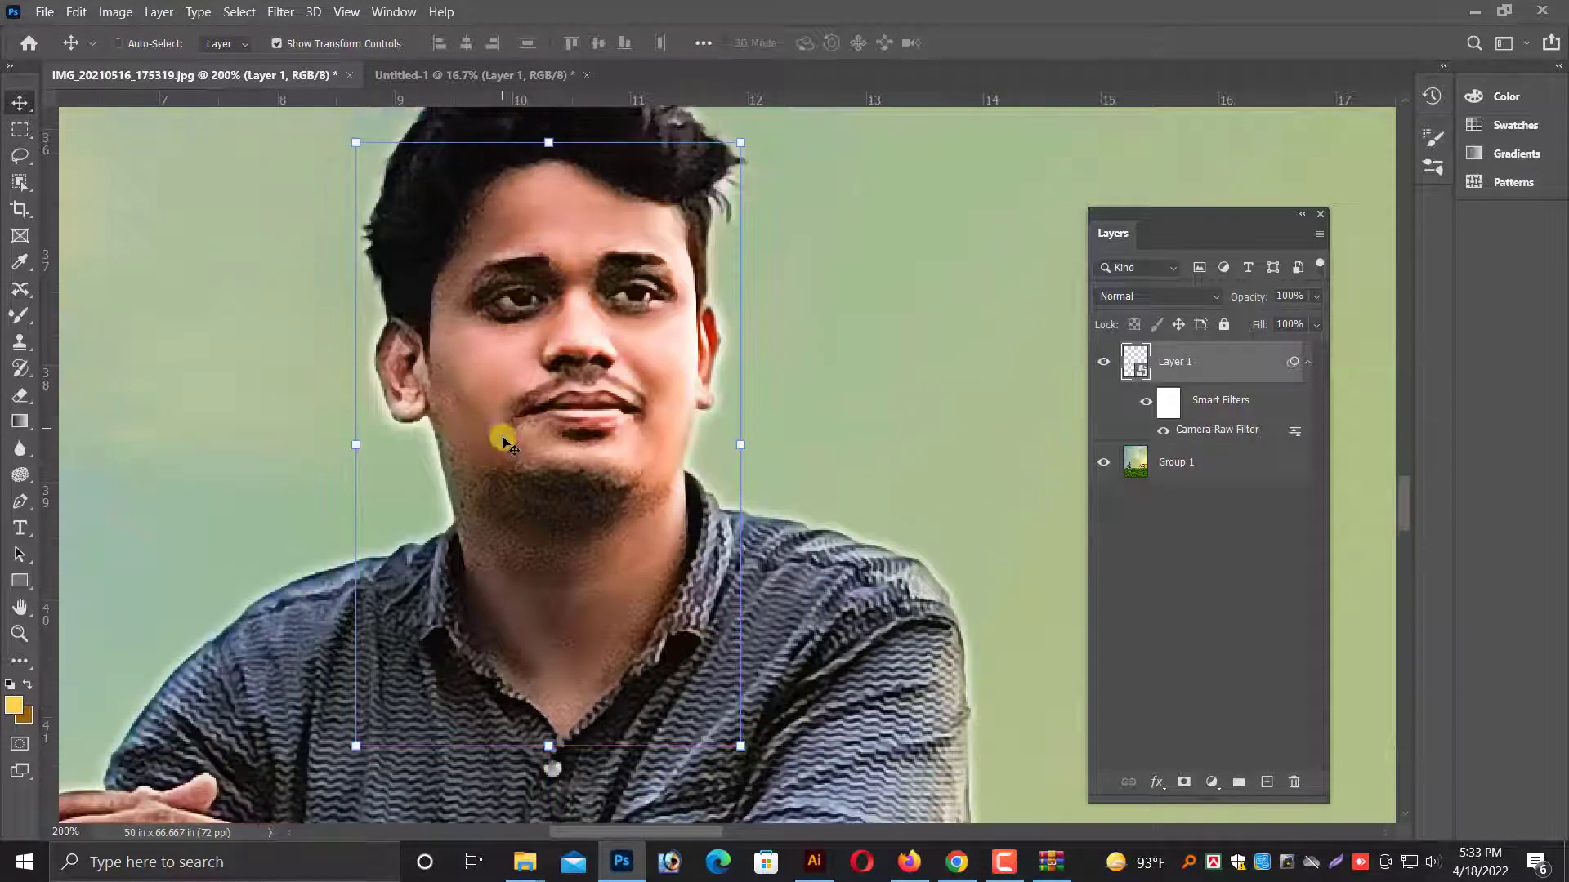
left_click(281, 11)
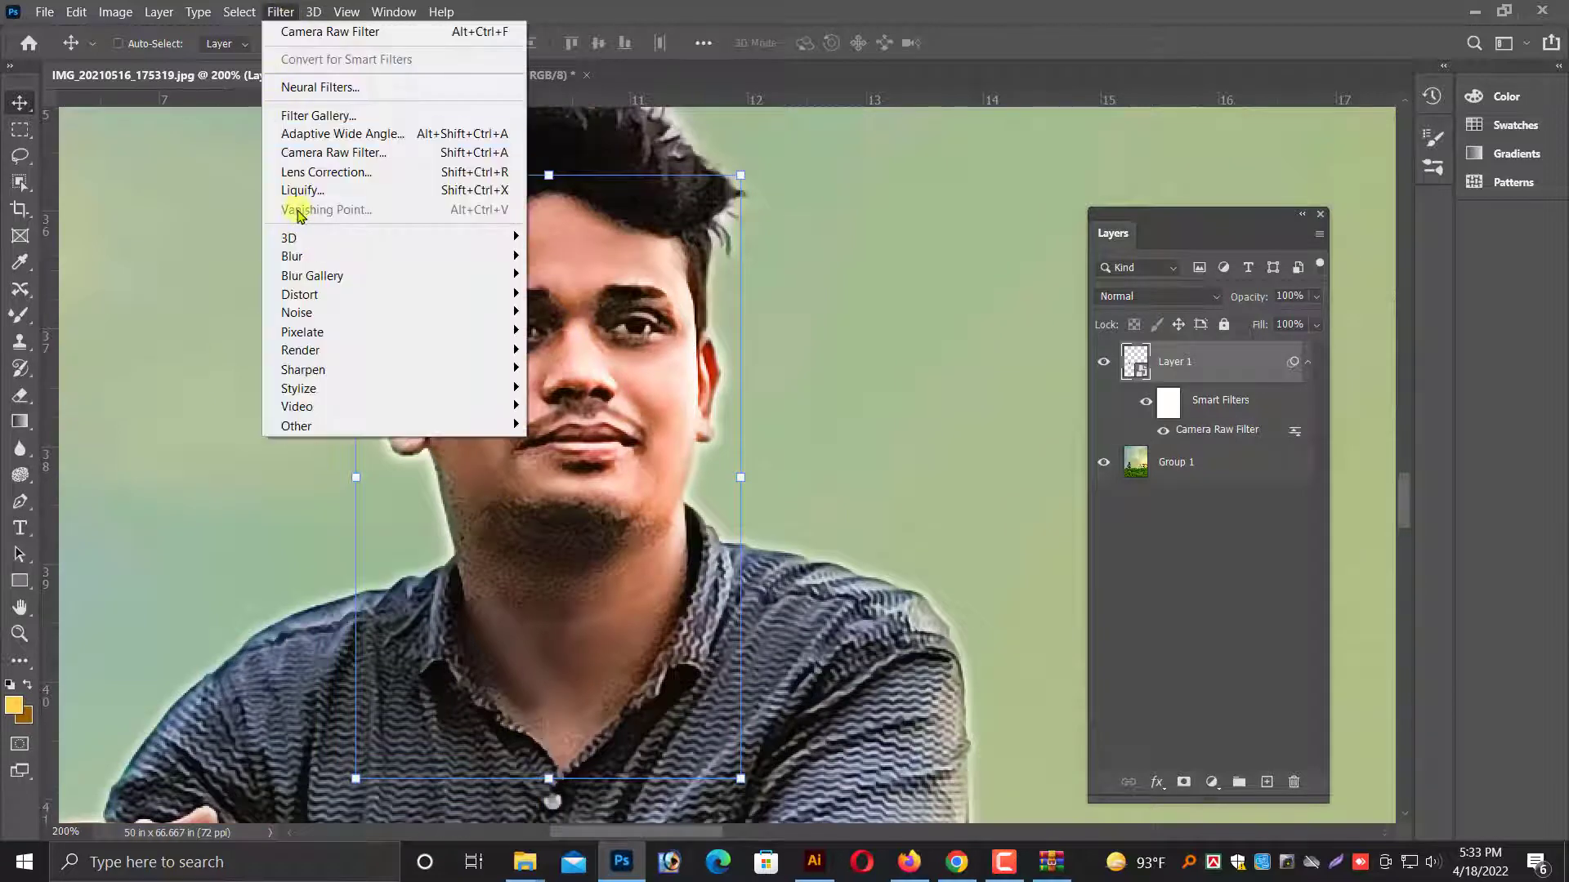
mouse_move(294, 256)
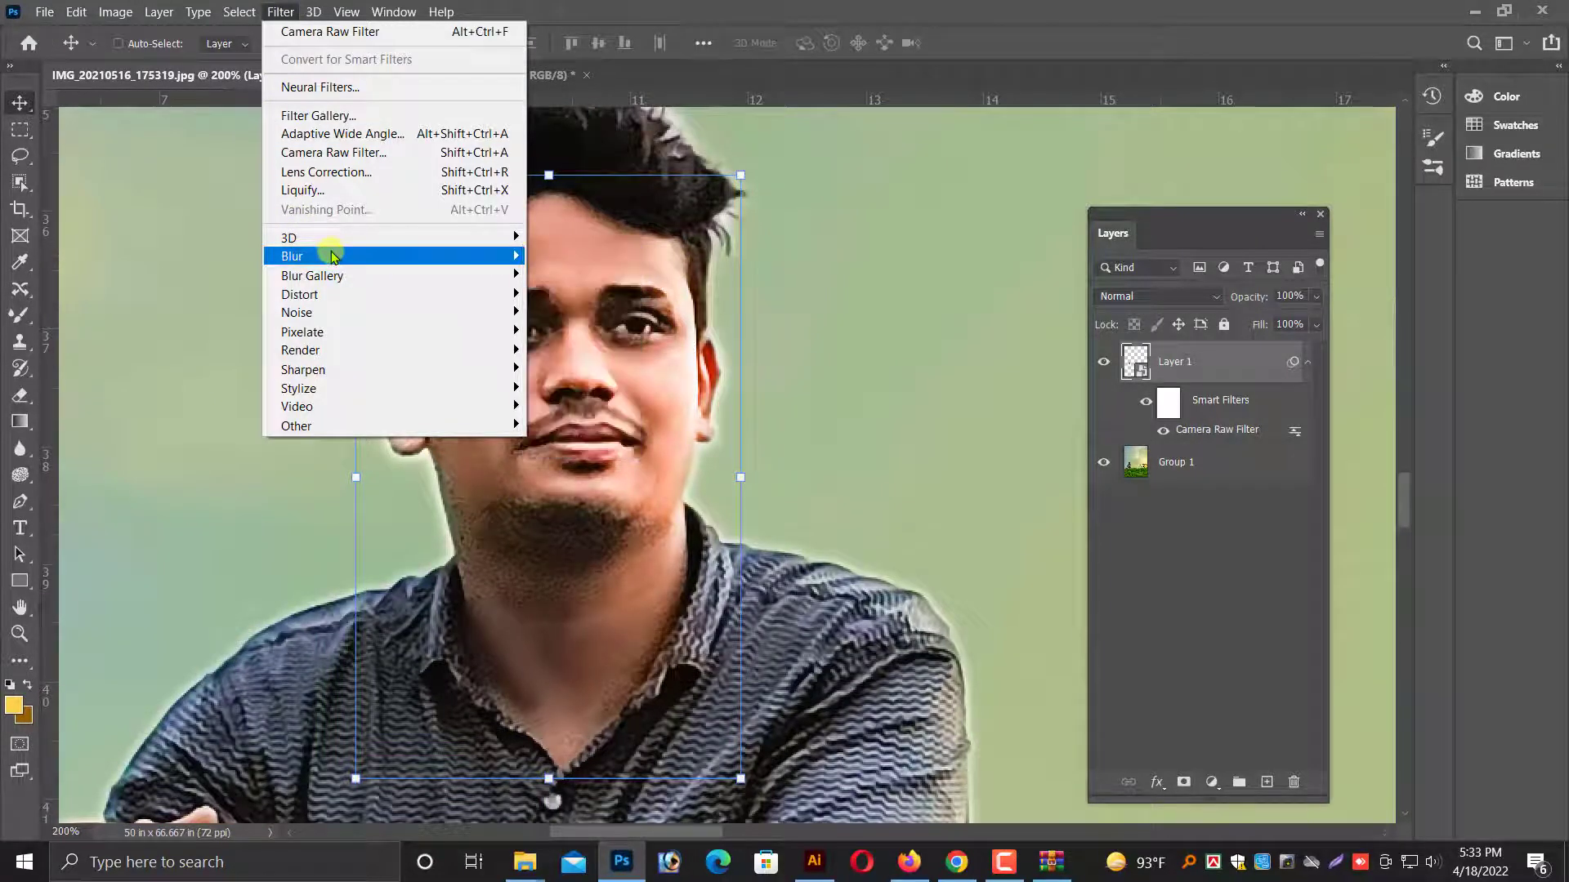
mouse_move(321, 312)
left_click(563, 313)
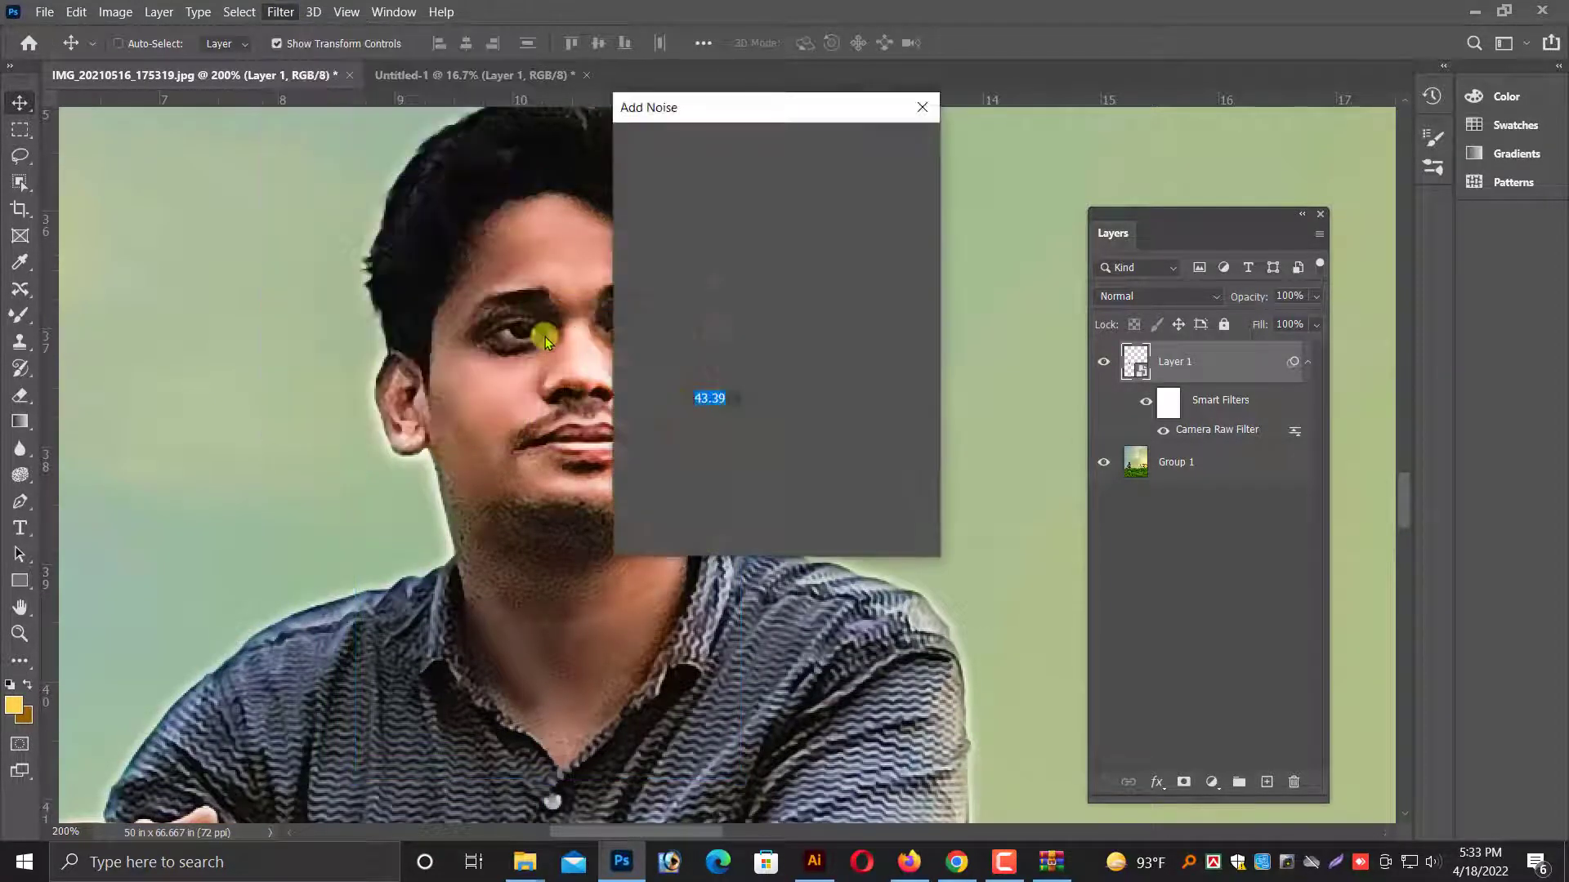
key("Escape")
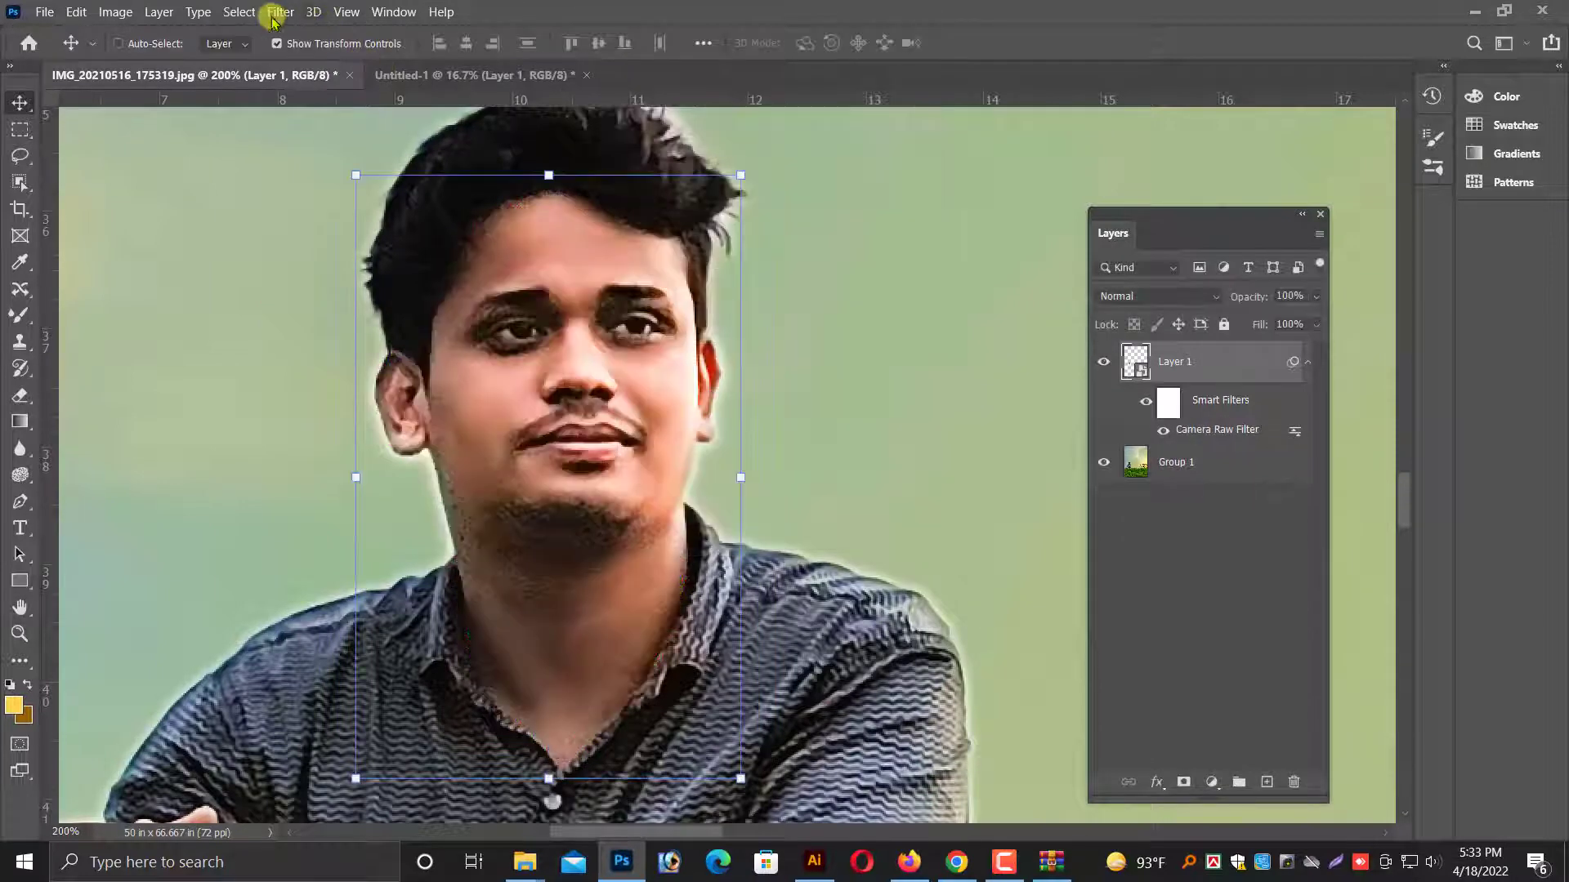
Apply a Median noise filter with a 1-pixel radius to the Layer 1 face layer and check the softened skin.
left_click(281, 12)
mouse_move(305, 312)
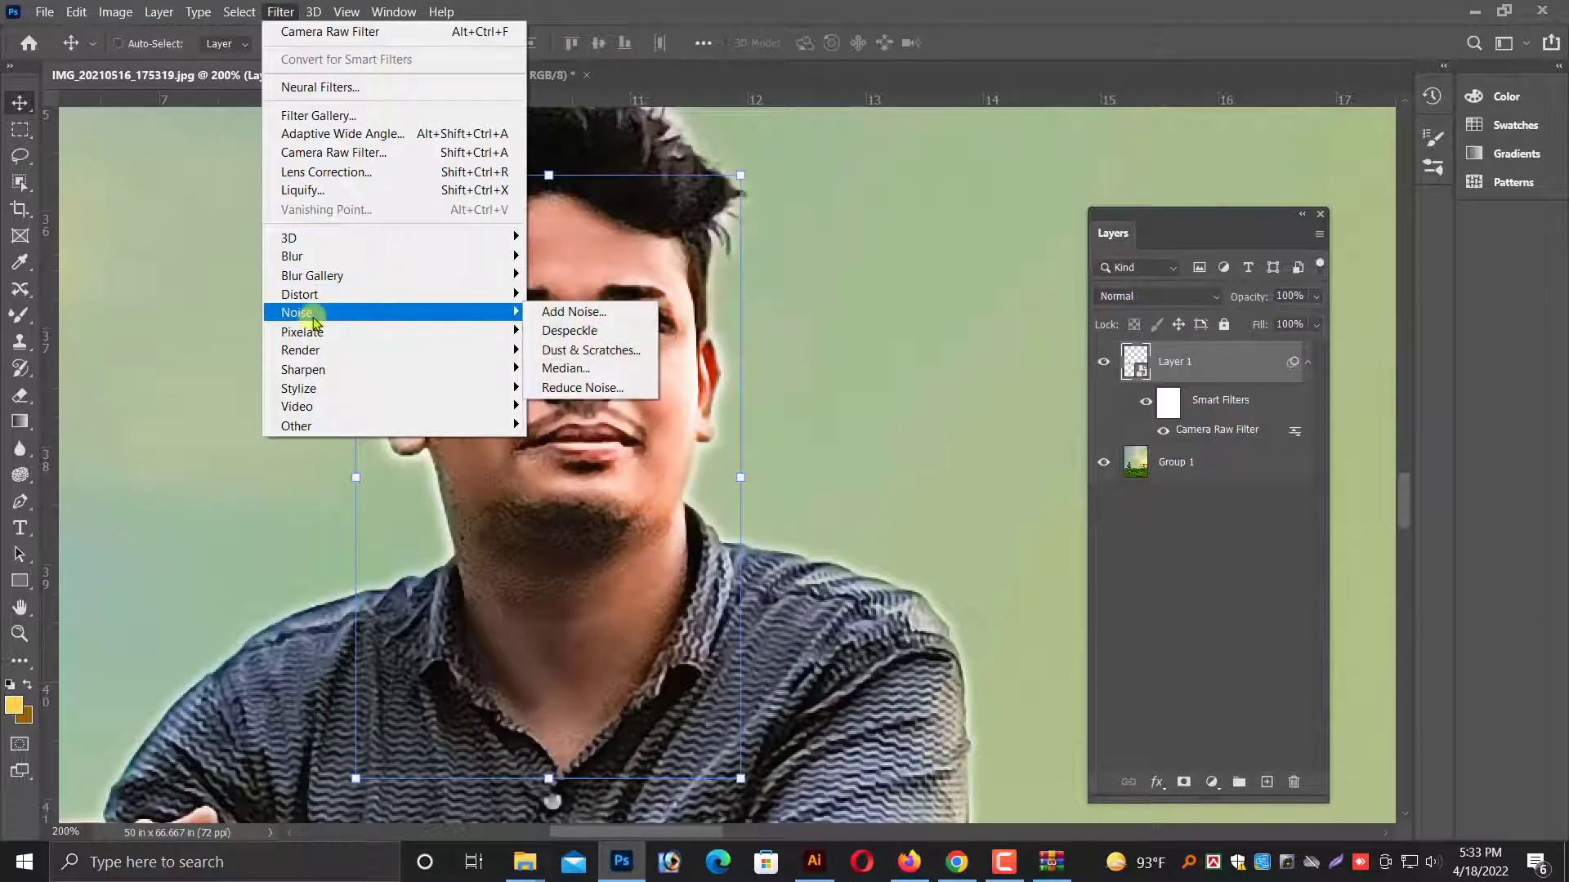
left_click(572, 370)
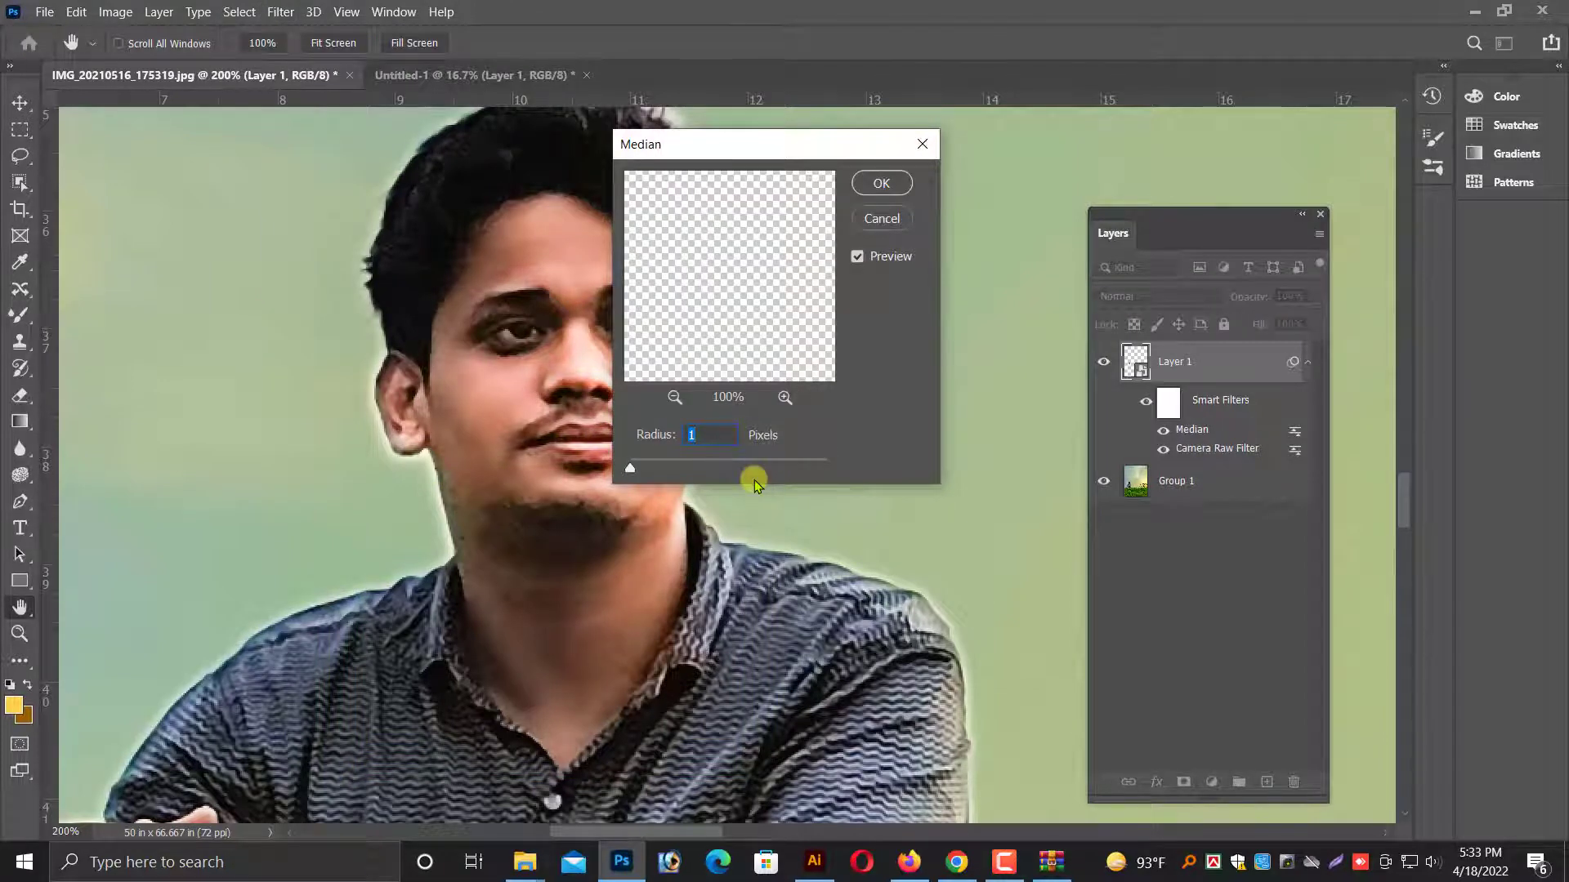
left_click(879, 181)
key("v")
scroll(657, 503, "down", 2)
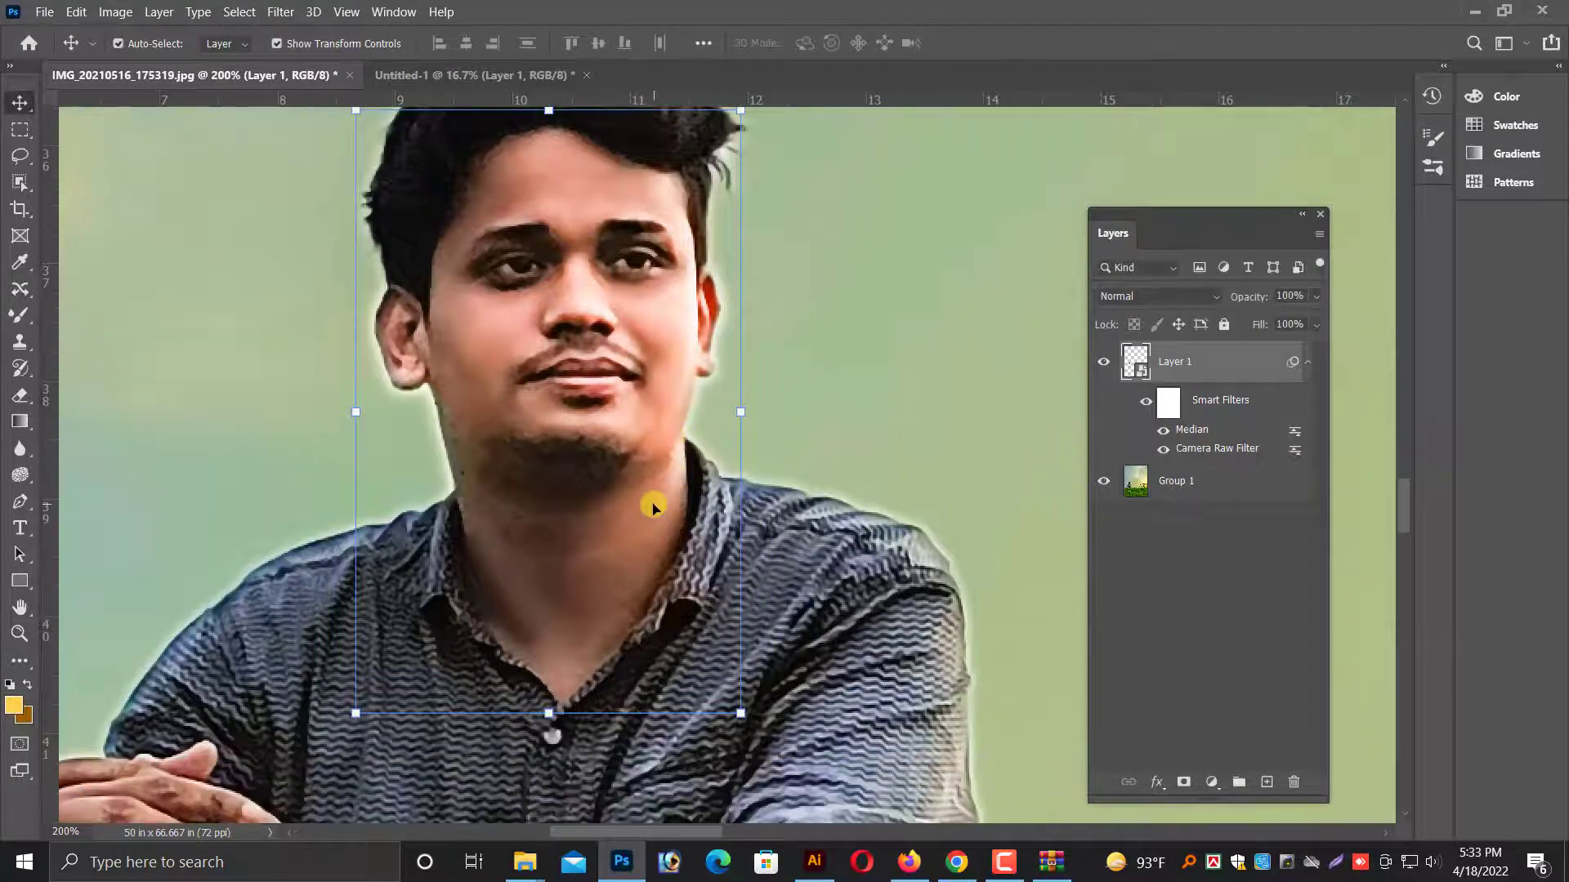
scroll(652, 506, "down", 1)
scroll(624, 483, "up", 3)
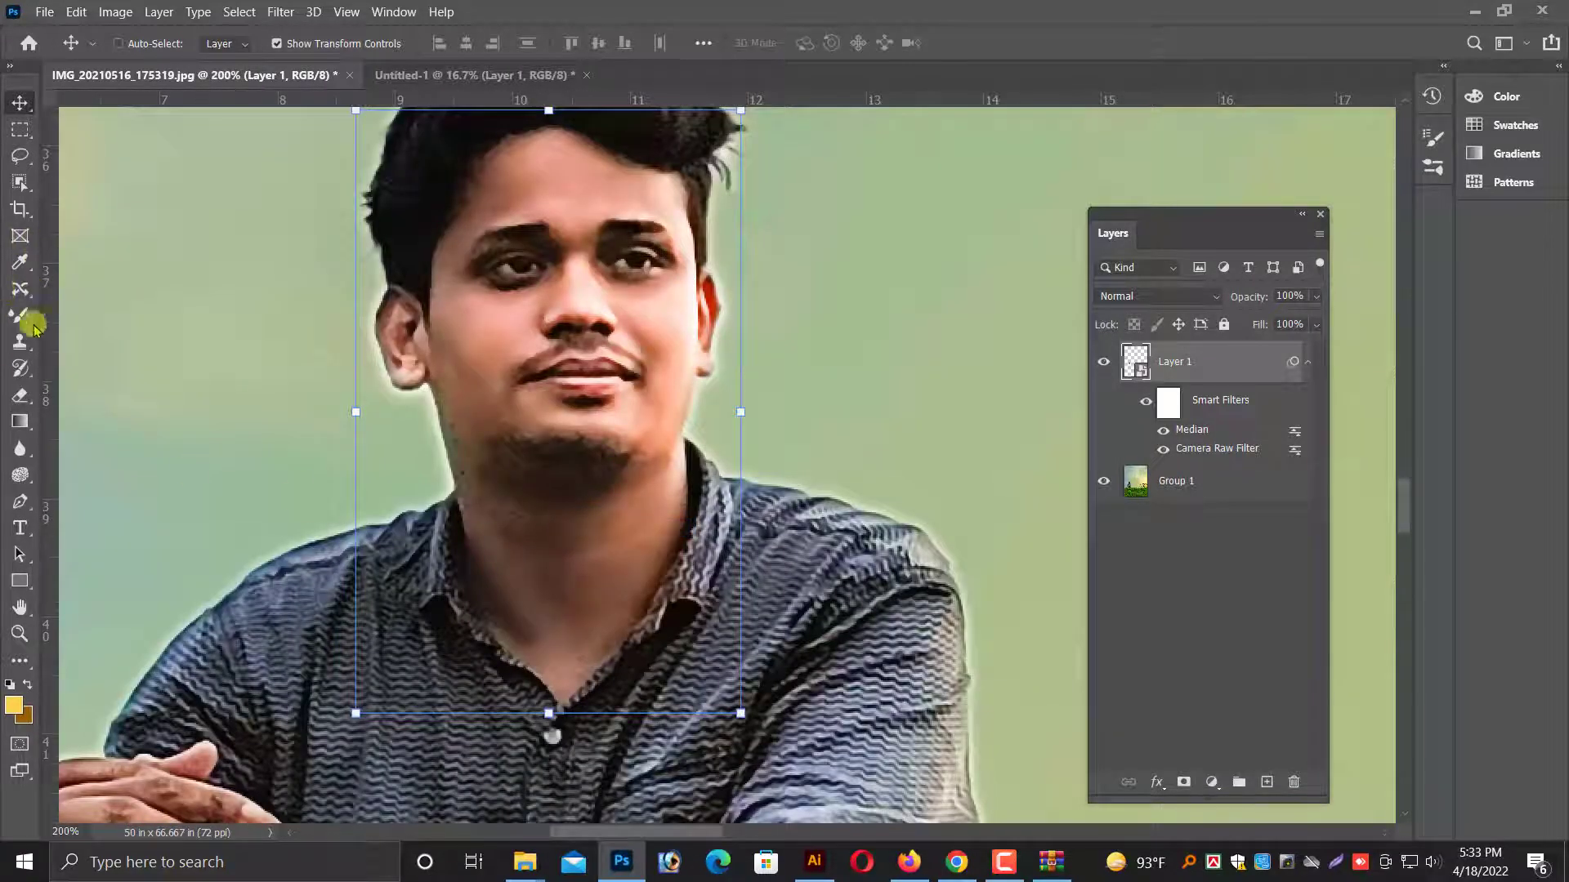
Rasterize the Layer 1 smart object so that the Mixer Brush can paint on the face.
left_click_drag(22, 319, 90, 361)
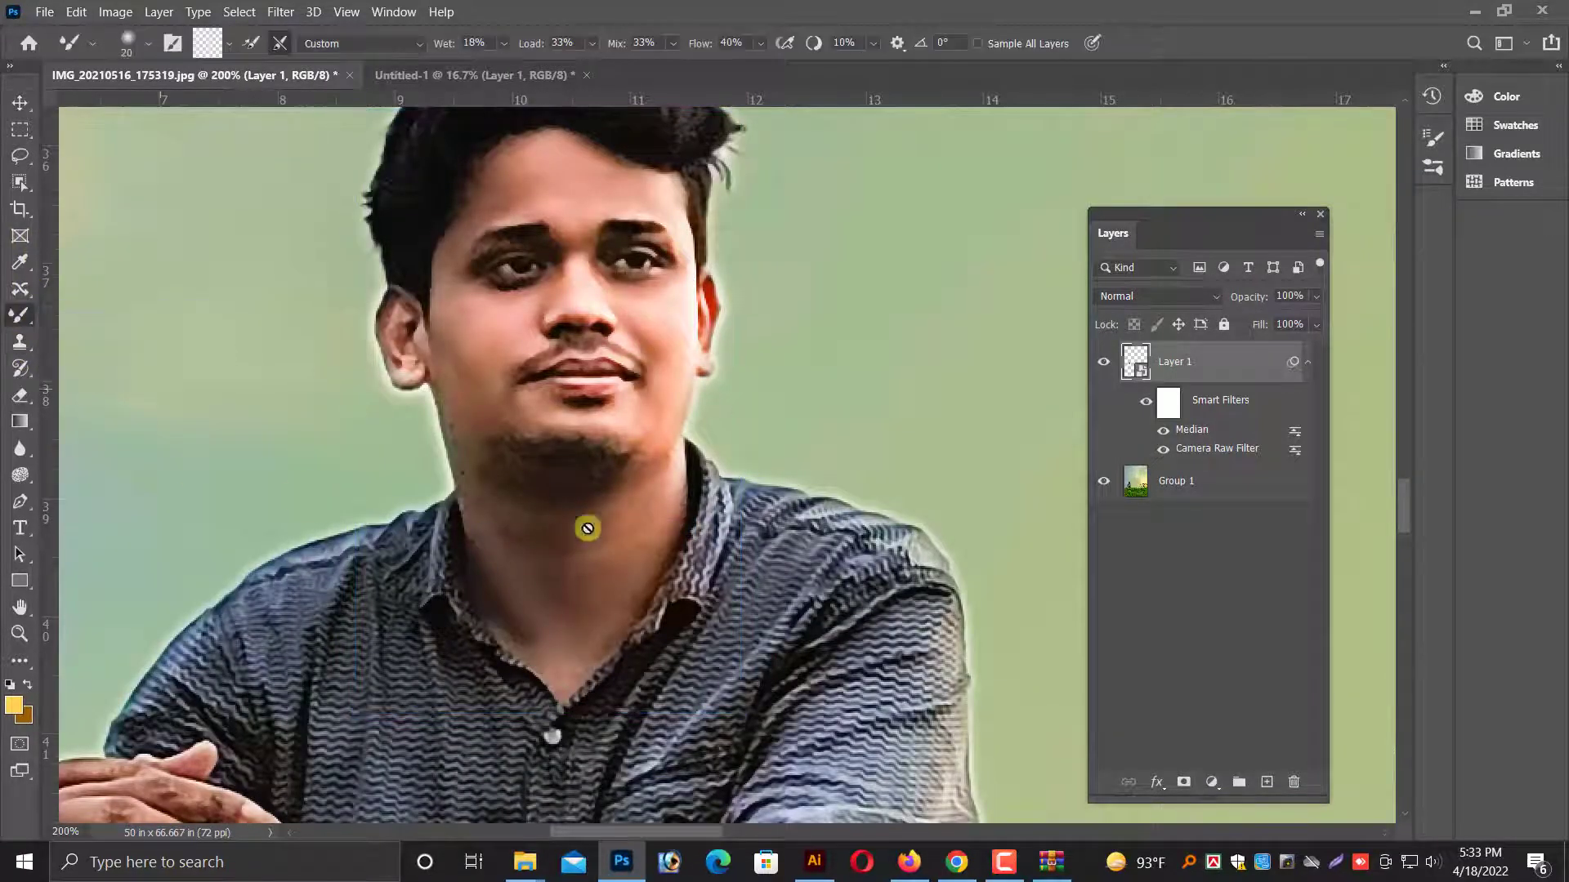
left_click(580, 530)
left_click(783, 358)
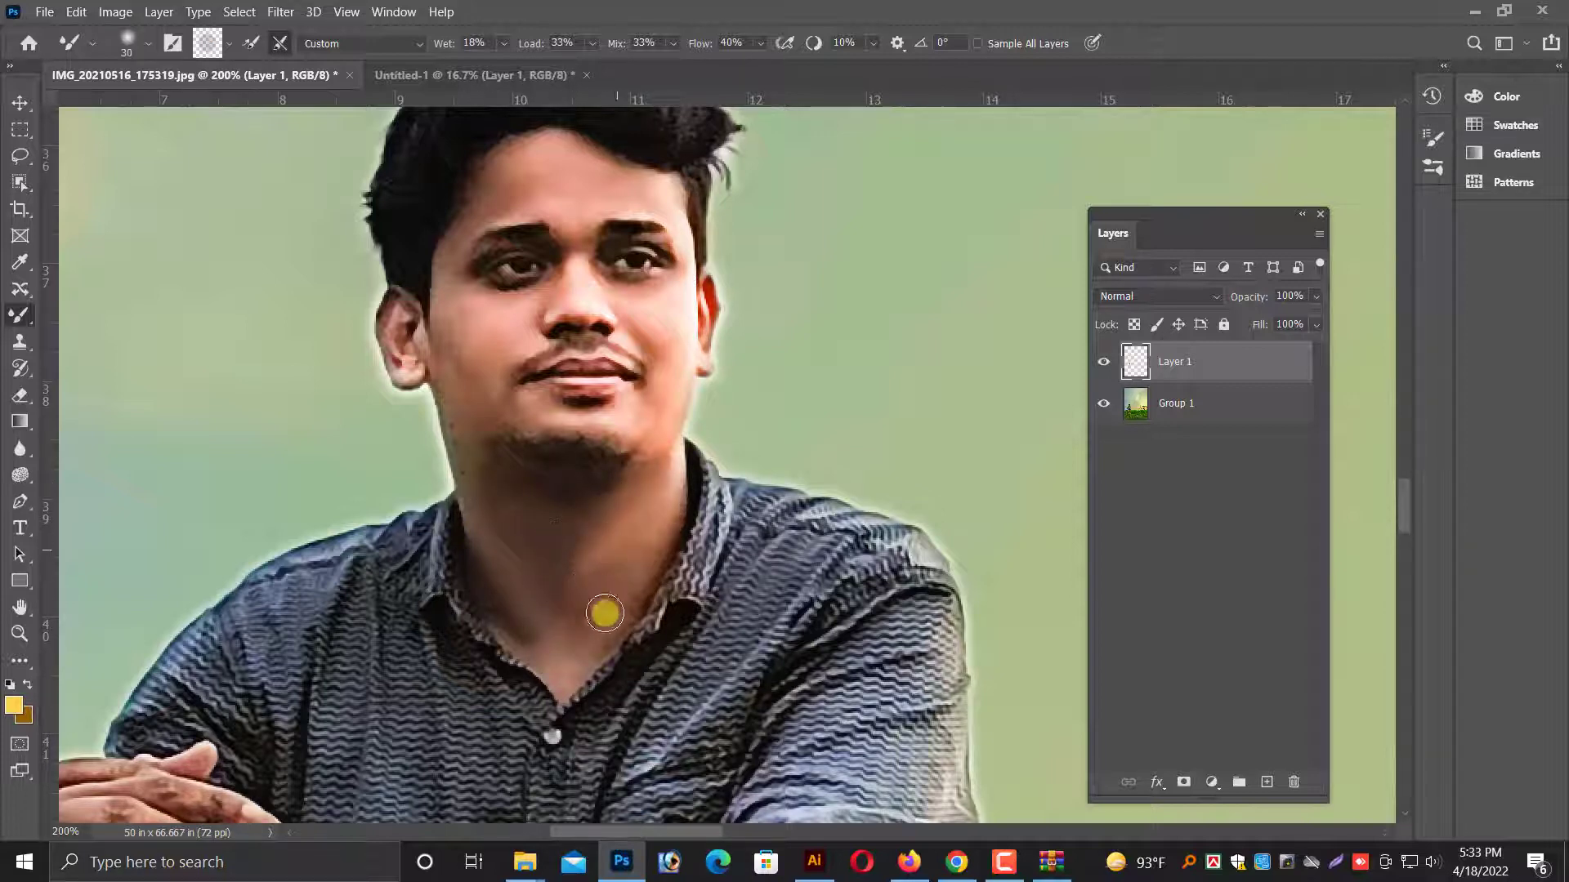
Smooth the neck and facial skin with the Mixer Brush at size 30, reducing it to 15 for the forehead.
key("bracketright")
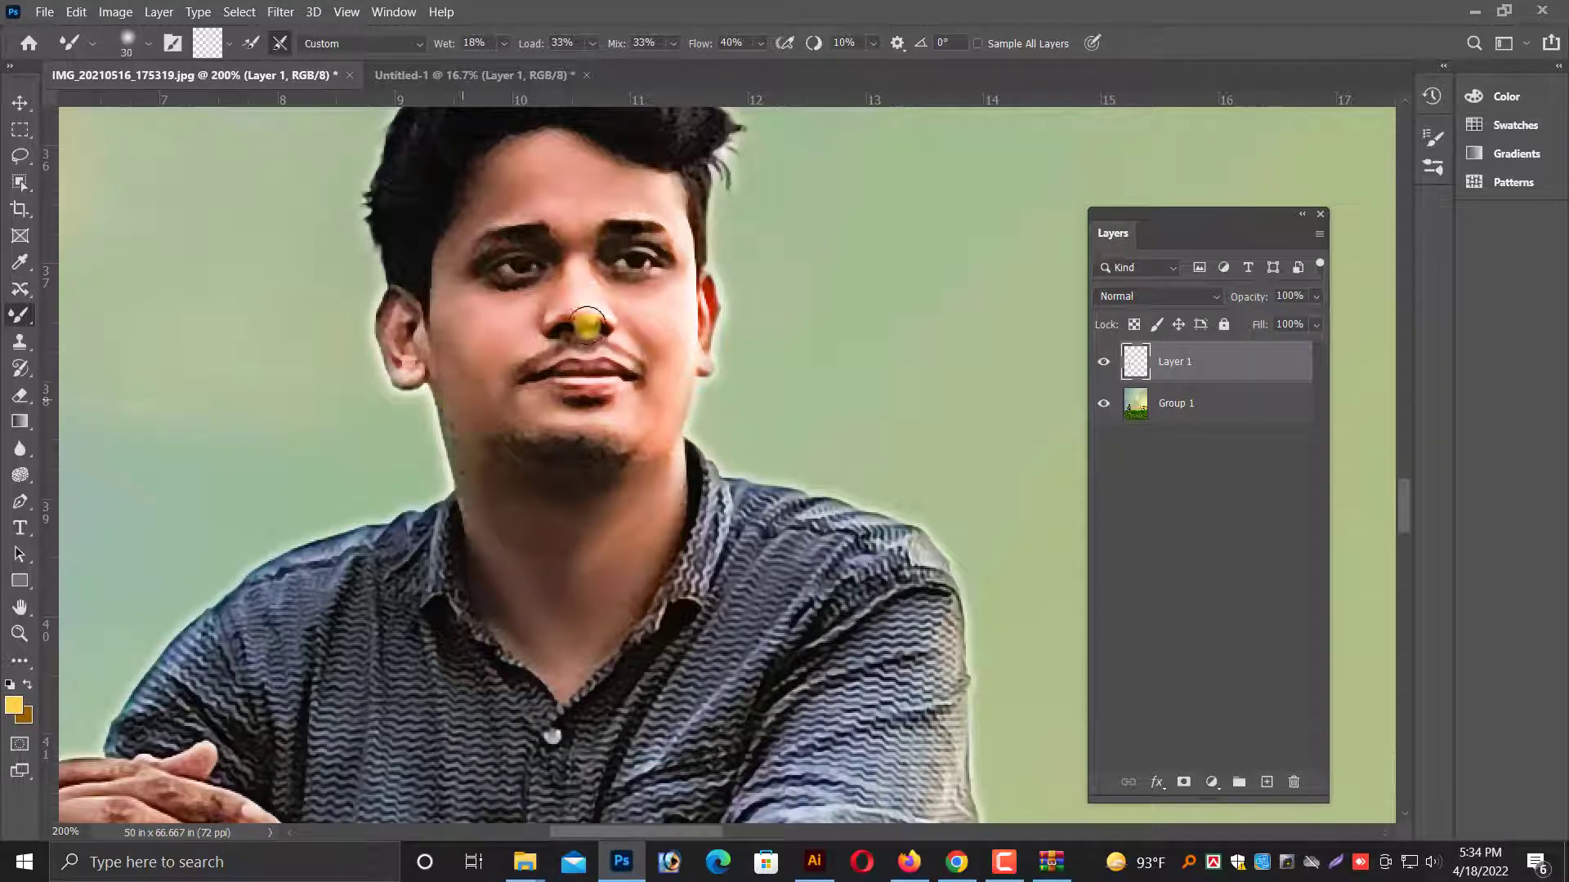
scroll(569, 193, "up", 1)
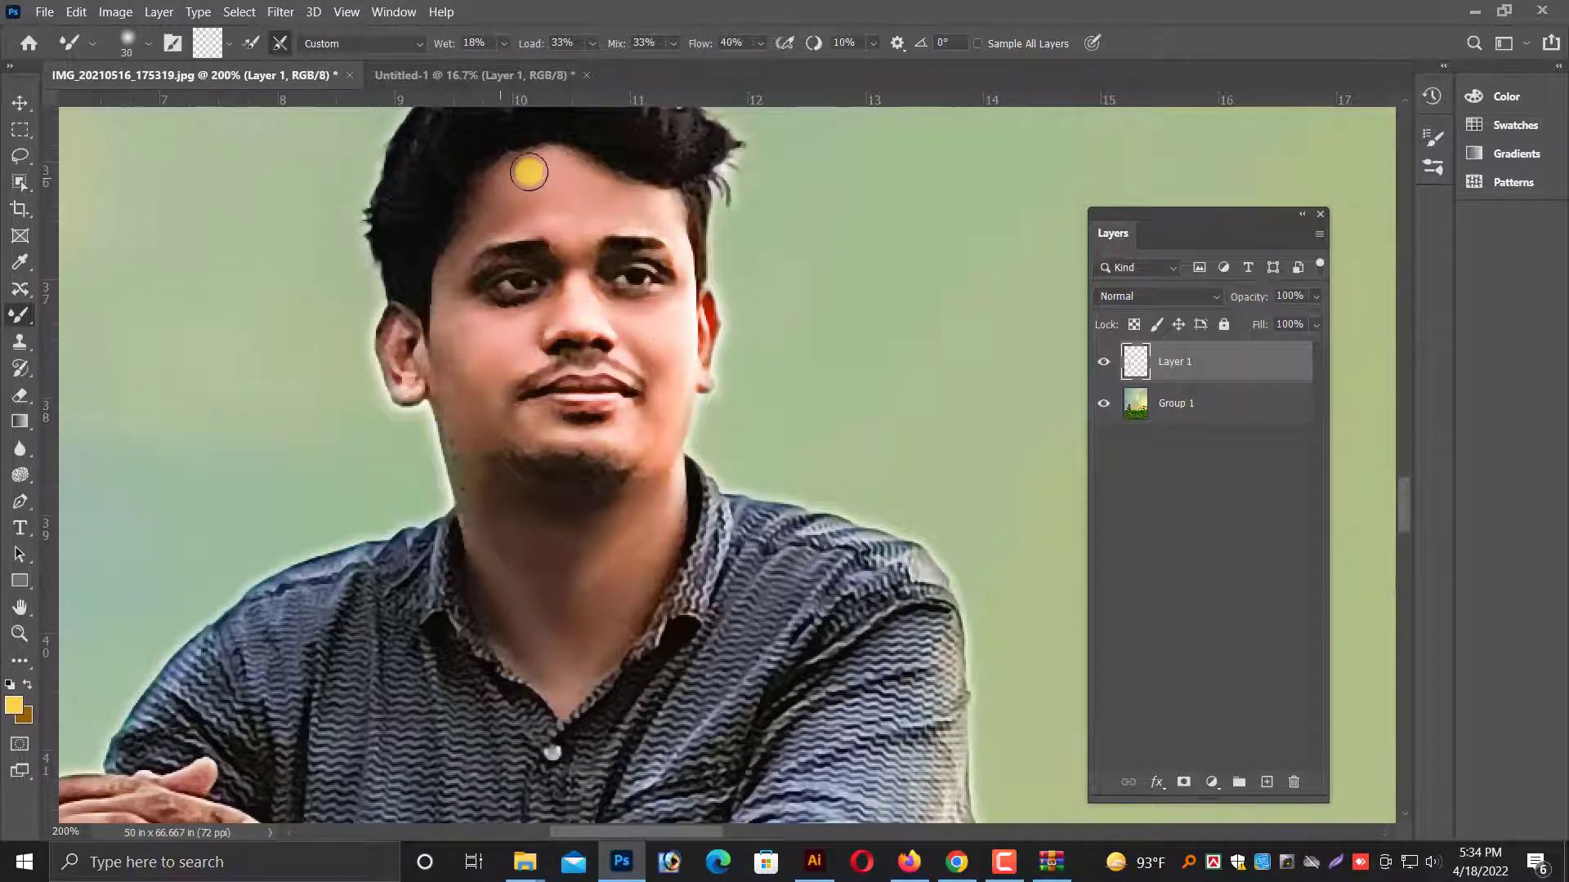
scroll(507, 233, "up", 1)
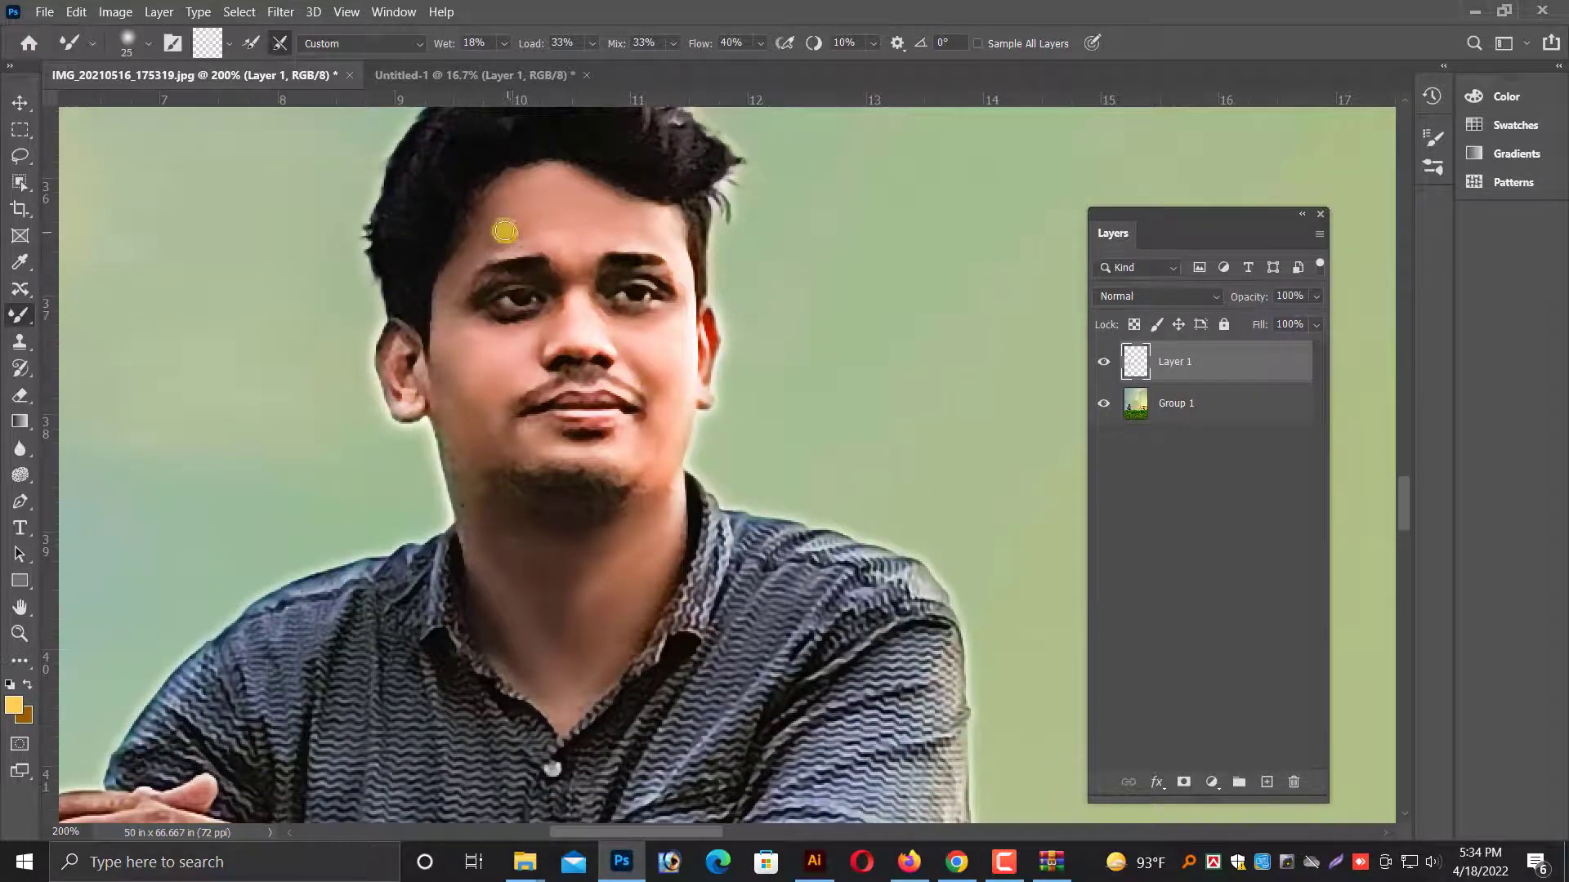
key("bracketleft")
key("bracketleft")
key("bracketleft")
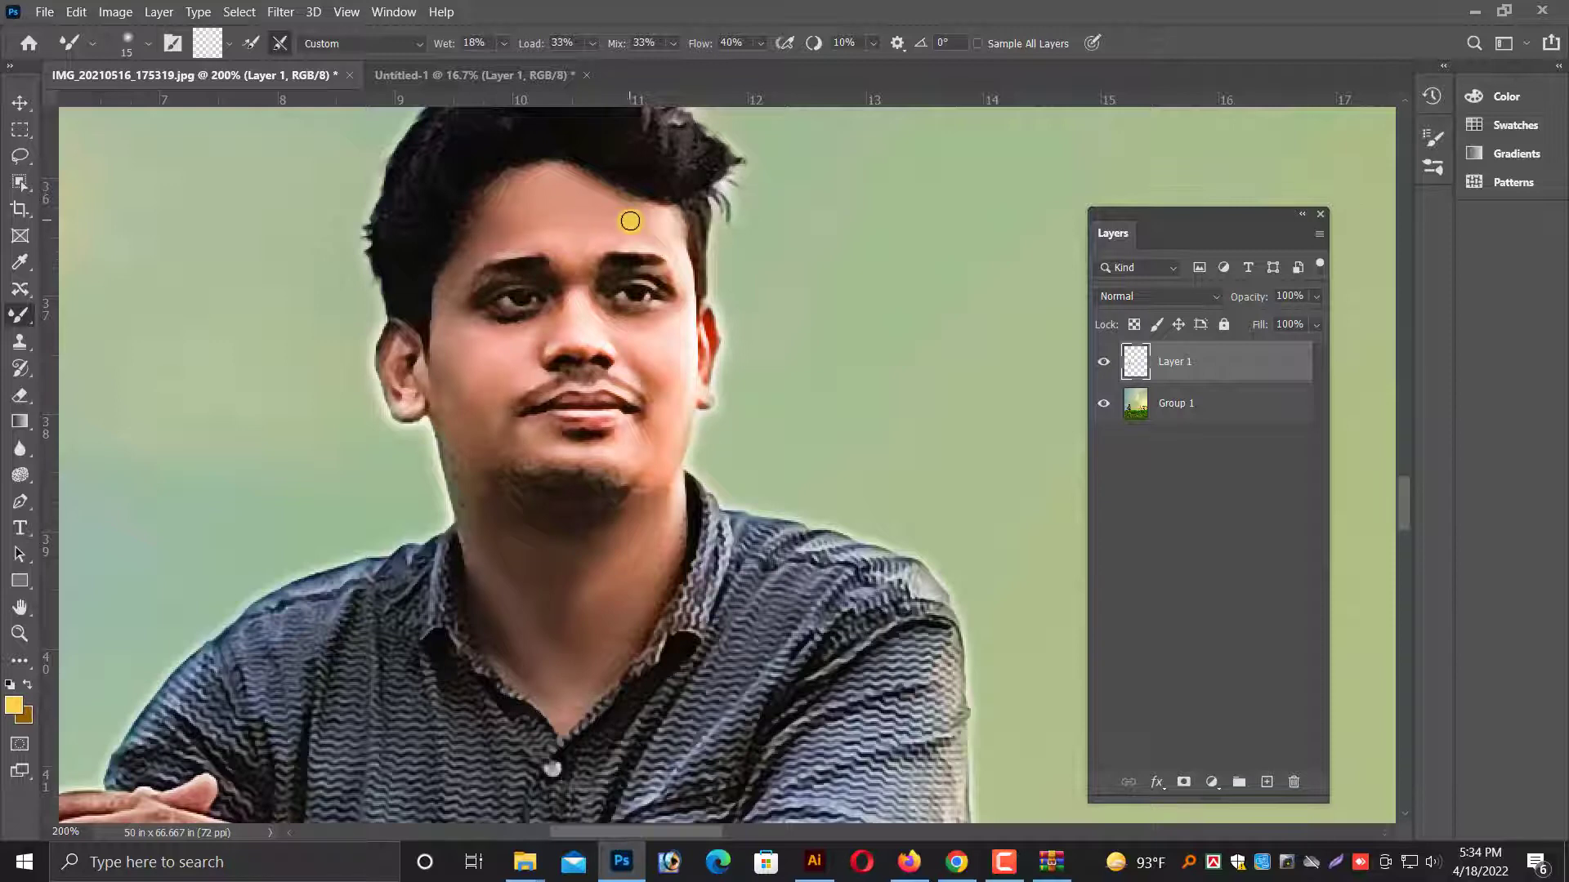
Blend the skin of the neck down to the open collar with the Mixer Brush enlarged to size 35.
scroll(630, 221, "down", 5)
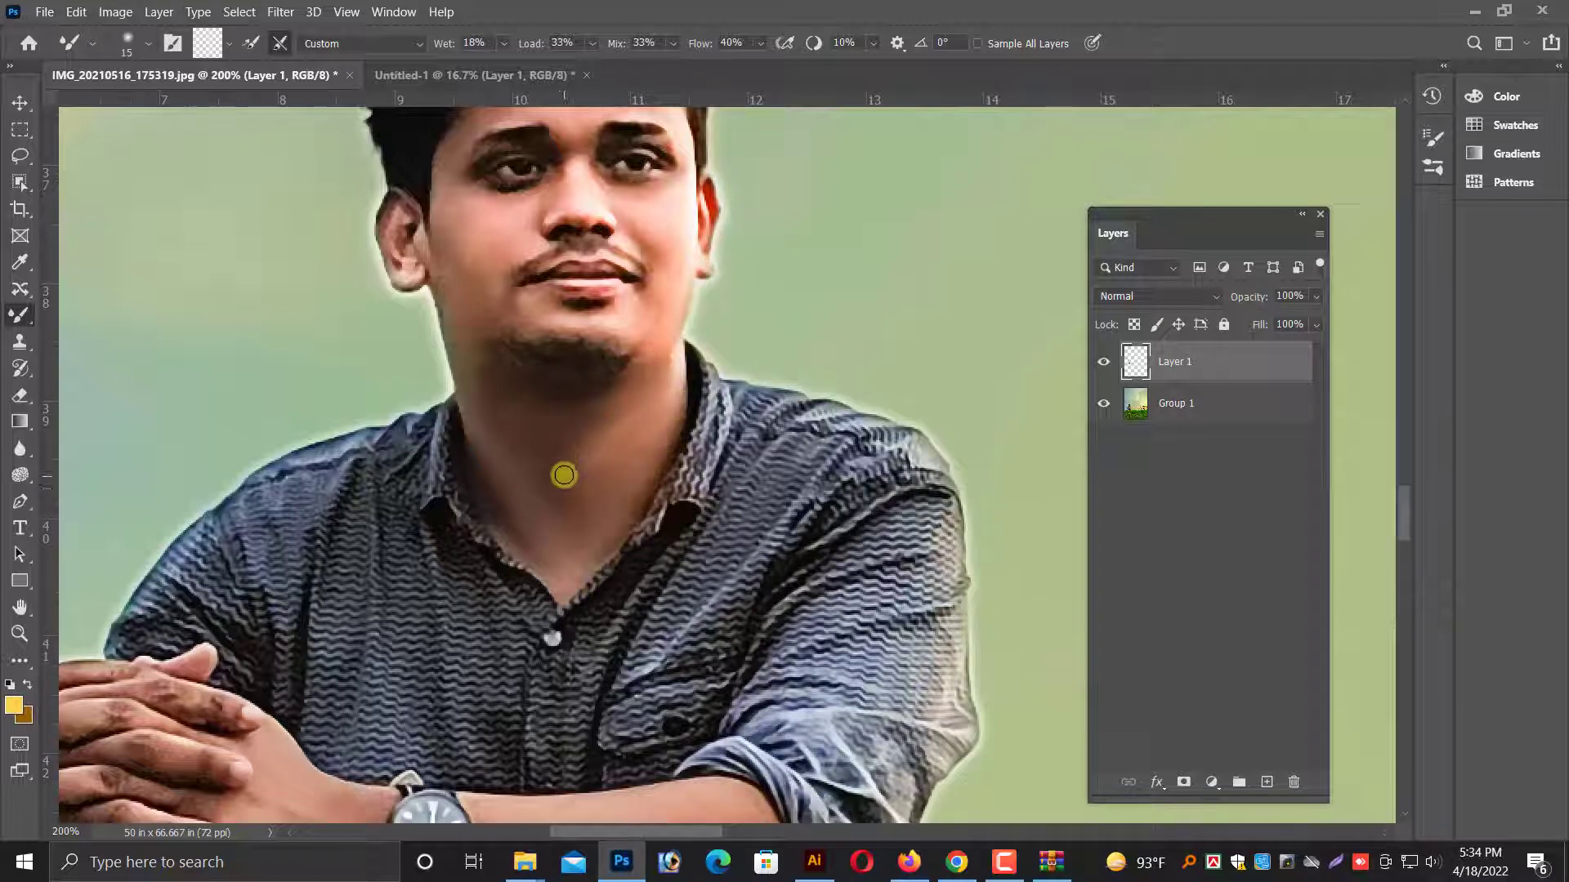
scroll(563, 475, "down", 1)
key("bracketright")
key("bracketright")
key("bracketright")
key("bracketright")
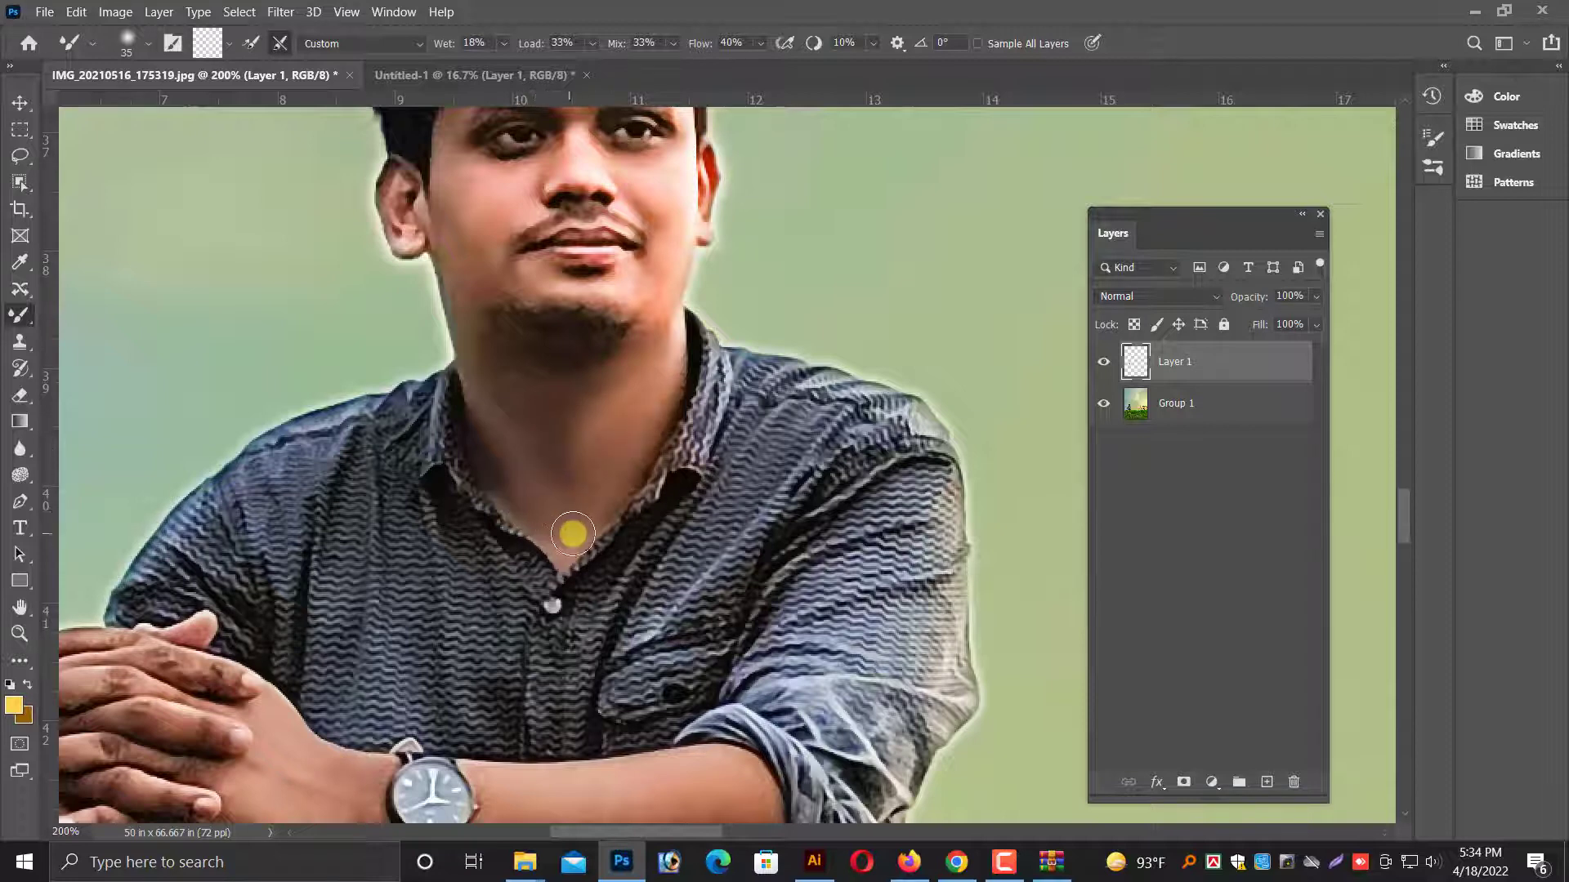
Select the Group 1 layer and start a Pen tool path along the forearm's upper edge from the watch to the rolled sleeve.
key("ctrl+minus")
key("ctrl+minus")
key("v")
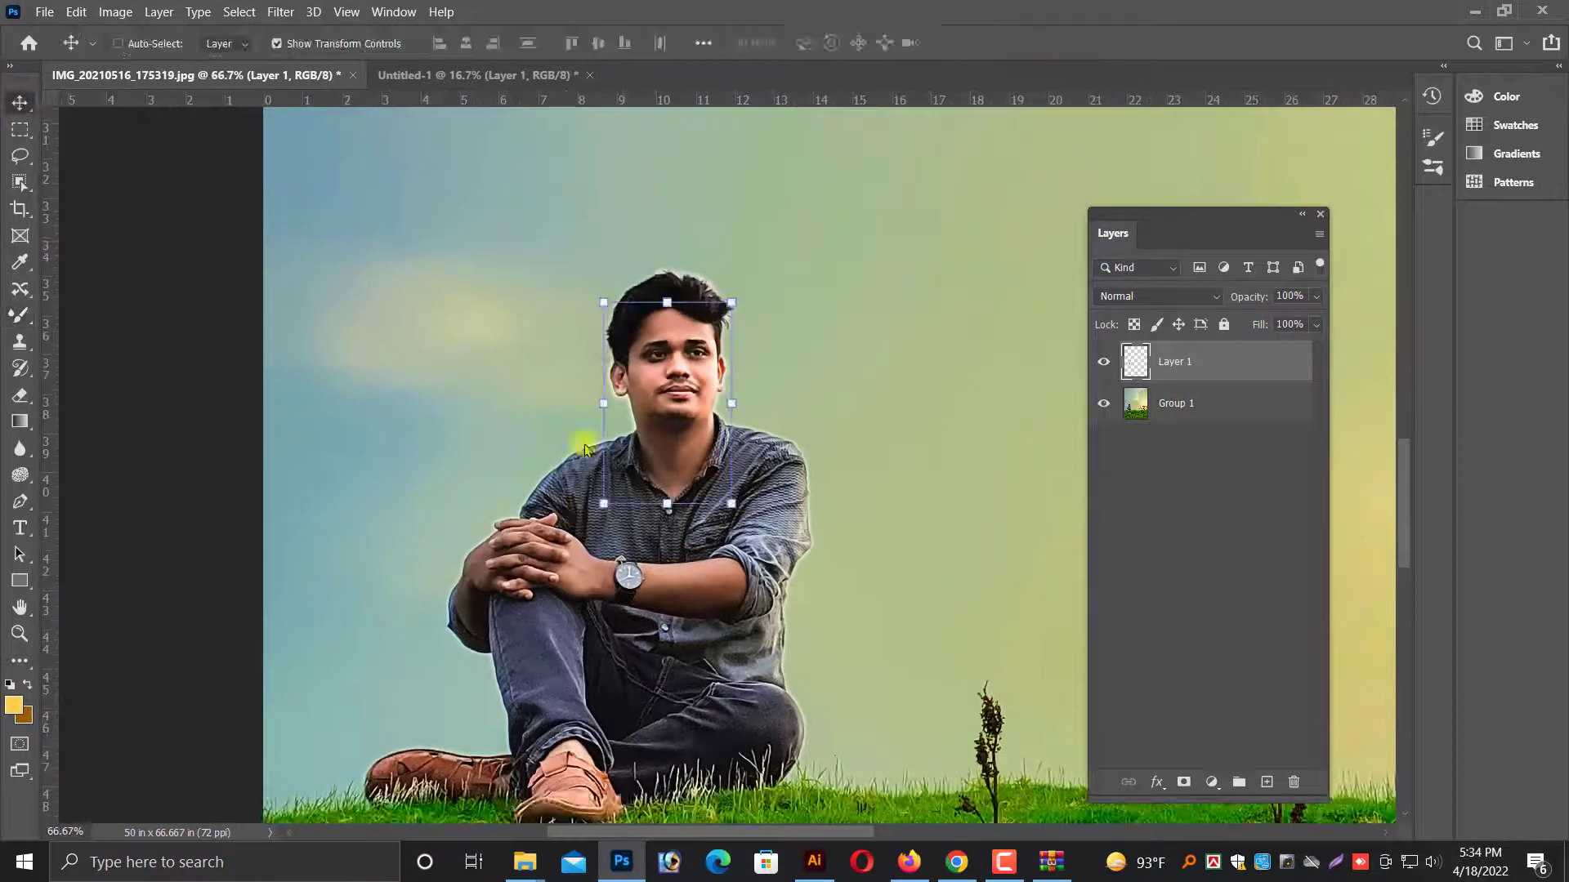
right_click(676, 546)
left_click(703, 553)
key("ctrl+plus")
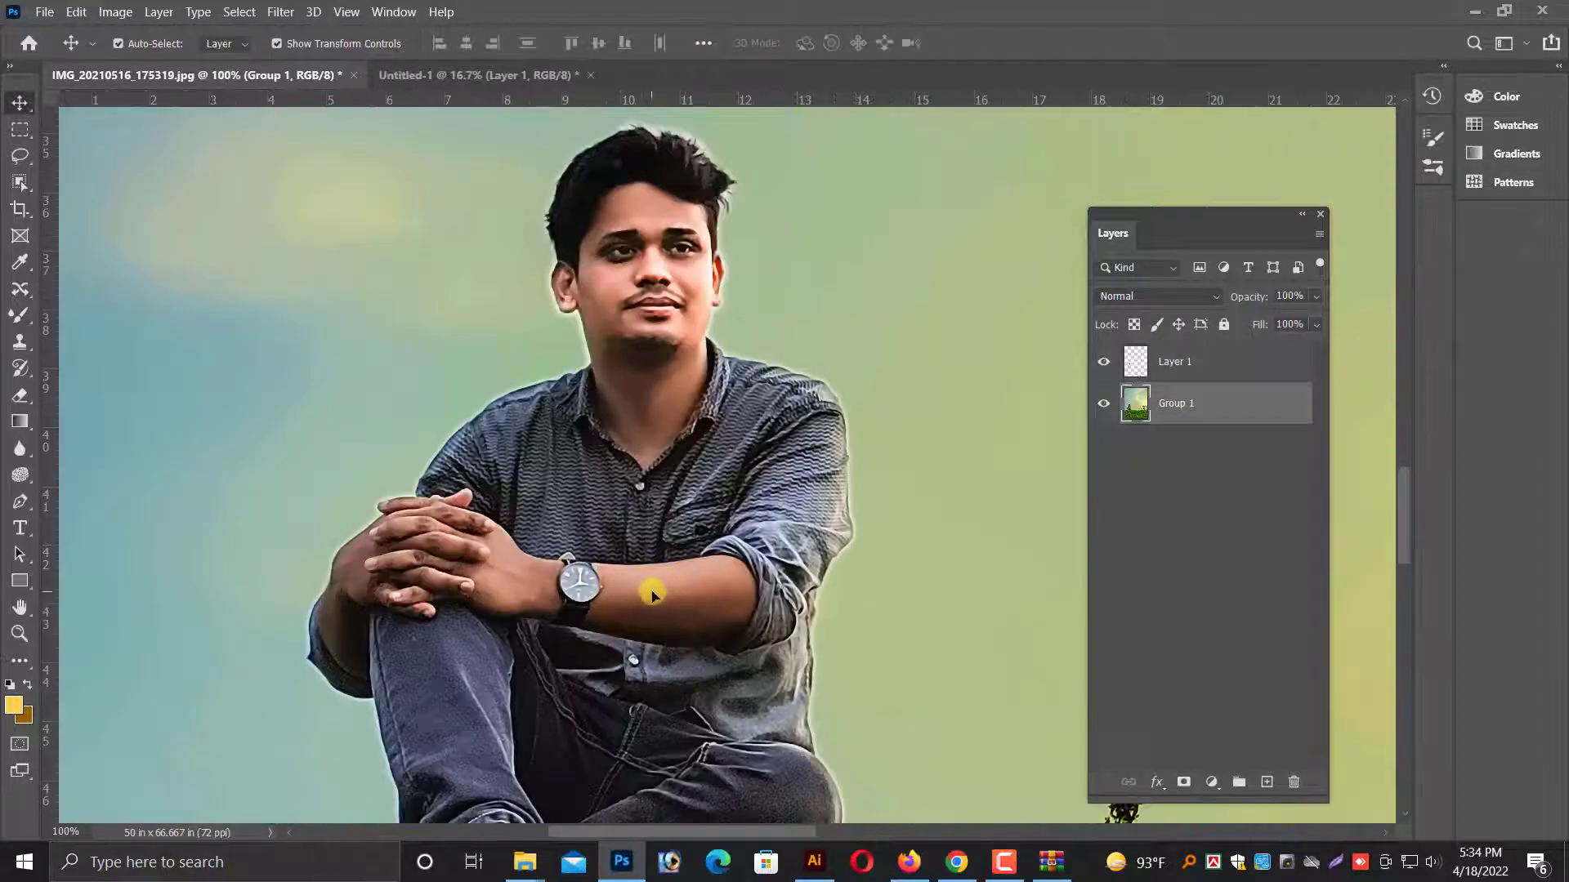
key("ctrl+plus")
scroll(600, 703, "down", 2)
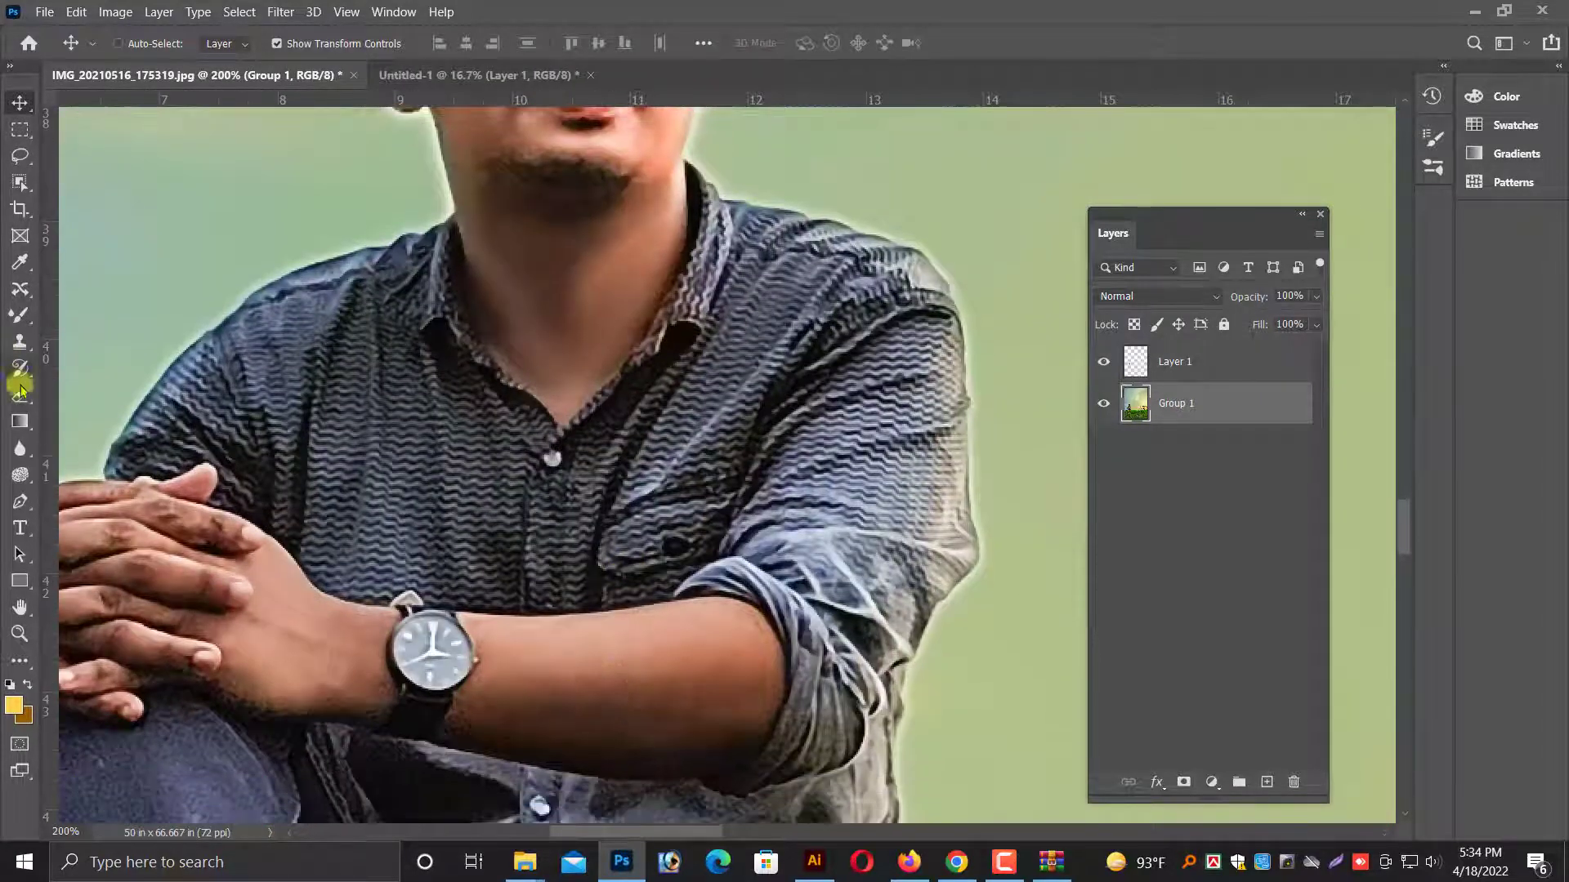
right_click(597, 656)
left_click(620, 669)
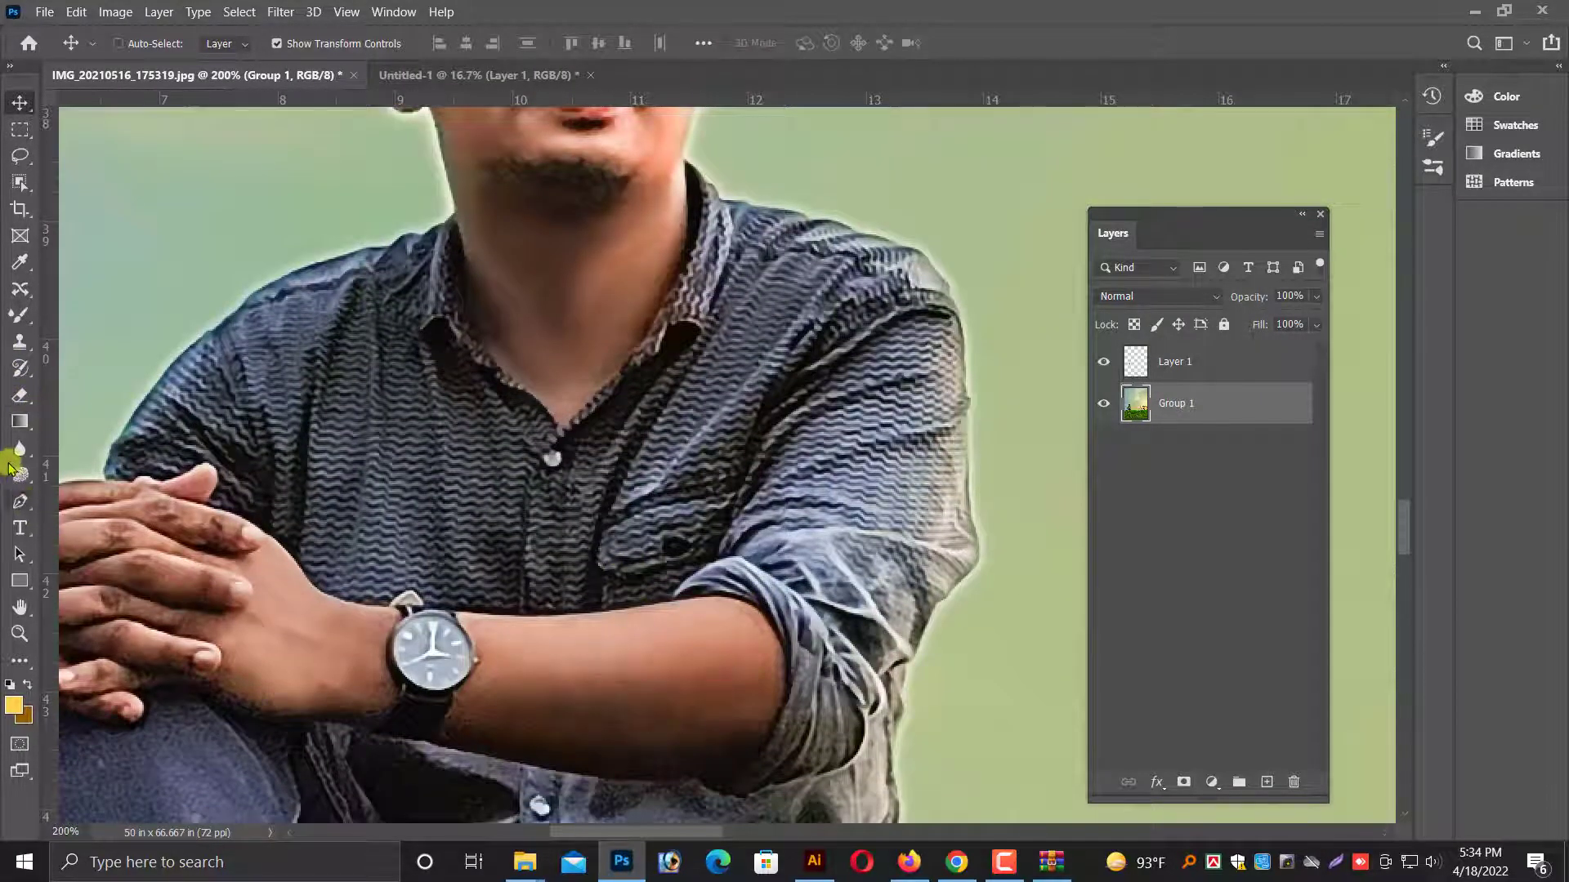
left_click(19, 501)
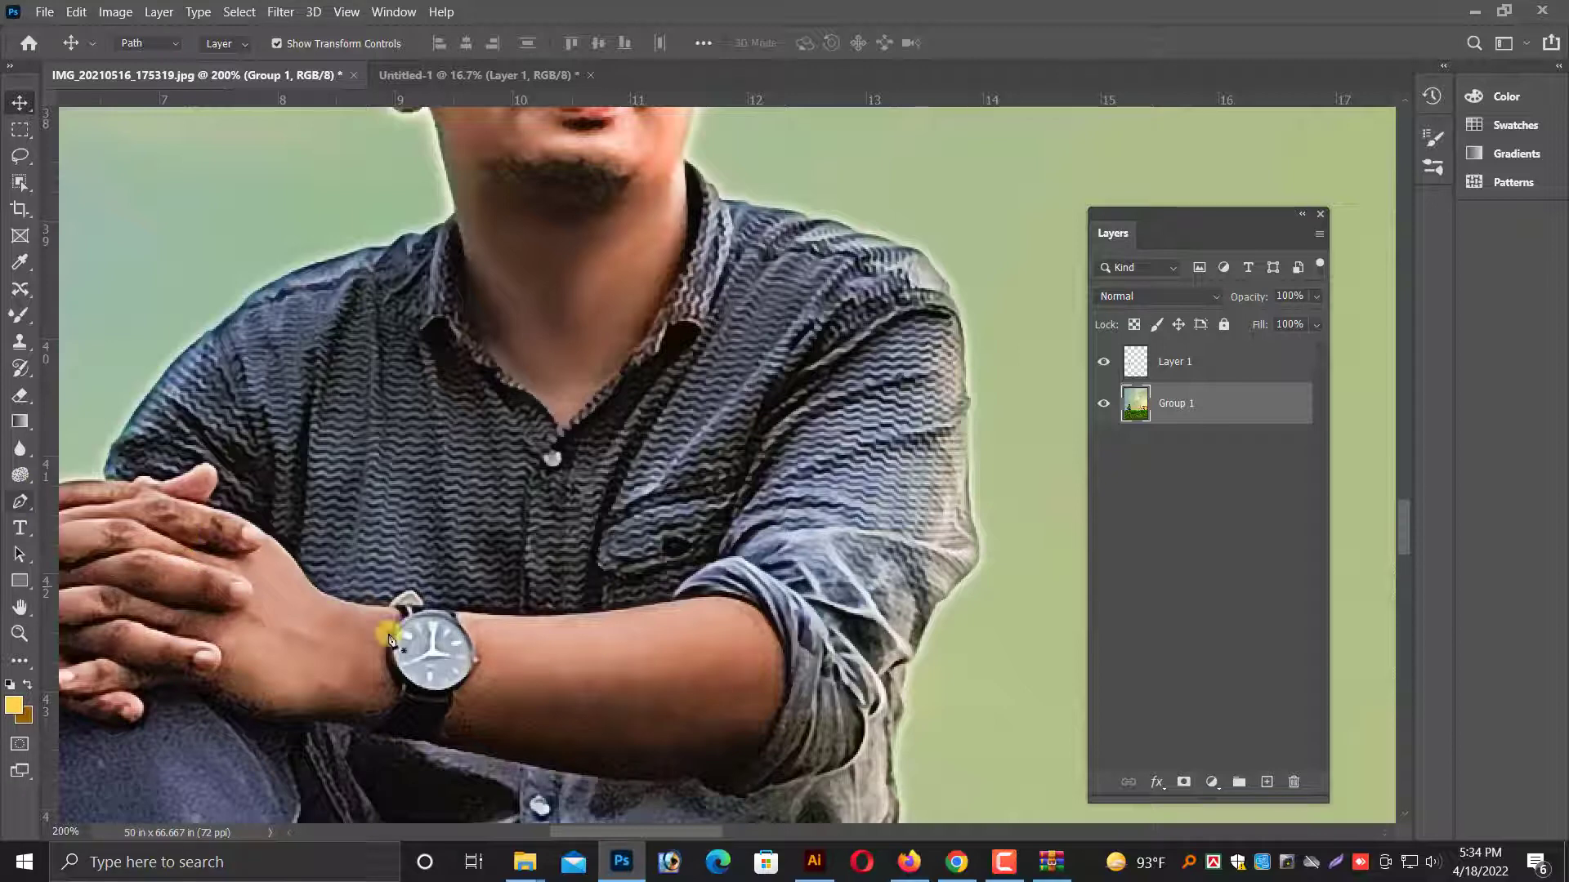
left_click(427, 602)
left_click(470, 610)
left_click(588, 610)
left_click(651, 609)
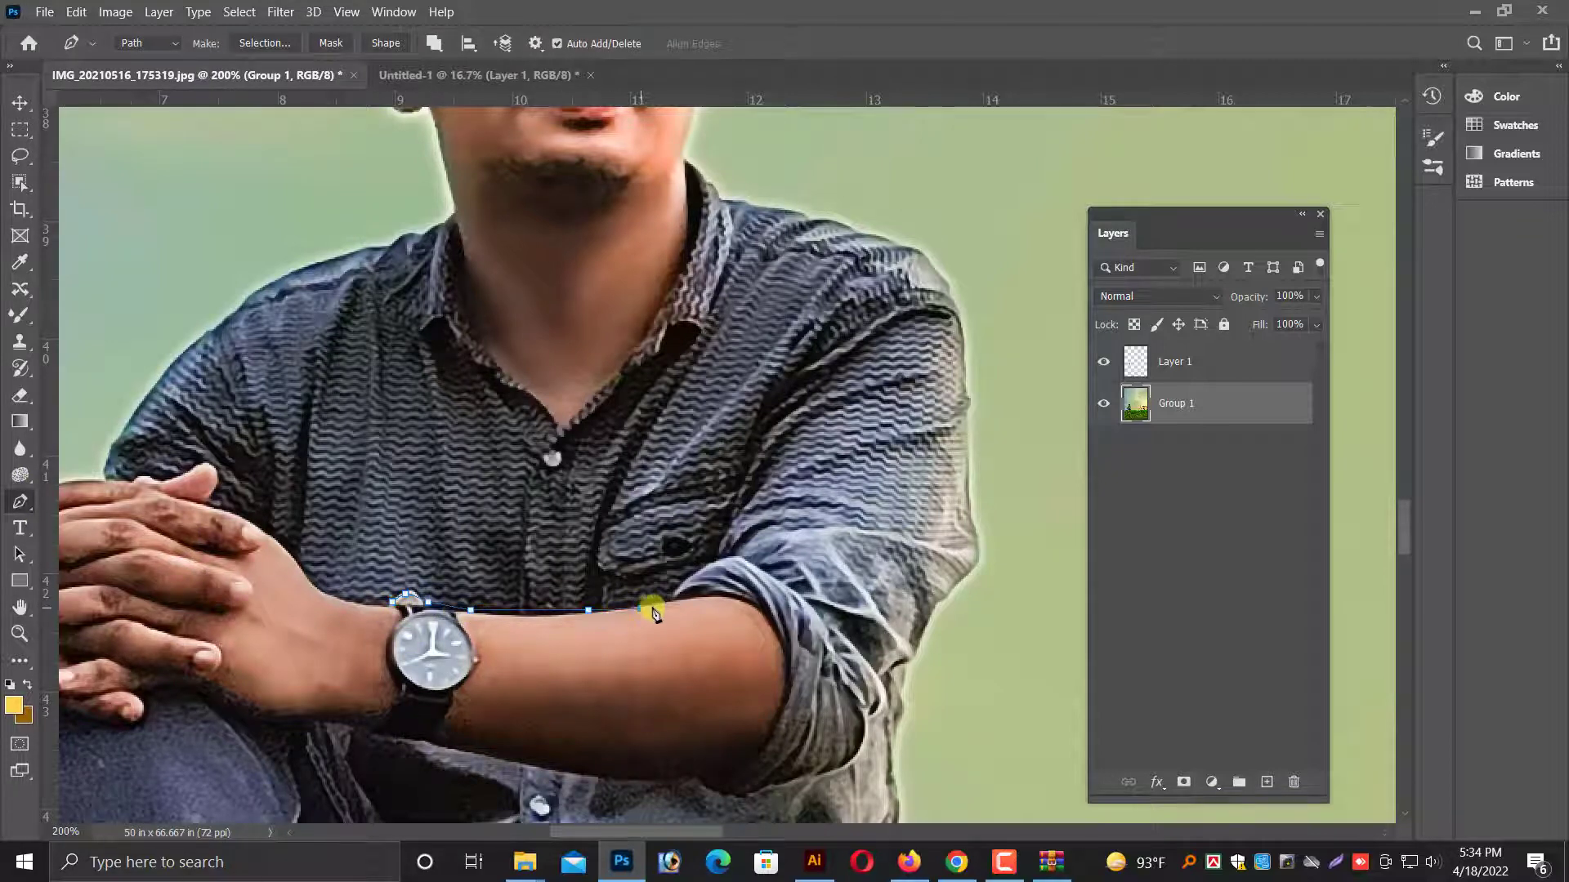
left_click(706, 599)
Continue the path around the rolled sleeve's cuff and back along the underside of the forearm towards the wrist.
left_click_drag(777, 635, 787, 686)
left_click(778, 716)
left_click(773, 733)
left_click(765, 754)
left_click(755, 764)
left_click(746, 772)
left_click(715, 779)
left_click_drag(680, 783, 600, 779)
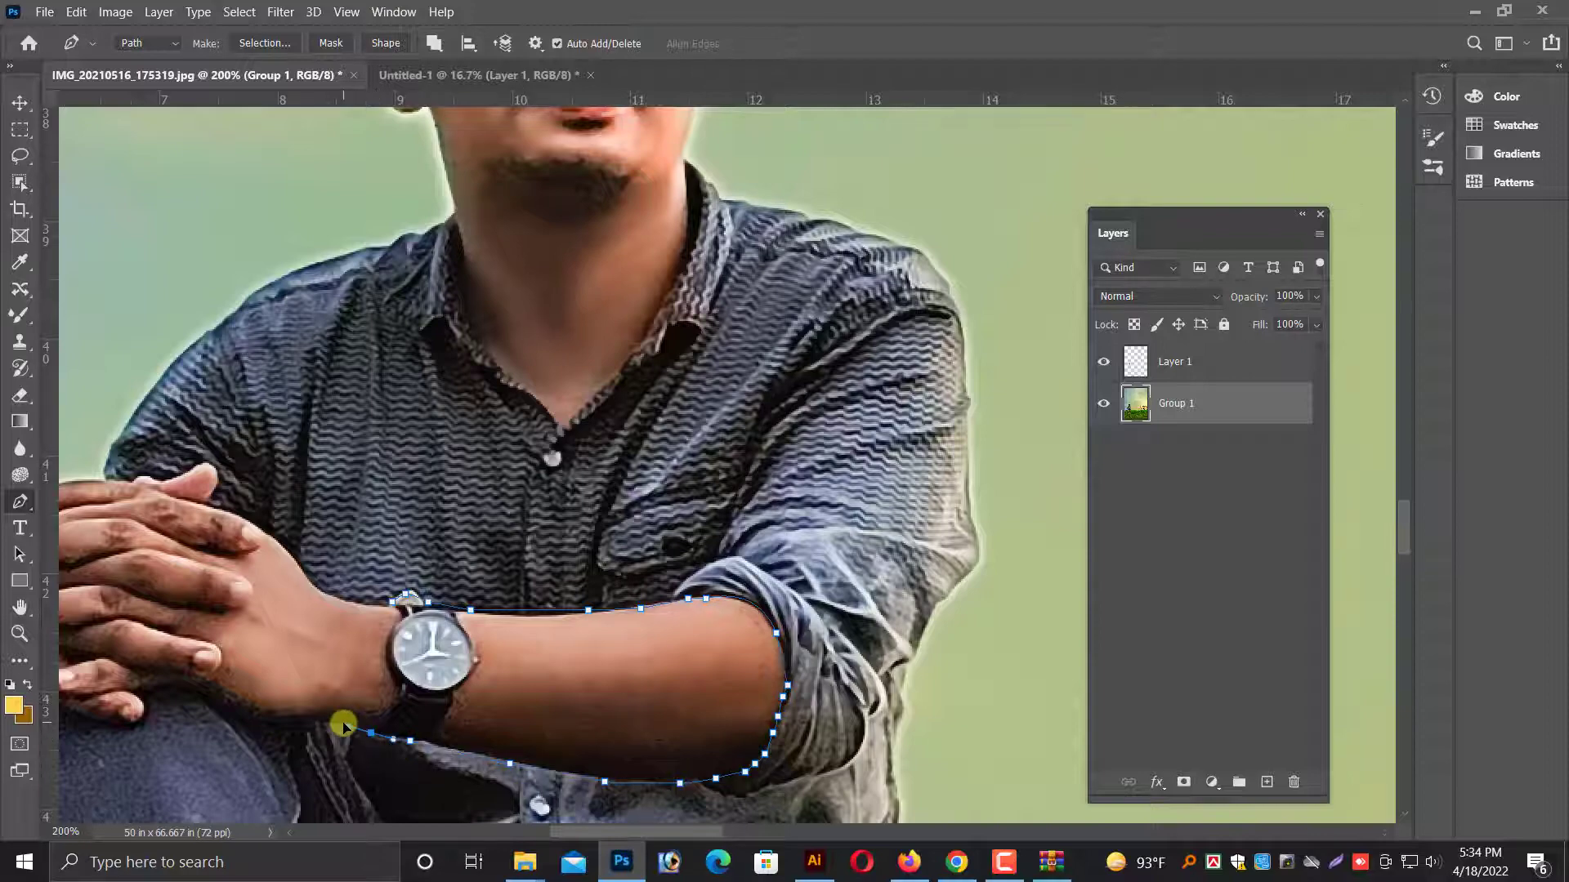
Extend the path beneath the clasped hands, following the fingertips above the knee to the other forearm.
key("ctrl+minus")
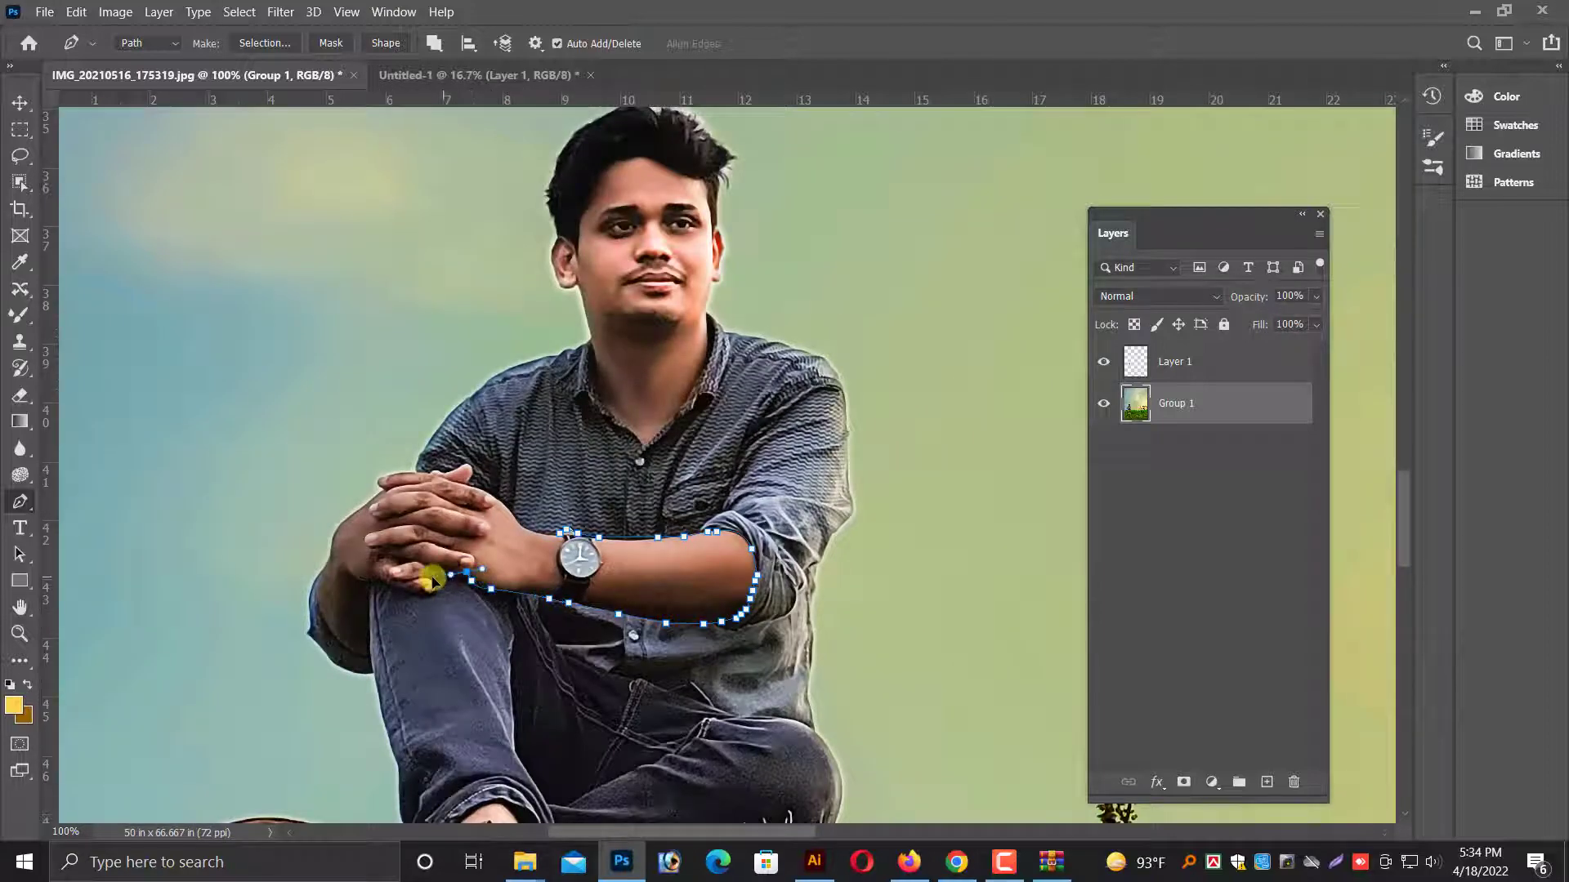
left_click(429, 596)
key("ctrl+plus")
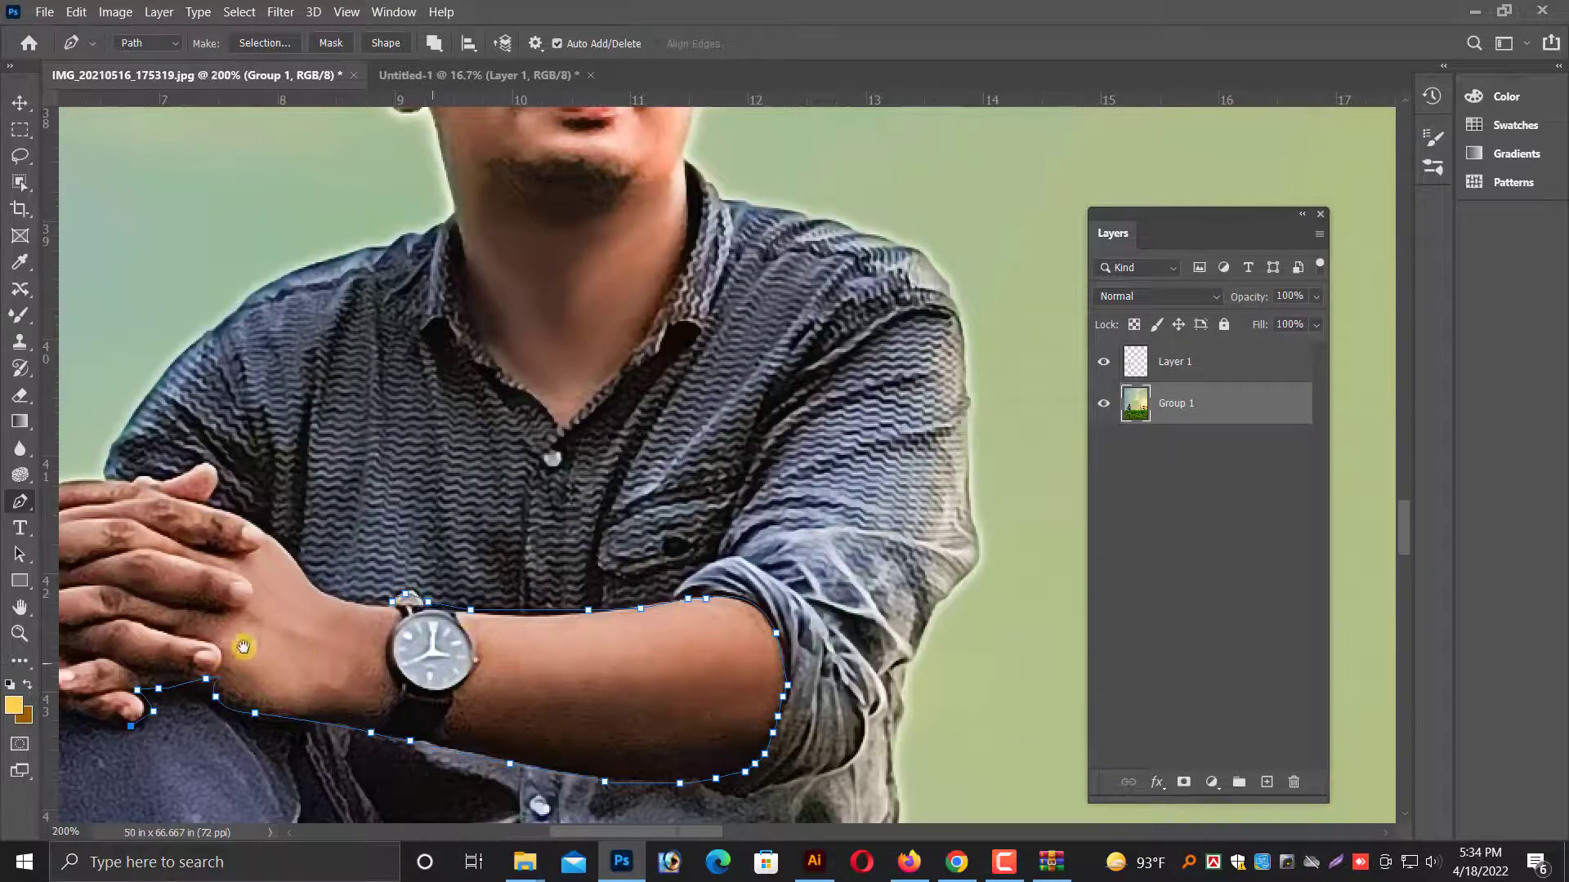
left_click_drag(178, 677, 627, 645)
left_click(506, 677)
left_click(491, 676)
left_click_drag(471, 678, 460, 683)
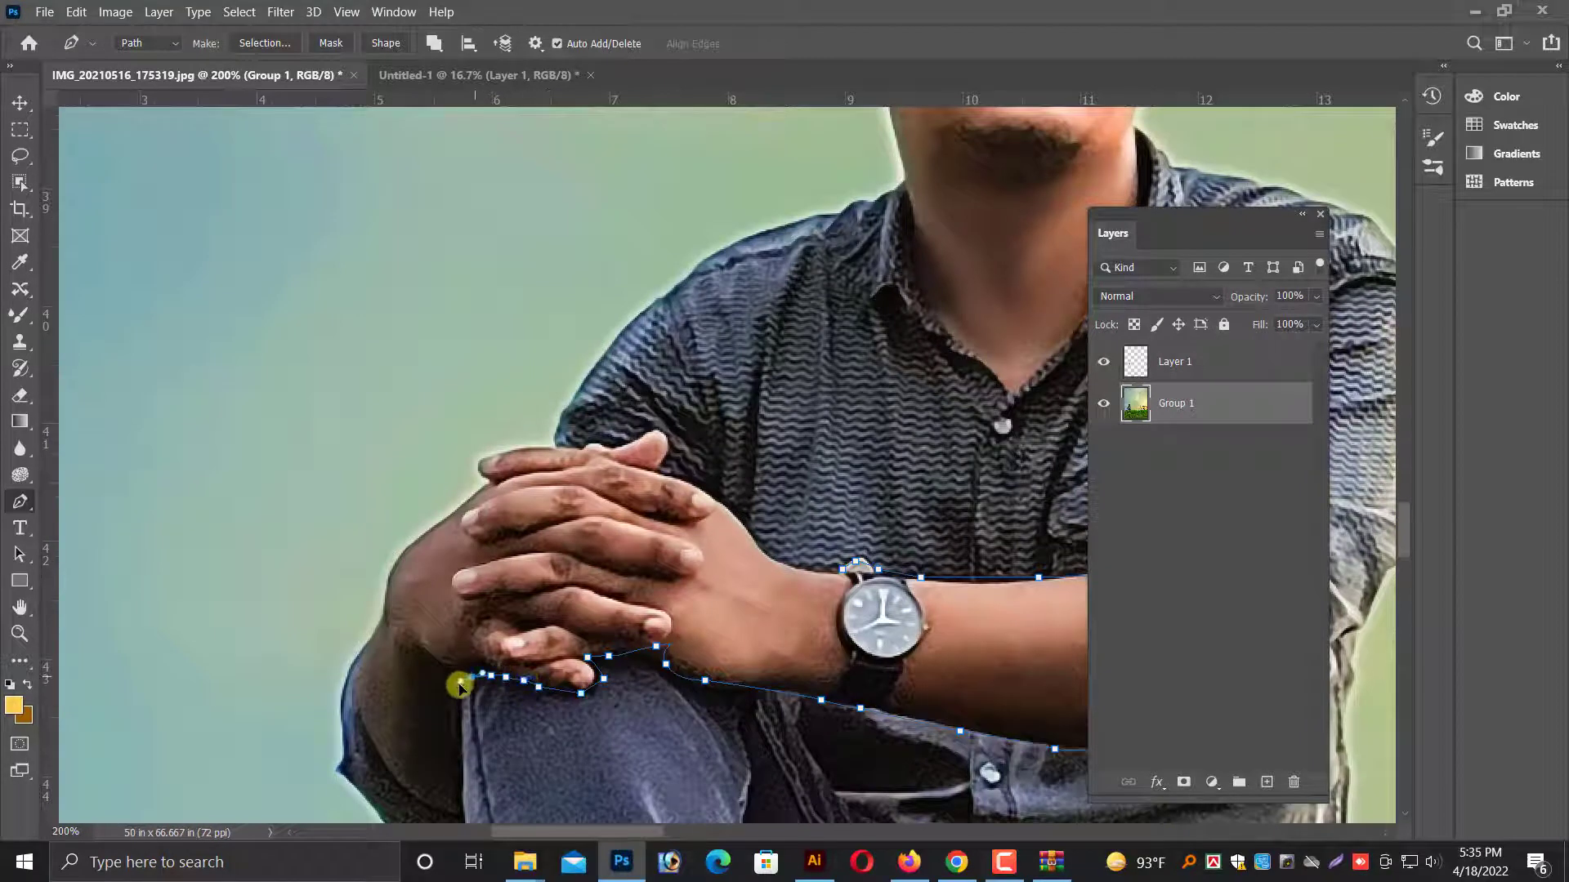
Trace the path down beside the knee, around the other forearm's lower end and up its outer edge to the wrist.
left_click(457, 742)
scroll(459, 750, "down", 2)
left_click(422, 738)
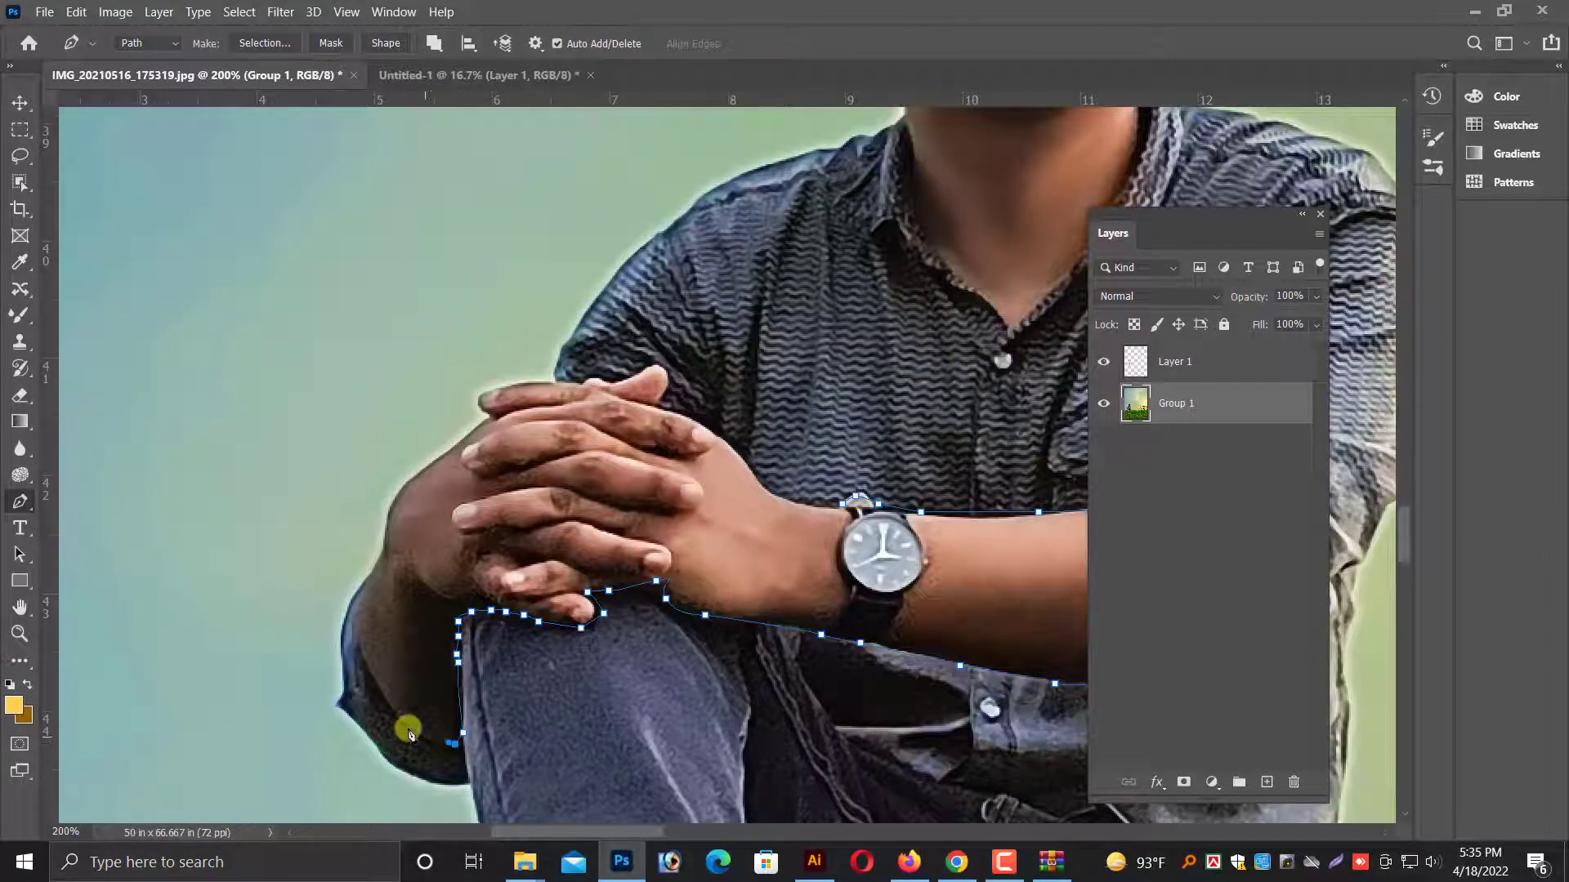
left_click(395, 720)
left_click(378, 688)
left_click(371, 678)
left_click(361, 662)
left_click(352, 638)
left_click(348, 612)
left_click(349, 591)
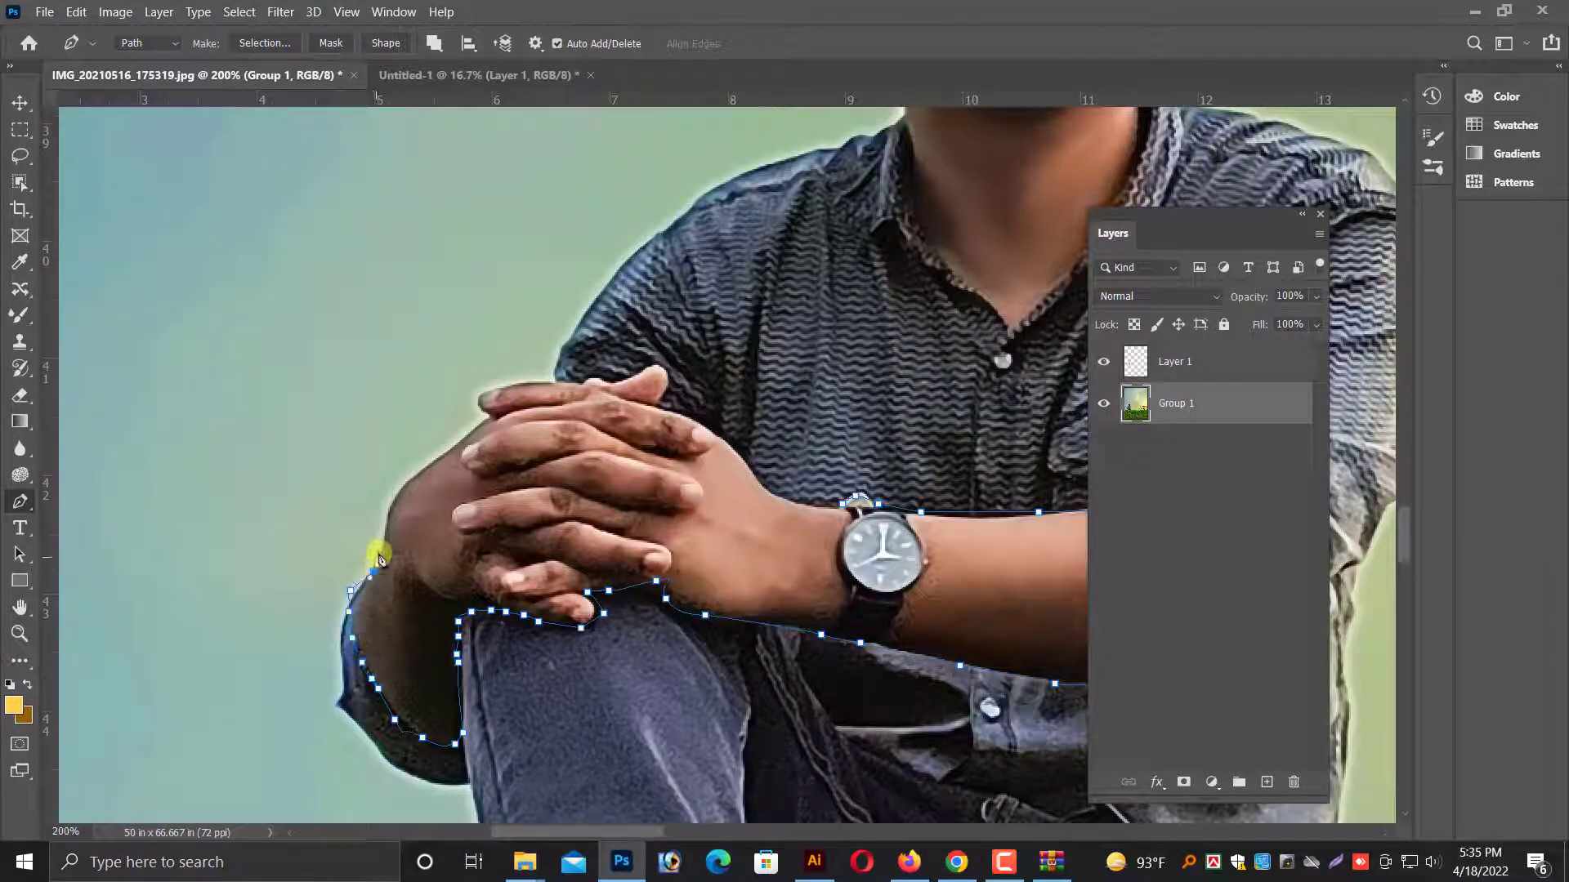
left_click_drag(378, 549, 379, 516)
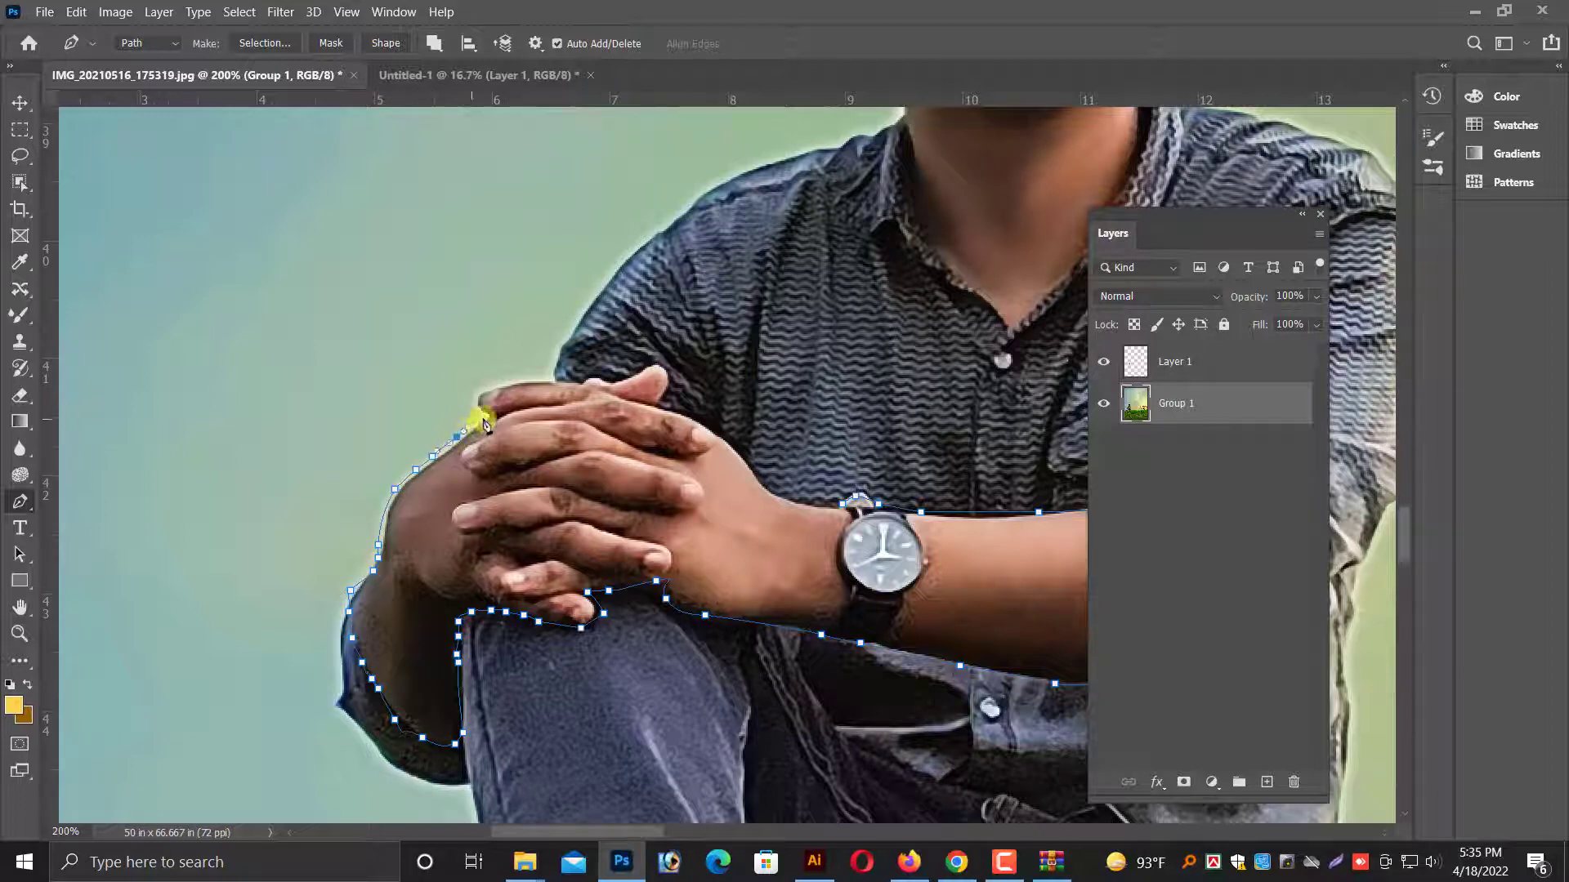
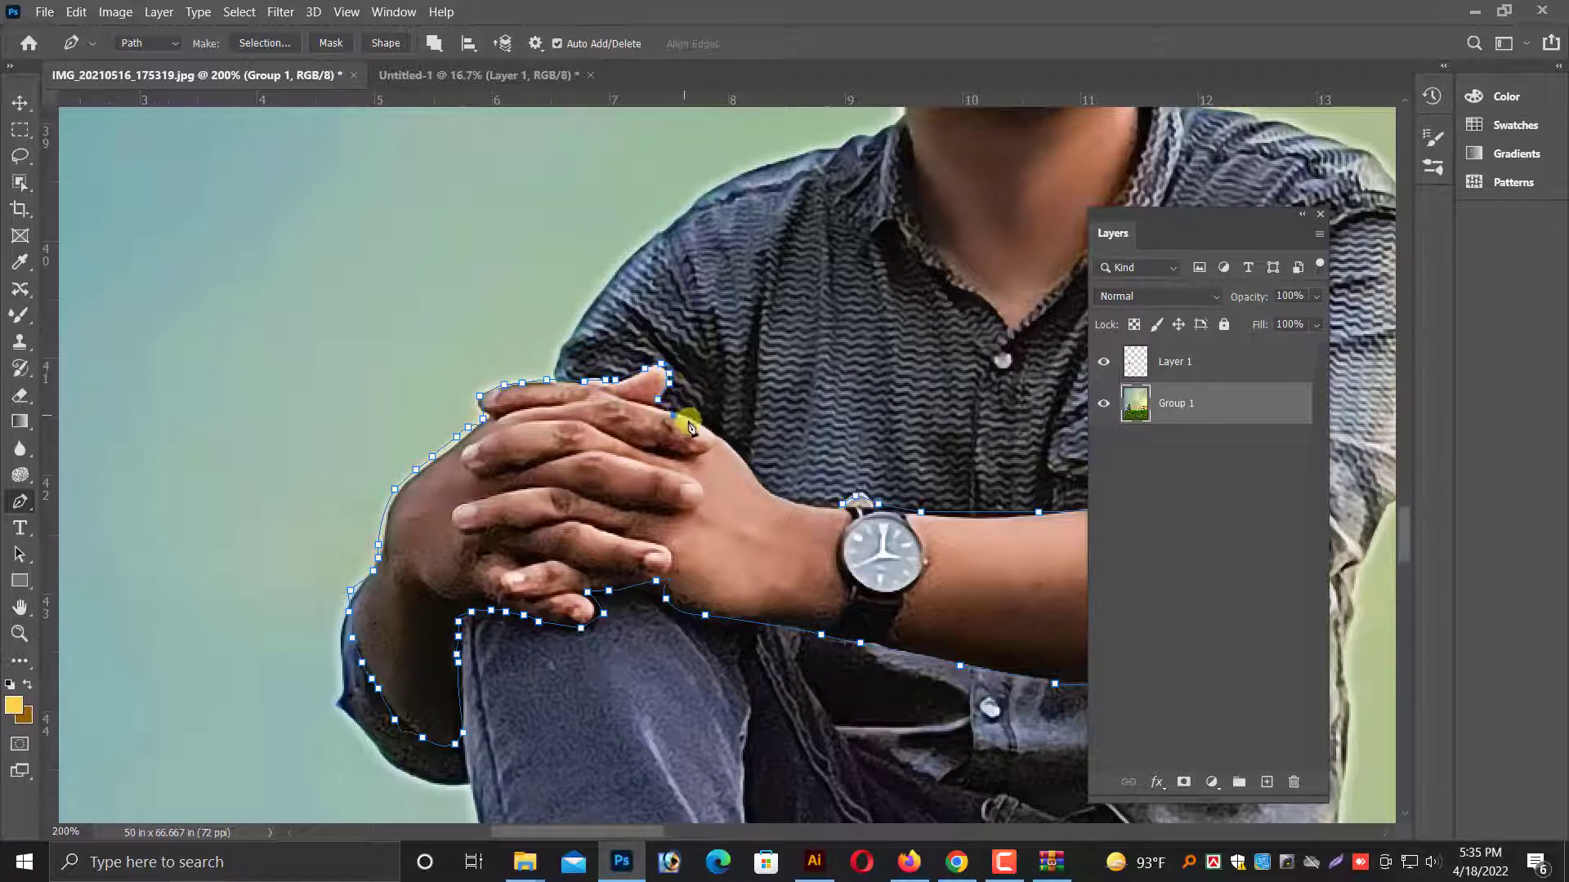
Finish the Pen path from the knuckles along the hand's upper edge to the watch and convert it to a selection.
left_click(725, 442)
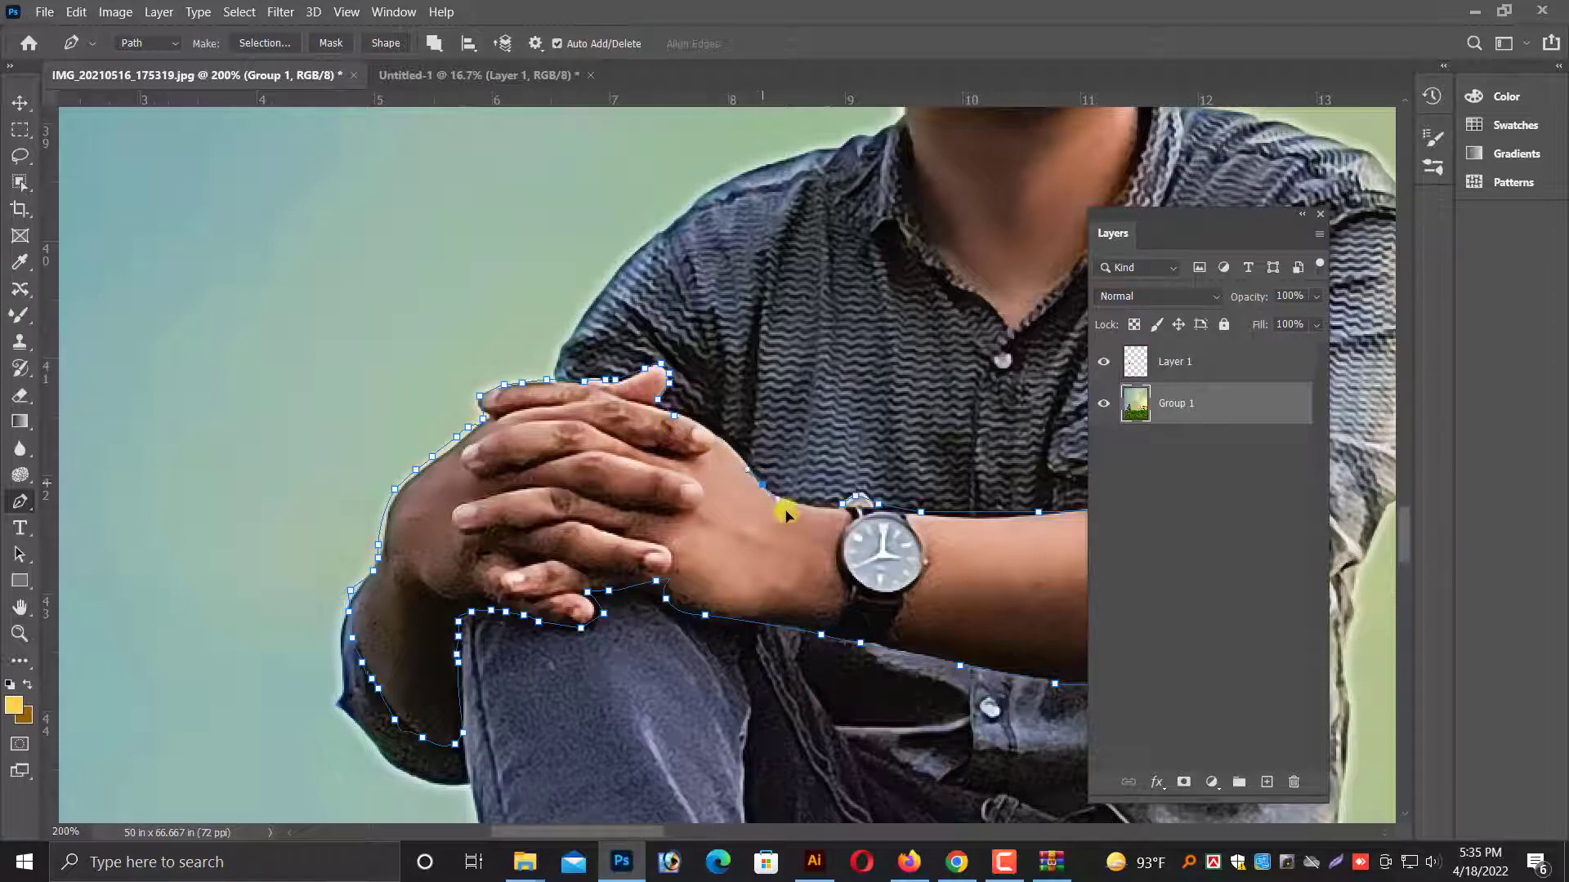
left_click_drag(785, 513, 799, 546)
left_click(784, 501)
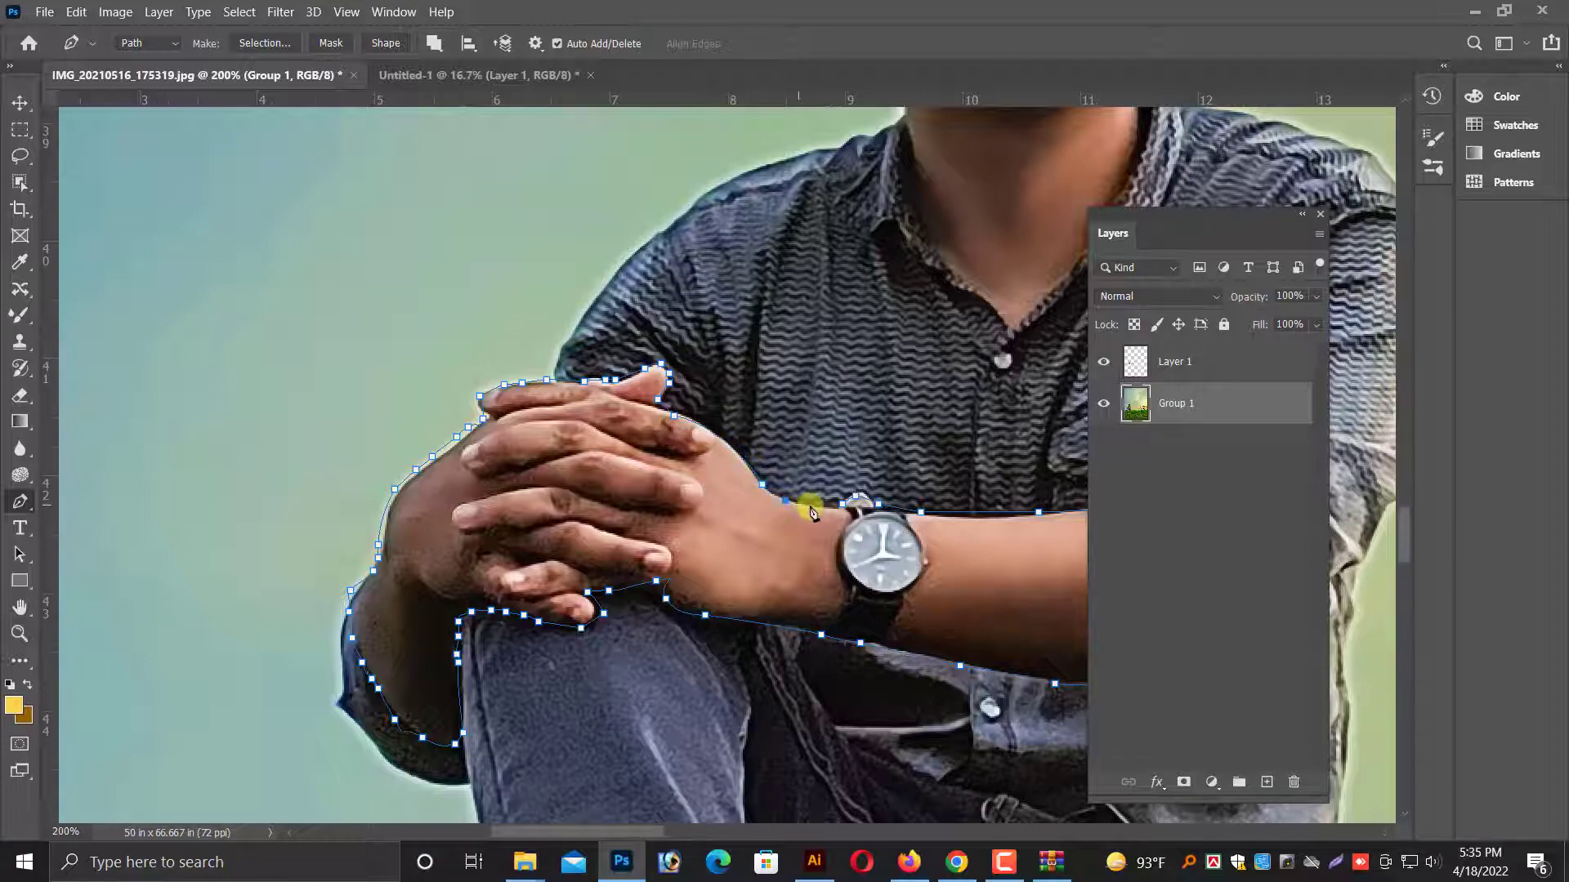
key("ctrl+Return")
key("ctrl+minus")
key("ctrl+minus")
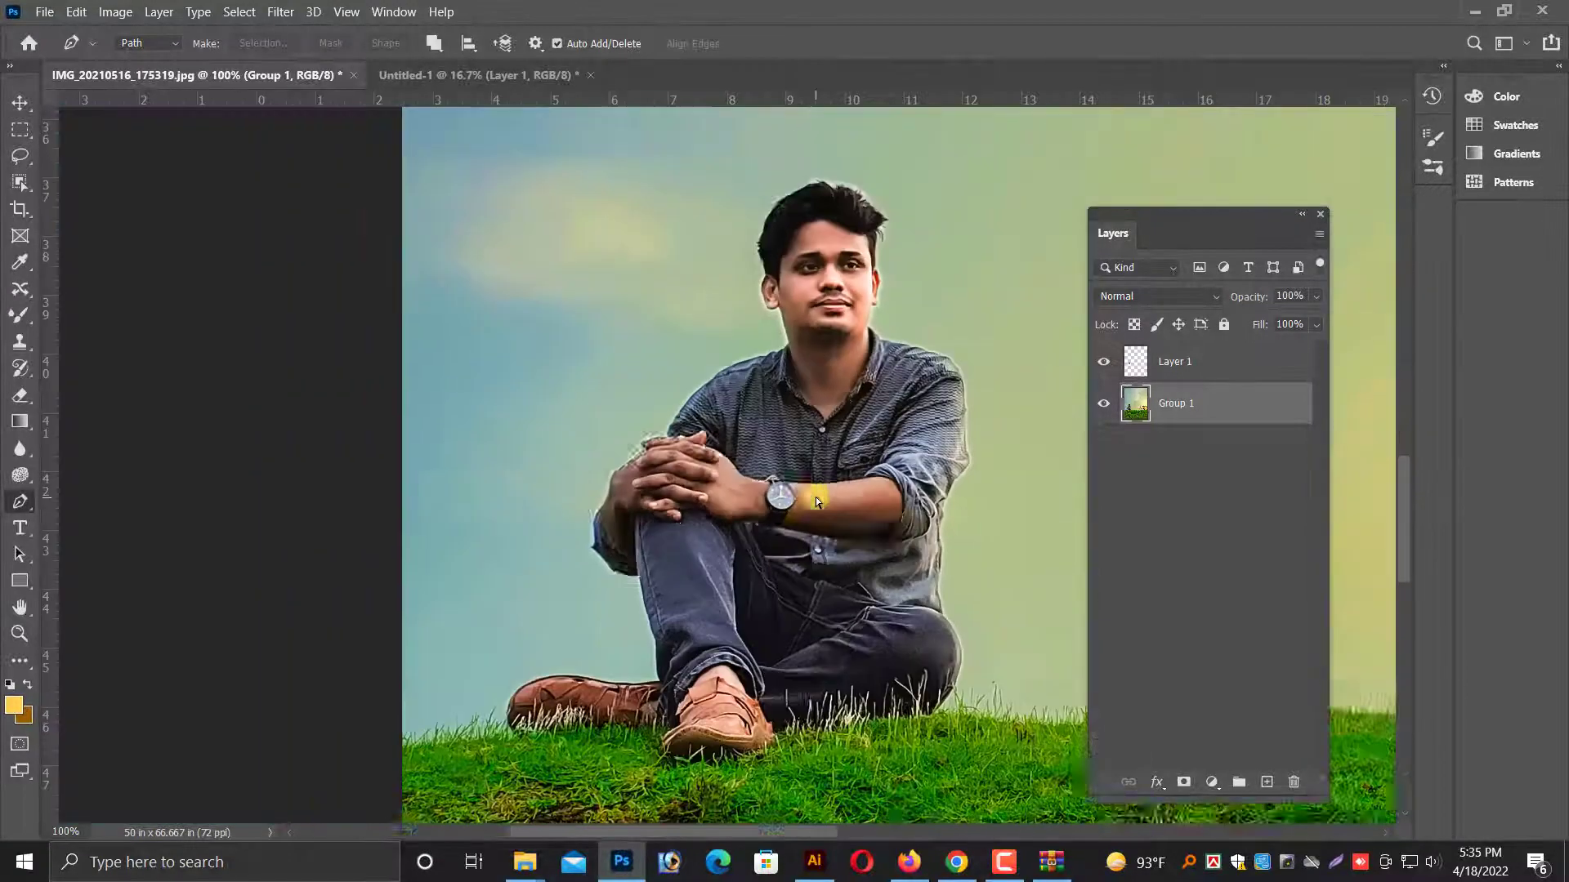
Feather the arms and hands selection by 5 pixels and copy it to a new layer.
right_click(816, 497)
left_click(734, 425)
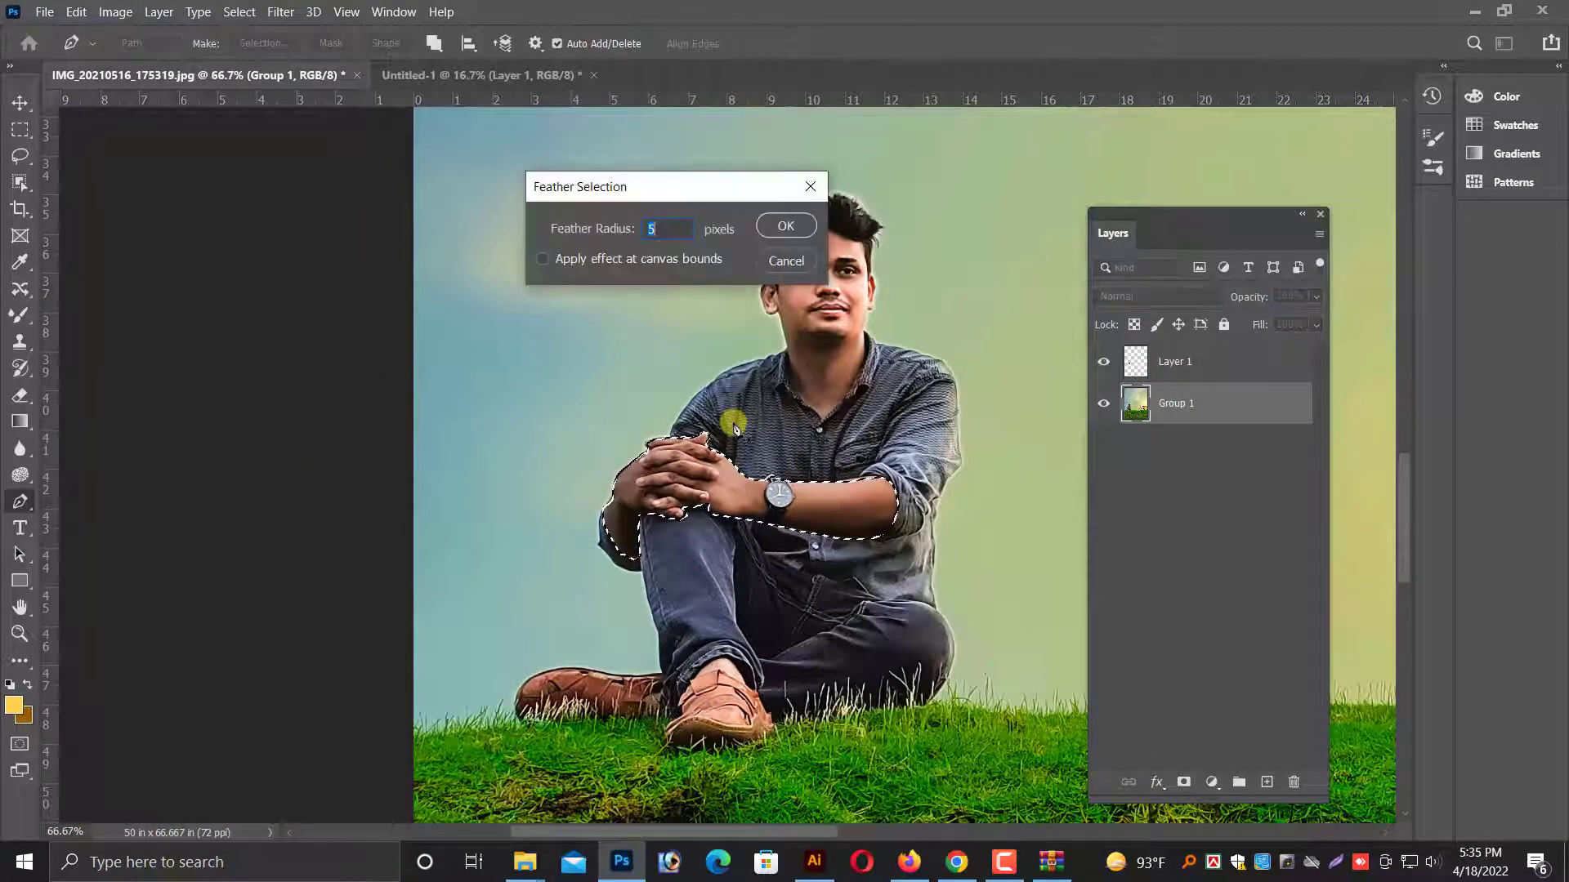
key("Return")
key("ctrl+j")
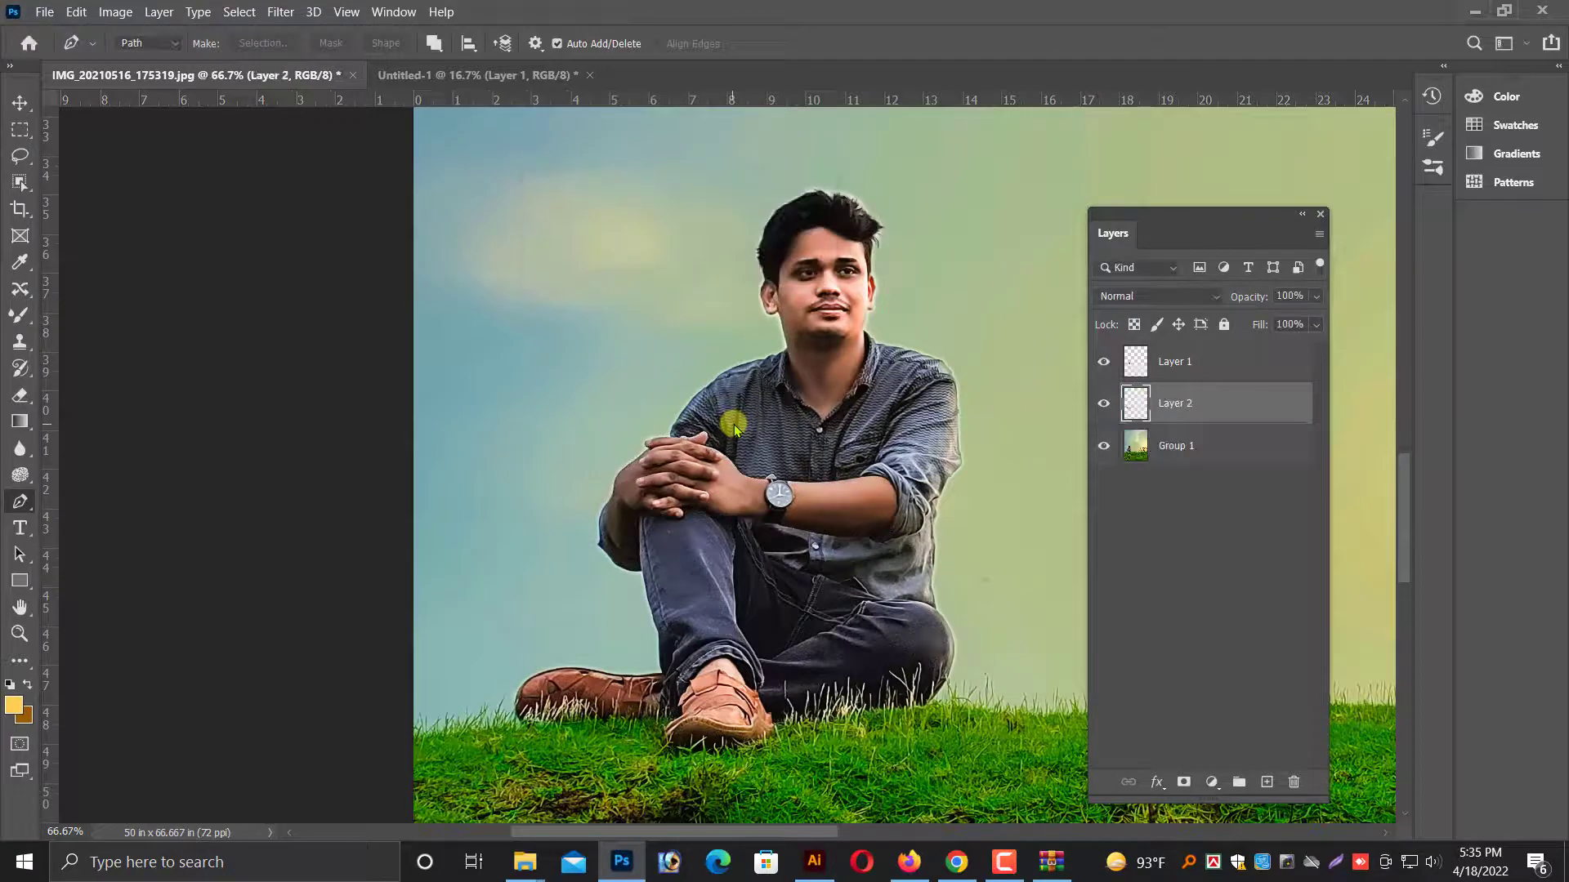
Convert the copied arms and hands layer for smart filters.
left_click(20, 102)
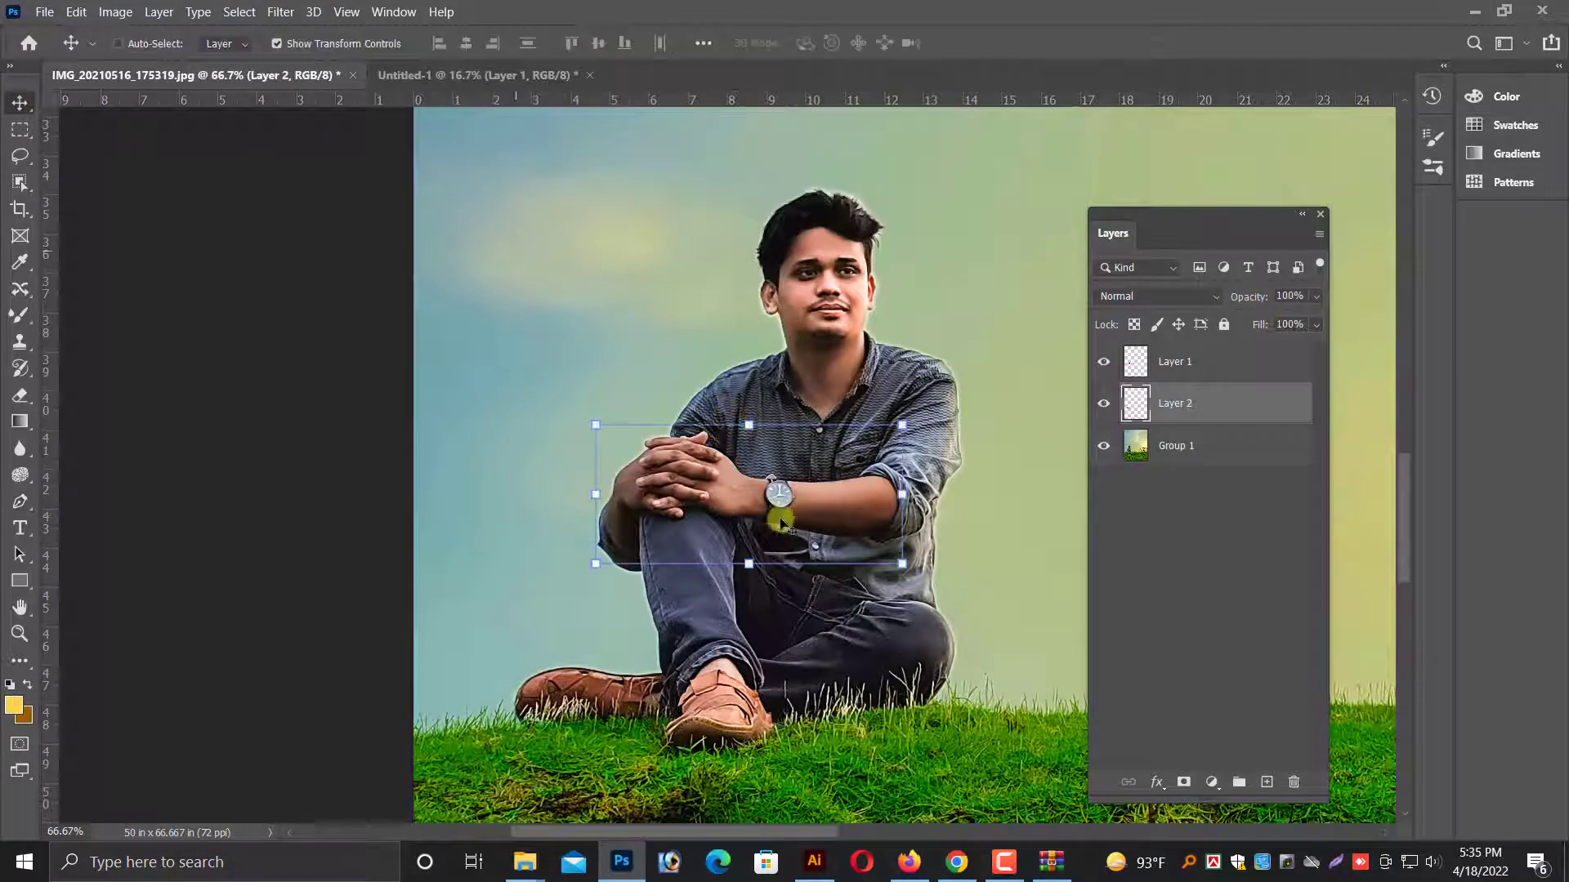
left_click(281, 12)
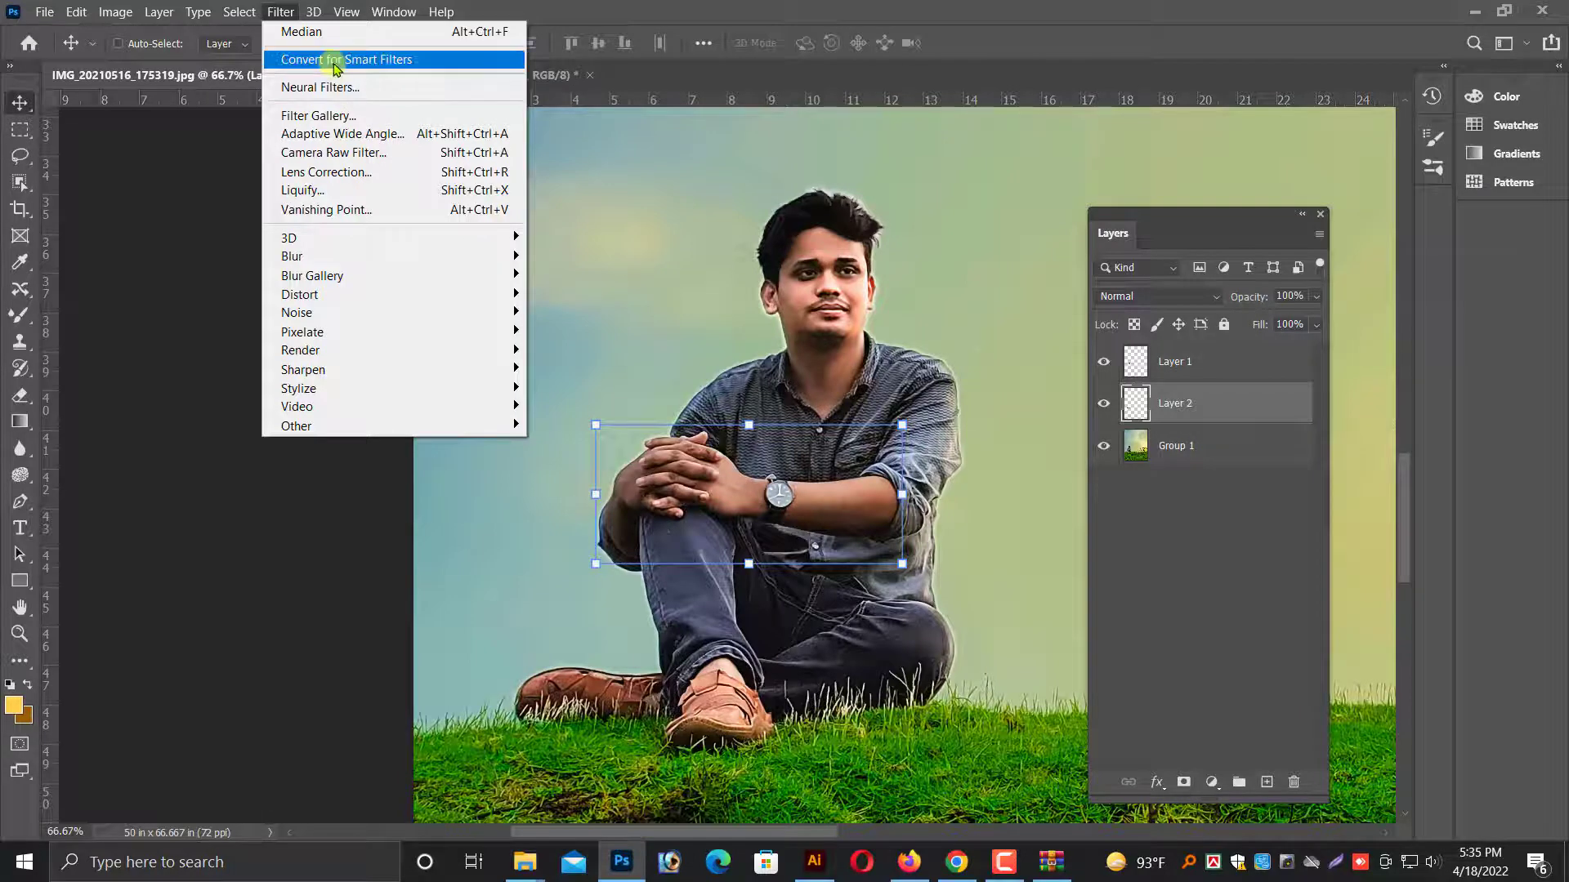
left_click(365, 60)
left_click(800, 337)
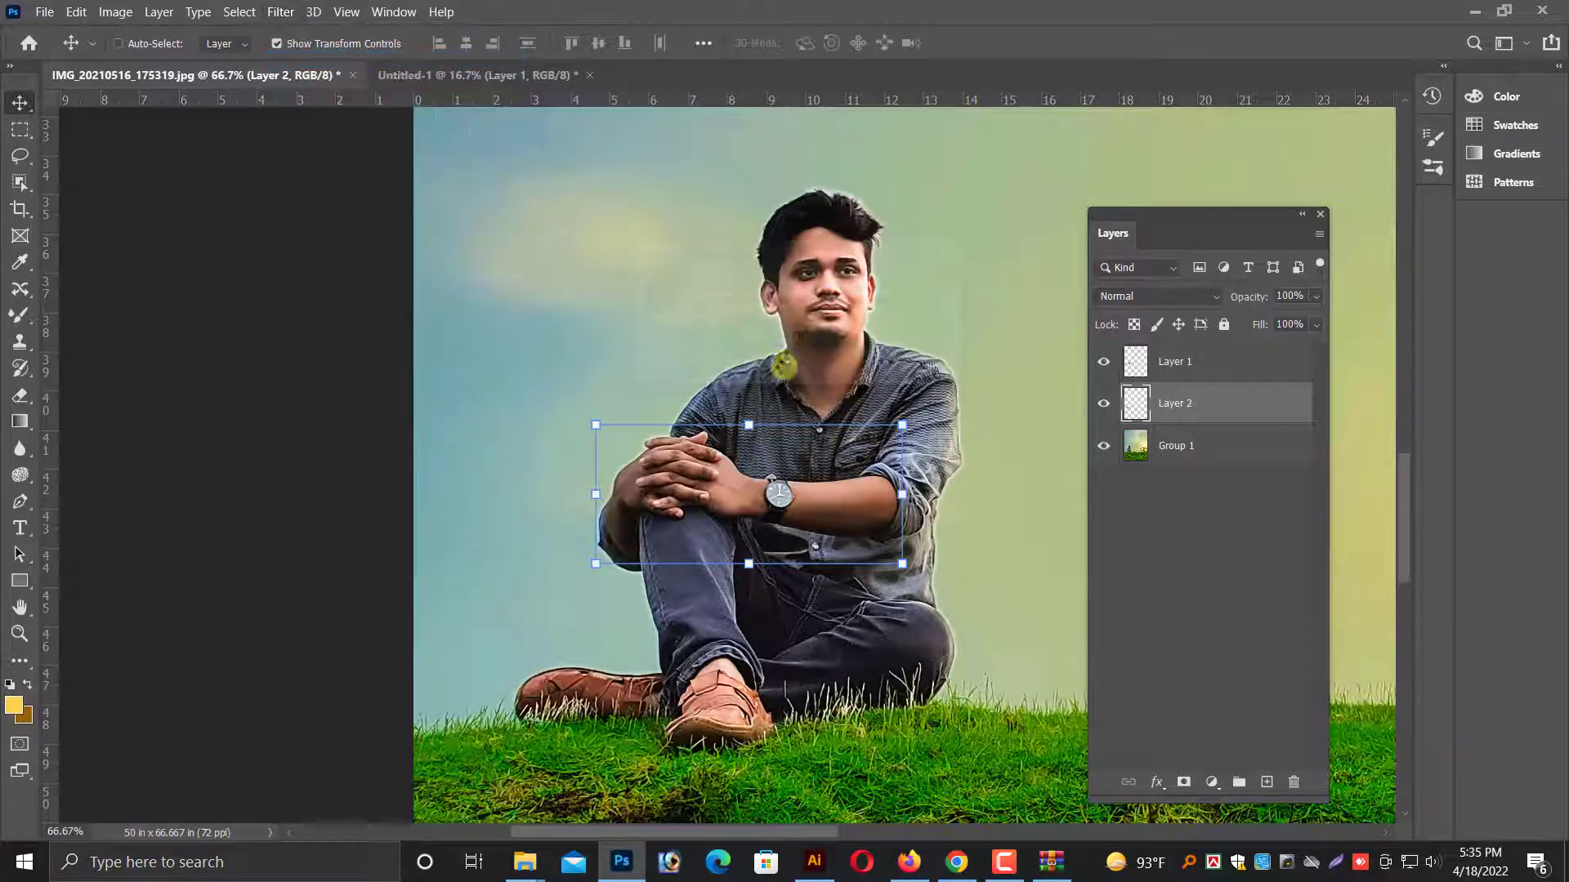
Apply the Camera Raw Filter to the arms layer with Temperature +9, Exposure +0.20, Highlights +15 and Shadows +31.
left_click(280, 11)
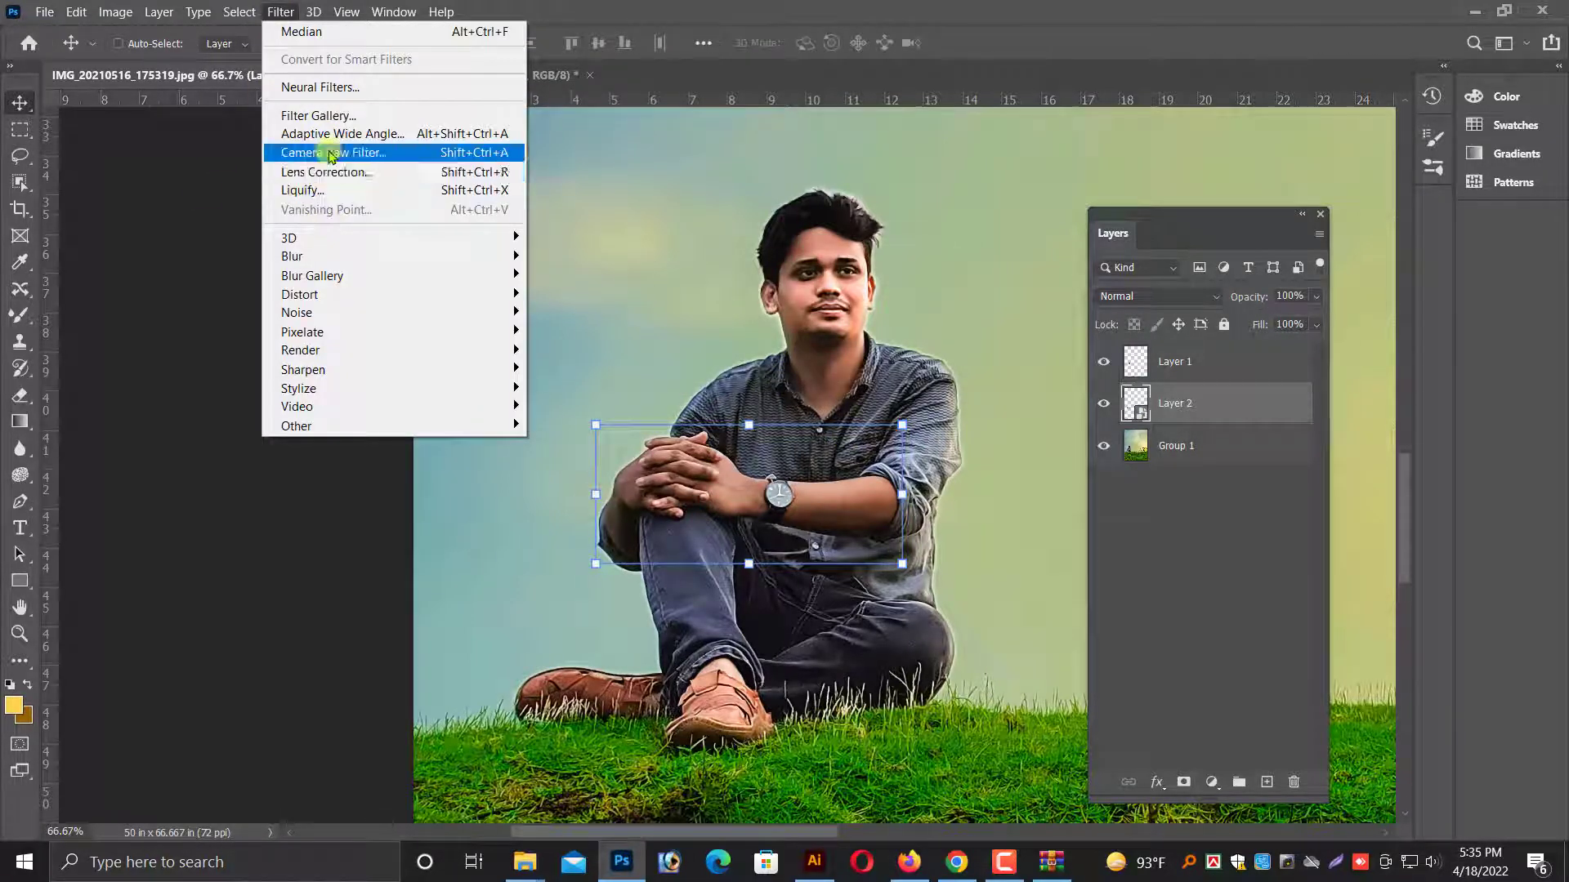
key("Escape")
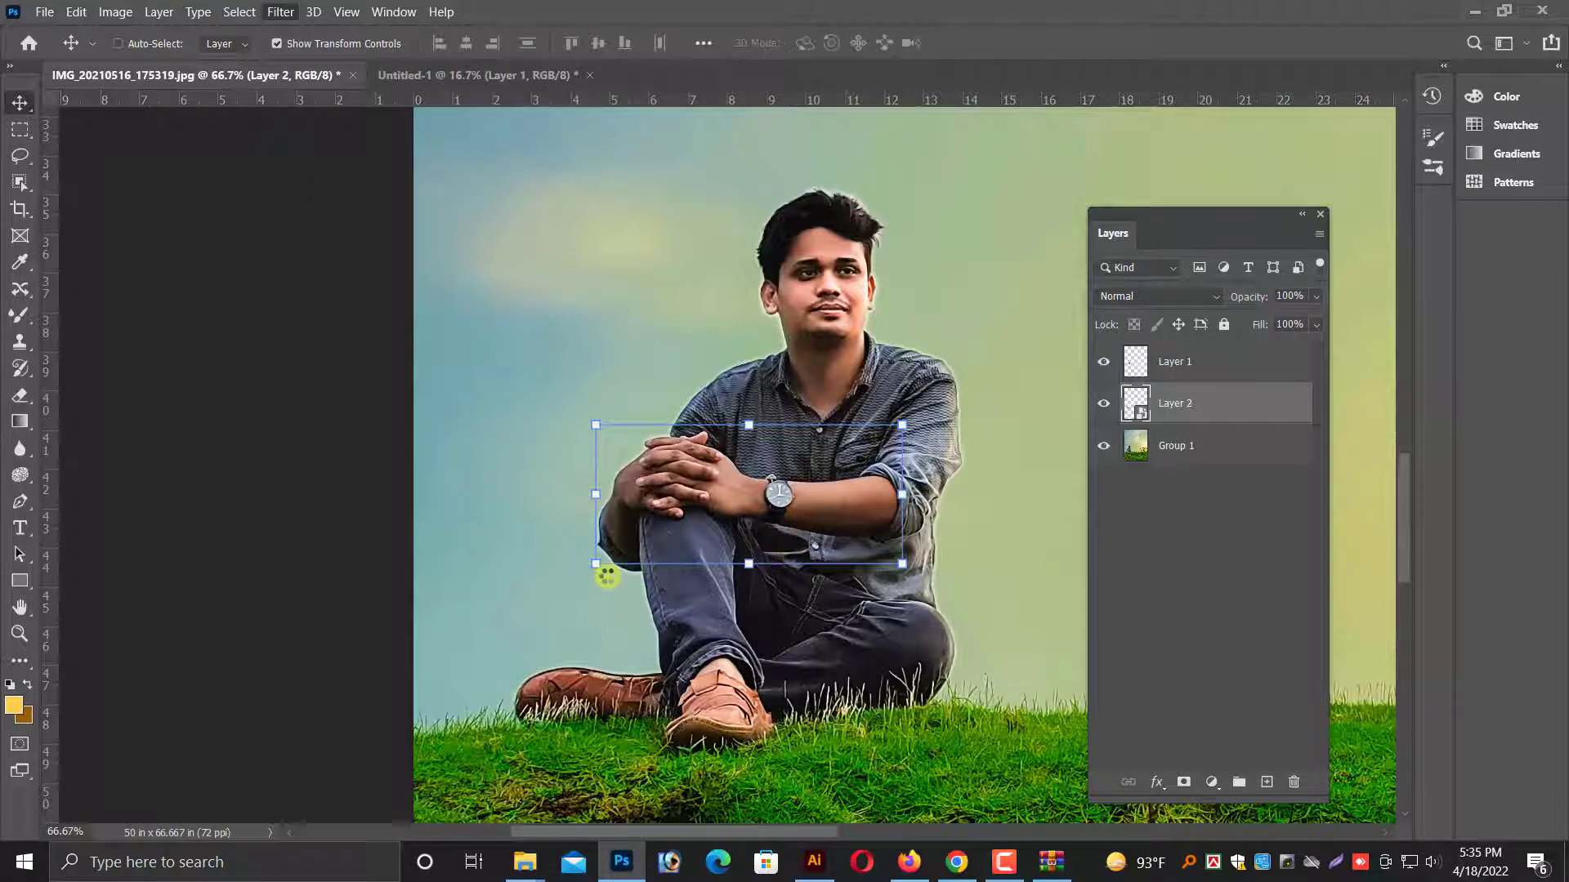
key("ctrl+shift+a")
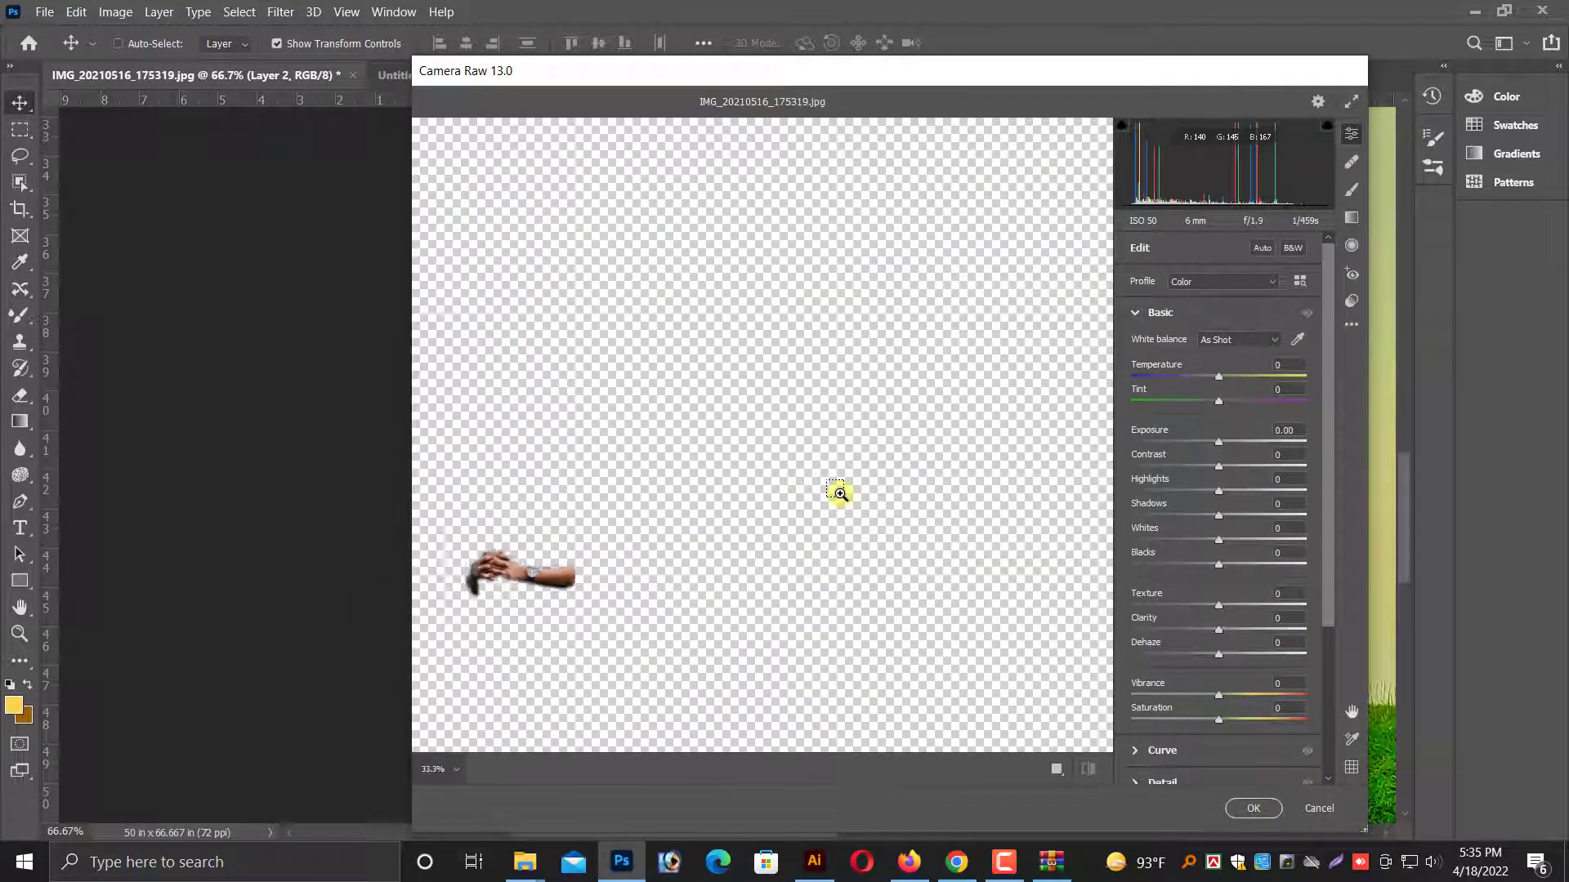
left_click_drag(838, 490, 997, 318)
key("ctrl+plus")
key("ctrl+plus")
left_click_drag(748, 441, 1002, 308)
scroll(1002, 308, "up", 1)
left_click_drag(694, 429, 1032, 335)
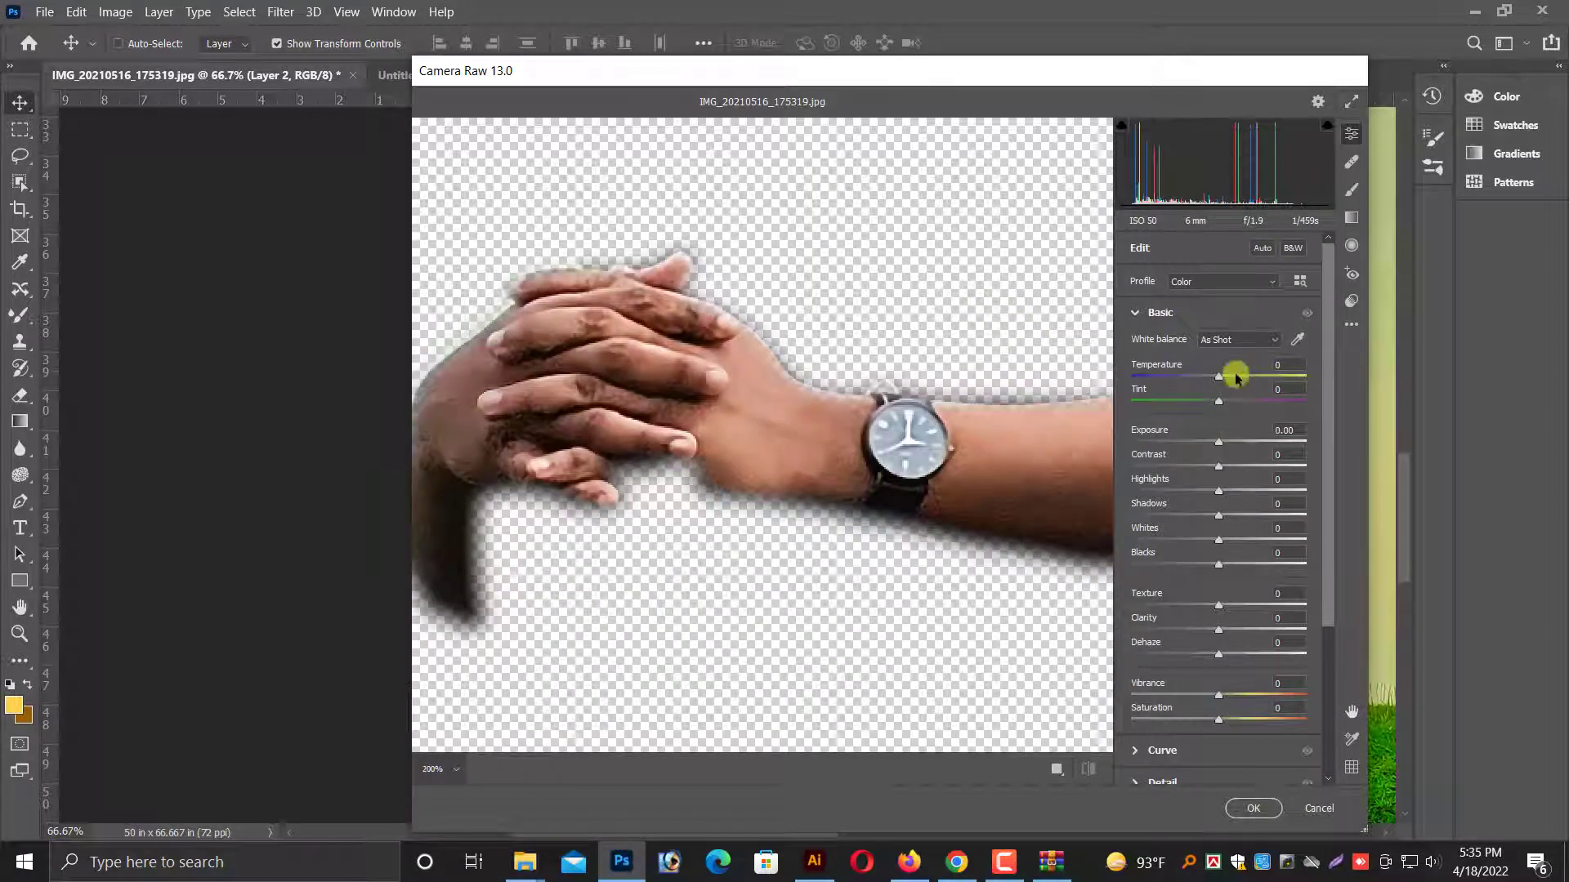
left_click_drag(1219, 377, 1226, 378)
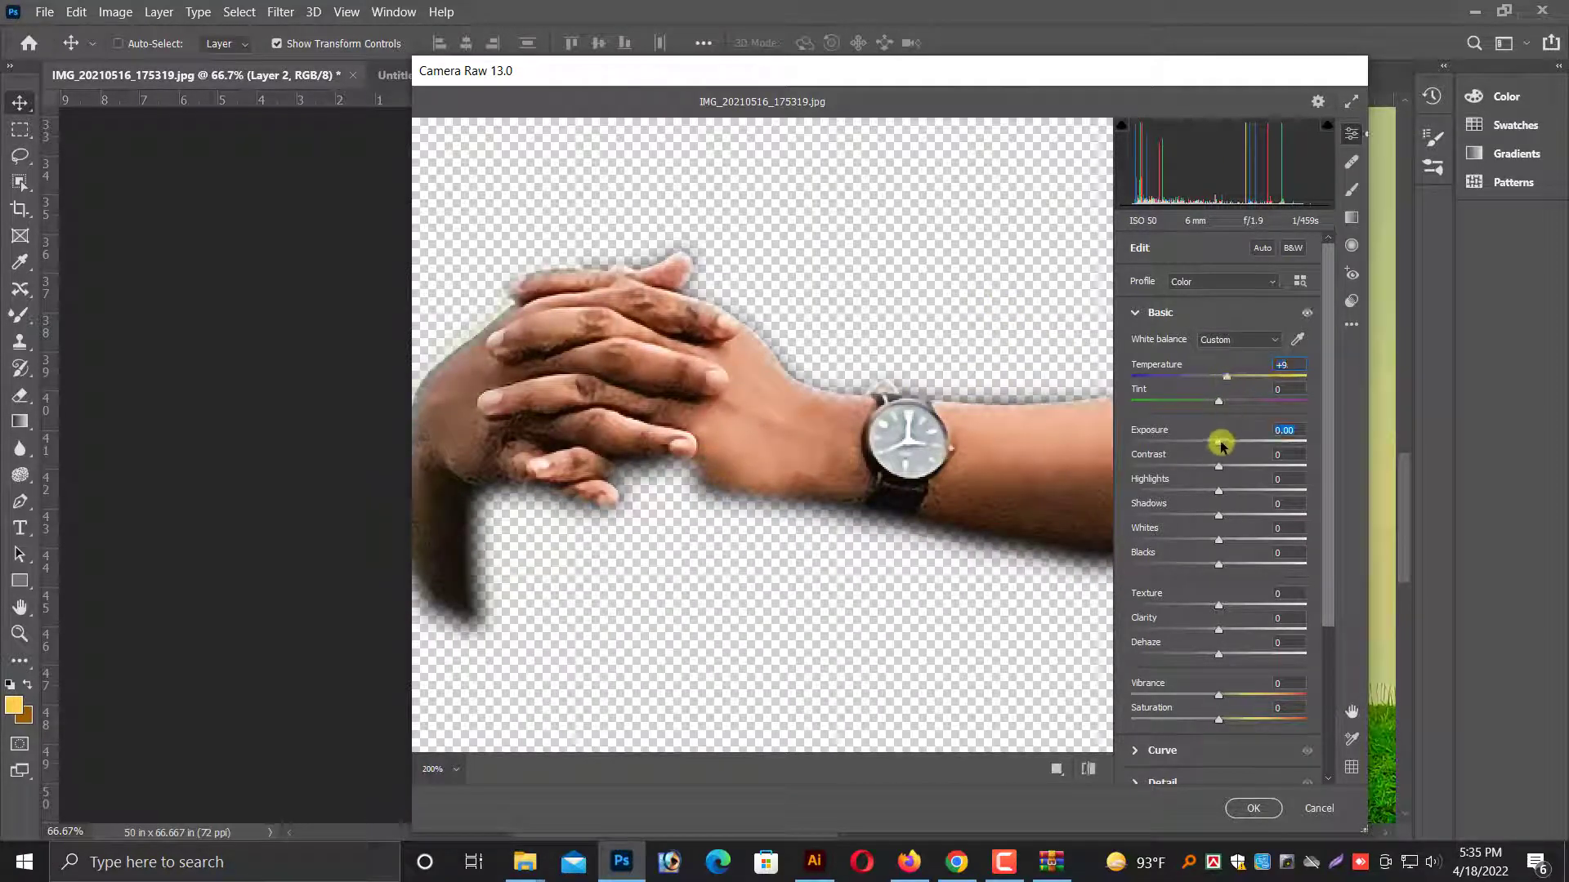
left_click_drag(1221, 443, 1246, 515)
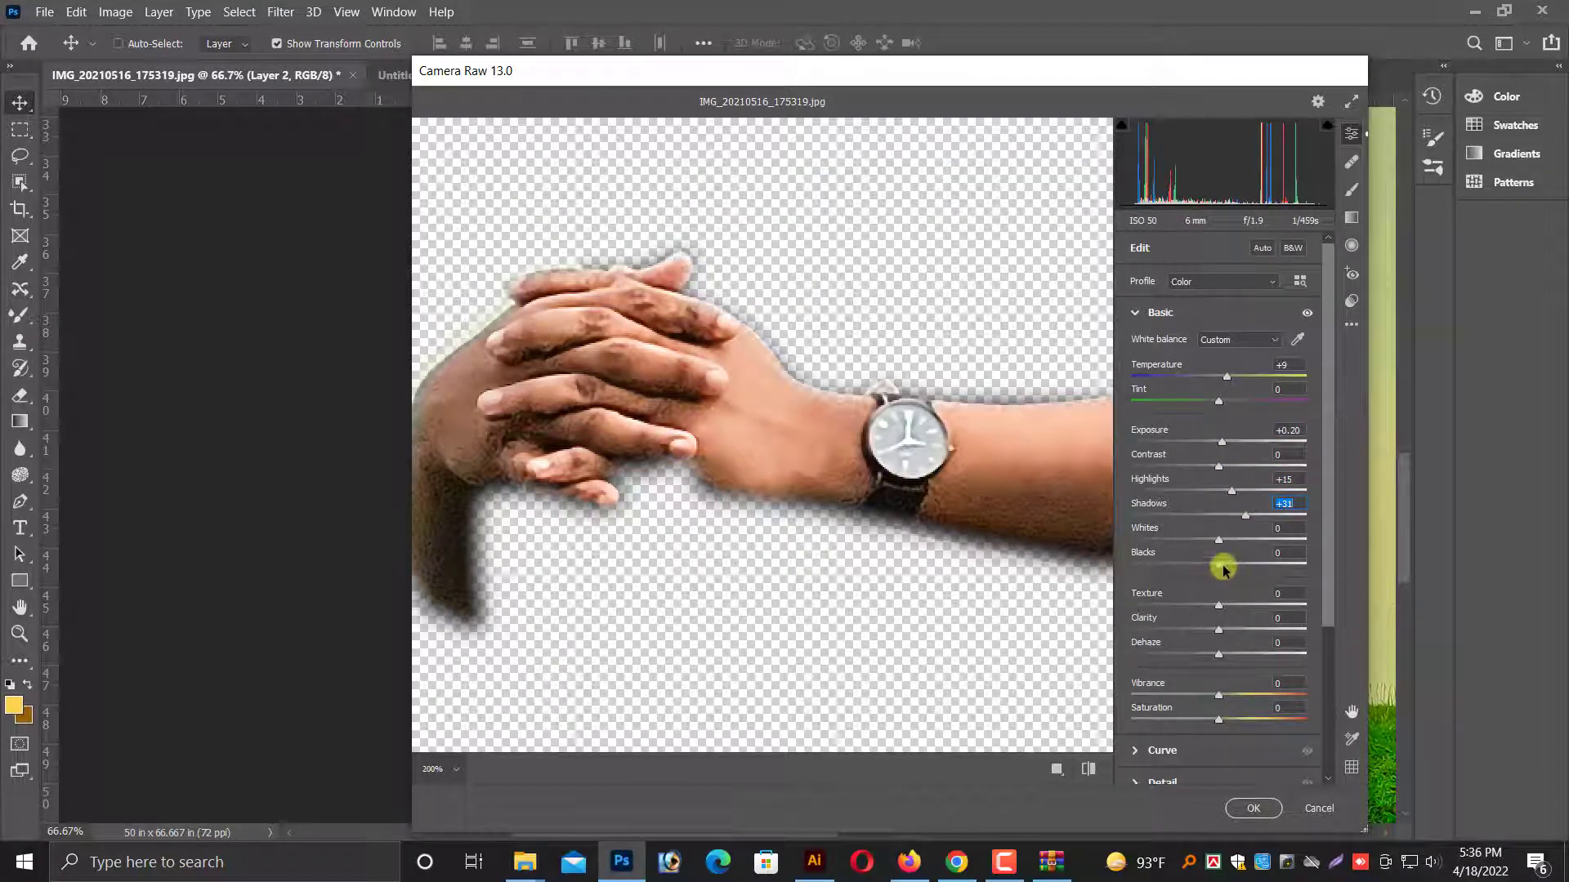
Set Saturation to -7, Tint to +2 and Texture to +7, and accept the Camera Raw adjustments.
left_click_drag(1232, 704, 1210, 722)
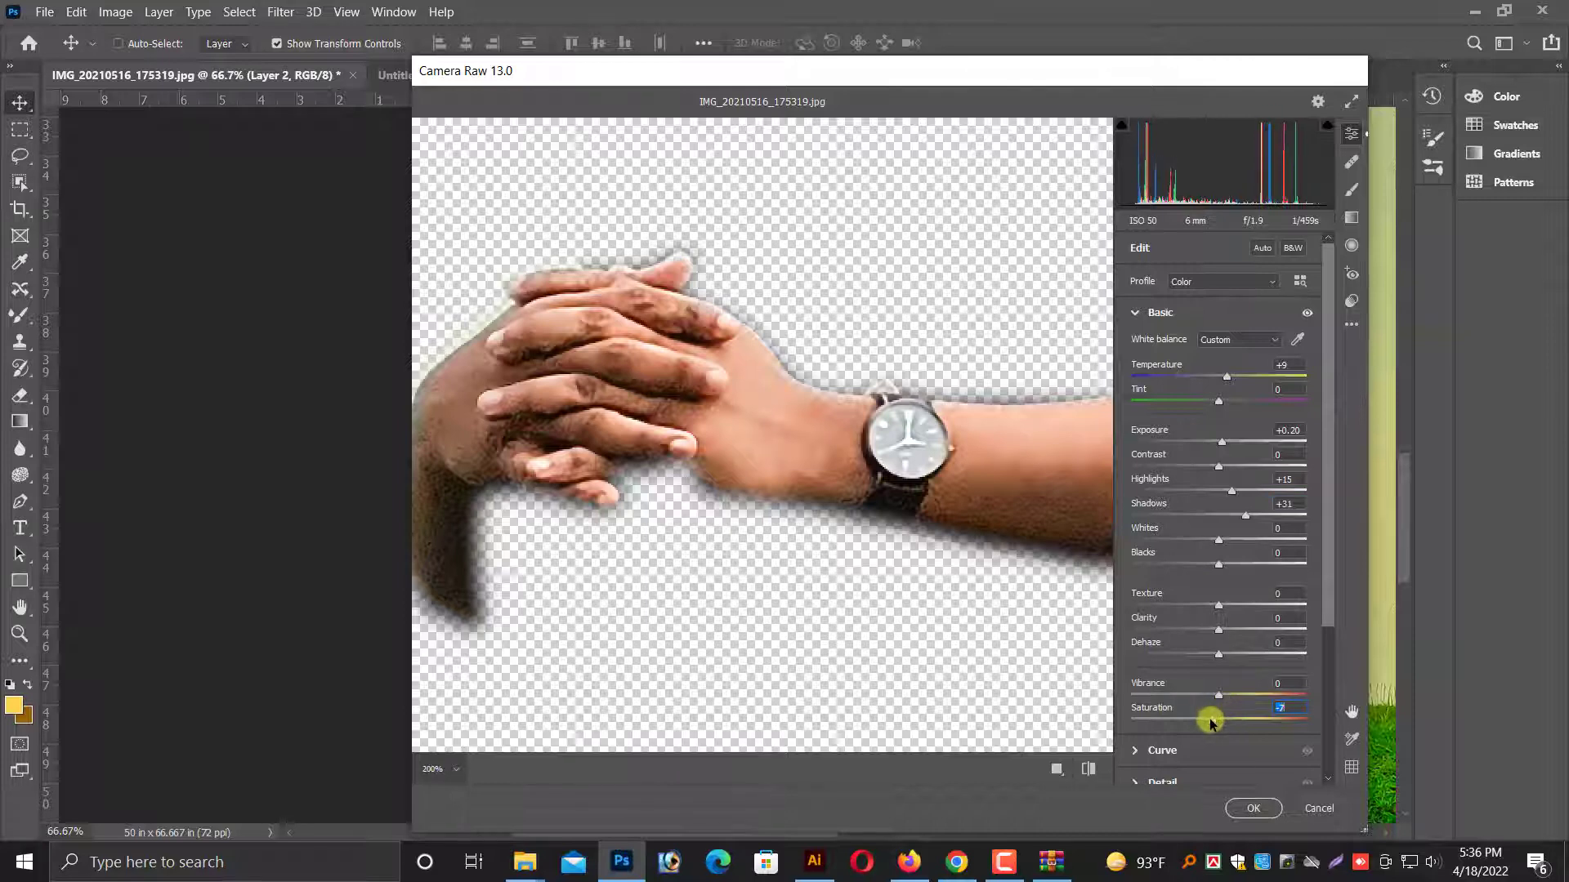
mouse_move(1217, 399)
left_mouse_down()
mouse_move(1204, 403)
mouse_move(1220, 404)
left_mouse_up()
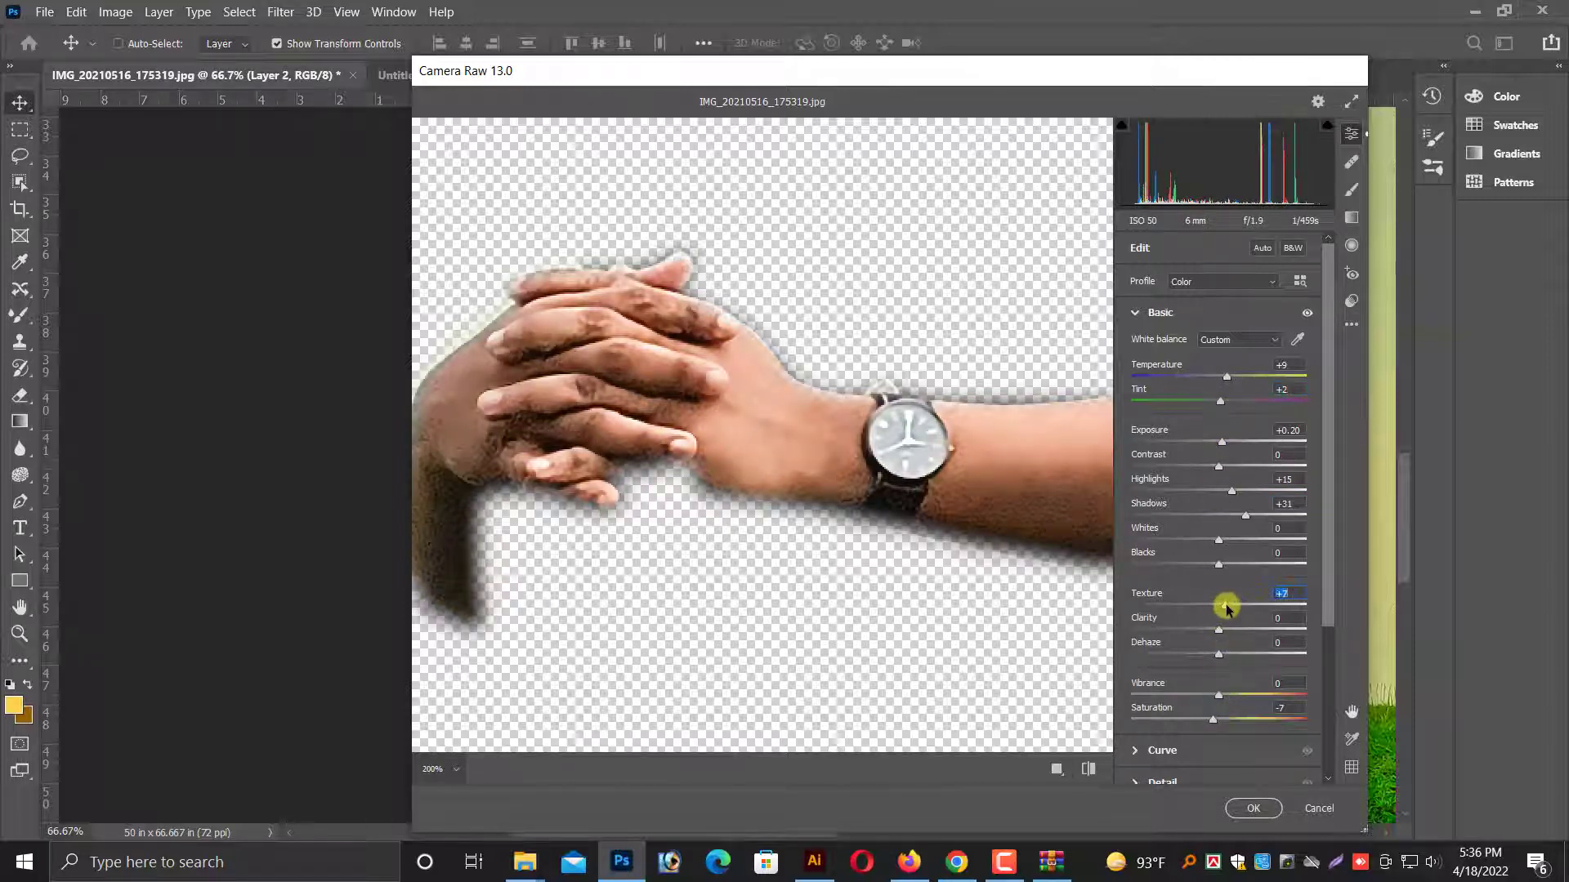
left_click(1252, 808)
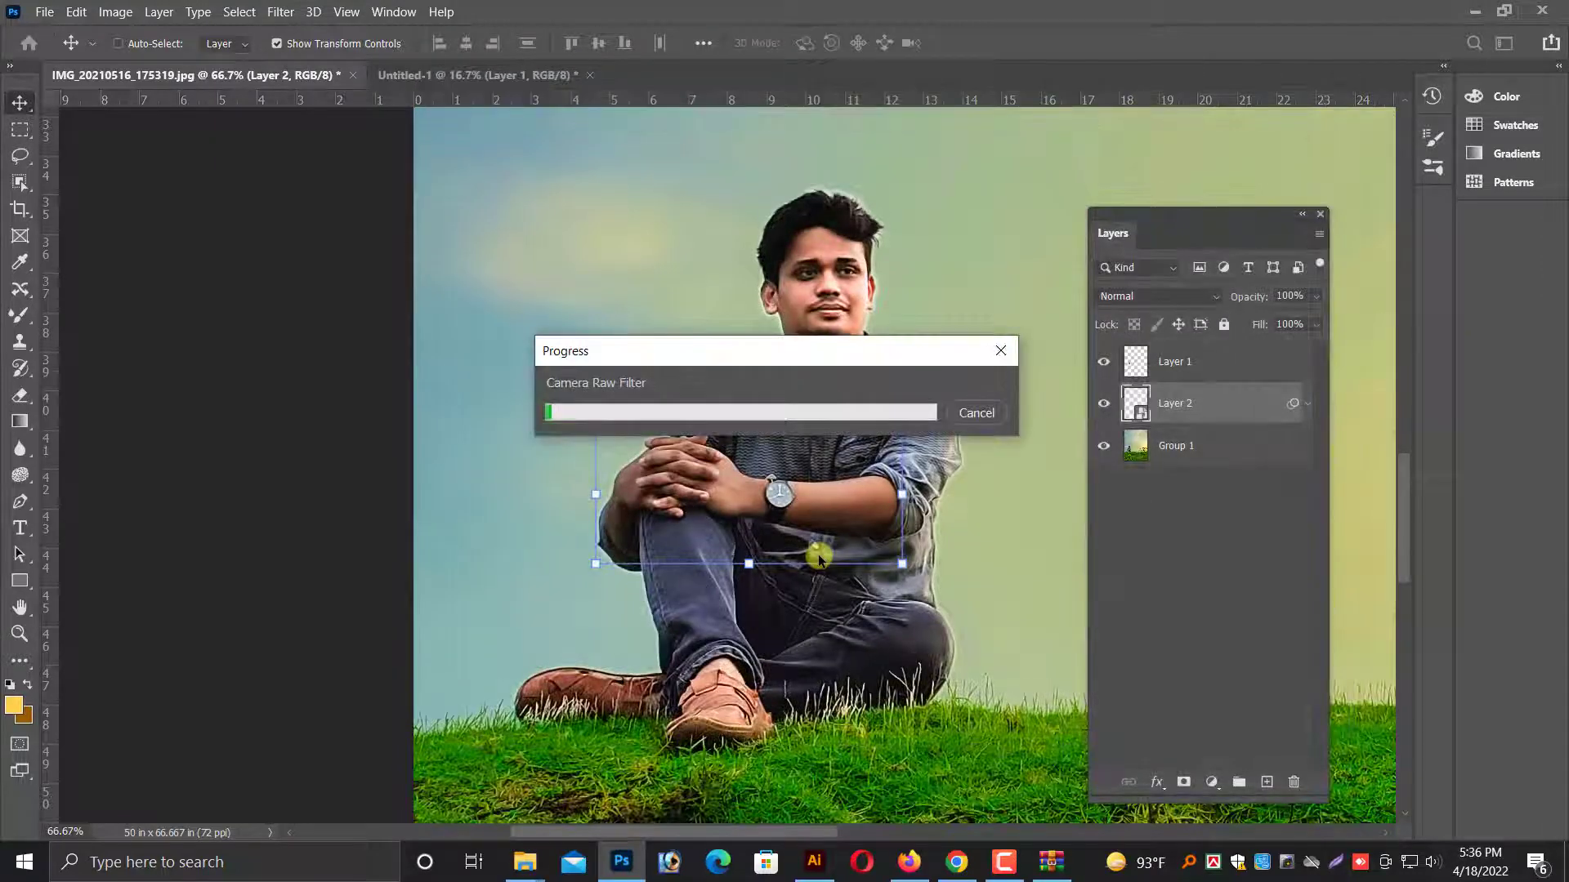
Add a Median noise filter with a radius of 1 pixel to the arms and hands layer.
left_click(280, 11)
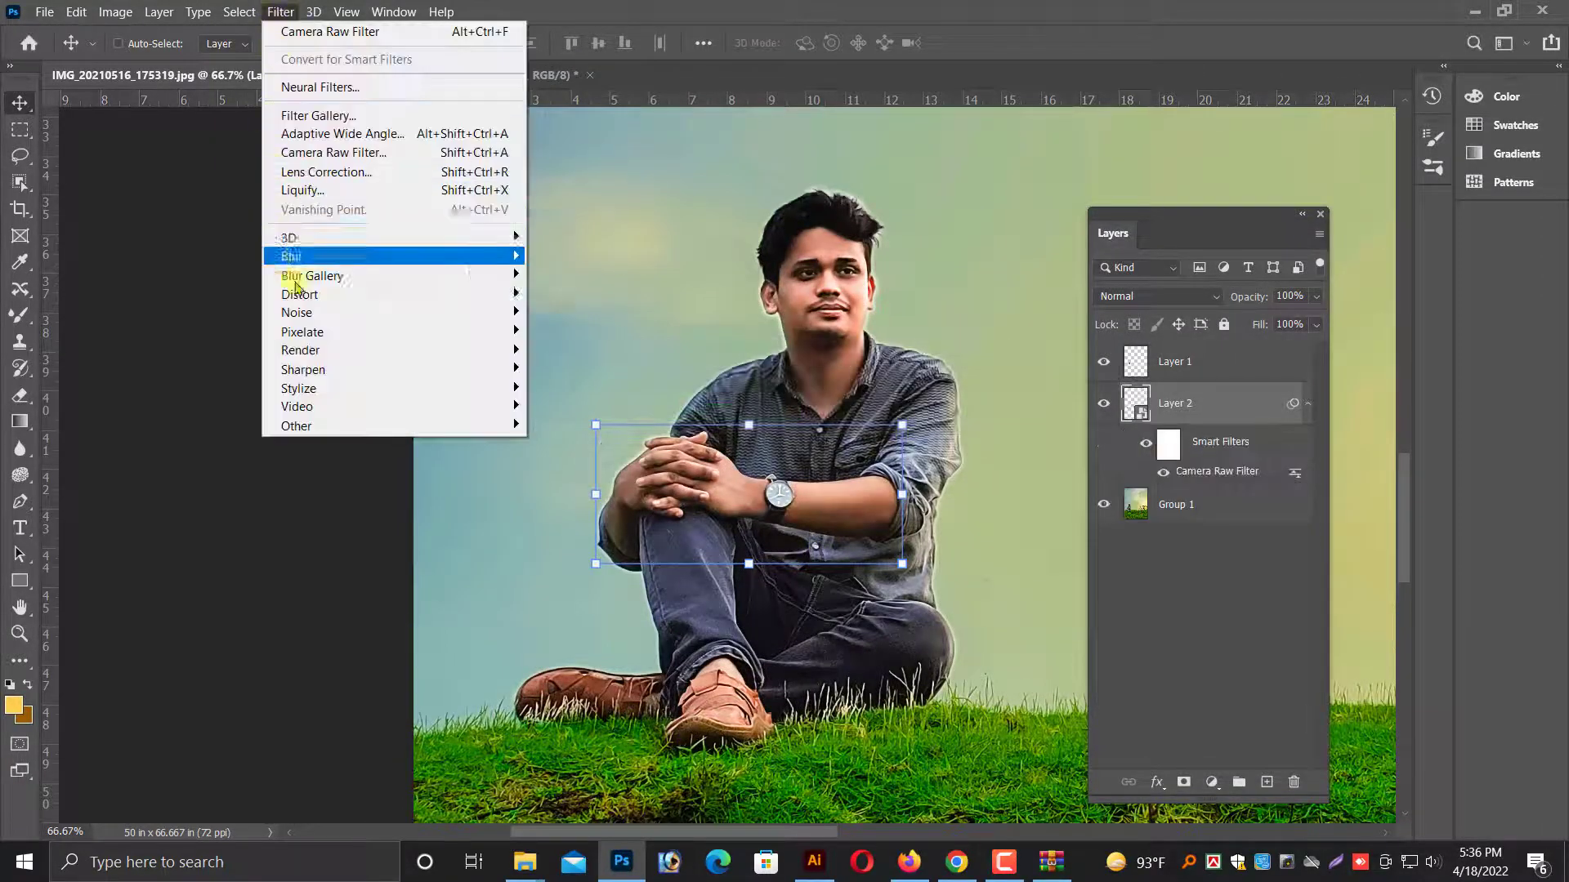
mouse_move(299, 313)
left_click(543, 369)
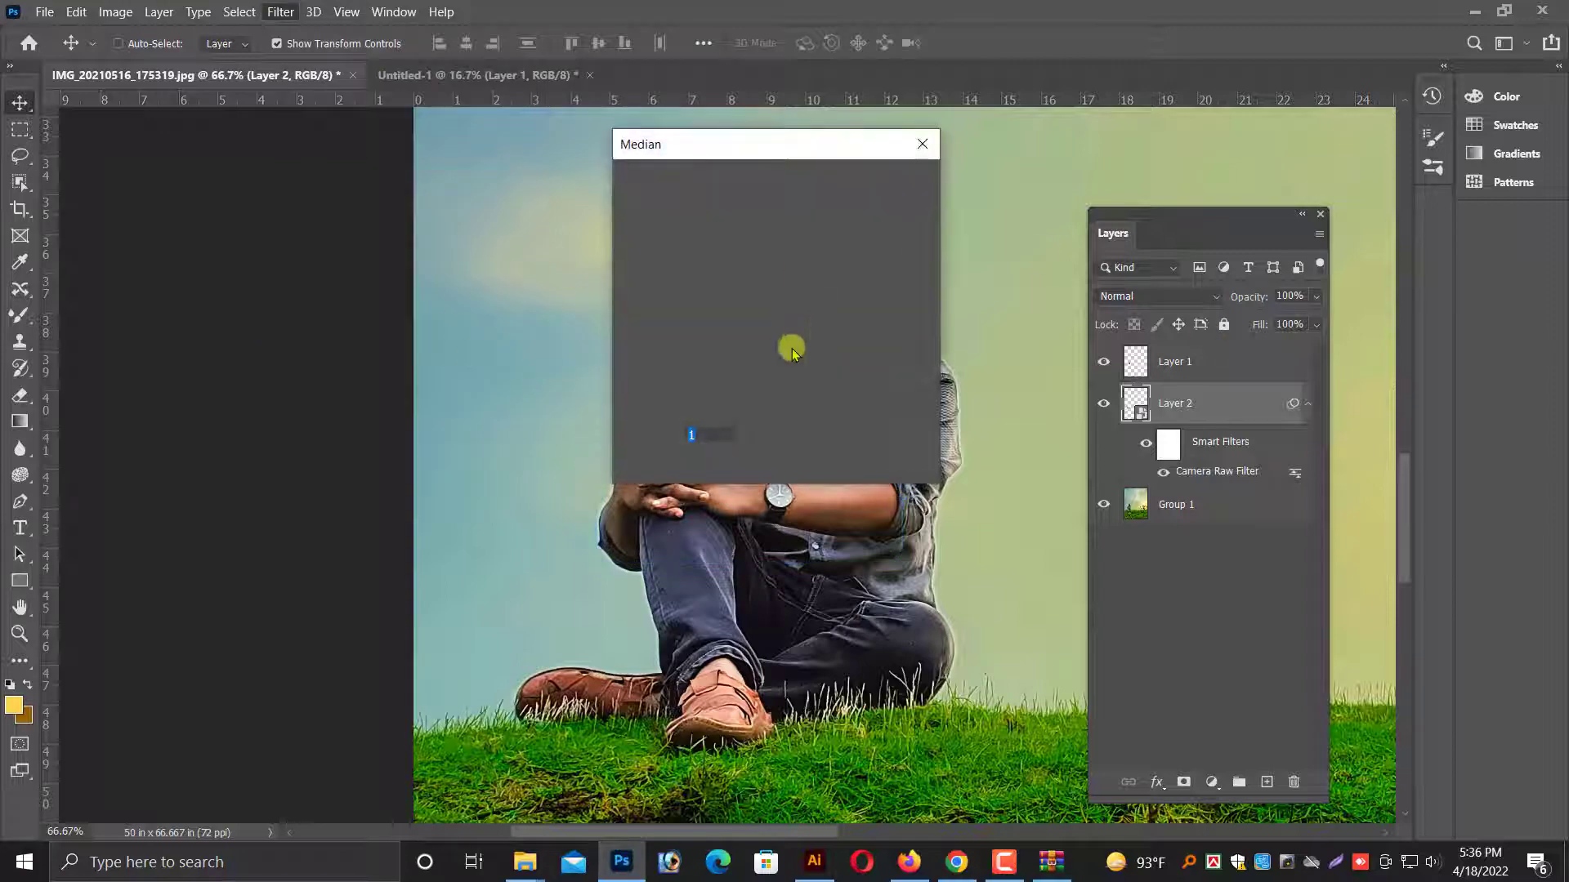
key("Return")
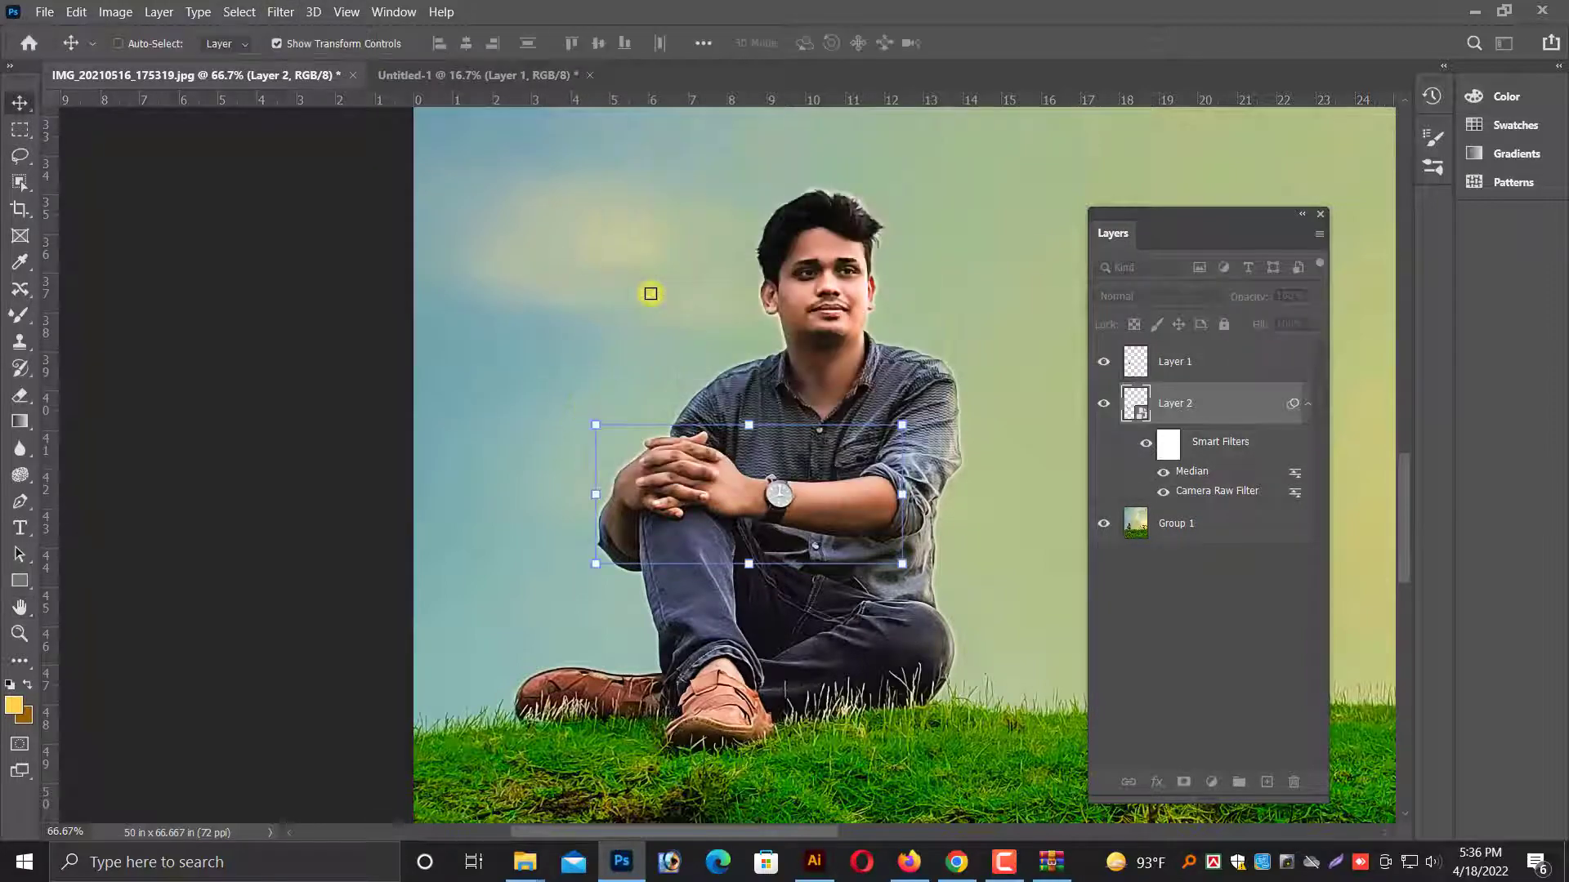
Select the face layer, Layer 1, directly from the man's face in the image.
key("ctrl+minus")
key("ctrl+minus")
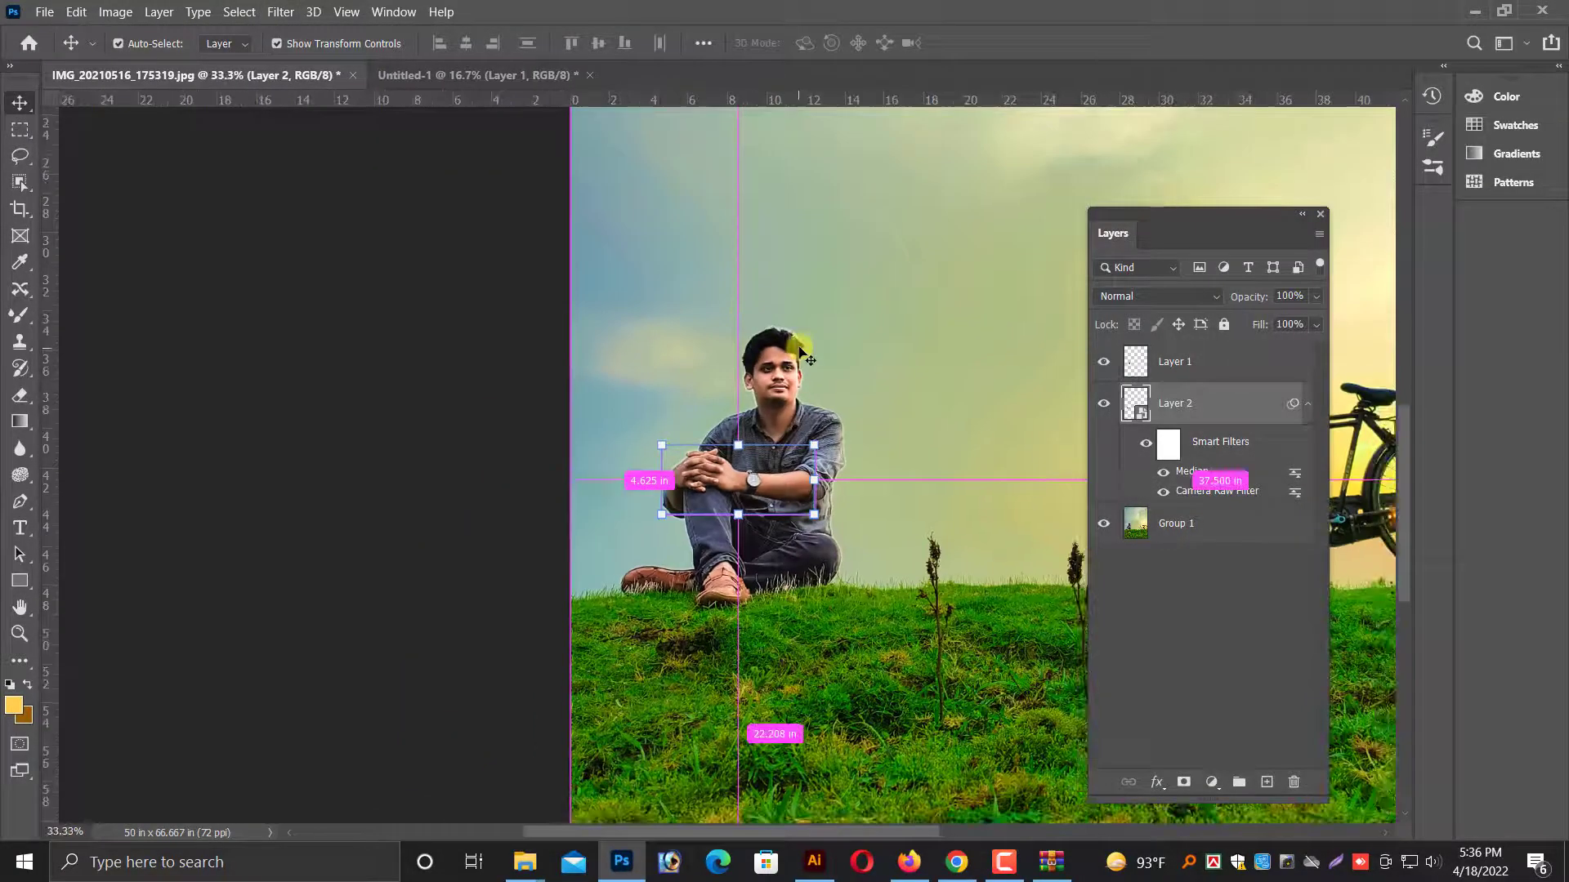
key("ctrl+plus")
key("ctrl+plus")
key("ctrl+minus")
key("ctrl+minus")
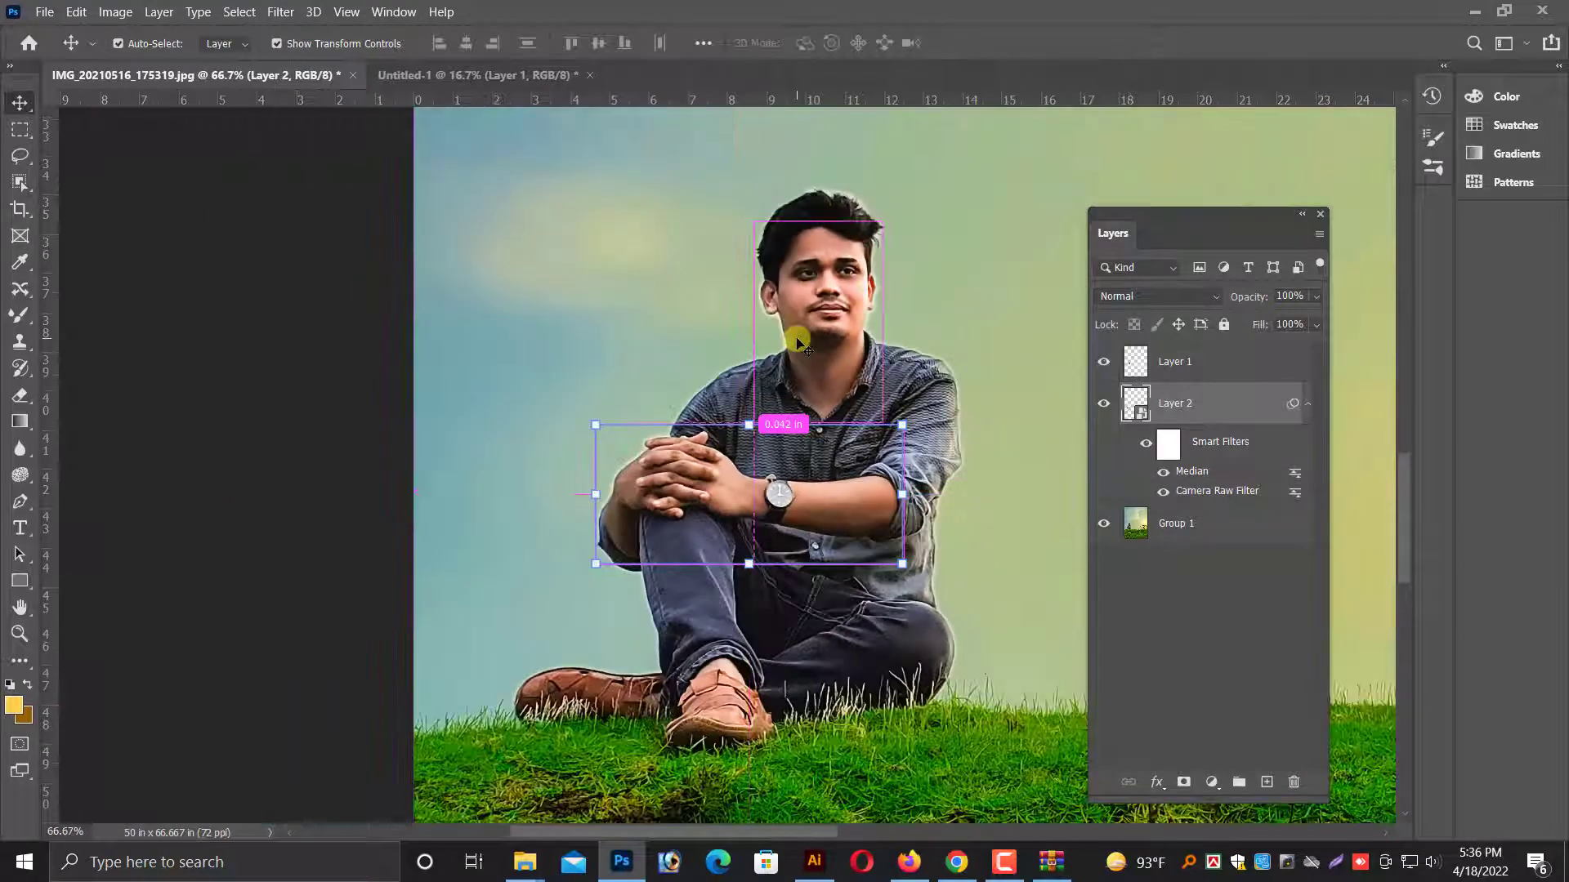
right_click(804, 309)
left_click(845, 320)
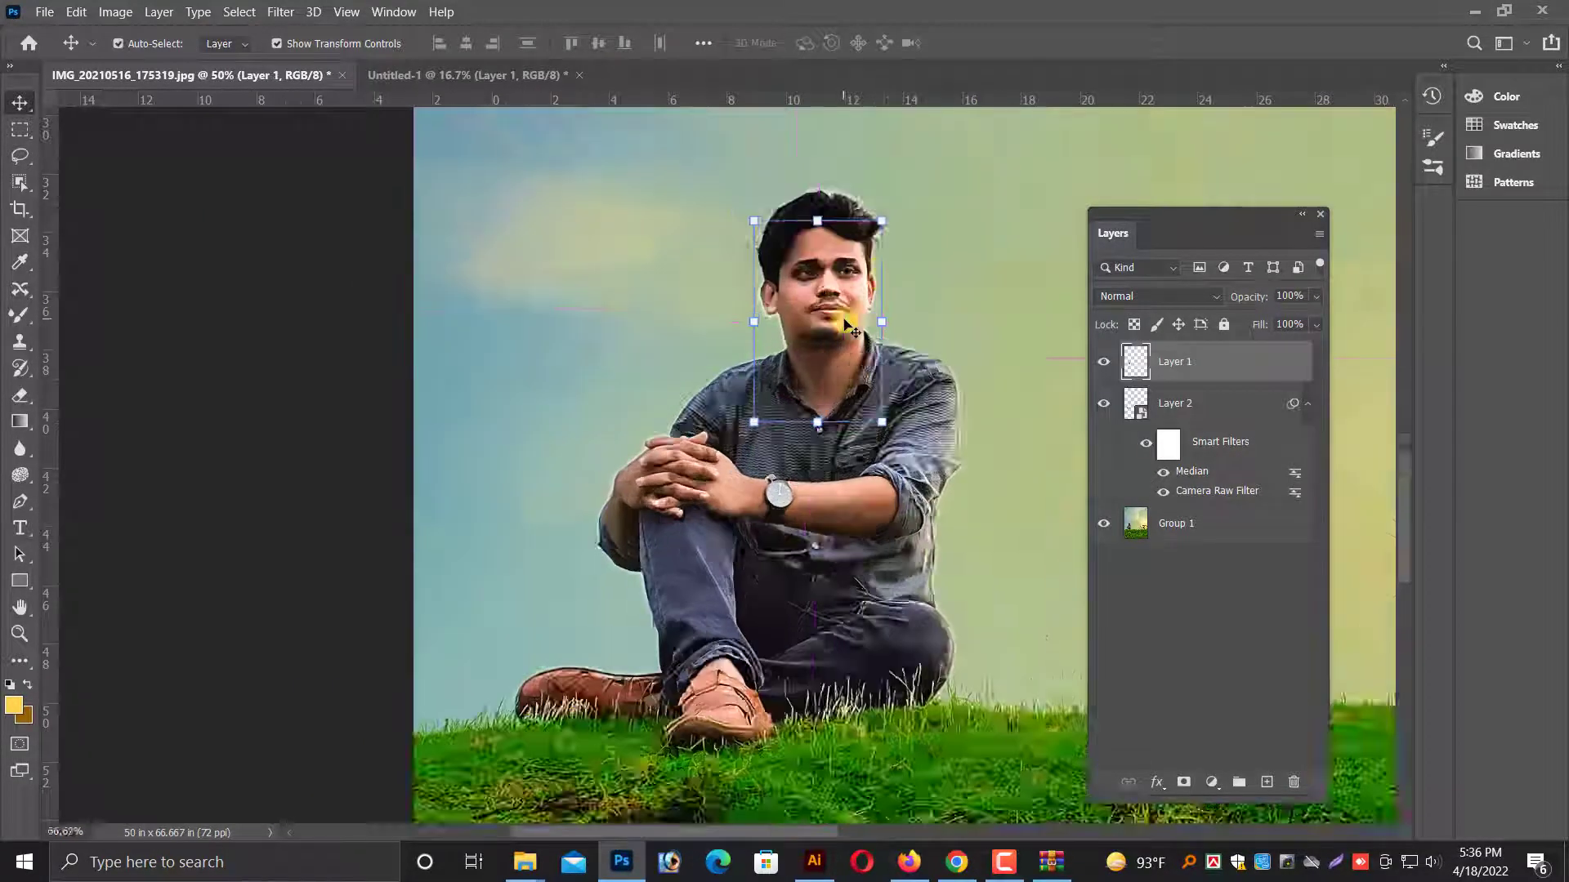
Examine the skin of the face and neck up close with the Mixer Brush ready.
key("ctrl+plus")
key("ctrl+plus")
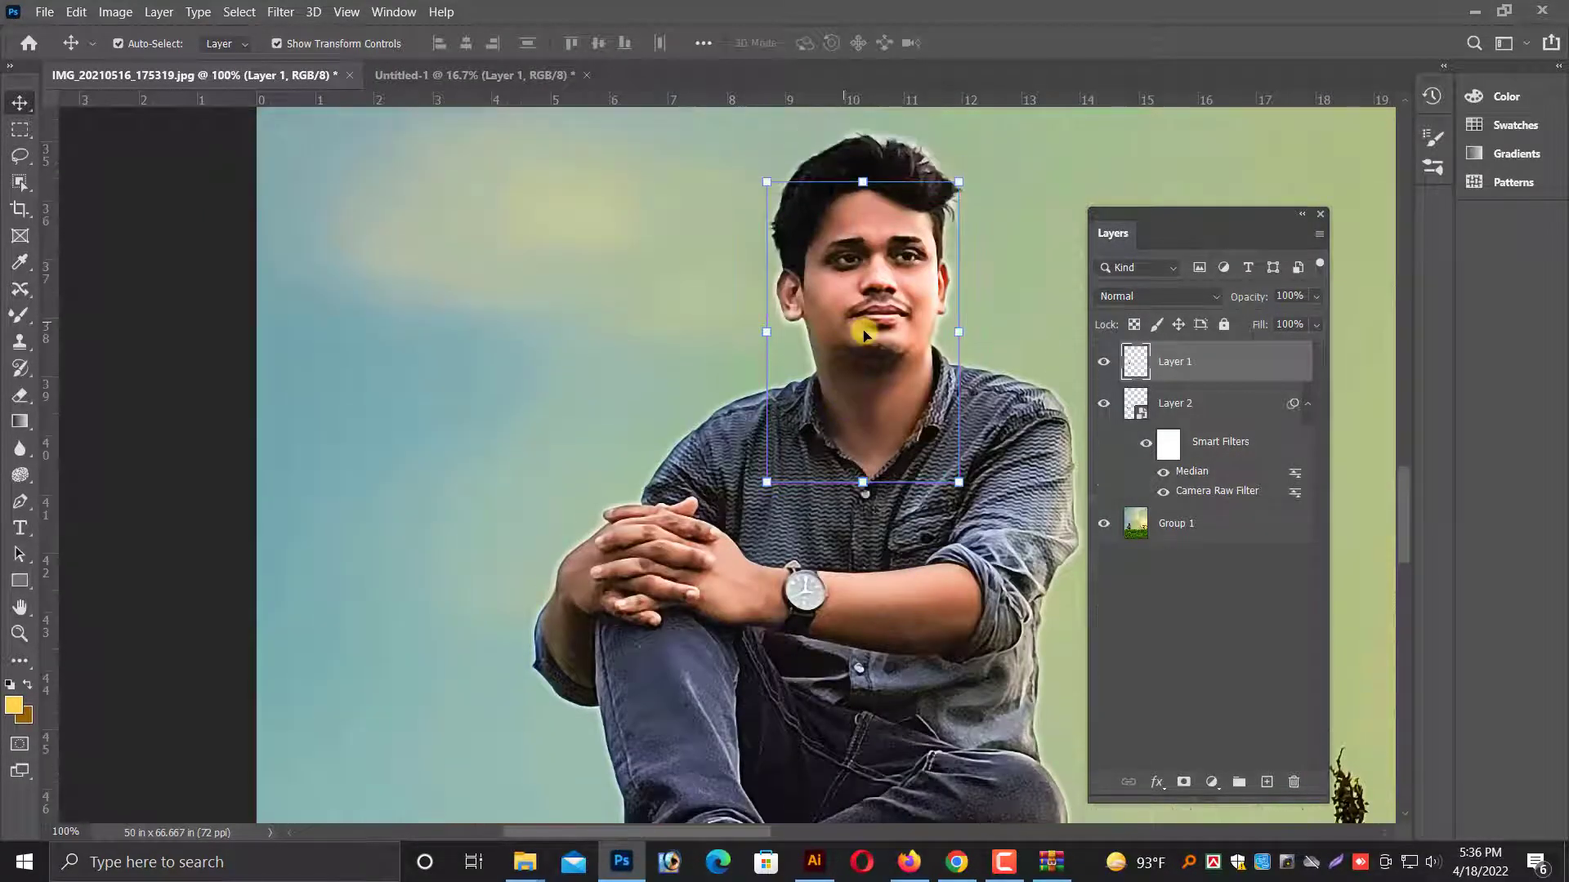
scroll(866, 336, "left", 1)
key("ctrl+plus")
scroll(858, 334, "up", 1)
left_click_drag(819, 224, 490, 480)
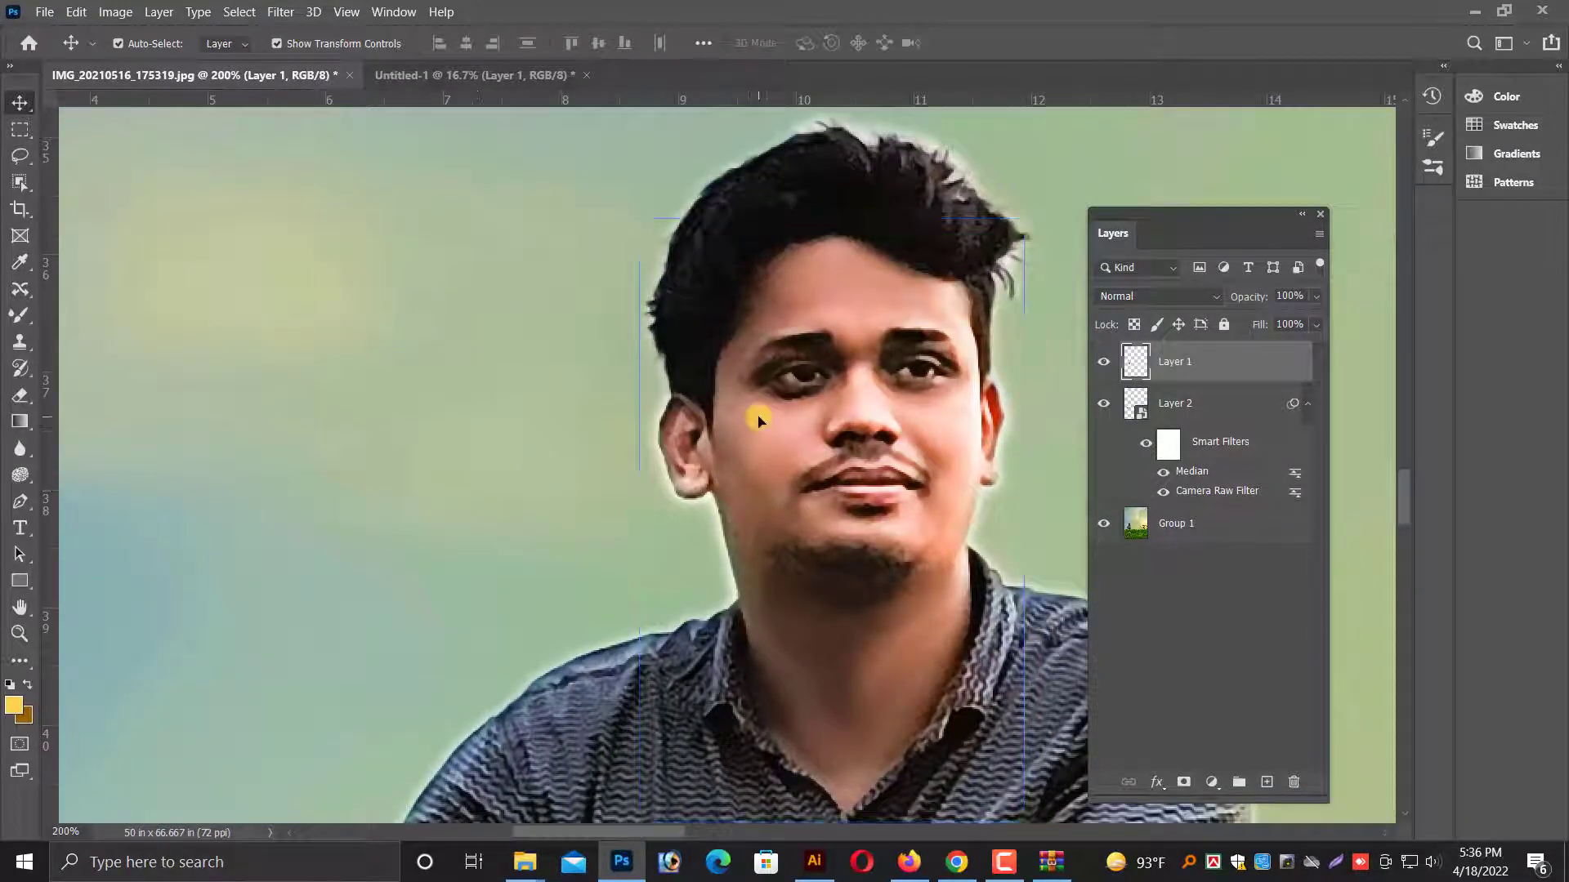
left_click(20, 317)
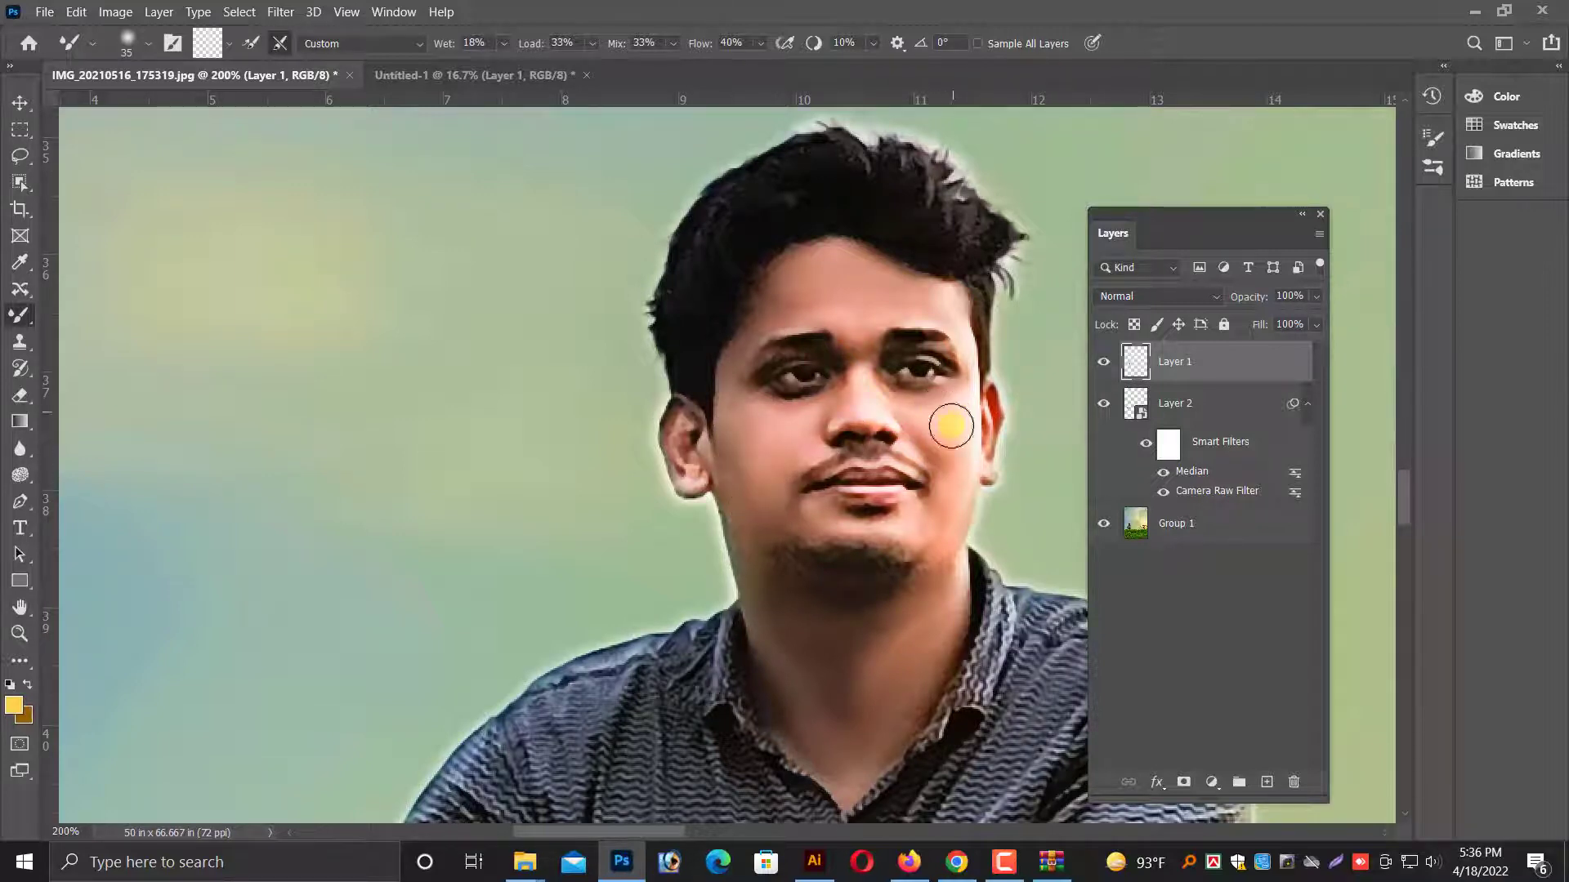
scroll(882, 449, "down", 3)
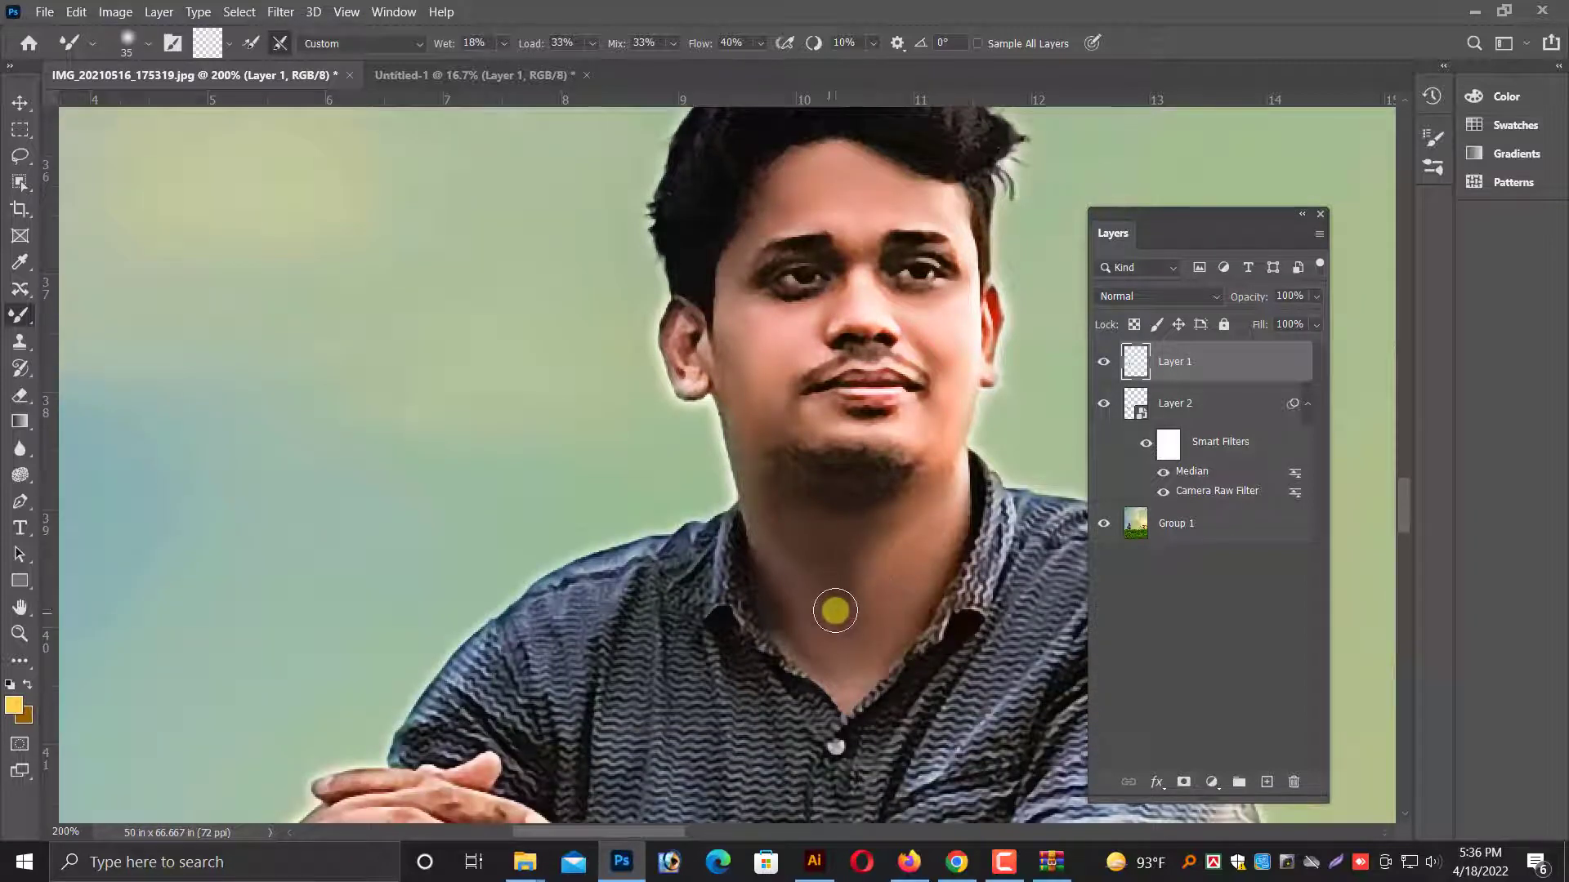
scroll(572, 523, "down", 3)
Select the arms and hands layer and rasterize its smart object for painting with the Mixer Brush.
left_click(21, 102)
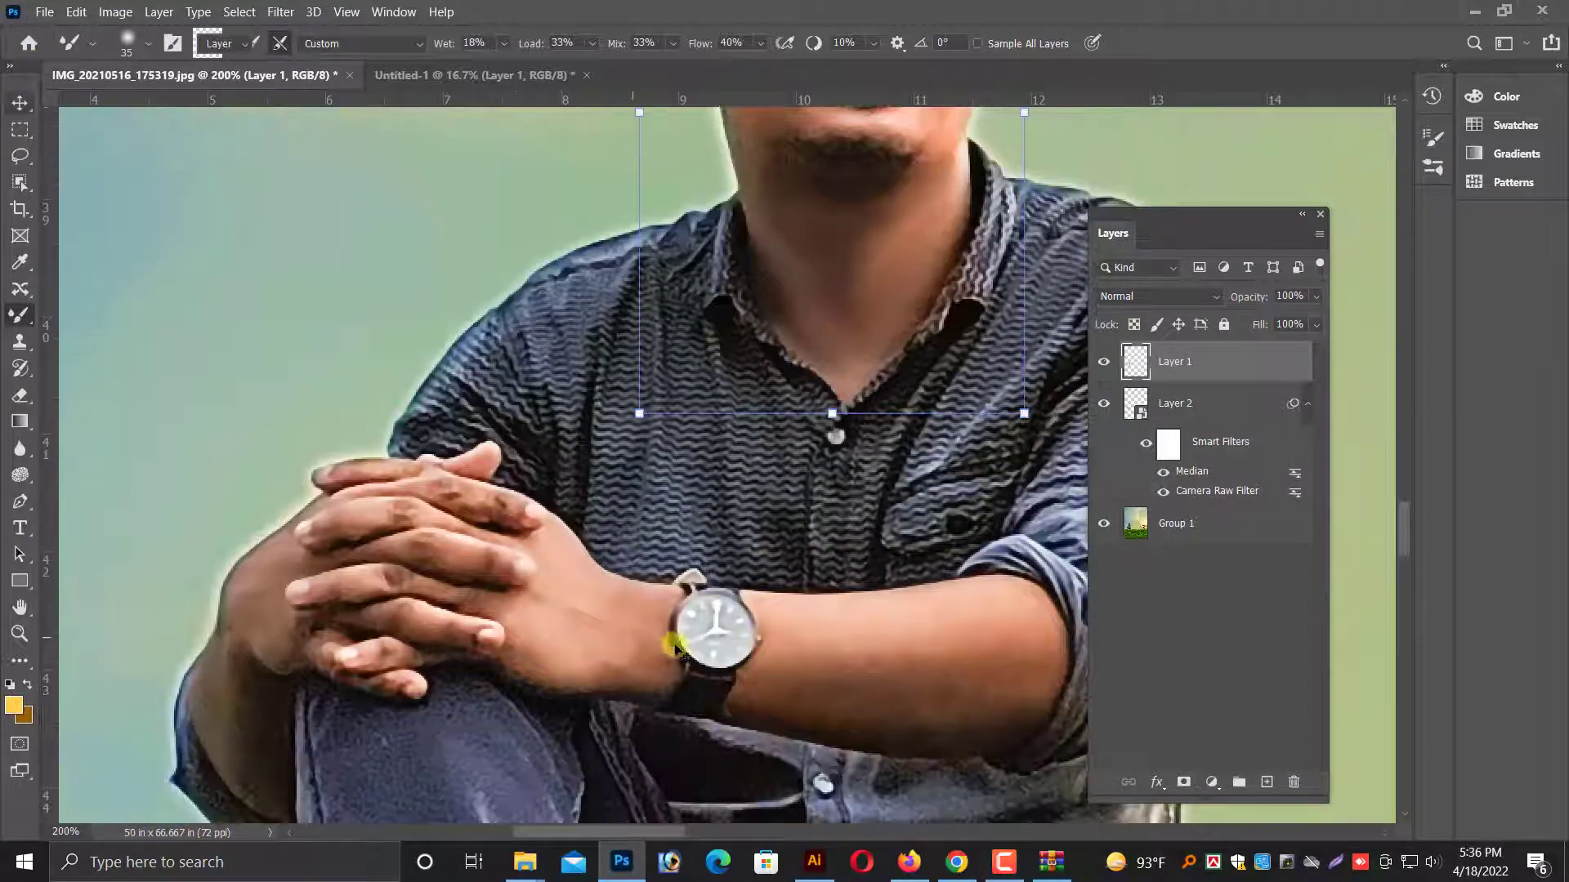
left_click(893, 339, "ctrl")
scroll(893, 340, "down", 2)
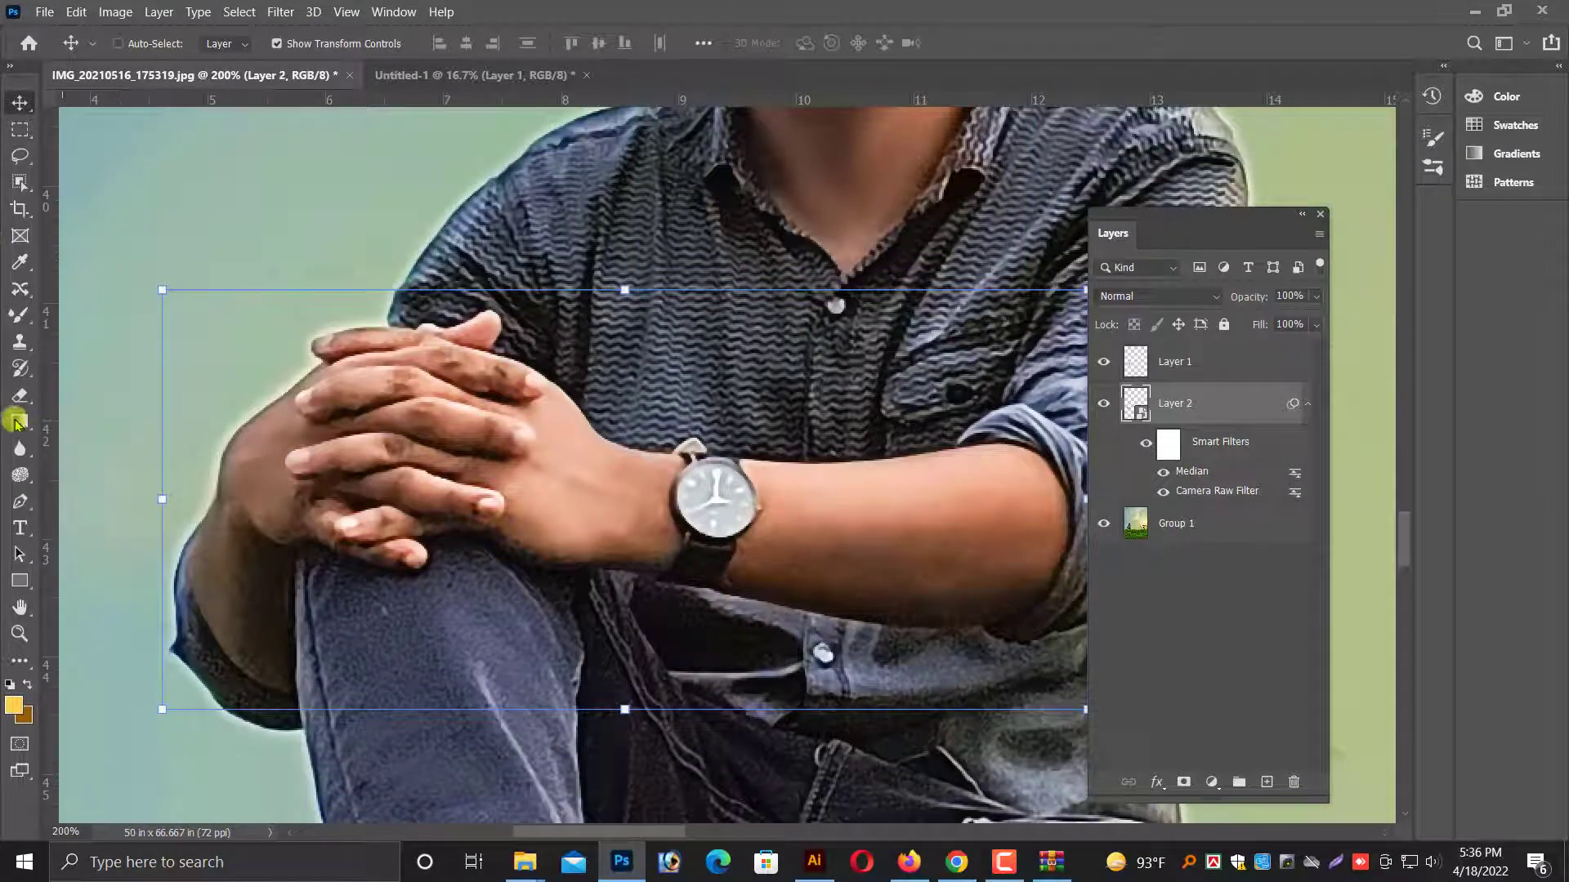
left_click(17, 314)
left_click(858, 538)
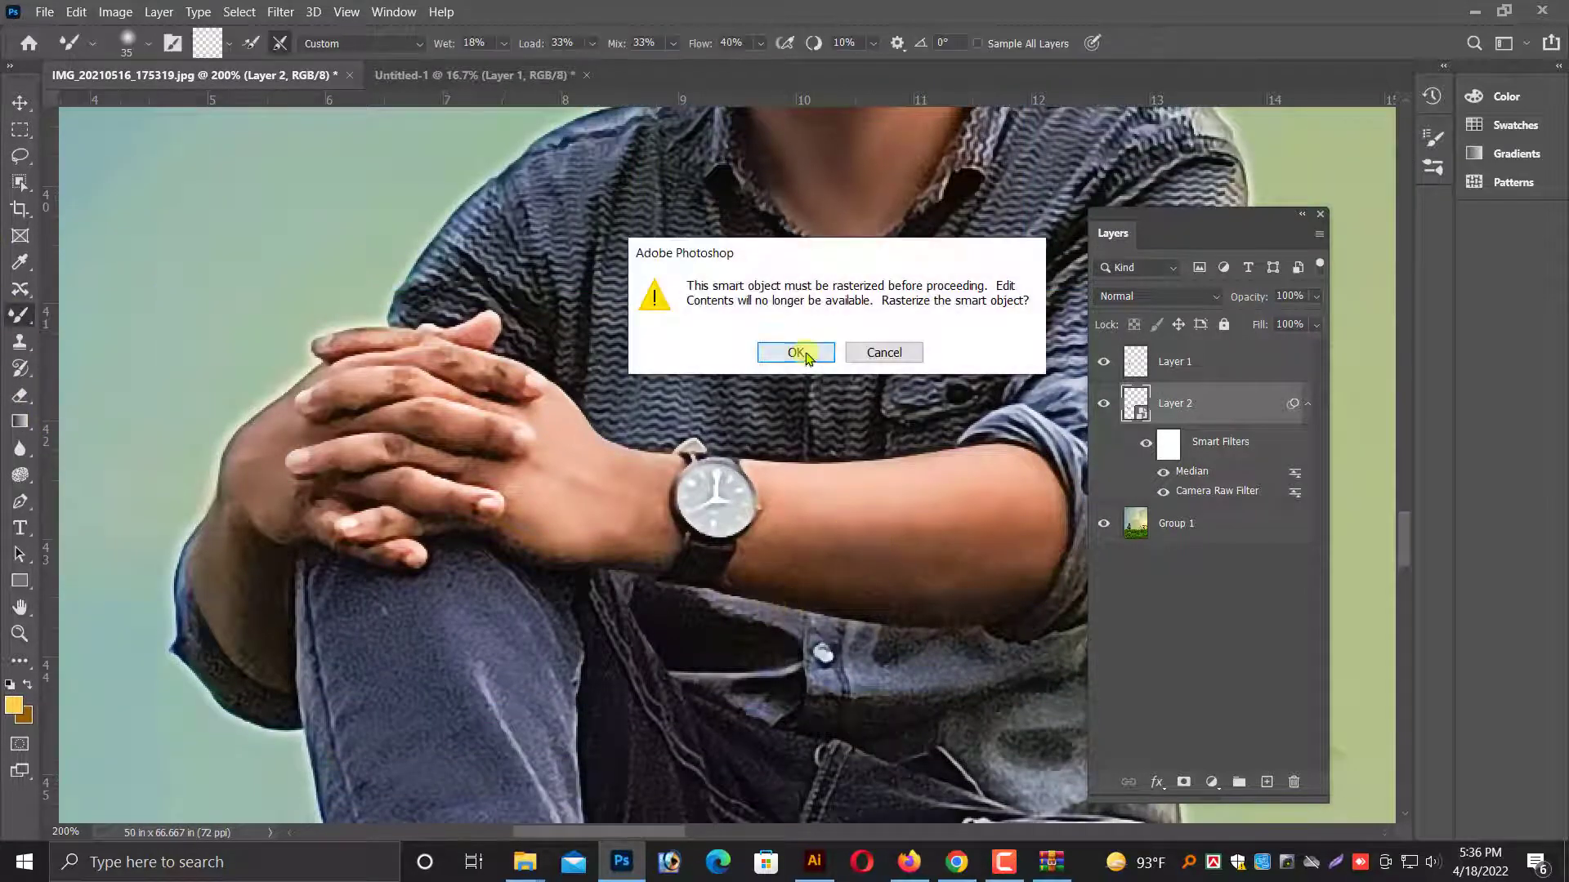
key("Escape")
Smooth the skin of the hands and both forearms with Mixer Brush strokes.
mouse_move(876, 509)
left_mouse_down()
mouse_move(947, 551)
mouse_move(804, 544)
mouse_move(850, 581)
mouse_move(992, 587)
mouse_move(1003, 574)
mouse_move(964, 584)
mouse_move(1014, 569)
mouse_move(877, 590)
mouse_move(710, 576)
mouse_move(574, 519)
mouse_move(638, 522)
mouse_move(591, 480)
mouse_move(617, 532)
left_mouse_up()
mouse_move(289, 451)
left_mouse_down()
mouse_move(217, 472)
mouse_move(219, 486)
mouse_move(245, 455)
mouse_move(215, 578)
mouse_move(206, 563)
mouse_move(234, 589)
left_mouse_up()
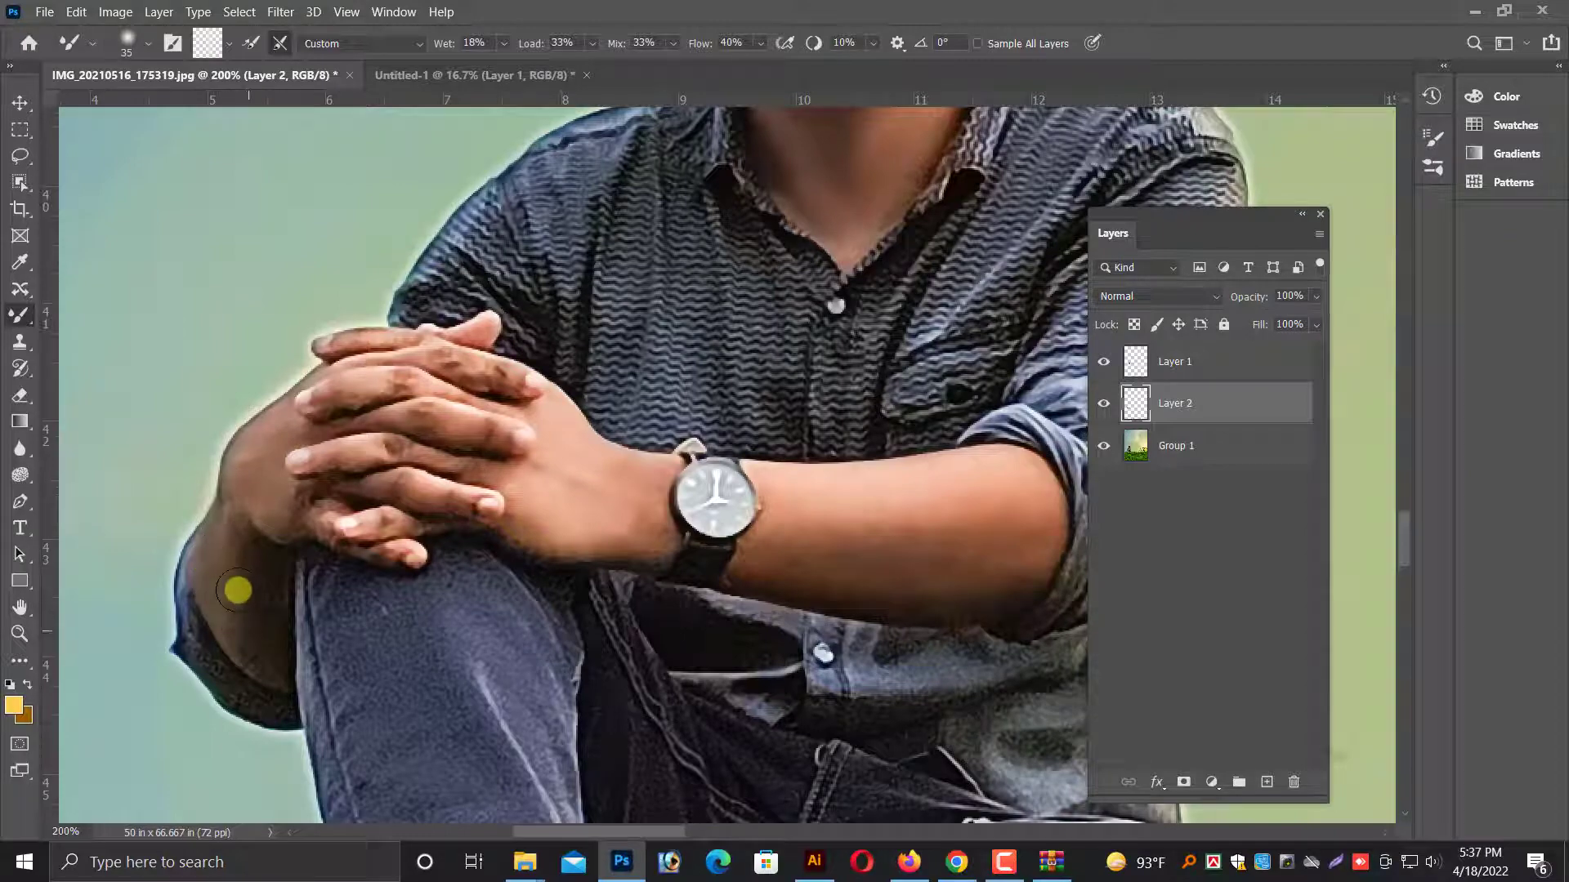
left_click(21, 104)
Select the Group 1 layer from the image background and frame the seated man.
key("ctrl+minus")
key("ctrl+minus")
key("ctrl+minus")
key("ctrl+minus")
key("ctrl+minus")
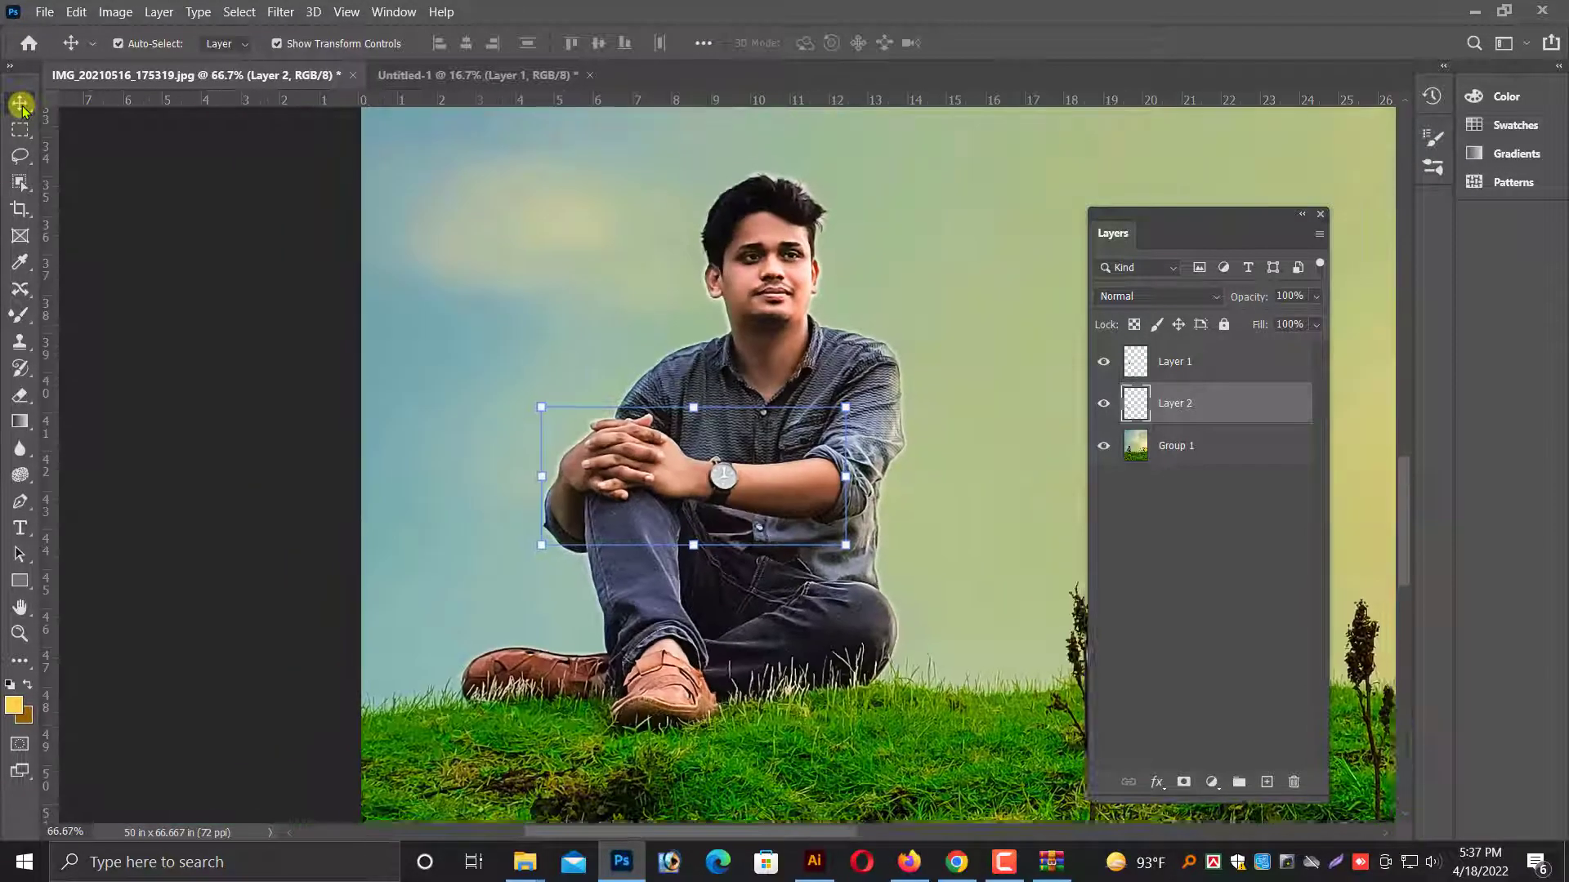
key("ctrl+minus")
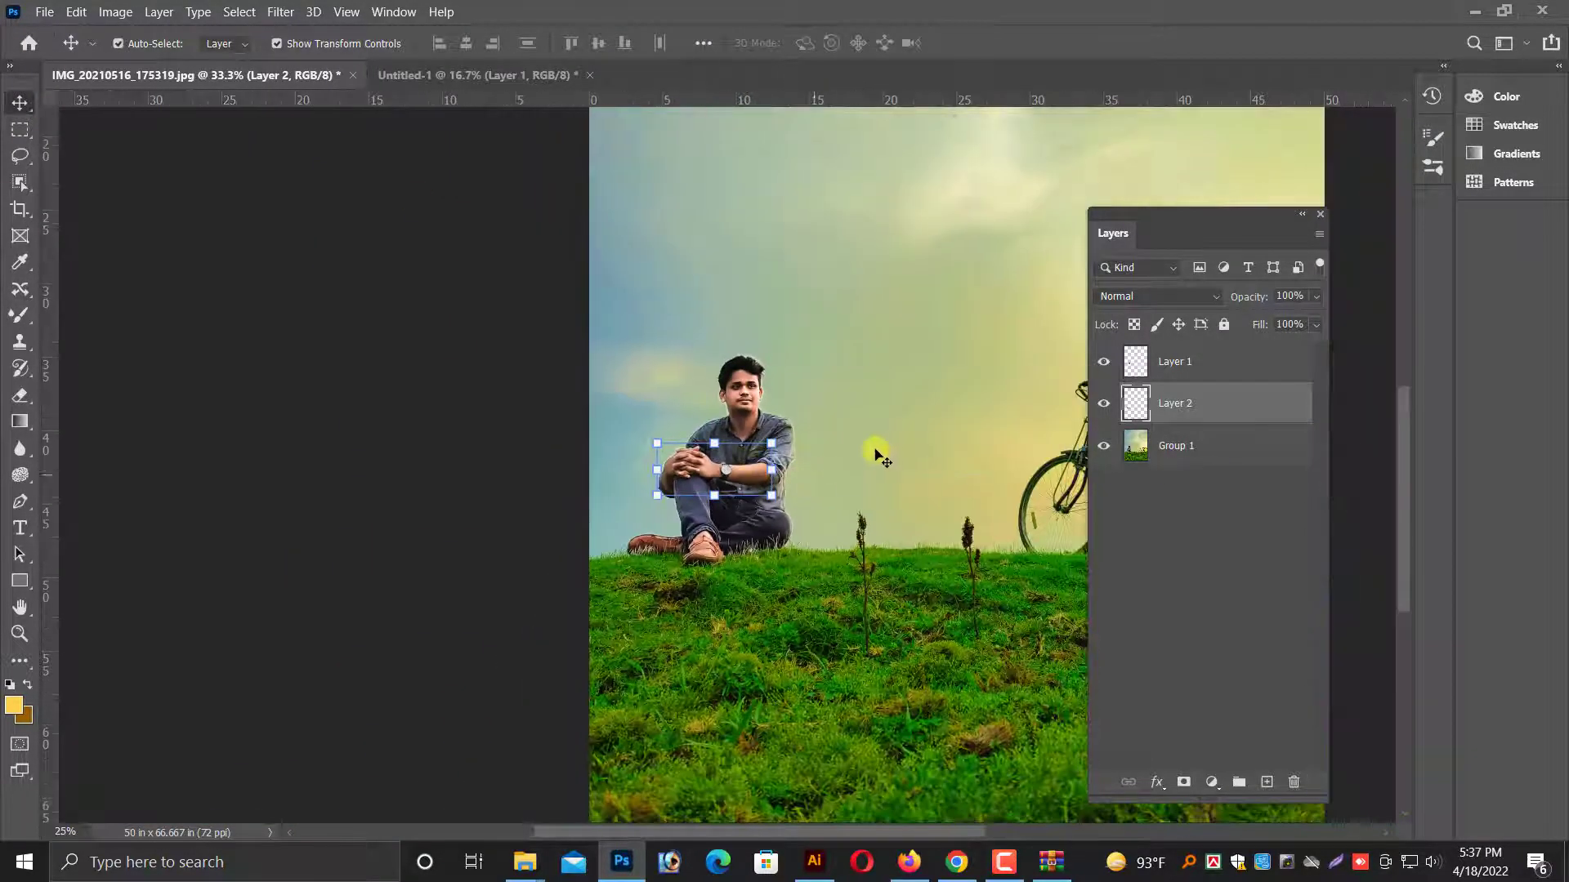
right_click(827, 392)
left_click(864, 403)
key("ctrl+plus")
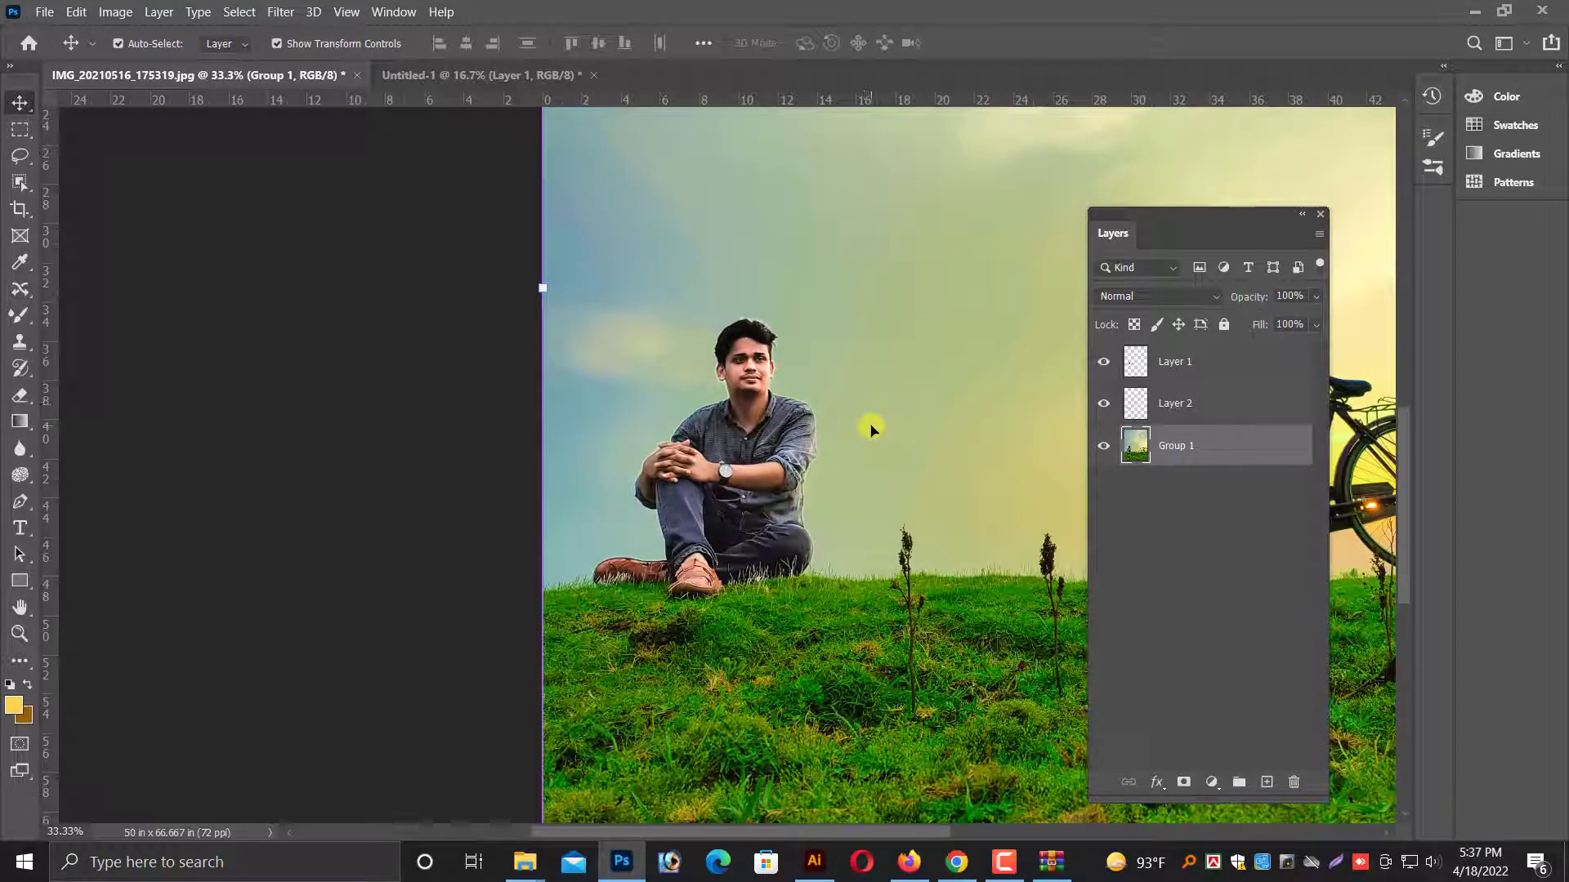
key("ctrl+plus")
key("ctrl+plus")
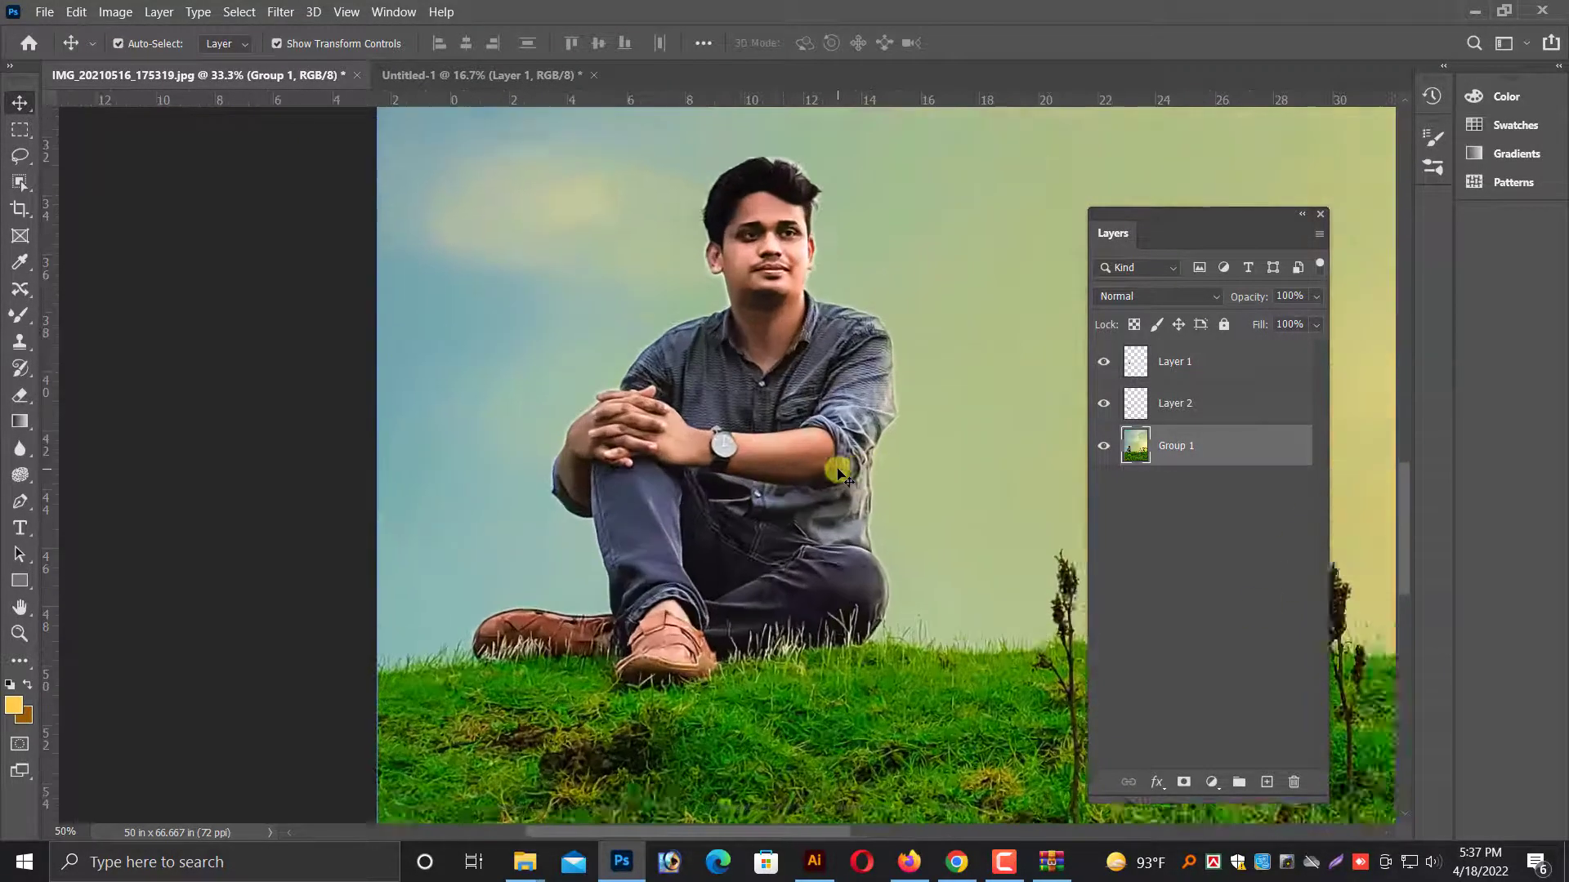
Merge Layer 1, Layer 2 and Group 1 into a single layer.
right_click(792, 457)
left_click(825, 452)
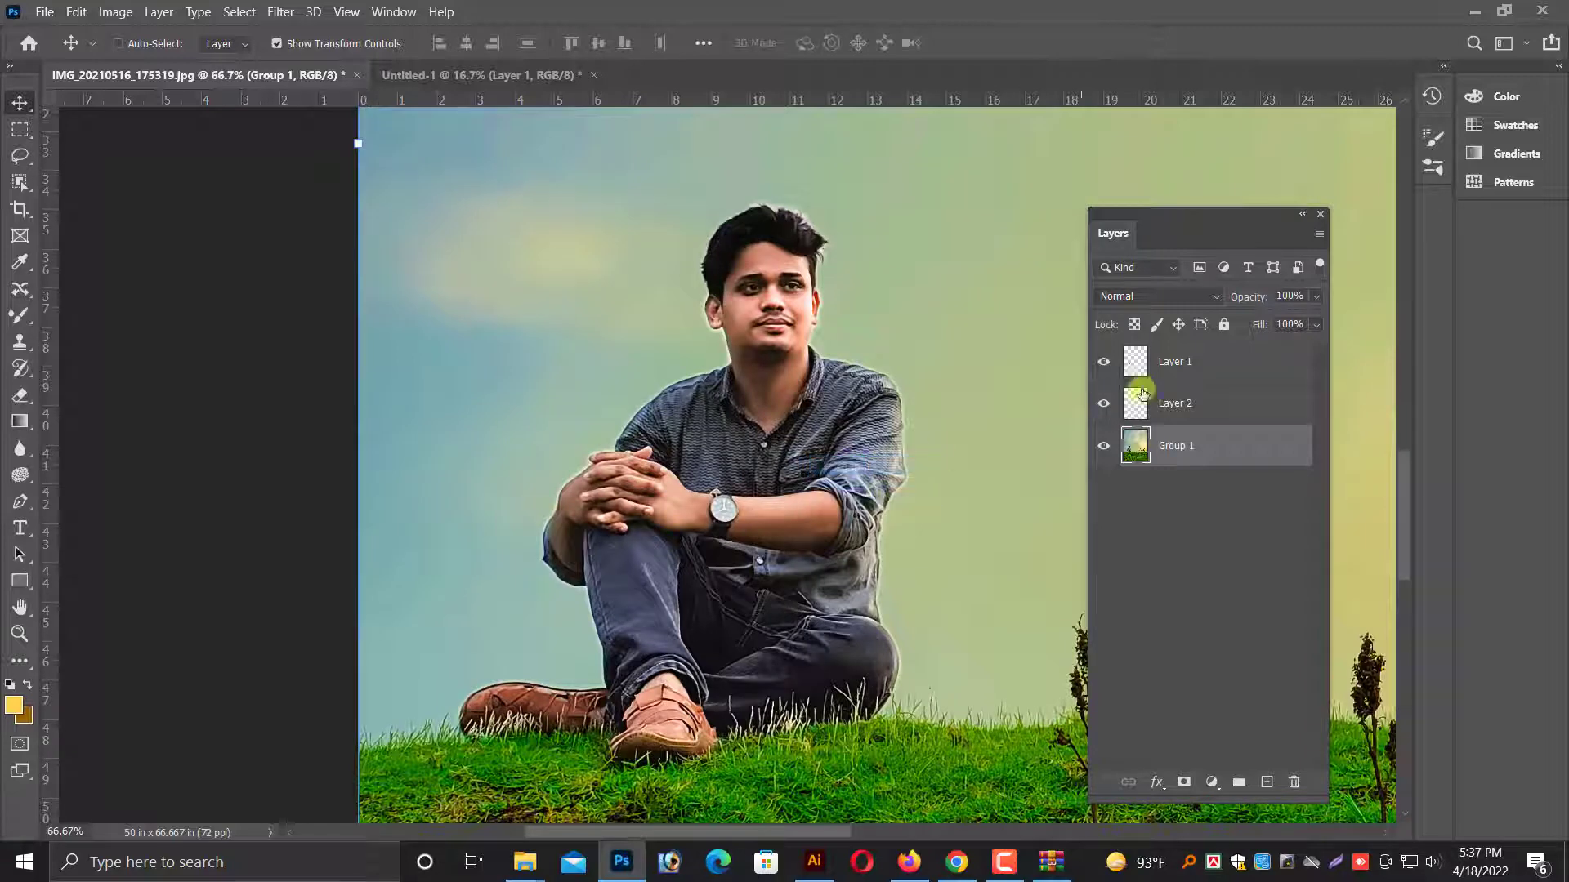
left_click(1184, 404, "shift")
left_click(1222, 449, "shift")
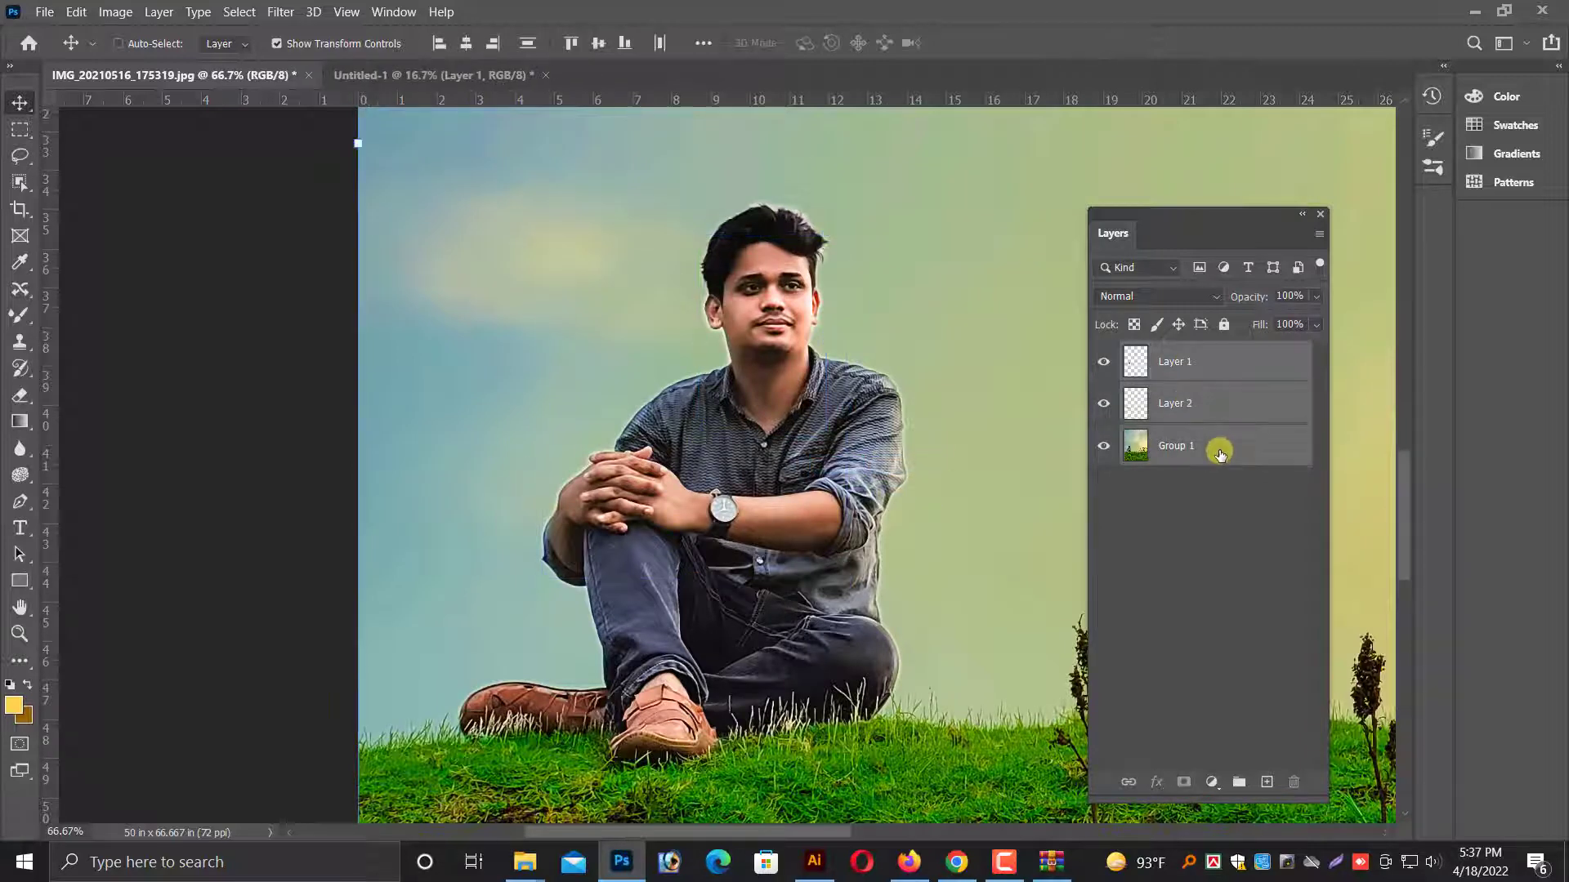
right_click(1222, 448)
left_click(1261, 602)
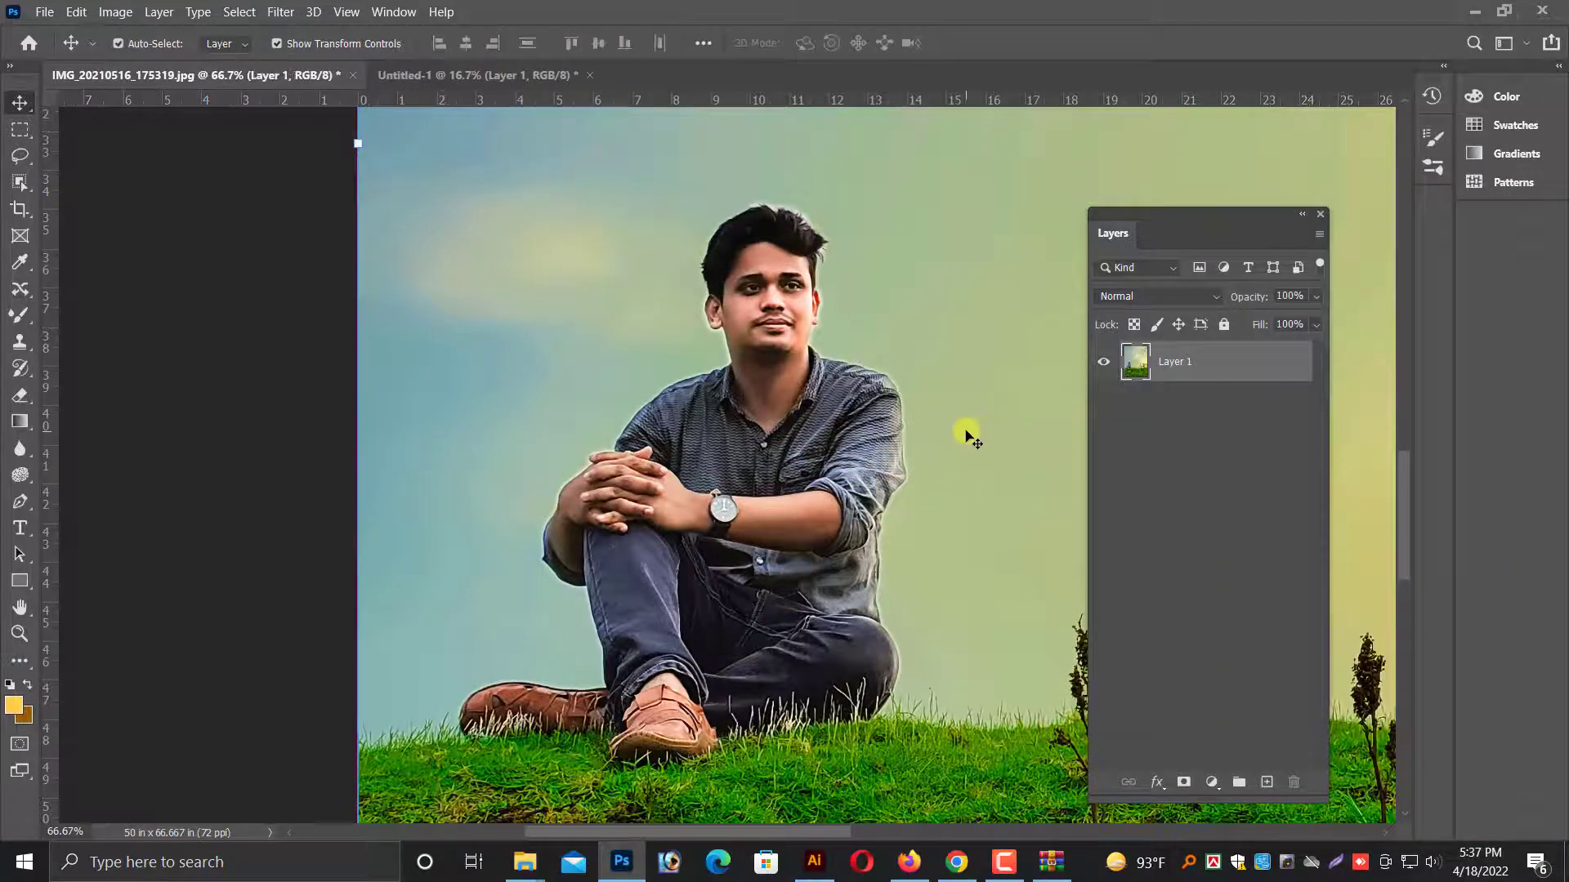
key("ctrl+plus")
key("ctrl+plus")
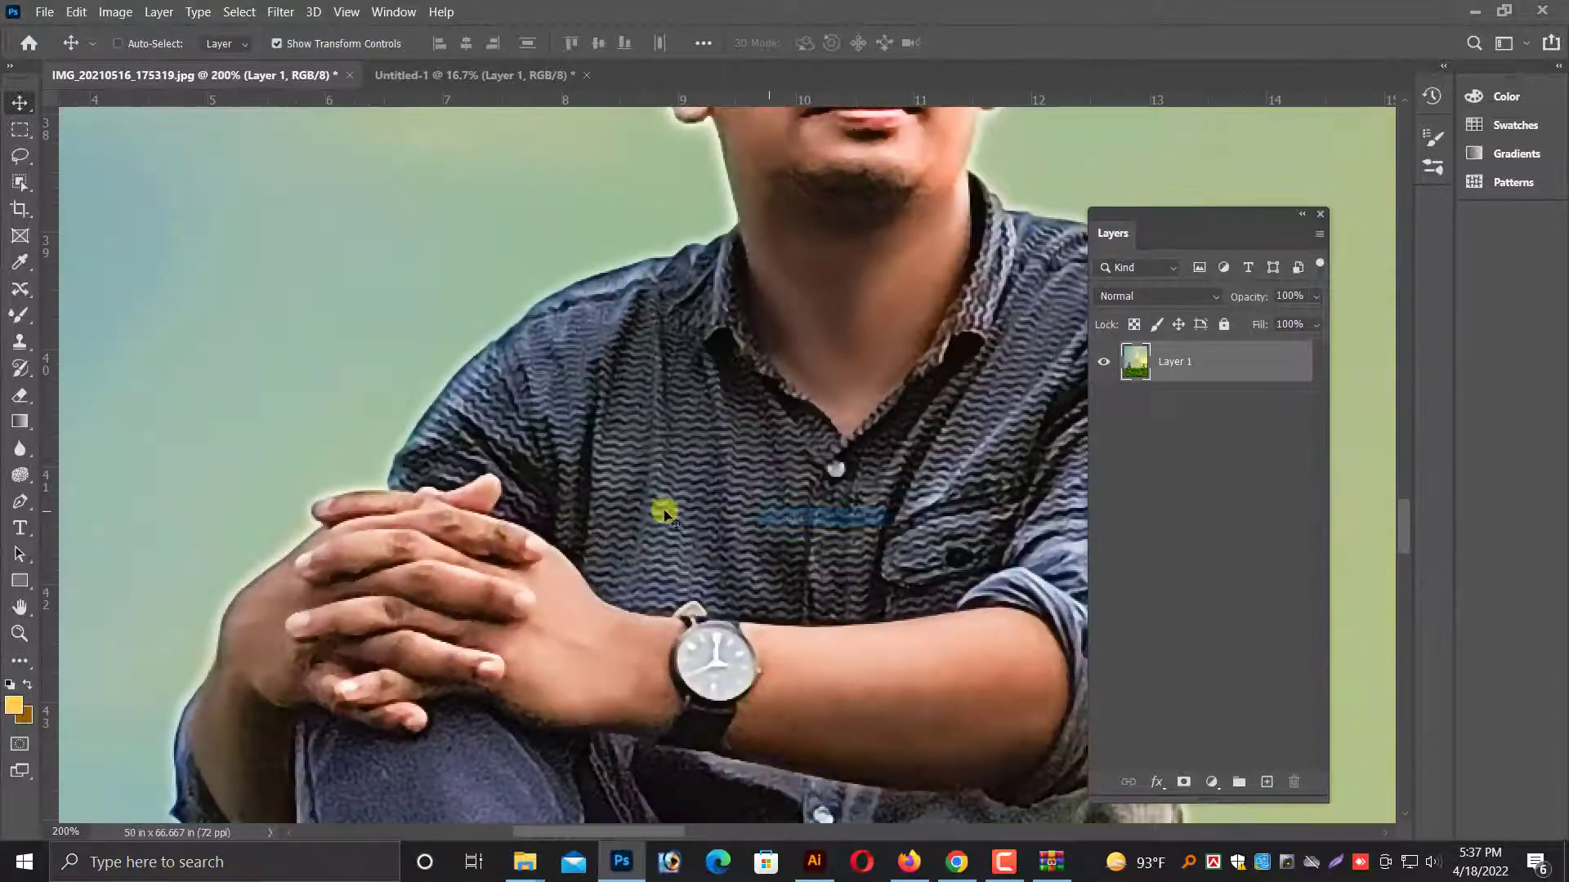
left_click_drag(644, 442, 499, 460)
key("ctrl+minus")
key("ctrl+minus")
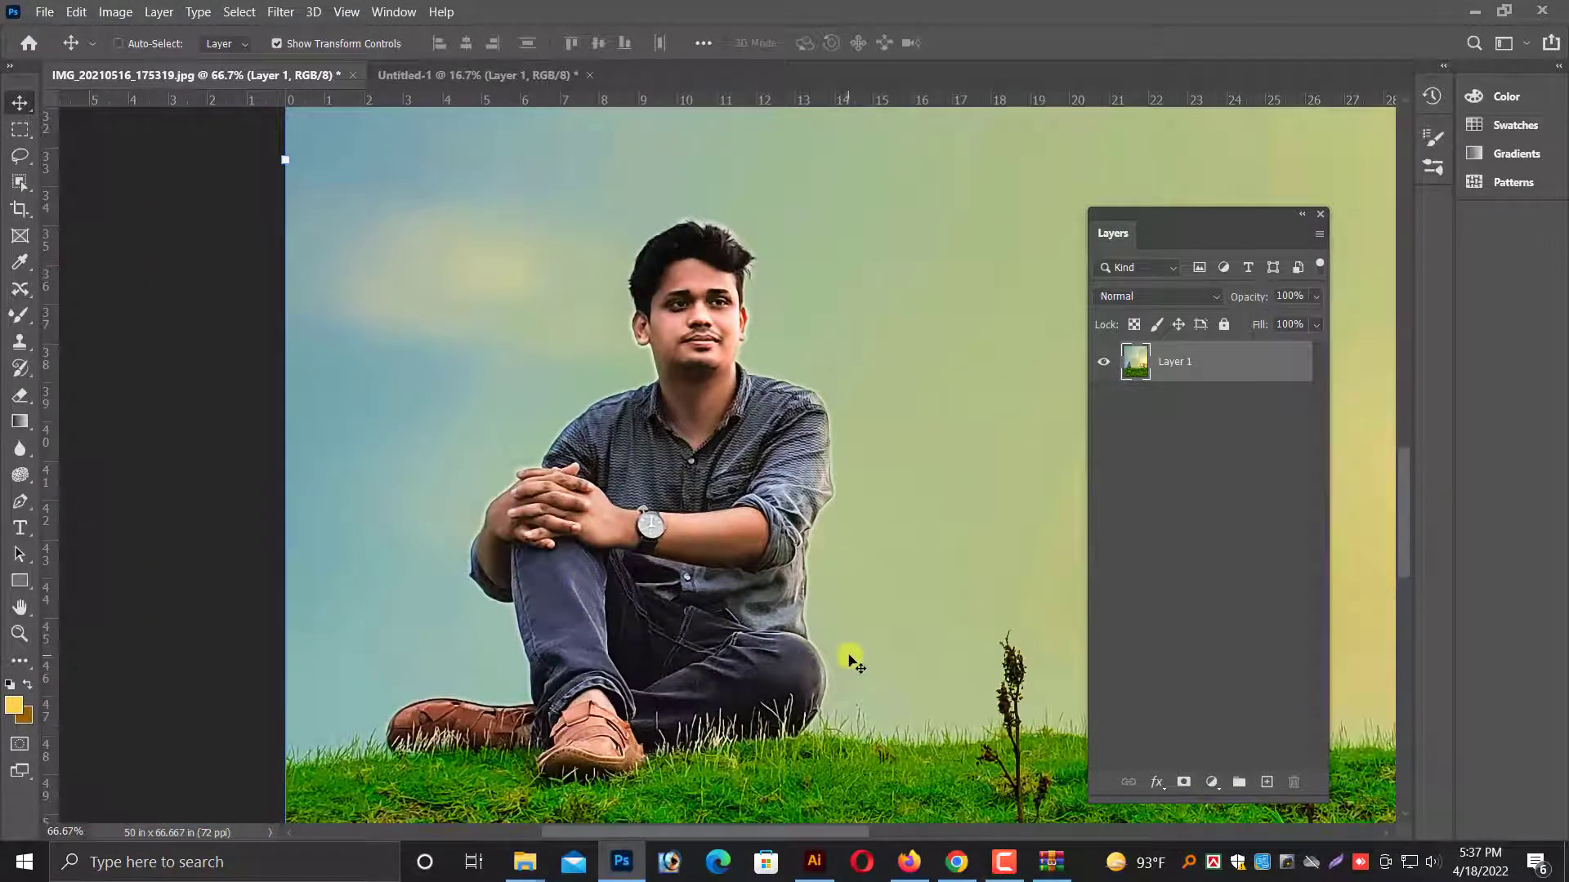
Start a Pen tool path on the shirt edge above the clasped hands and trace it up the sleeve and over the shoulder.
key("ctrl+plus")
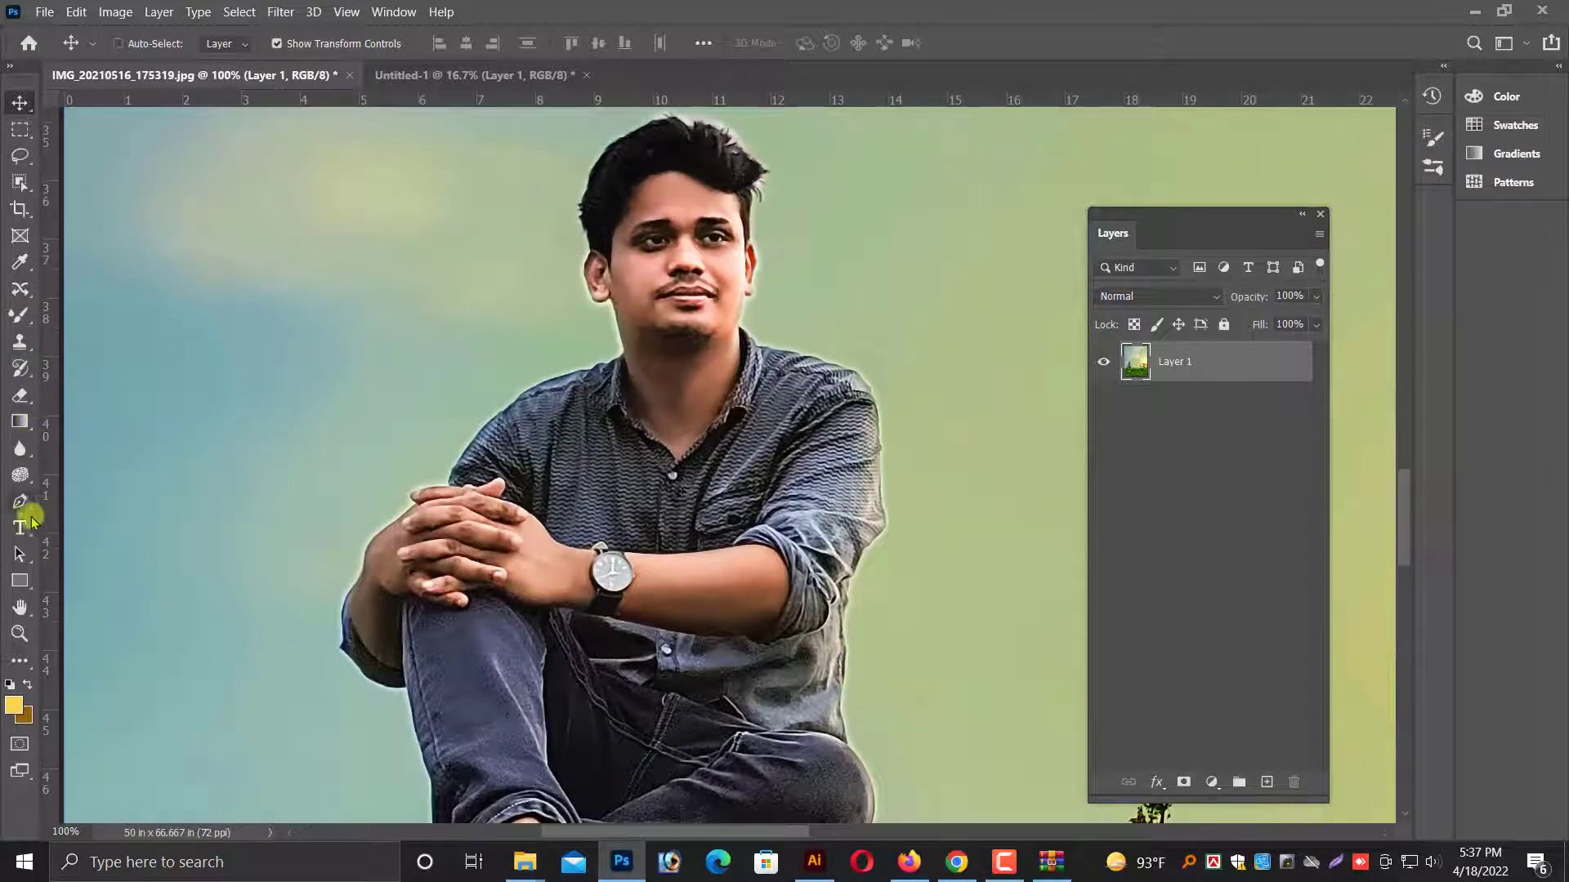
key("ctrl+plus")
left_click_drag(538, 439, 692, 487)
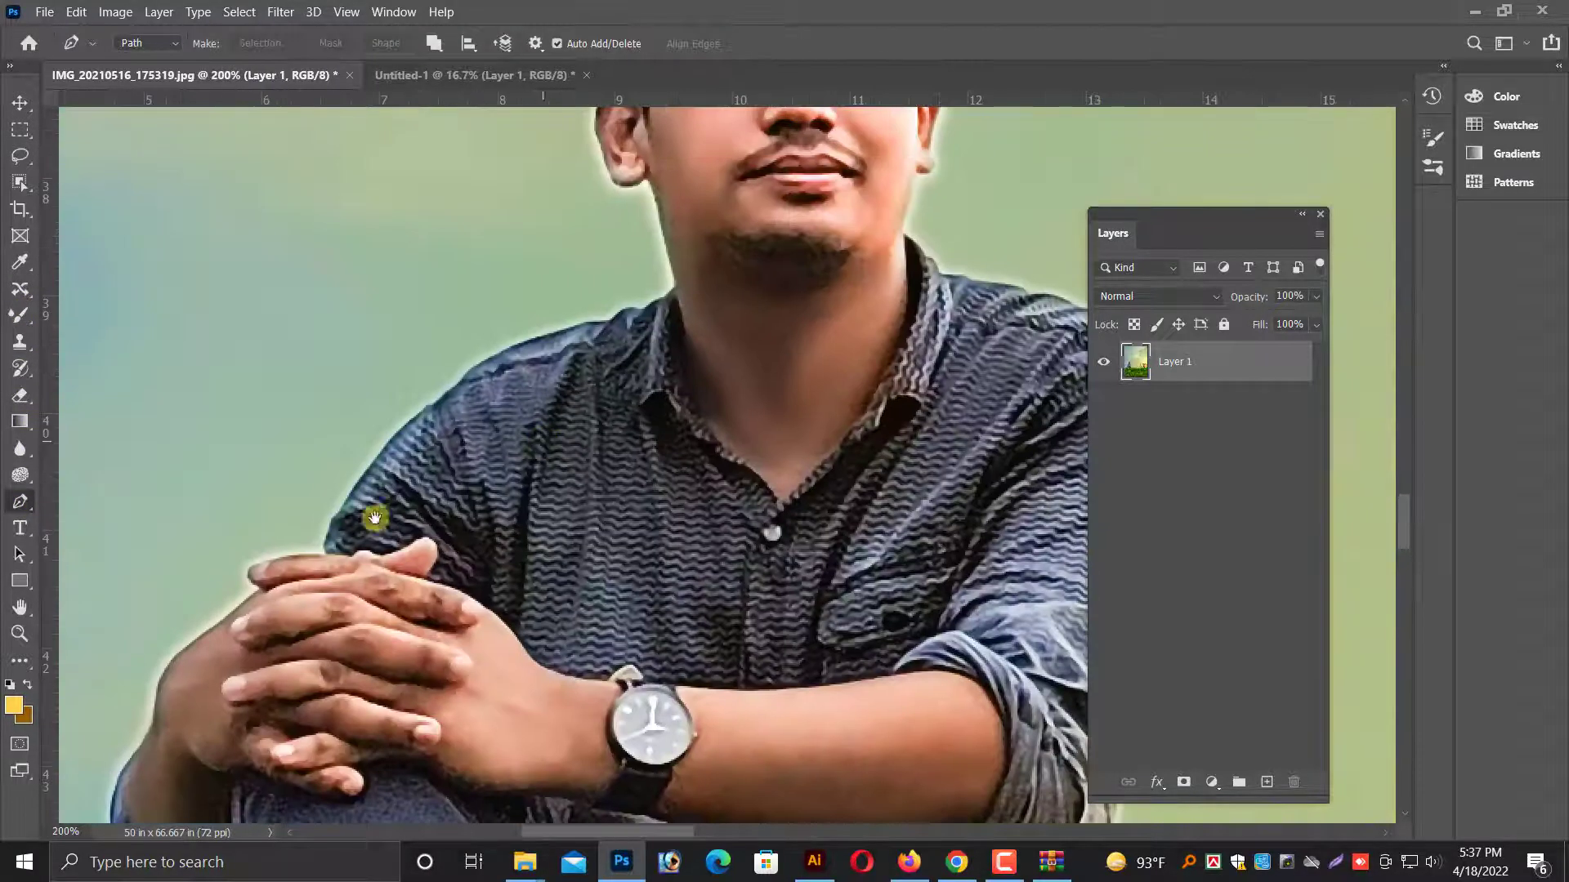
left_click(323, 539)
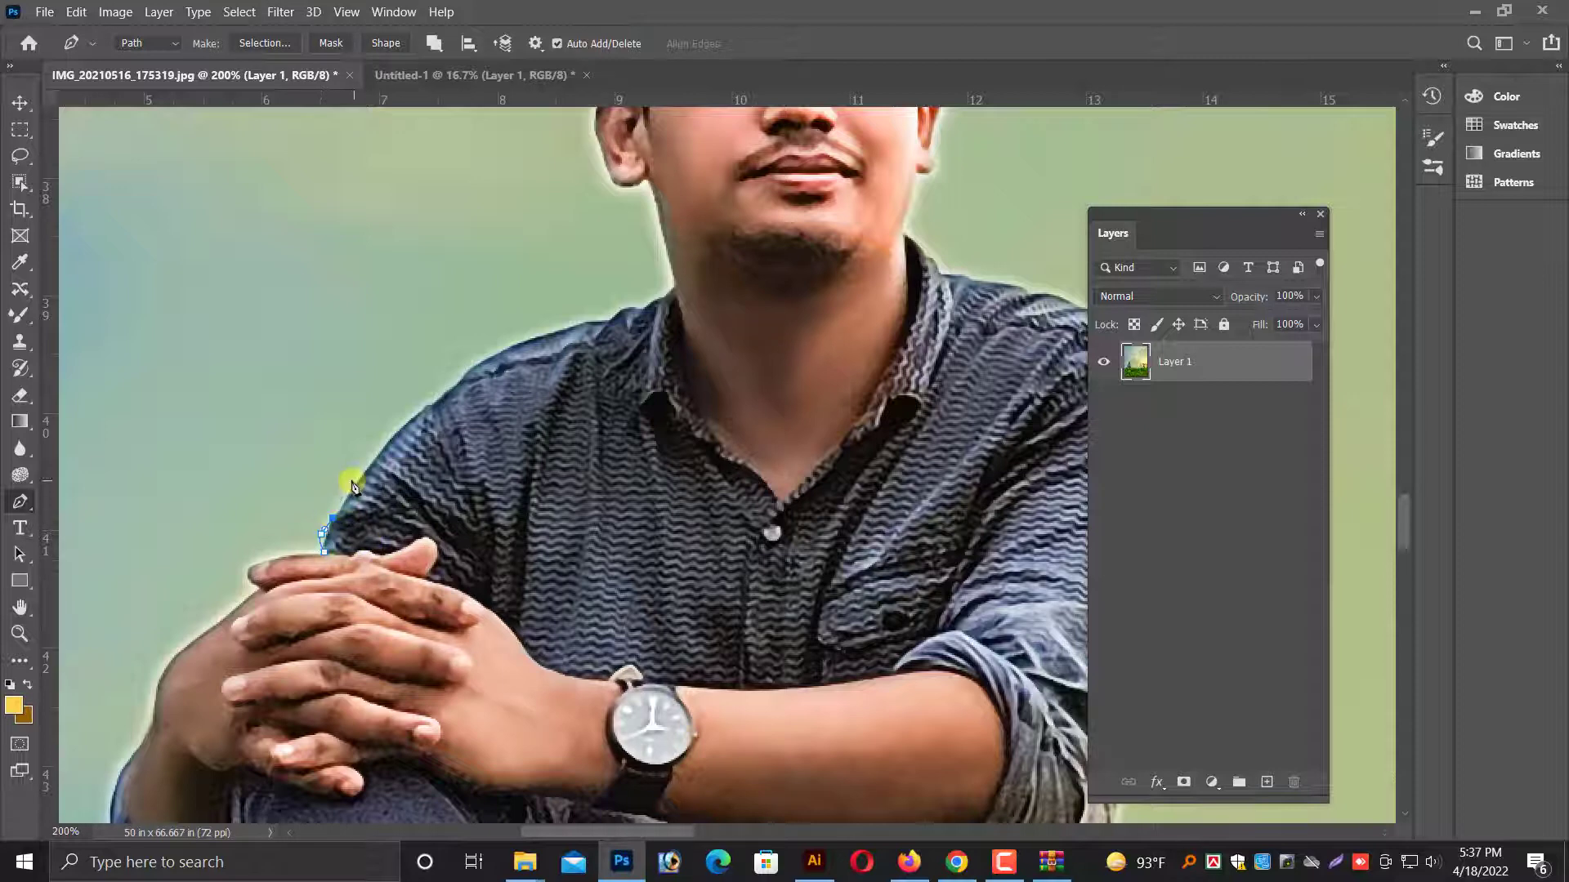
left_click(426, 409)
left_click(438, 394)
left_click(448, 388)
left_click(480, 365)
key("ctrl+plus")
scroll(475, 310, "up", 1)
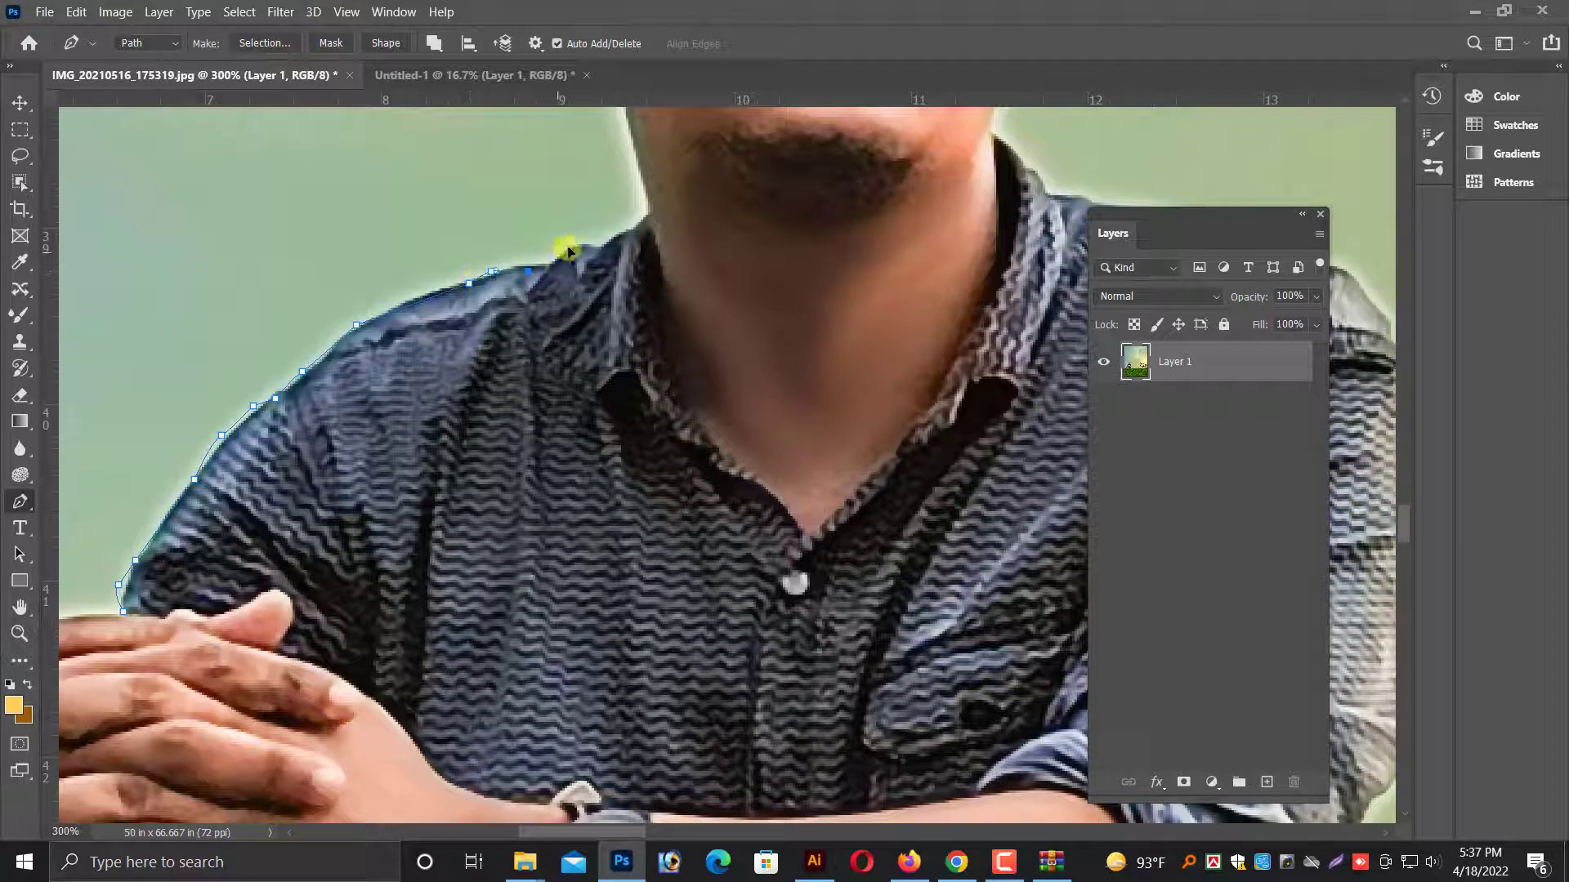
Continue the path from the neck down the inner collar edge to the point of the V-shaped neckline.
left_click(668, 330)
left_click(675, 367)
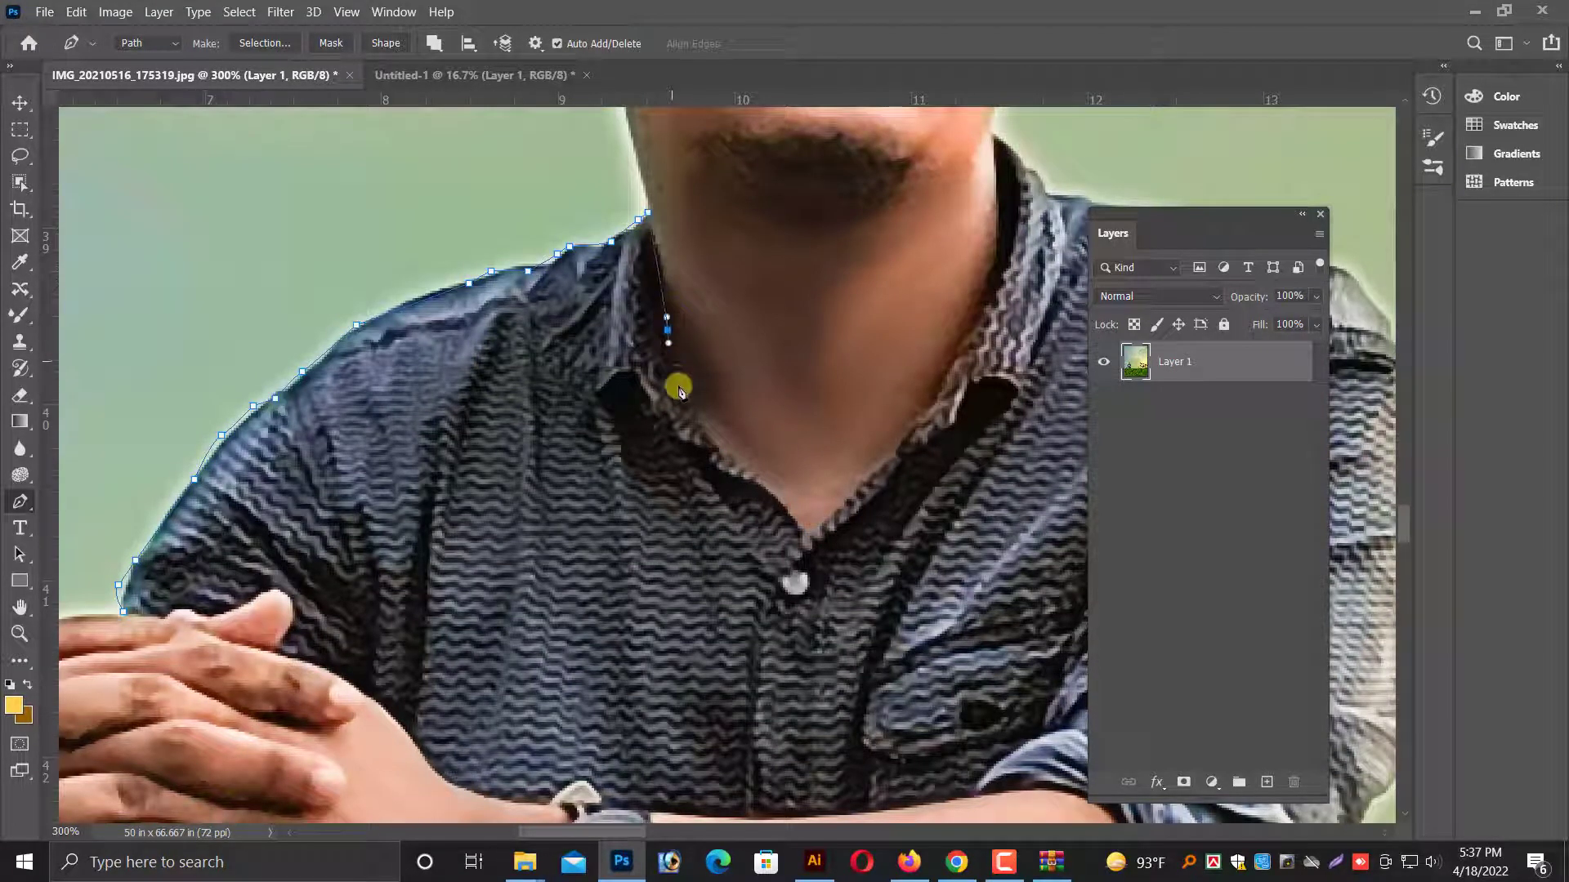
left_click(682, 399)
left_click(694, 414)
left_click(725, 447)
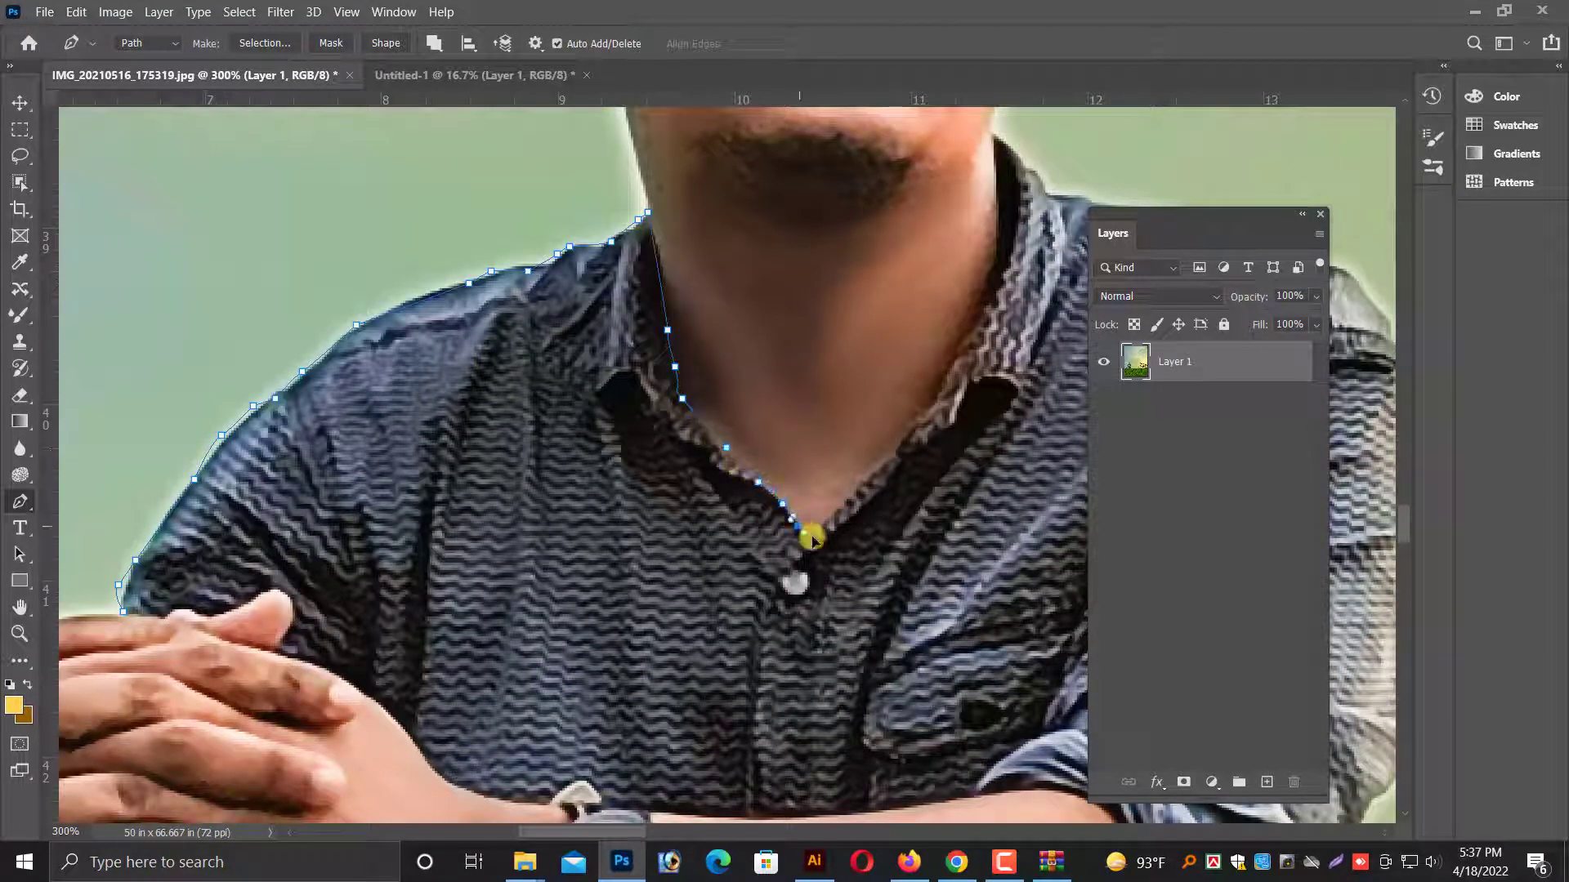
left_click(812, 537)
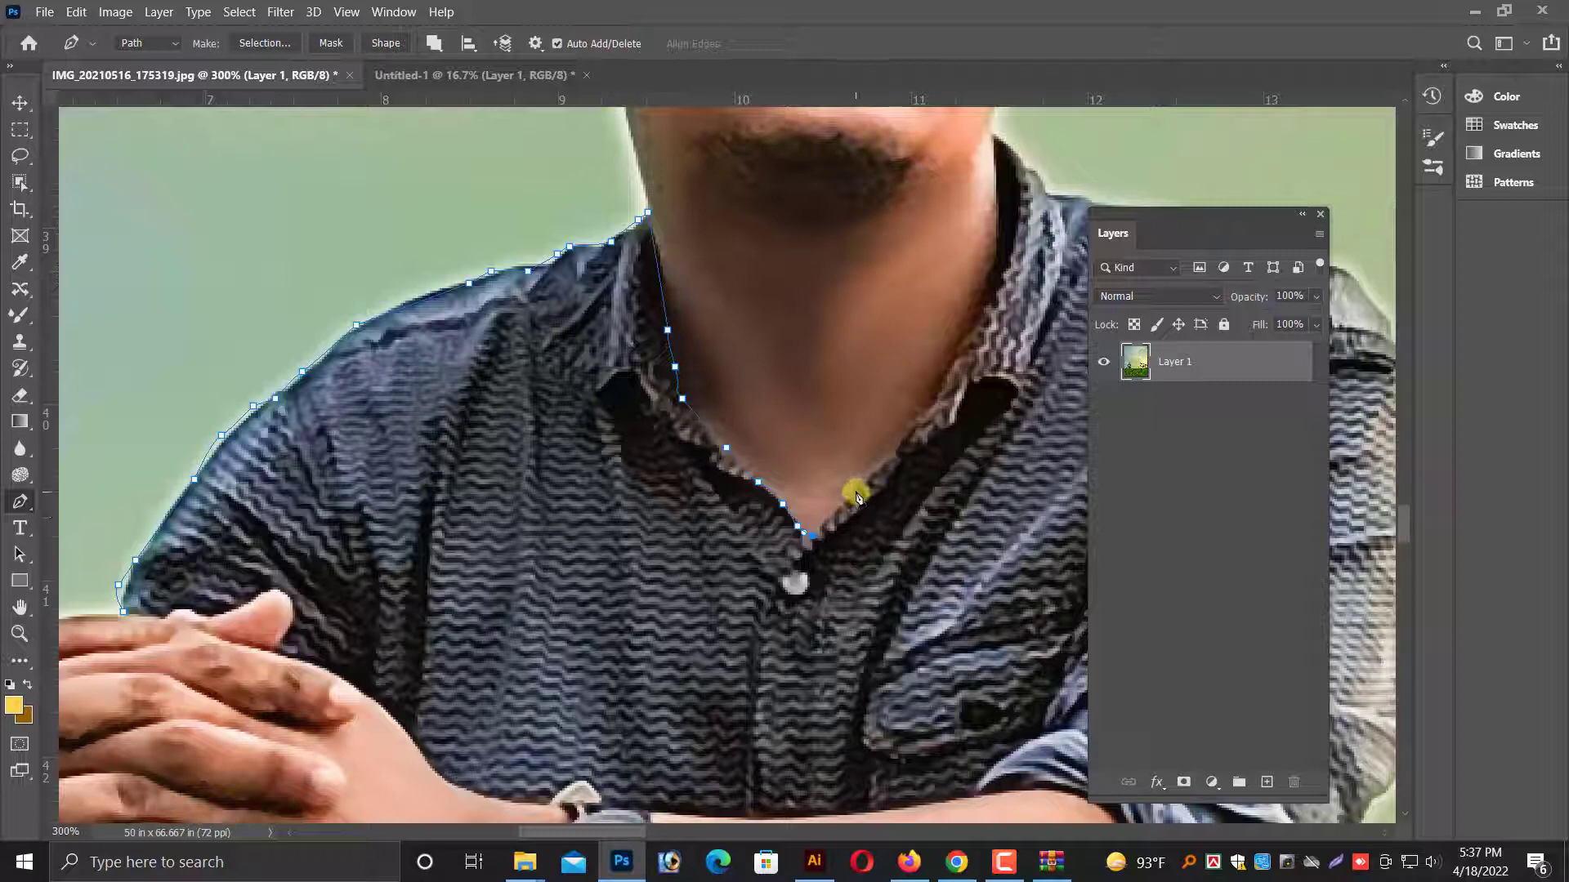
Trace the path up the opposite inner collar edge to where the collar meets the side of the neck.
left_click(954, 356)
left_click(960, 344)
left_click(974, 330)
left_click(993, 299)
left_click(996, 274)
left_click(1006, 215)
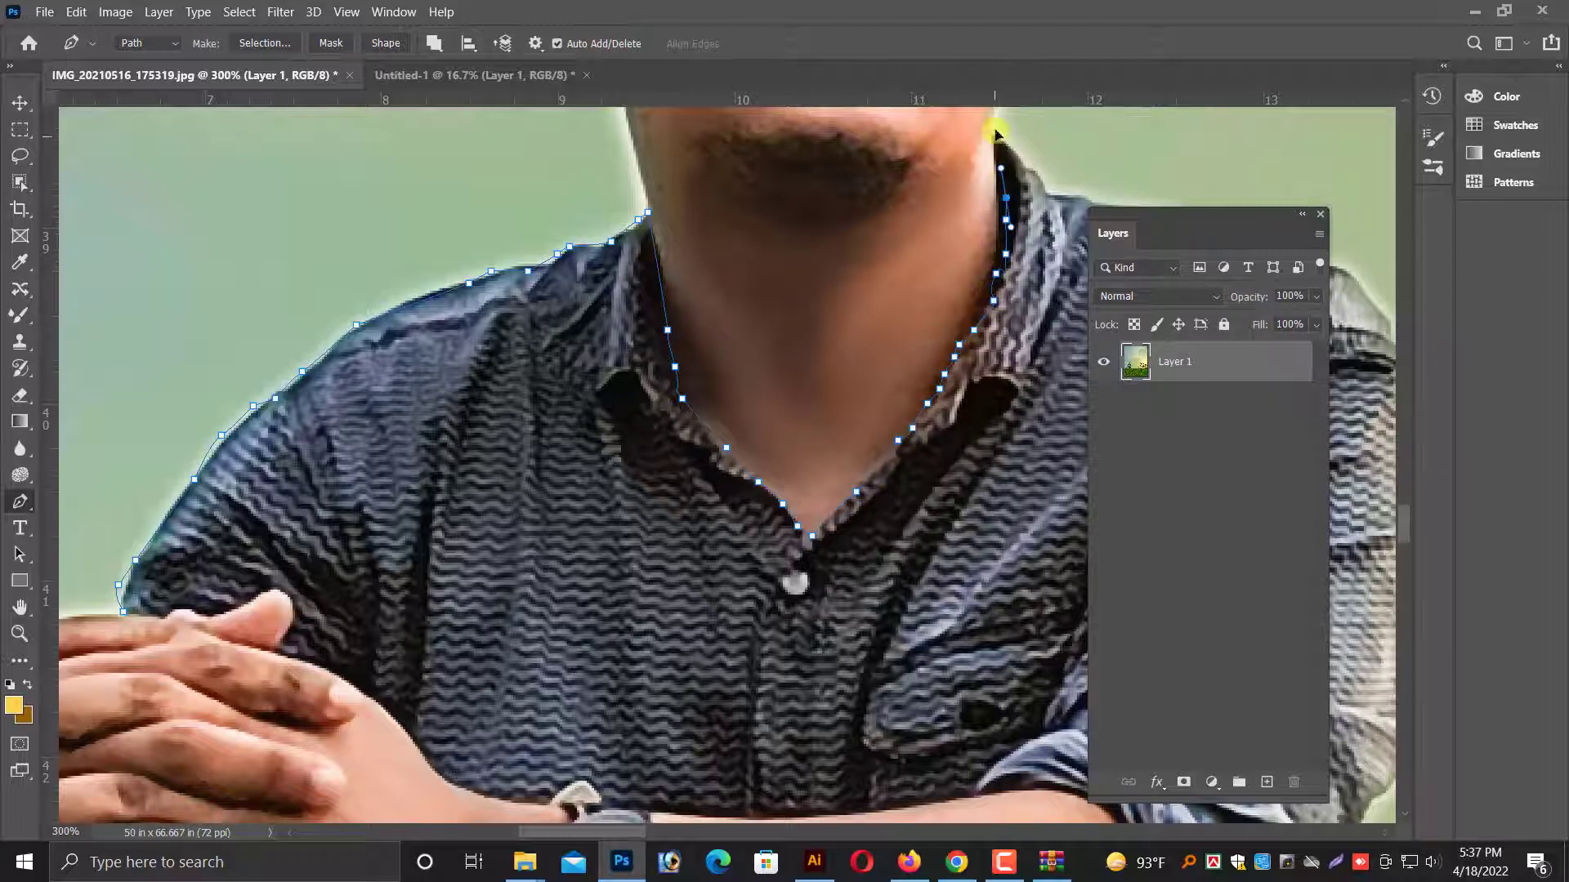
left_click_drag(996, 139, 995, 129)
Extend the path over the collar and along the other shoulder to the upper sleeve of the watch arm.
left_click_drag(1038, 141, 717, 279)
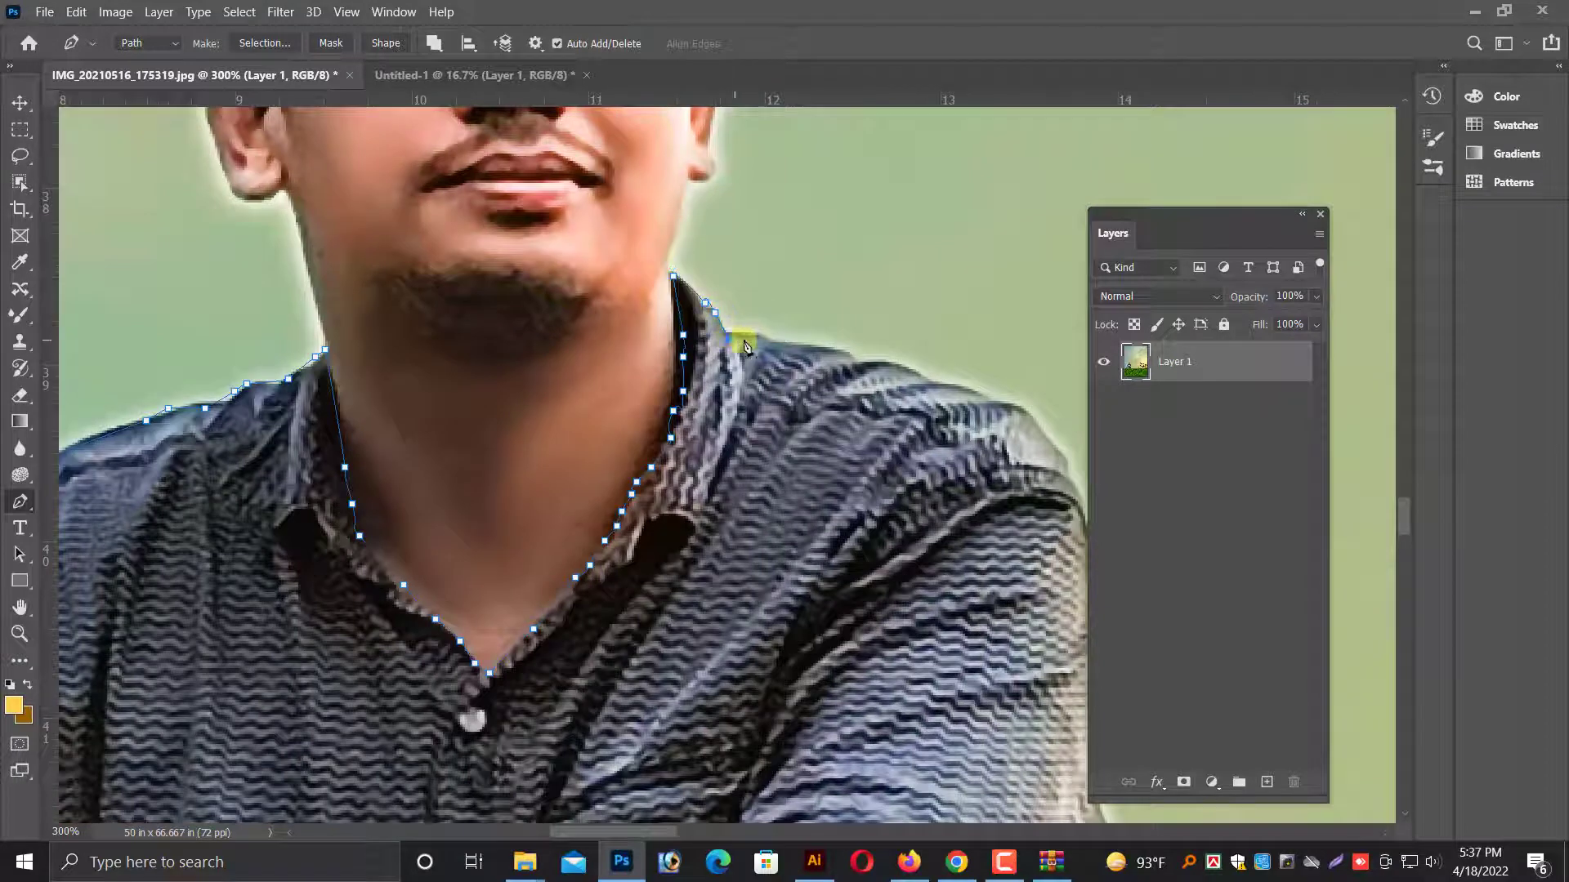
left_click(759, 335)
left_click(799, 340)
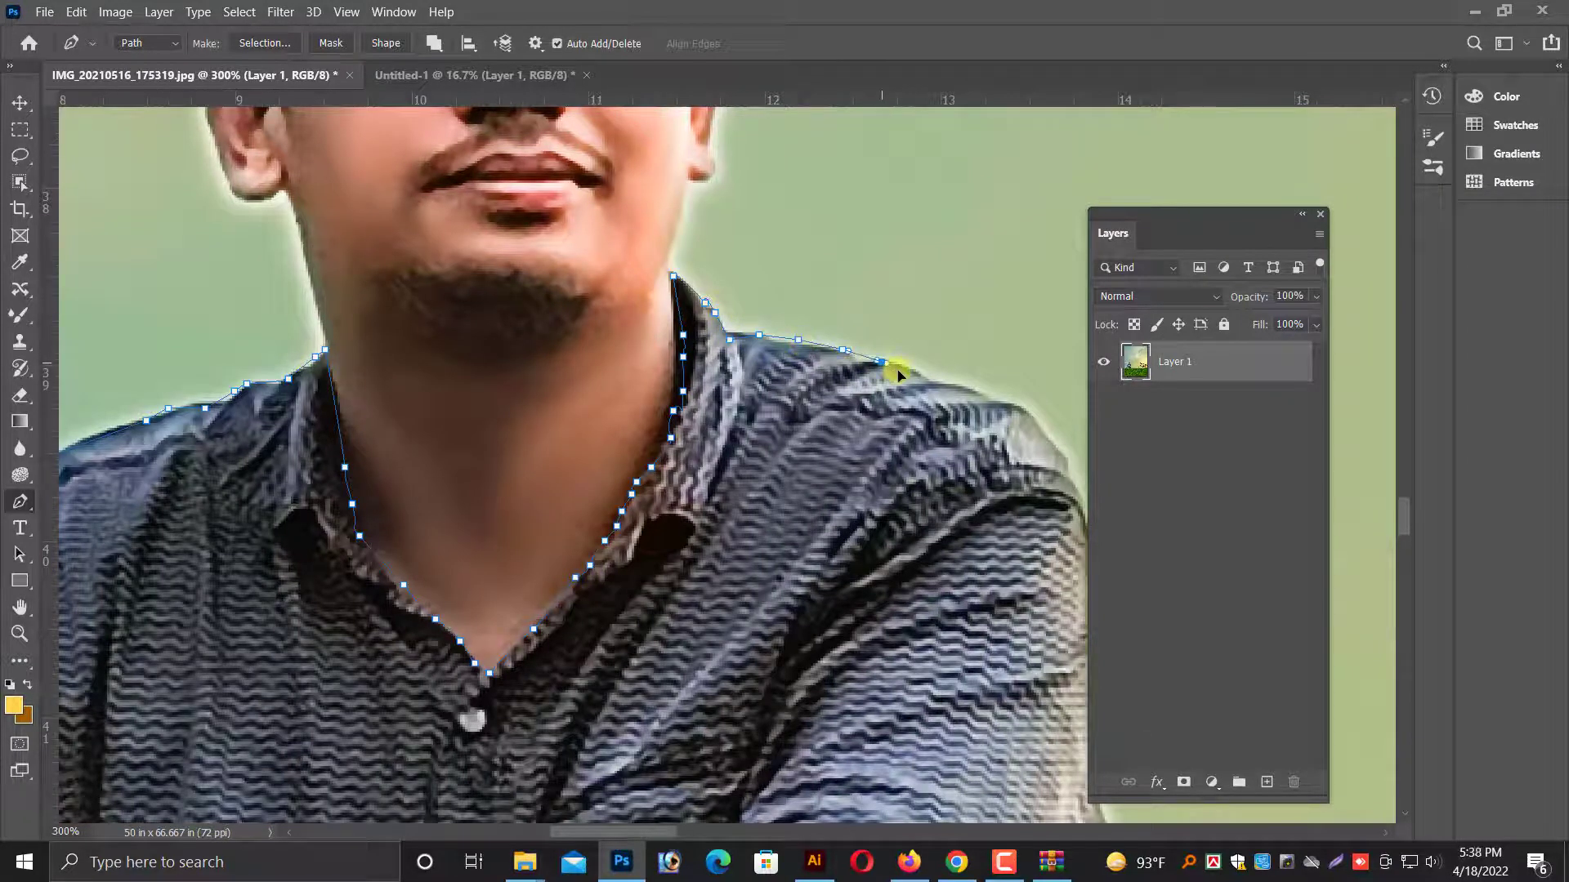
left_click(931, 374)
left_click_drag(1034, 467, 851, 360)
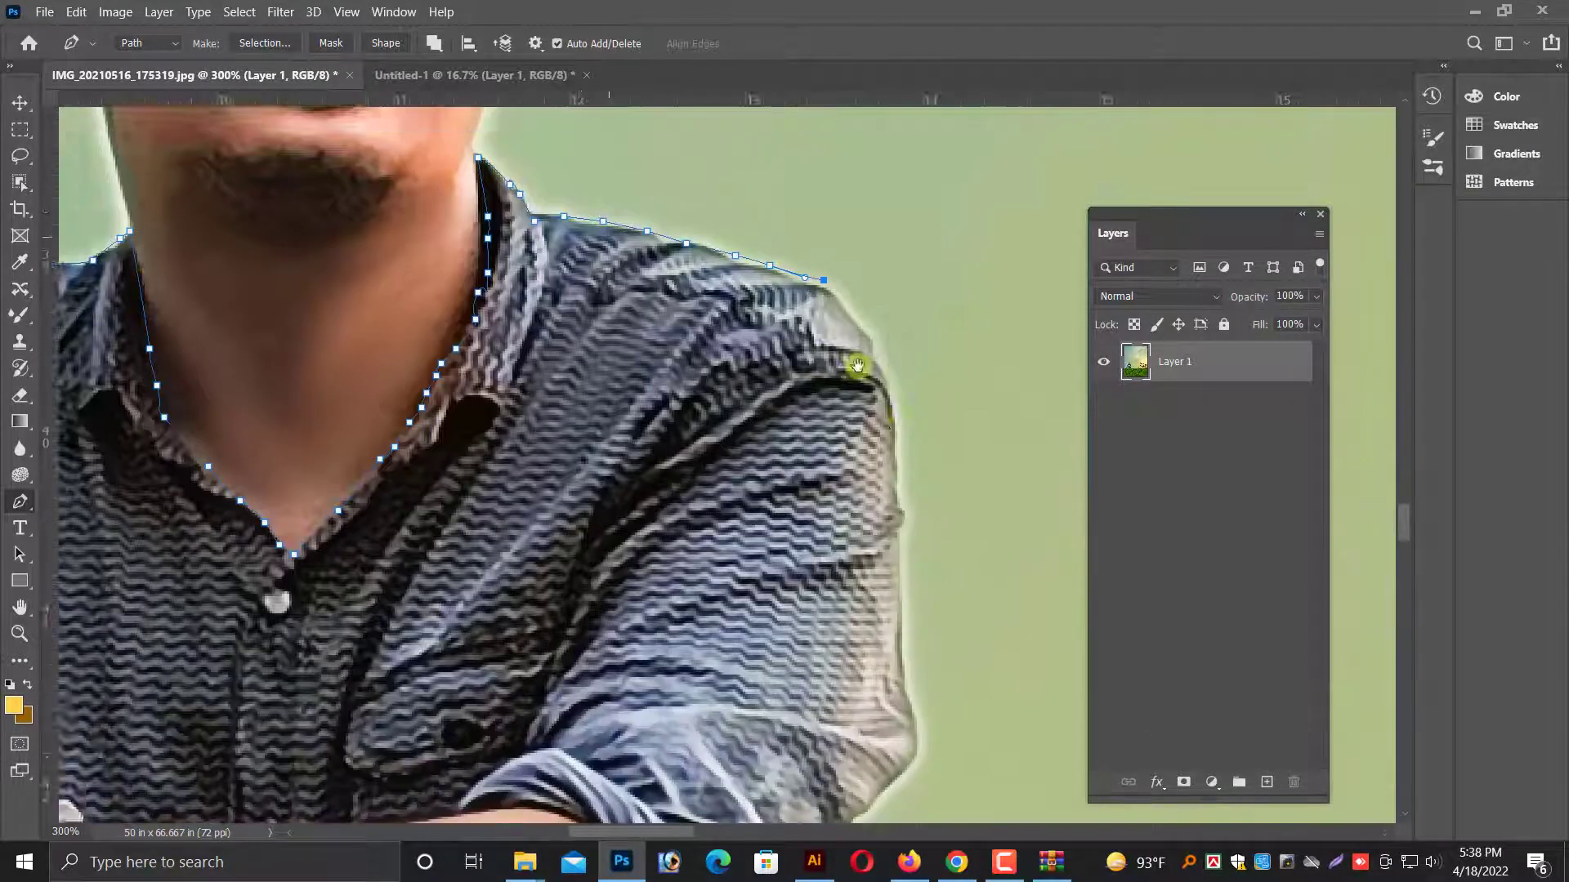
left_click_drag(870, 478, 862, 467)
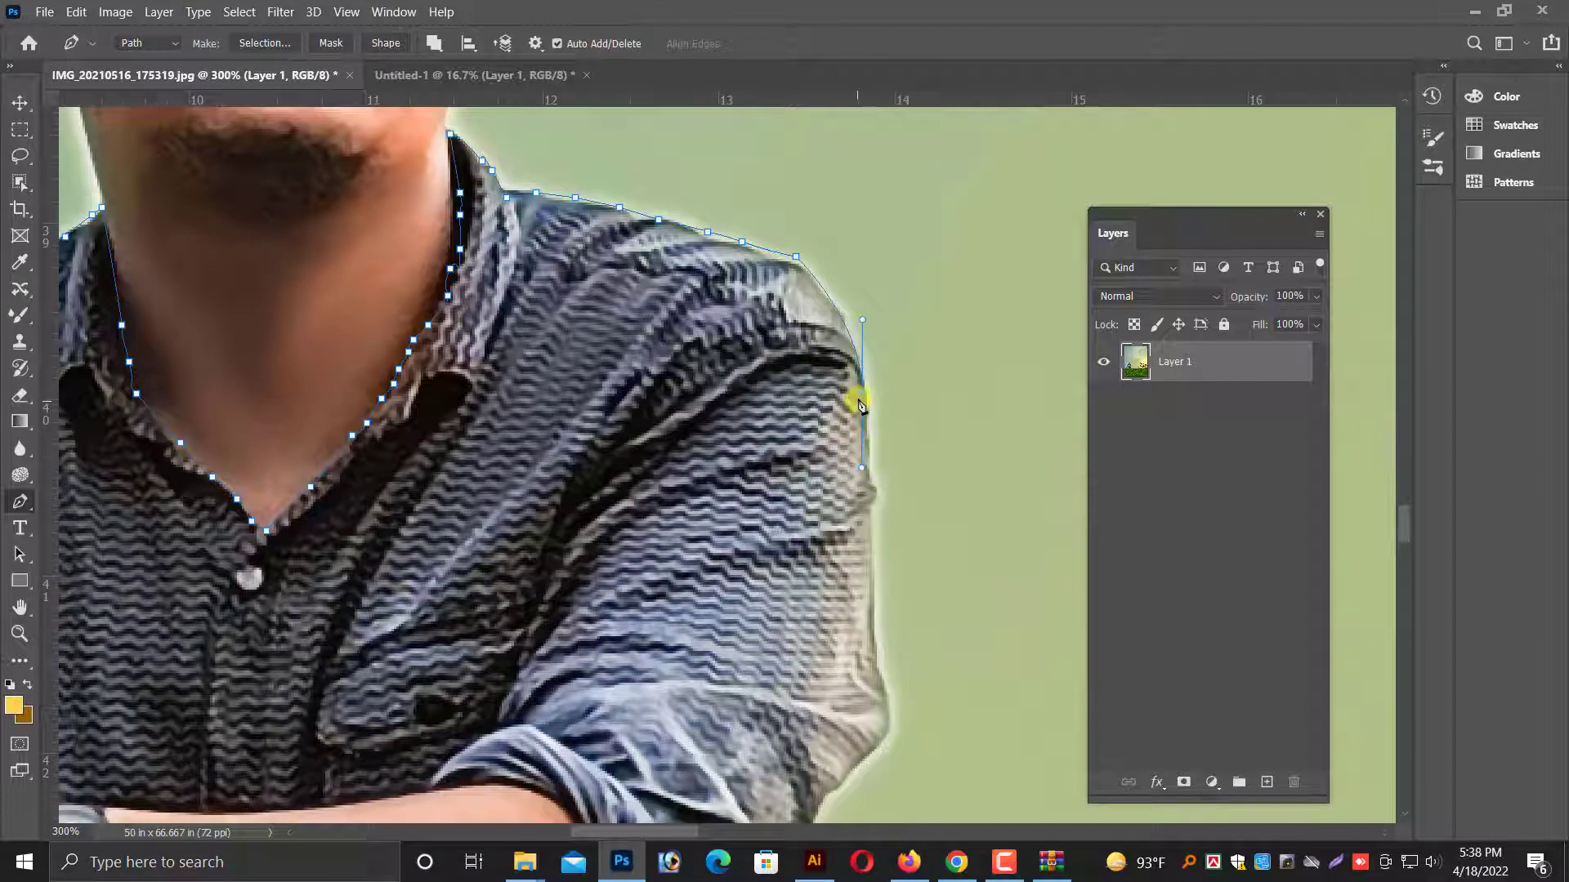
Trace the path down the outer edge of the watch arm's sleeve and around the fold at the elbow.
scroll(873, 558, "down", 2)
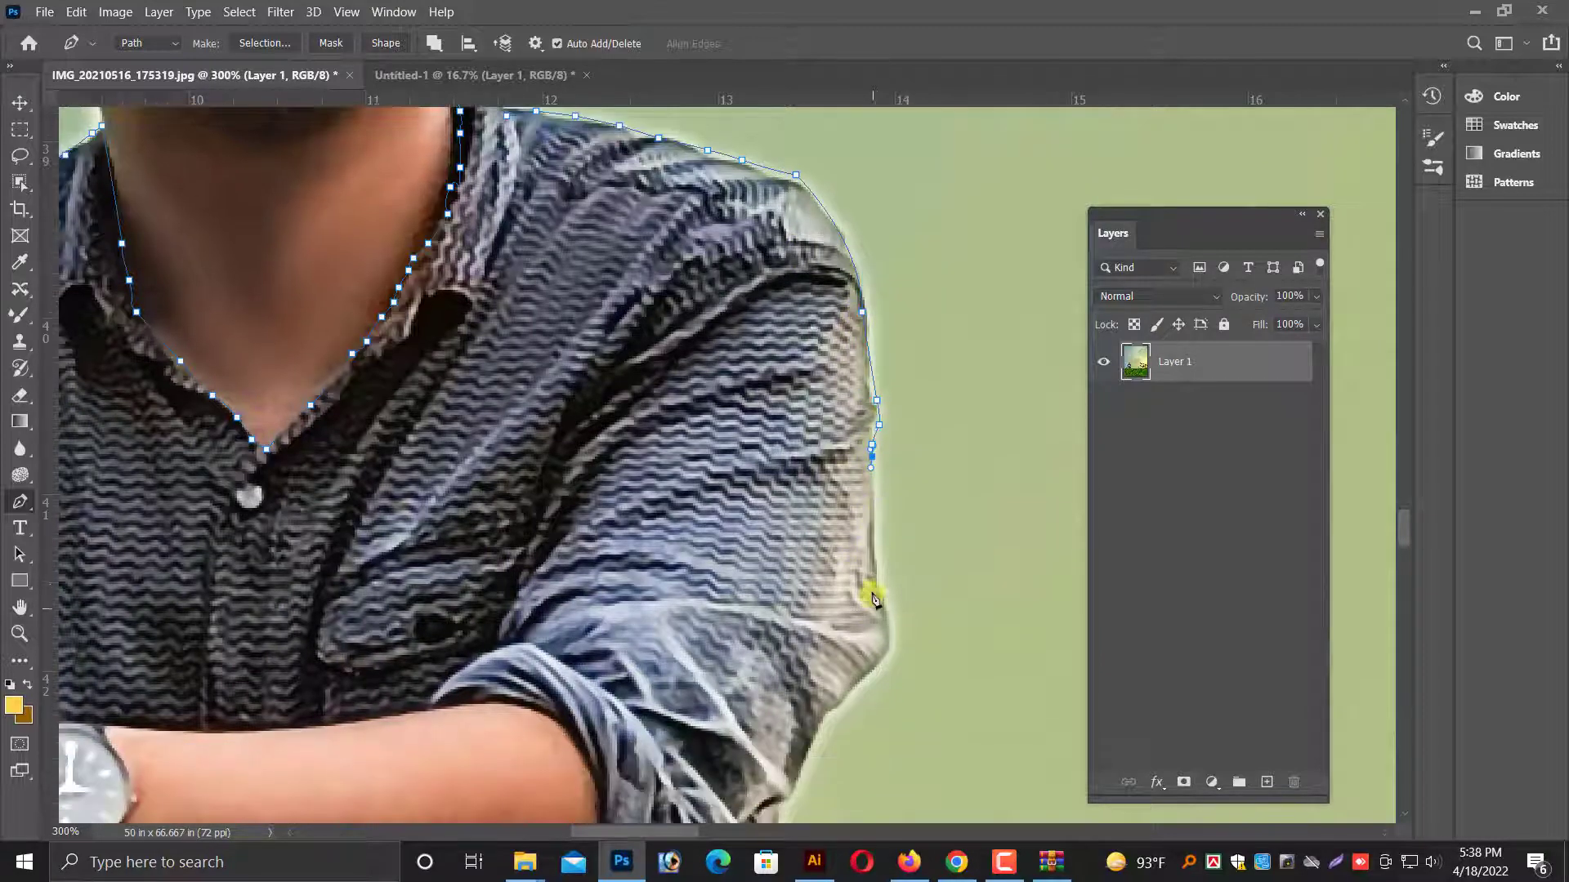
left_click(882, 616)
left_click(887, 629)
left_click(888, 645)
left_click(835, 708)
left_click(818, 718)
Continue the path below the elbow and down the side of the shirt to just above the hem.
scroll(817, 723, "down", 2)
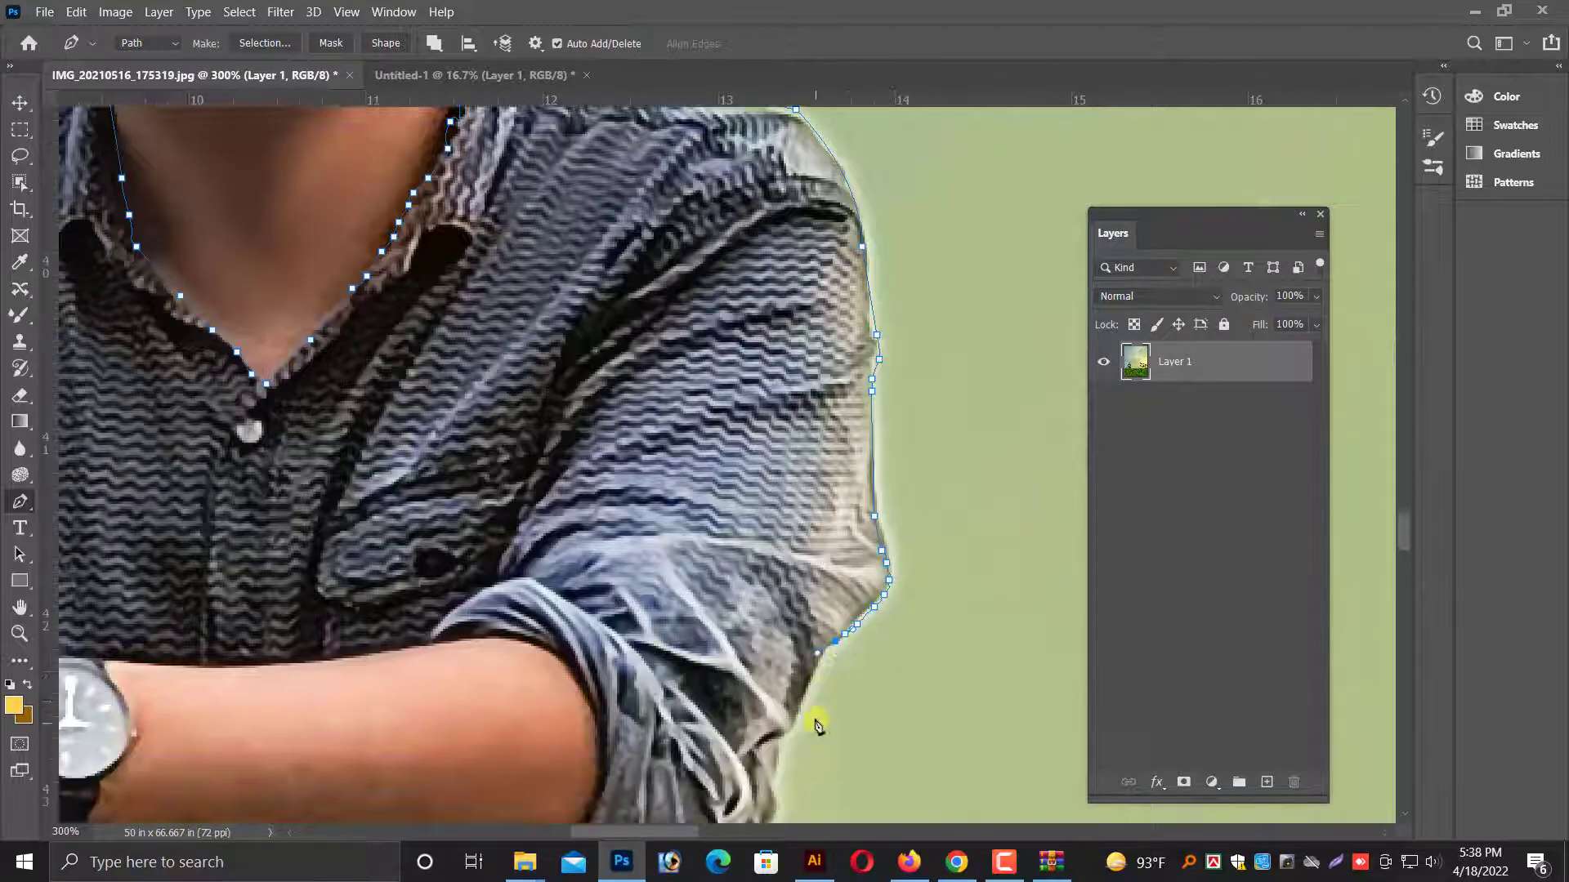
left_click(783, 741)
scroll(781, 736, "down", 3)
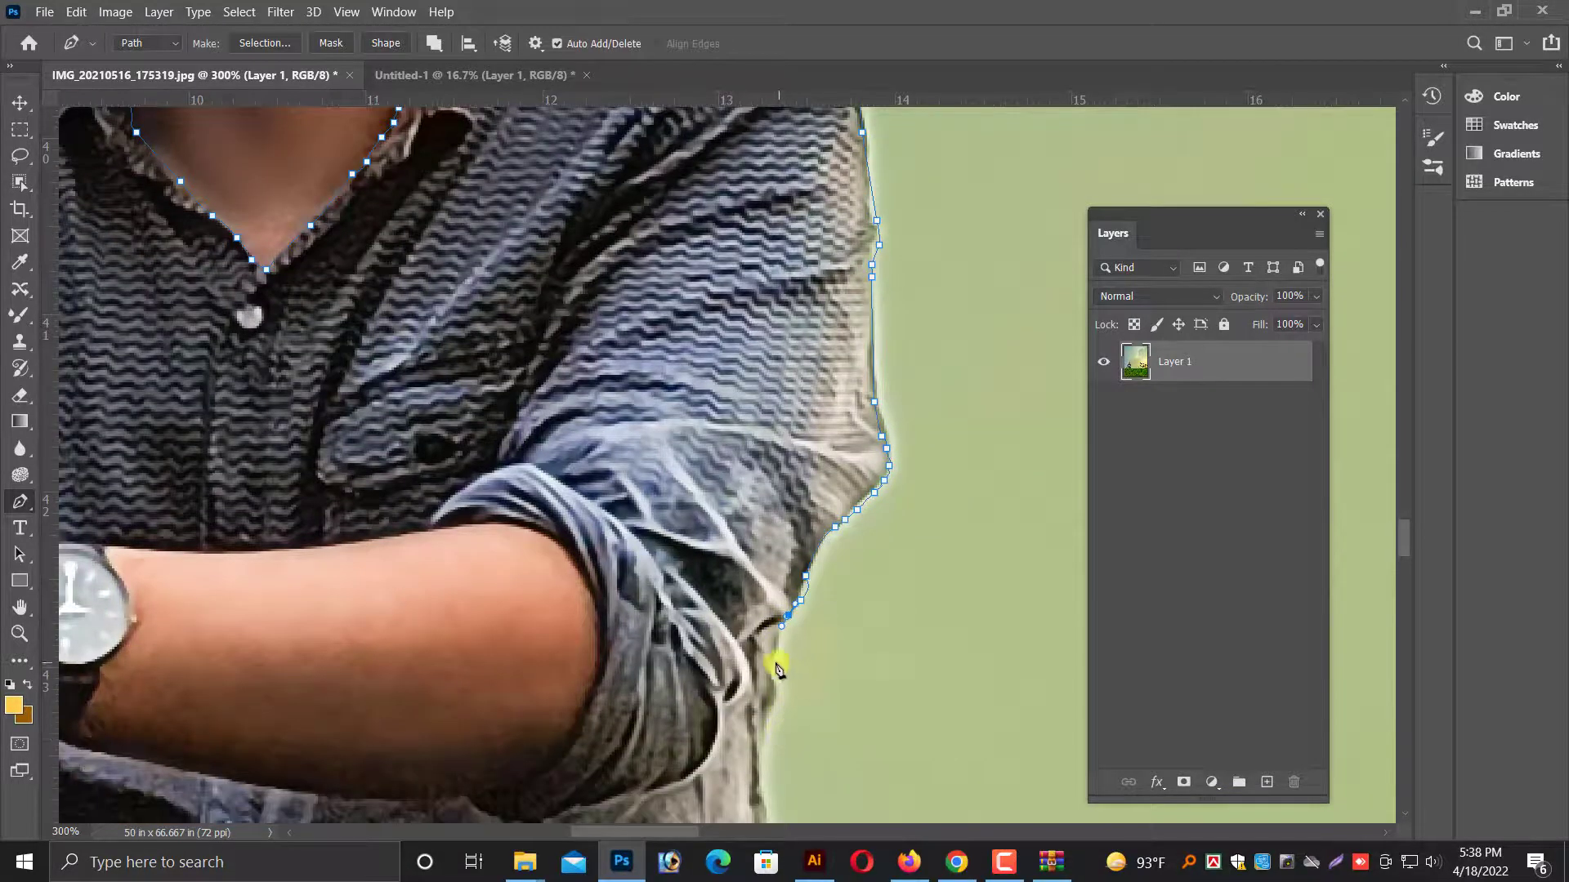
scroll(777, 719, "down", 7)
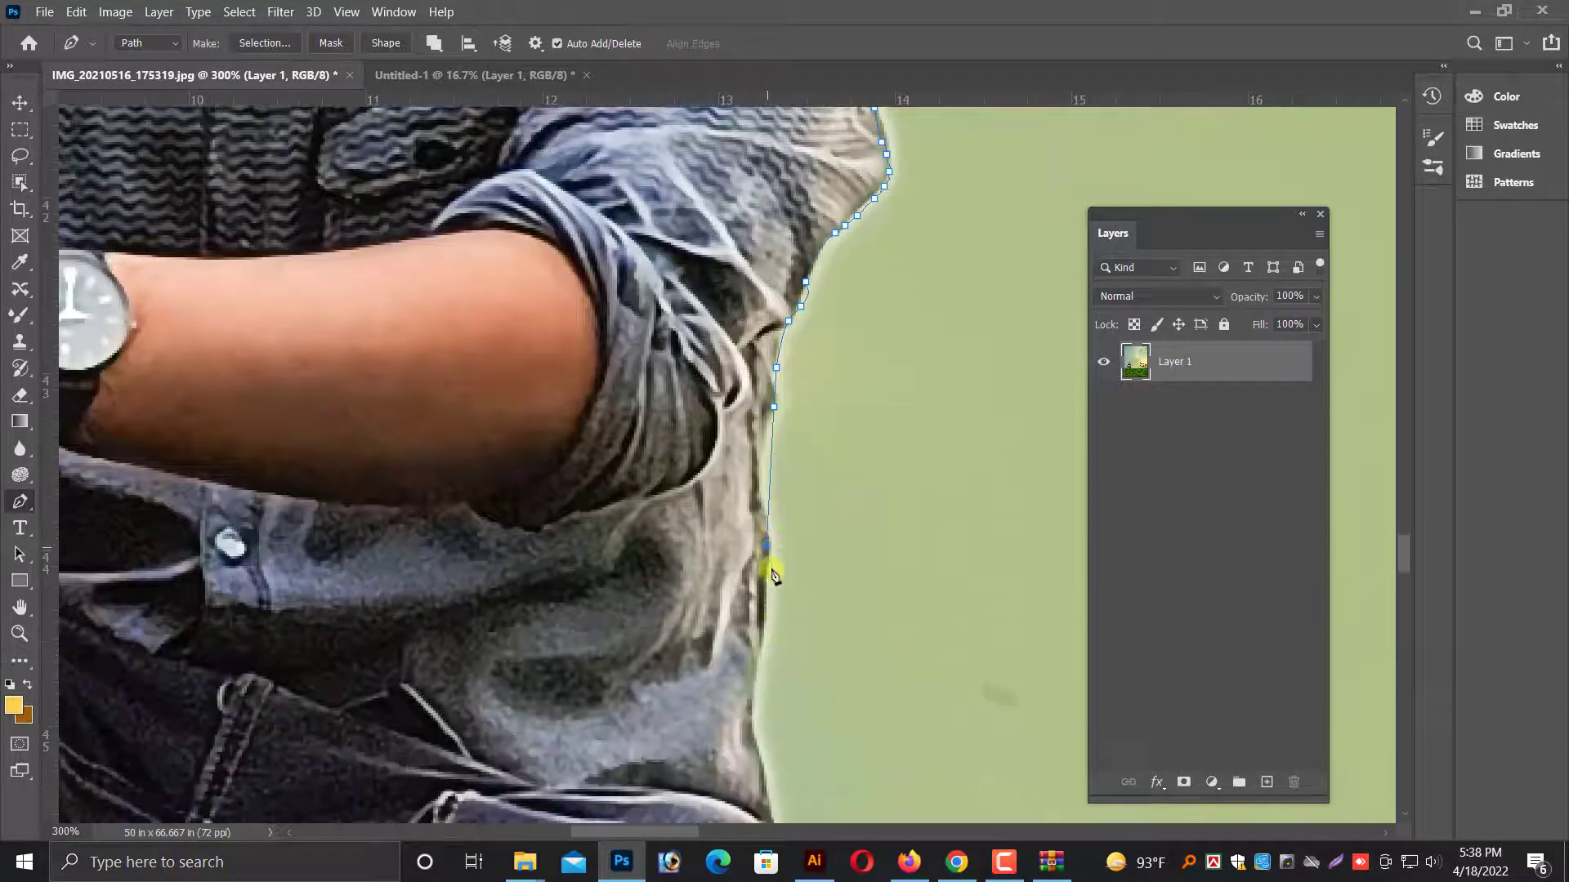
left_click(759, 660)
left_click(759, 674)
left_click(751, 699)
left_click(749, 733)
left_click_drag(748, 749, 749, 756)
Trace the path around the shirt's lower corner and along the hem above the thigh.
scroll(750, 759, "down", 2)
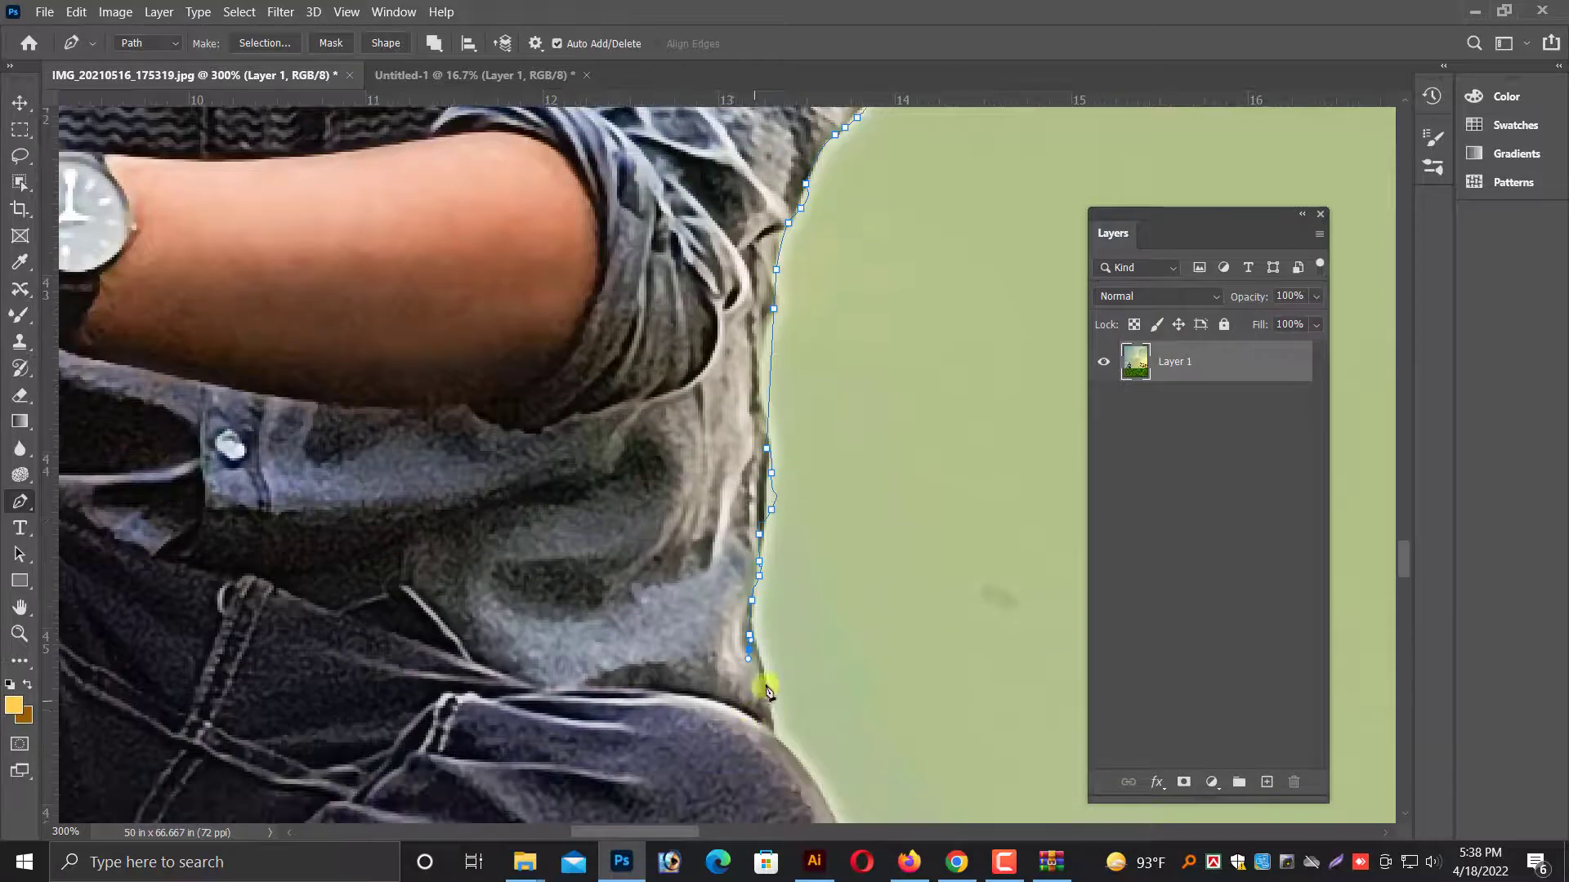
left_click(761, 719)
left_click(701, 693)
left_click(673, 689)
left_click(622, 687)
left_click(580, 686)
left_click(563, 686)
left_click(548, 686)
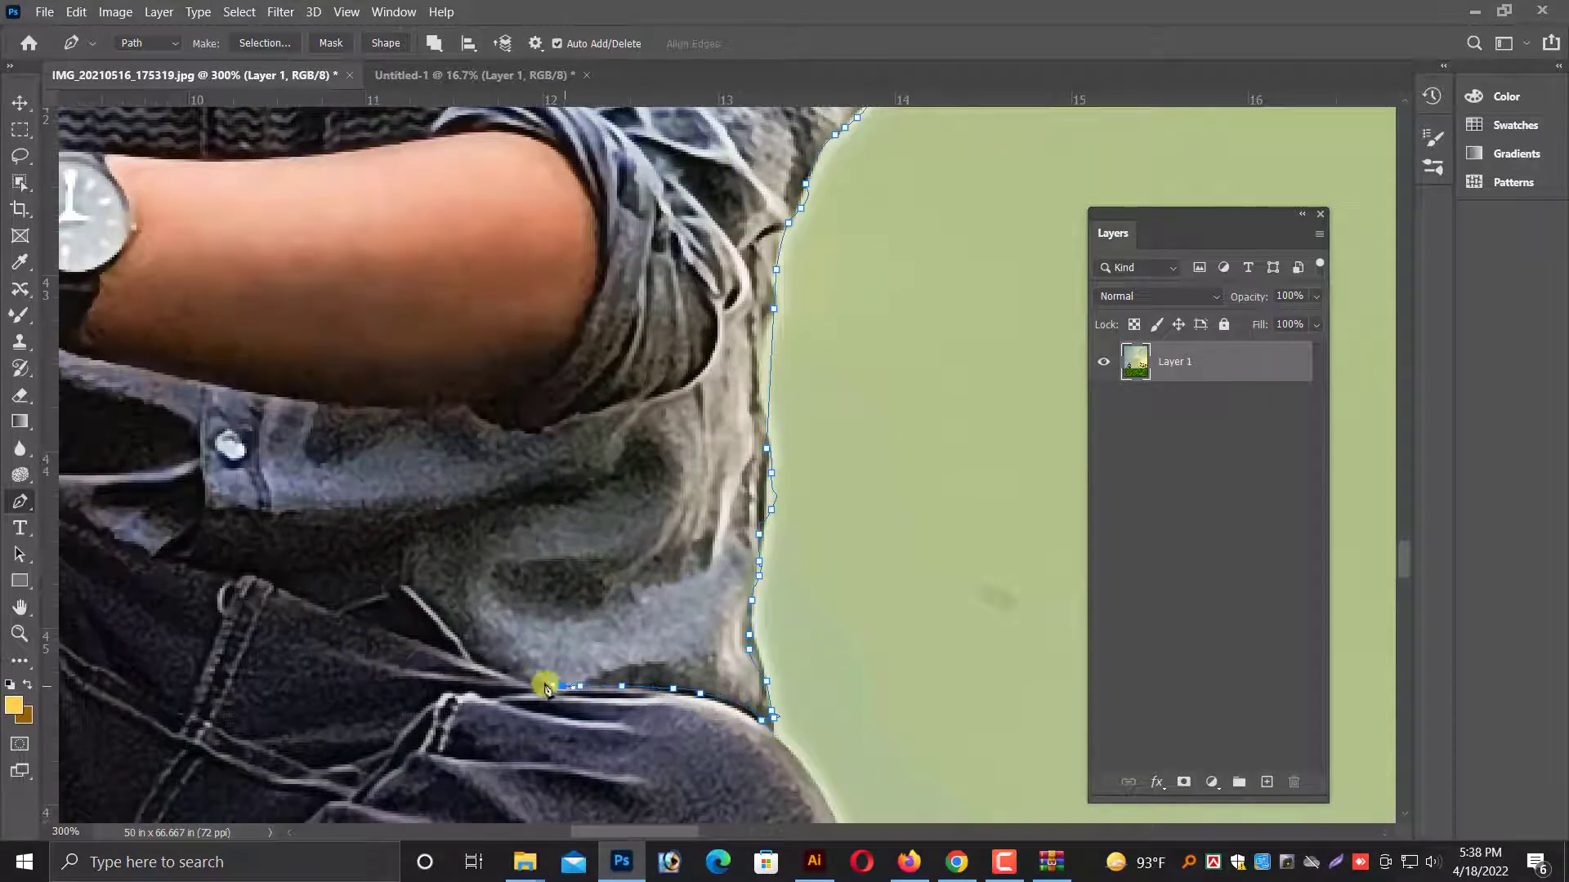
Follow the shirt hem with the path up over the dark notch and towards the belt loop of the jeans.
left_click(530, 678)
left_click(464, 639)
left_click(438, 615)
left_click(408, 592)
left_click(373, 591)
left_click(350, 600)
left_click(295, 611)
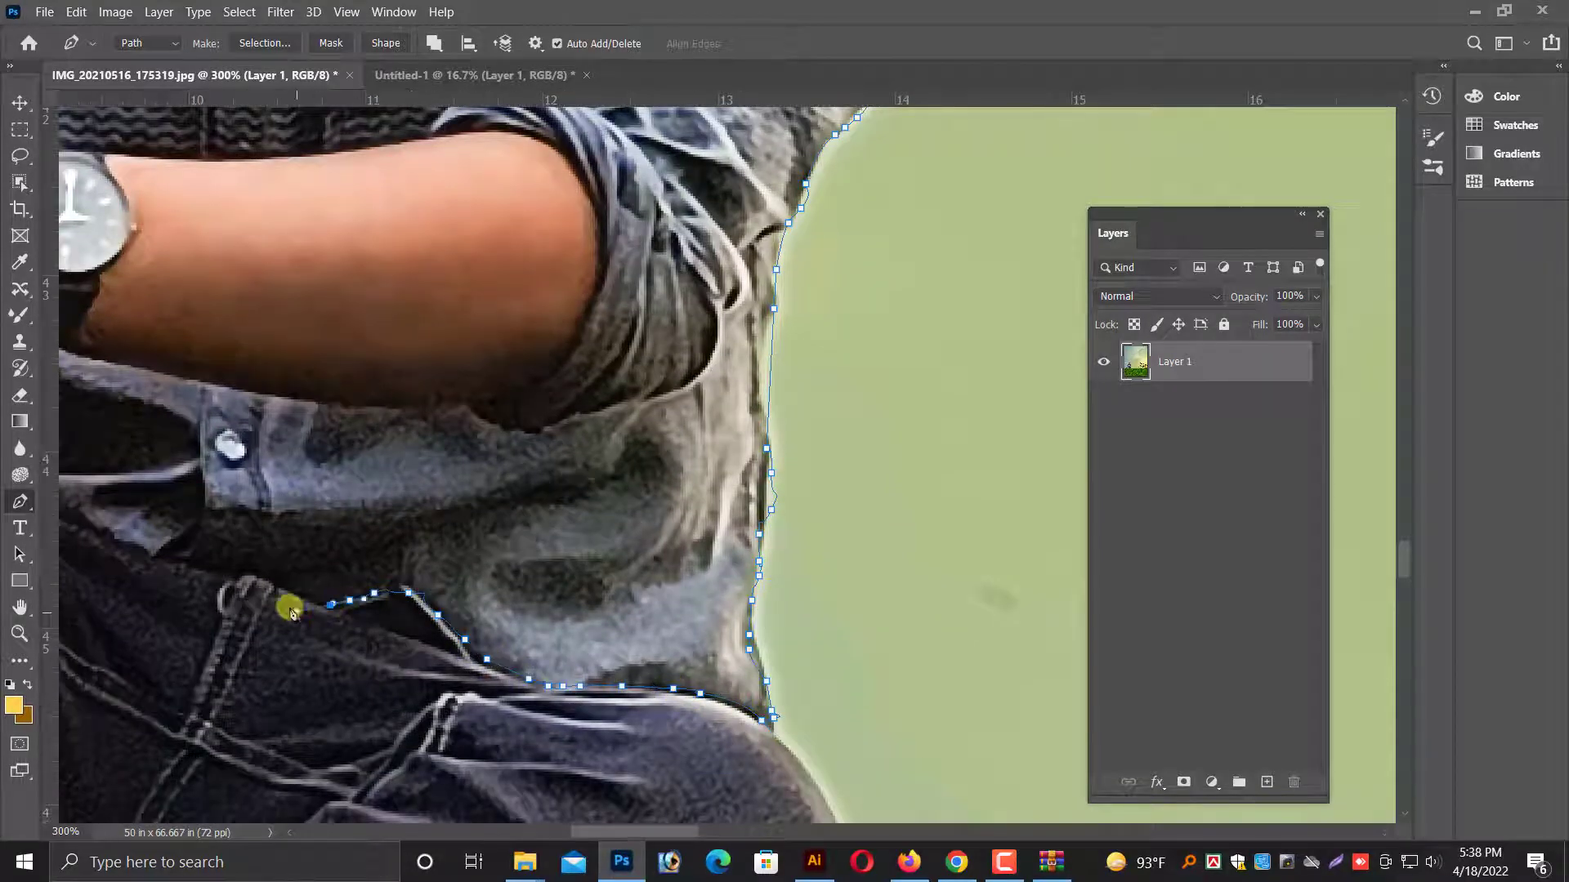
Trace the path past the belt loop and along the jeans' waist edge up to the area beneath the watch strap.
scroll(711, 564, "left", 10)
scroll(711, 564, "up", 1)
left_click(869, 660)
left_click(847, 651)
left_click(781, 633)
left_click(737, 614)
left_click(695, 612)
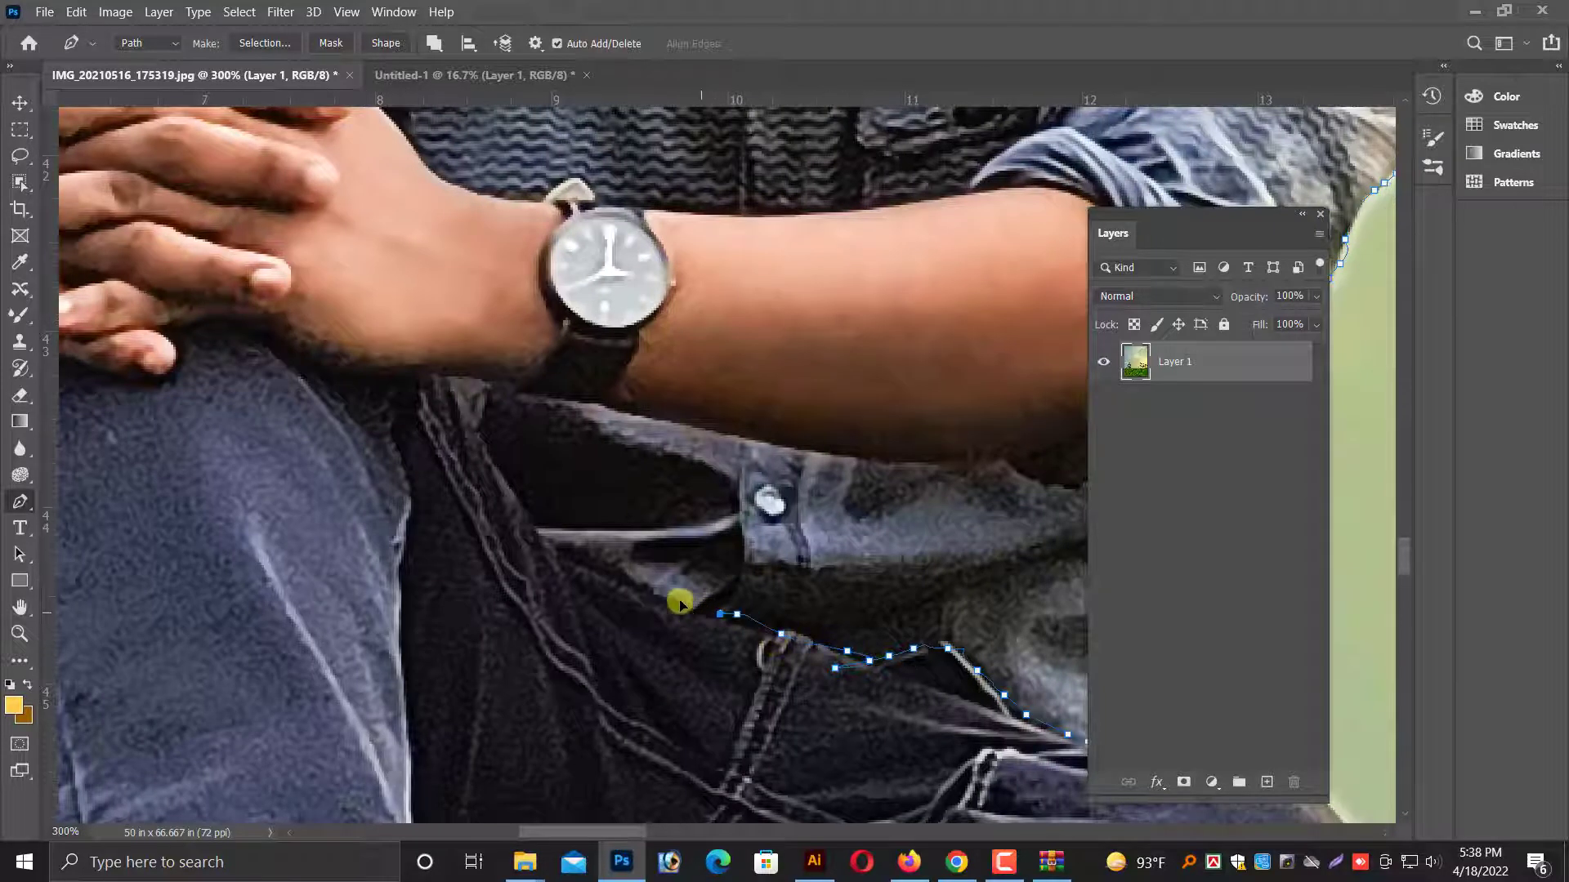
left_click(634, 583)
left_click(581, 560)
left_click(531, 510)
left_click(519, 492)
left_click(482, 418)
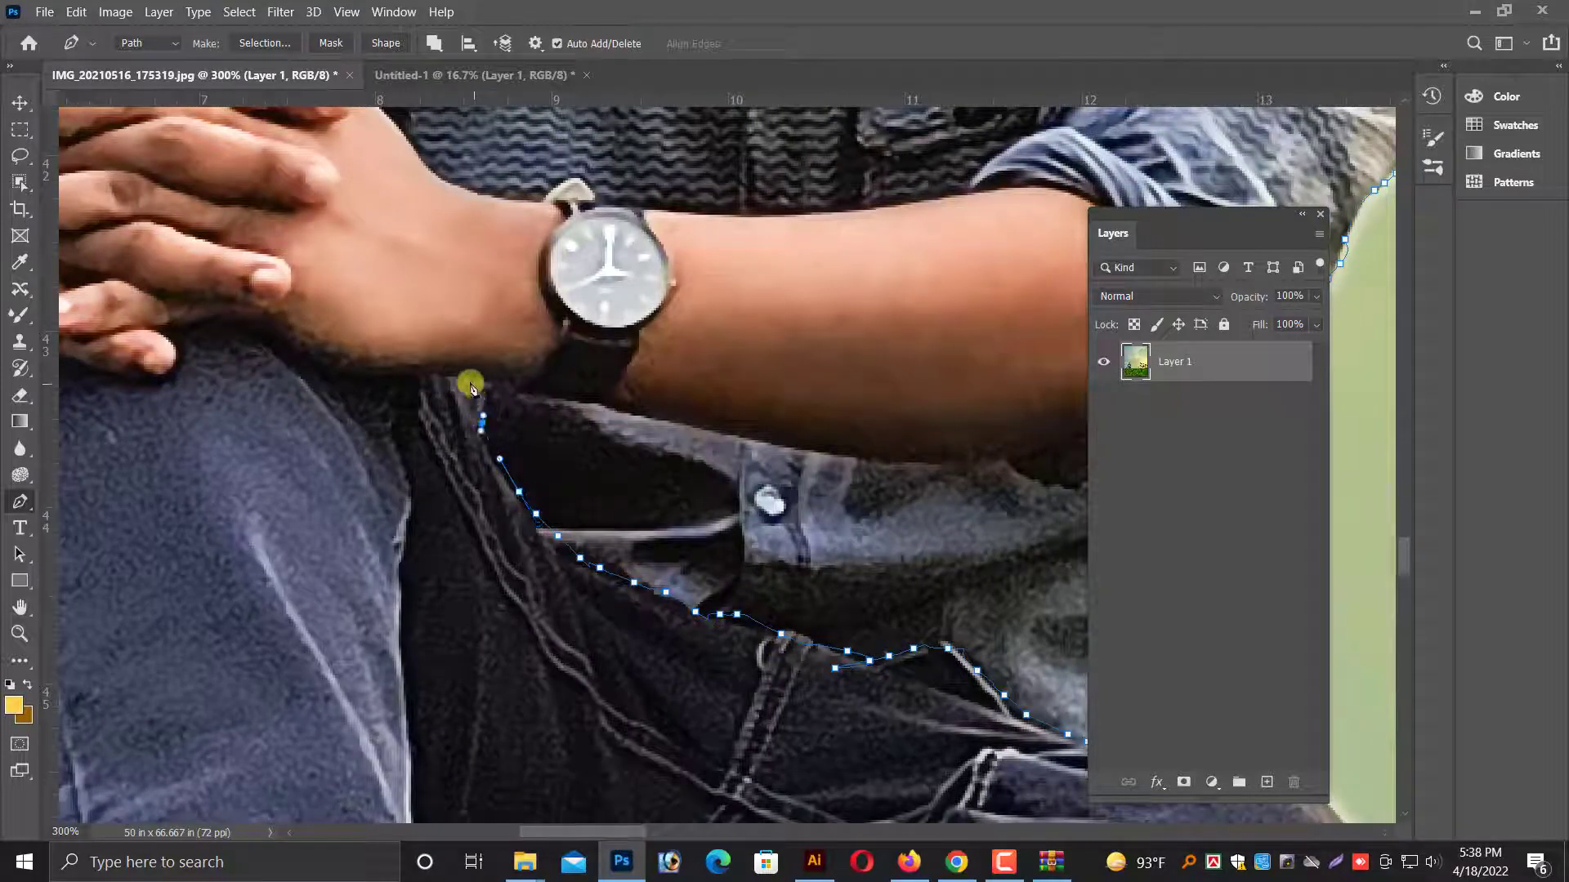
Trace the path beneath the watch forearm, around the rolled cuff and back along the forearm's upper edge past the watch.
left_click(466, 381)
left_click(591, 401)
left_click(663, 414)
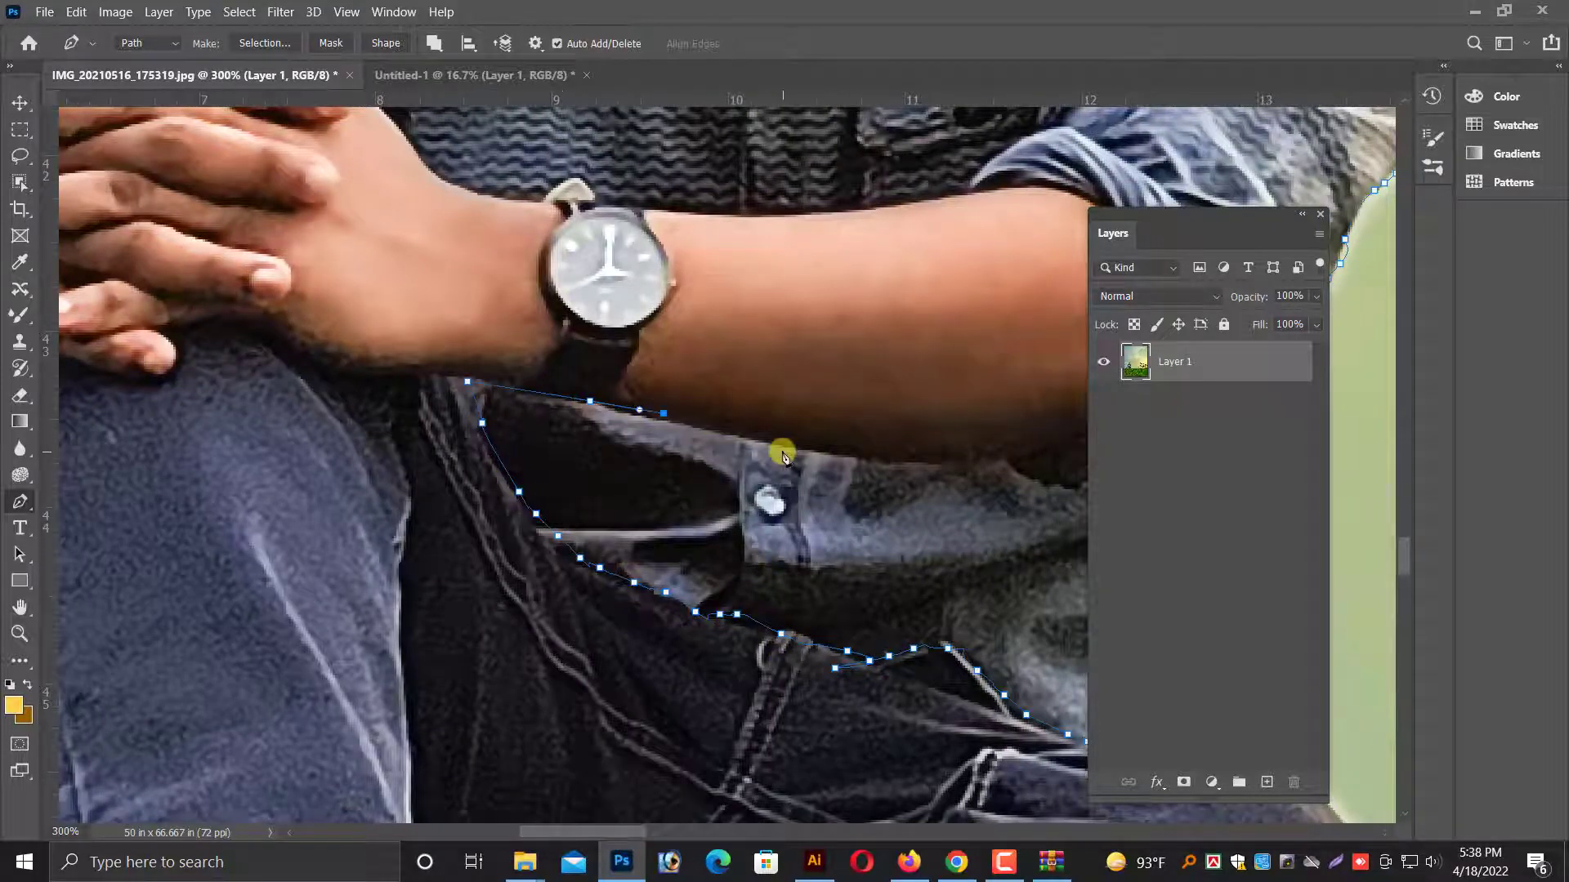
scroll(782, 453, "down", 2)
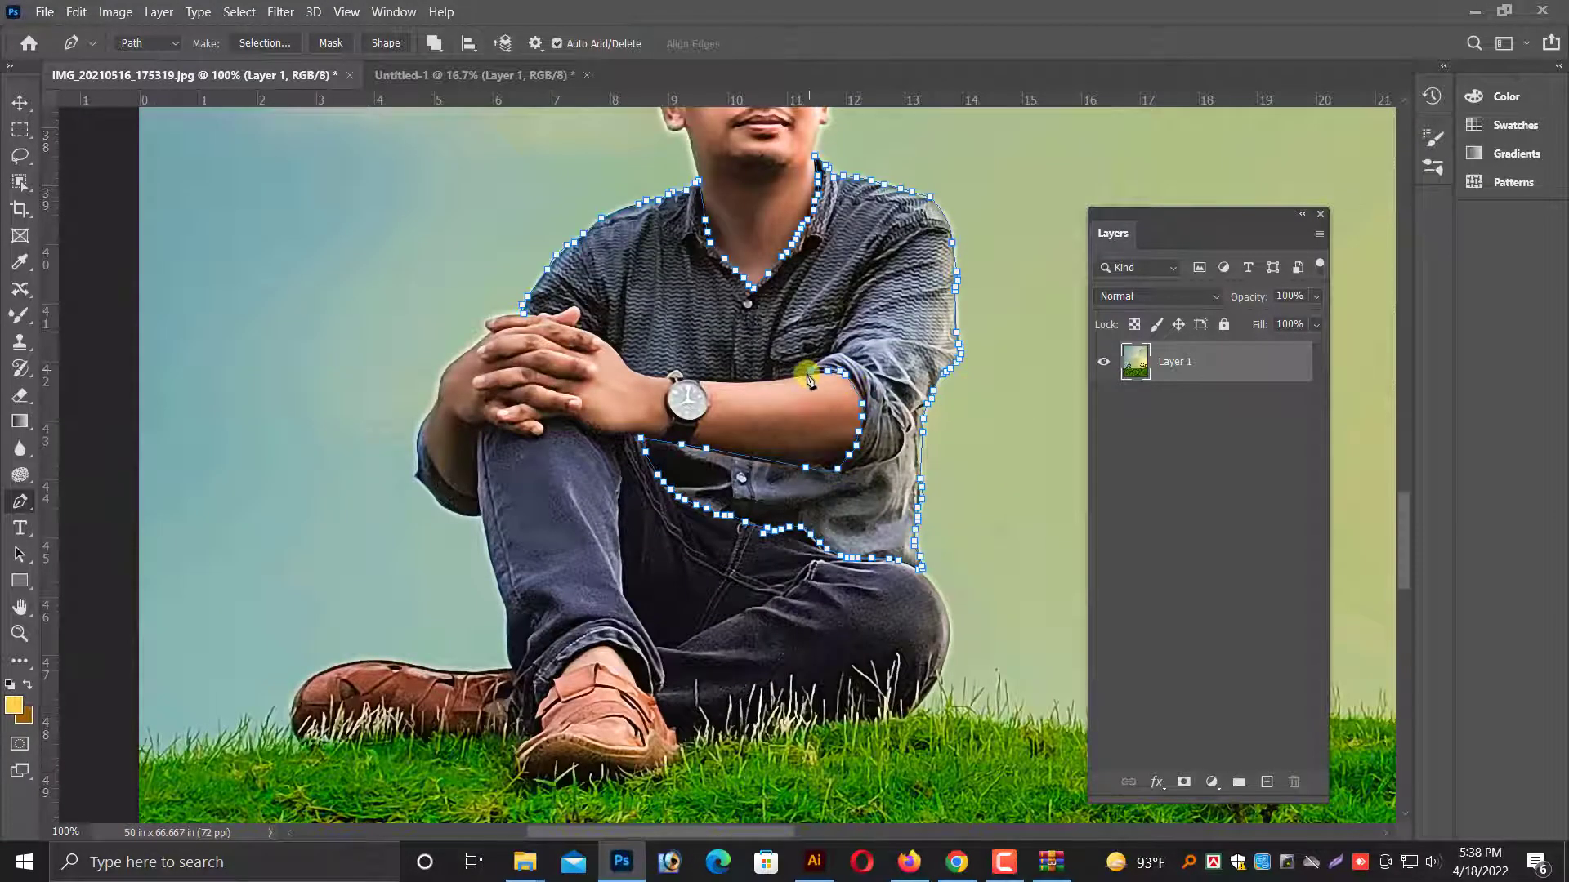
scroll(807, 378, "up", 1)
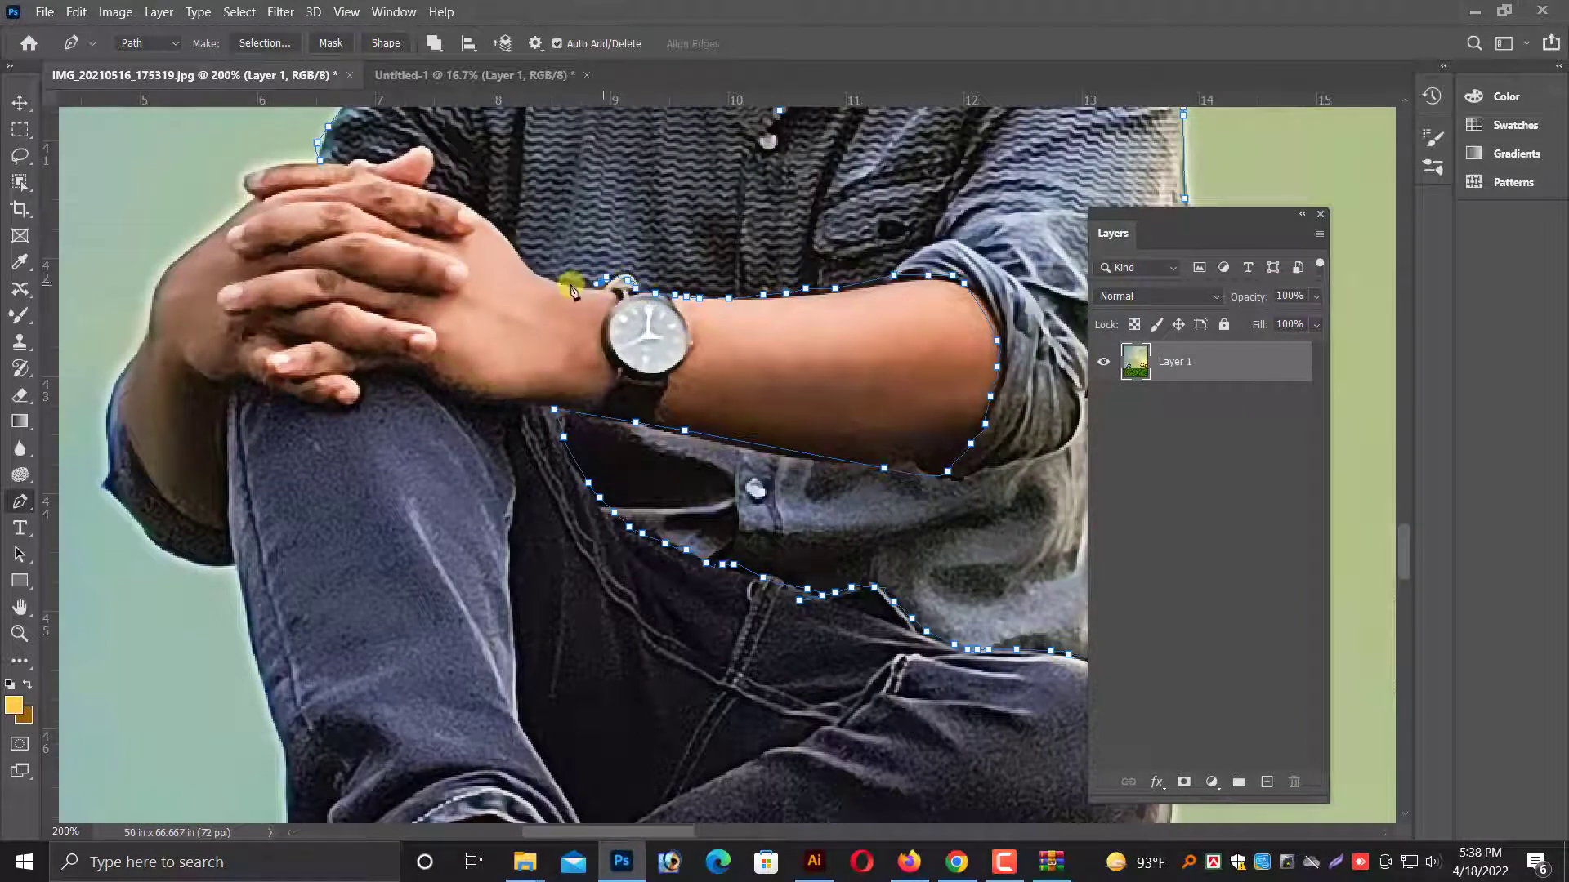
scroll(536, 265, "up", 1)
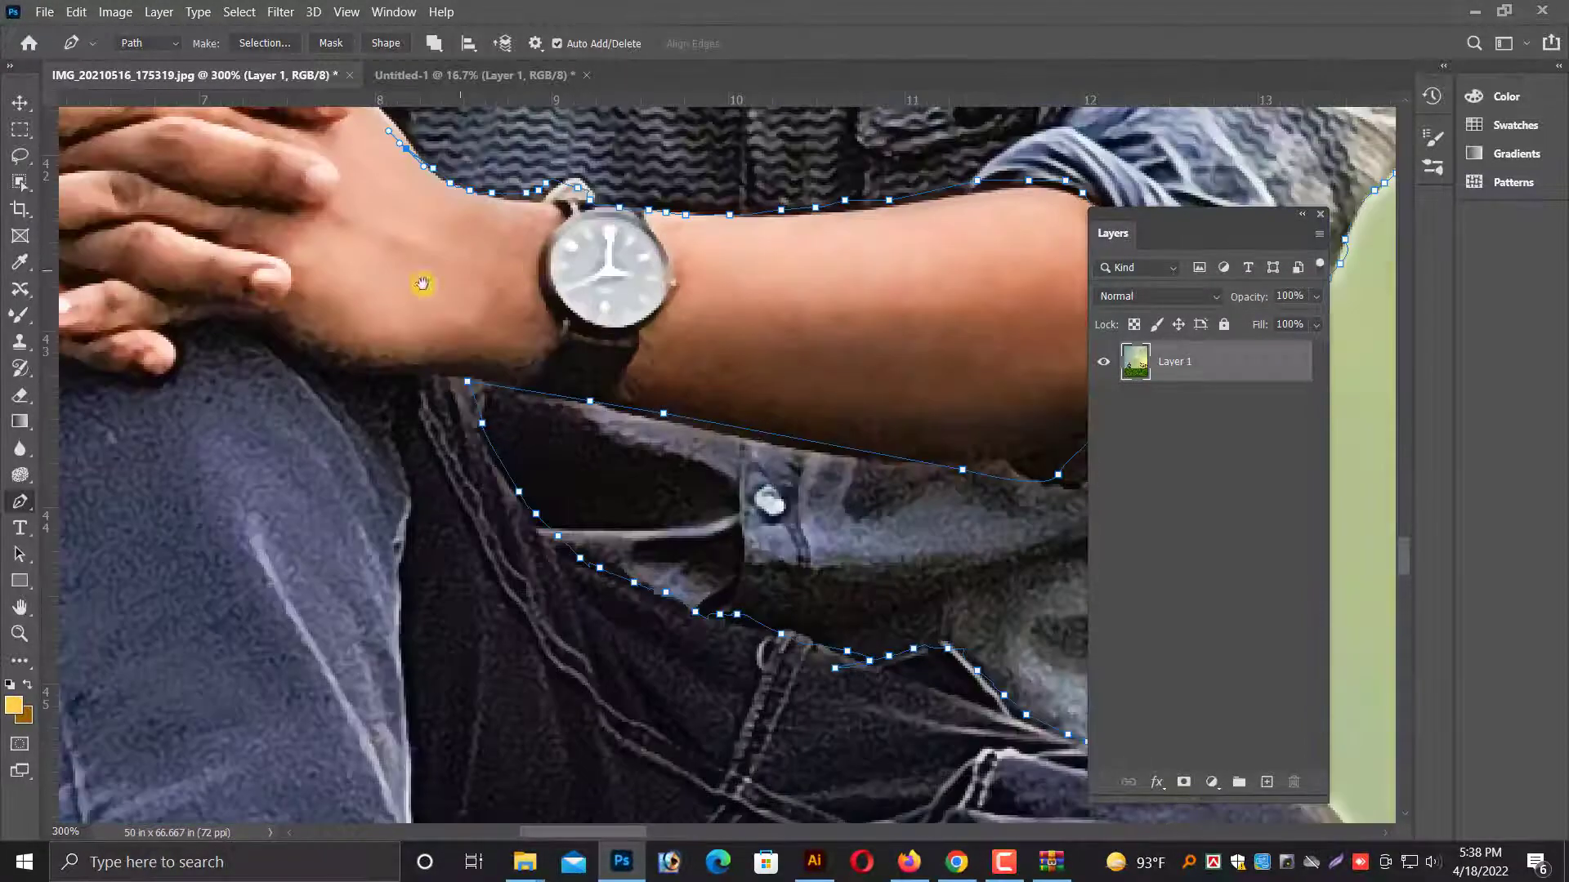
Trace the path along the back of the hand and around the raised thumb, closing the shirt outline at its starting point.
key("z")
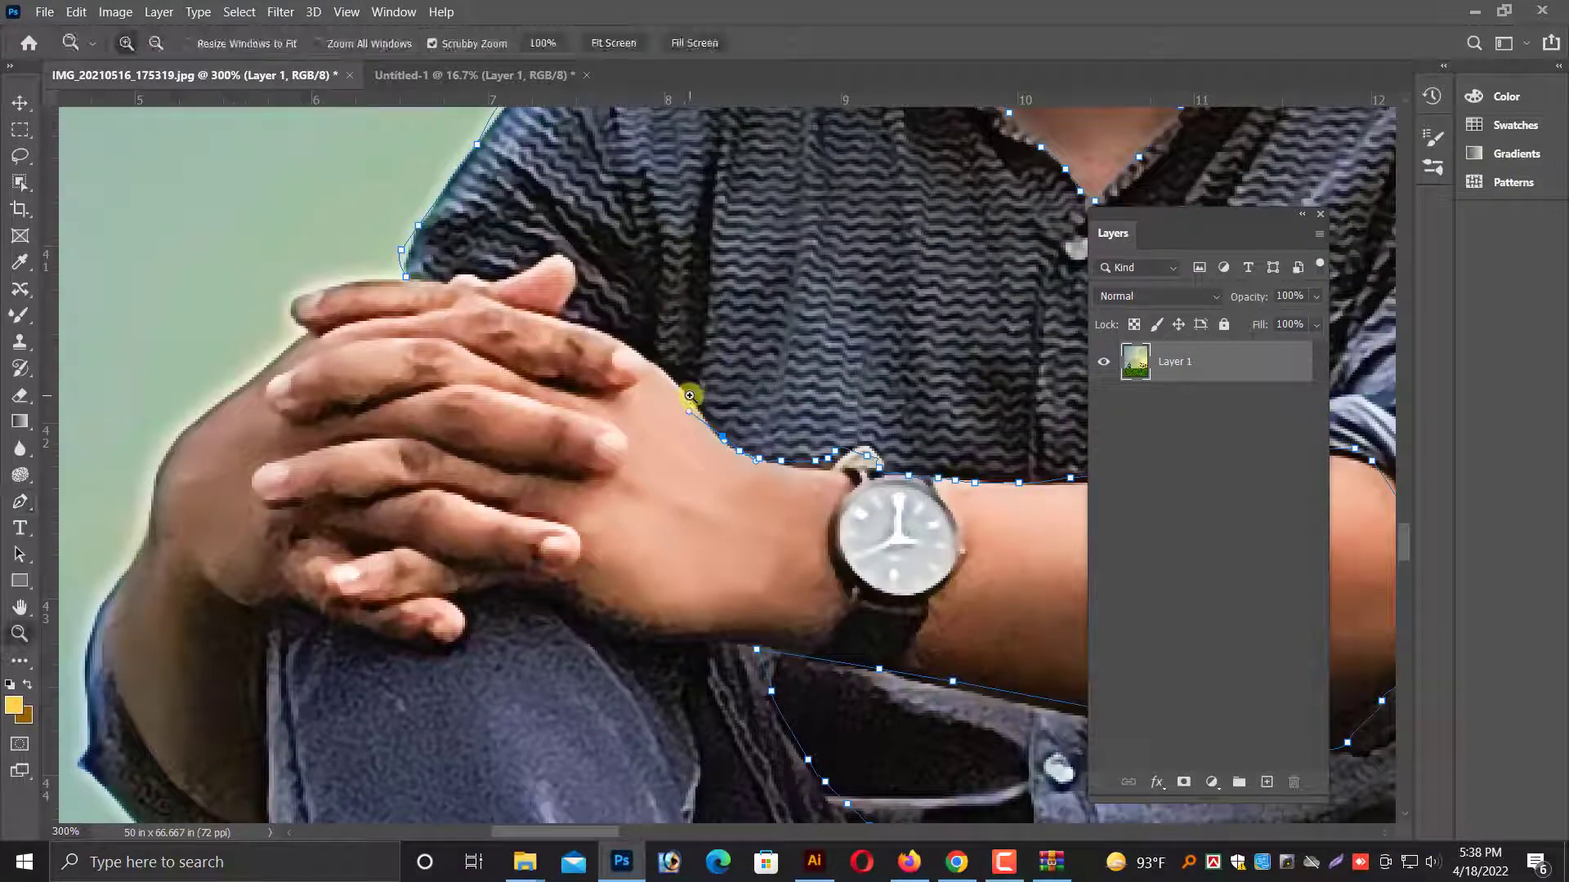
left_click(708, 433)
key("p")
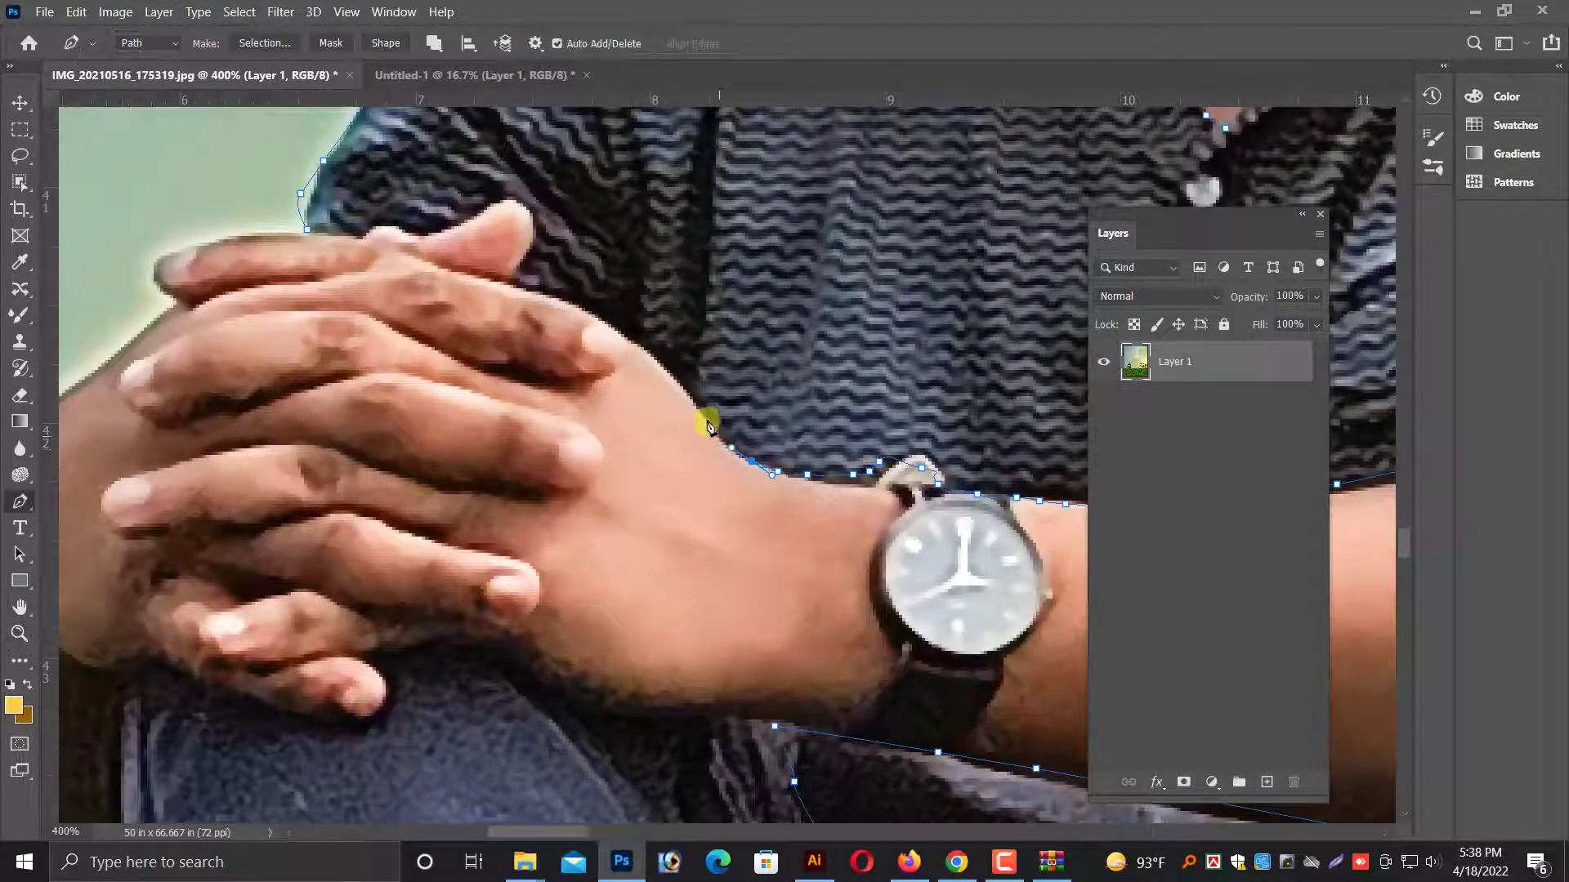
mouse_move(709, 426)
left_mouse_down()
mouse_move(660, 361)
mouse_move(495, 281)
left_mouse_up()
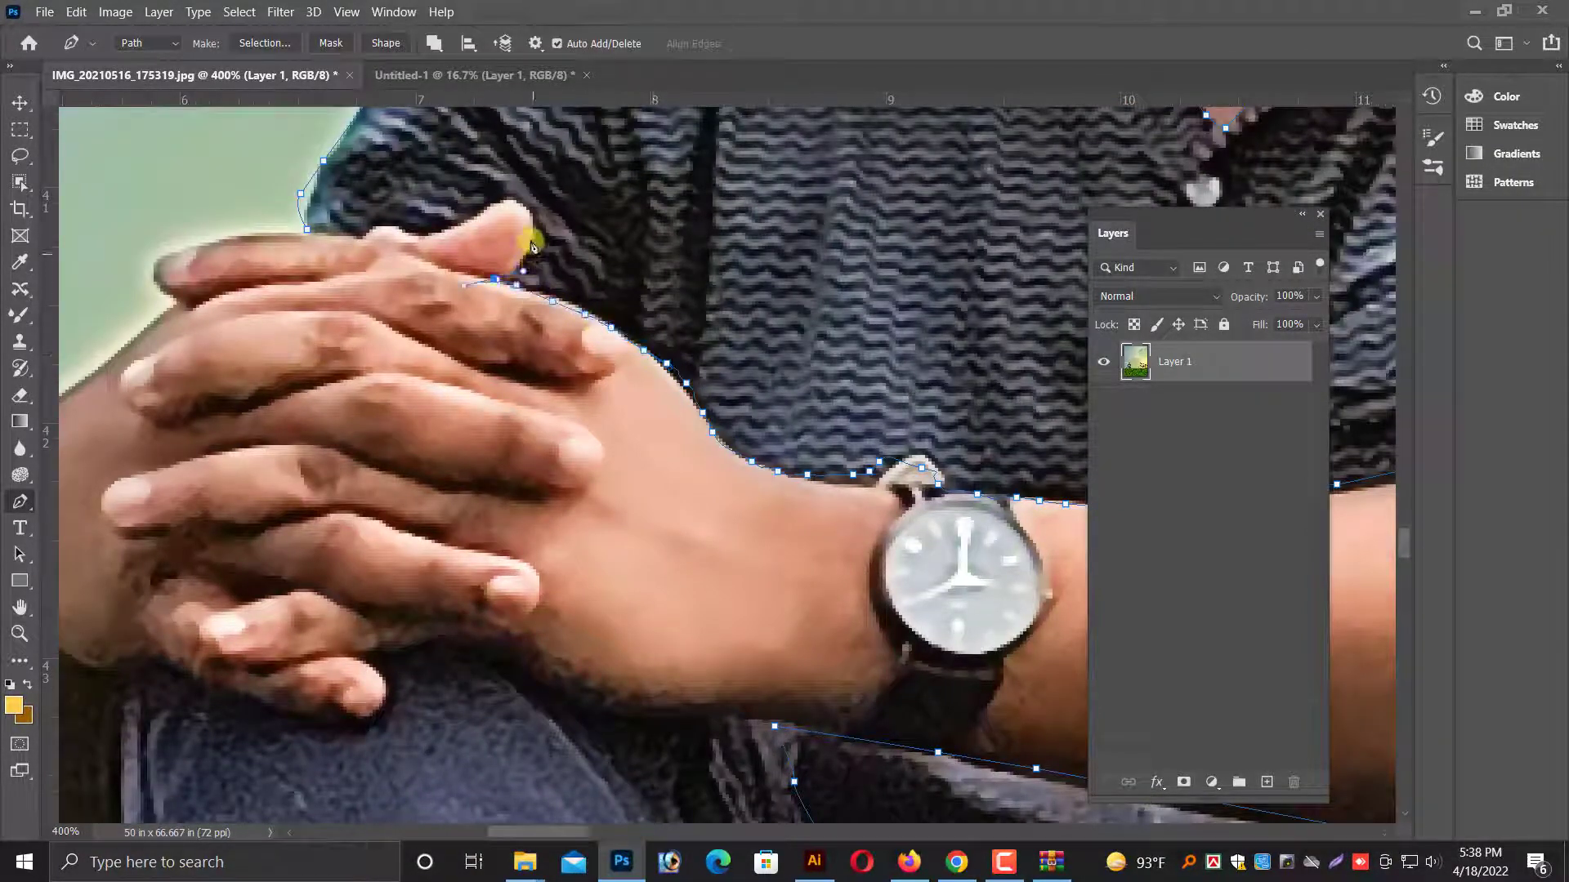
left_click_drag(419, 229, 374, 232)
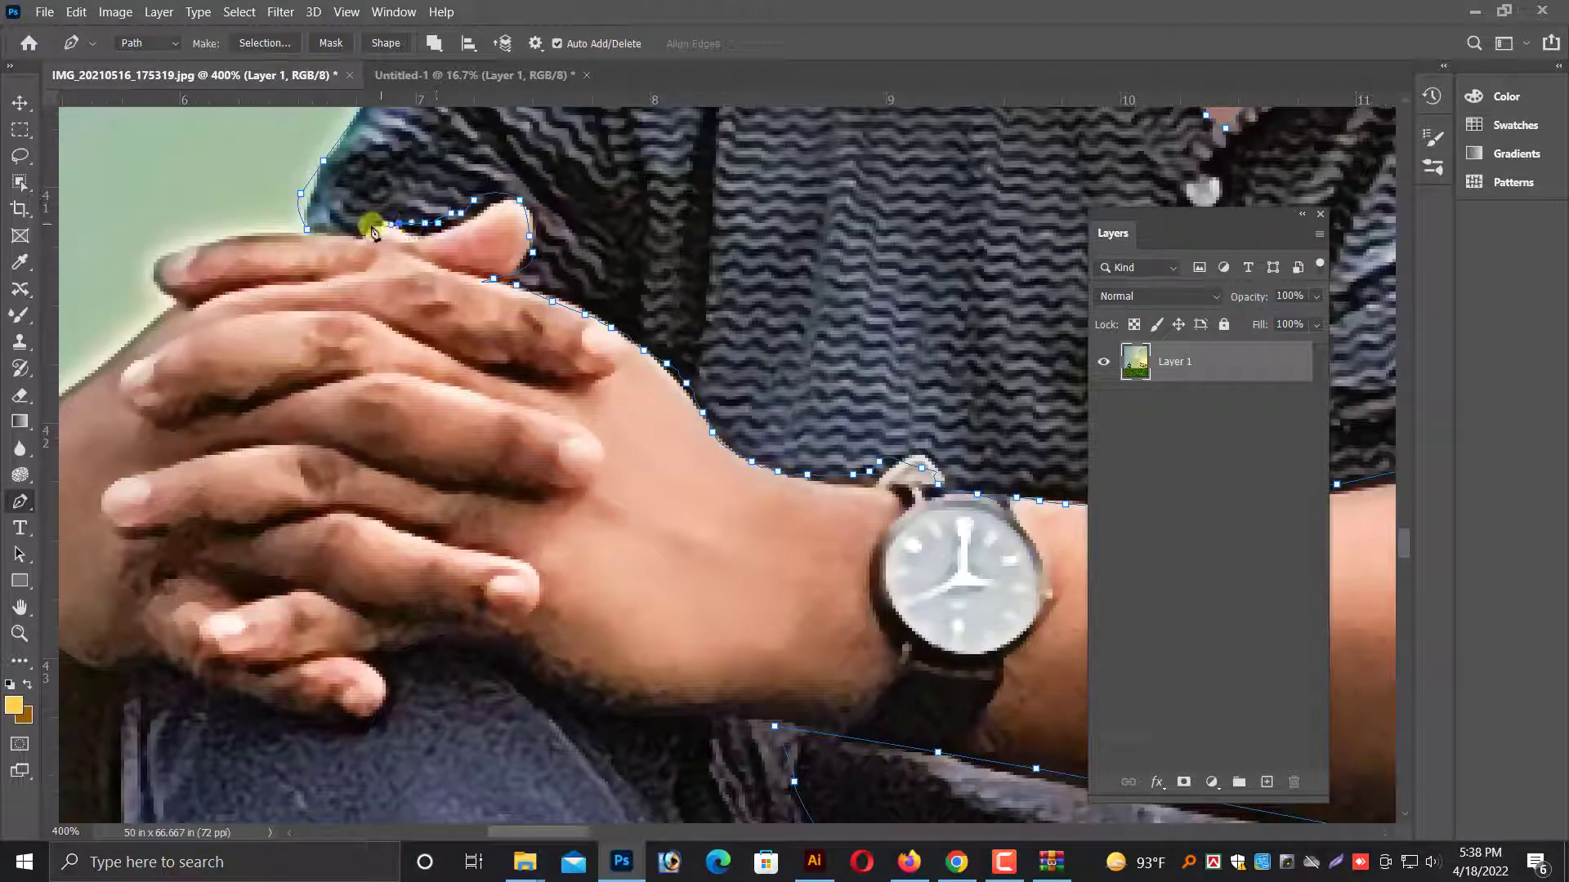
key("ctrl+minus")
key("ctrl+minus")
key("ctrl+minus")
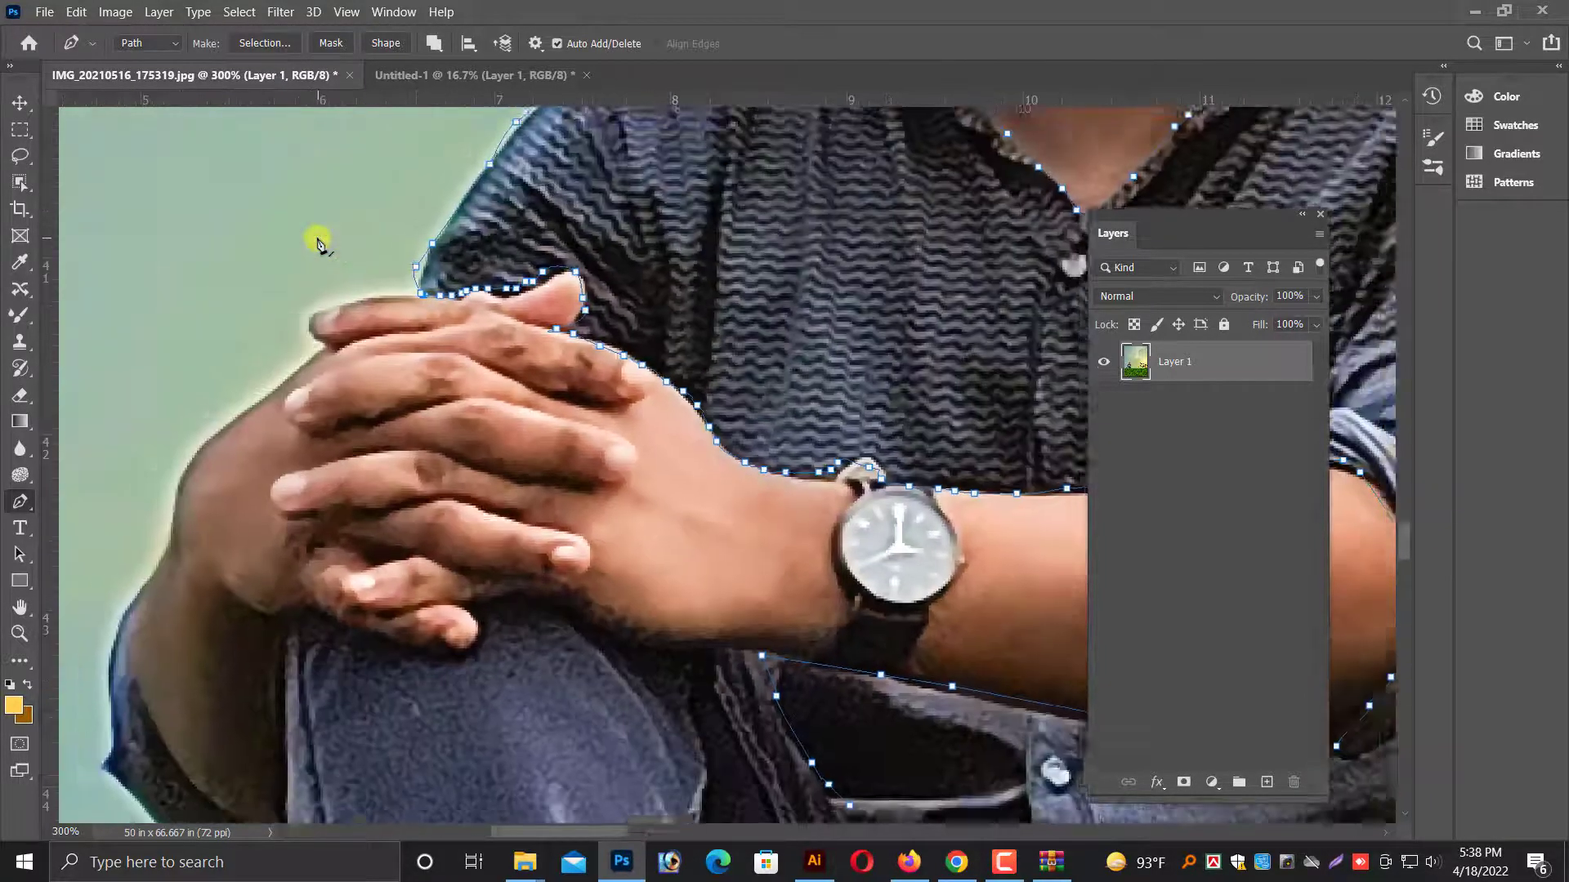
Turn the closed shirt path into a selection, feather it by 5 pixels and copy the shirt to a new layer.
key("ctrl+Return")
key("shift+F6")
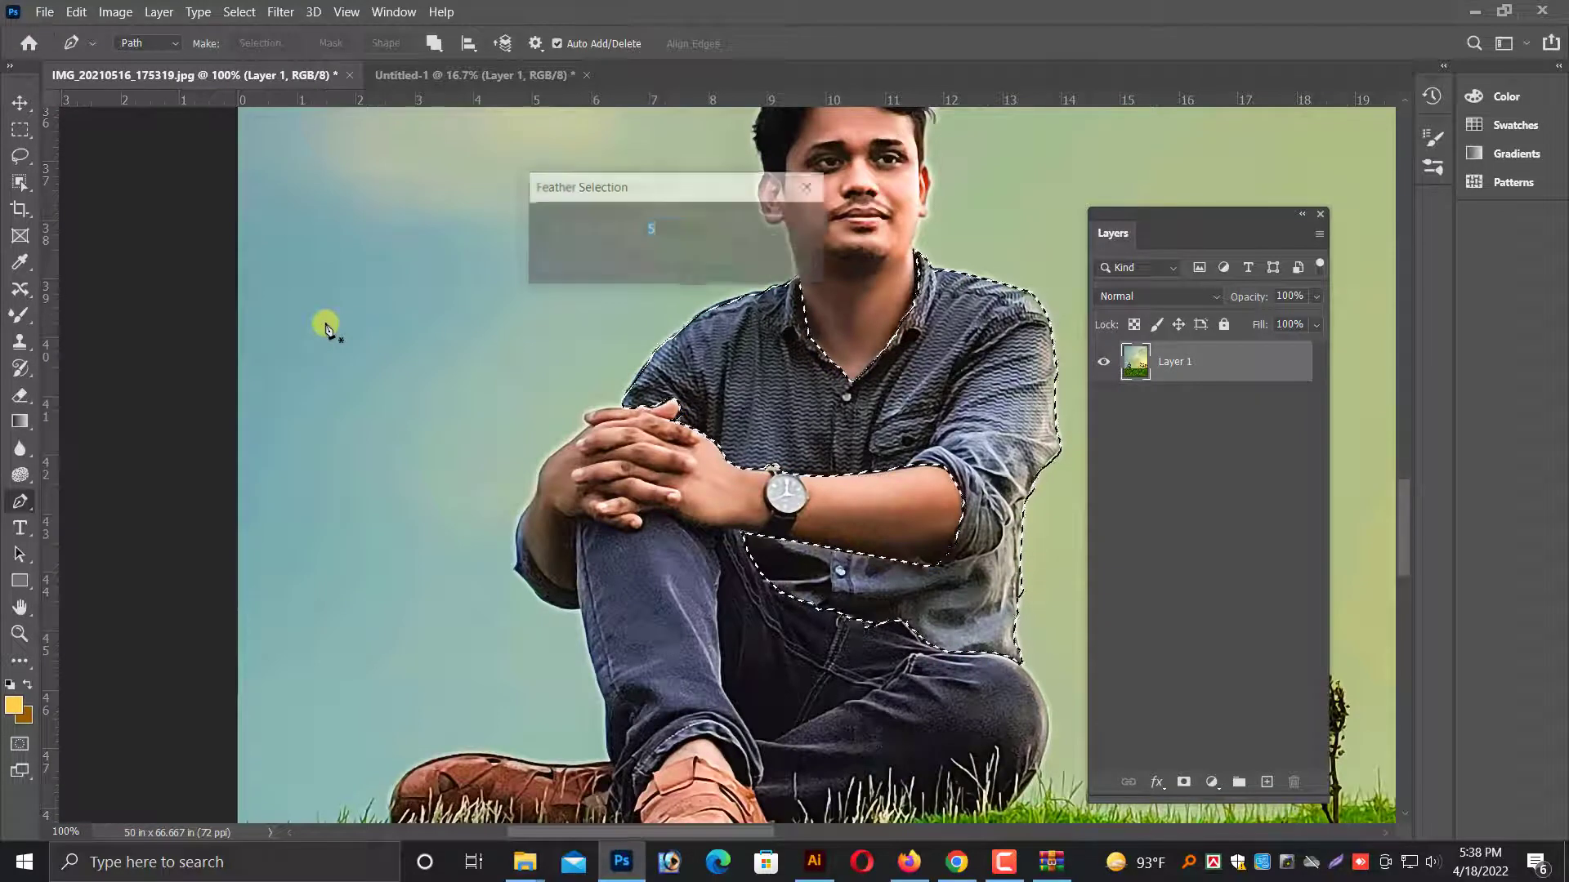
key("Return")
key("ctrl+j")
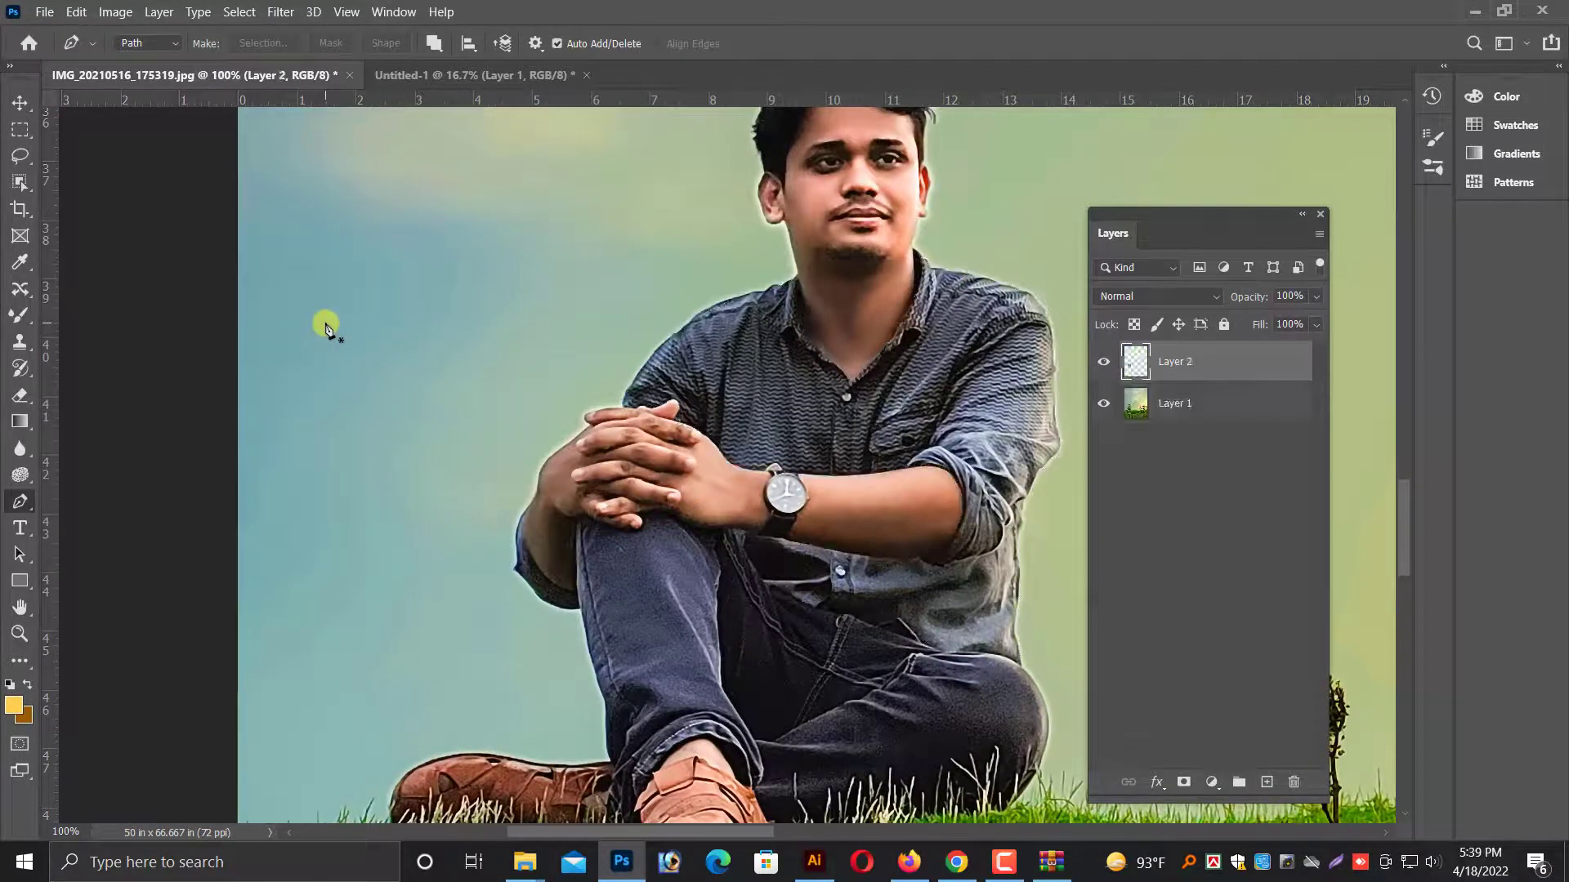
key("v")
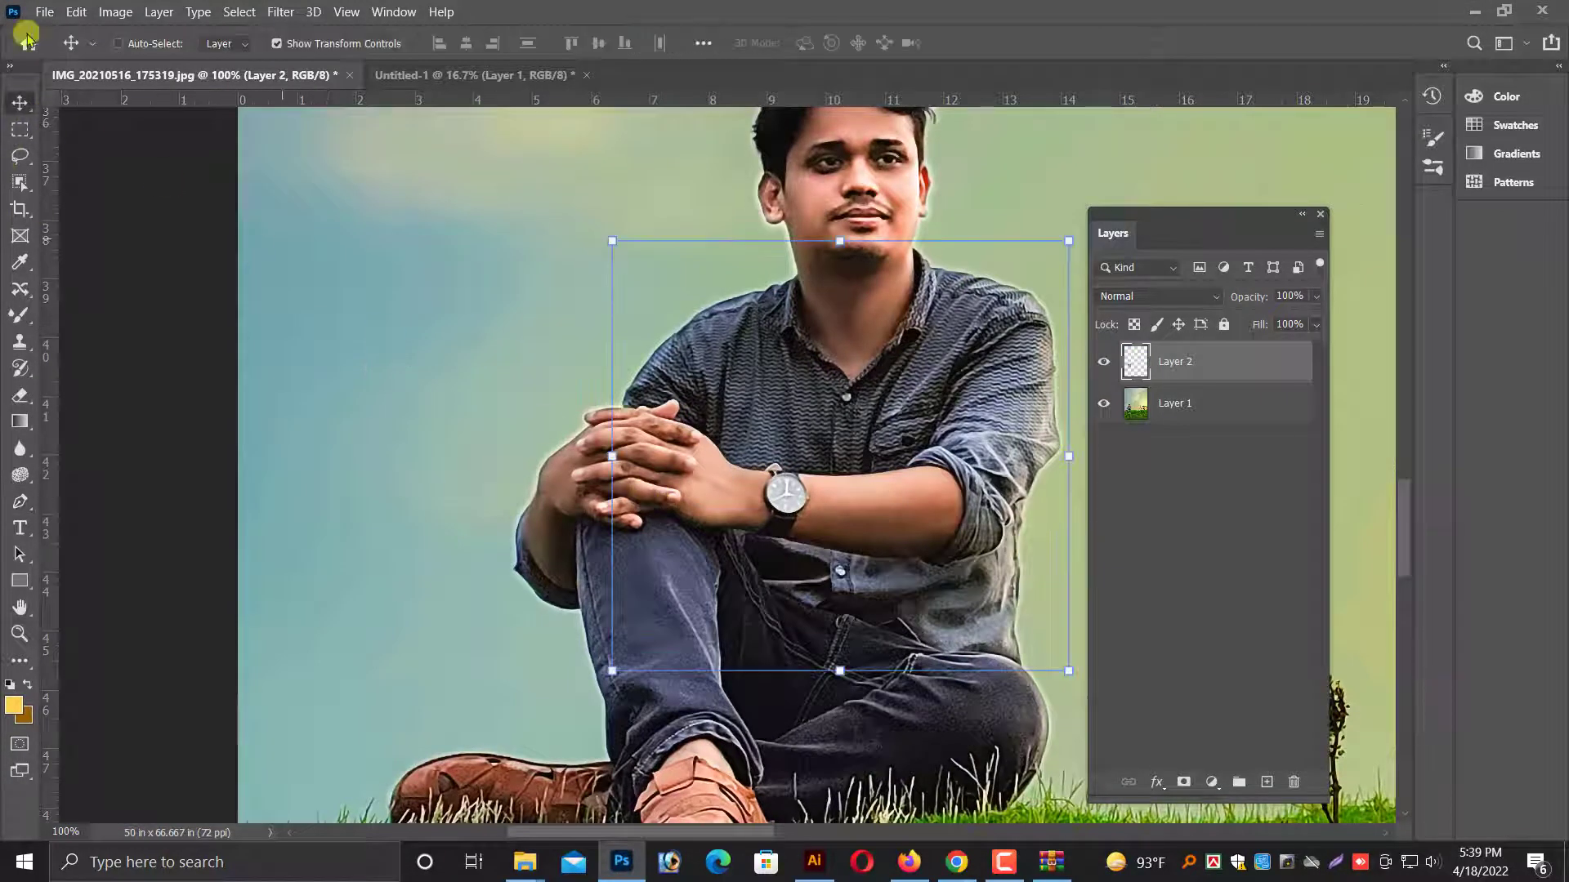
left_click(115, 11)
mouse_move(155, 60)
left_click(369, 163)
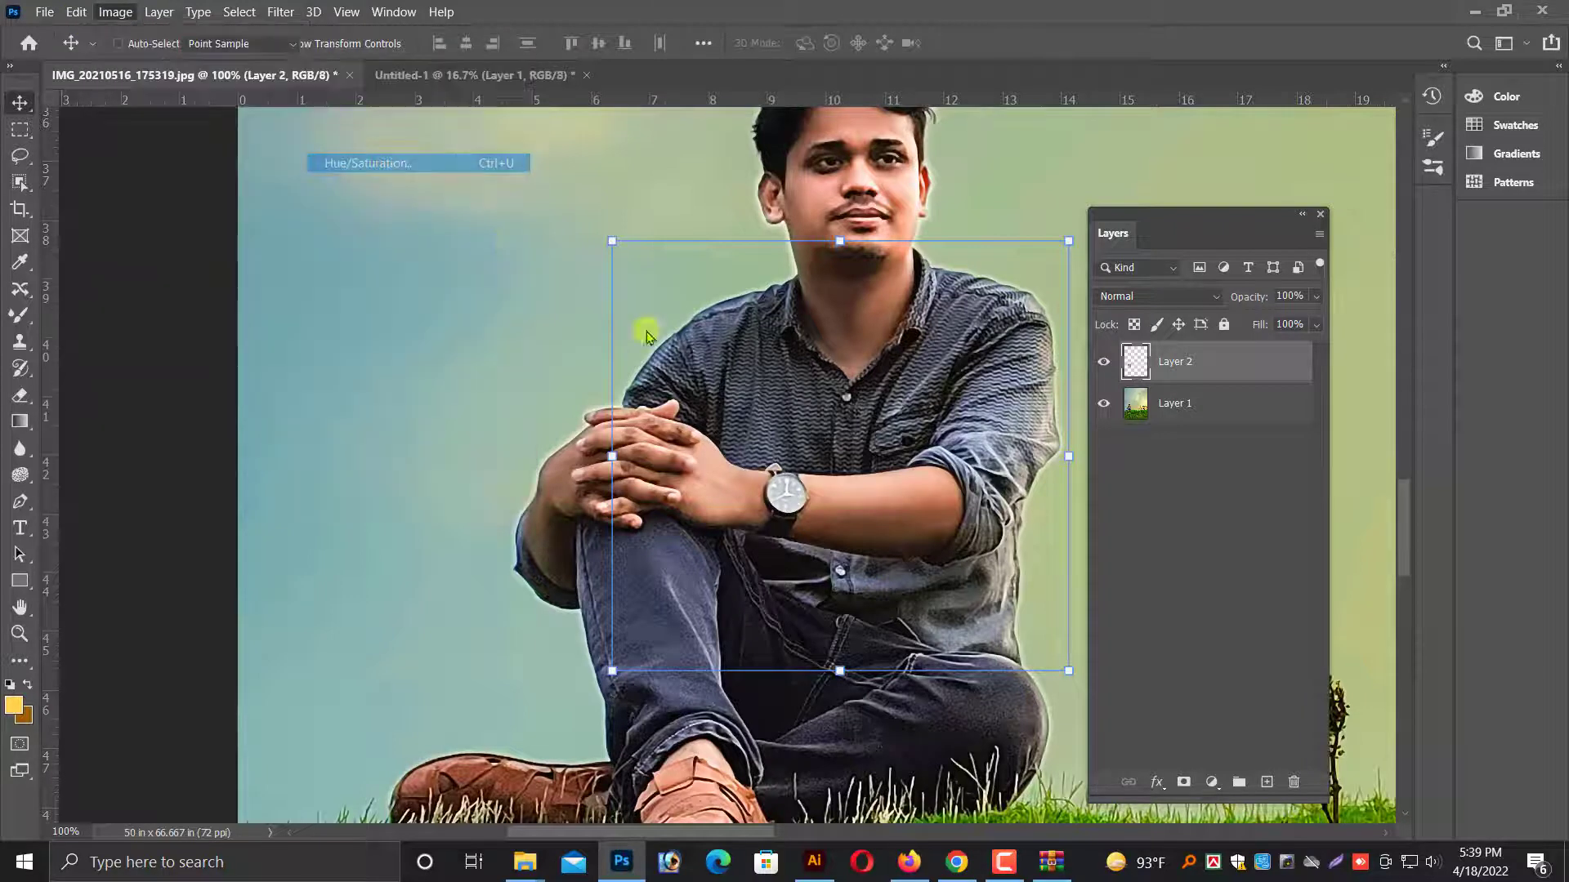
mouse_move(1183, 405)
left_mouse_down()
mouse_move(1163, 403)
mouse_move(1201, 408)
left_mouse_up()
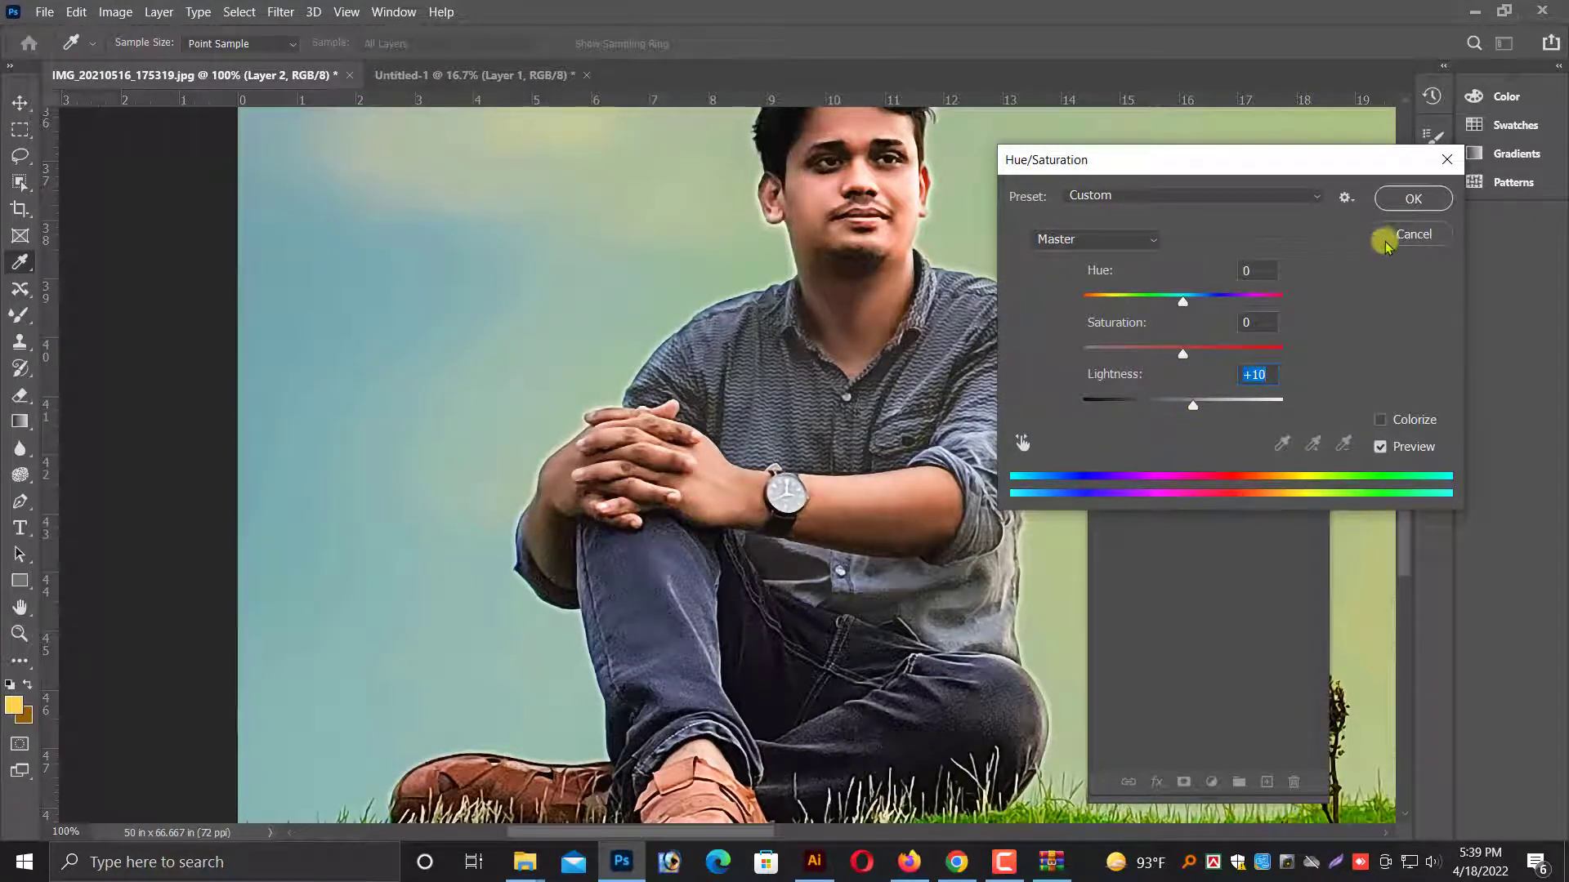
left_click(1389, 236)
Recolour the shirt layer green with a Hue/Saturation adjustment, setting Hue to -80.
key("ctrl+u")
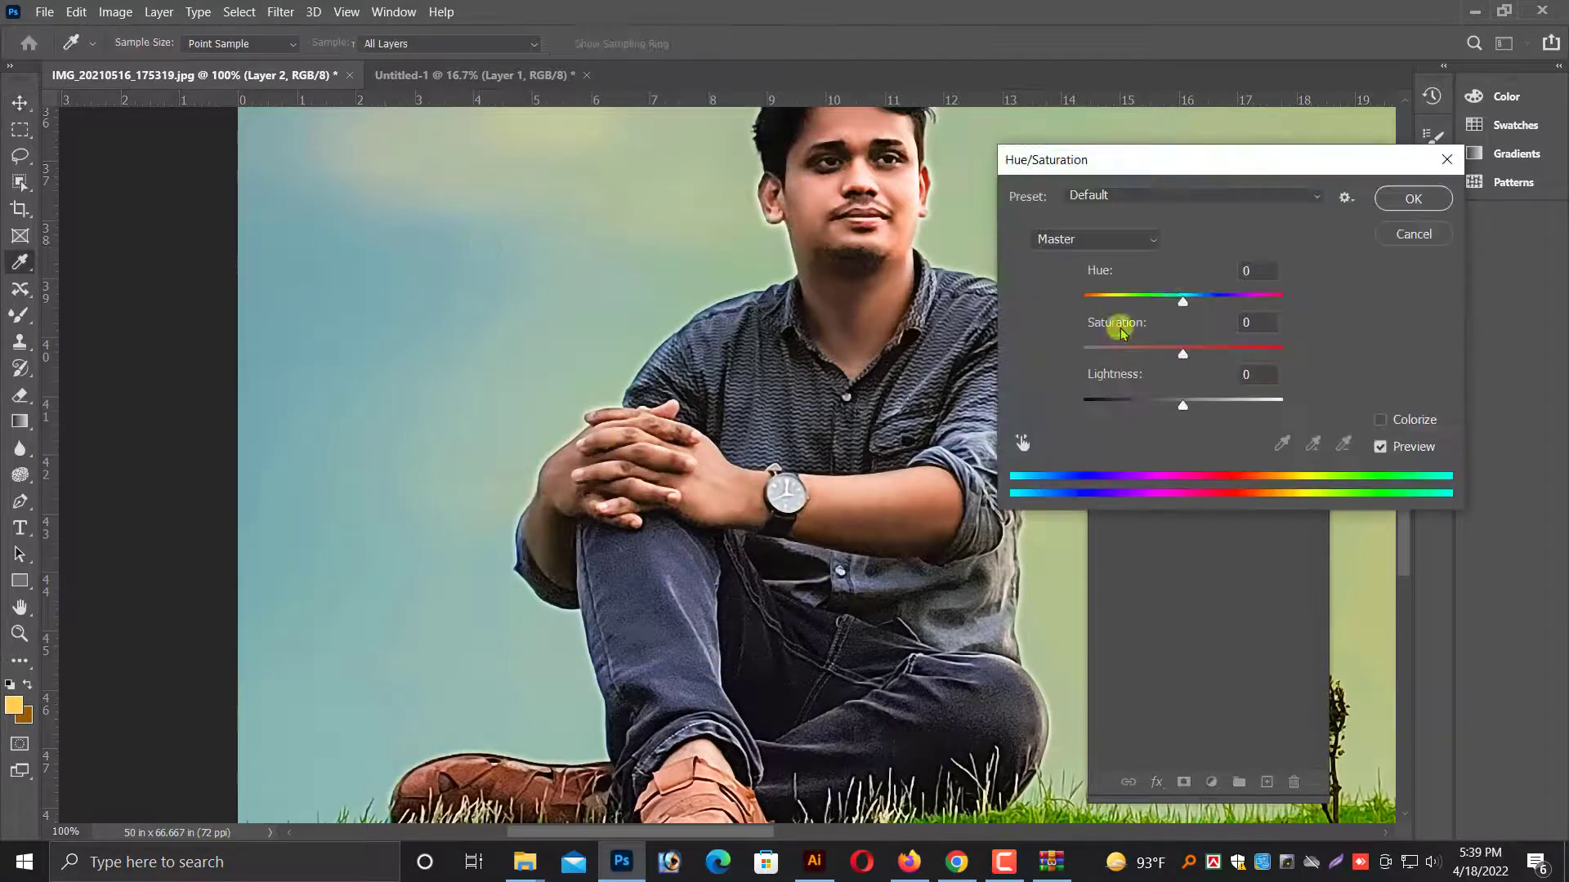
left_click_drag(1181, 295, 1136, 299)
left_click_drag(1236, 168, 1350, 325)
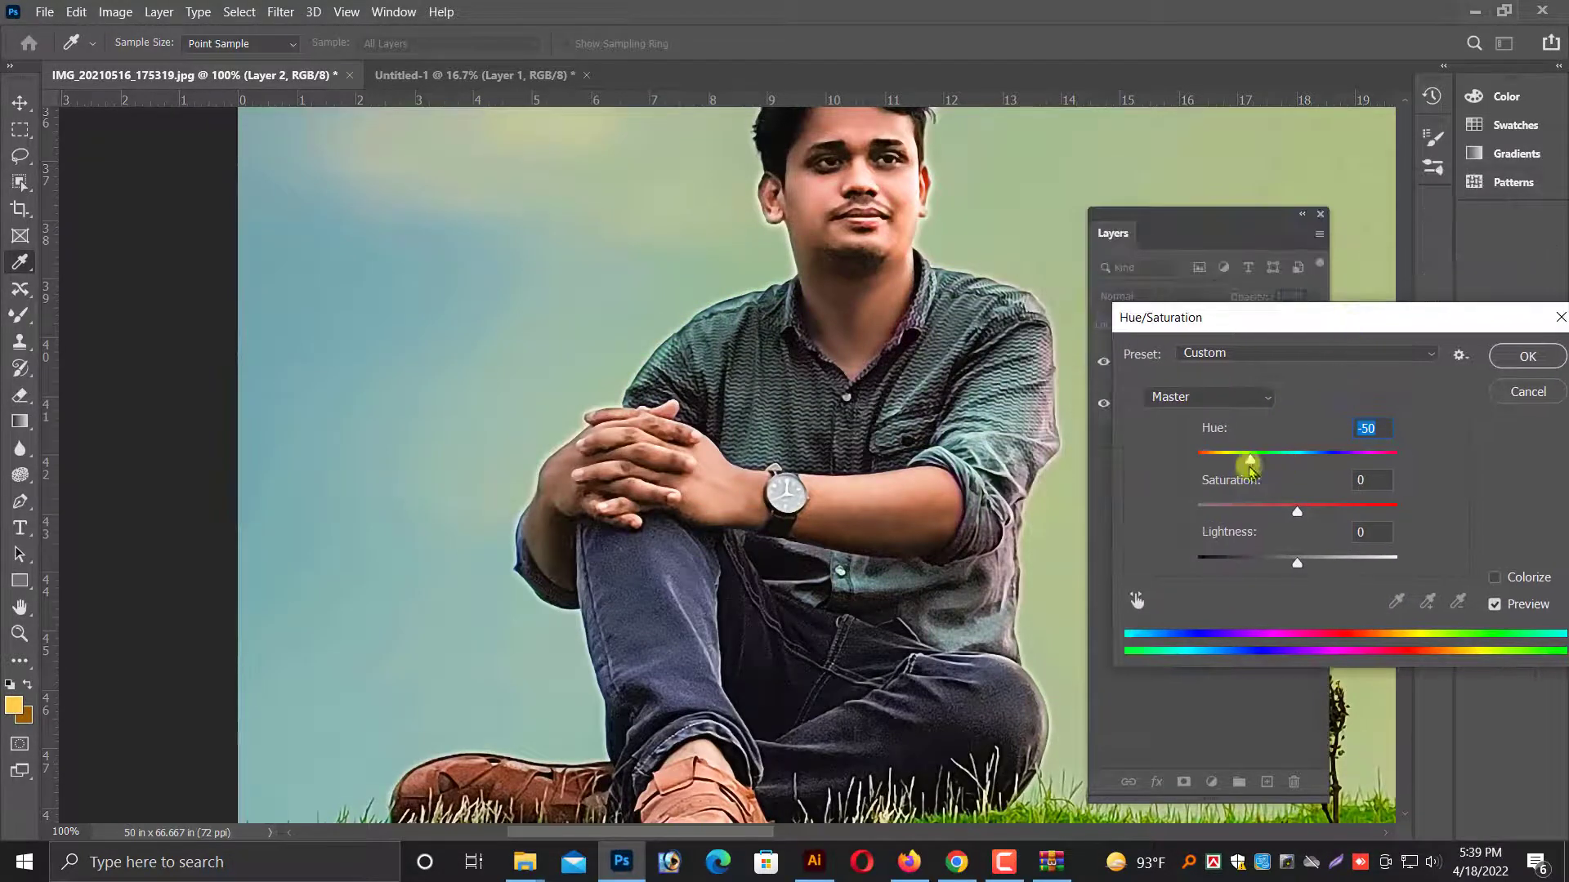
left_click_drag(1250, 466, 1240, 456)
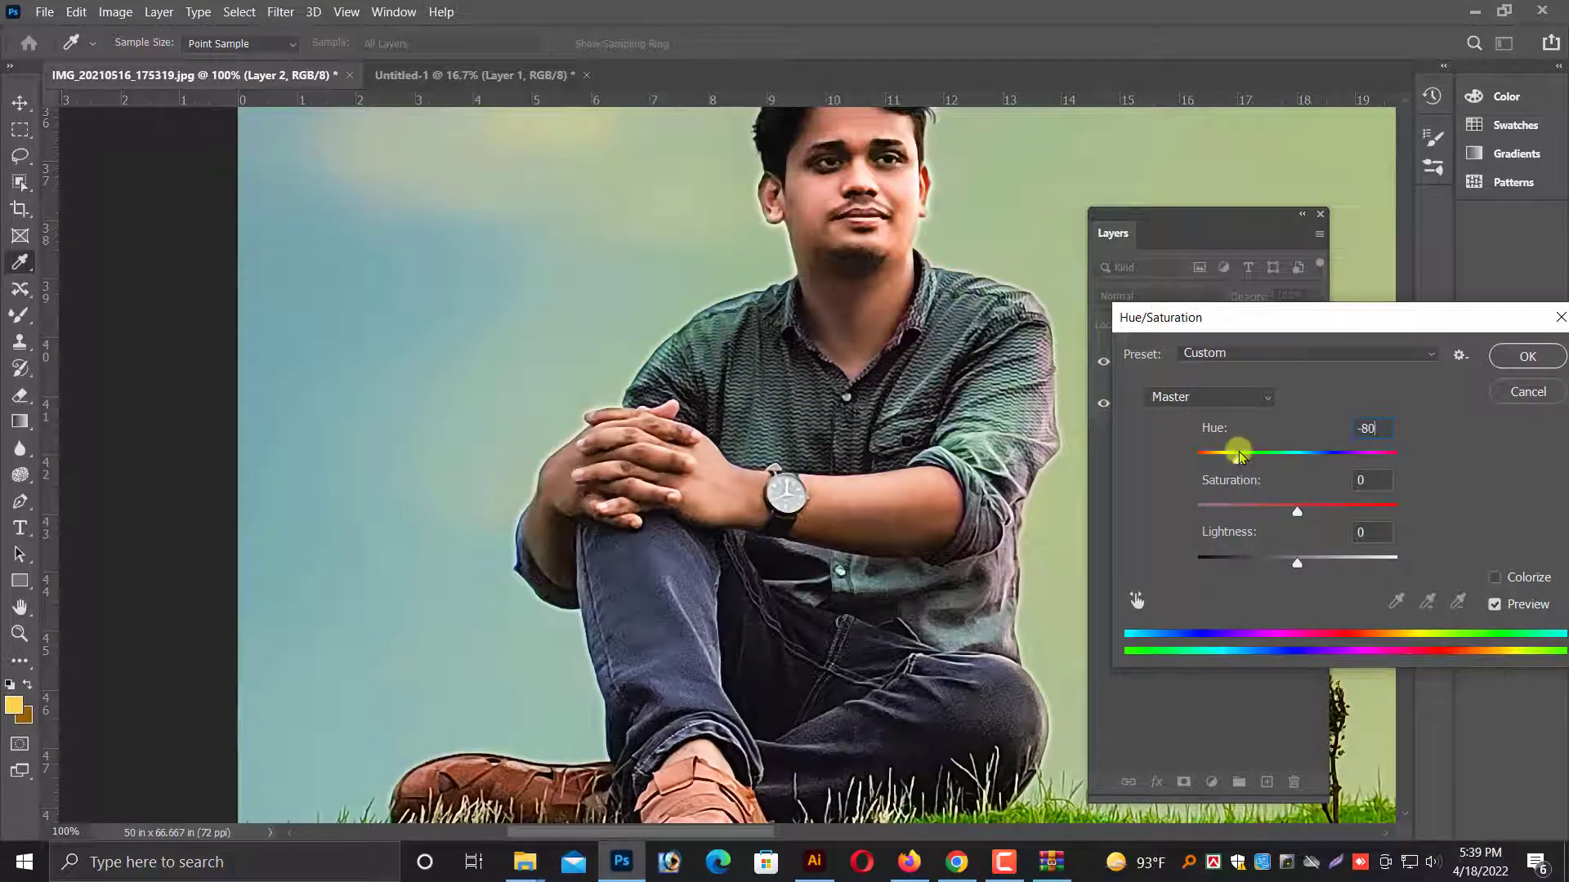
left_click(1525, 357)
key("v")
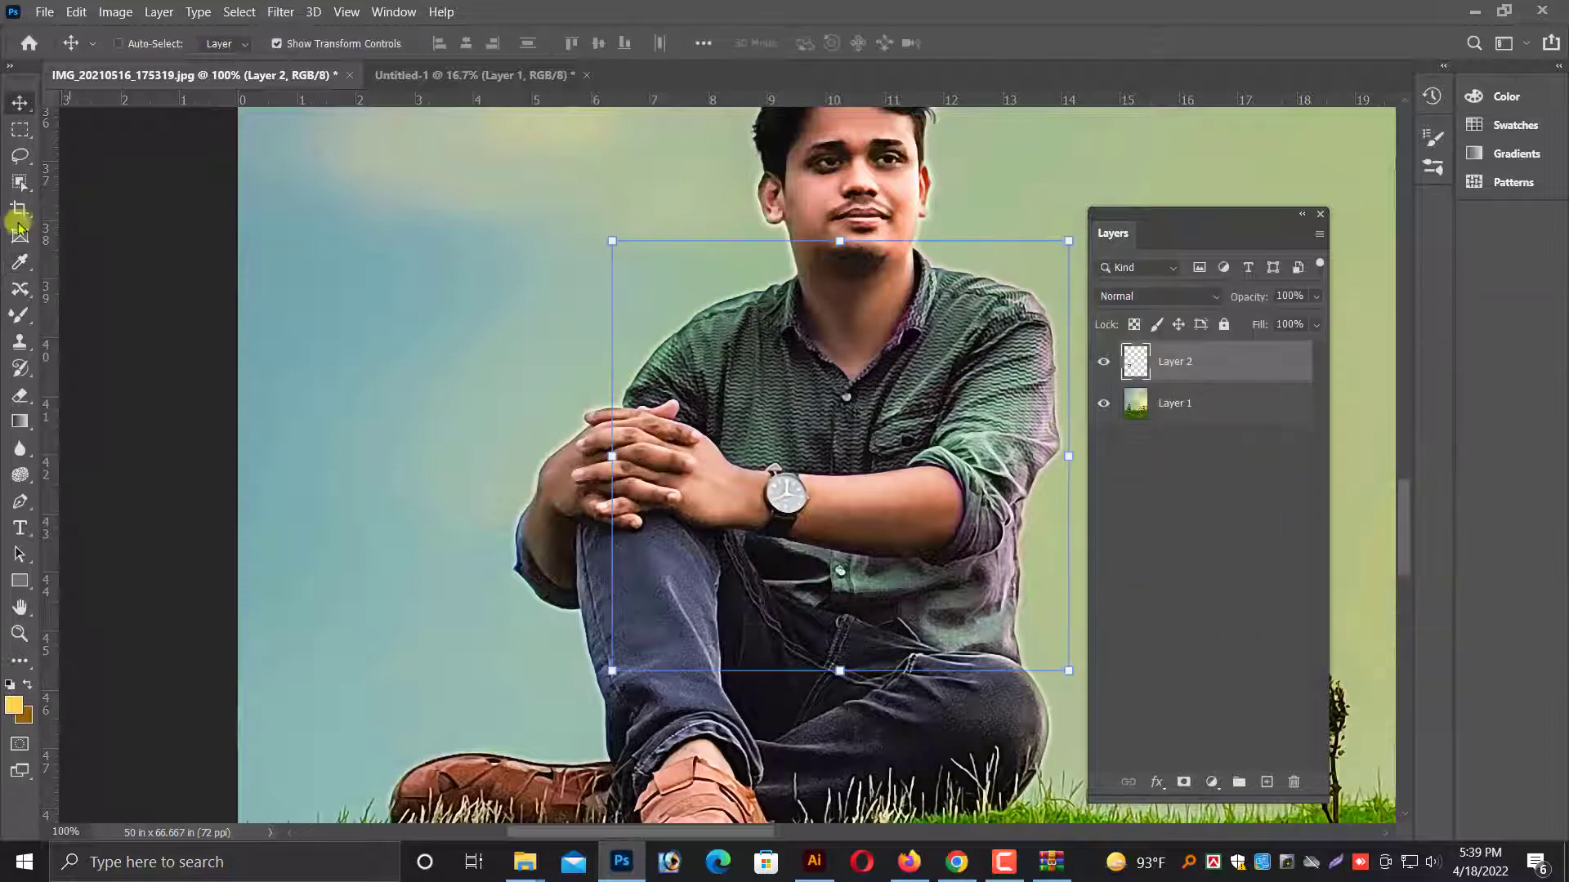
Outline the purplish sleeve and shirt side beyond the watch arm freehand with the Content-Aware Move tool and feather the selection.
left_click(20, 289)
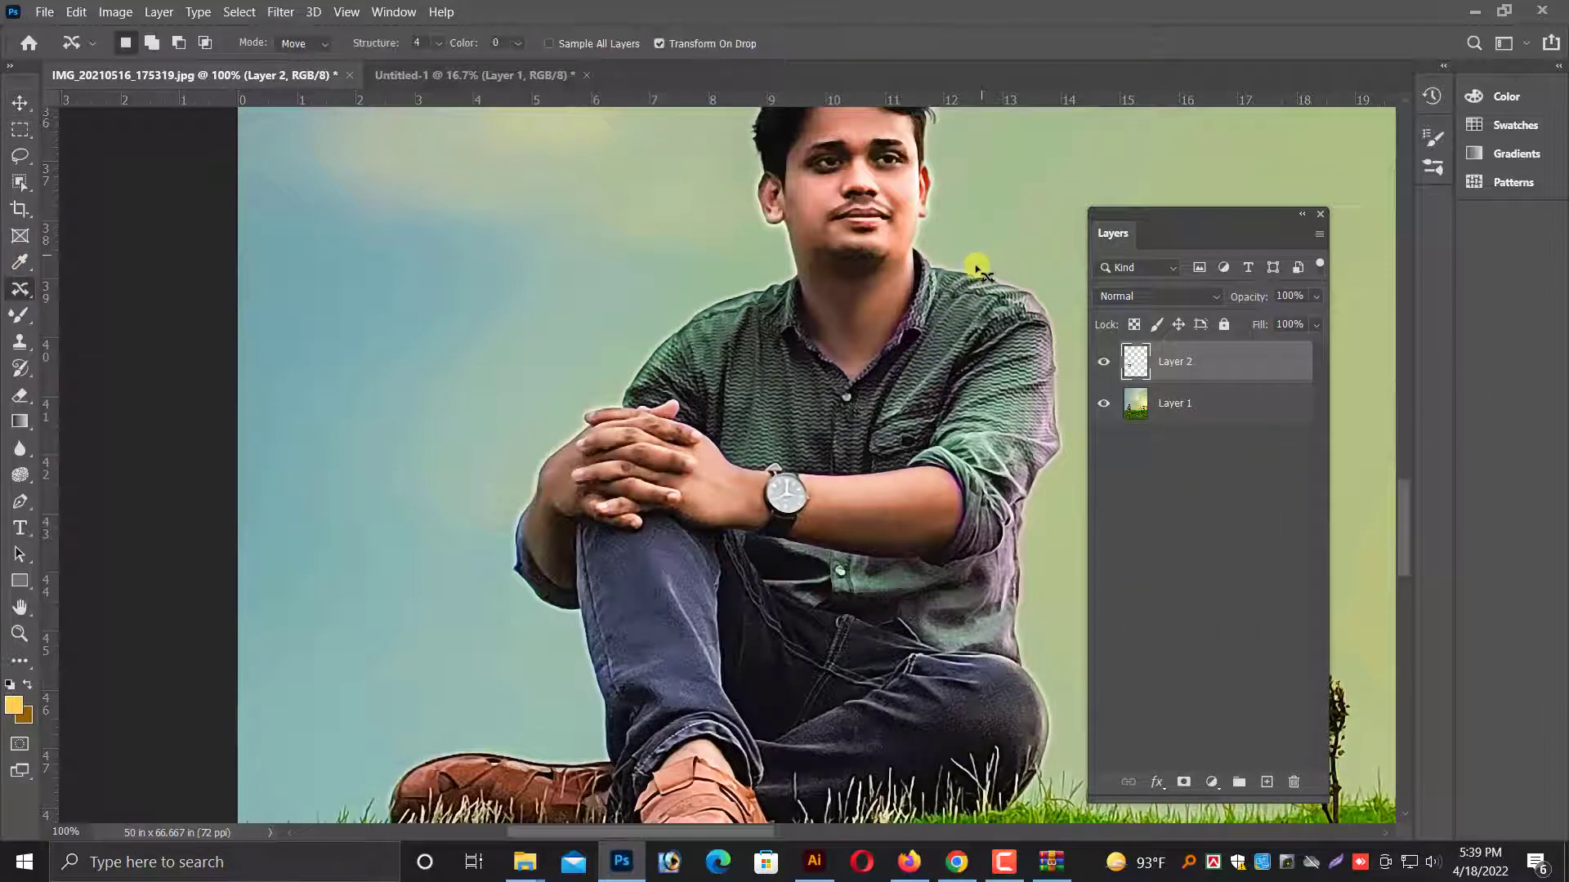
left_click_drag(1033, 323, 1037, 407)
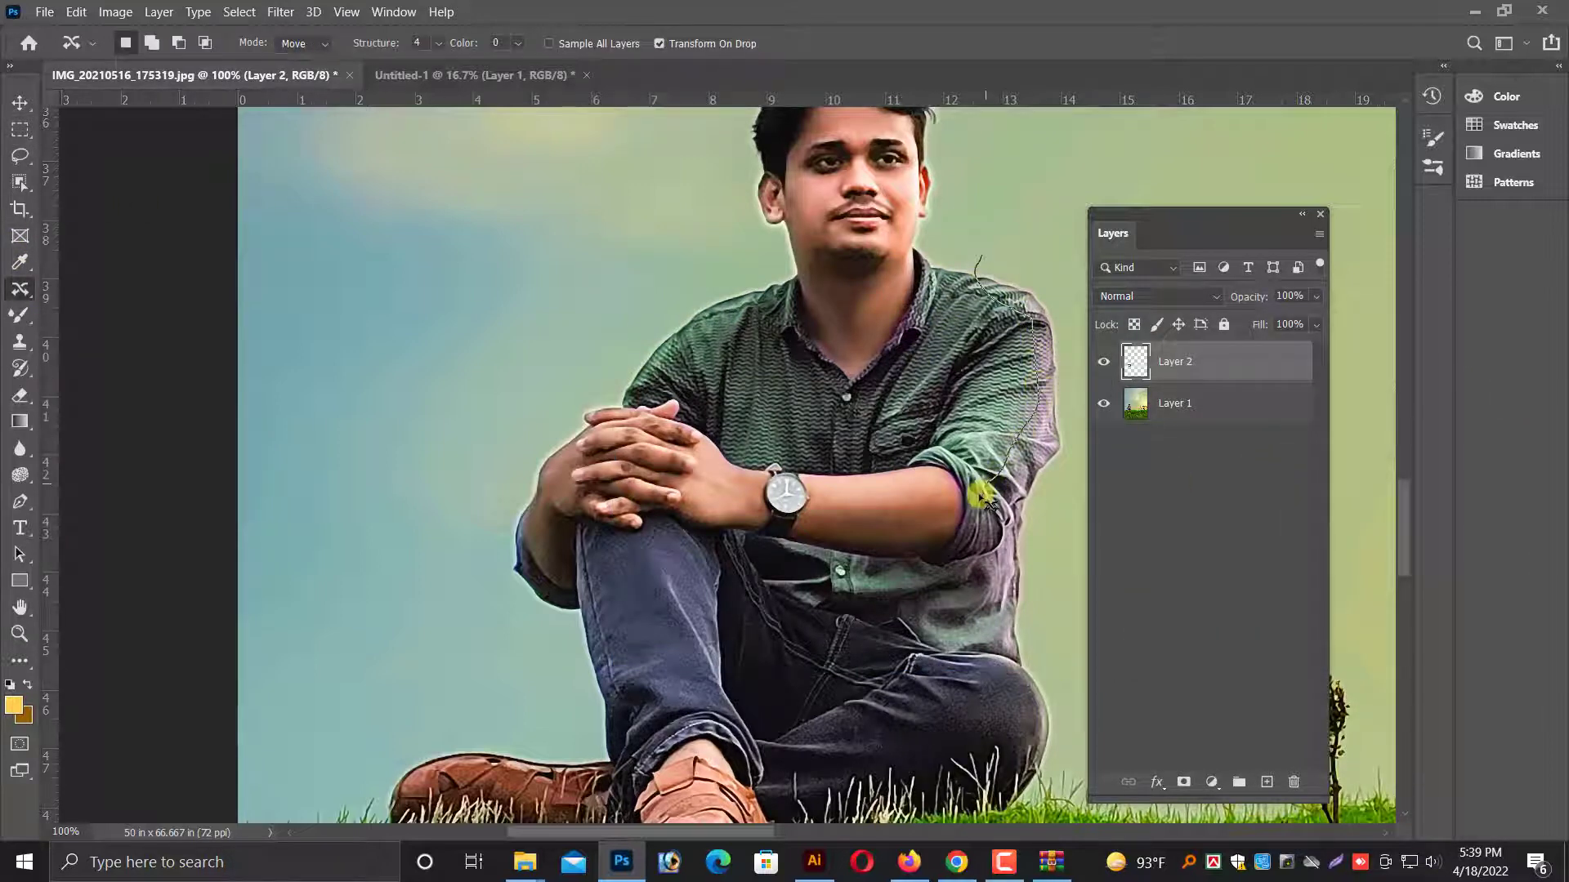
mouse_move(944, 570)
left_mouse_down()
mouse_move(966, 630)
mouse_move(1061, 663)
mouse_move(1101, 456)
mouse_move(1080, 308)
mouse_move(1025, 248)
mouse_move(988, 264)
left_mouse_up()
key("shift+F6")
key("Return")
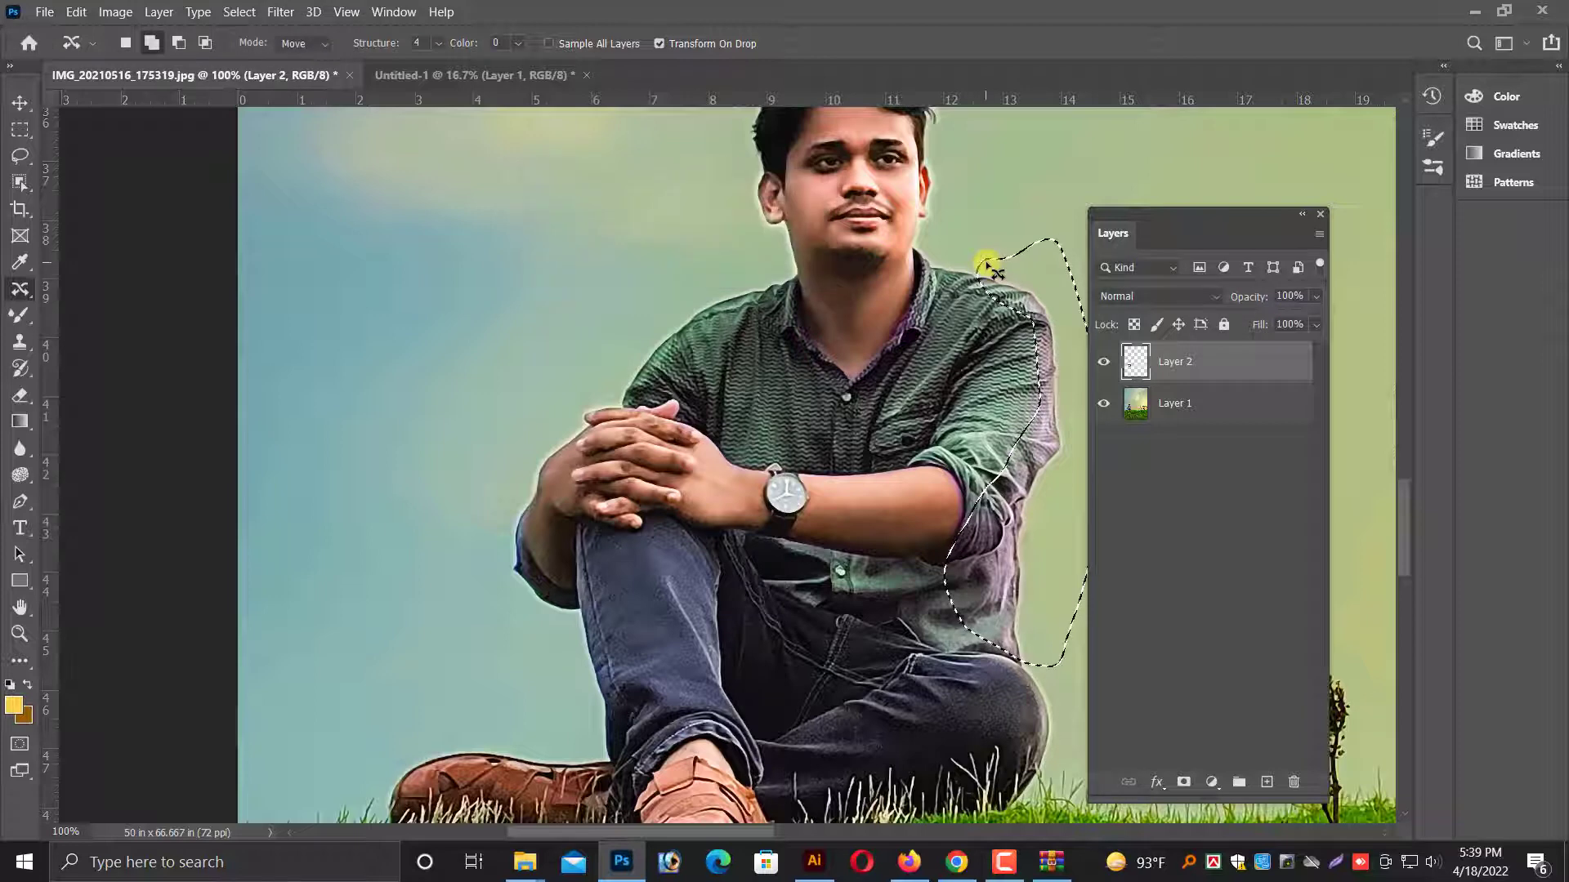
Darken the selected shirt area slightly with an RGB Curves point at input 138, output 126.
left_click(115, 11)
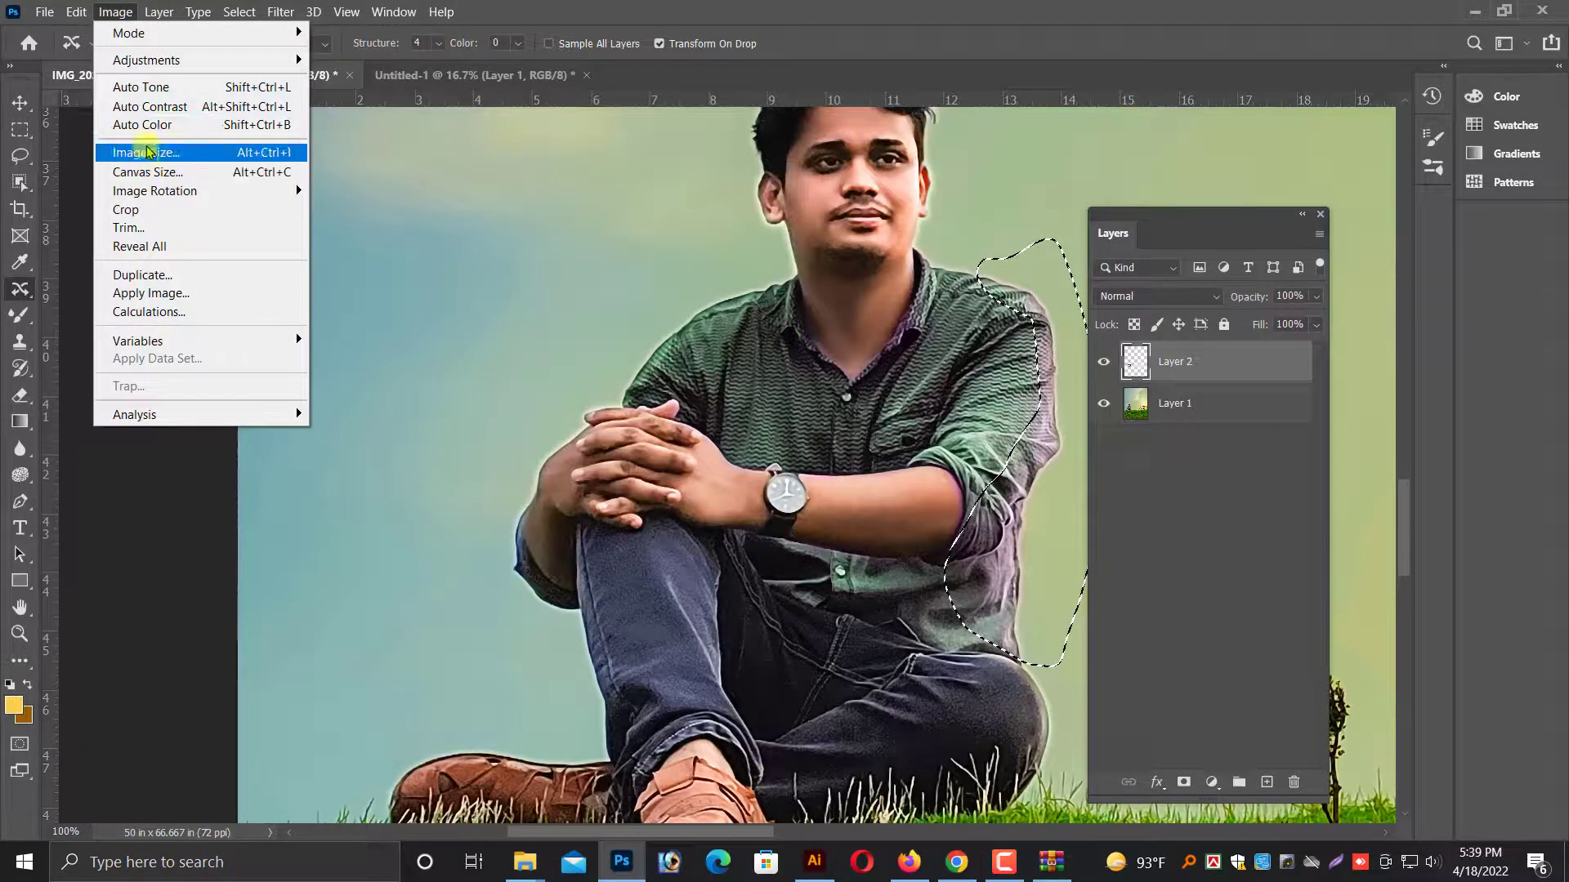
mouse_move(196, 60)
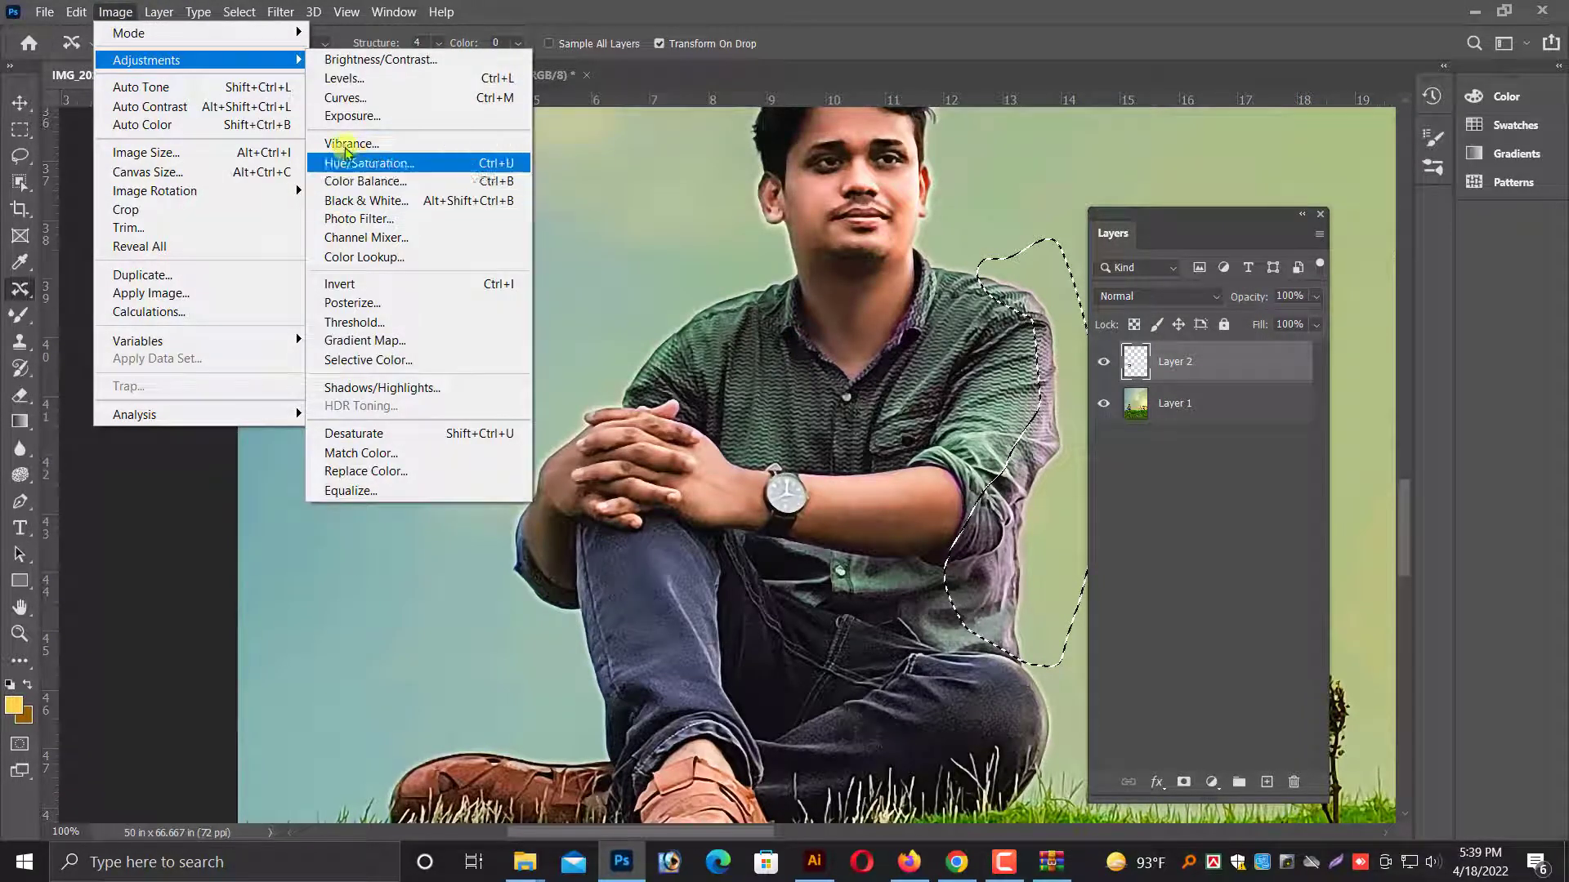
left_click(345, 97)
left_click_drag(1047, 185, 385, 201)
left_click_drag(207, 414, 237, 426)
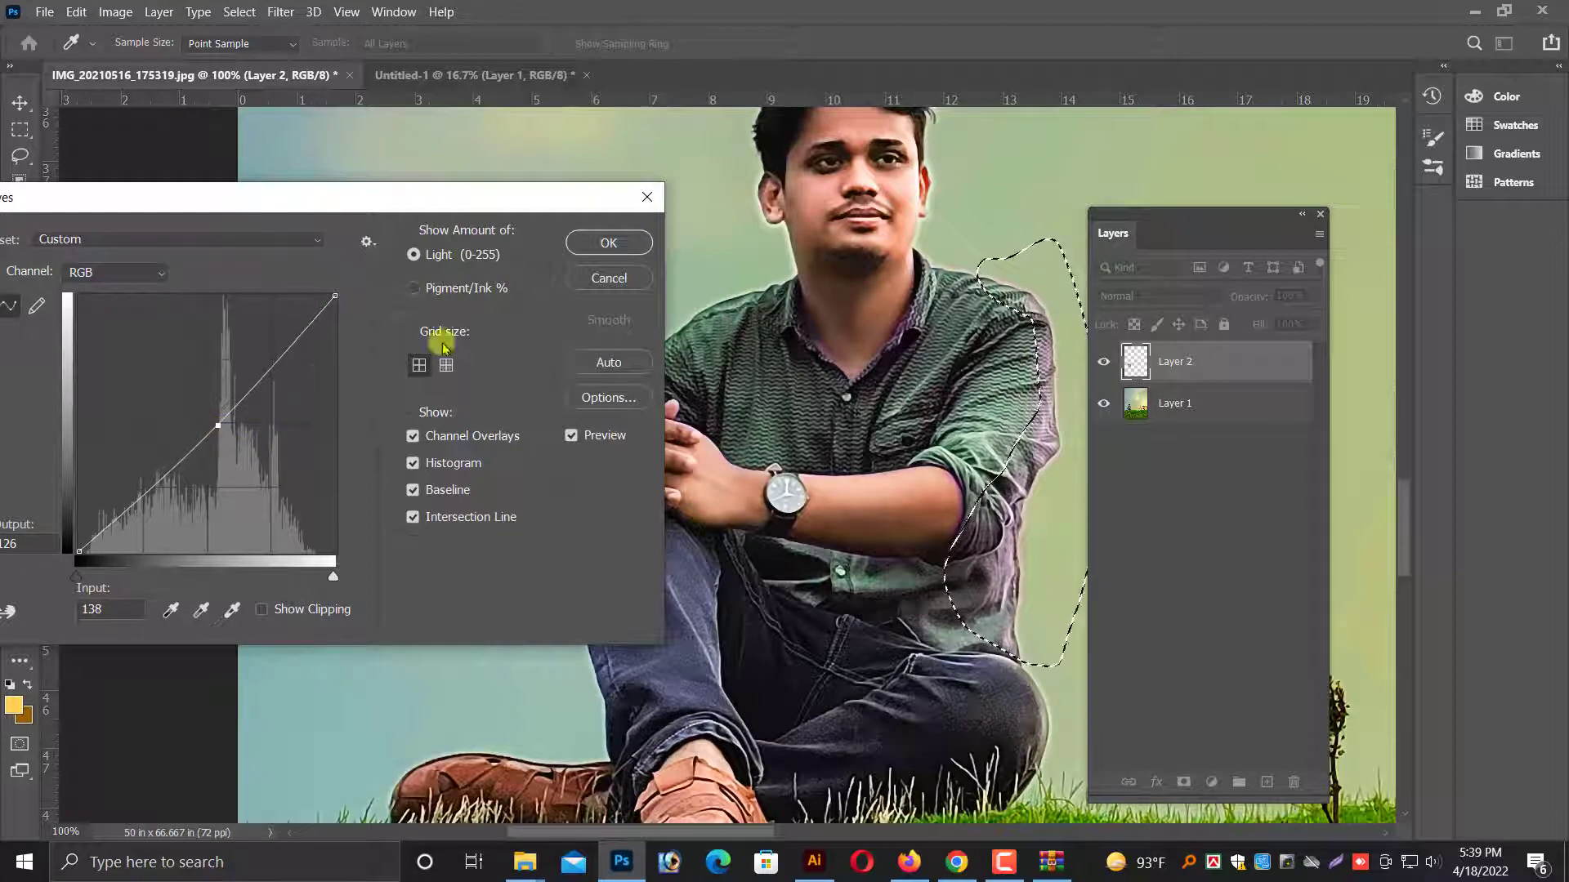
left_click(609, 244)
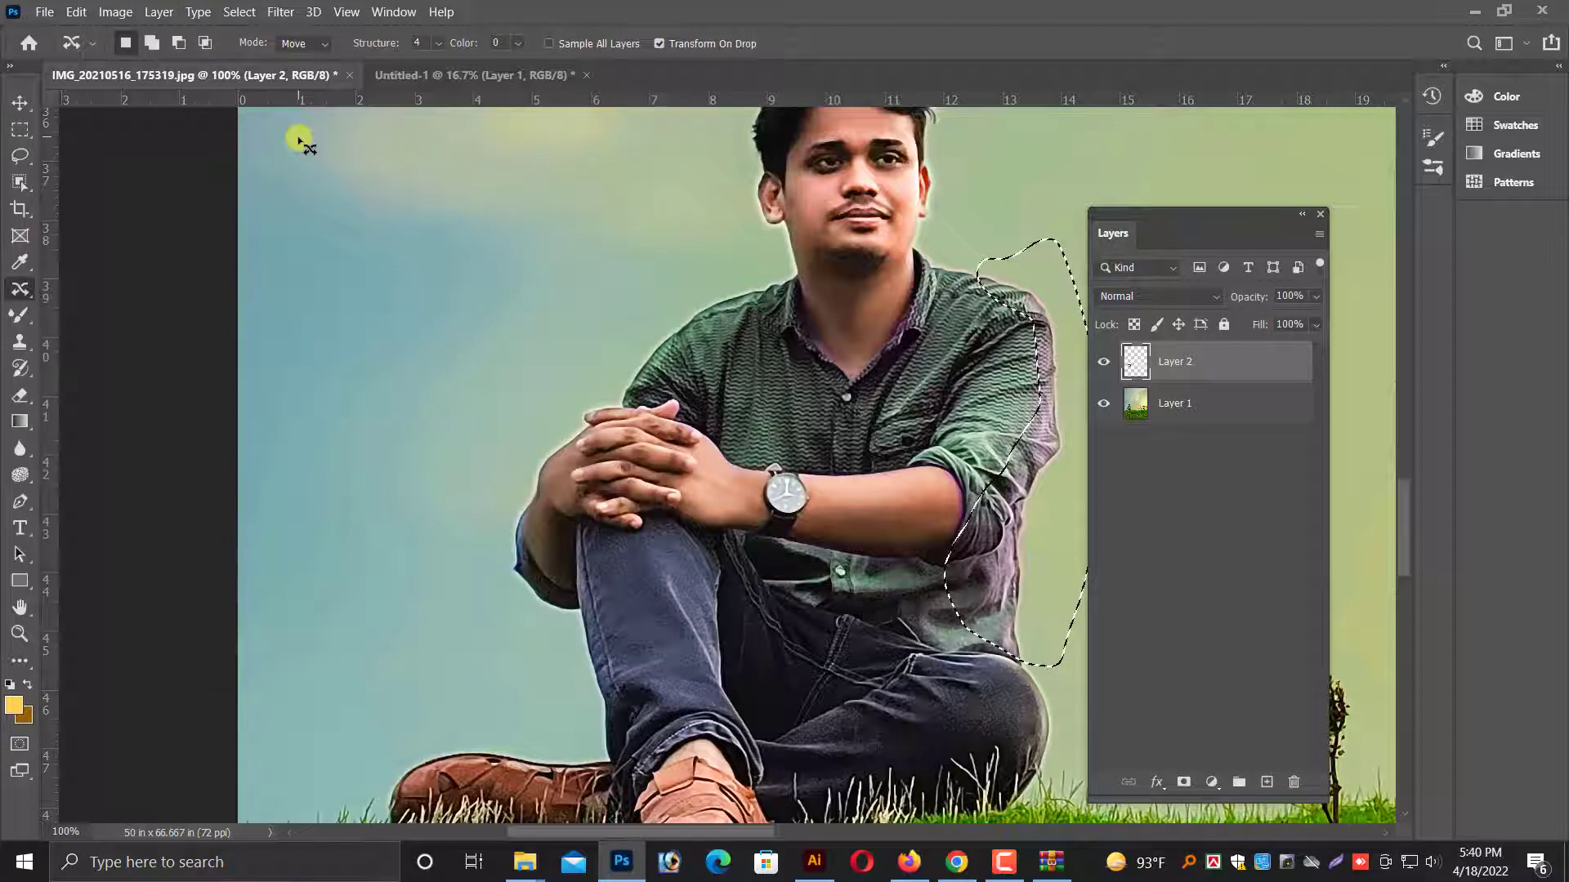
Start another Curves adjustment on the selected shirt area and lower the Red channel to output 114 at input 142.
left_click(121, 15)
mouse_move(143, 61)
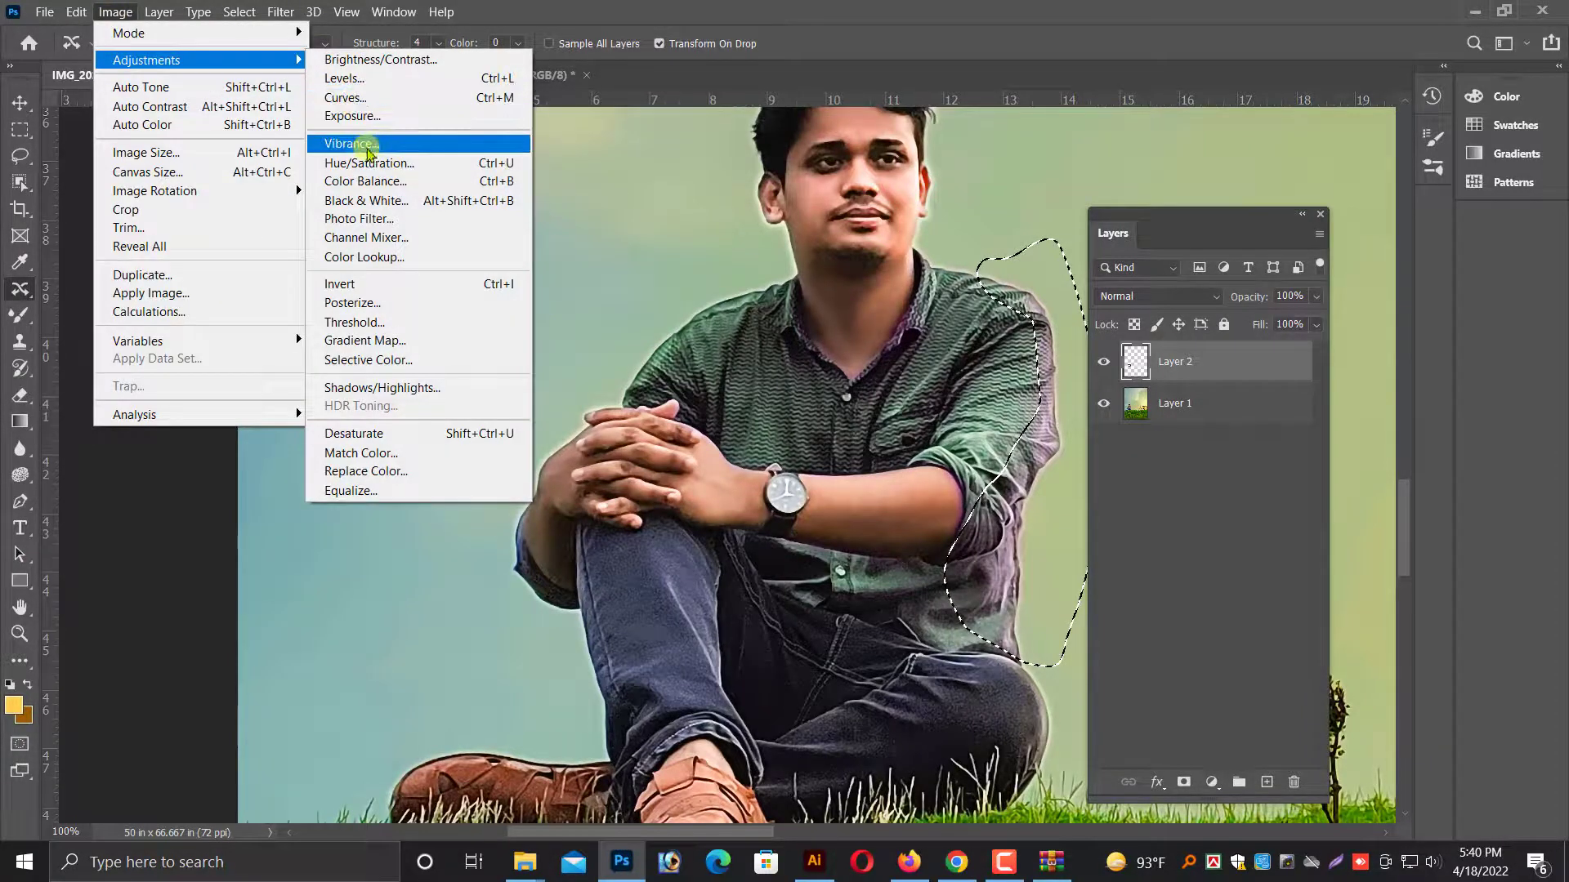
left_click(355, 99)
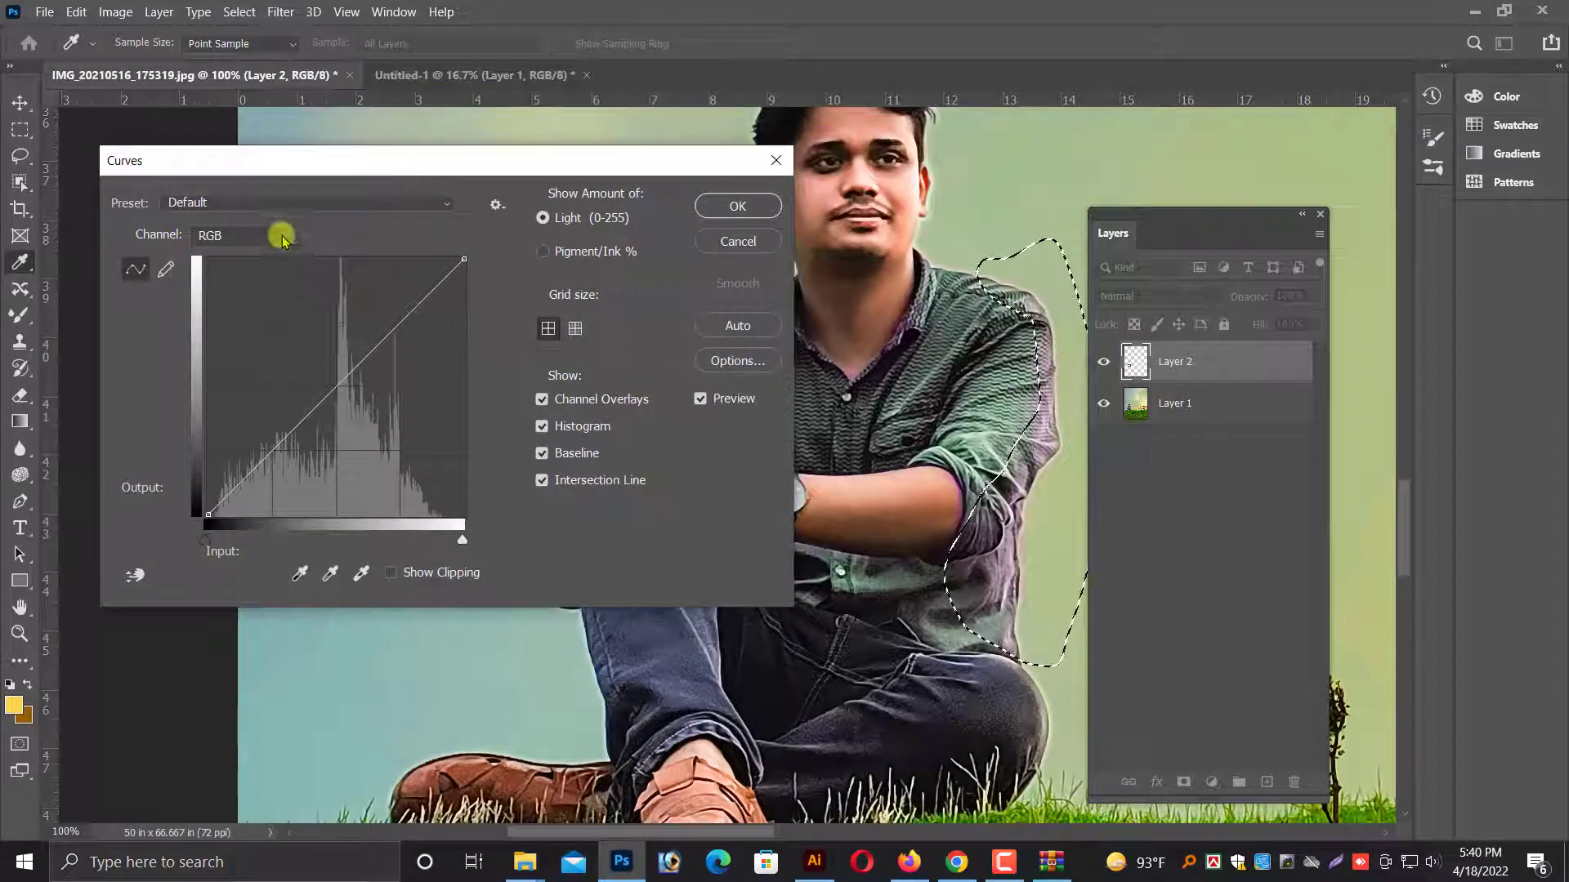
left_click(280, 234)
left_click(229, 270)
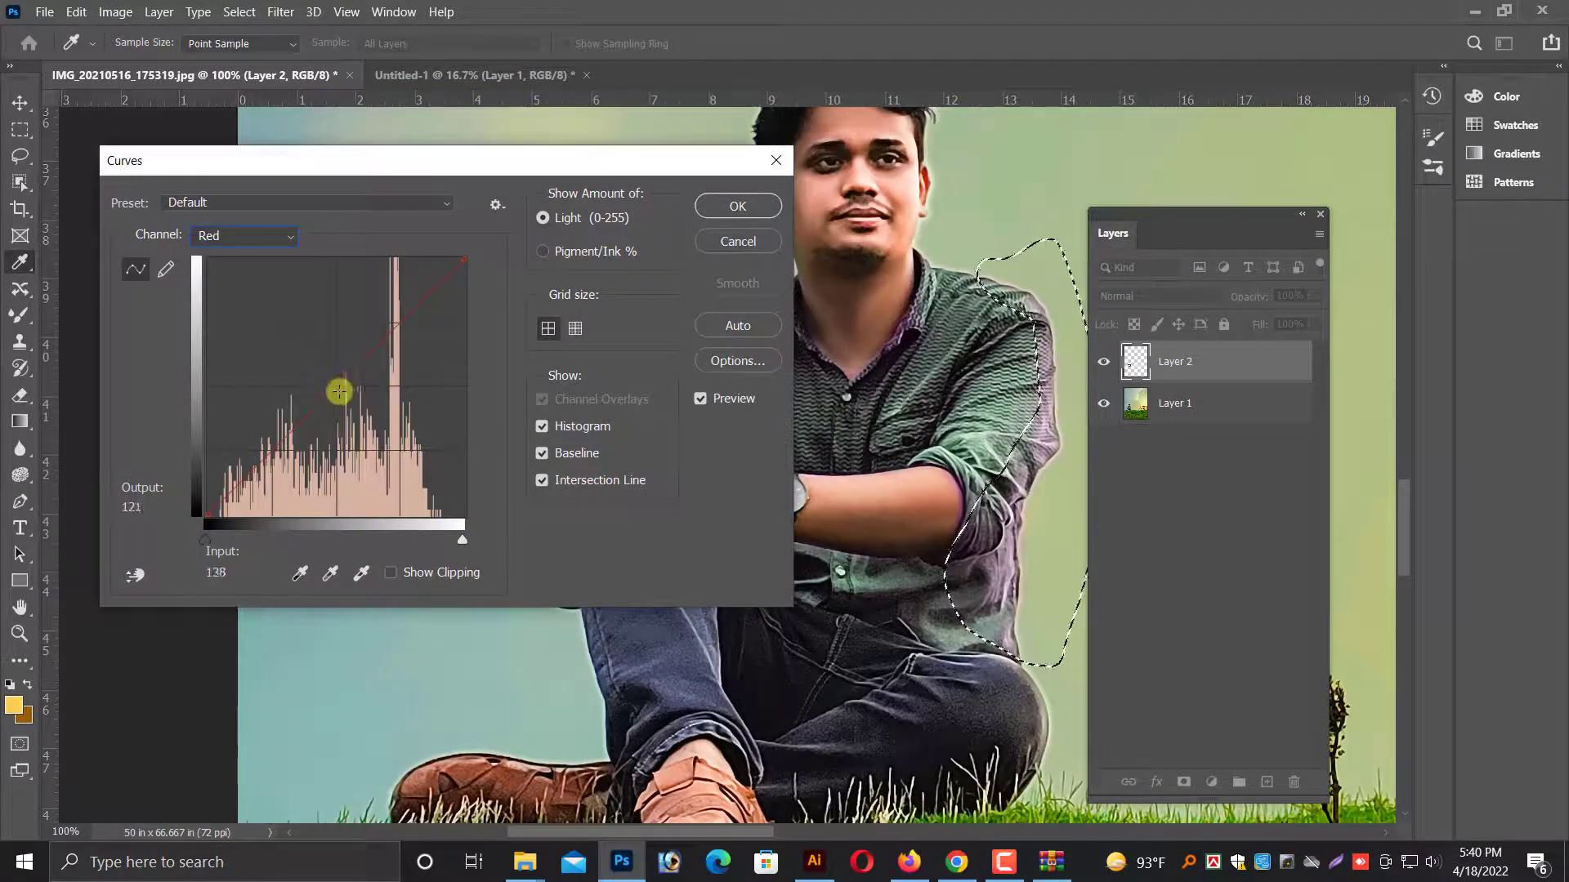
left_click_drag(339, 392, 353, 406)
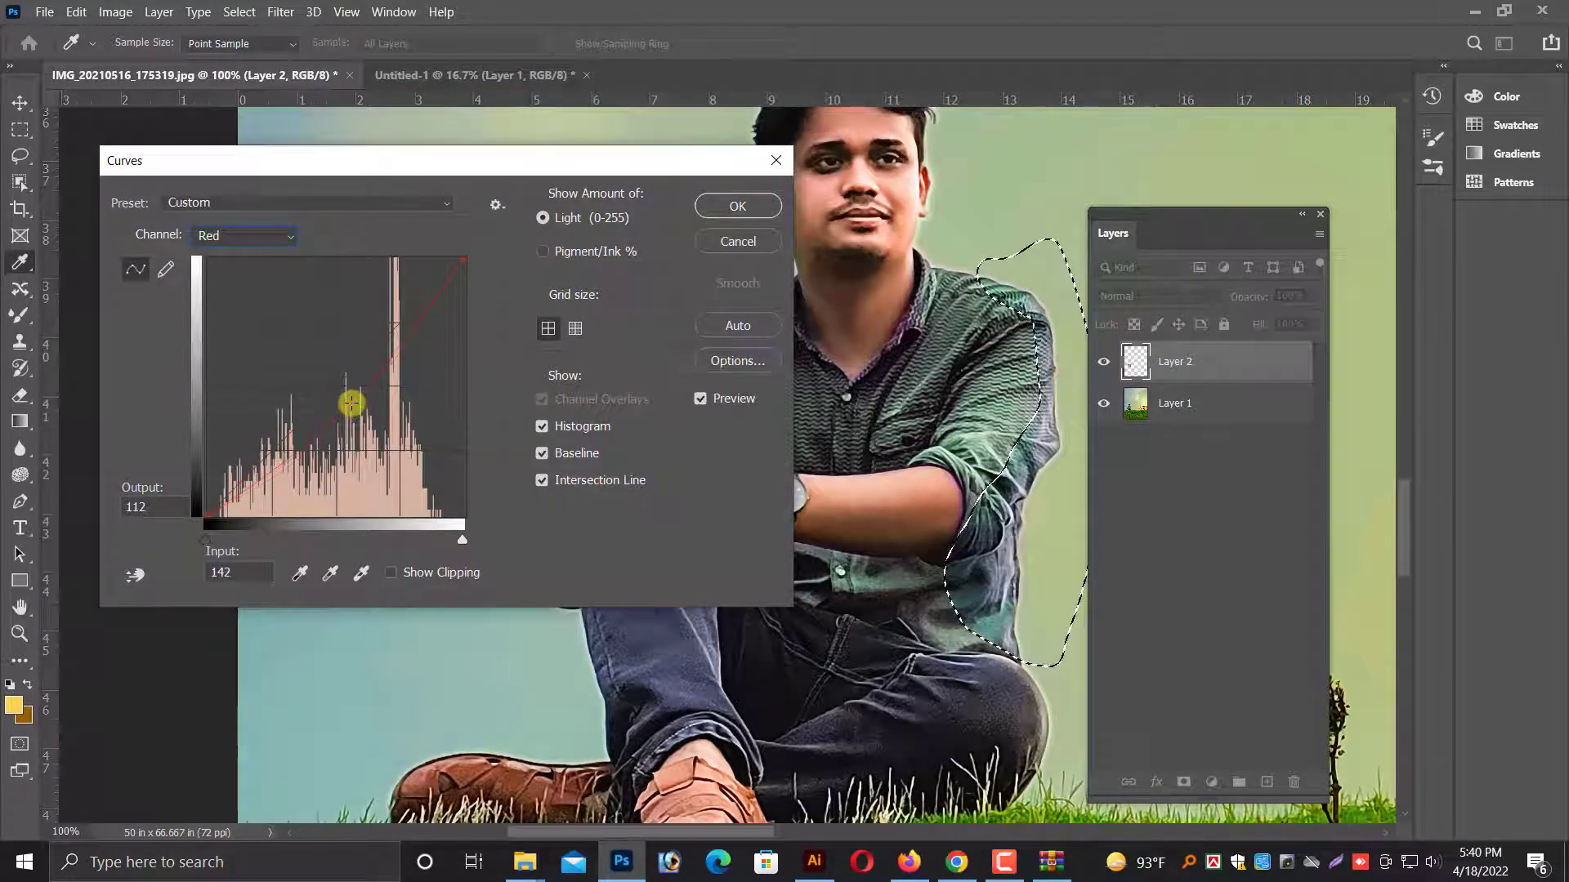
Raise the midtones of the Green channel curve slightly, apply the Curves adjustment and deselect the shirt area.
left_click(254, 236)
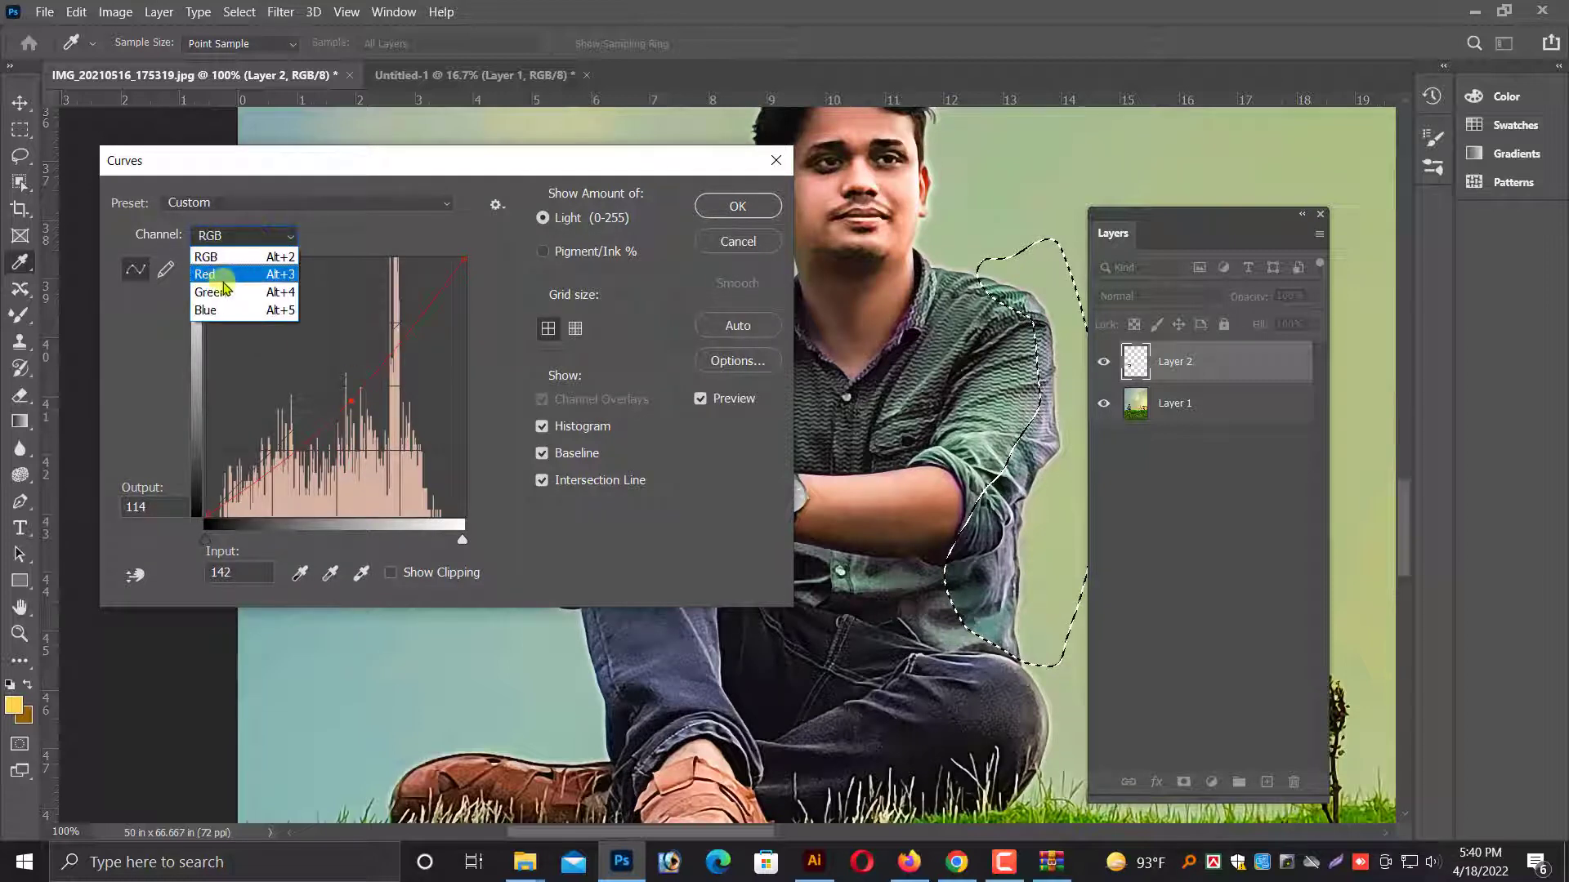
left_click(229, 286)
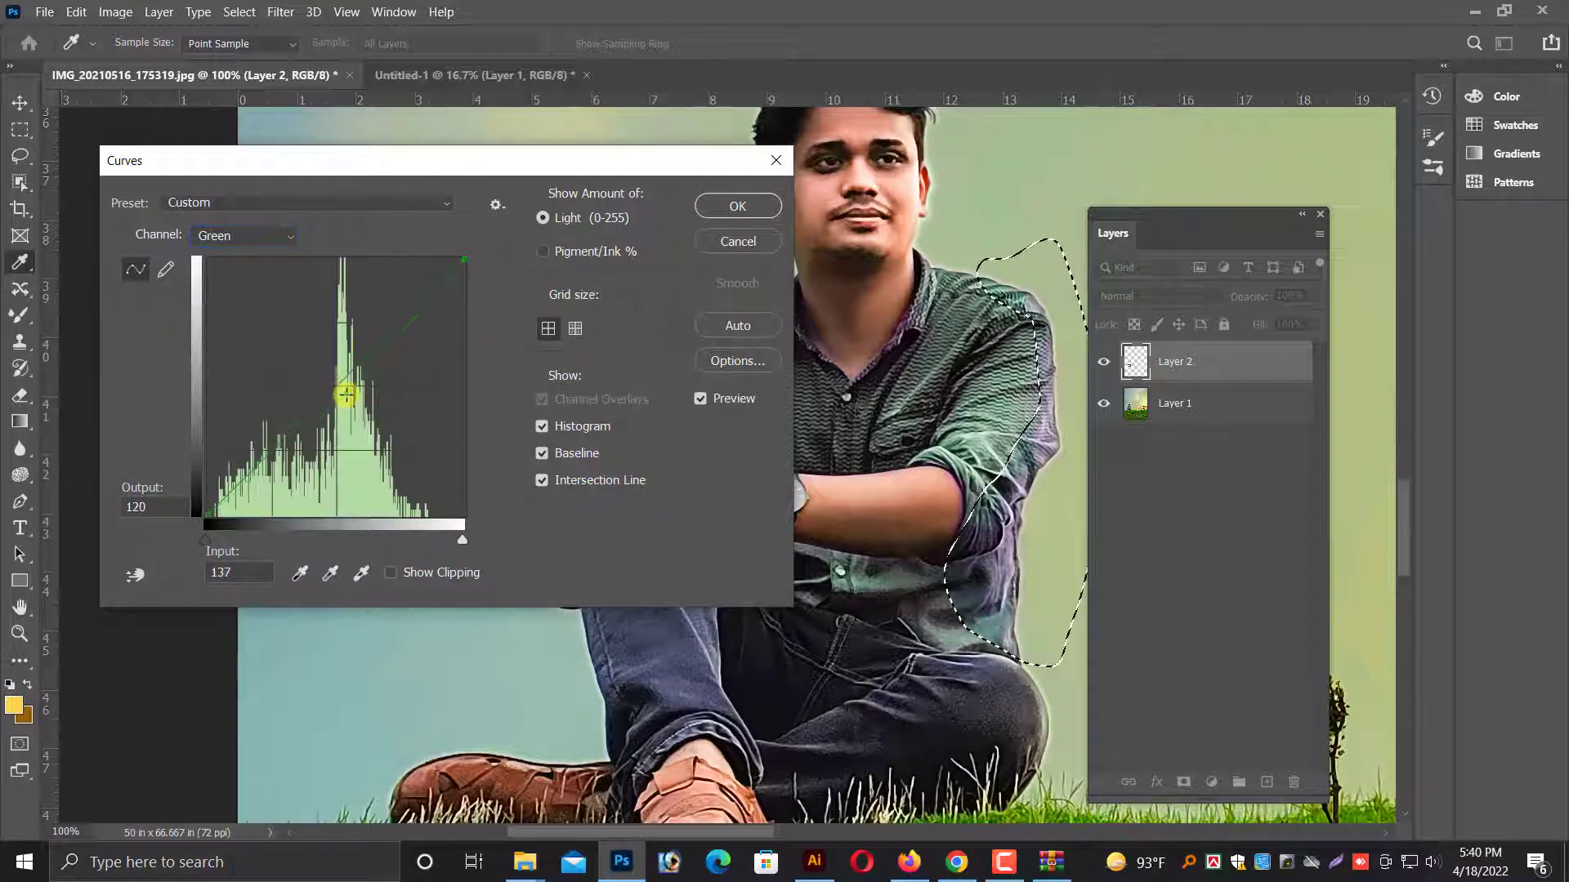
left_click_drag(346, 395, 331, 372)
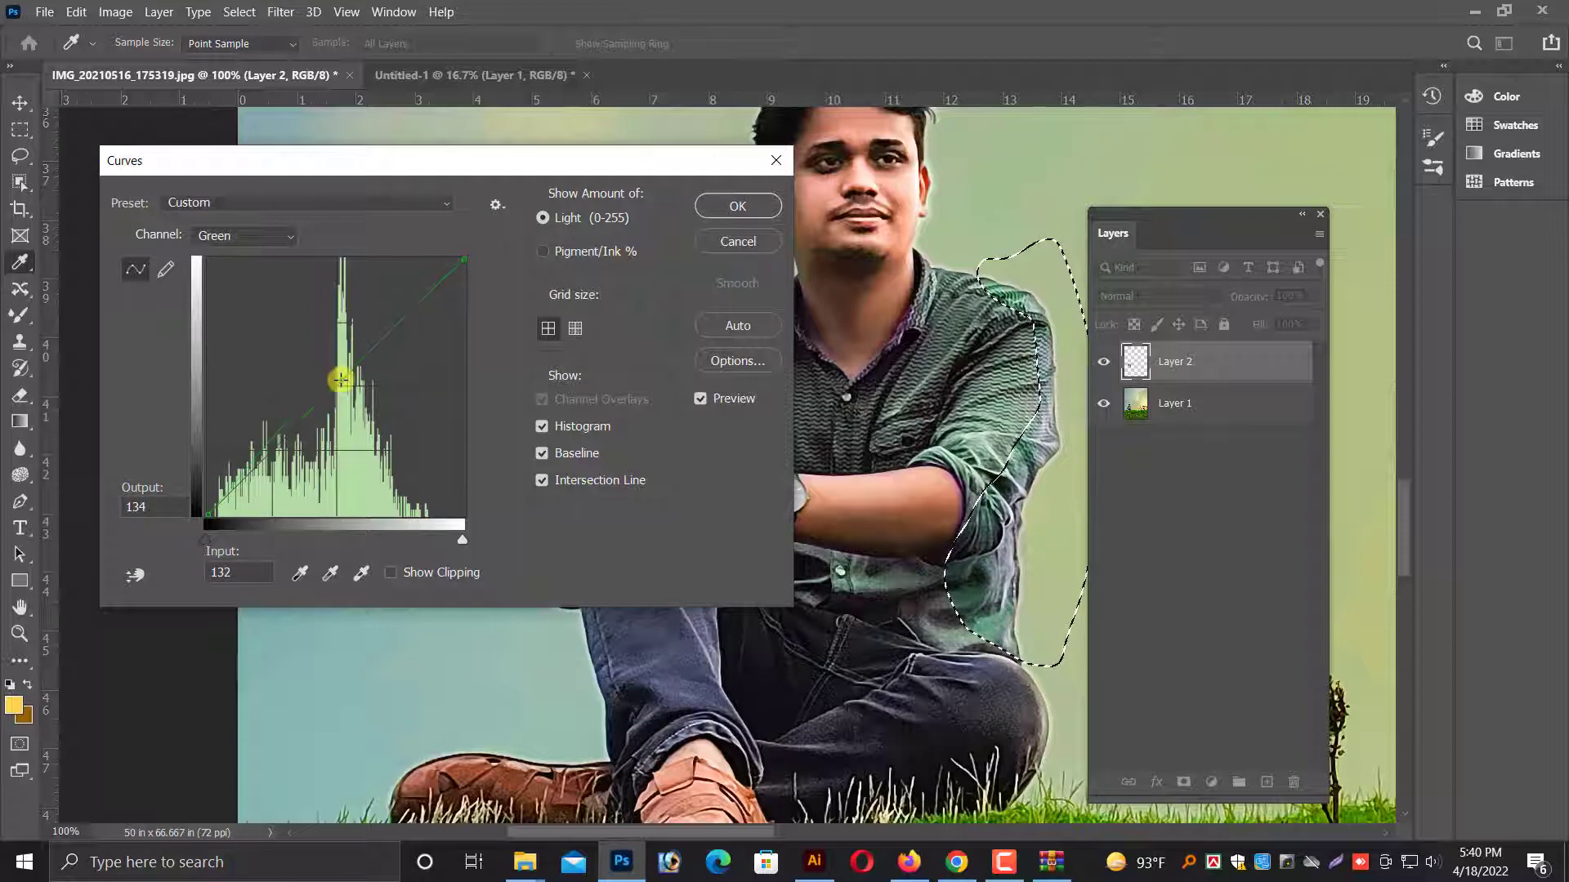
left_click(723, 209)
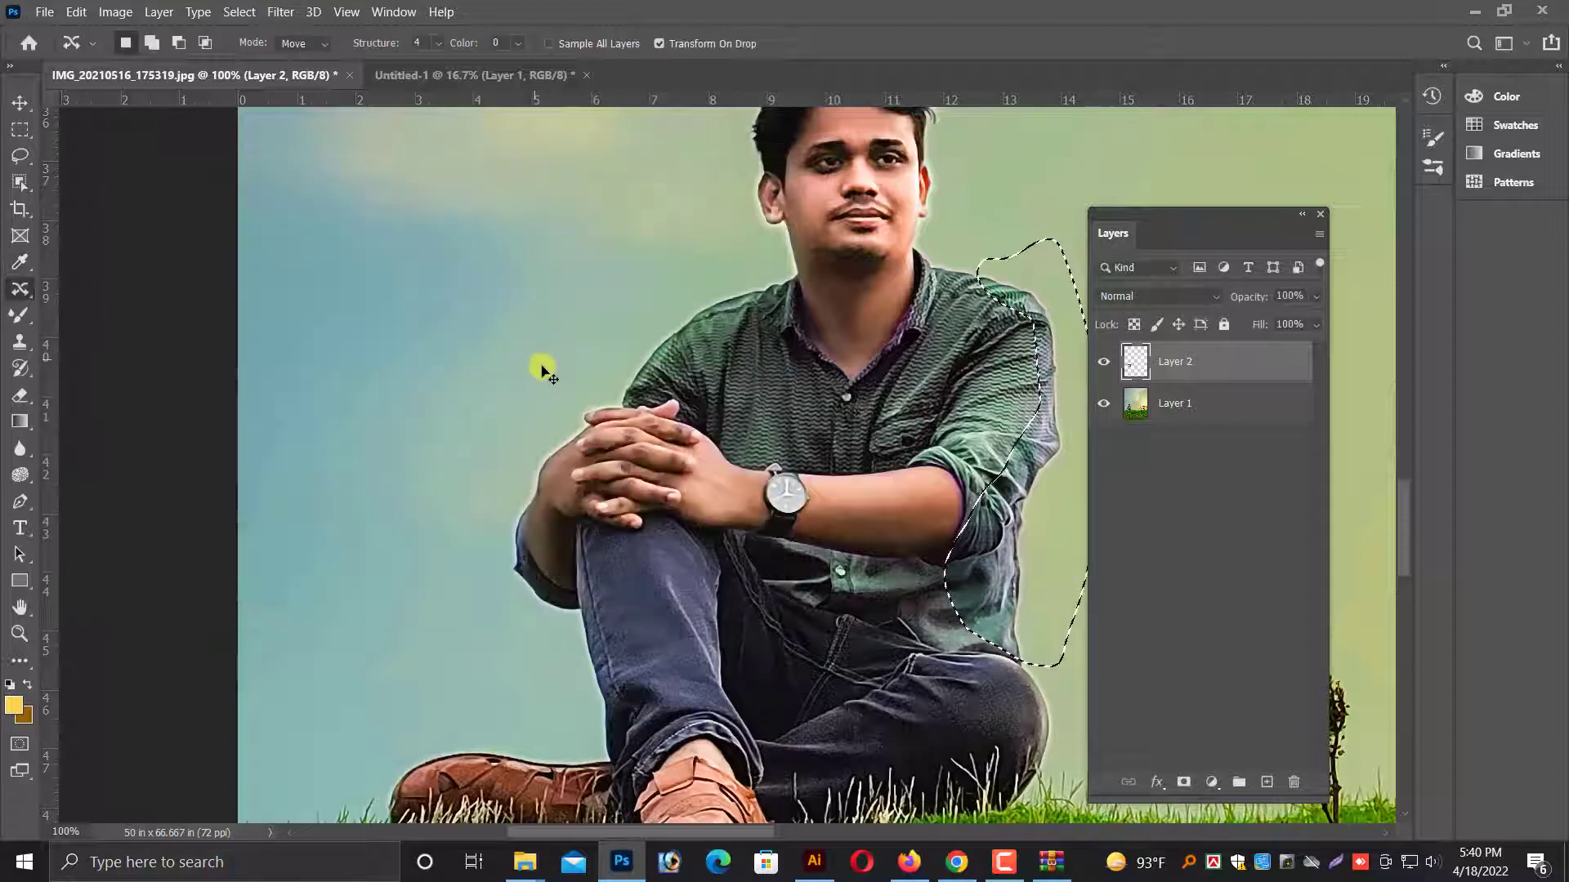
key("ctrl+d")
Examine the recoloured shirt up close and within the whole photo.
key("ctrl+minus")
scroll(509, 407, "down", 3)
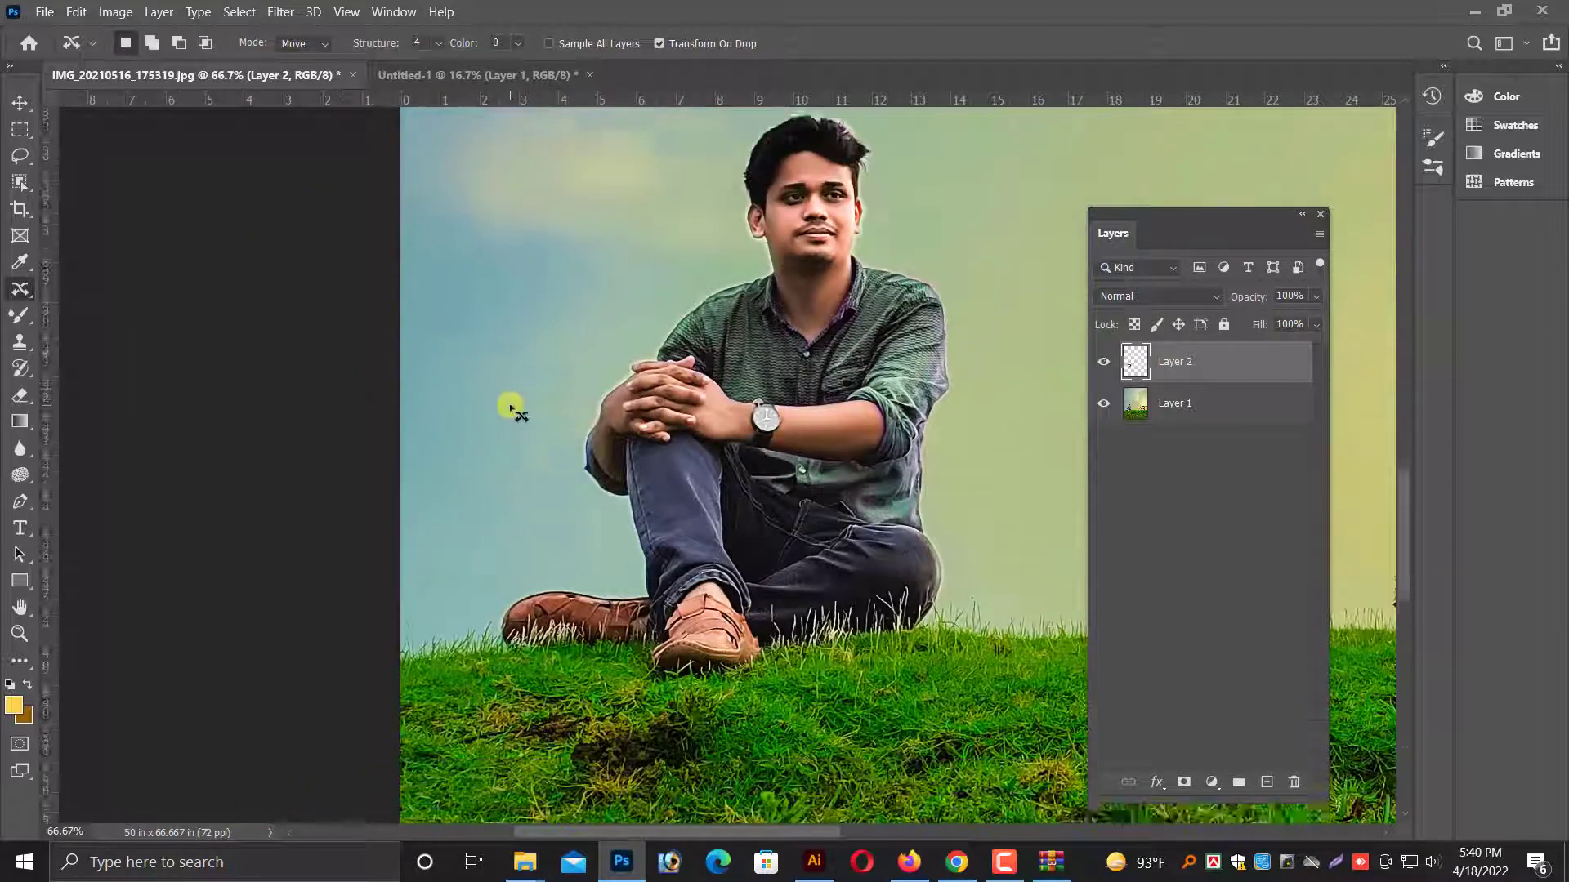
key("ctrl+minus")
scroll(509, 407, "up", 3)
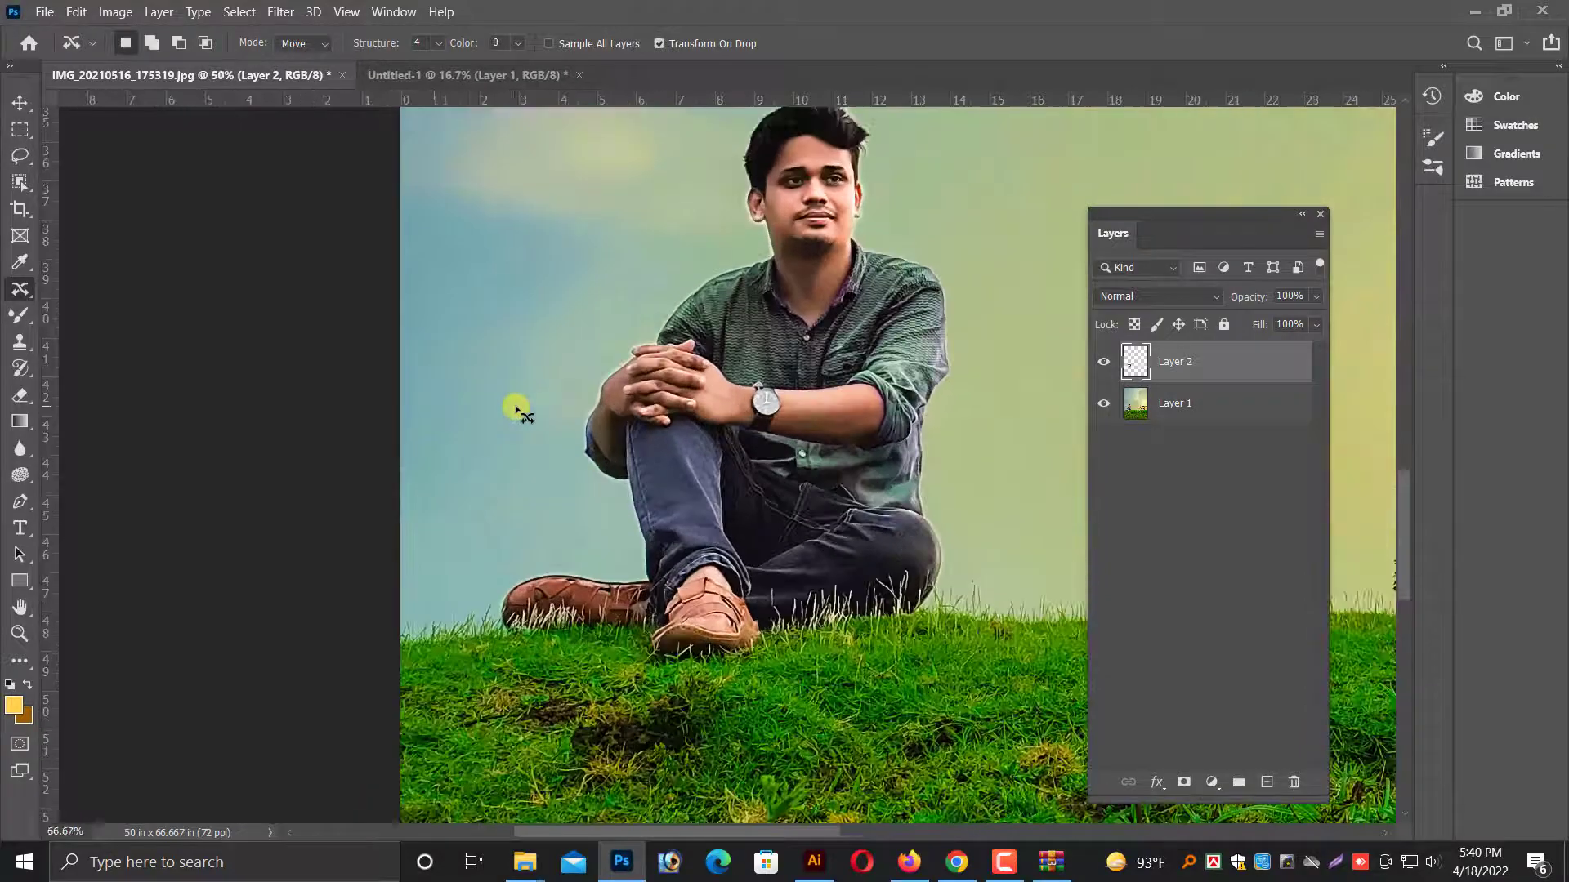
key("ctrl+plus")
left_click_drag(752, 448, 567, 780)
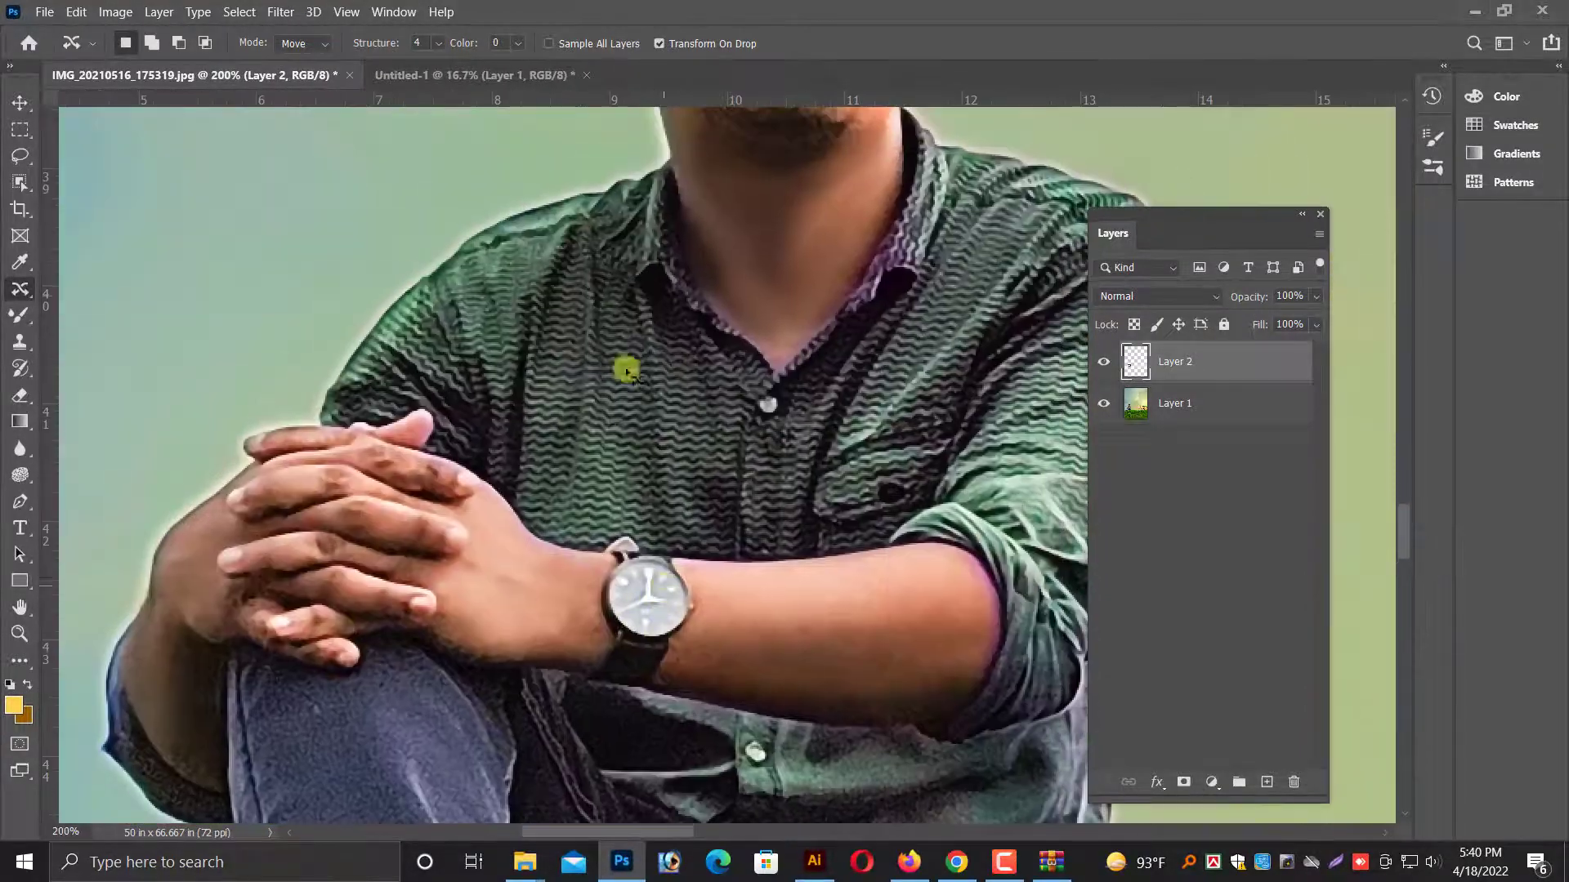
key("ctrl+minus")
key("ctrl+minus")
scroll(841, 500, "down", 5)
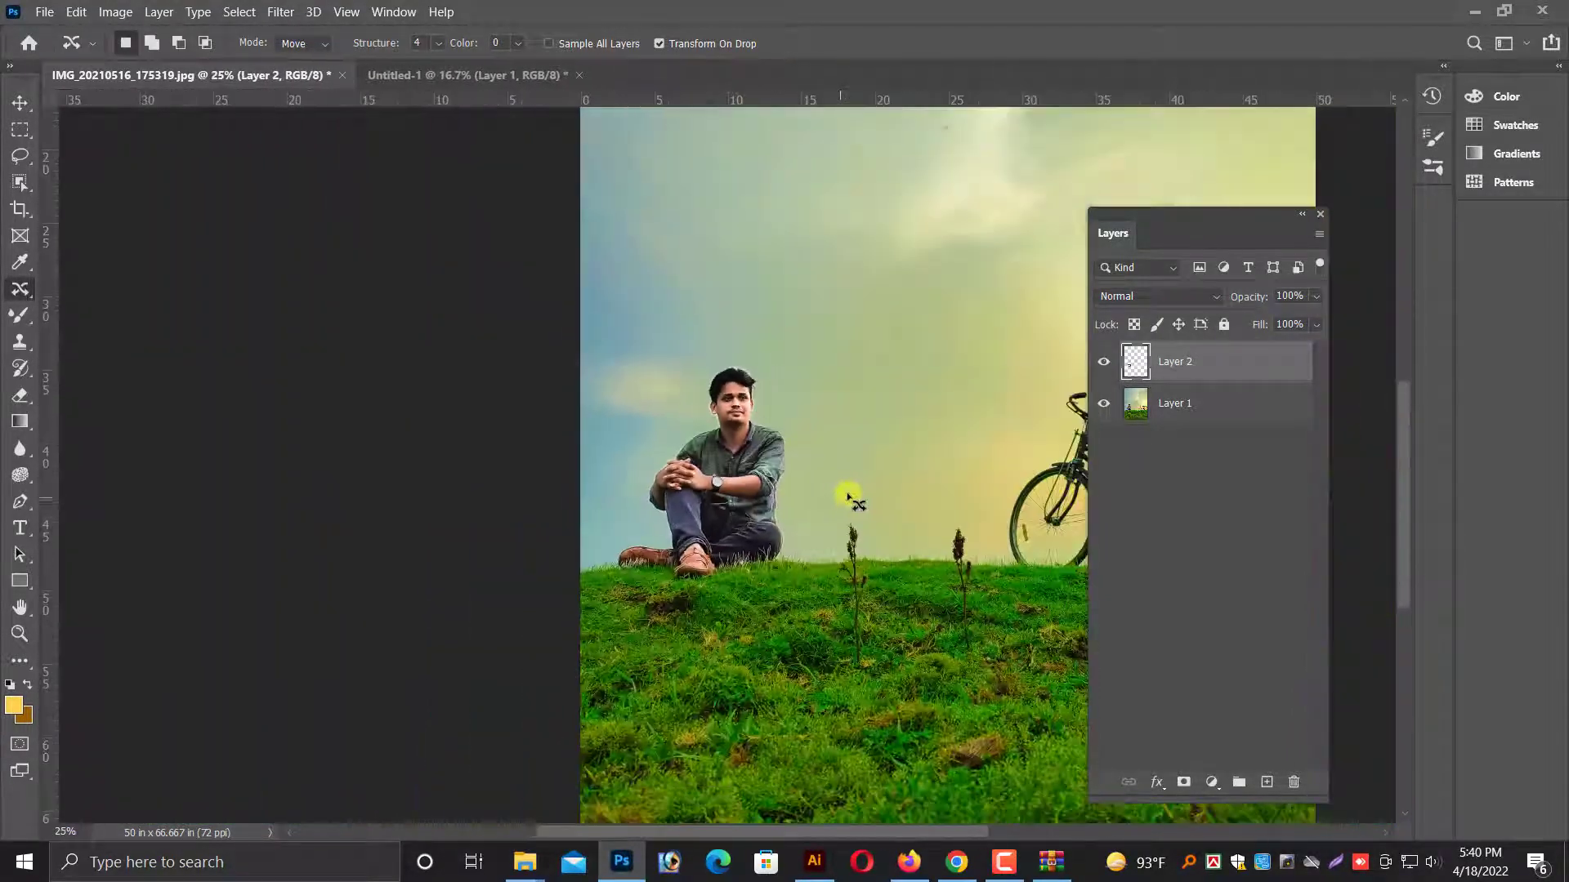
Select both the shirt layer and the photo layer and merge them into one layer.
left_click(17, 99)
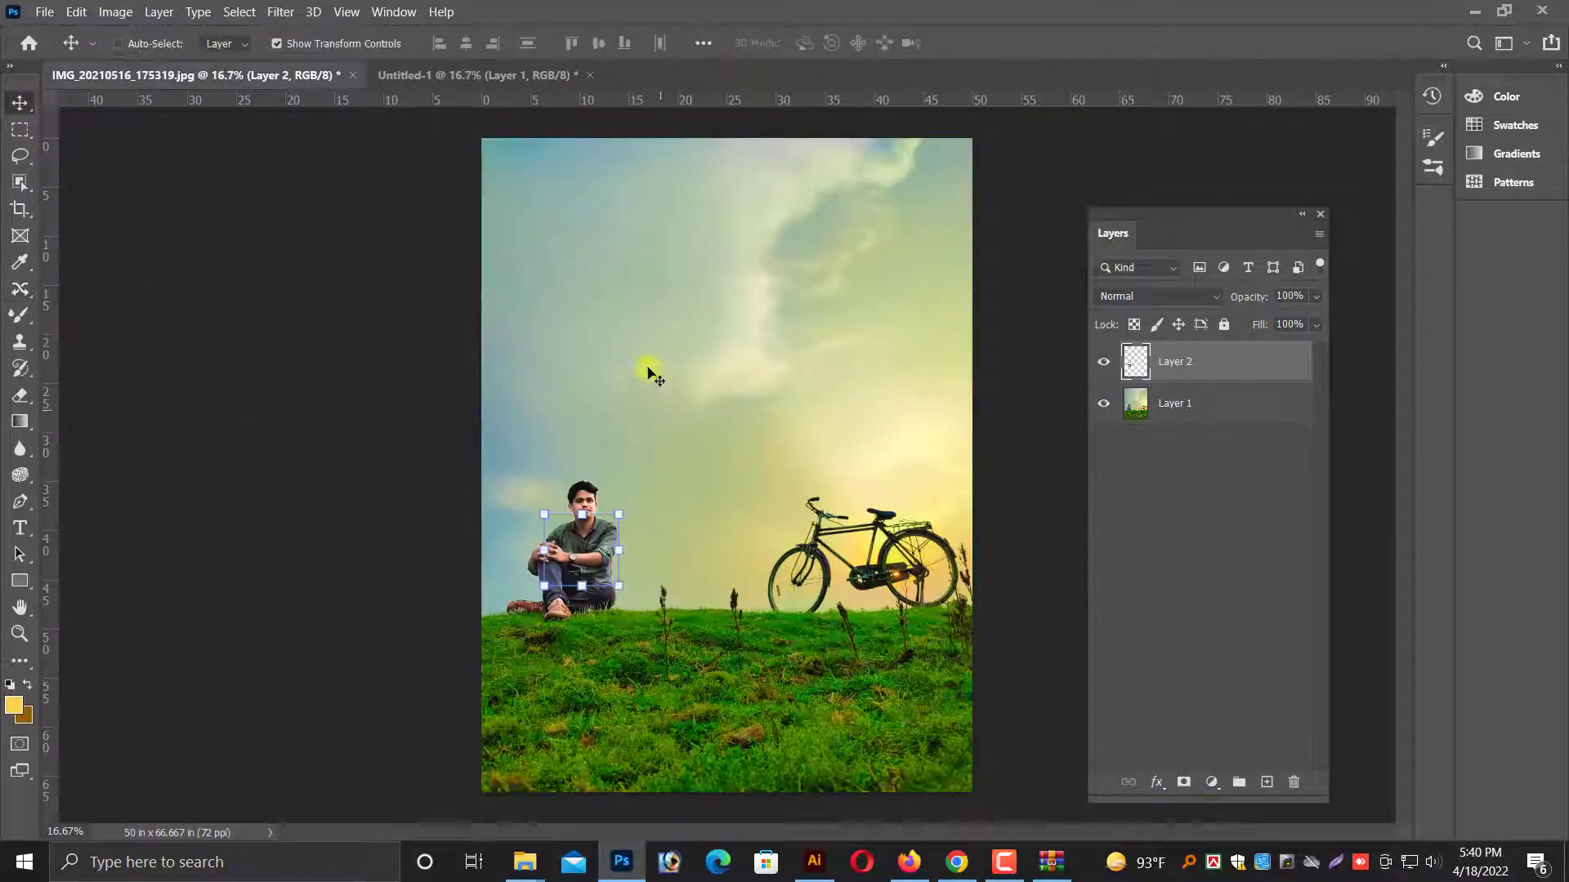
right_click(645, 366)
left_click(660, 373)
right_click(804, 709)
left_click(812, 714)
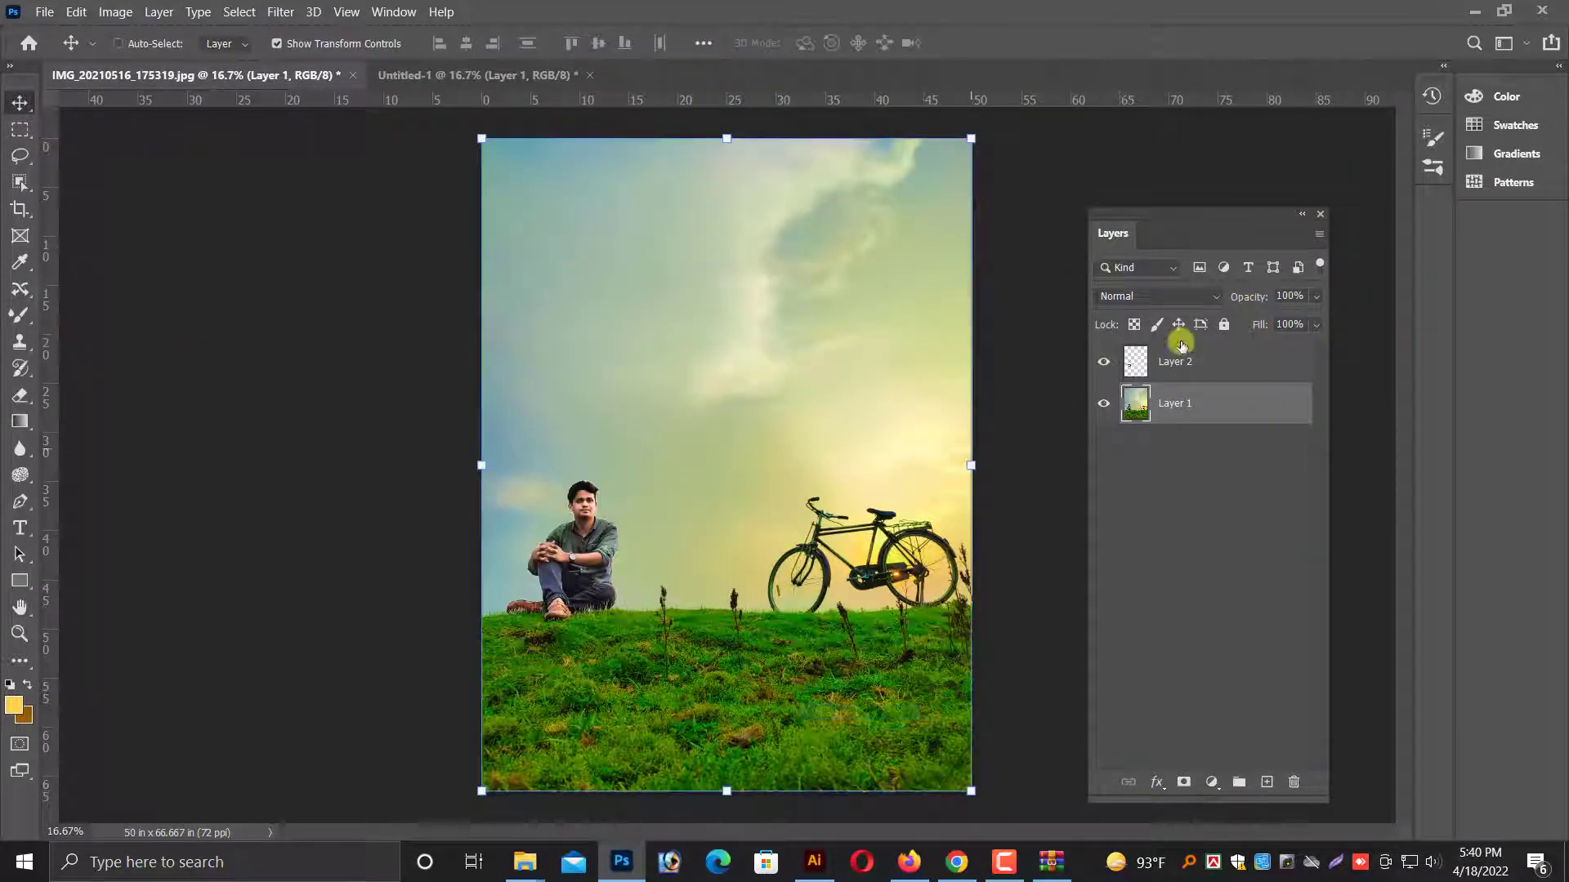
left_click(1155, 372)
left_click(1144, 407)
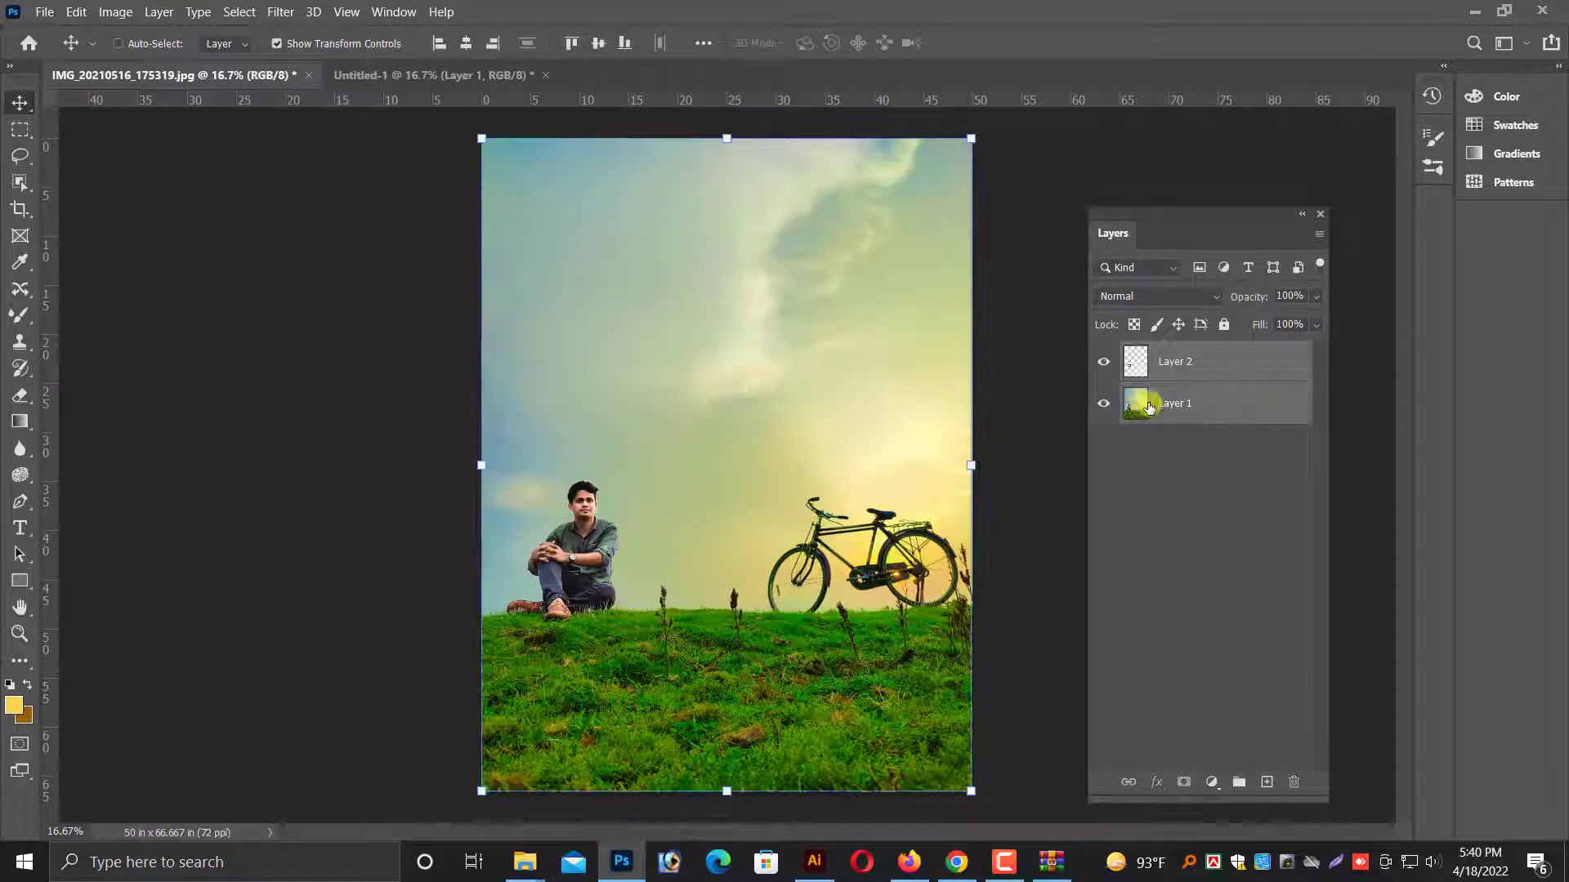
right_click(1179, 374)
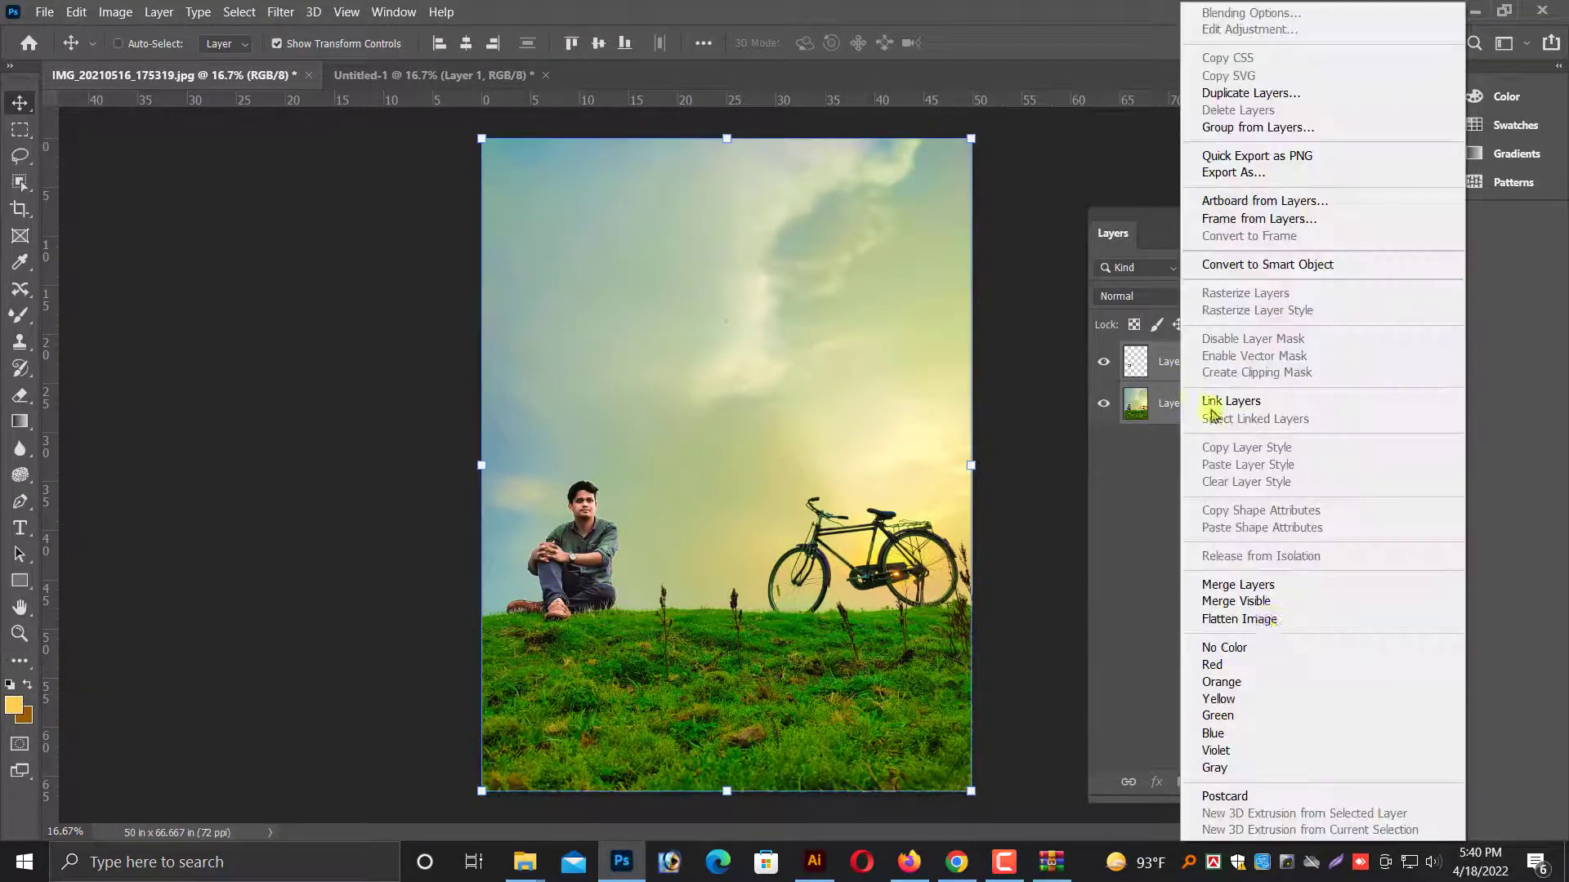
left_click(1244, 585)
scroll(727, 483, "up", 2)
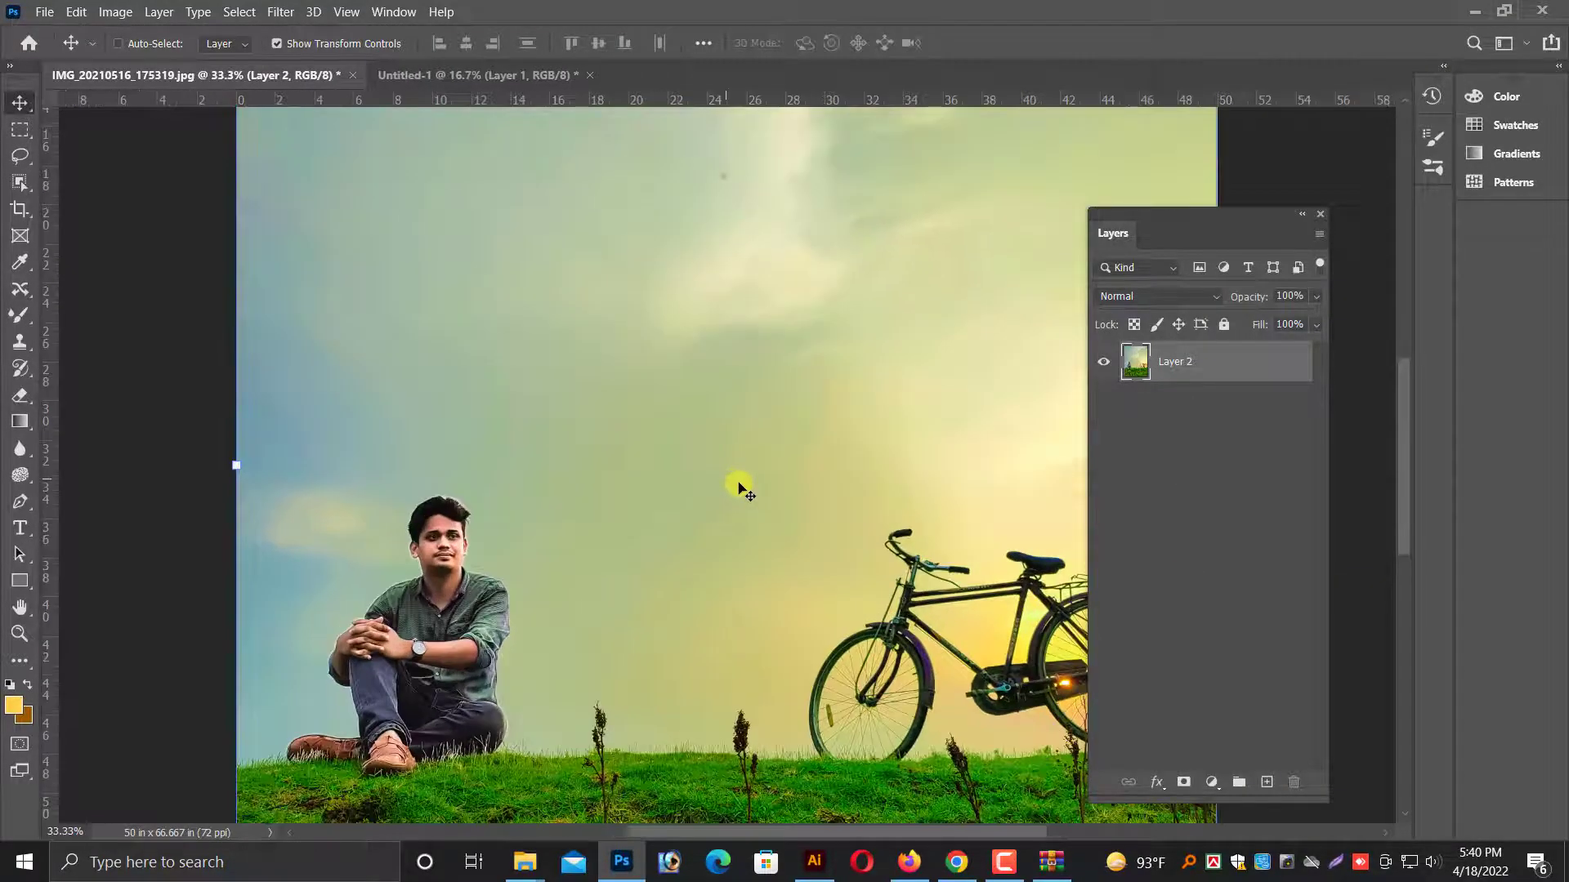
scroll(743, 488, "up", 1)
scroll(744, 488, "down", 2)
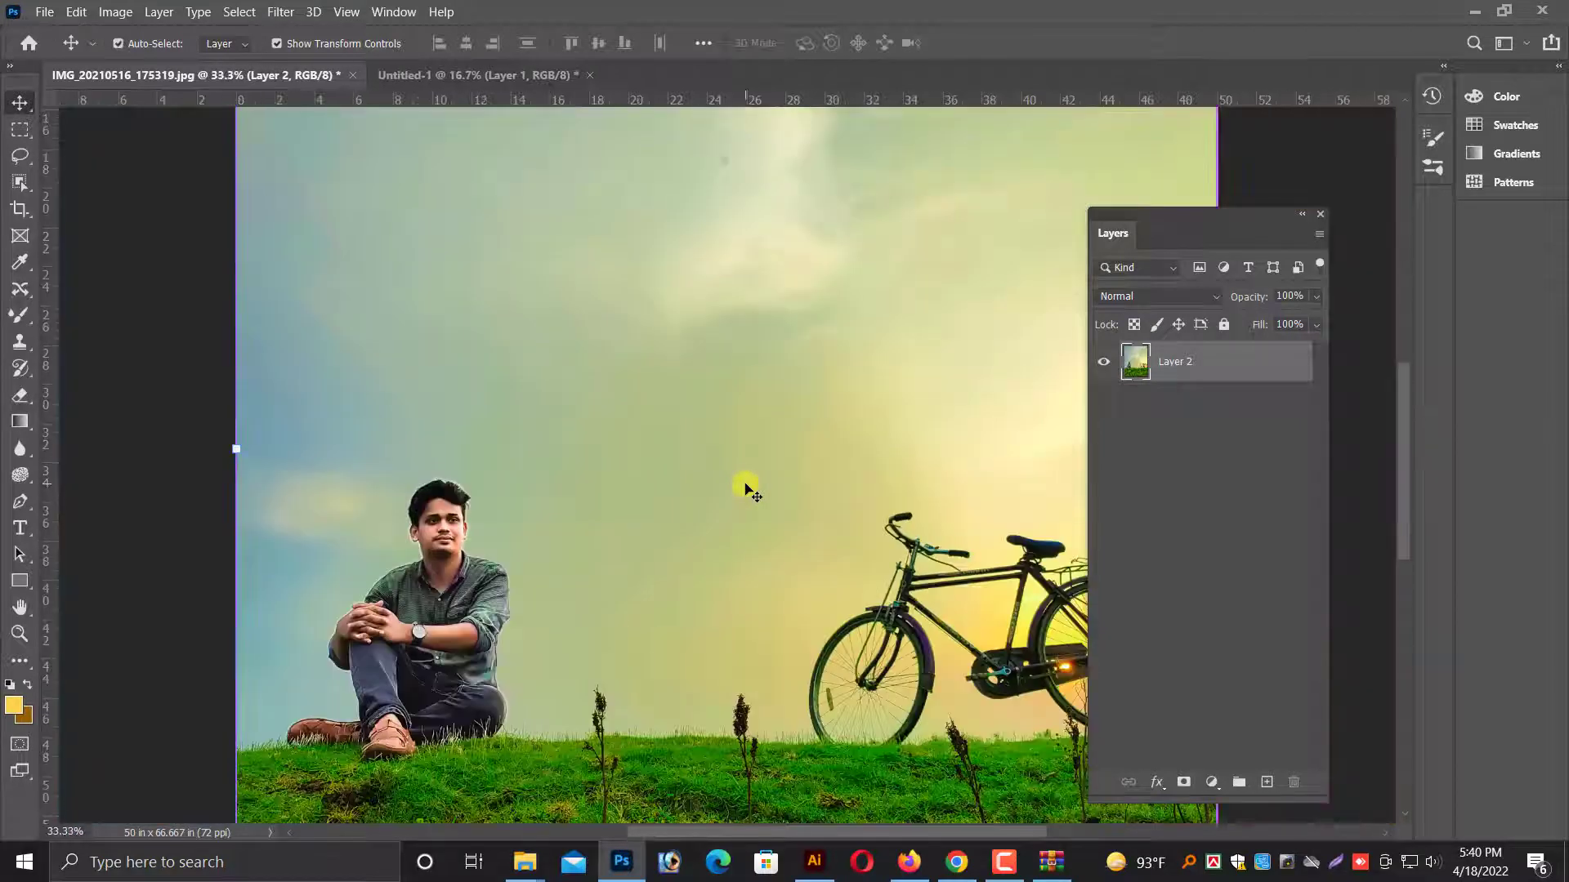
scroll(743, 488, "down", 1)
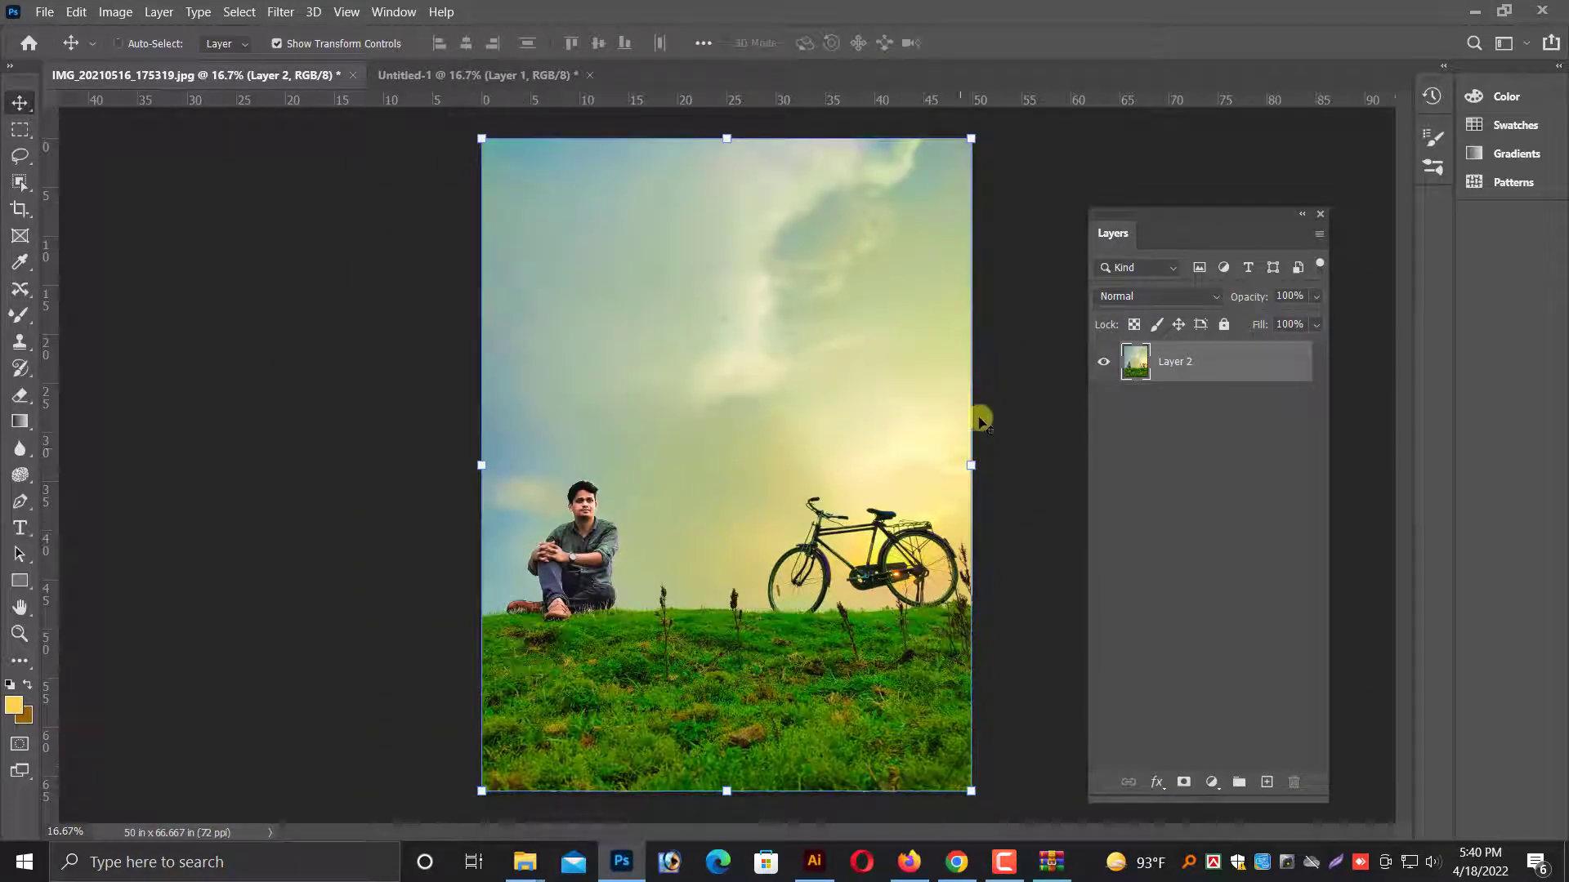
Duplicate the merged photo layer with its default name.
right_click(1126, 372)
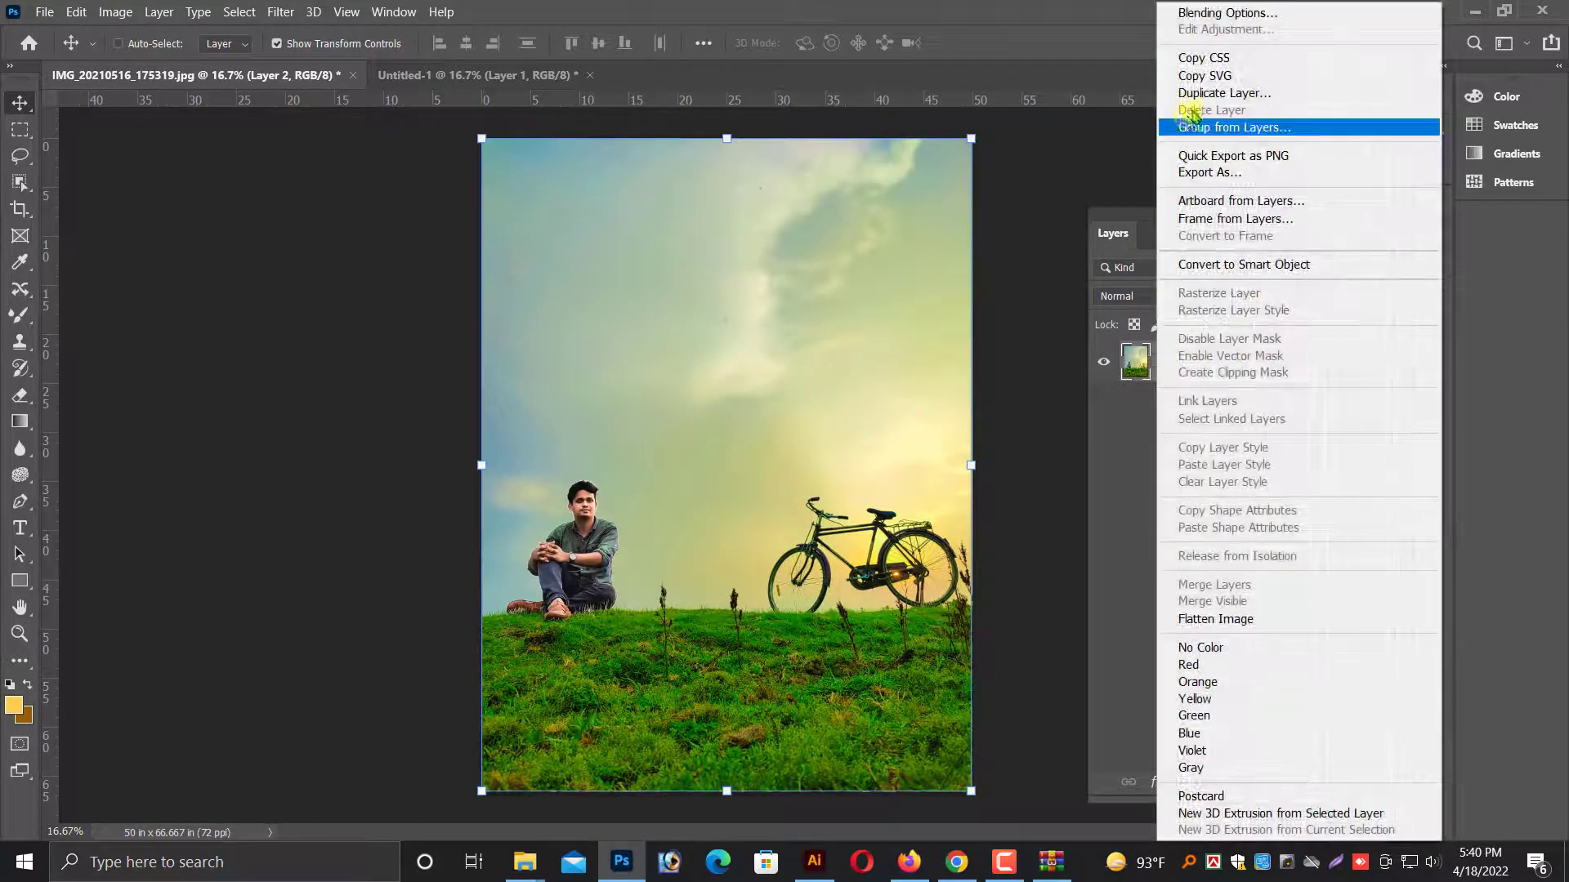
left_click(1234, 93)
left_click(739, 513)
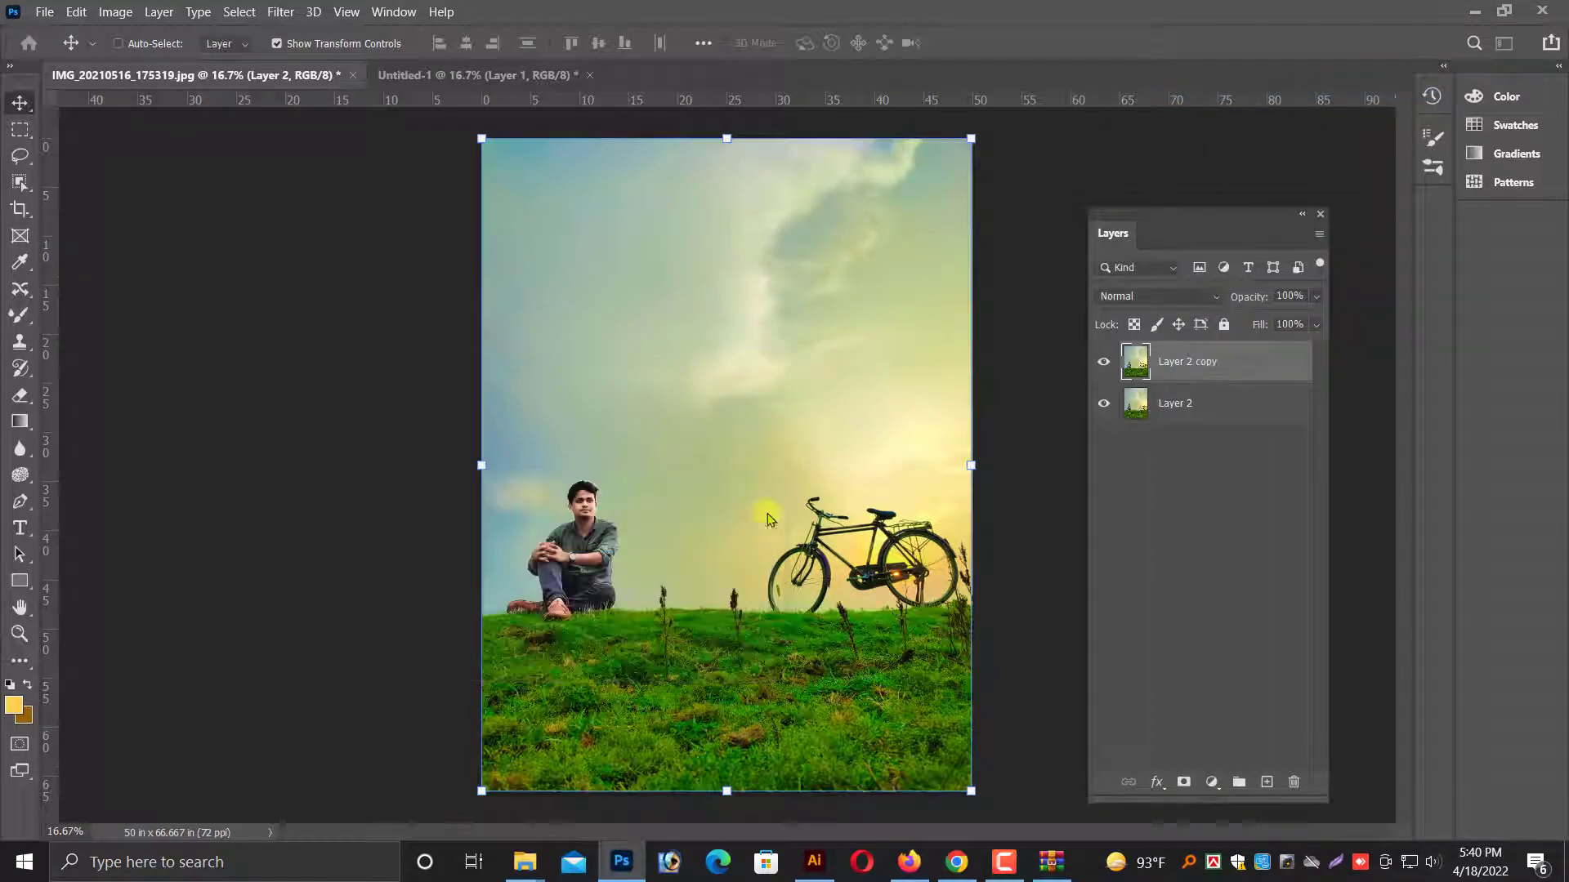
Set the foreground colour to a dark green with hex value 0a6208.
left_click(16, 706)
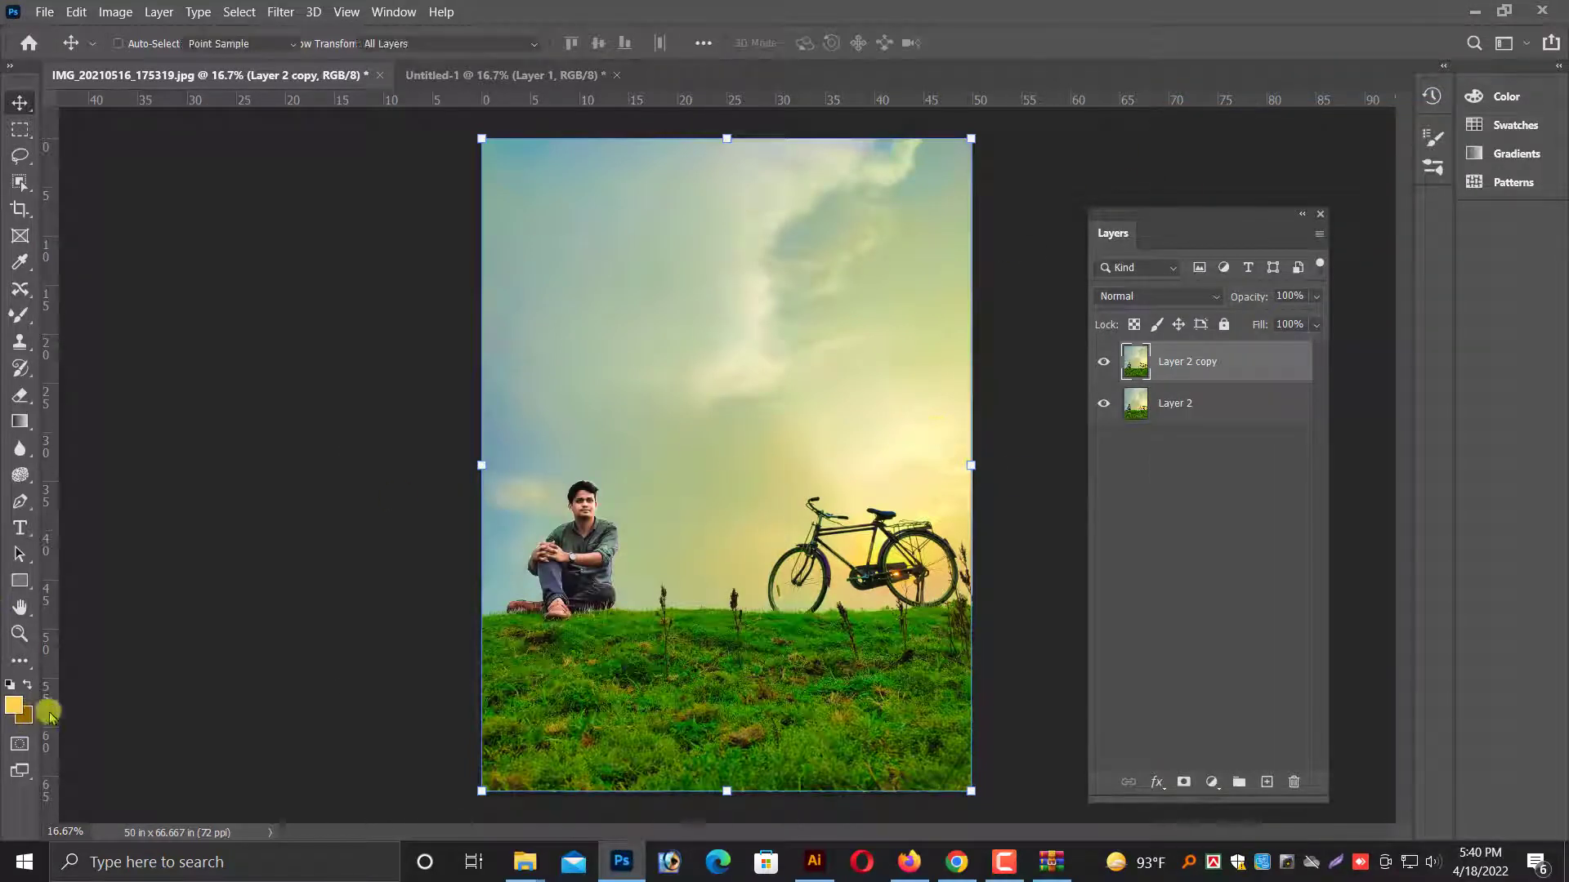
left_click_drag(439, 420, 441, 476)
mouse_move(387, 455)
left_mouse_down()
mouse_move(392, 379)
mouse_move(397, 462)
left_mouse_up()
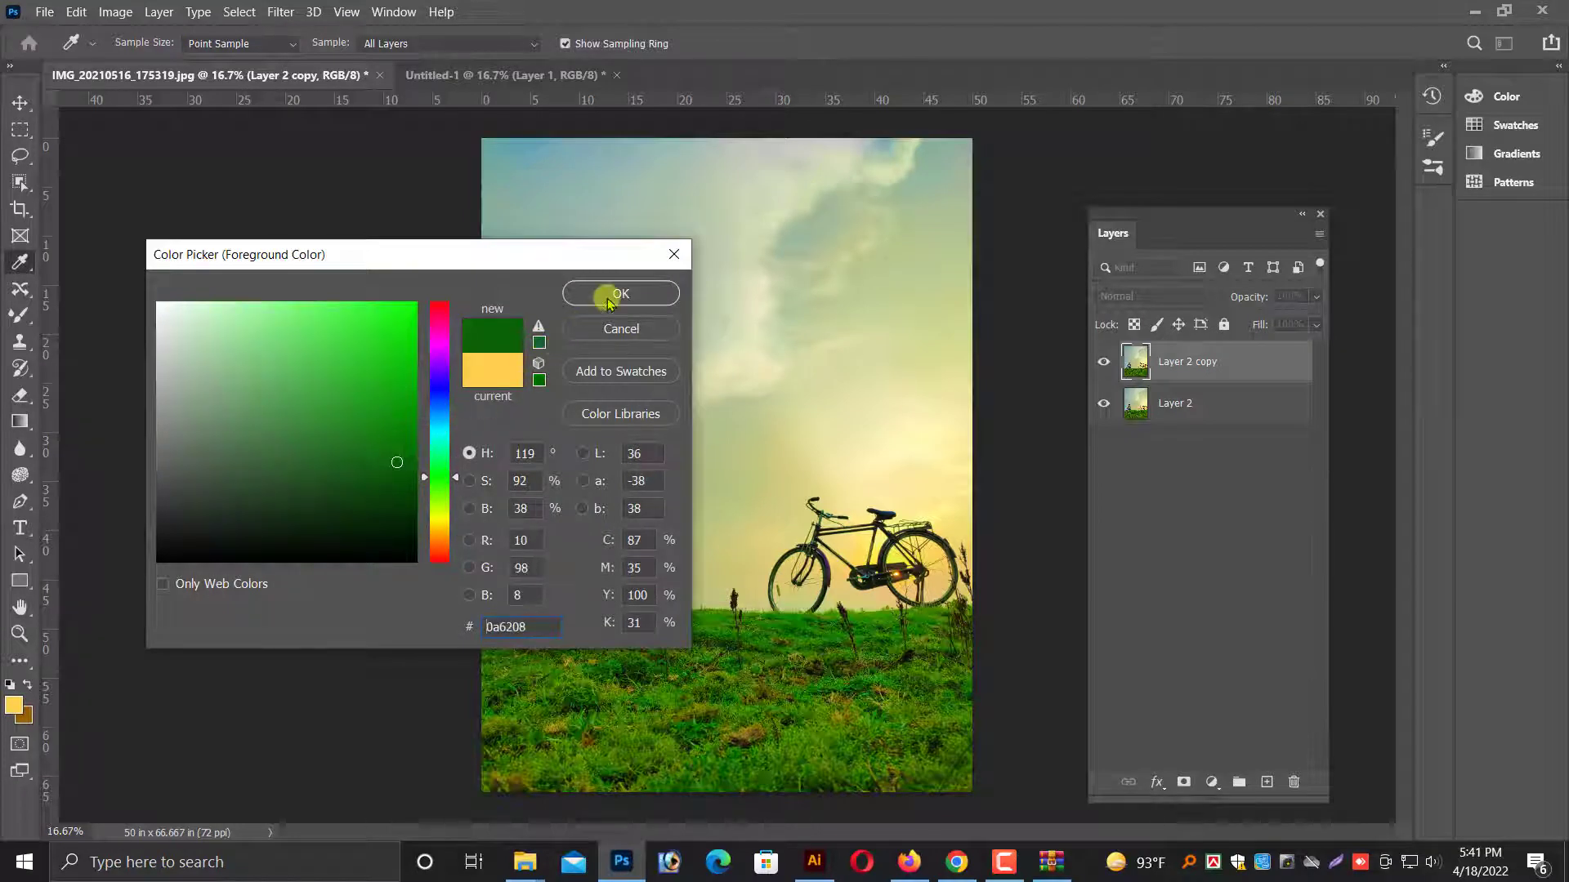
left_click(615, 294)
Fill the duplicated photo layer with the dark green and set its blend mode to Multiply.
key("ctrl+BackSpace")
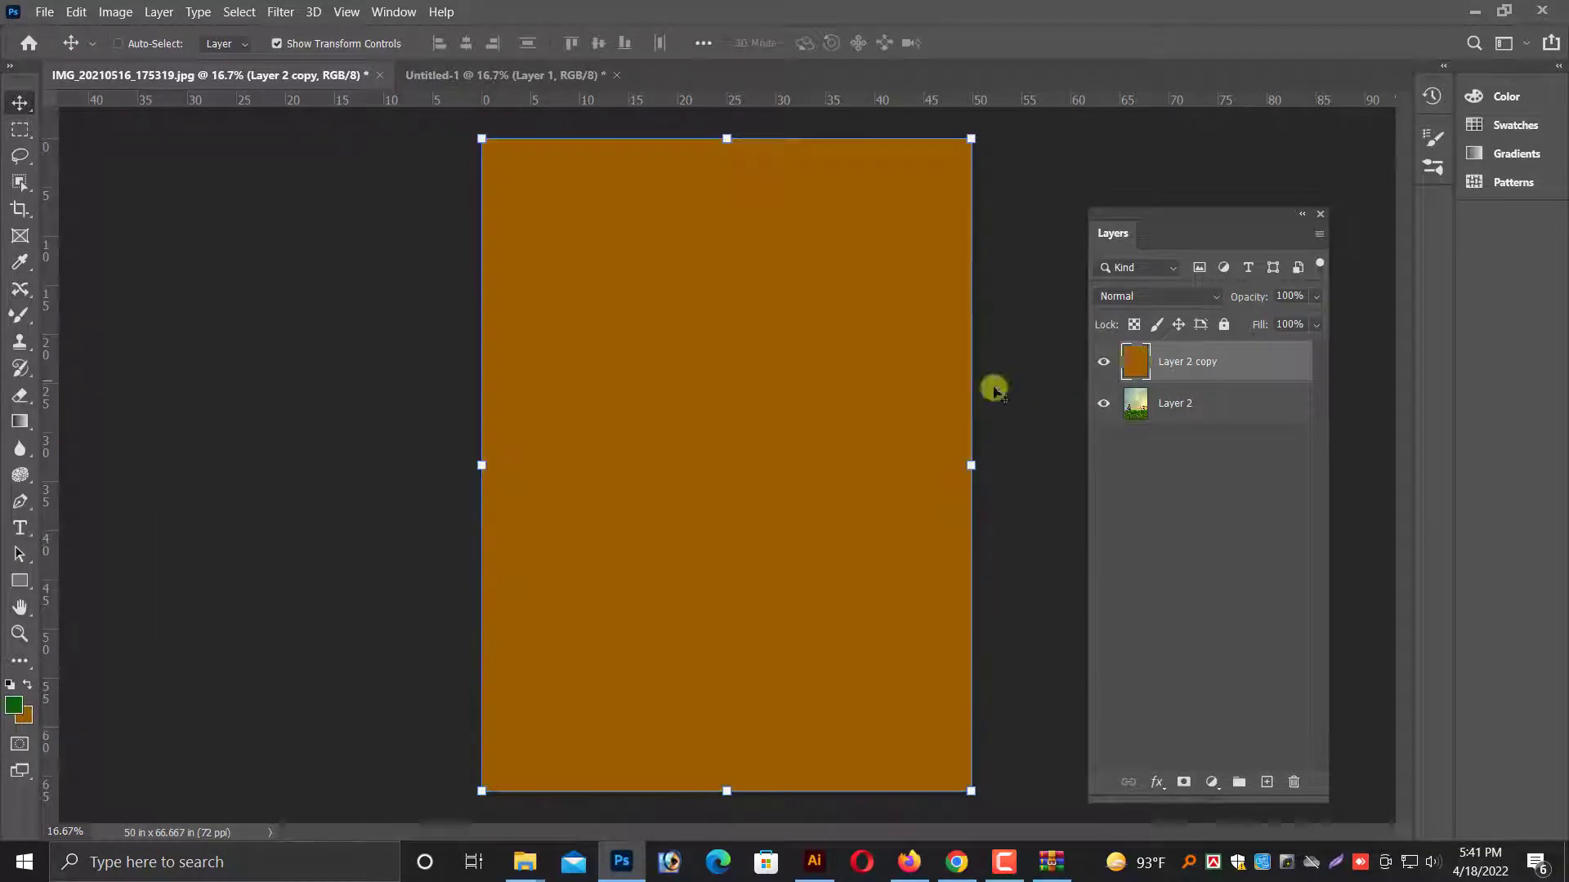
key("x")
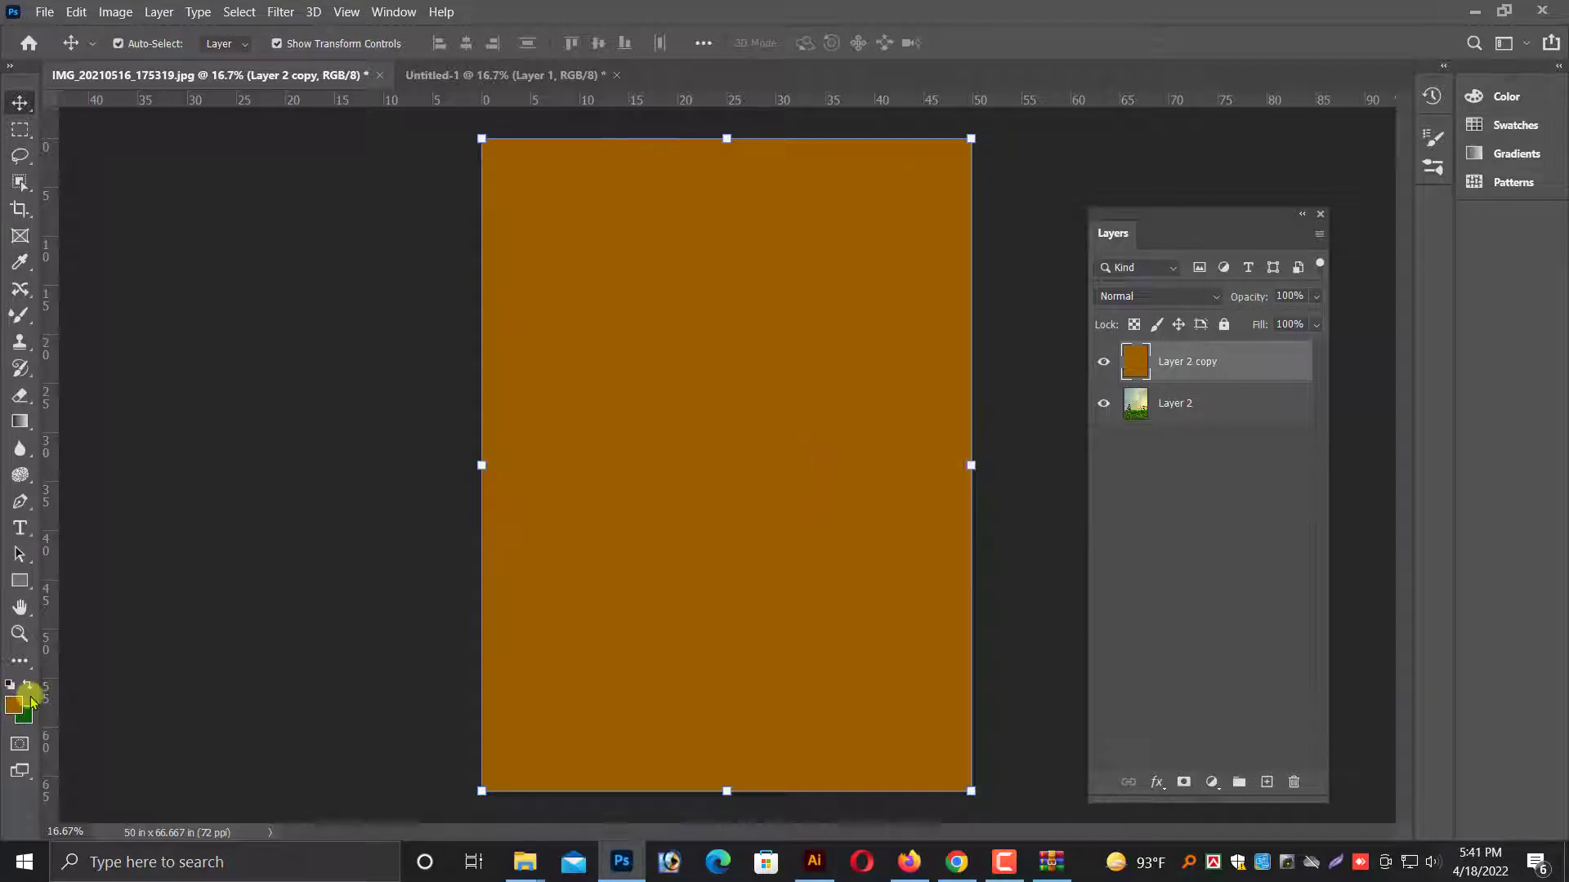
key("ctrl+BackSpace")
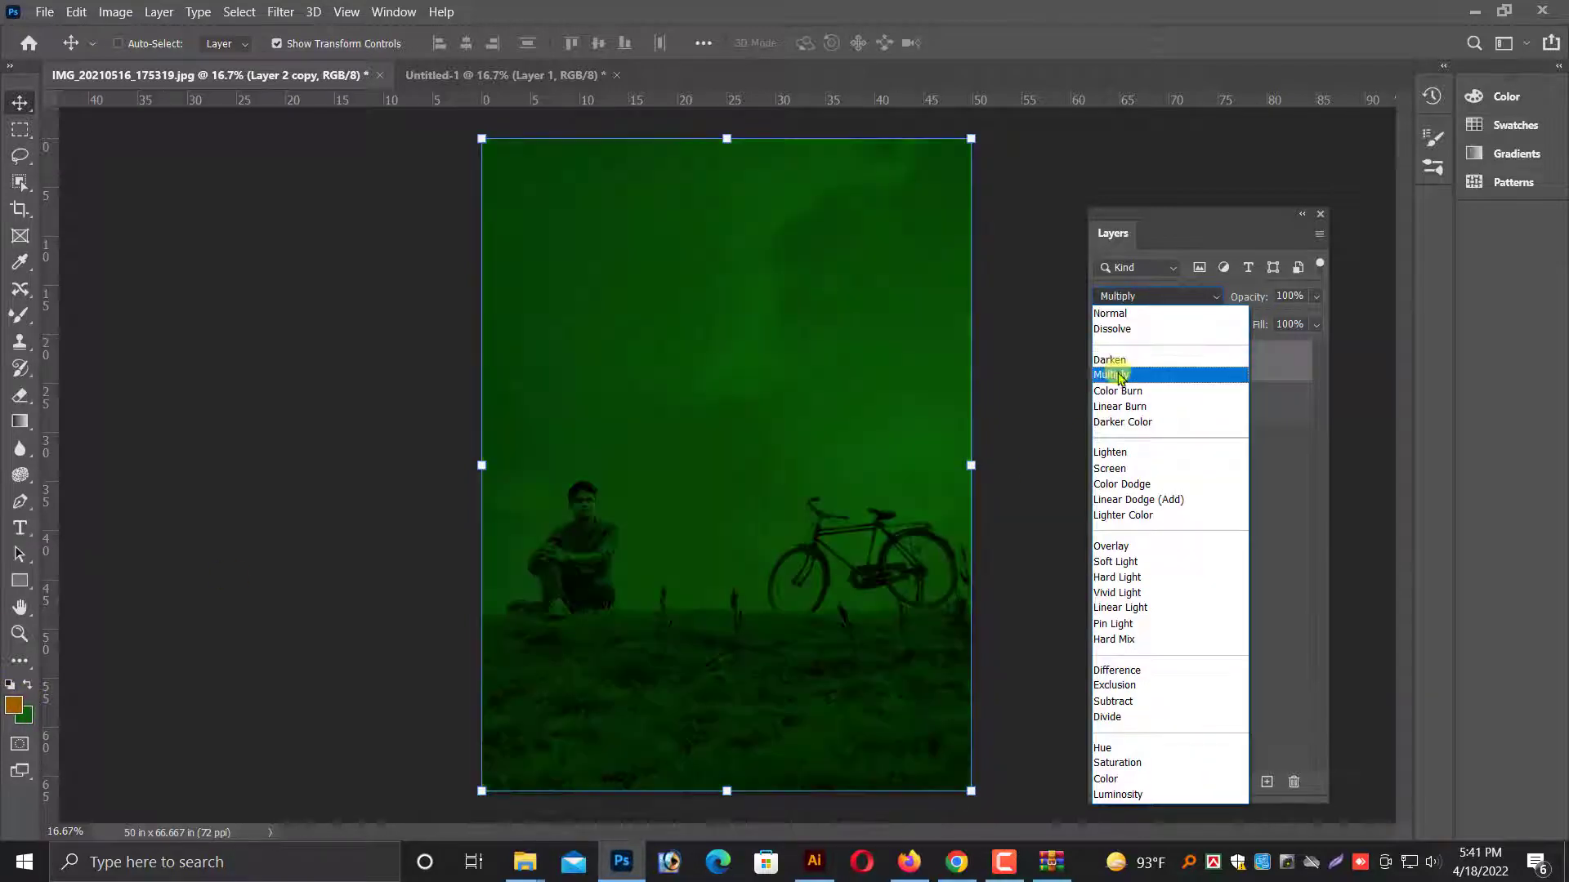
left_click(1113, 374)
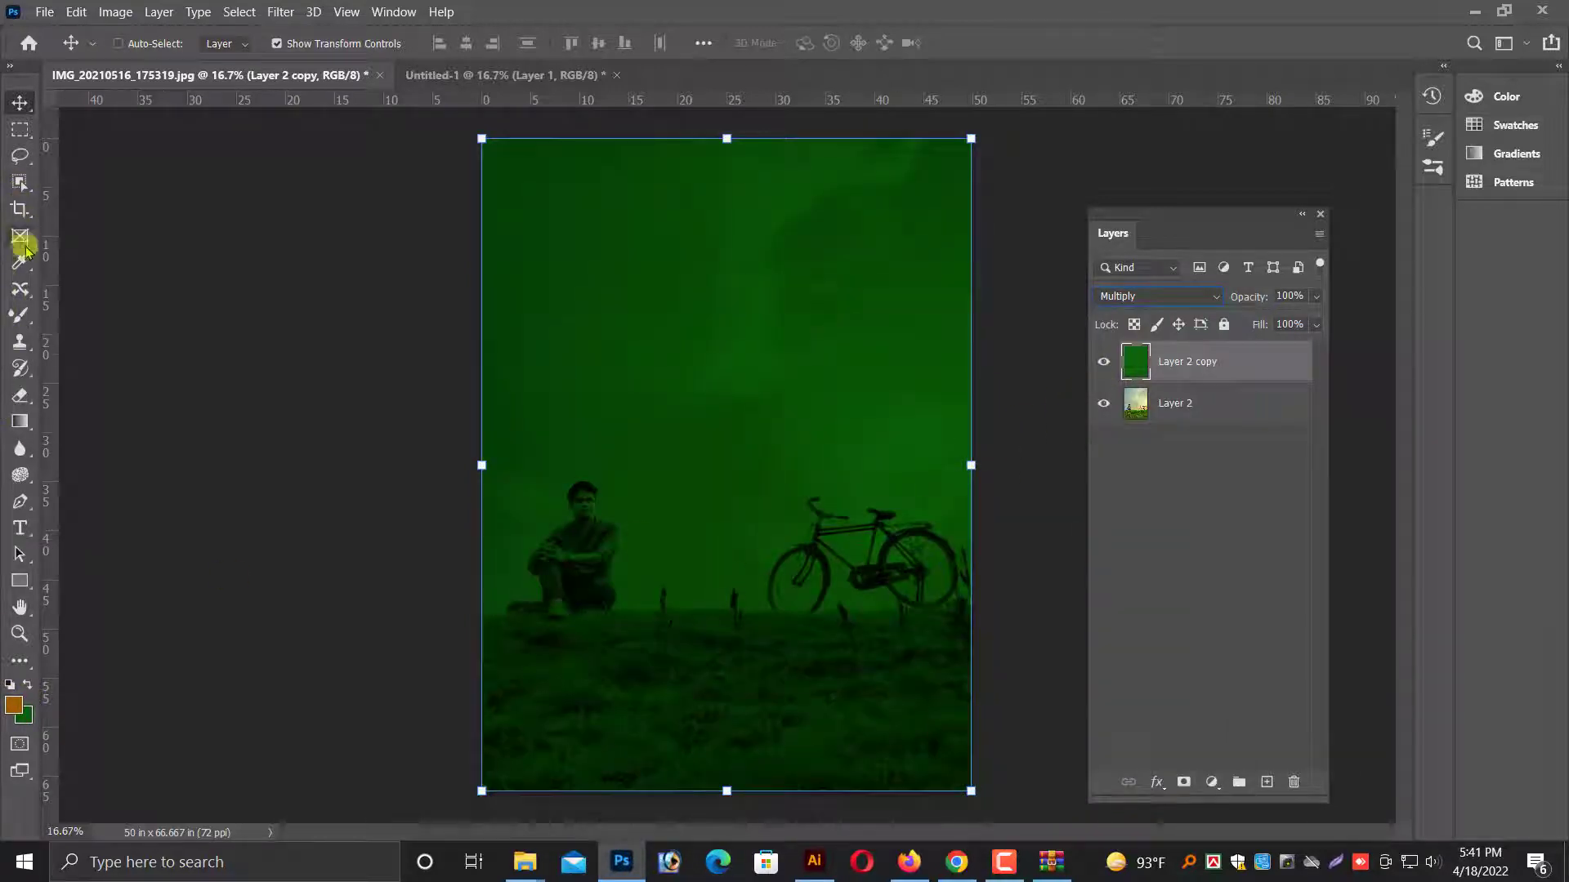
Erase the green fill over the sky, man, bicycle and upper grass with a large soft Eraser, leaving a dark fade along the photo's bottom edge.
left_click(20, 396)
mouse_move(602, 302)
left_mouse_down()
mouse_move(644, 326)
mouse_move(746, 182)
mouse_move(519, 219)
mouse_move(806, 158)
mouse_move(1057, 351)
mouse_move(953, 490)
mouse_move(872, 526)
left_mouse_up()
mouse_move(619, 547)
left_mouse_down()
mouse_move(959, 491)
mouse_move(958, 317)
mouse_move(767, 595)
mouse_move(326, 604)
mouse_move(430, 604)
mouse_move(422, 628)
mouse_move(537, 644)
mouse_move(1276, 531)
mouse_move(983, 661)
mouse_move(744, 644)
mouse_move(228, 665)
left_mouse_up()
key("bracketright")
left_click_drag(542, 680, 1061, 647)
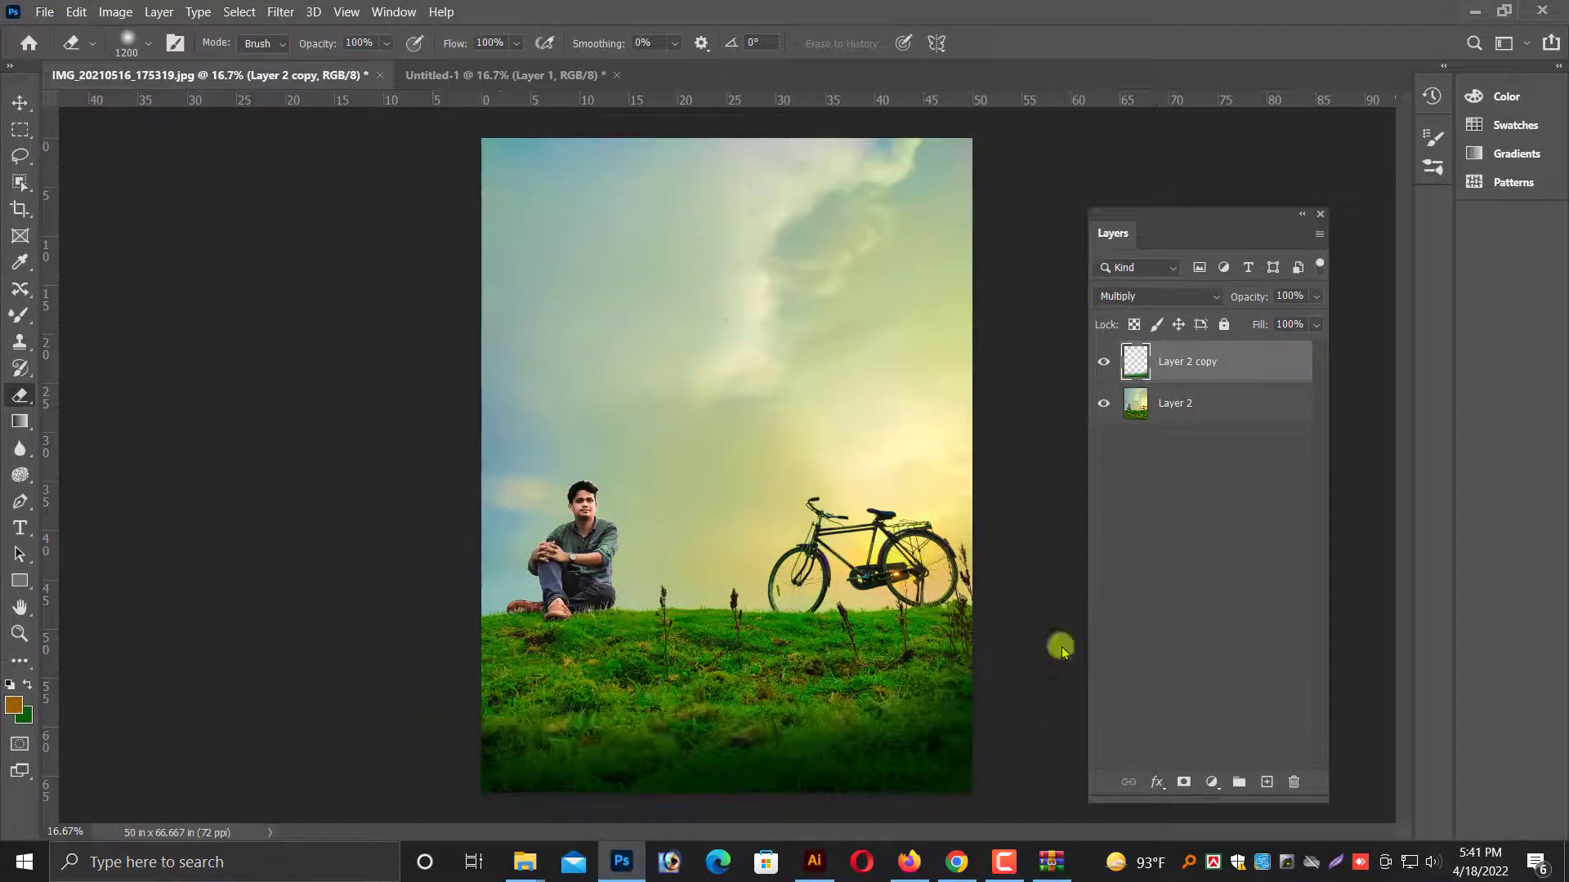
mouse_move(902, 661)
left_mouse_down()
mouse_move(560, 686)
mouse_move(1486, 608)
left_mouse_up()
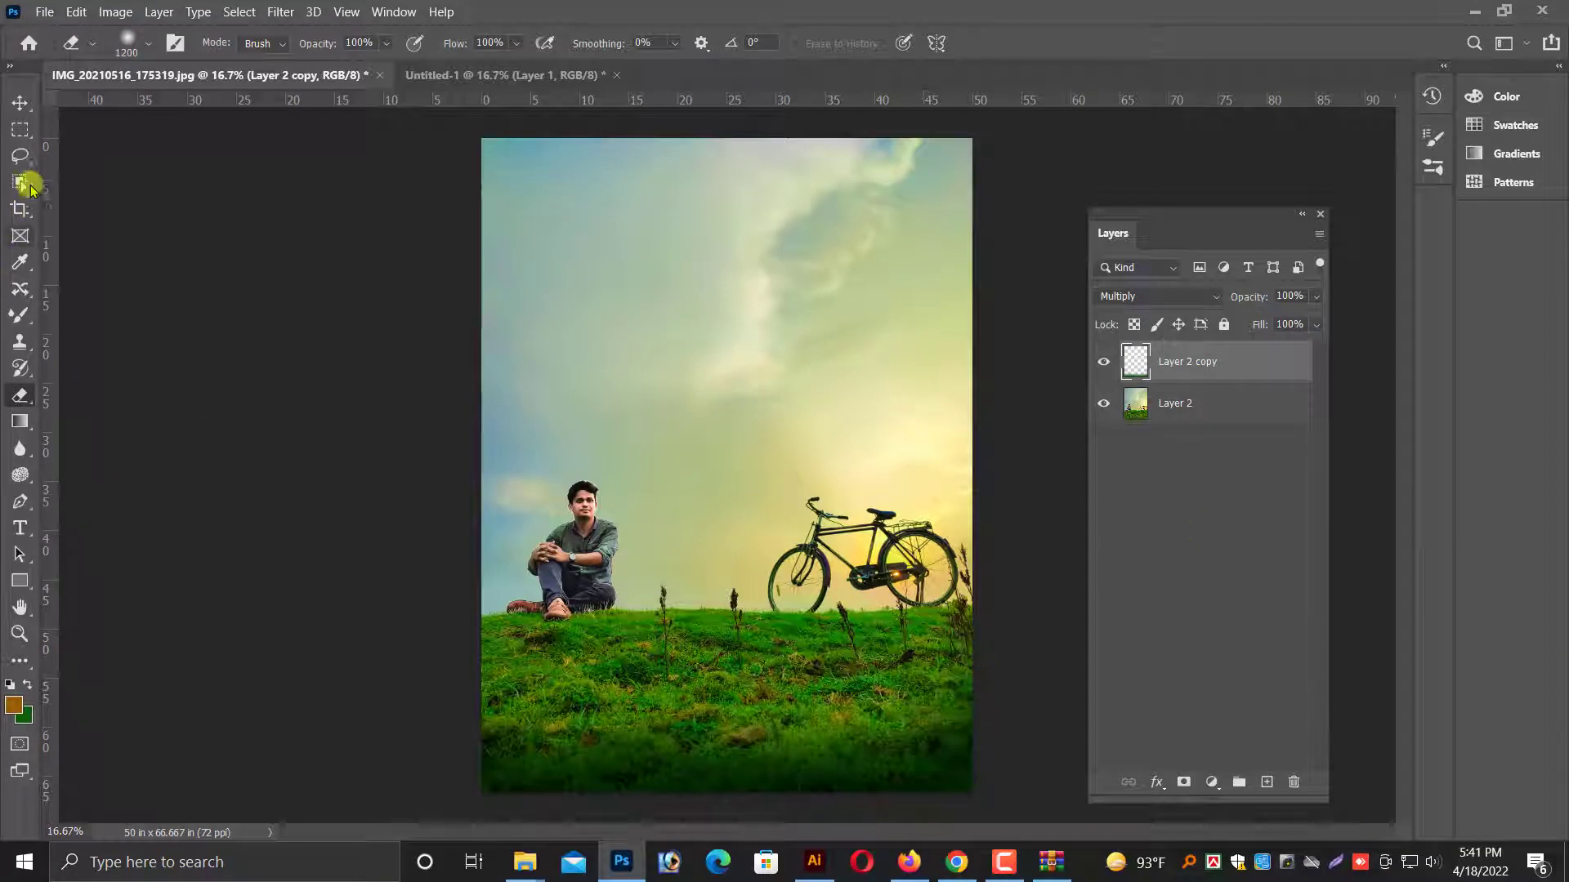
Select both the green fade layer and the photo layer and merge them into one layer.
left_click(20, 104)
key("ctrl+minus")
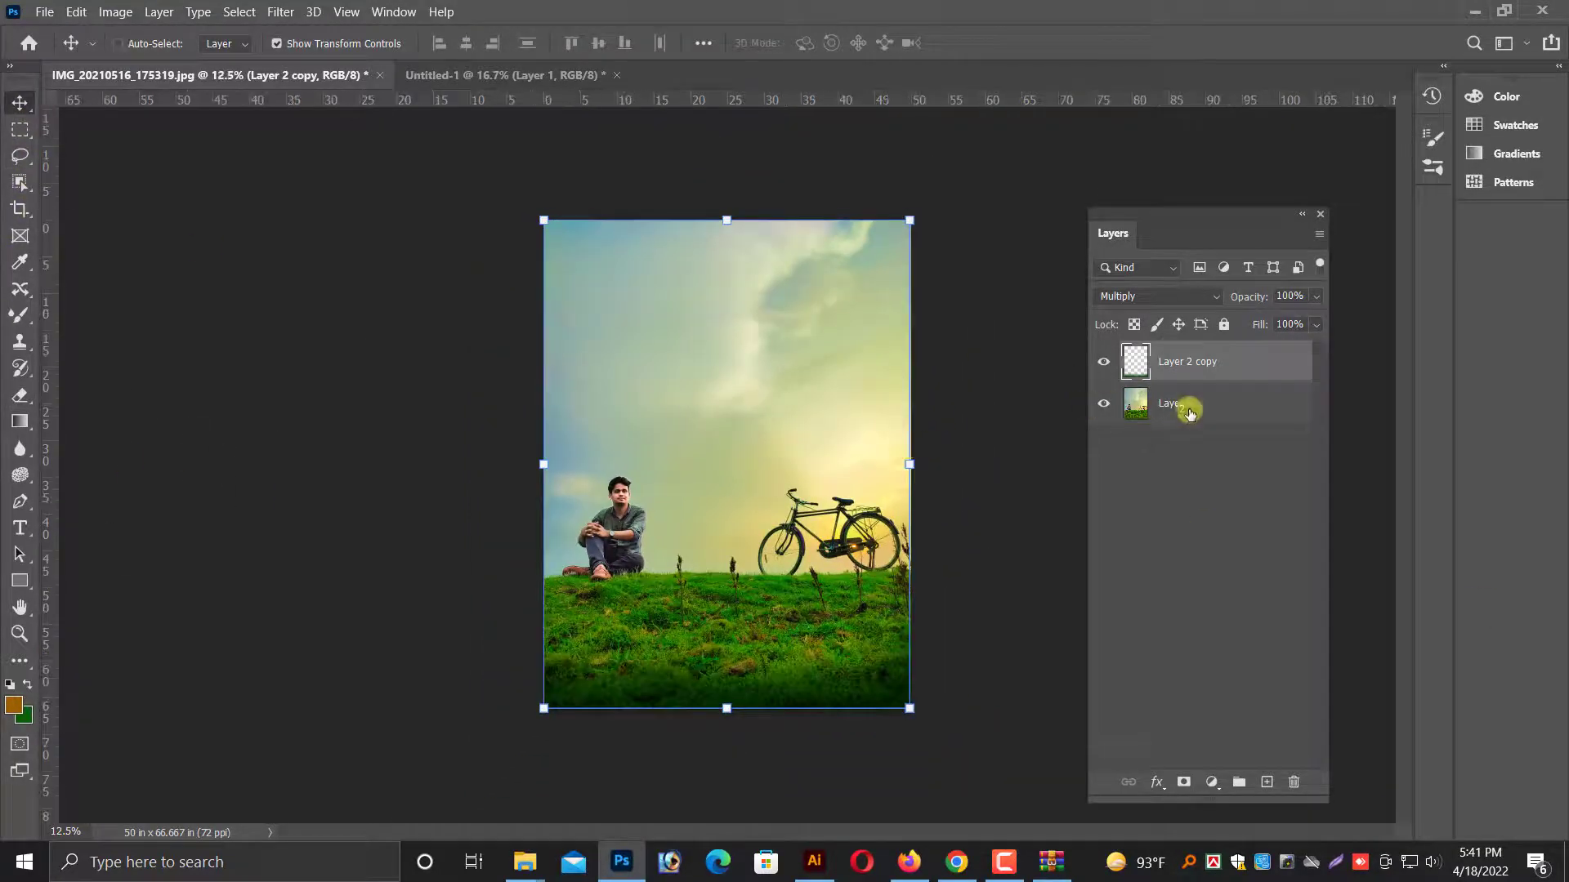
left_click(1192, 406, "shift")
right_click(1196, 406)
left_click(1246, 583)
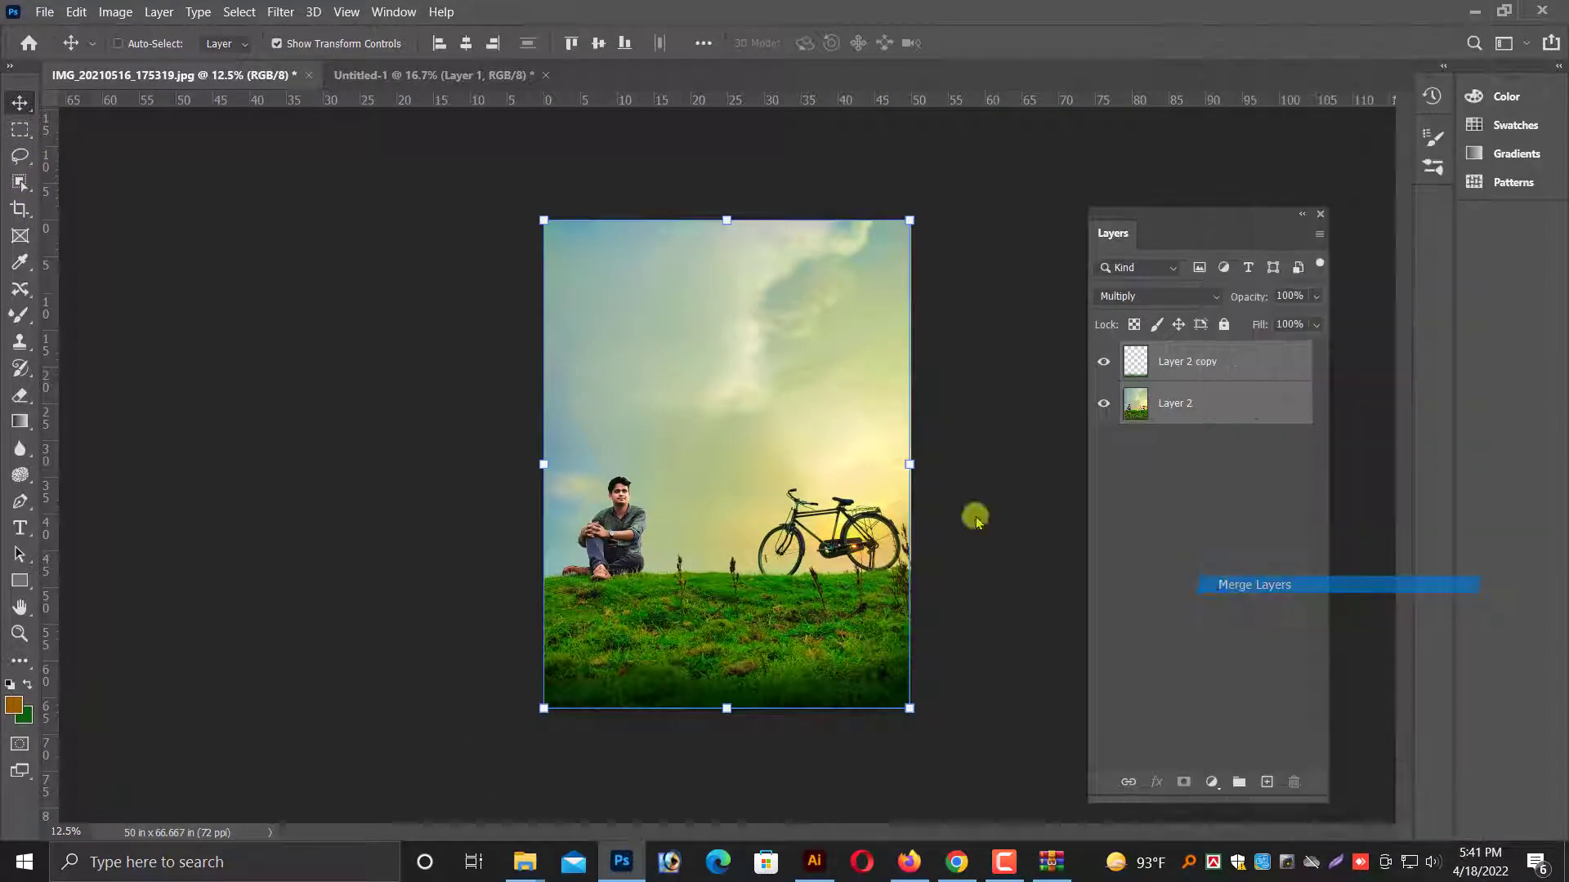
Widen the canvas to 120 inches, anchored at the middle-left so the extra space is added beside the photo's right edge.
left_click(118, 25)
left_click(156, 171)
left_click(652, 368)
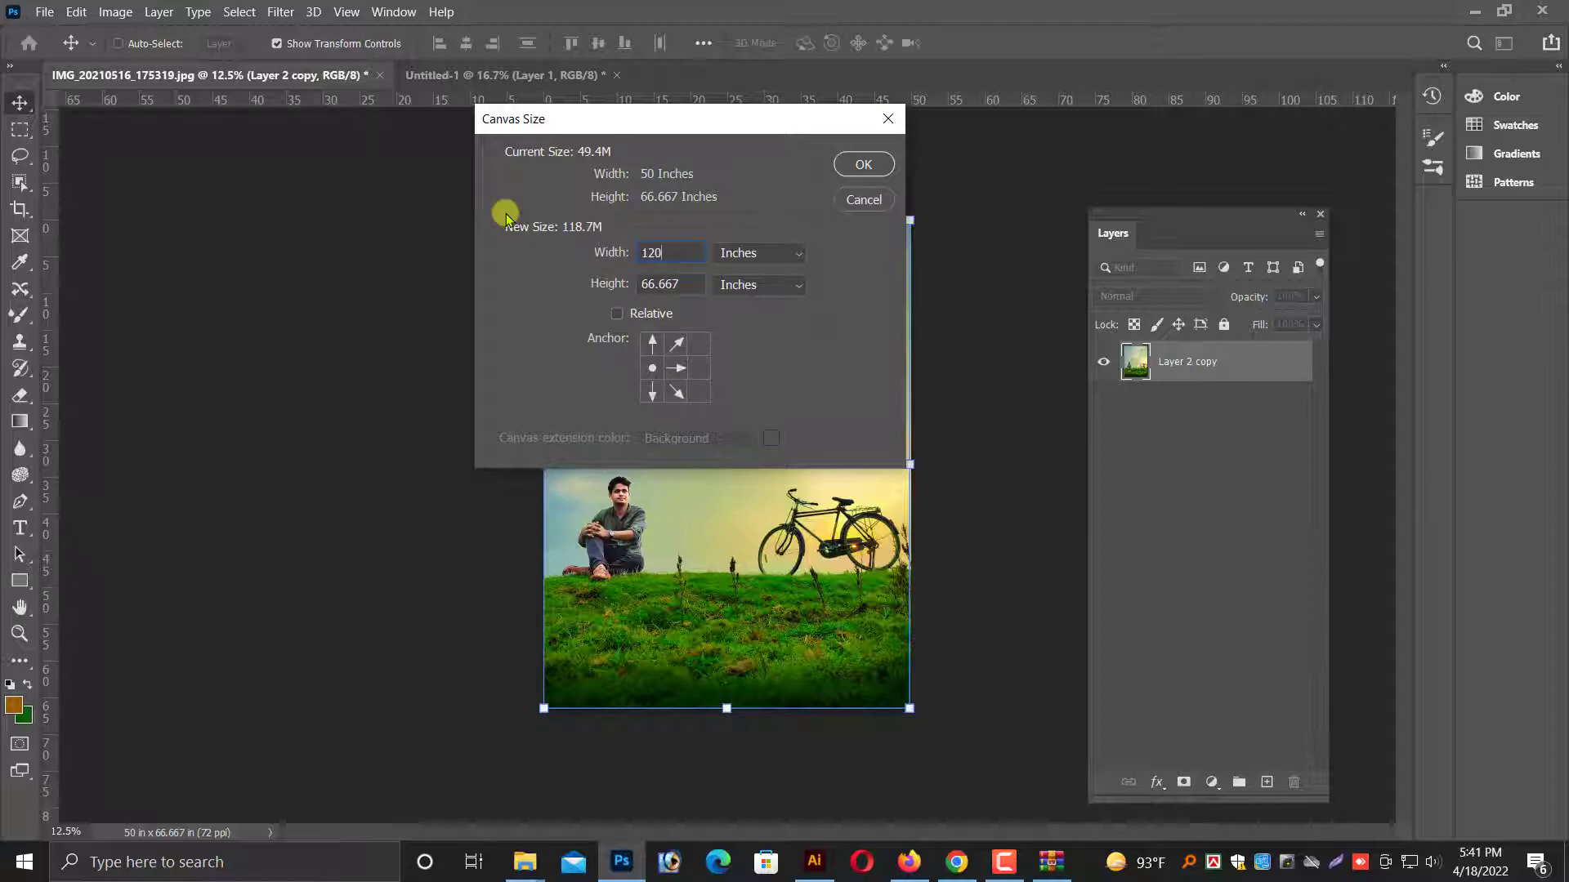
type("120")
key("Return")
Bring the original photo from Untitled-1 into the empty canvas area beside the edited one and scale it to about 119.8% to match its height.
left_click(455, 74)
mouse_move(823, 445)
left_mouse_down()
mouse_move(297, 76)
mouse_move(823, 409)
mouse_move(830, 444)
mouse_move(813, 450)
left_mouse_up()
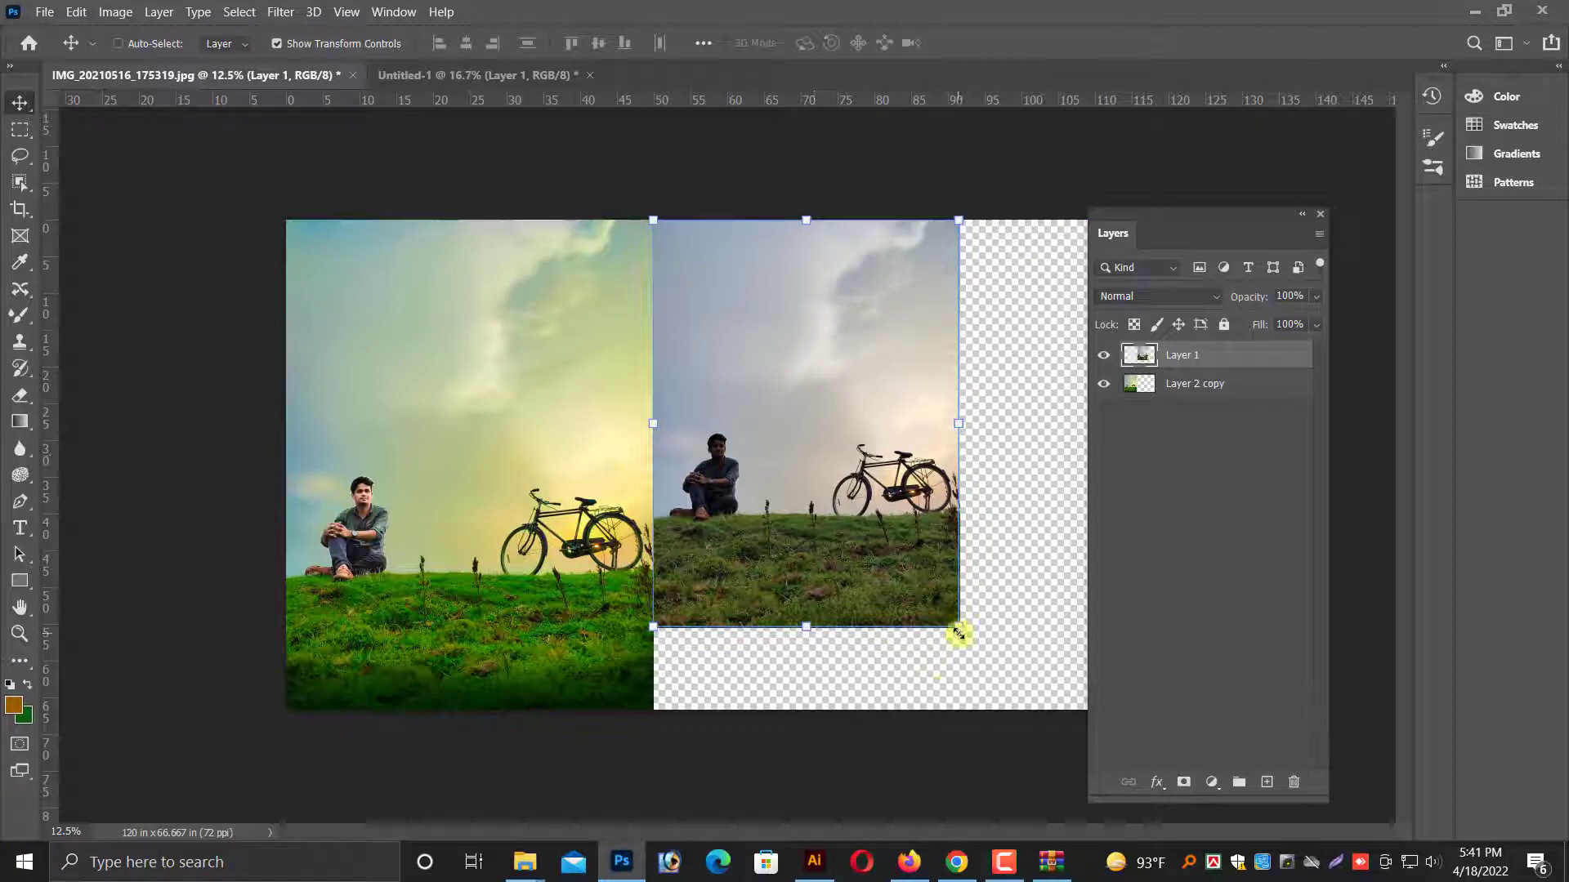
left_click_drag(986, 684, 1008, 719)
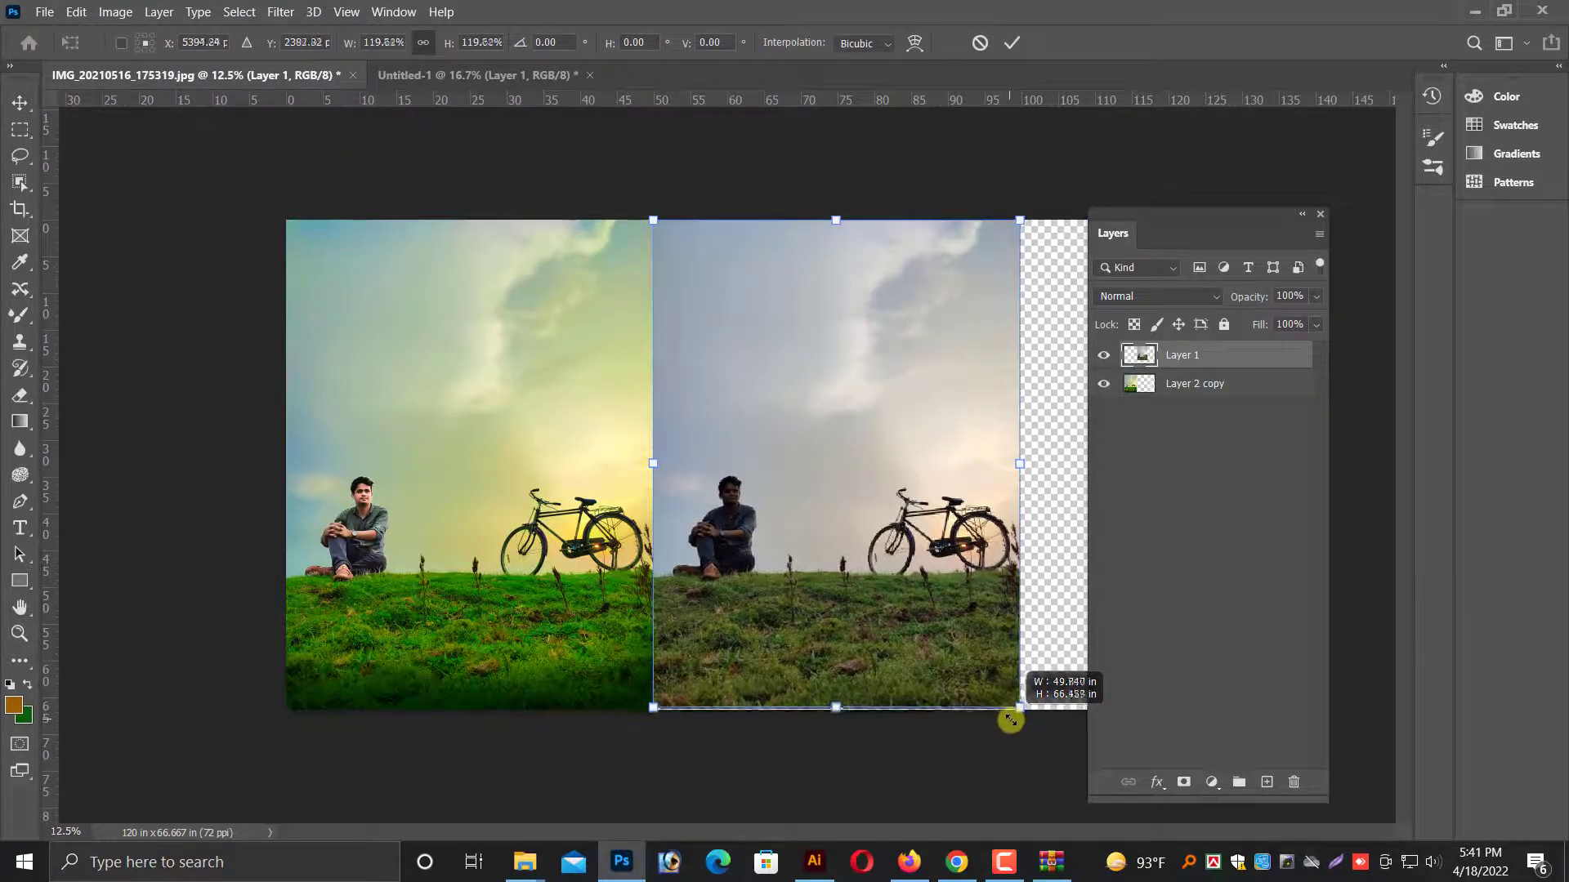
key("Return")
Crop the canvas to a rectangular selection around both photos, deselect, and move the Layers panel clear of the before-and-after comparison.
left_click(13, 134)
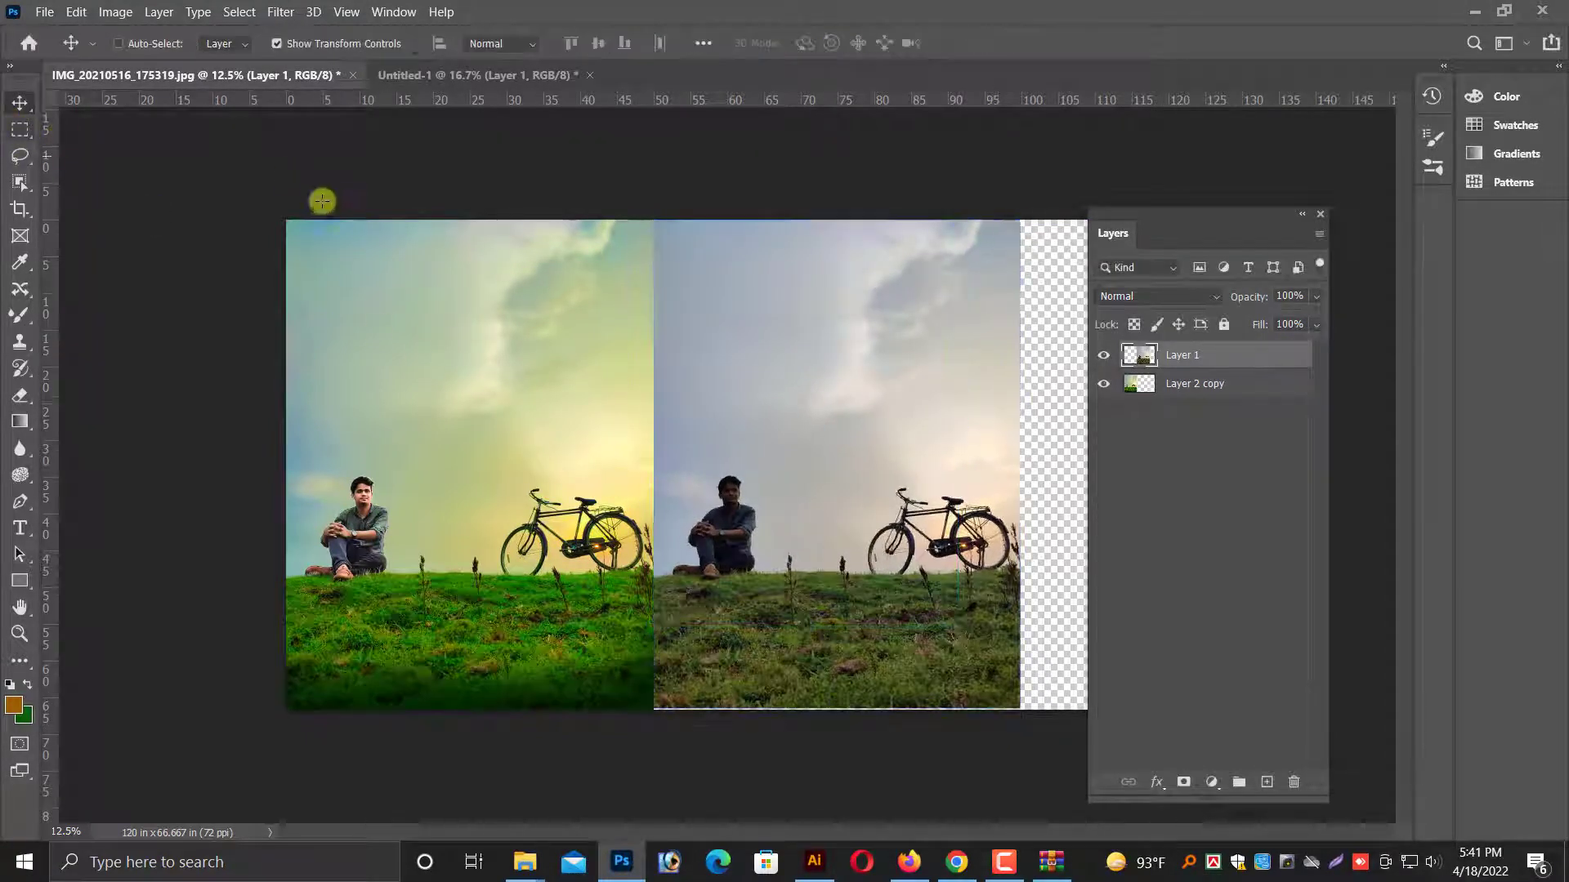
left_click_drag(223, 198, 1015, 721)
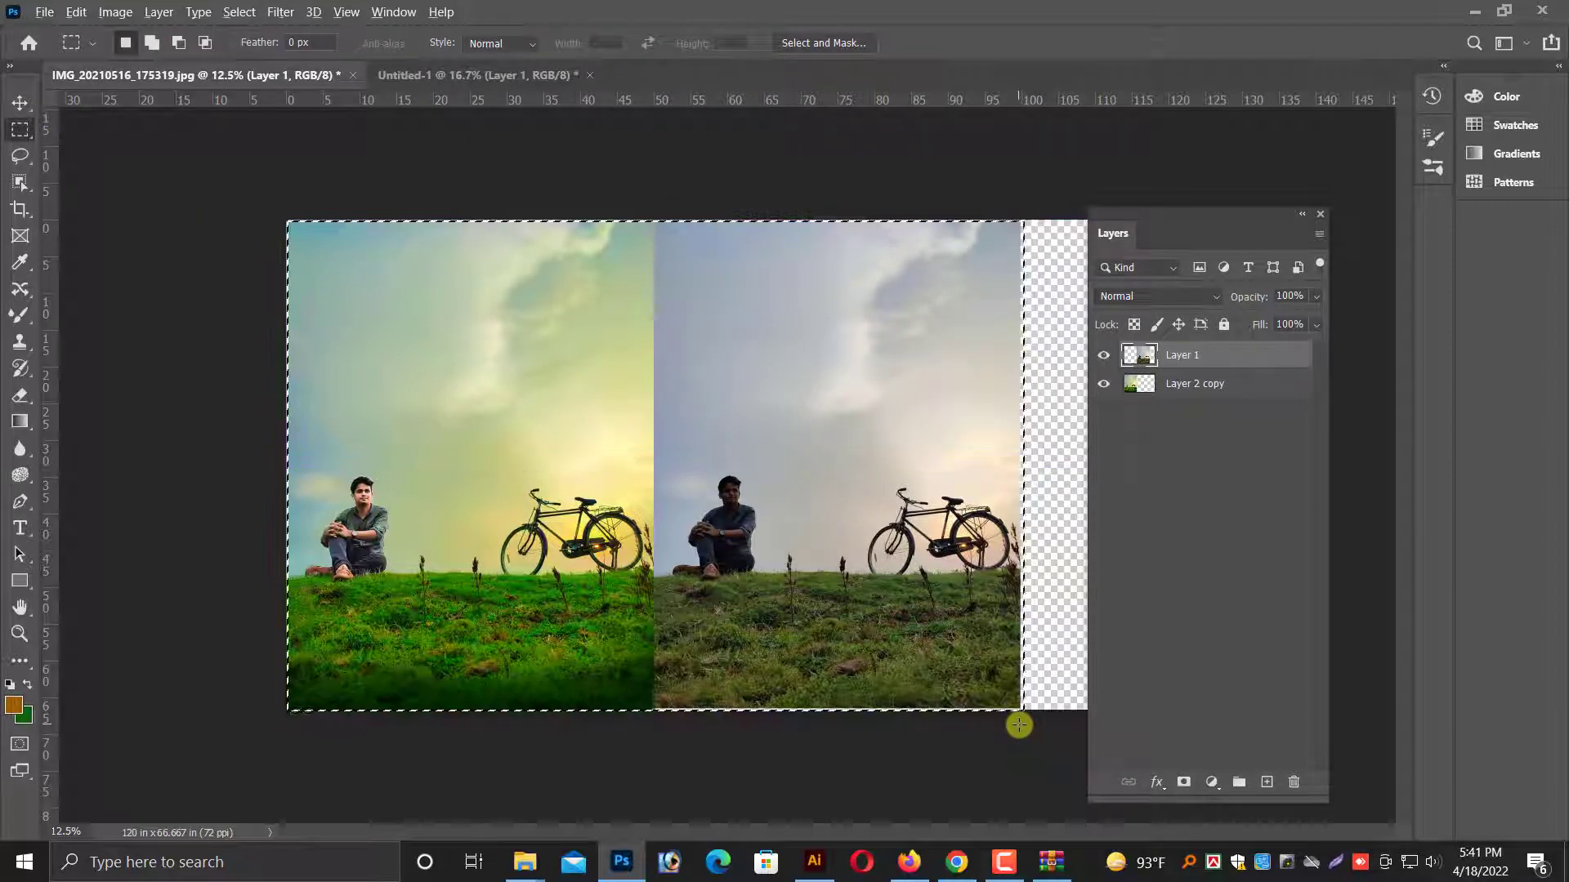
key("alt+i")
key("p")
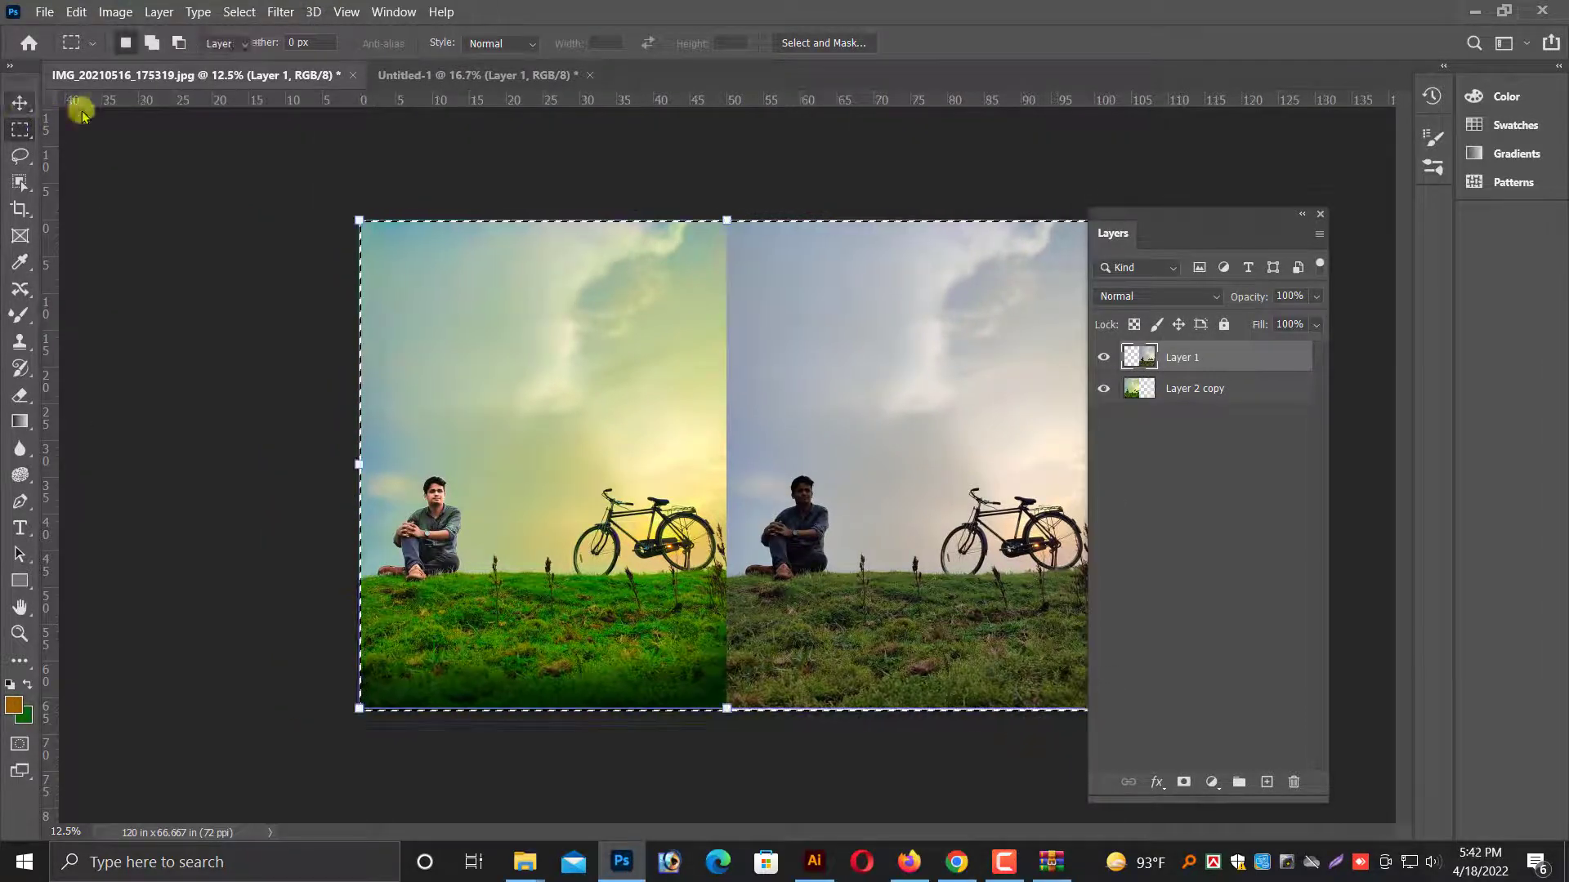
left_click(19, 102)
key("ctrl+d")
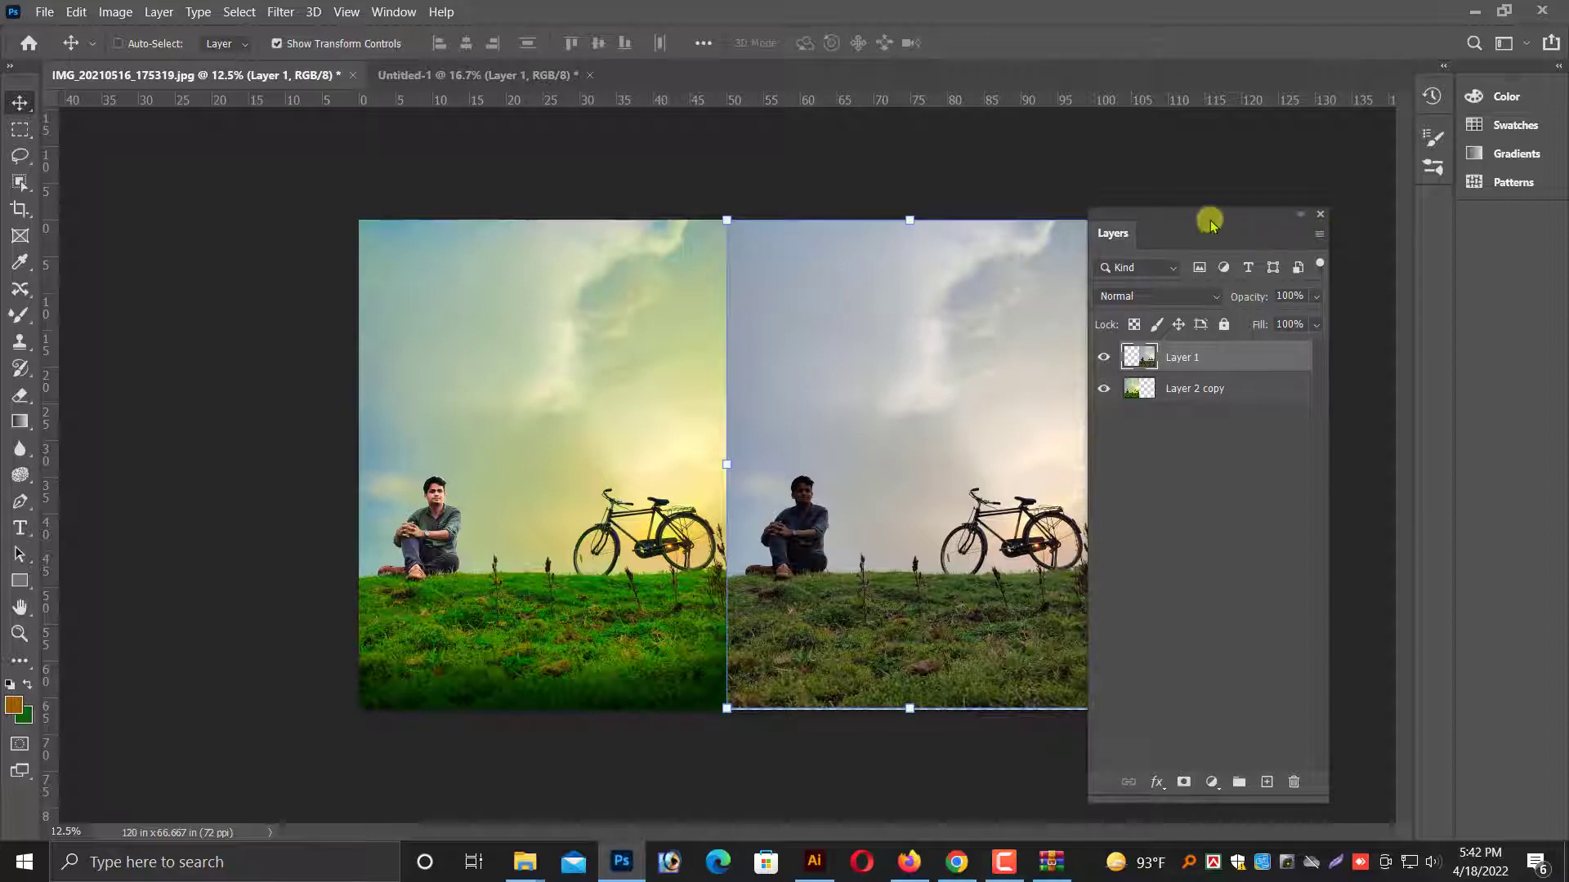
left_click_drag(1209, 220, 1367, 235)
key("ctrl+plus")
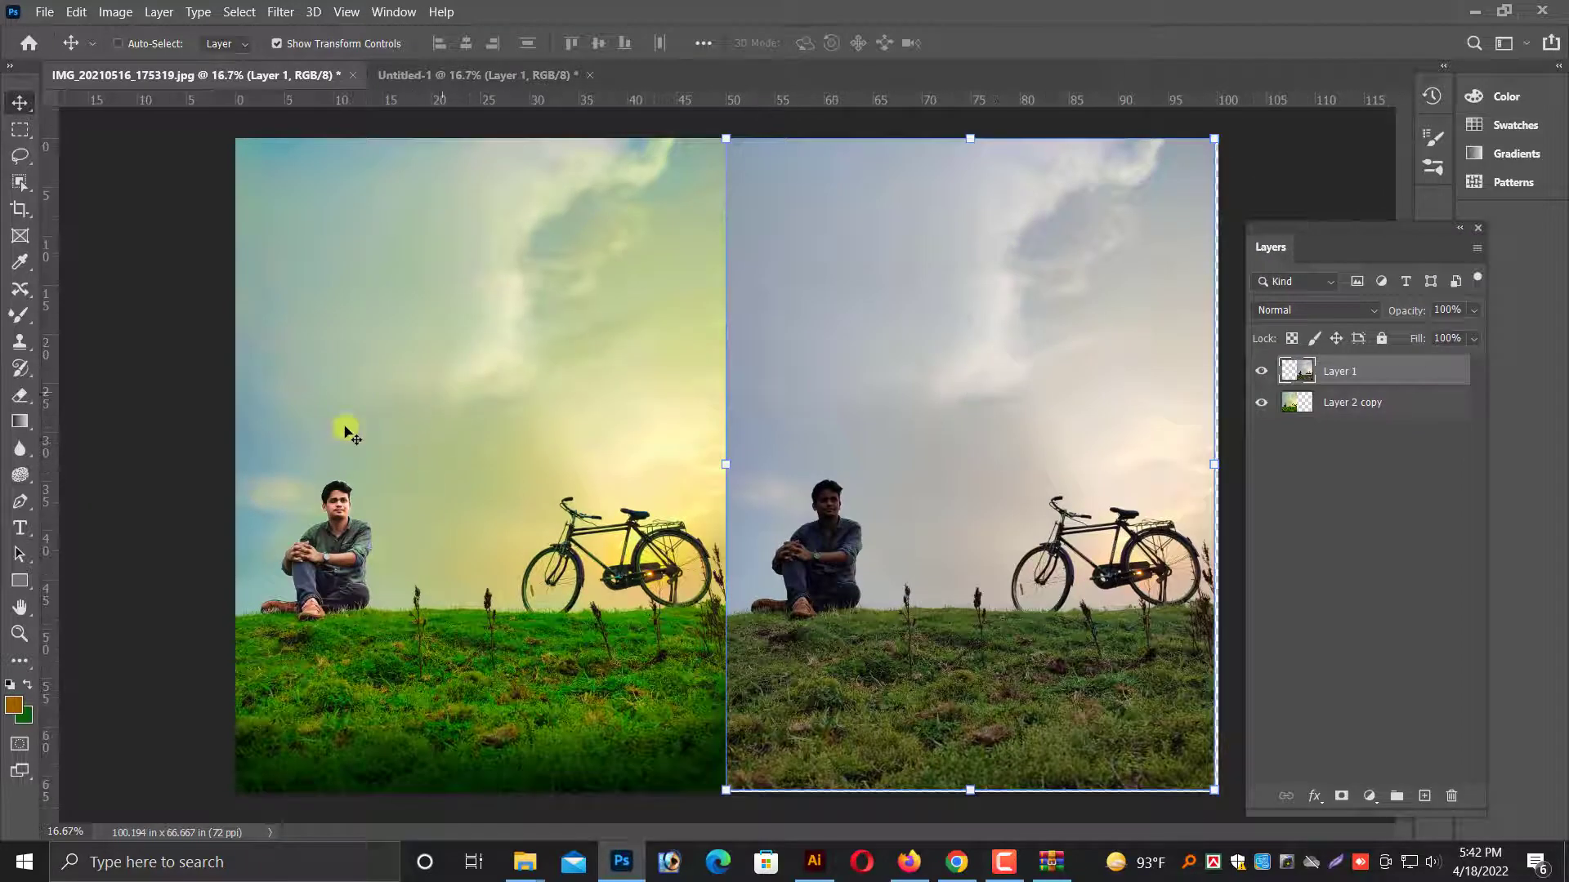